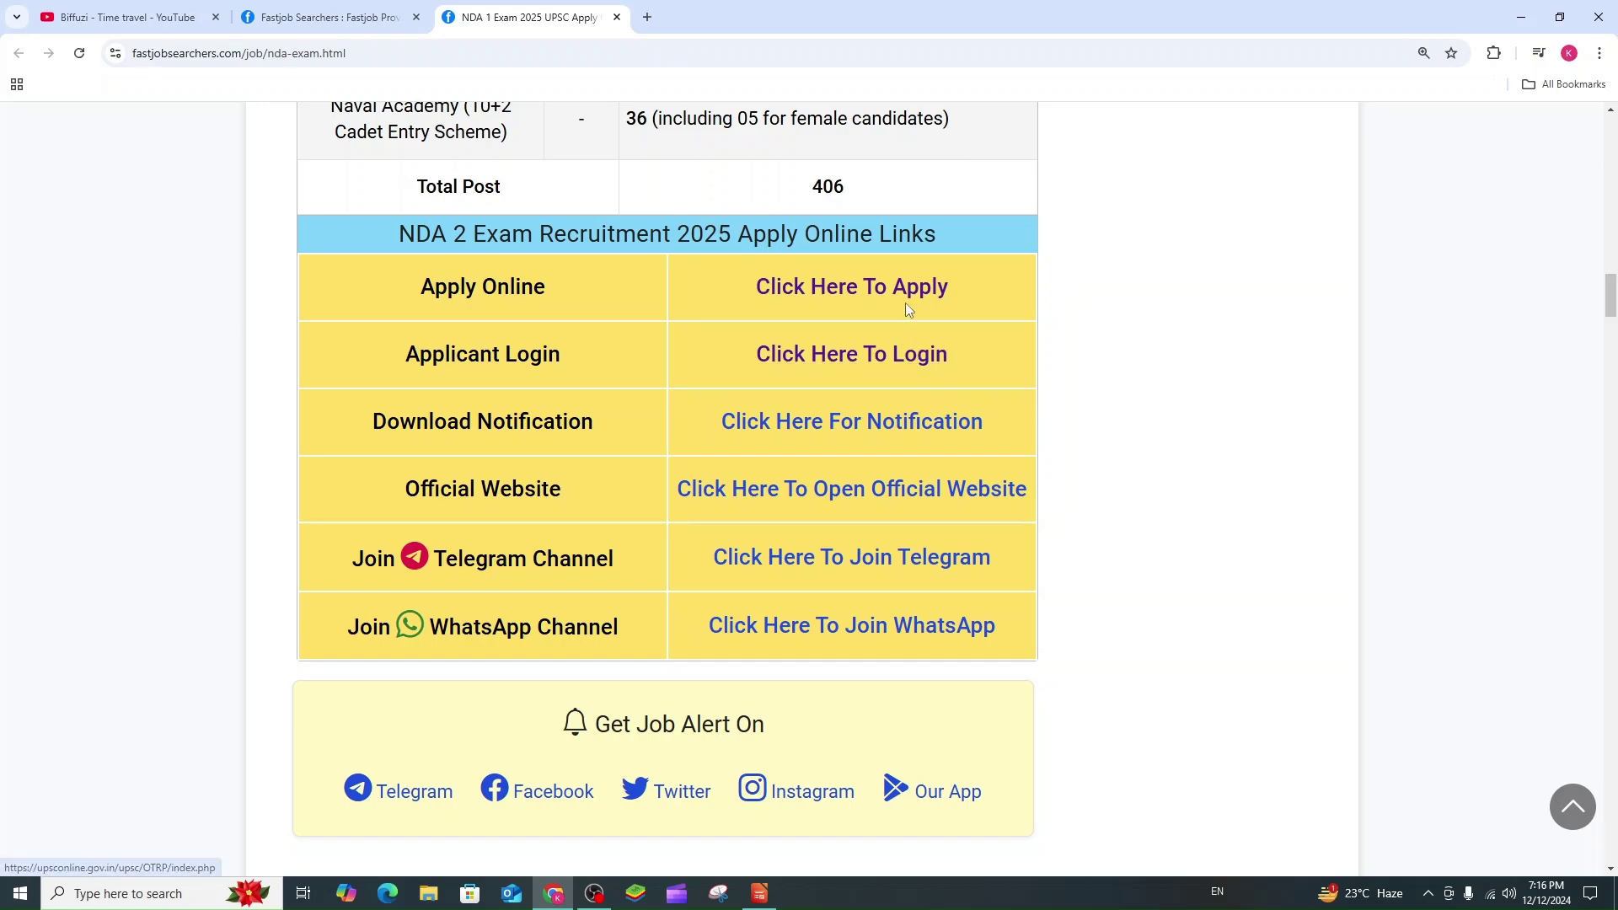
- Follow the NDA 2 applicant login link to the UPSC OTR portal and start a New Registration
left_click(900, 354)
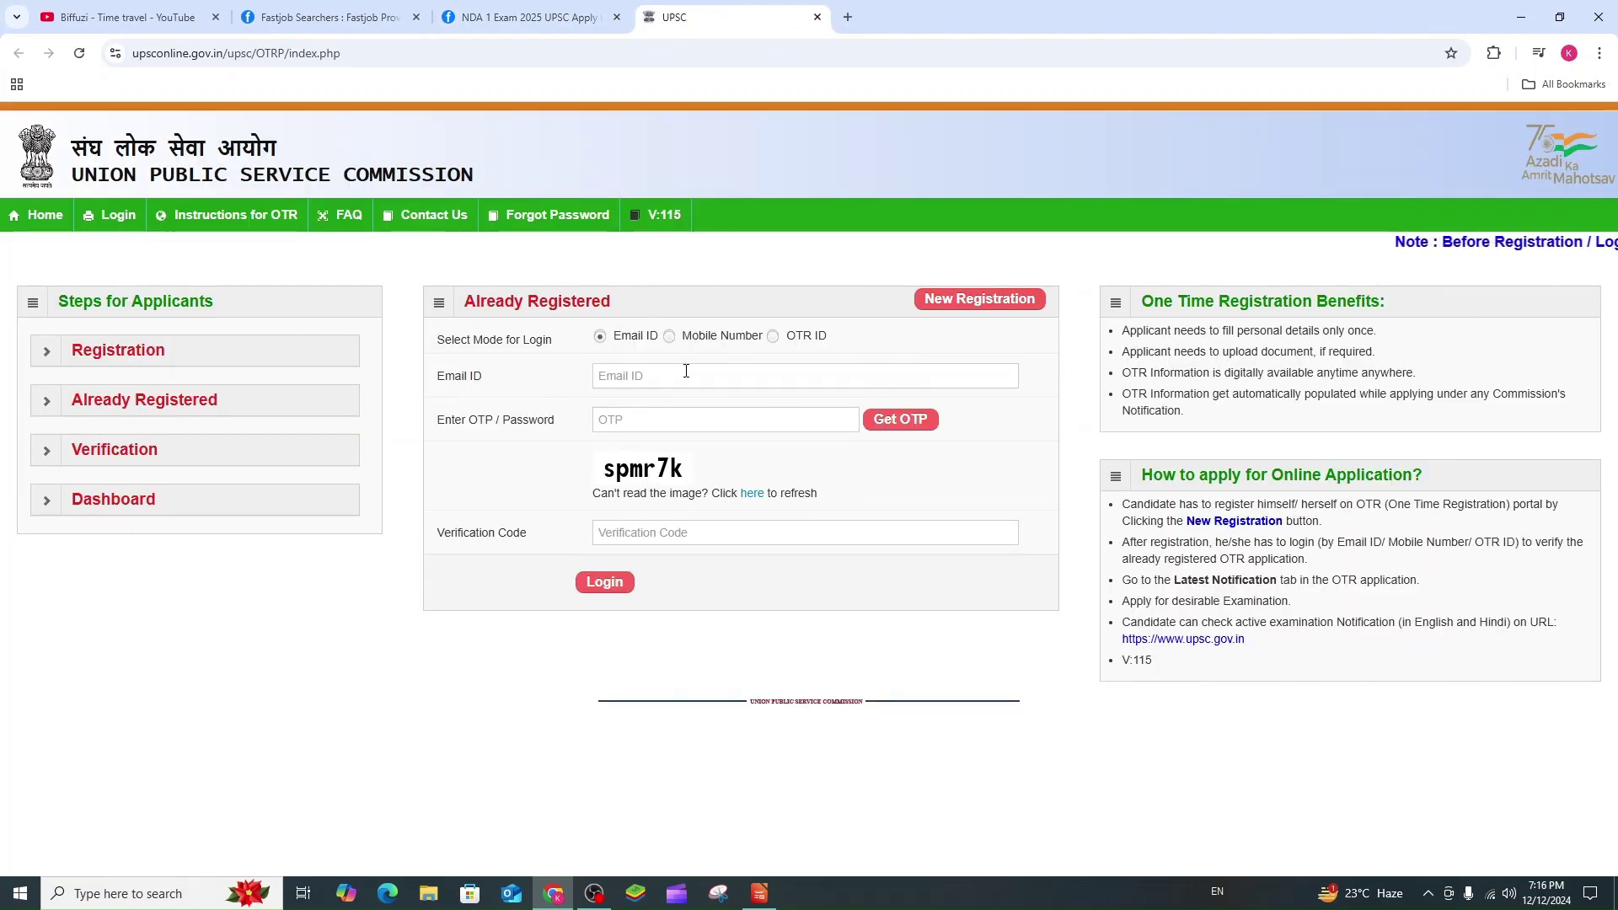
left_click(969, 300)
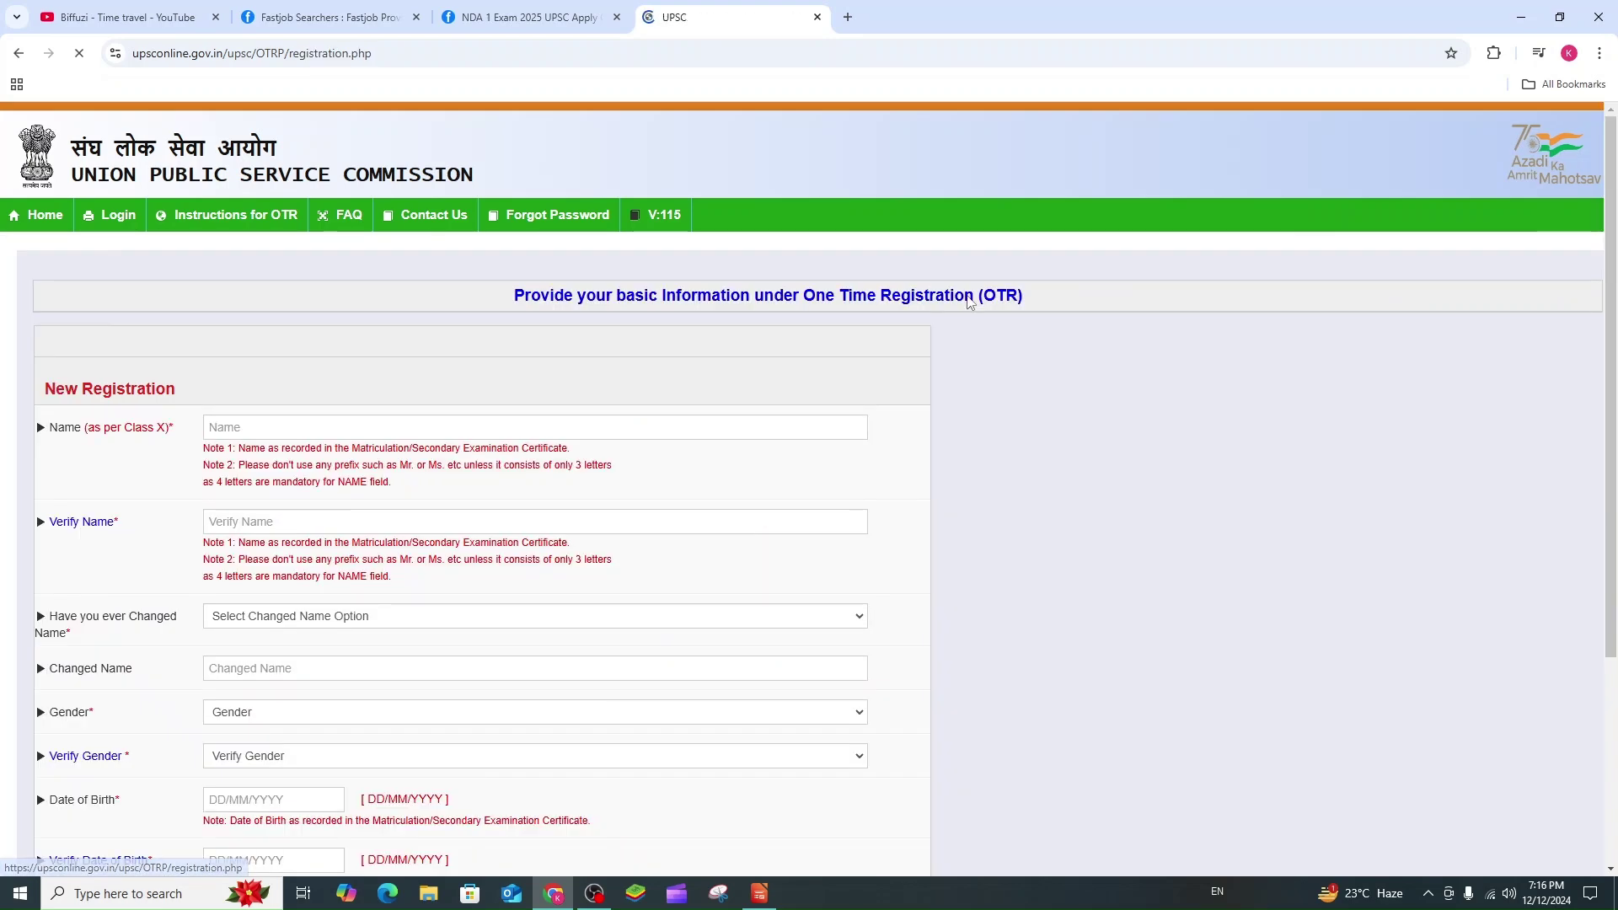
- Answer No to 'Have you ever Changed Name' after briefly selecting Yes
scroll(387, 408, "down", 1)
scroll(386, 408, "down", 1)
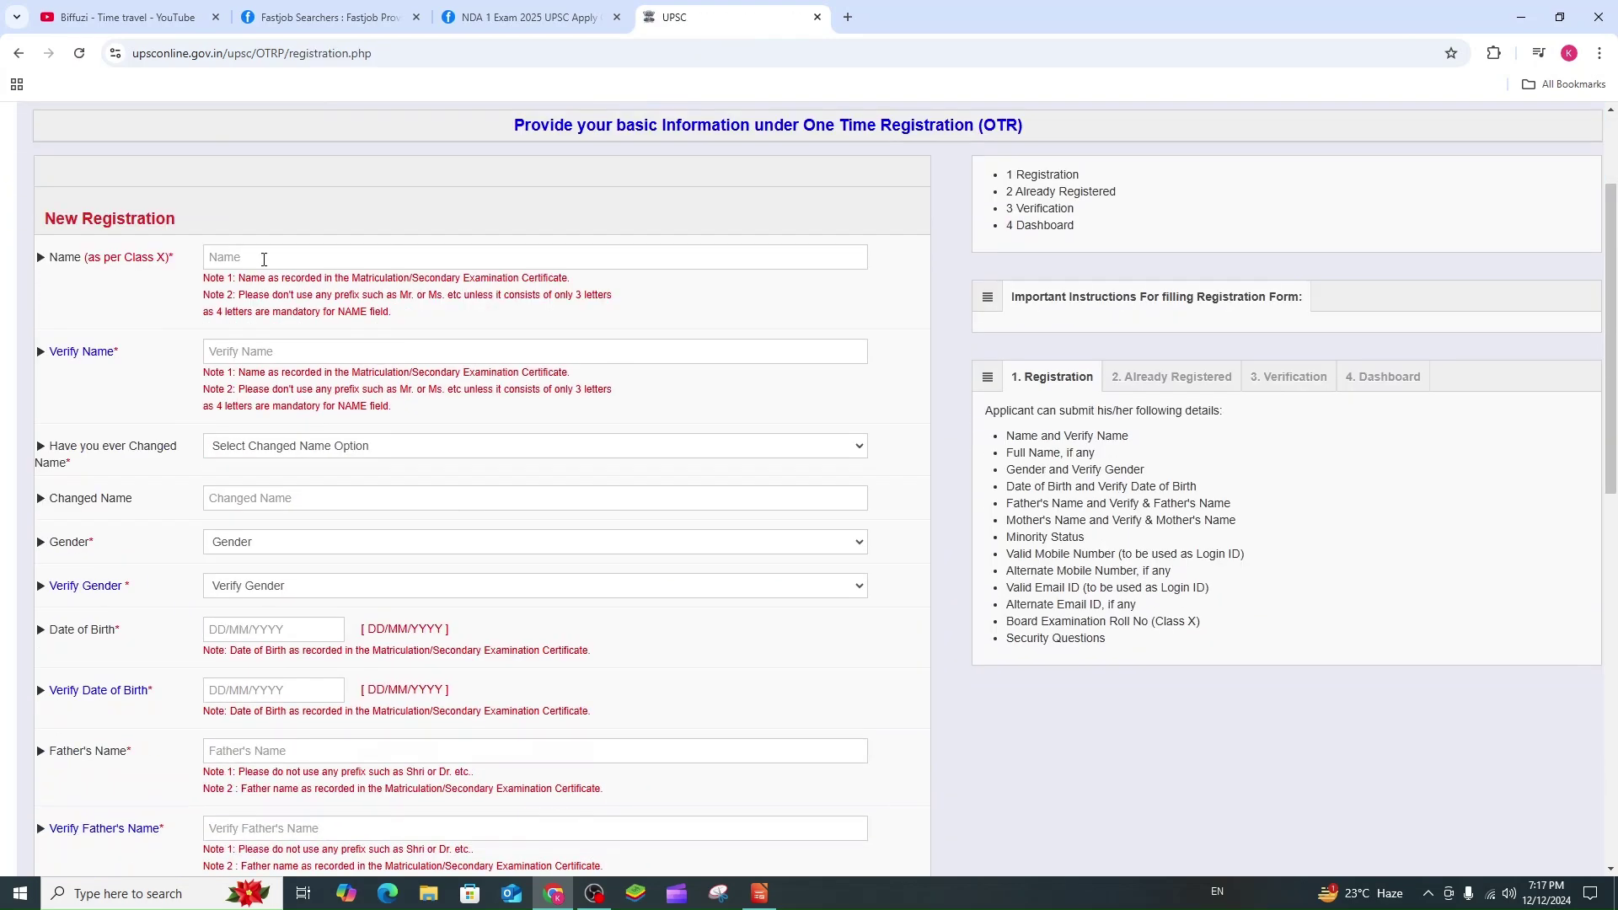
left_click(263, 258)
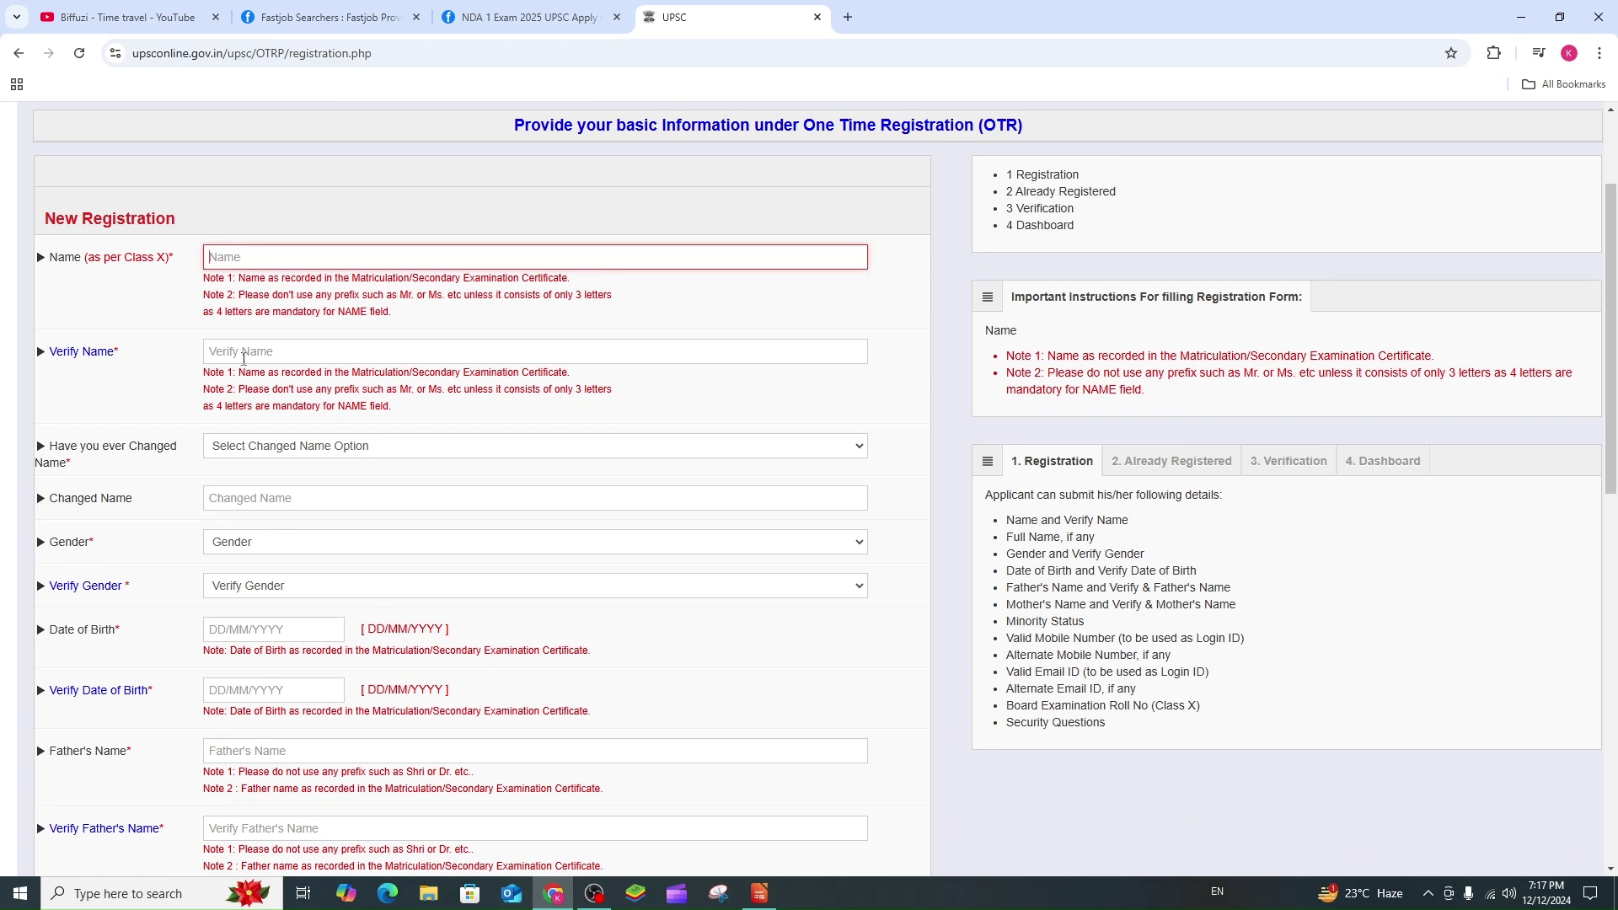
left_click(246, 353)
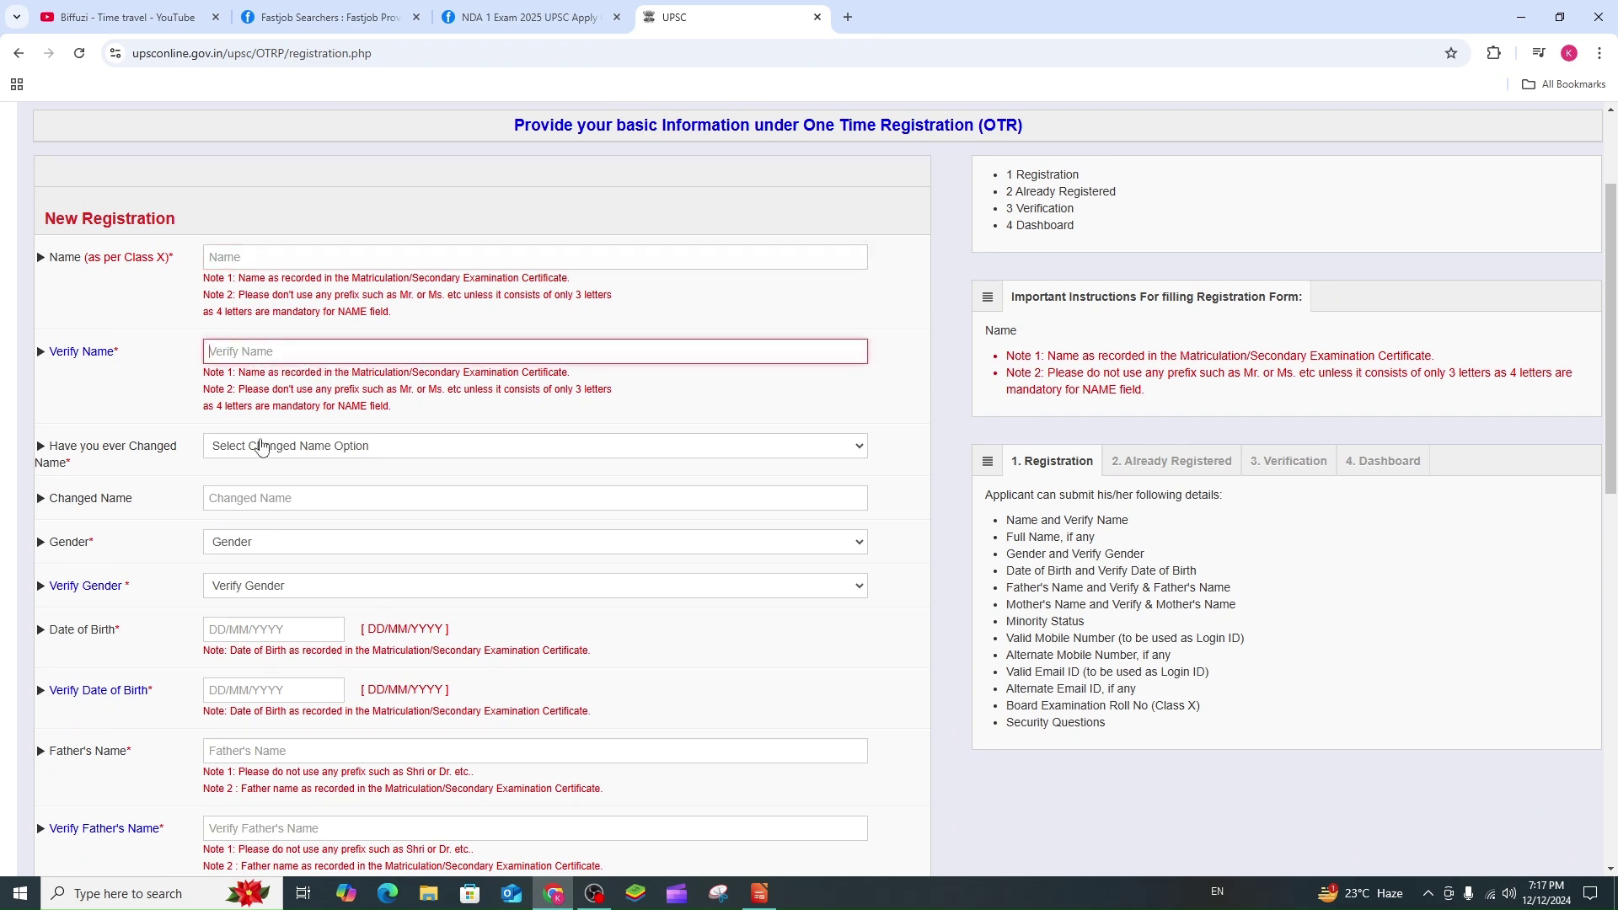
left_click(261, 446)
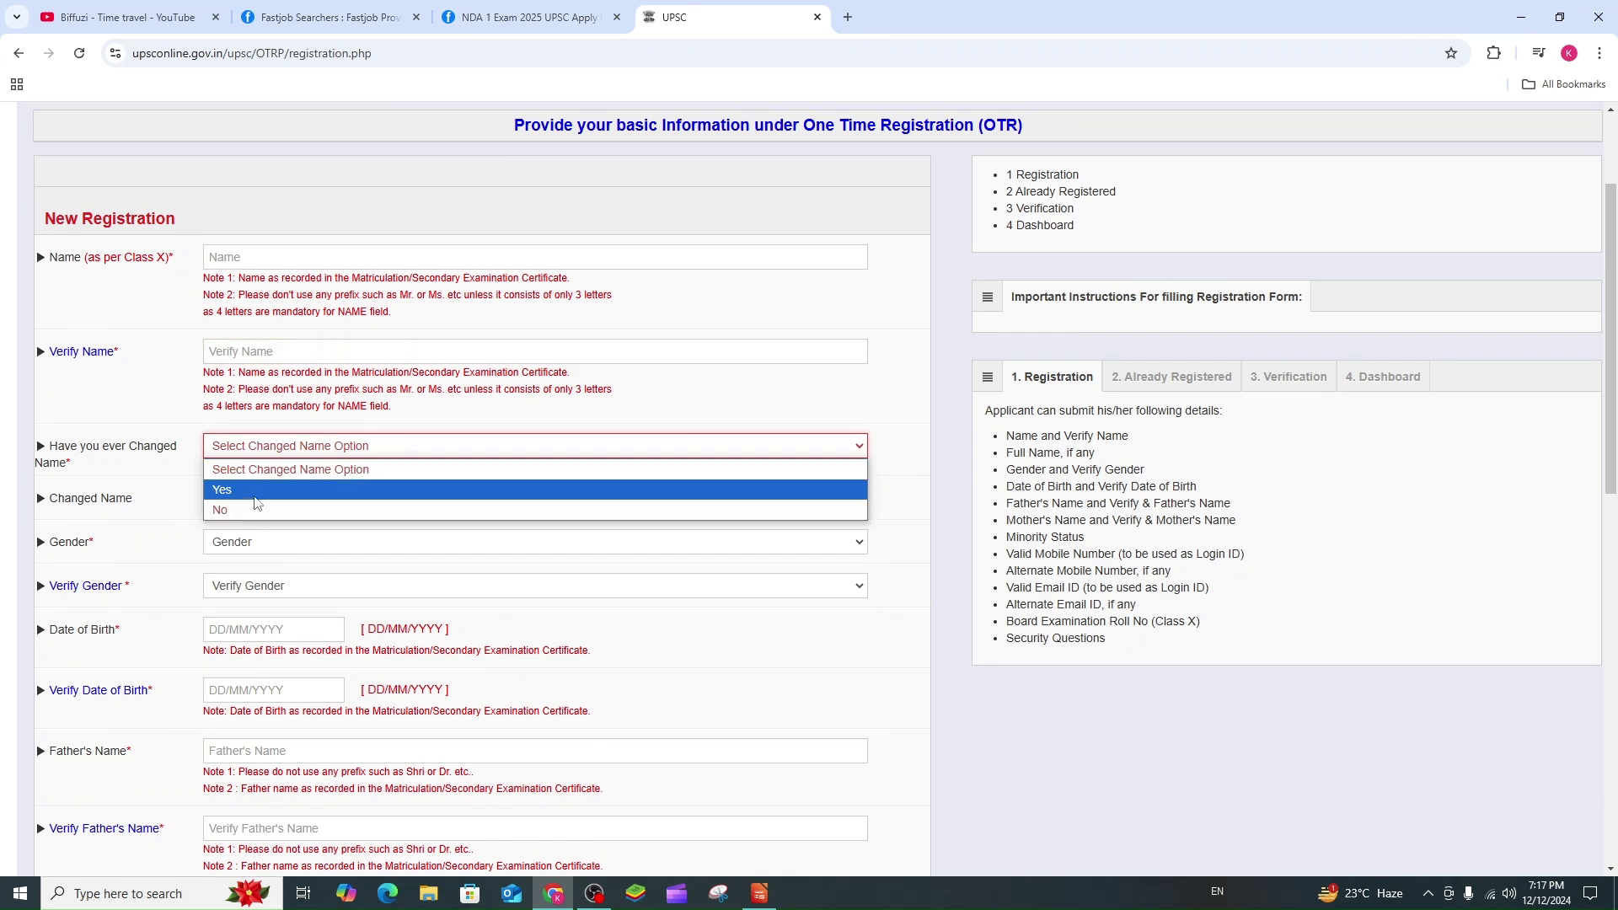
left_click(256, 491)
left_click(272, 460)
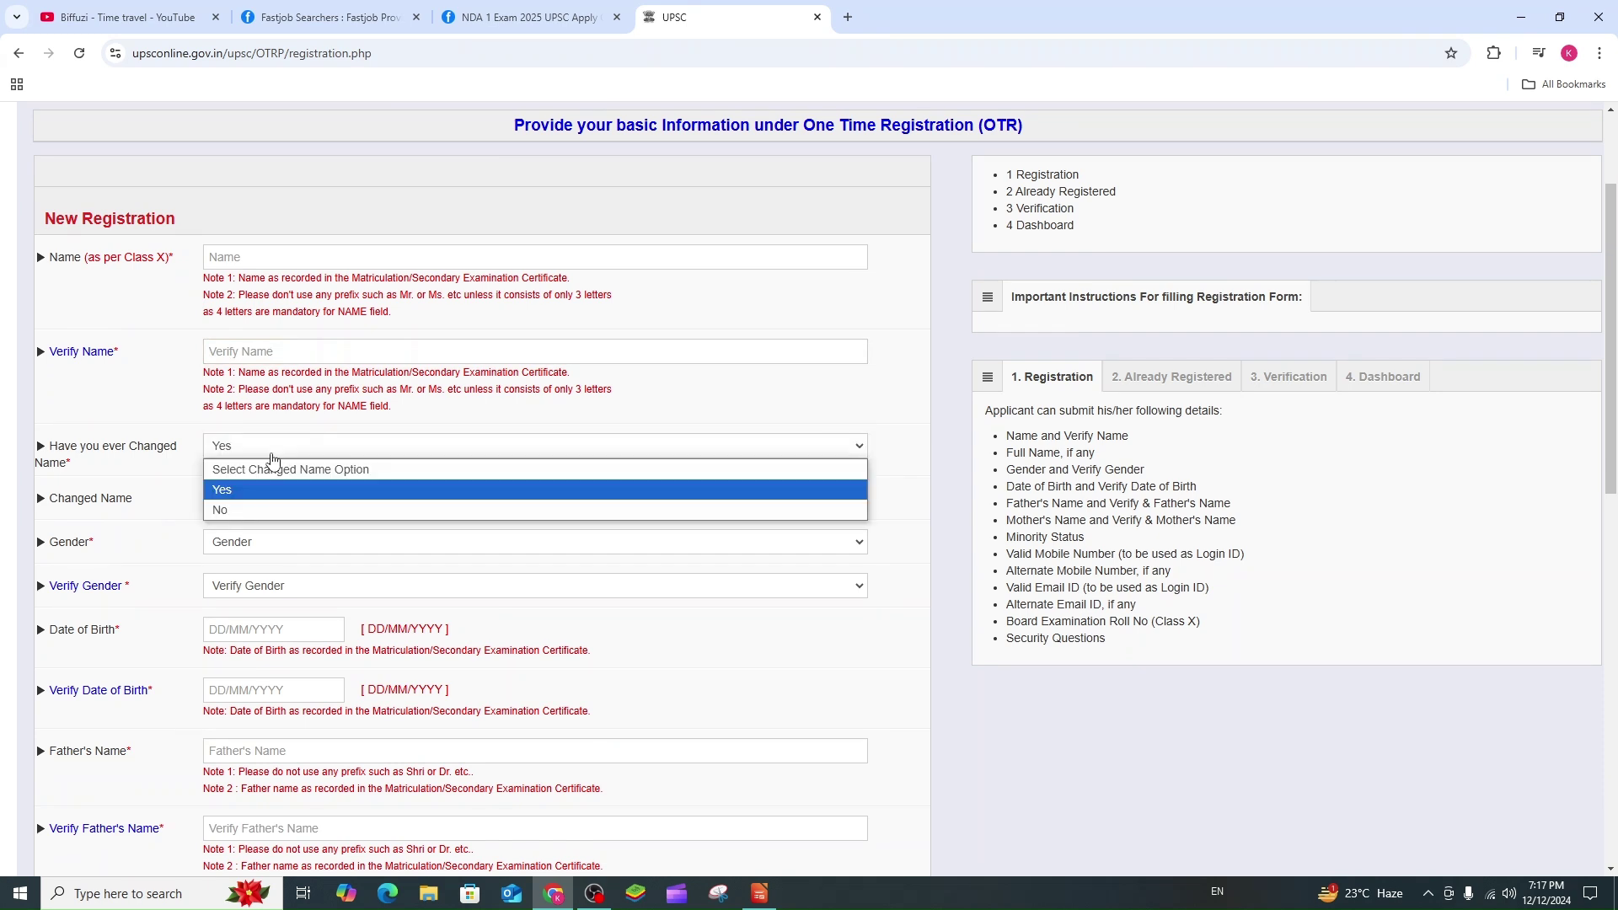
left_click(268, 497)
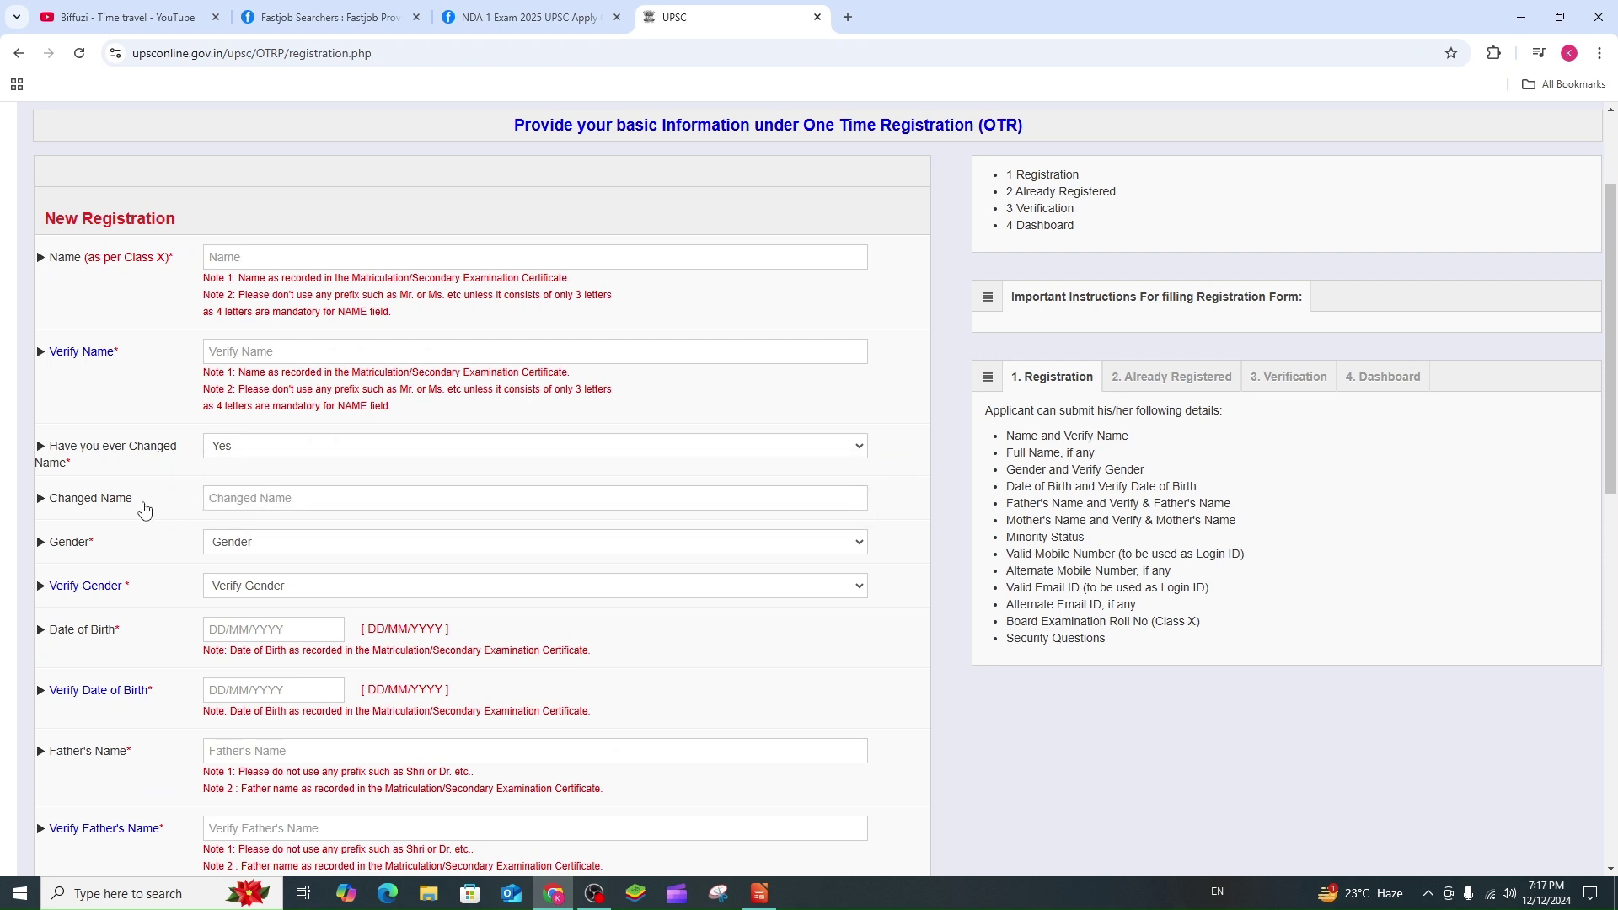
left_click_drag(77, 499, 145, 503)
left_click(241, 497)
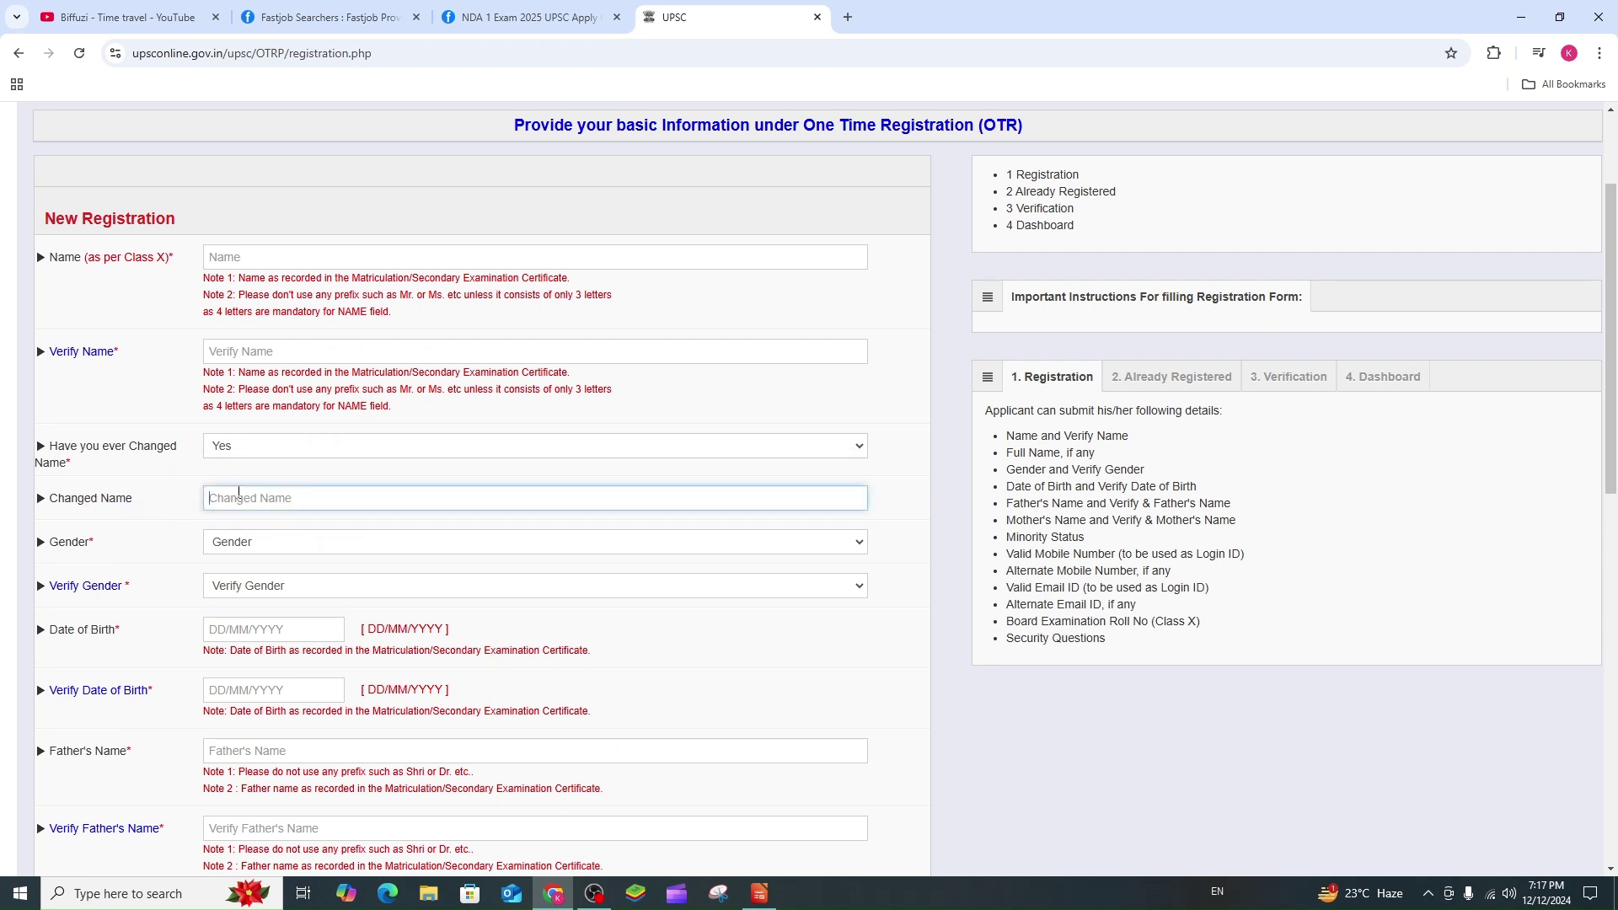
left_click(244, 448)
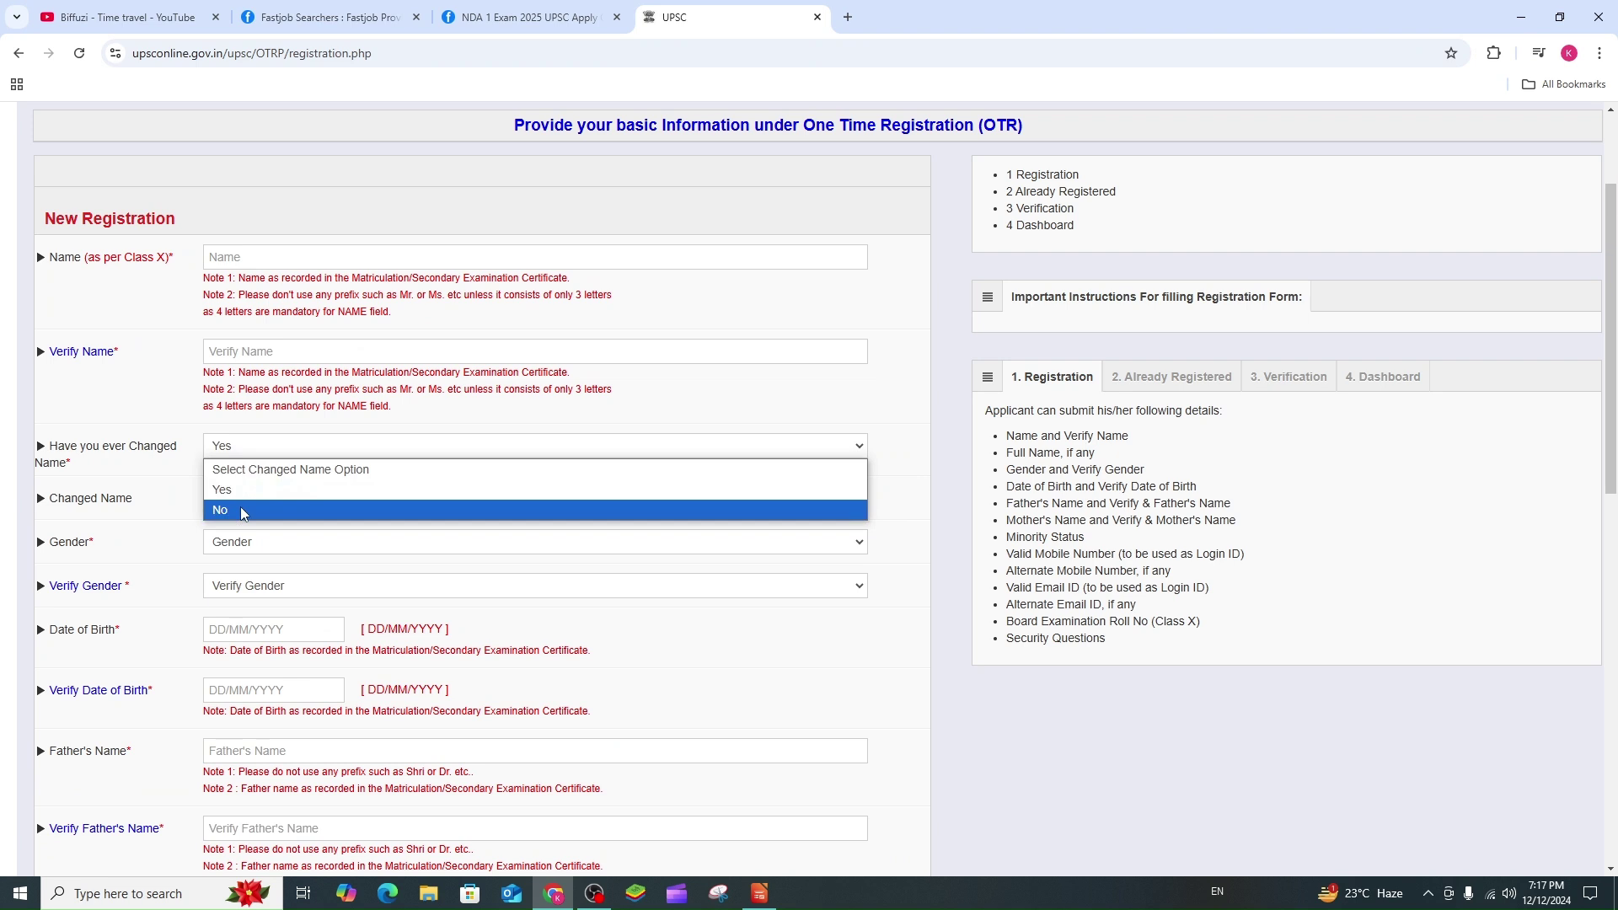
left_click(242, 511)
- Set both Gender and Verify Gender to Female
left_click(244, 503)
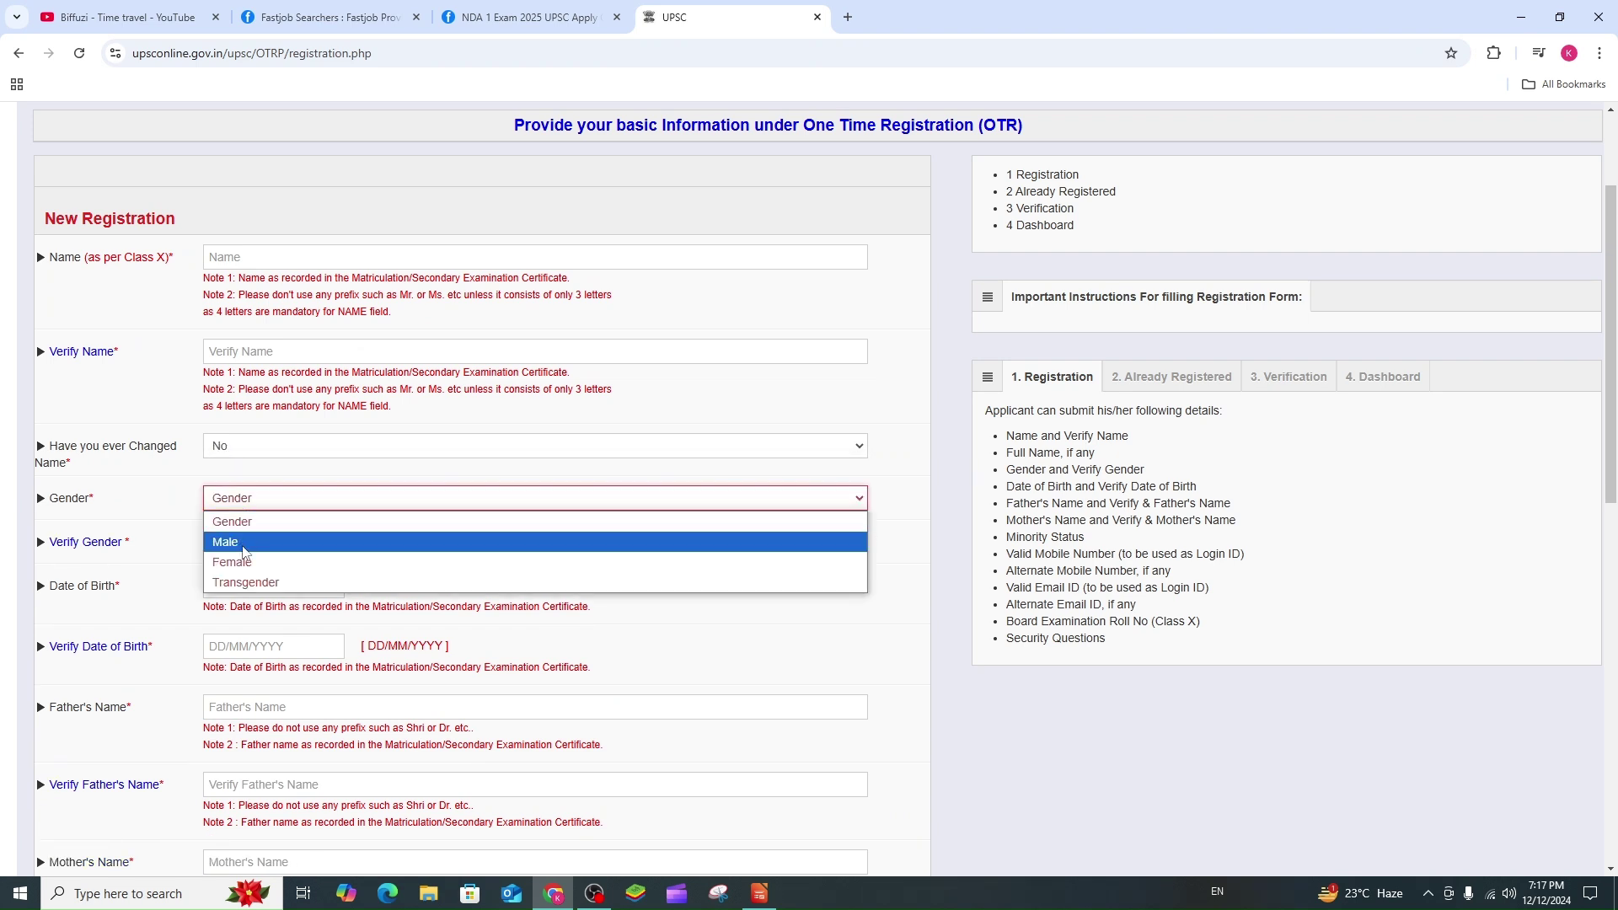
left_click(243, 562)
left_click(245, 544)
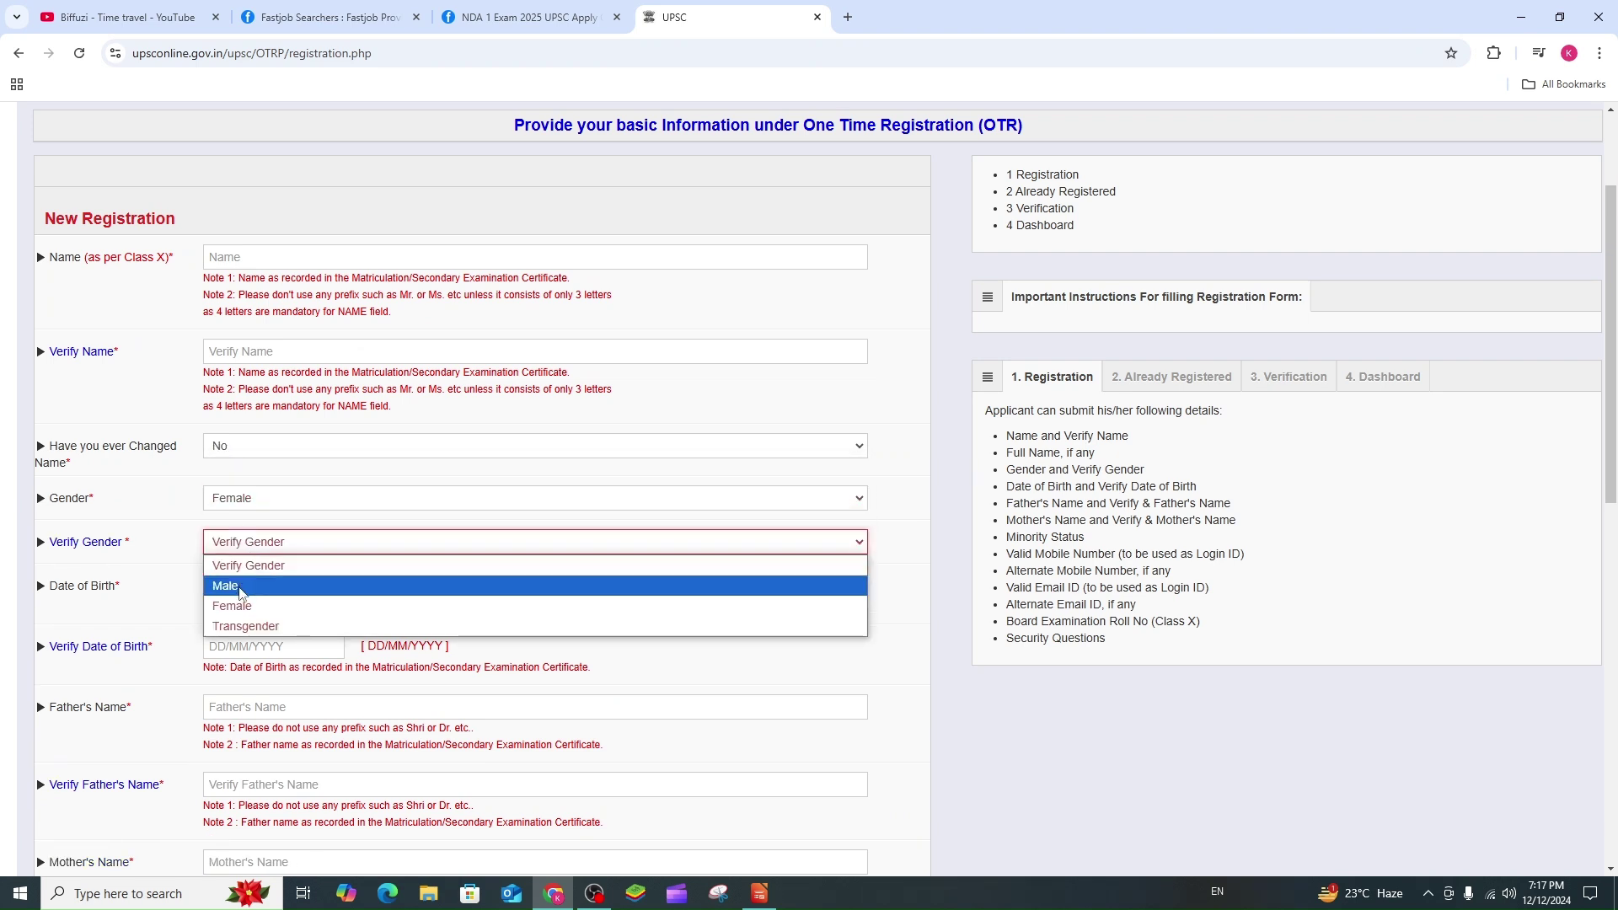
left_click(241, 607)
scroll(243, 590, "down", 2)
left_click(246, 418)
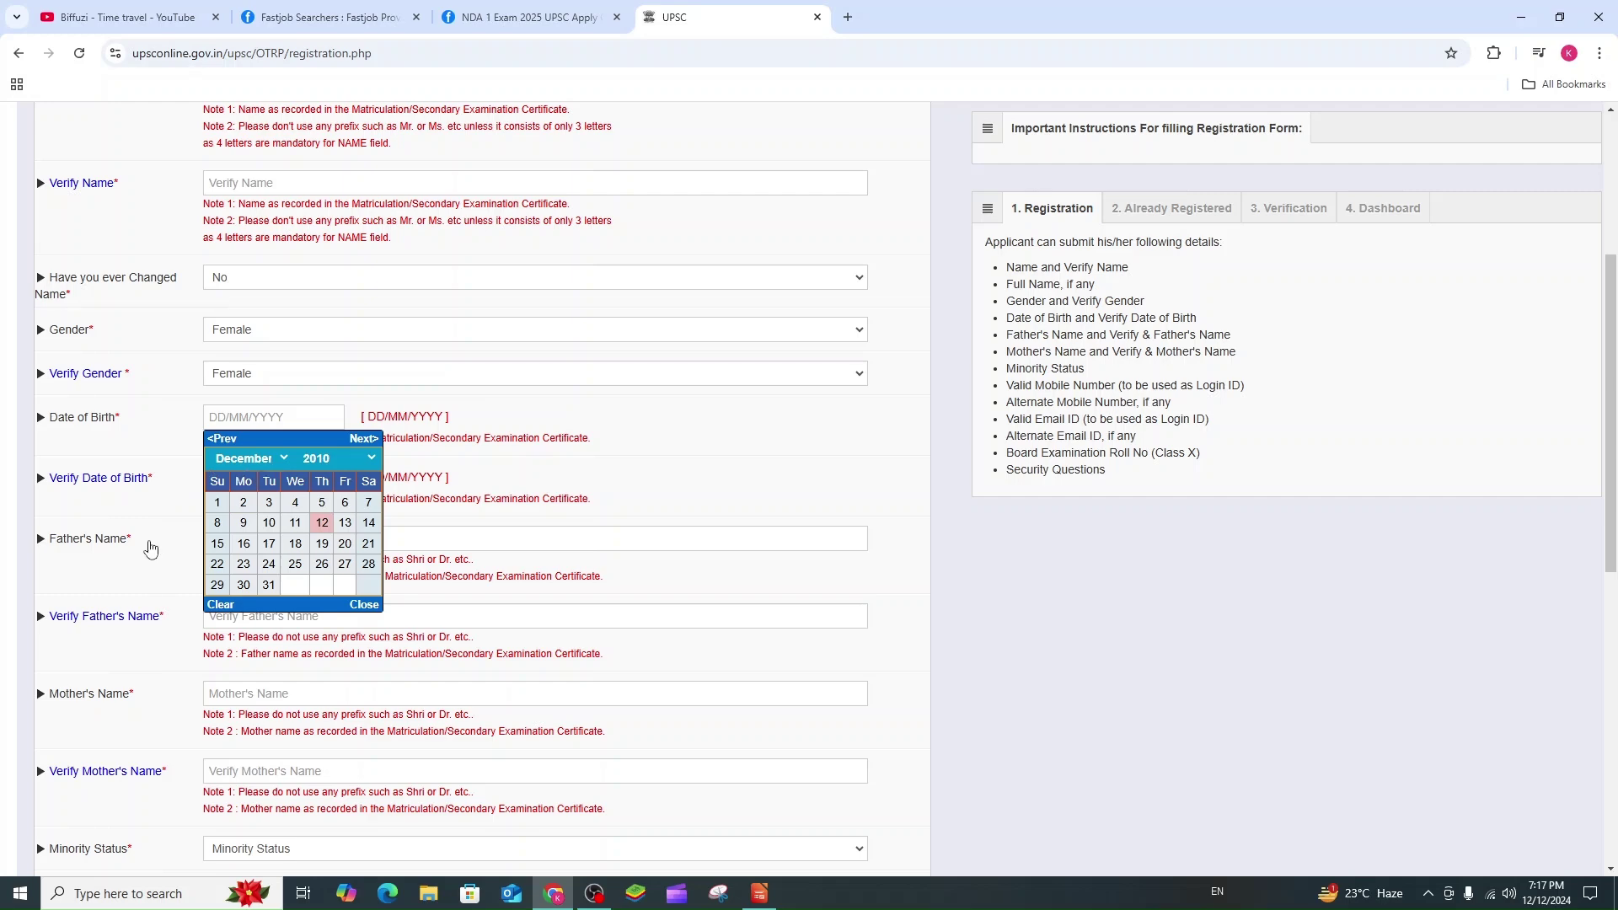
- Pick 13 as the Date of Birth day and step through the father's and mother's name fields
left_click(345, 523)
left_click(258, 539)
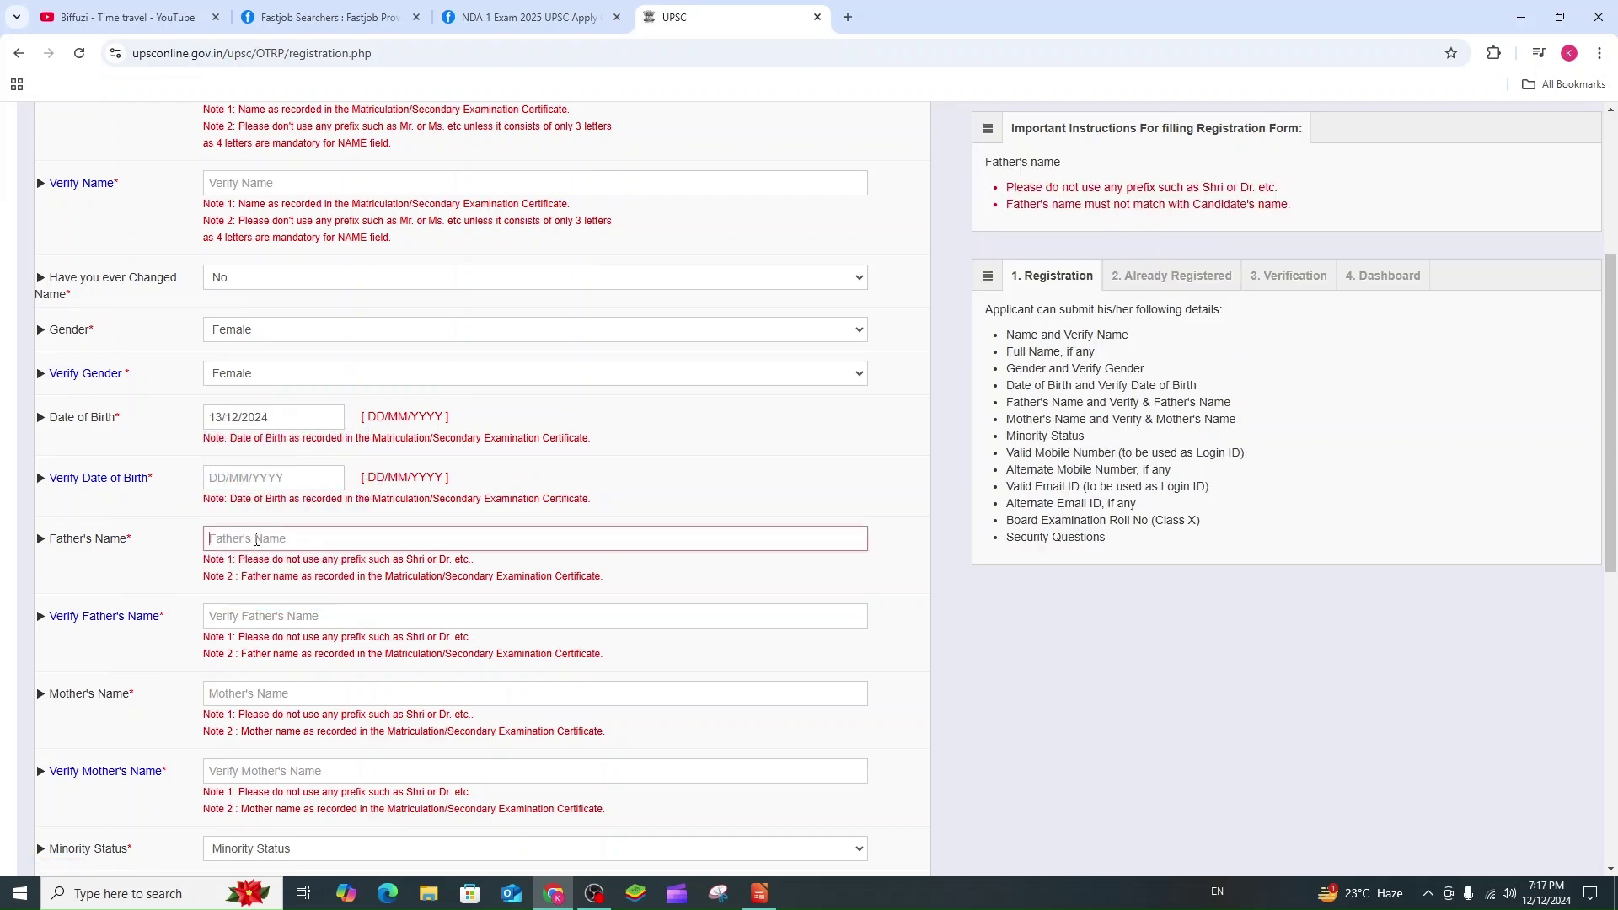
scroll(257, 537, "down", 1)
left_click(258, 537)
scroll(260, 527, "down", 2)
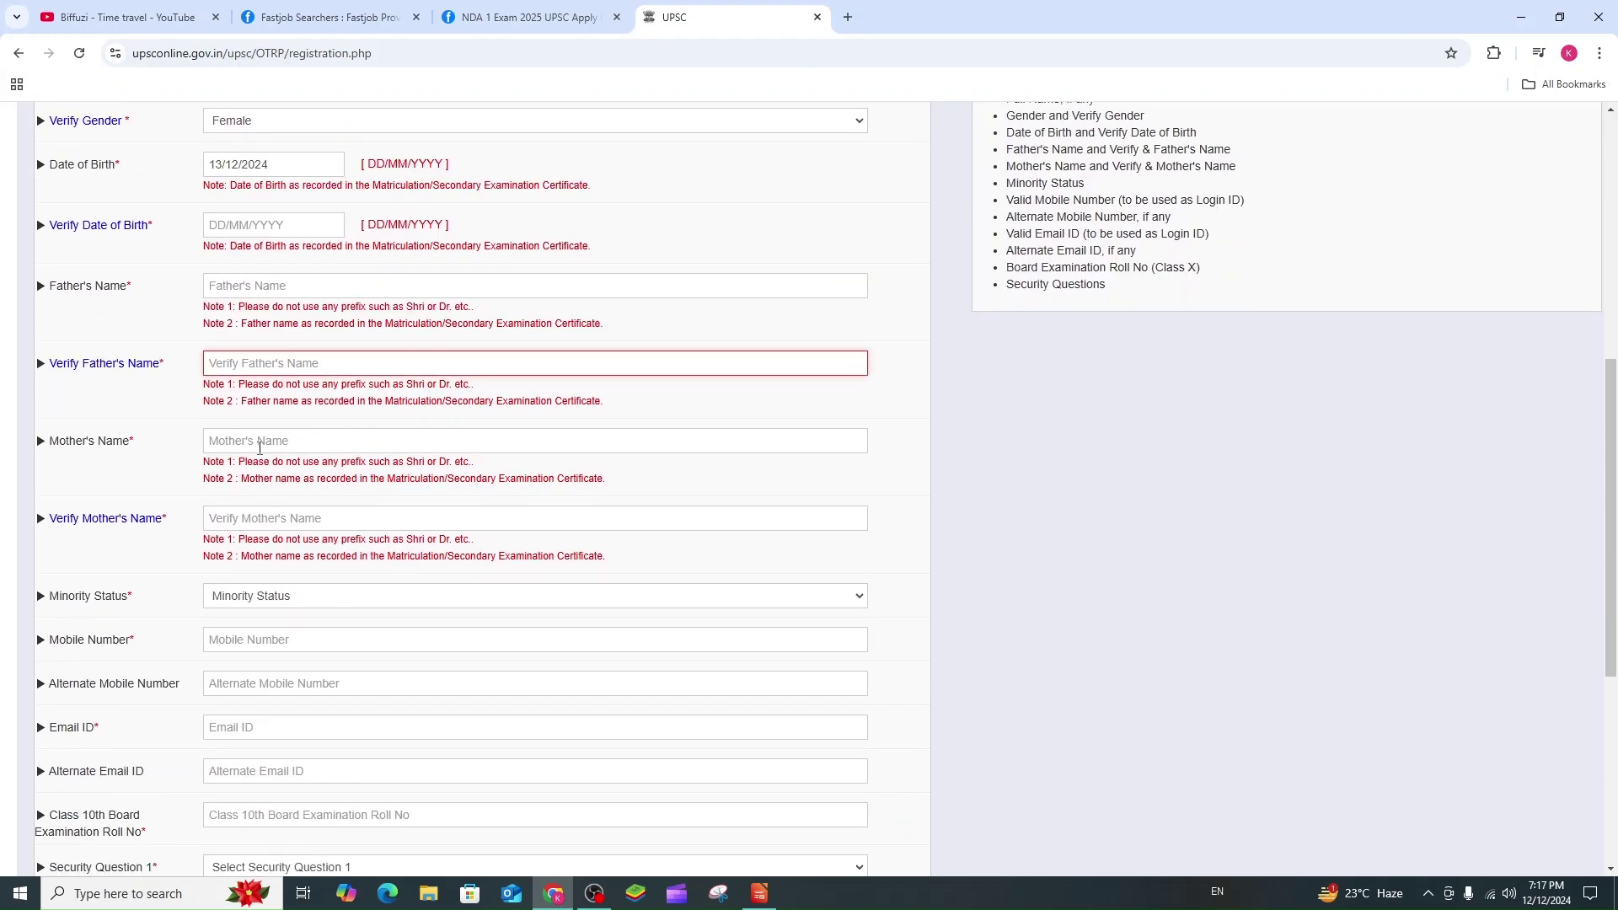
left_click(259, 446)
left_click(276, 514)
scroll(282, 472, "down", 2)
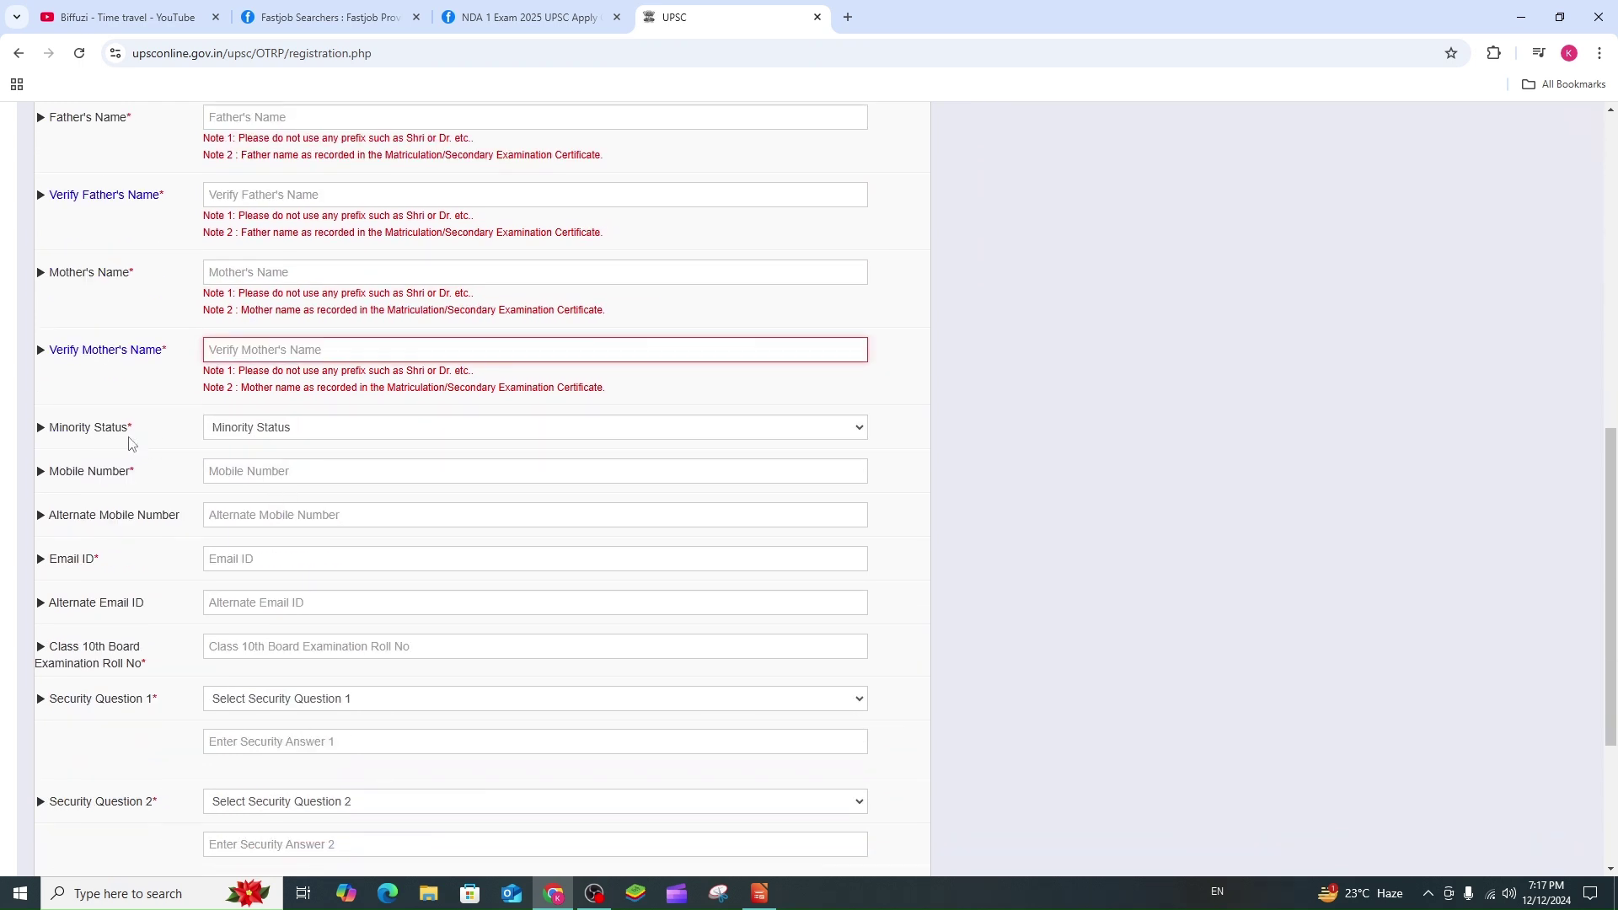
- Set Minority Status to No and step through the mobile, e-mail and Class 10th roll number fields
left_click(224, 430)
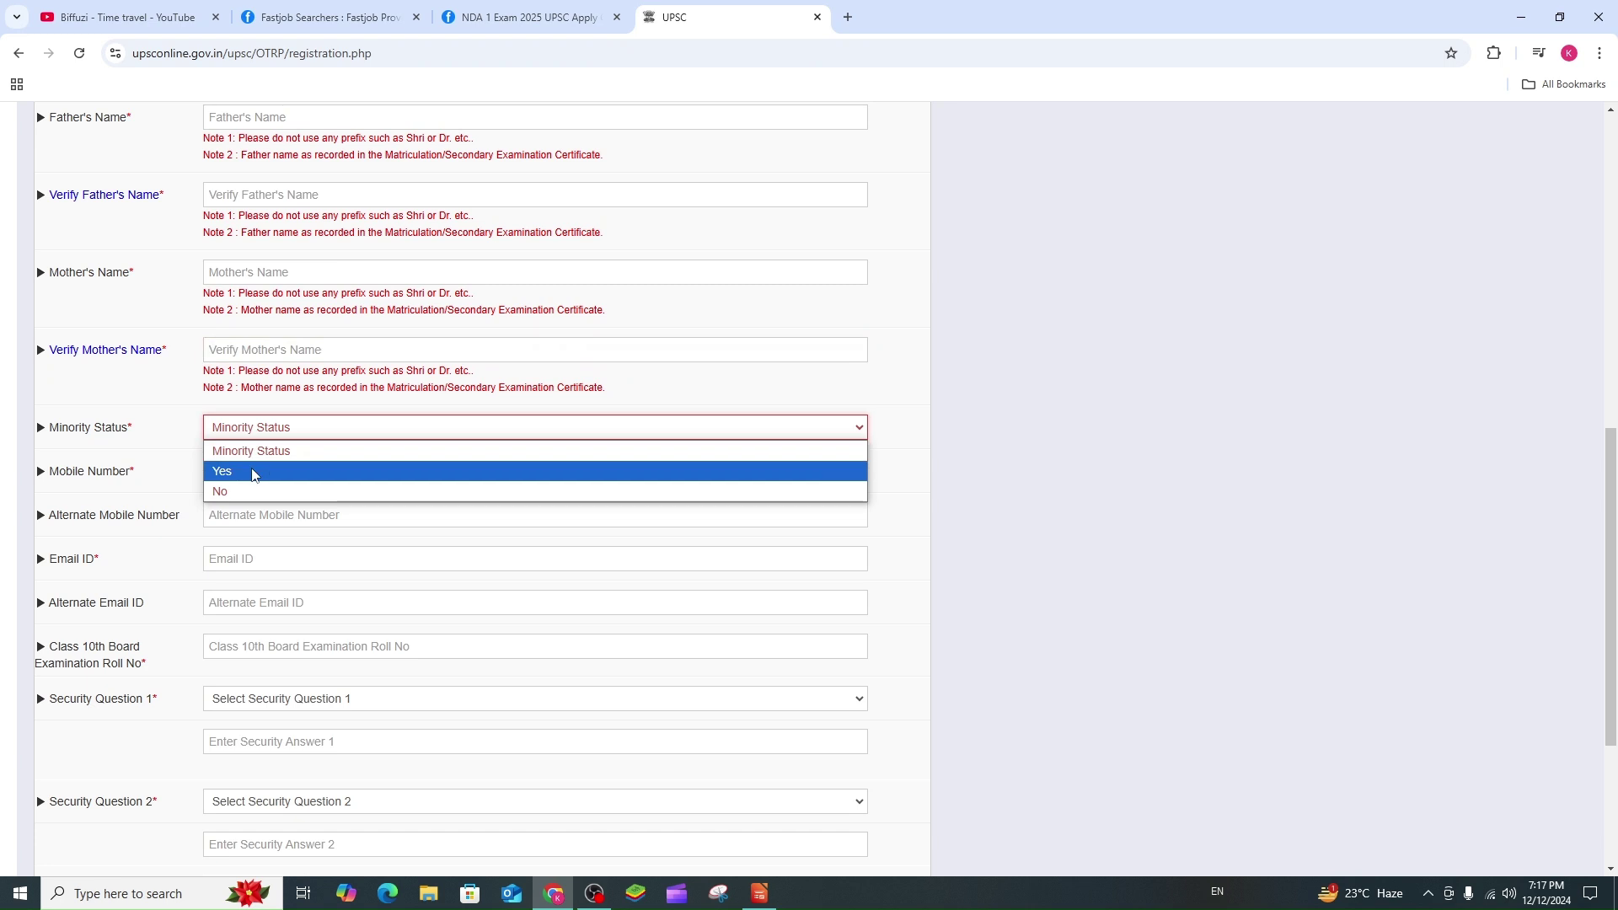
left_click(252, 492)
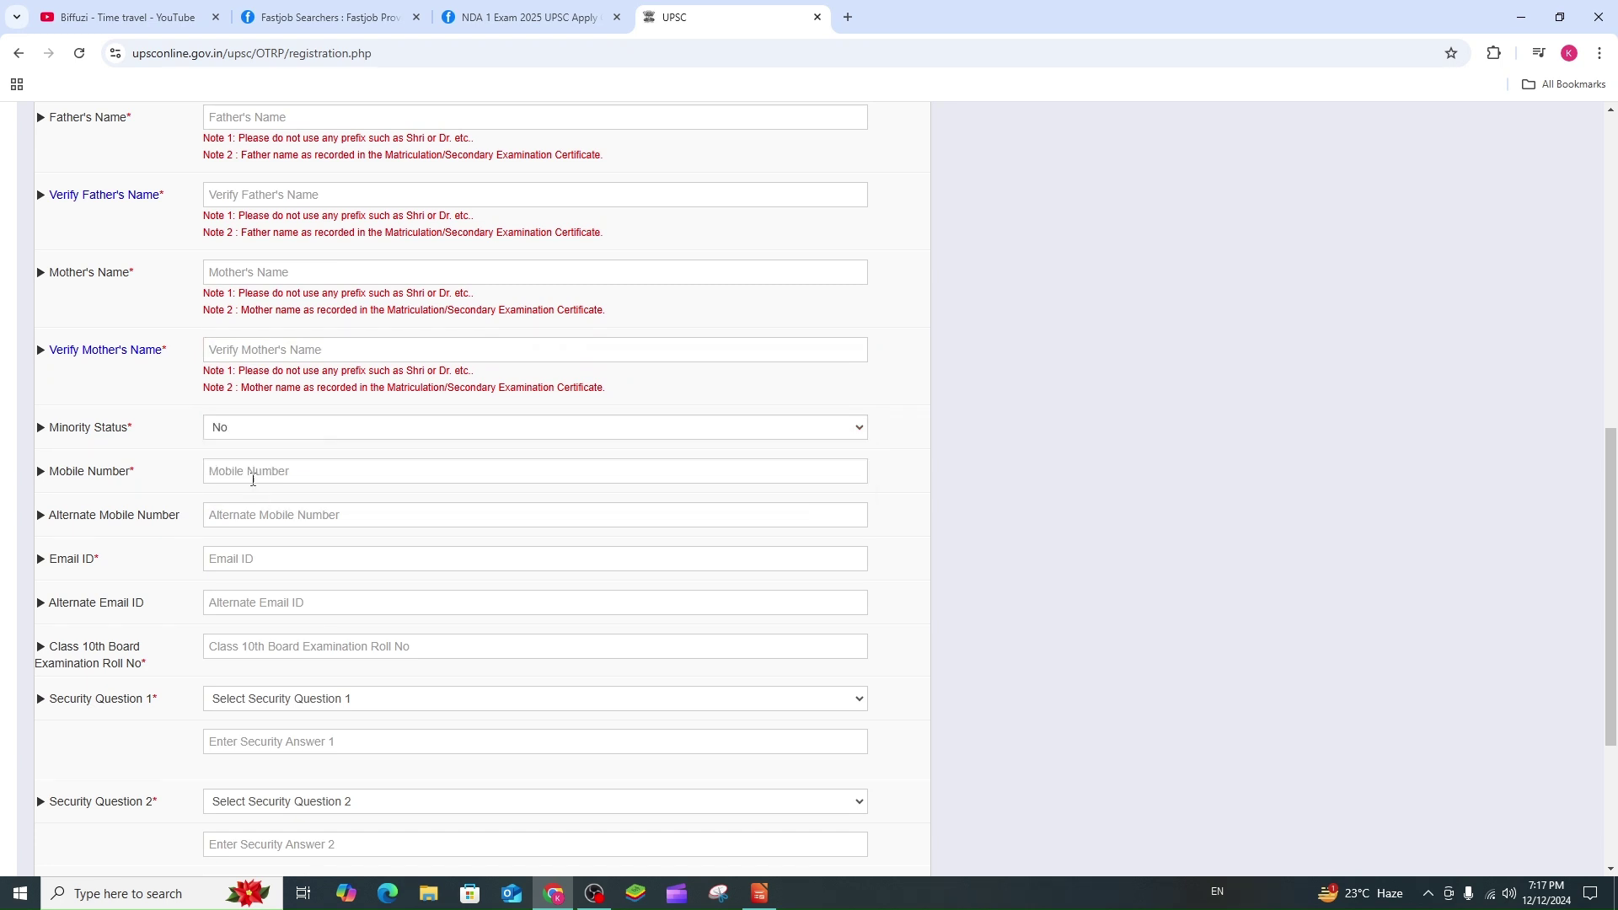
left_click(253, 479)
left_click(252, 516)
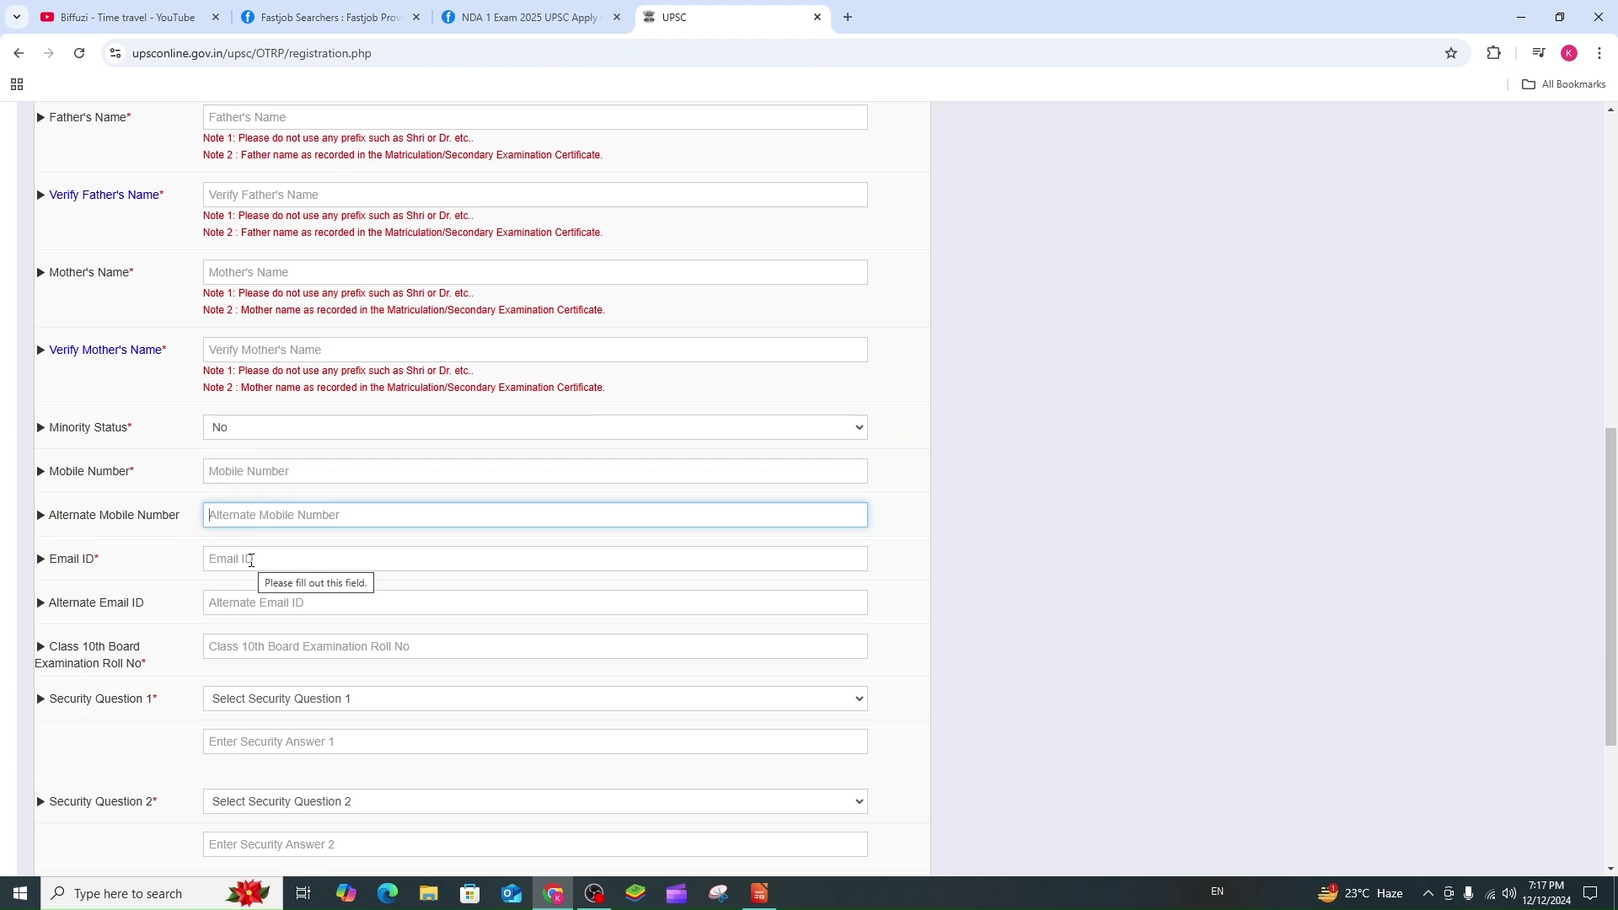
left_click(251, 560)
scroll(255, 554, "down", 1)
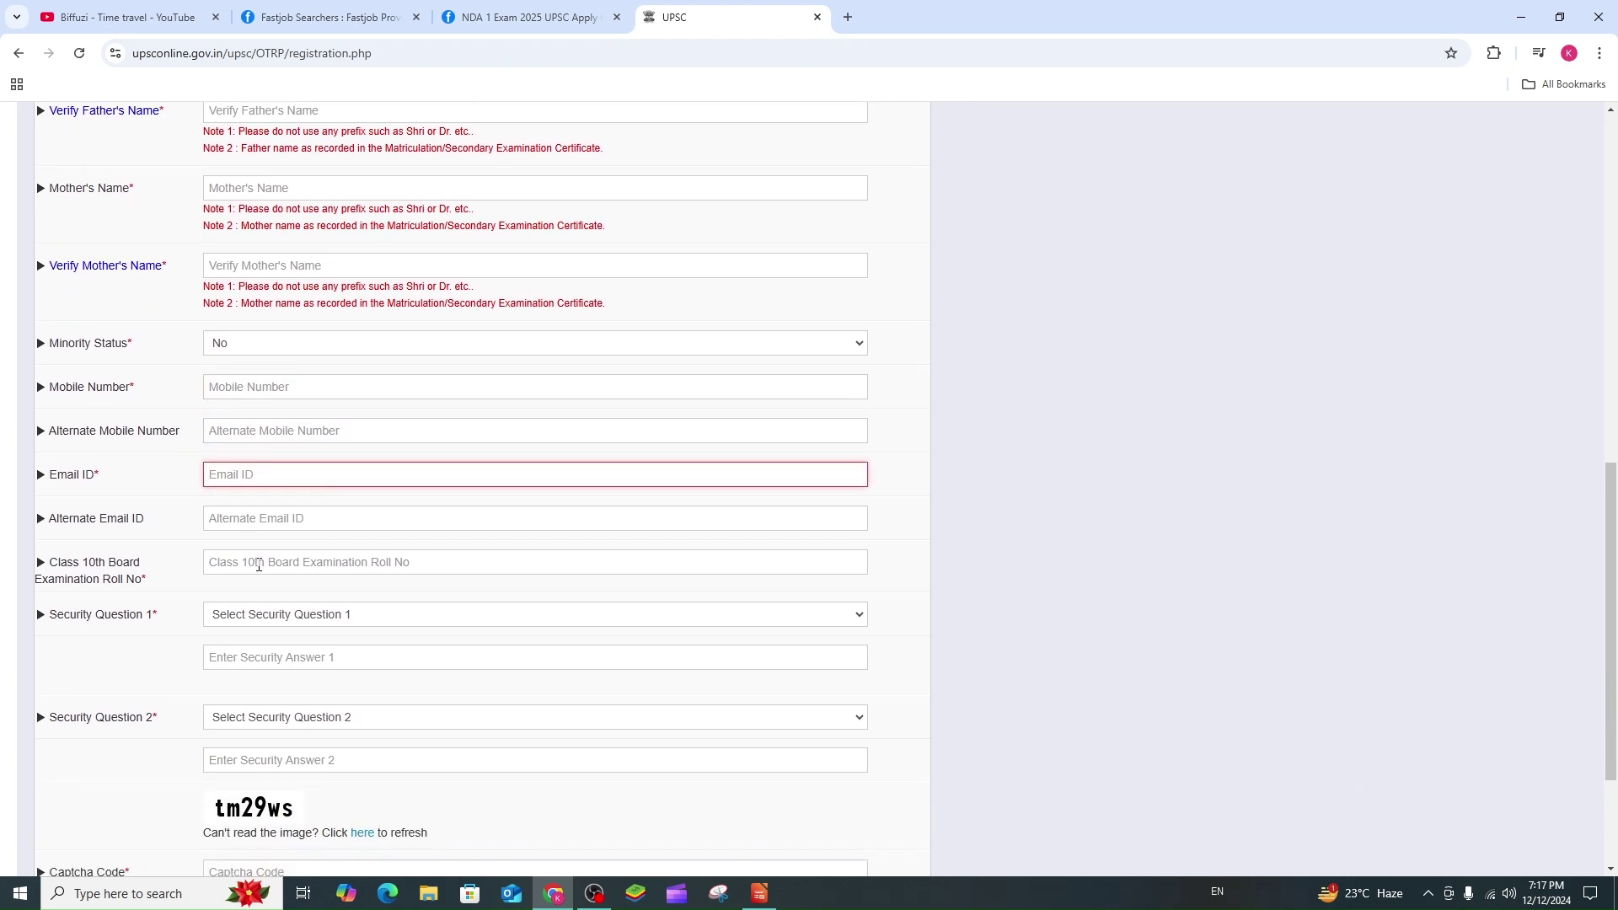
left_click(258, 566)
scroll(259, 566, "down", 2)
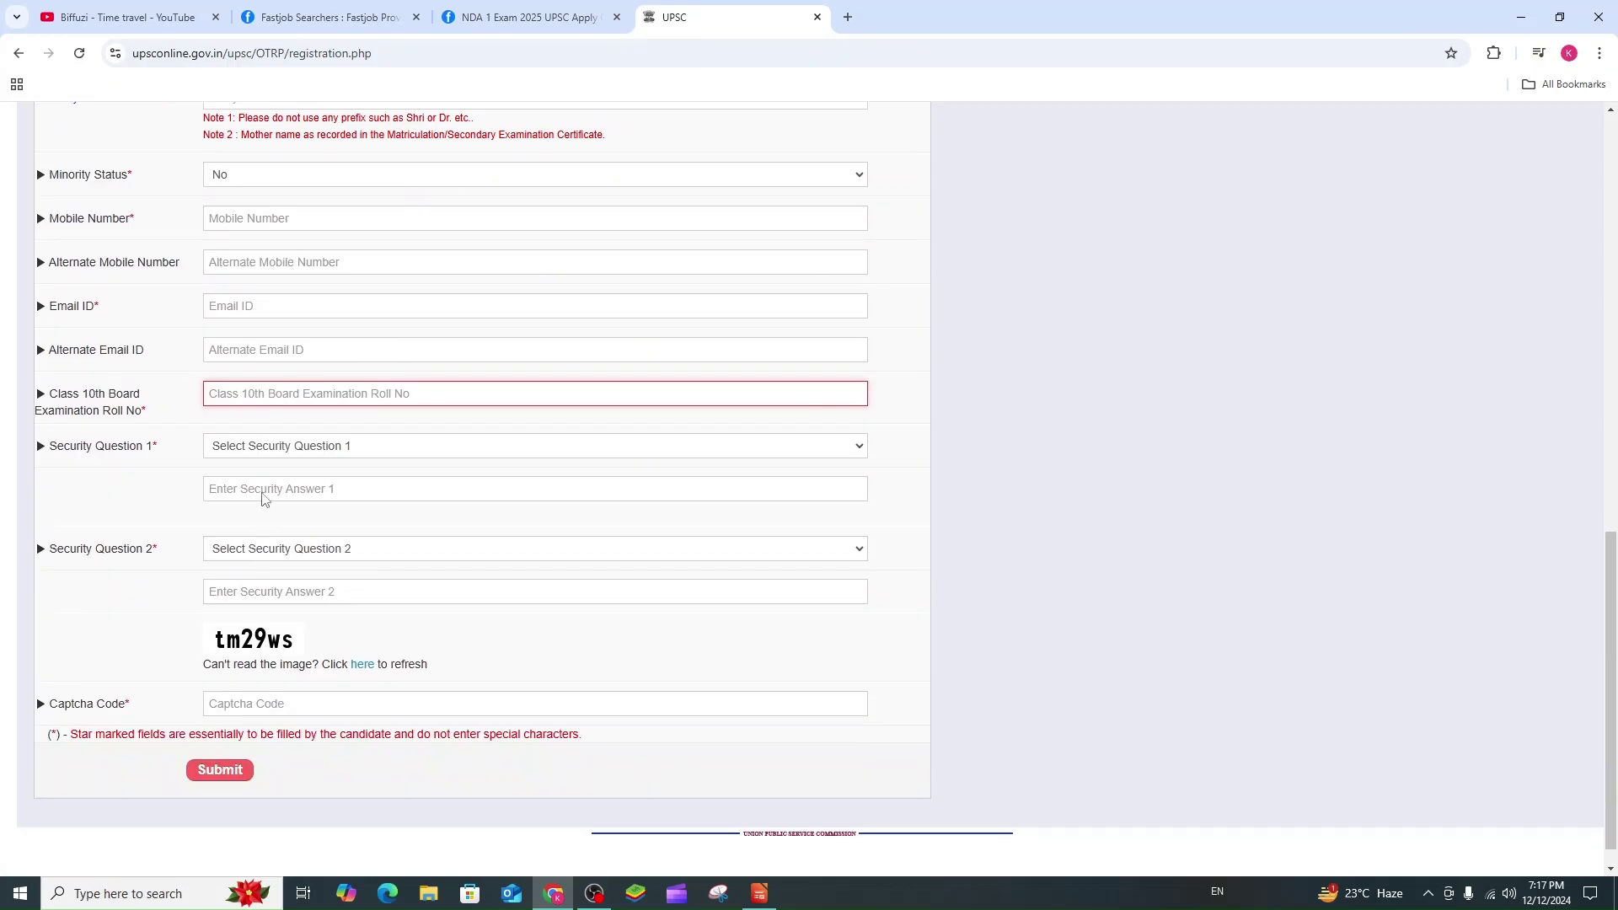
left_click(255, 451)
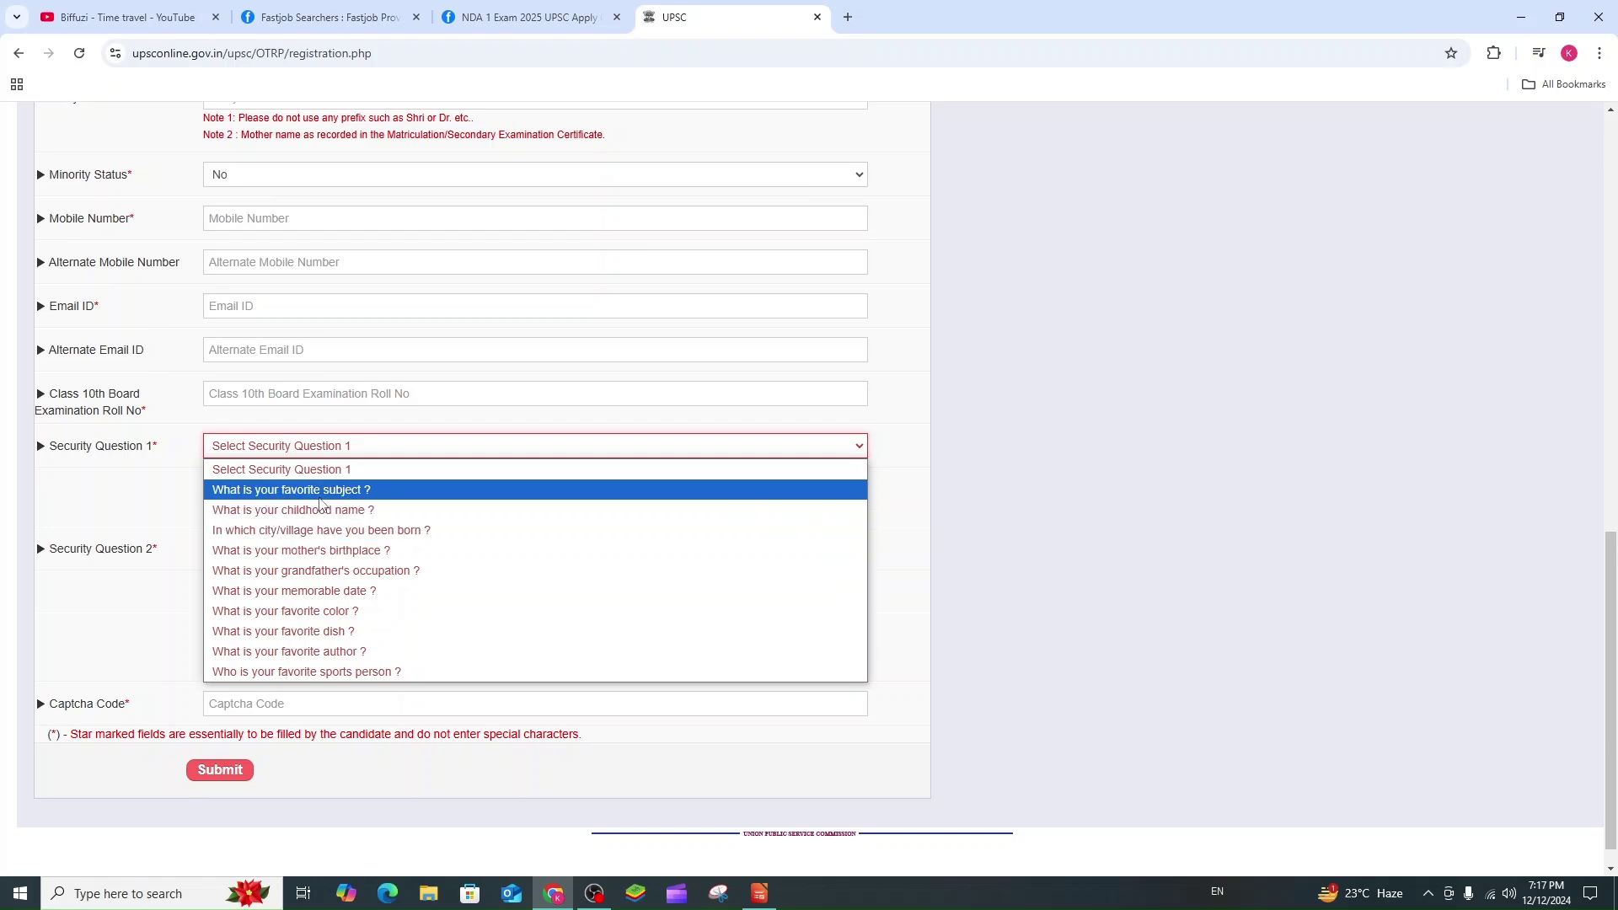
- Choose the favorite subject and favorite colour security questions, fill the captcha, and submit the form
left_click(324, 488)
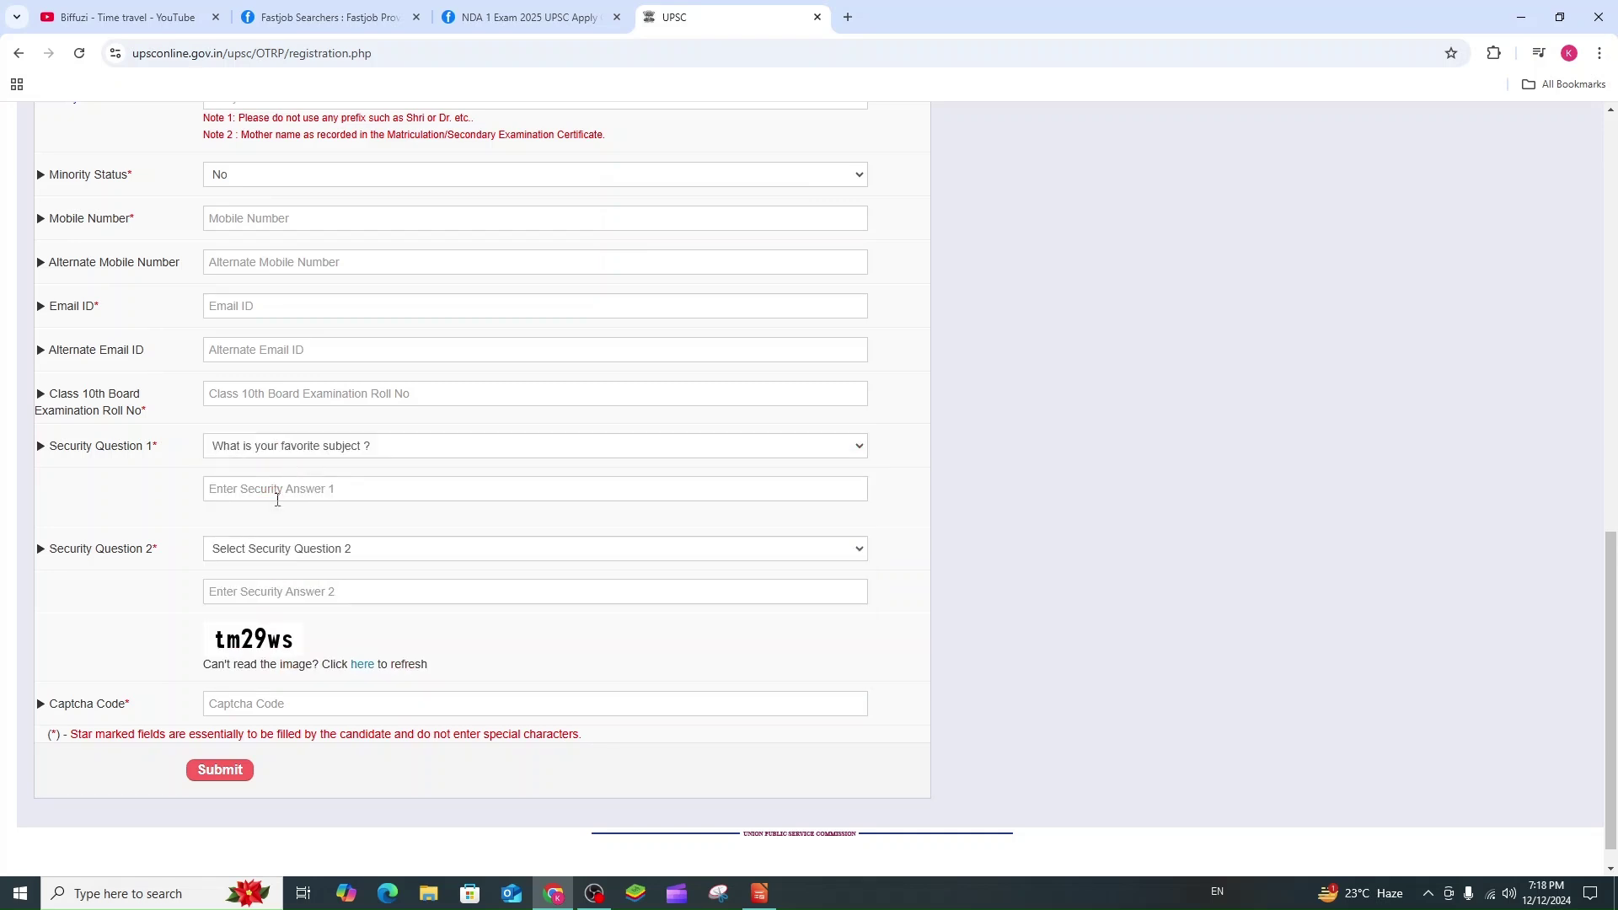
scroll(278, 500, "down", 1)
left_click(272, 519)
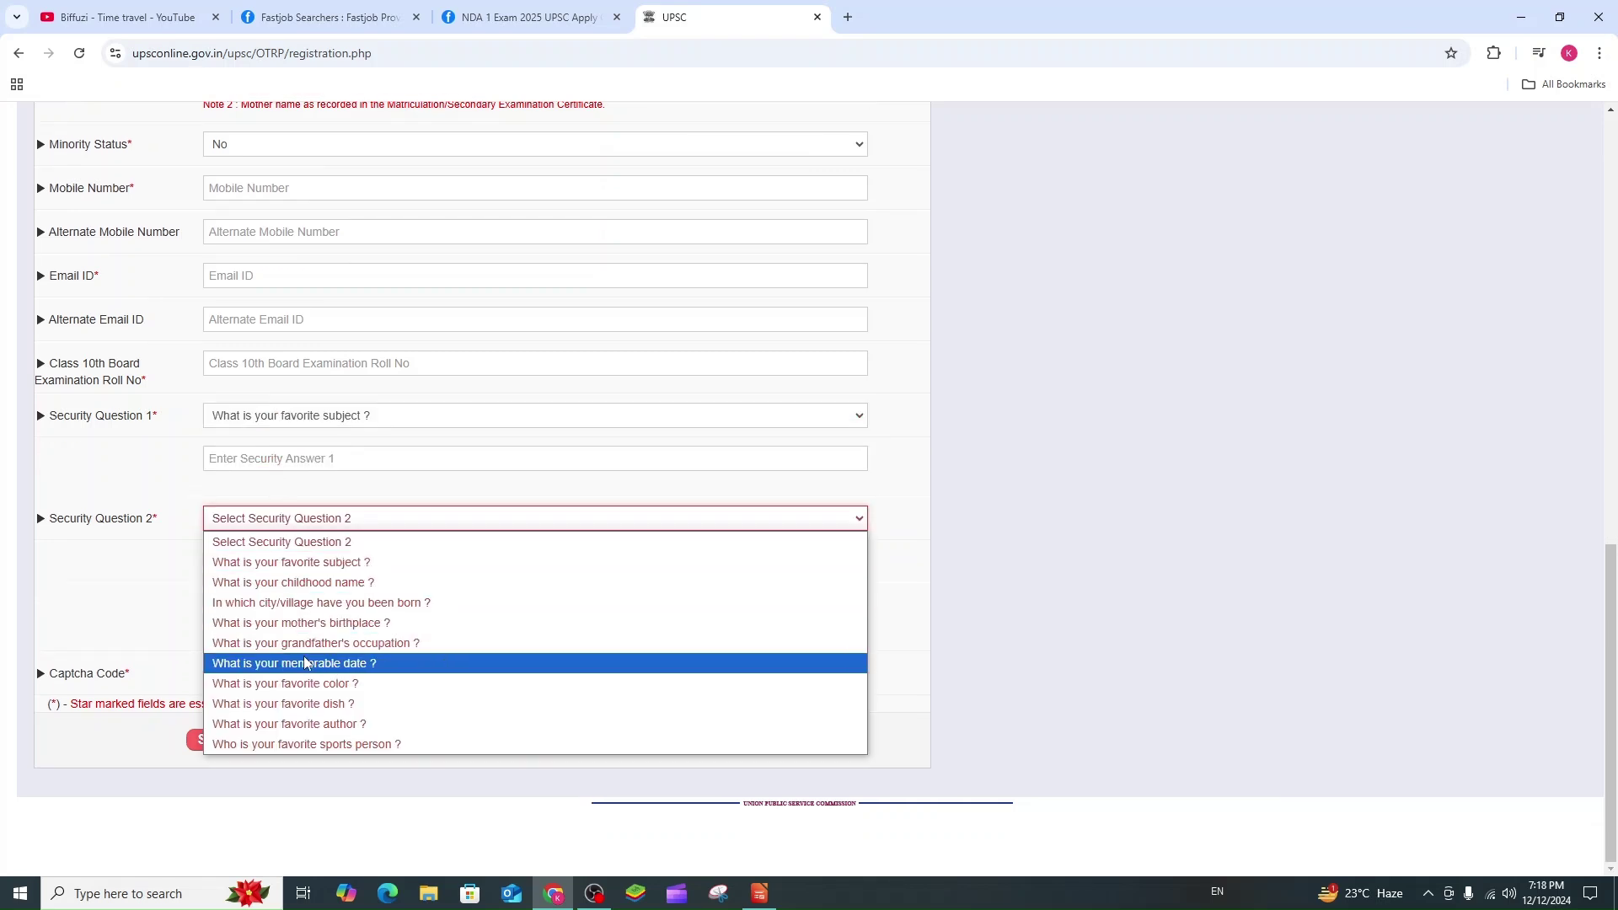
left_click(308, 683)
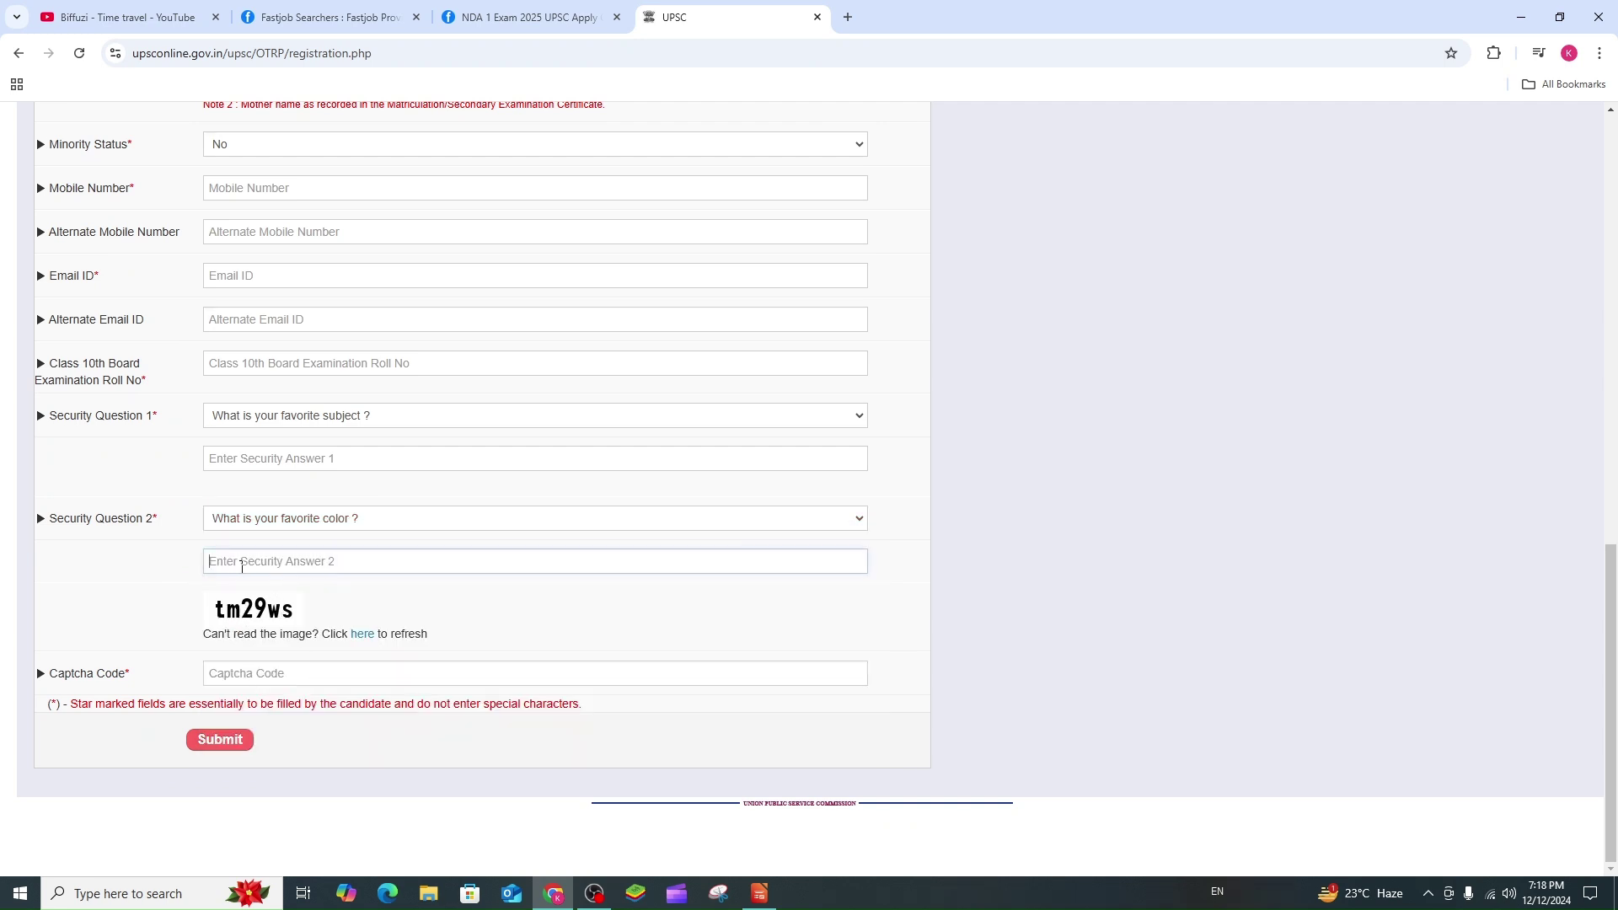
left_click(255, 677)
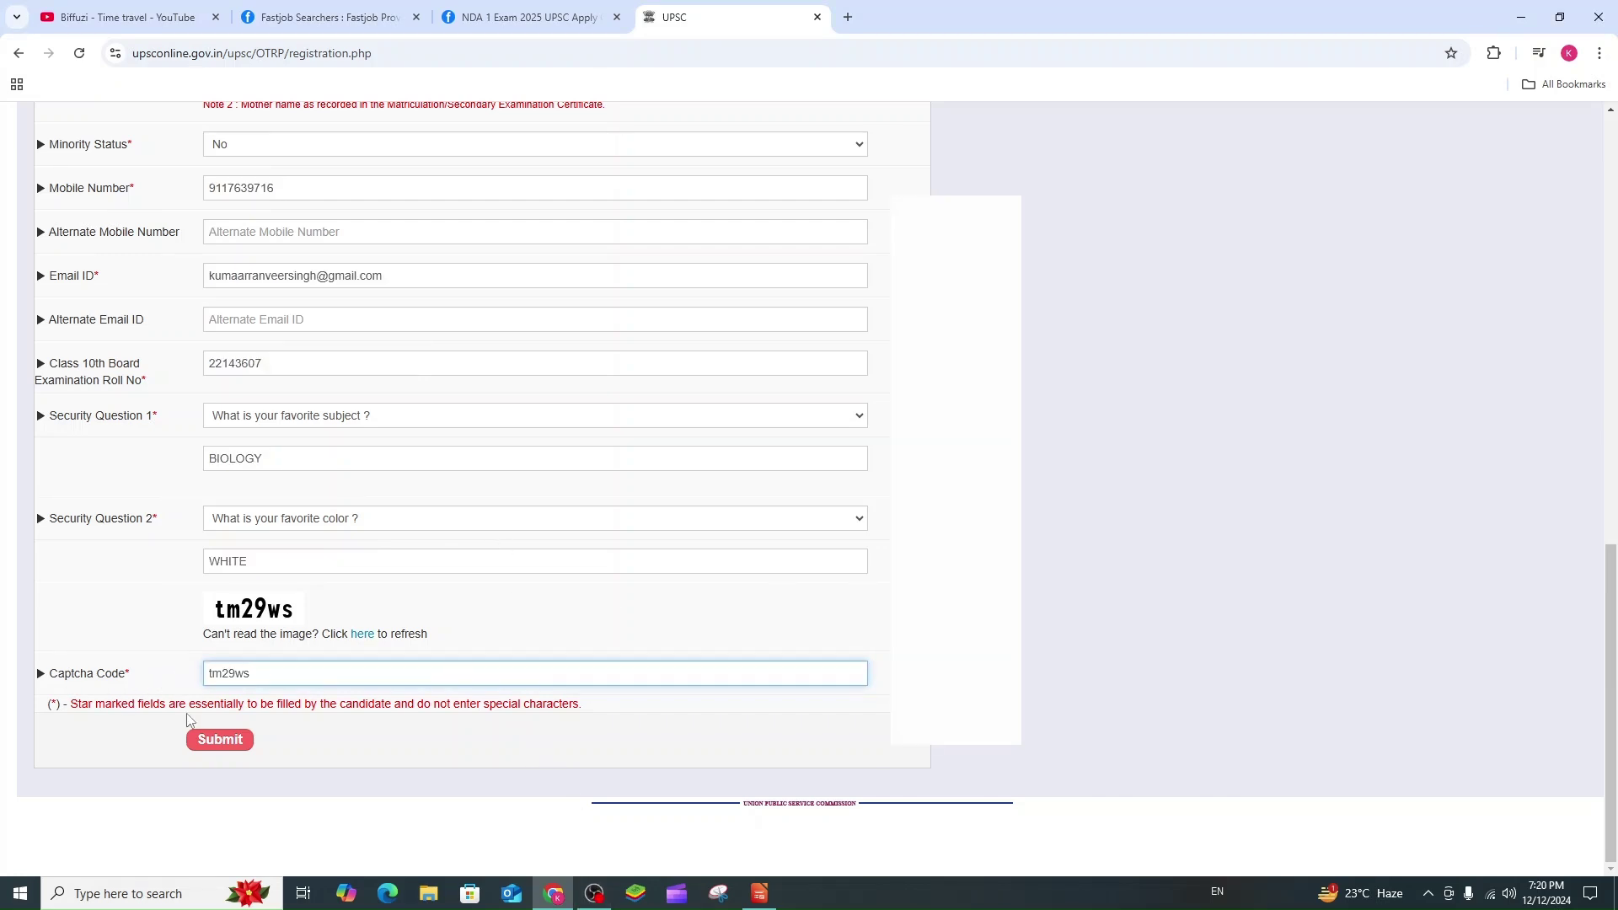
left_click(220, 739)
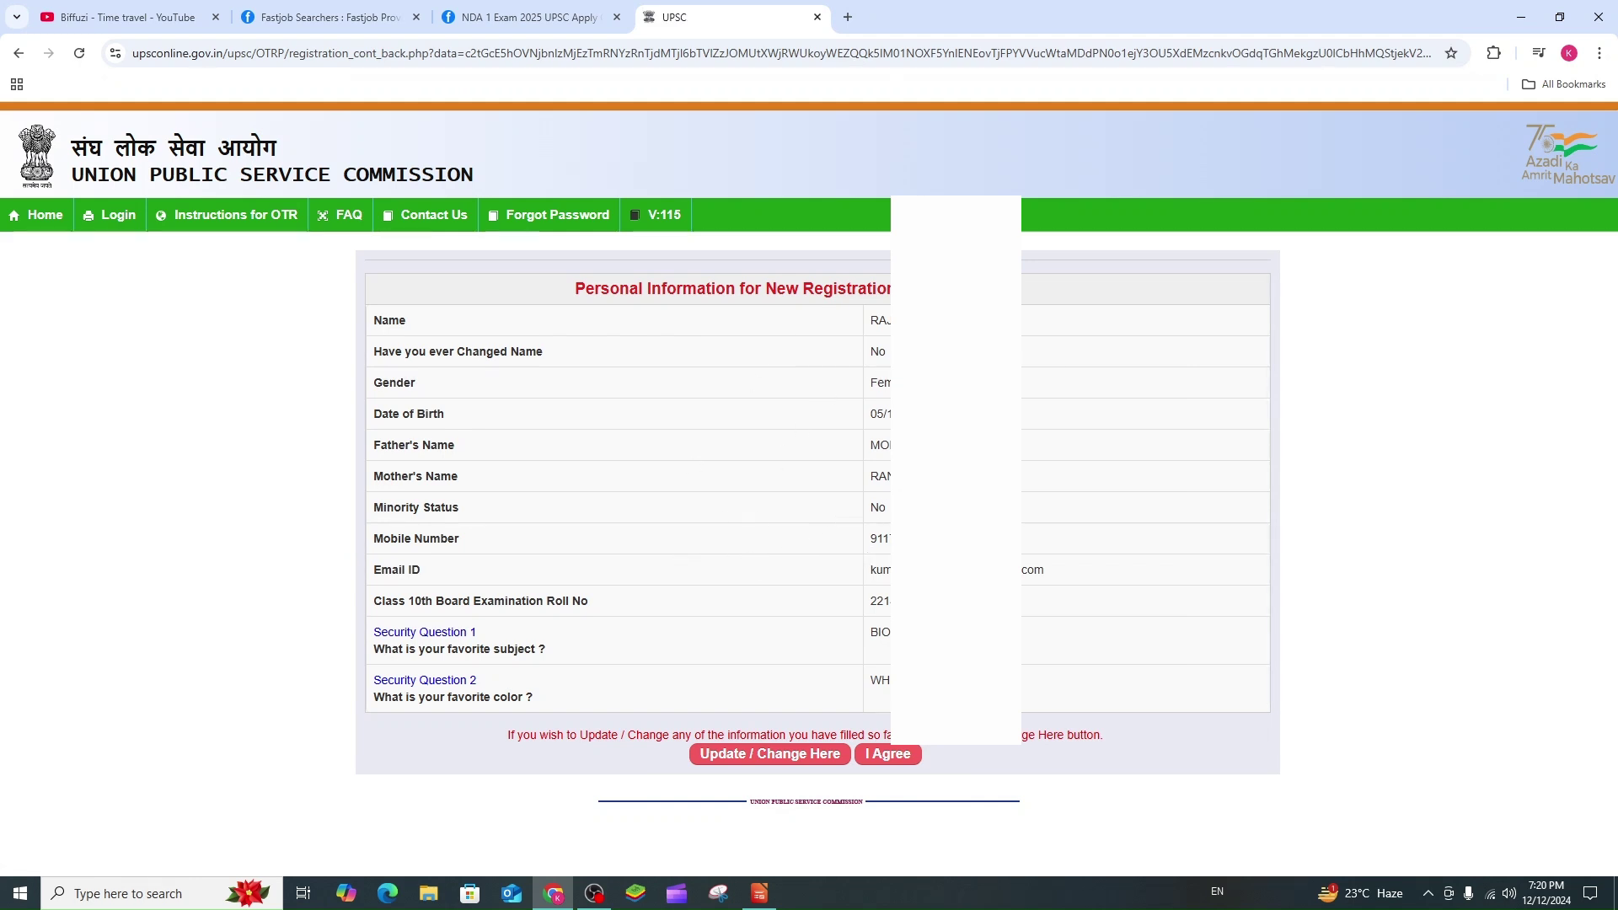
- Agree to the reviewed details, then enter and verify the mobile and e-mail OTPs
left_click(894, 756)
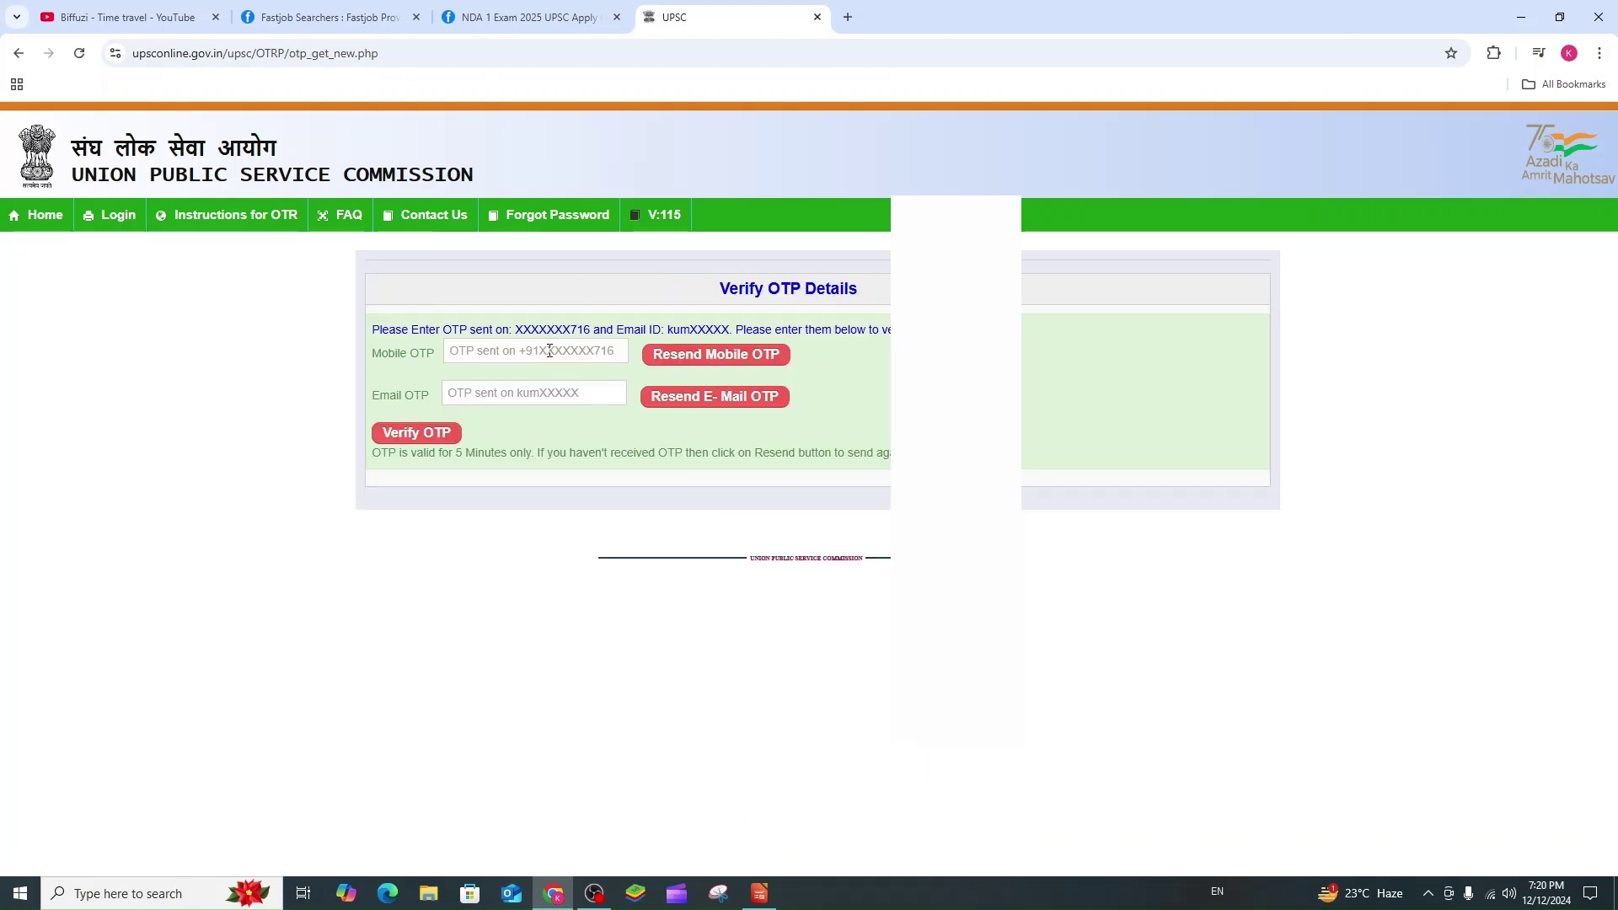
left_click(549, 351)
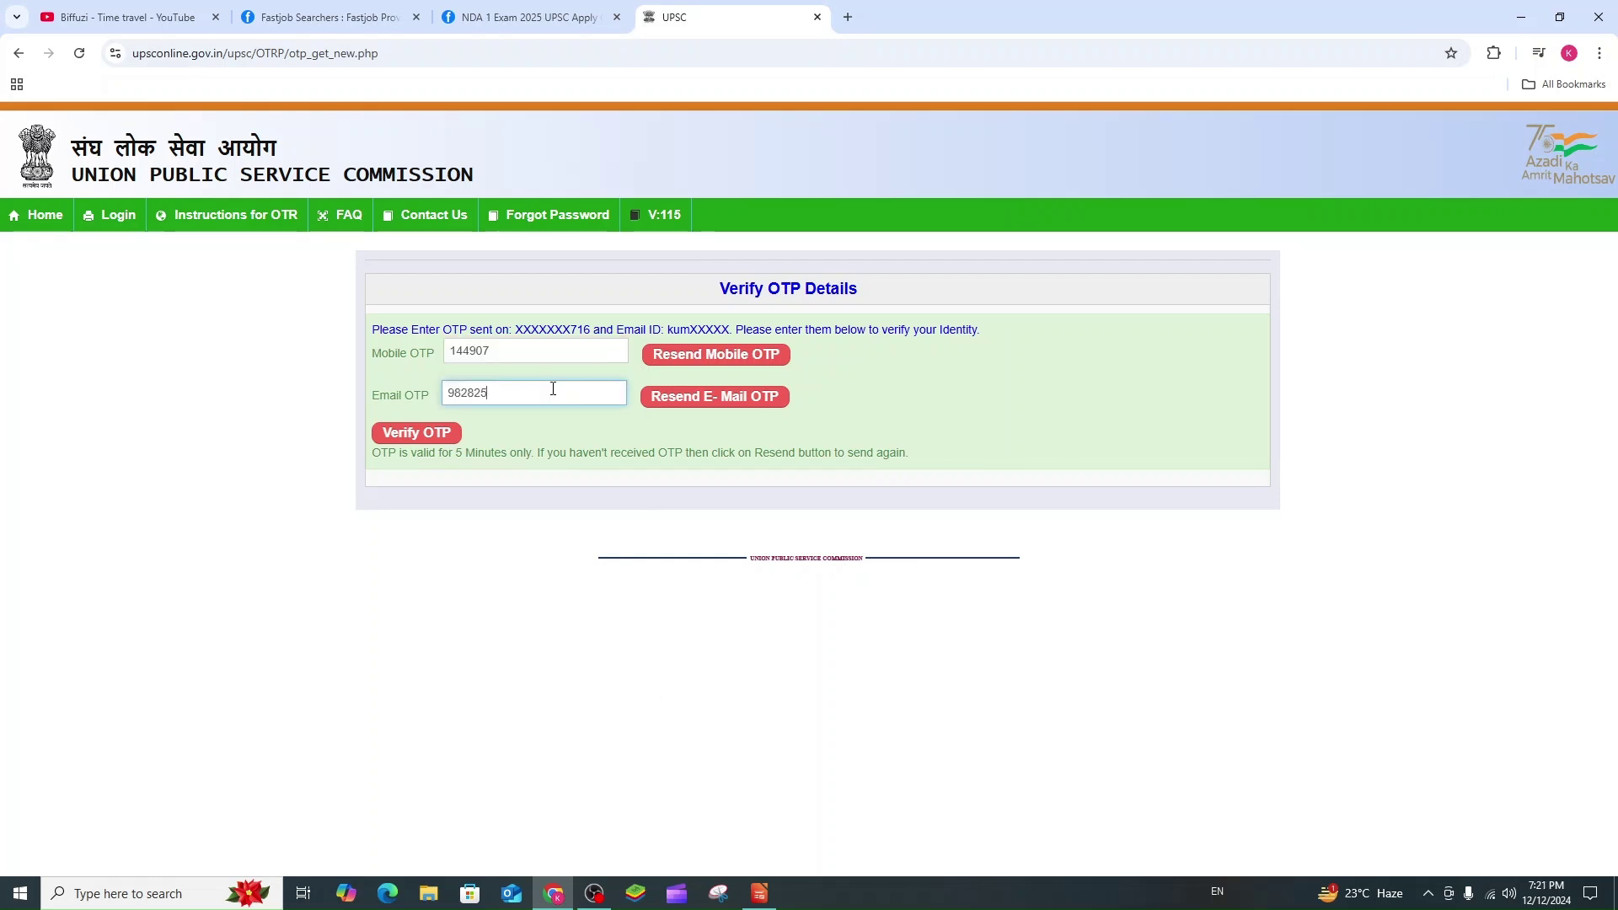
left_click(416, 435)
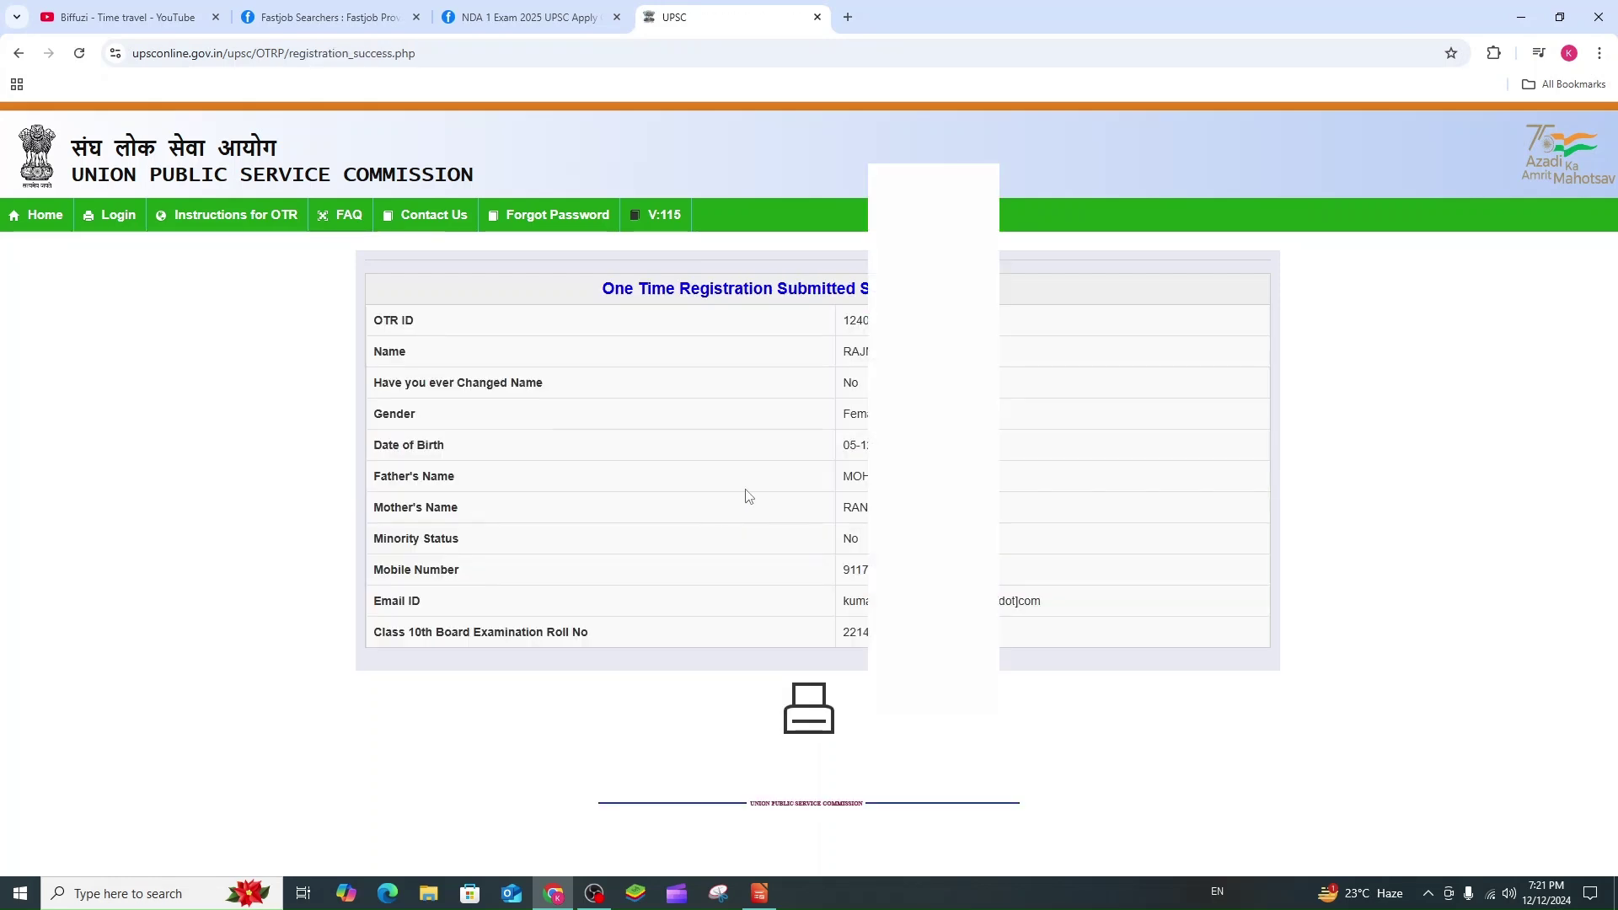
- Print the confirmation page to PDF in Downloads, appending 'f' to the name instead of replacing download.pdf
double_click(851, 321)
left_click(807, 708)
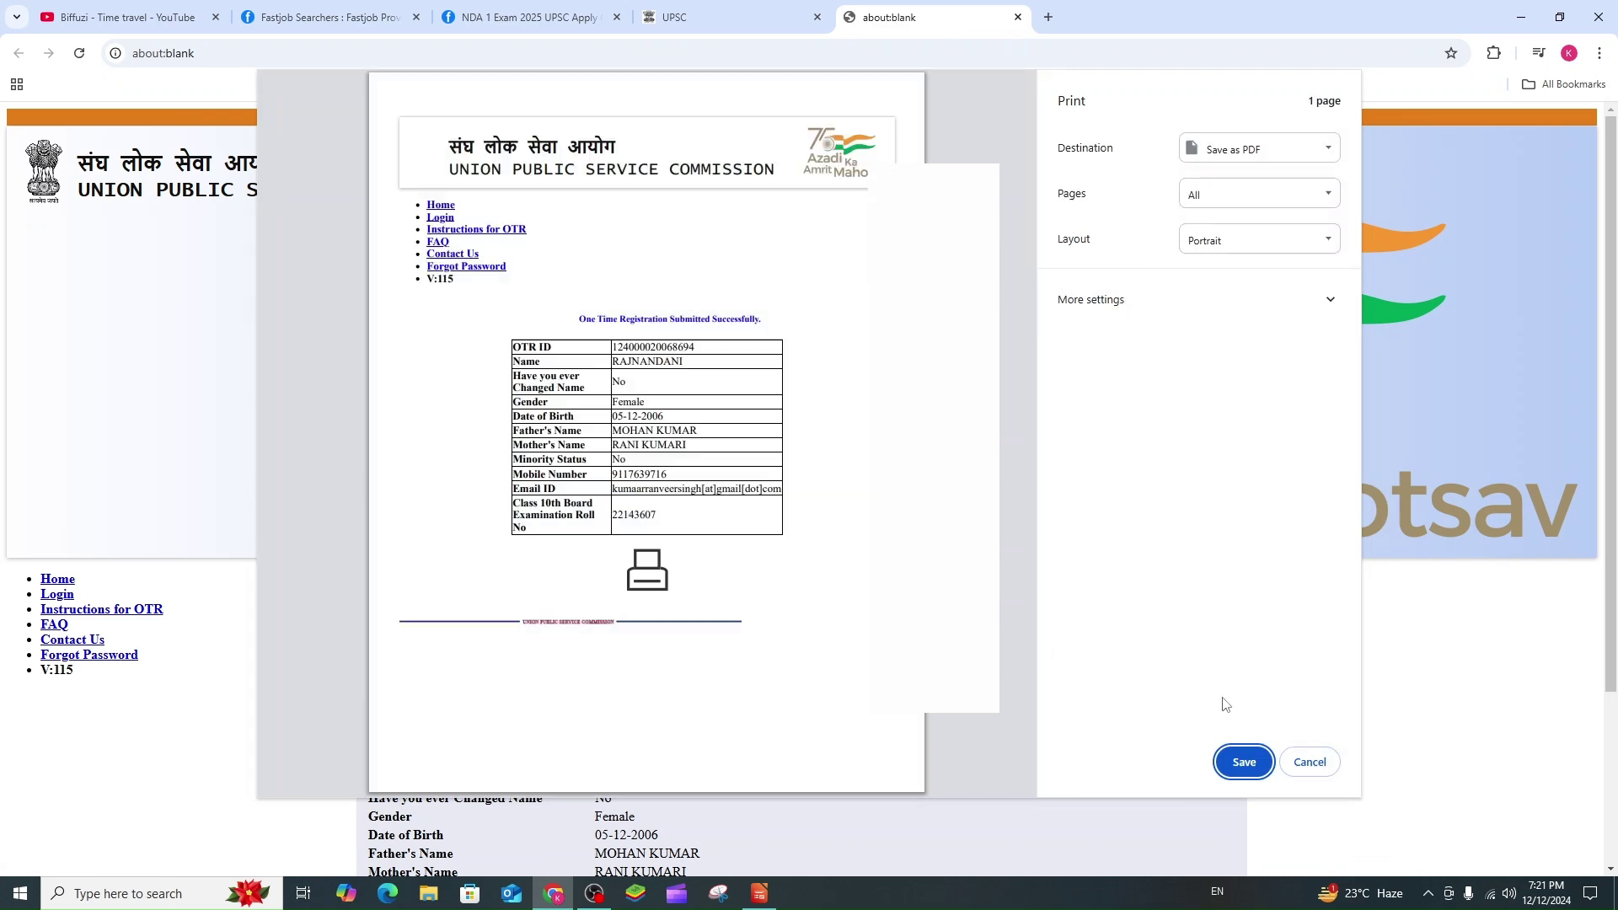
left_click(1229, 759)
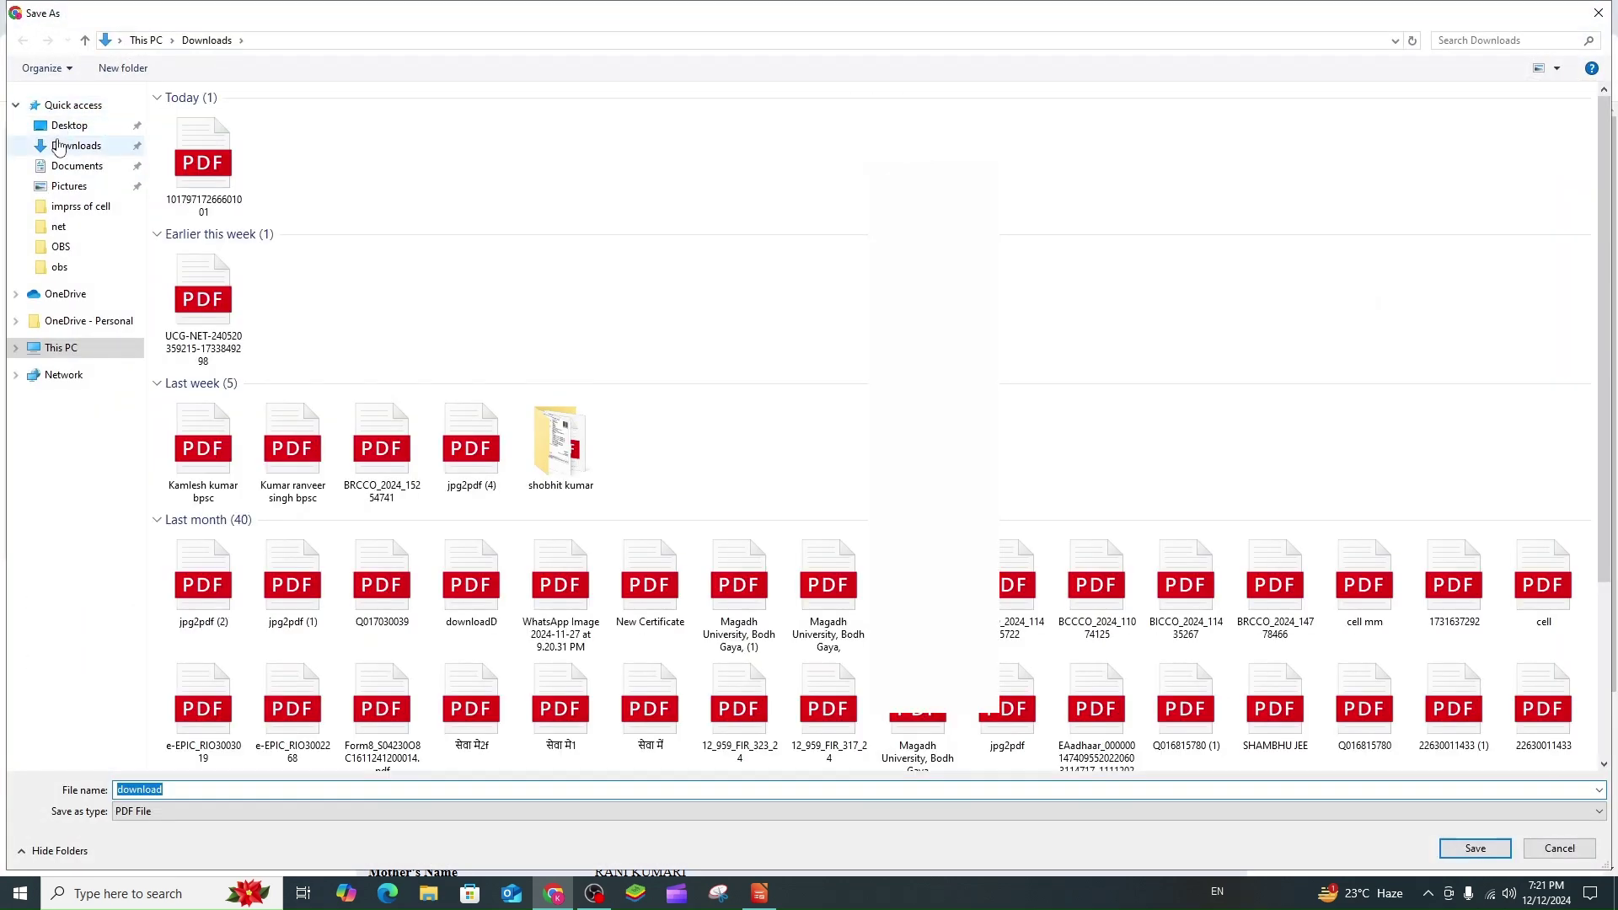
left_click(1485, 853)
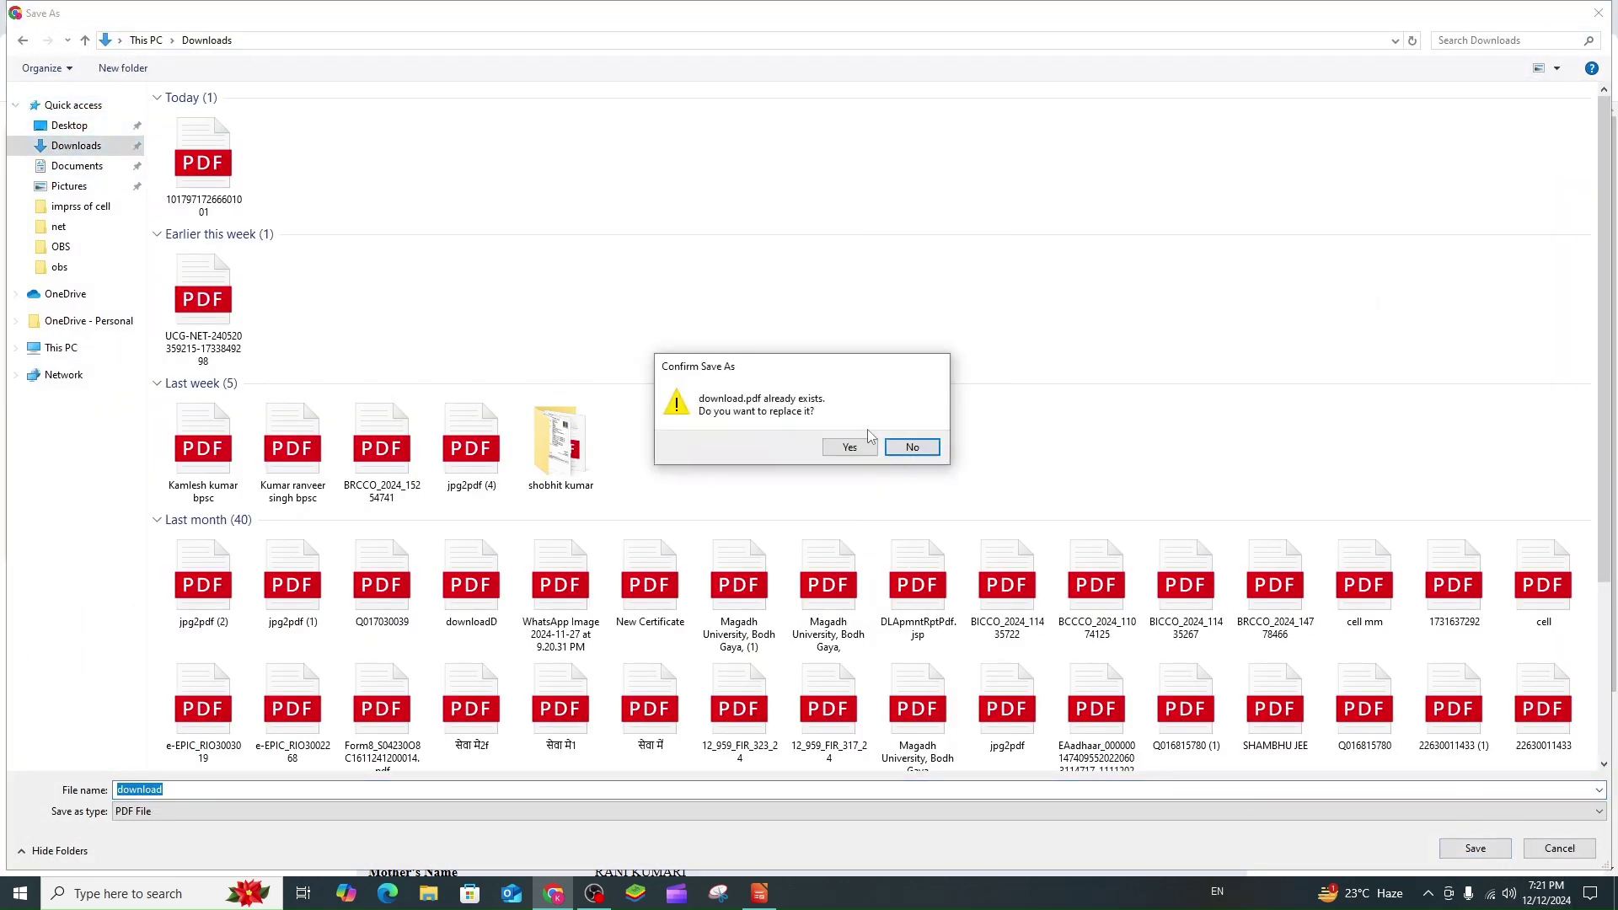
left_click(908, 445)
left_click(403, 785)
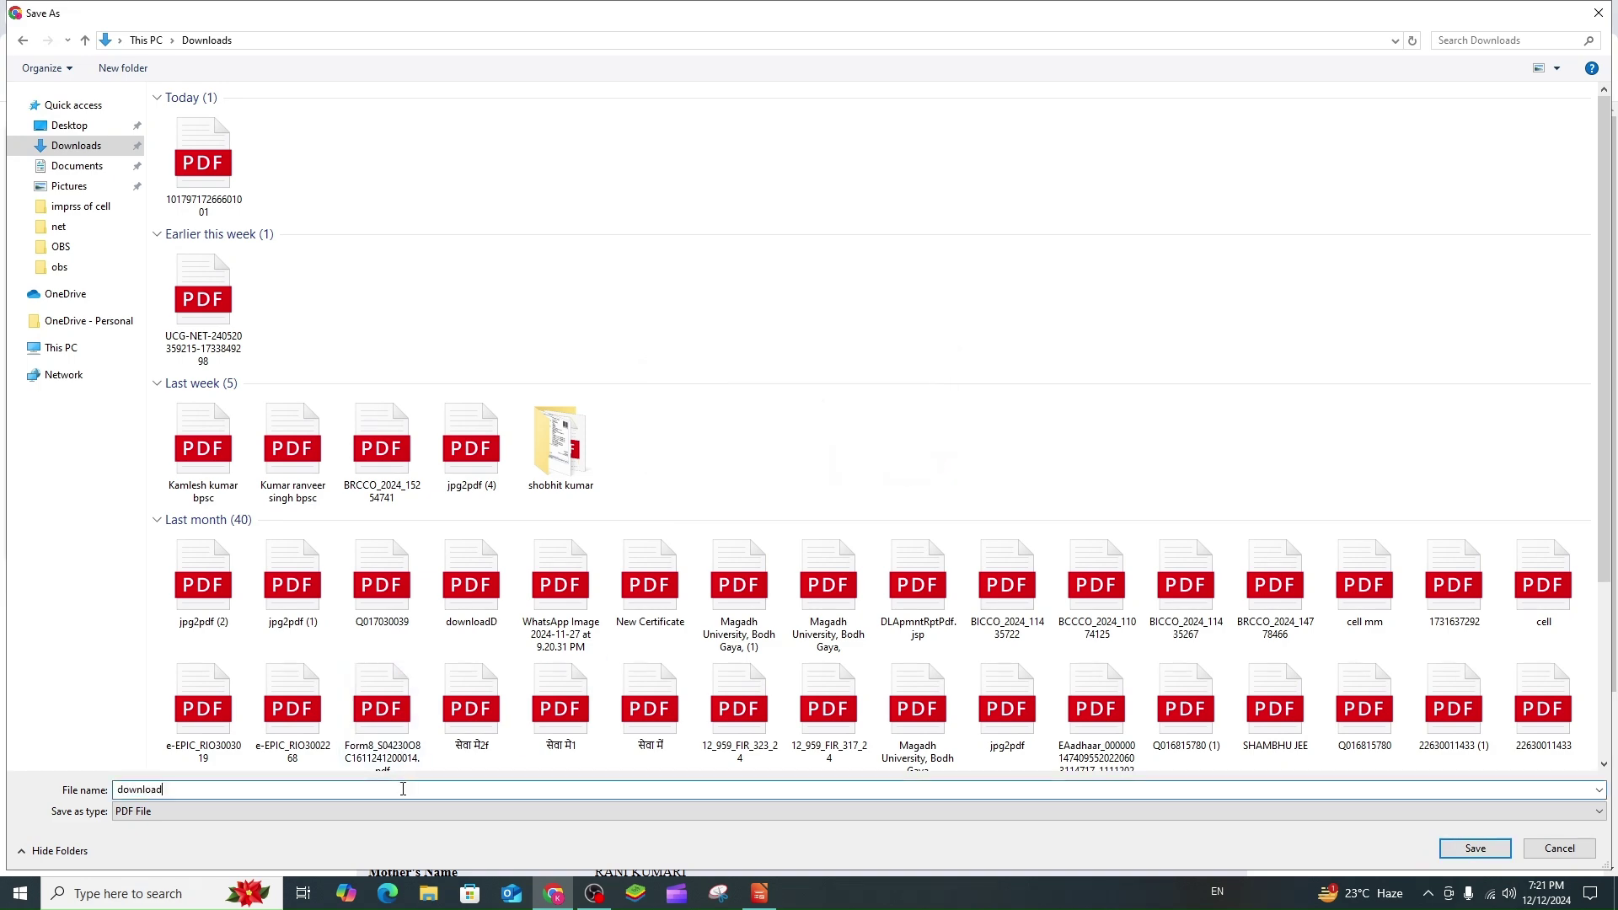
type("f")
left_click(1484, 850)
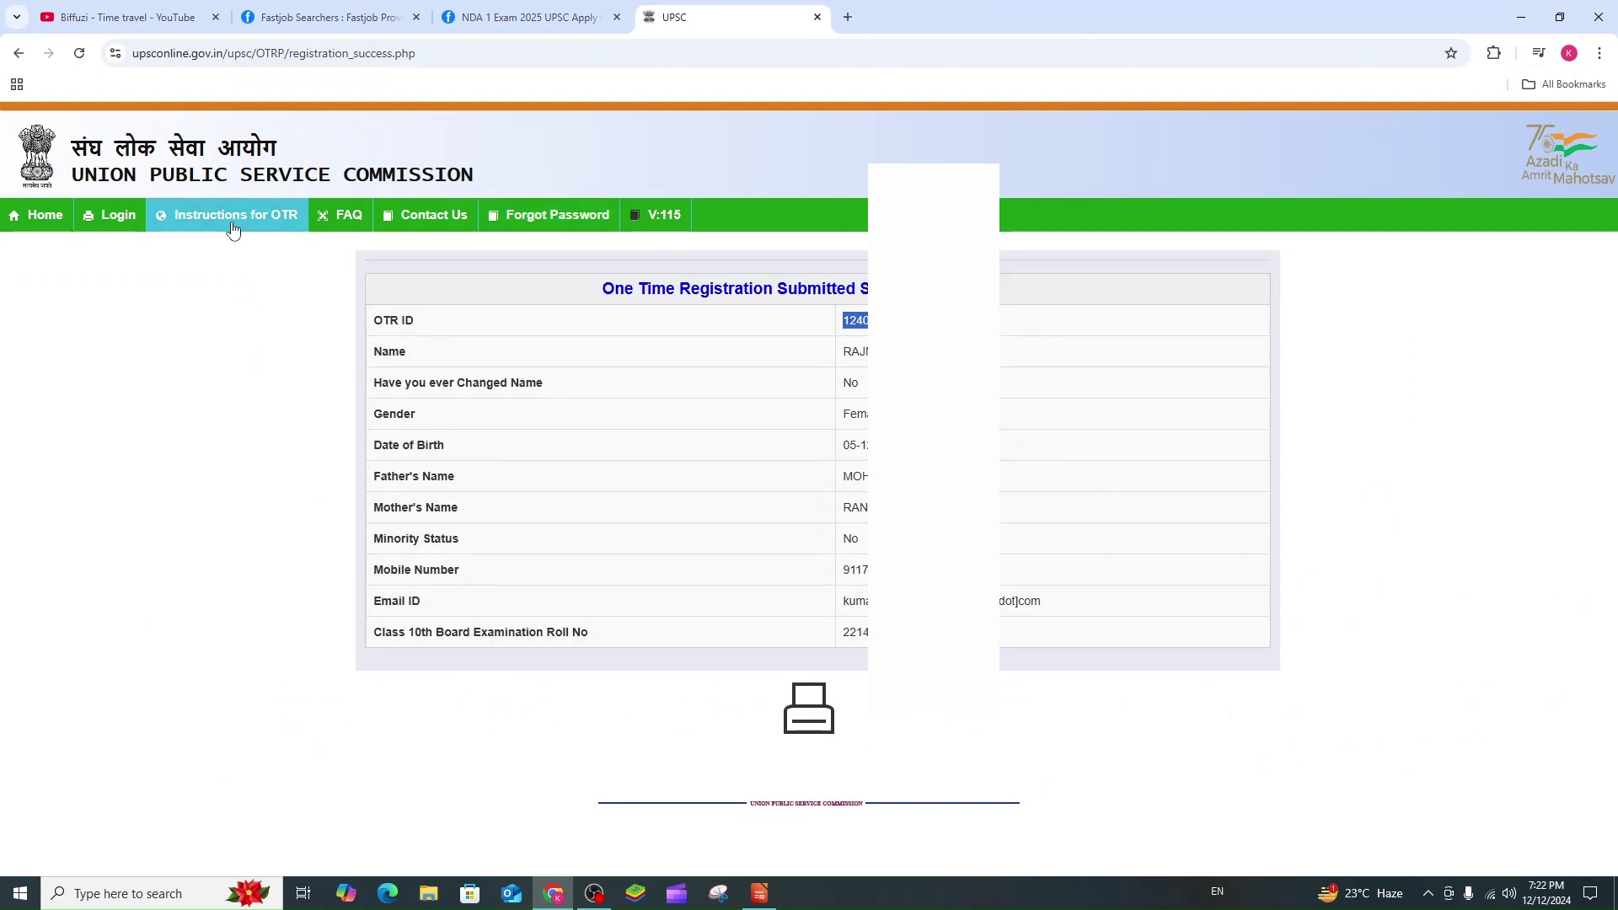
- On the OTR login page, try the OTR ID and mobile number login options, then open Forgot Password
left_click(104, 209)
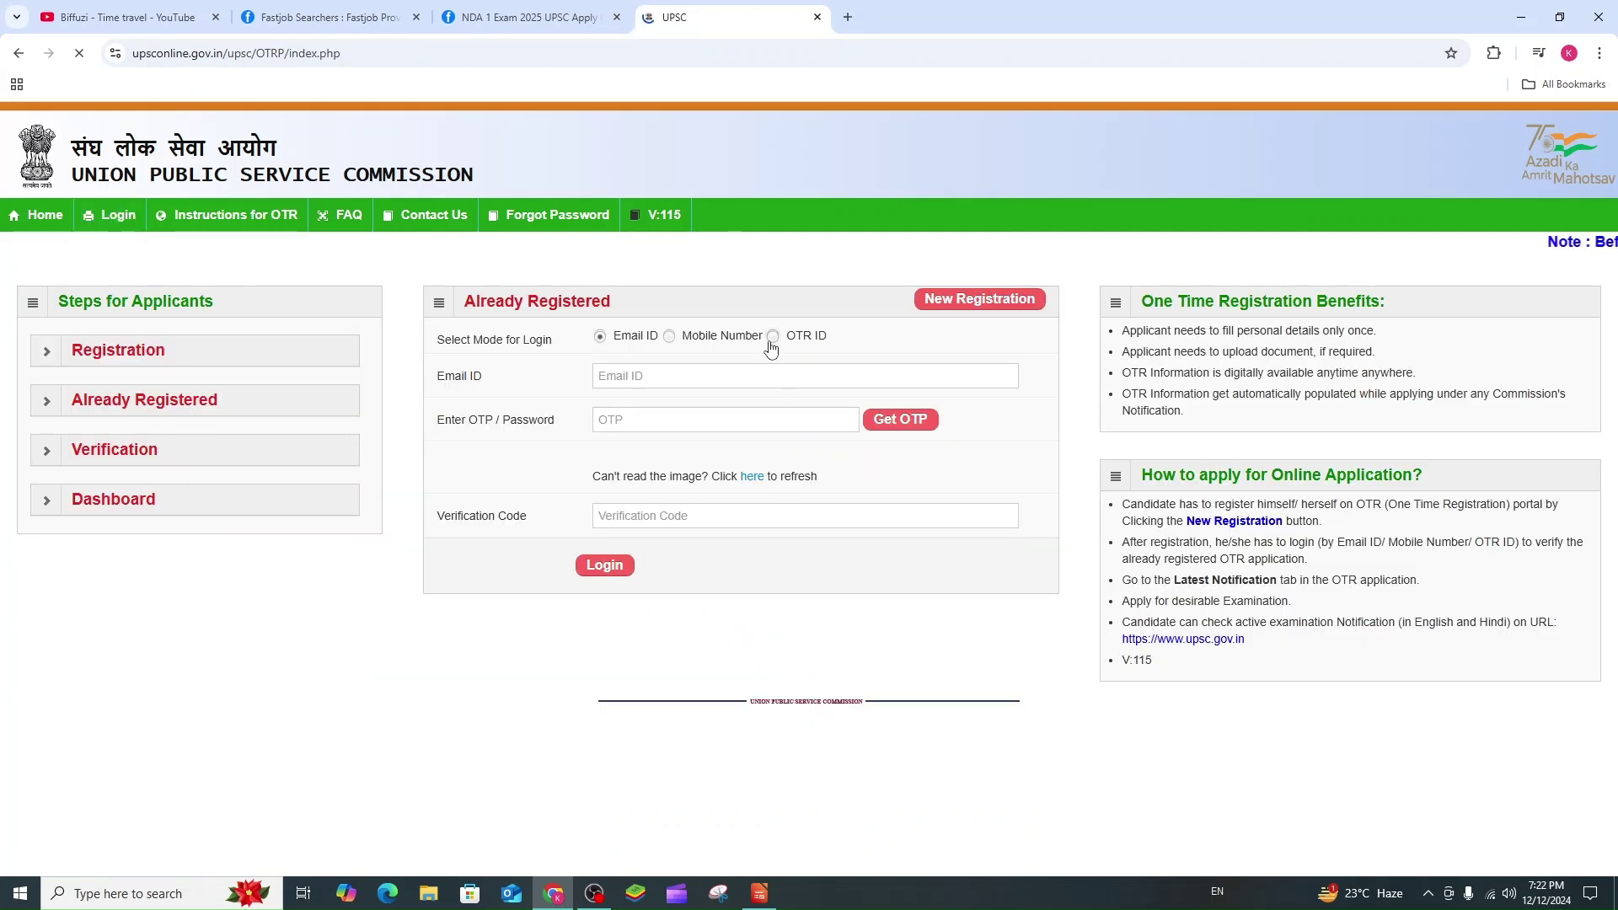
left_click(771, 339)
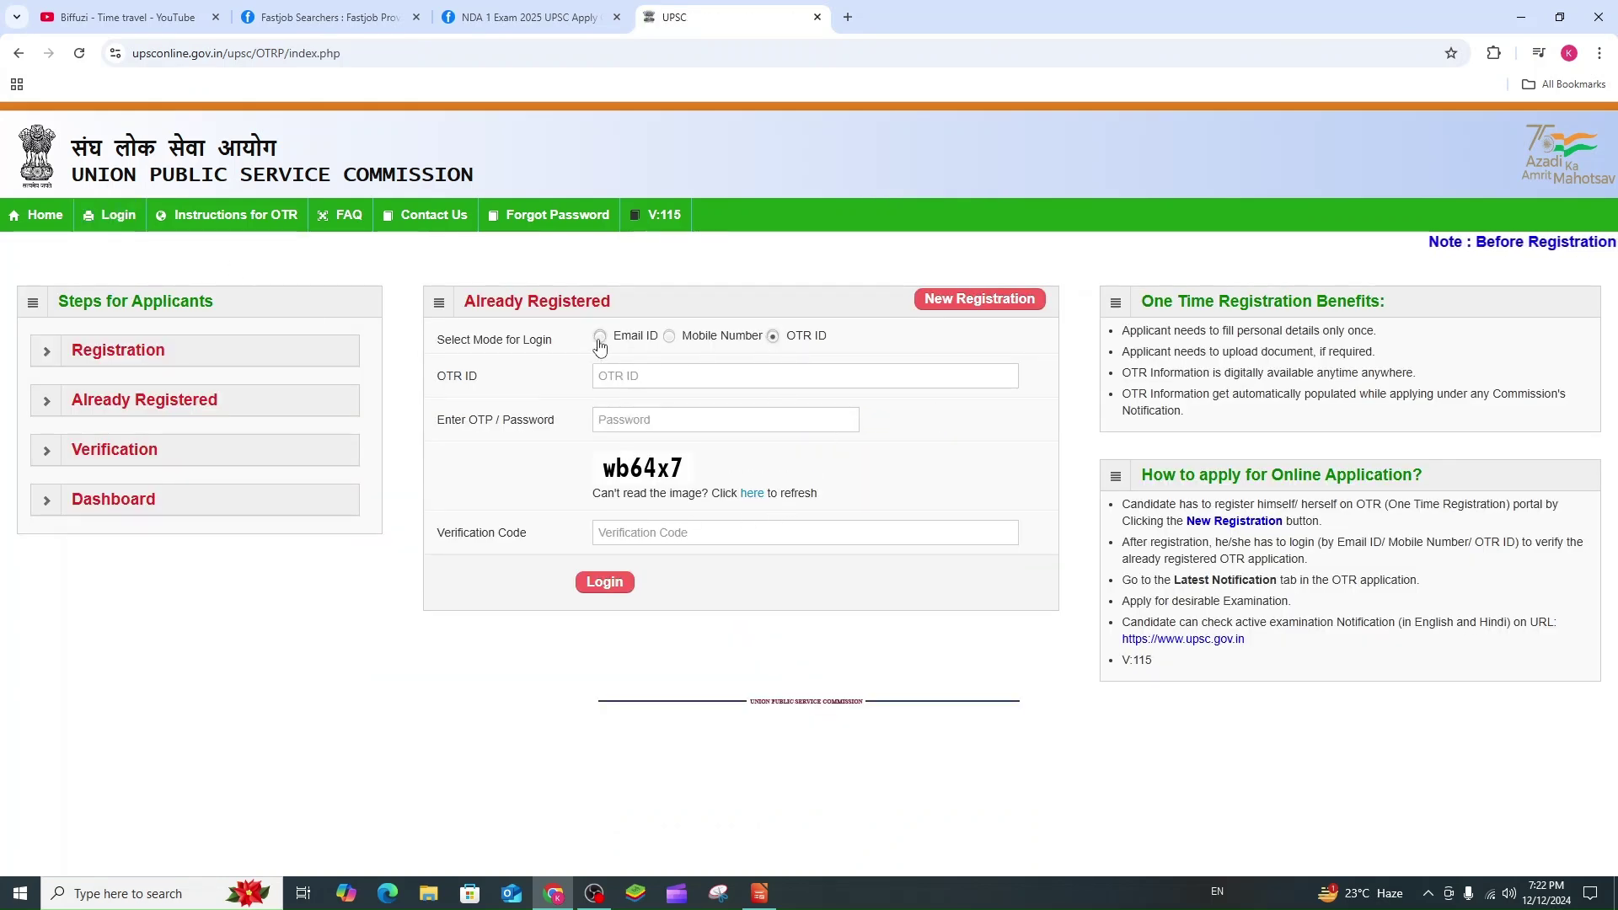
left_click(672, 339)
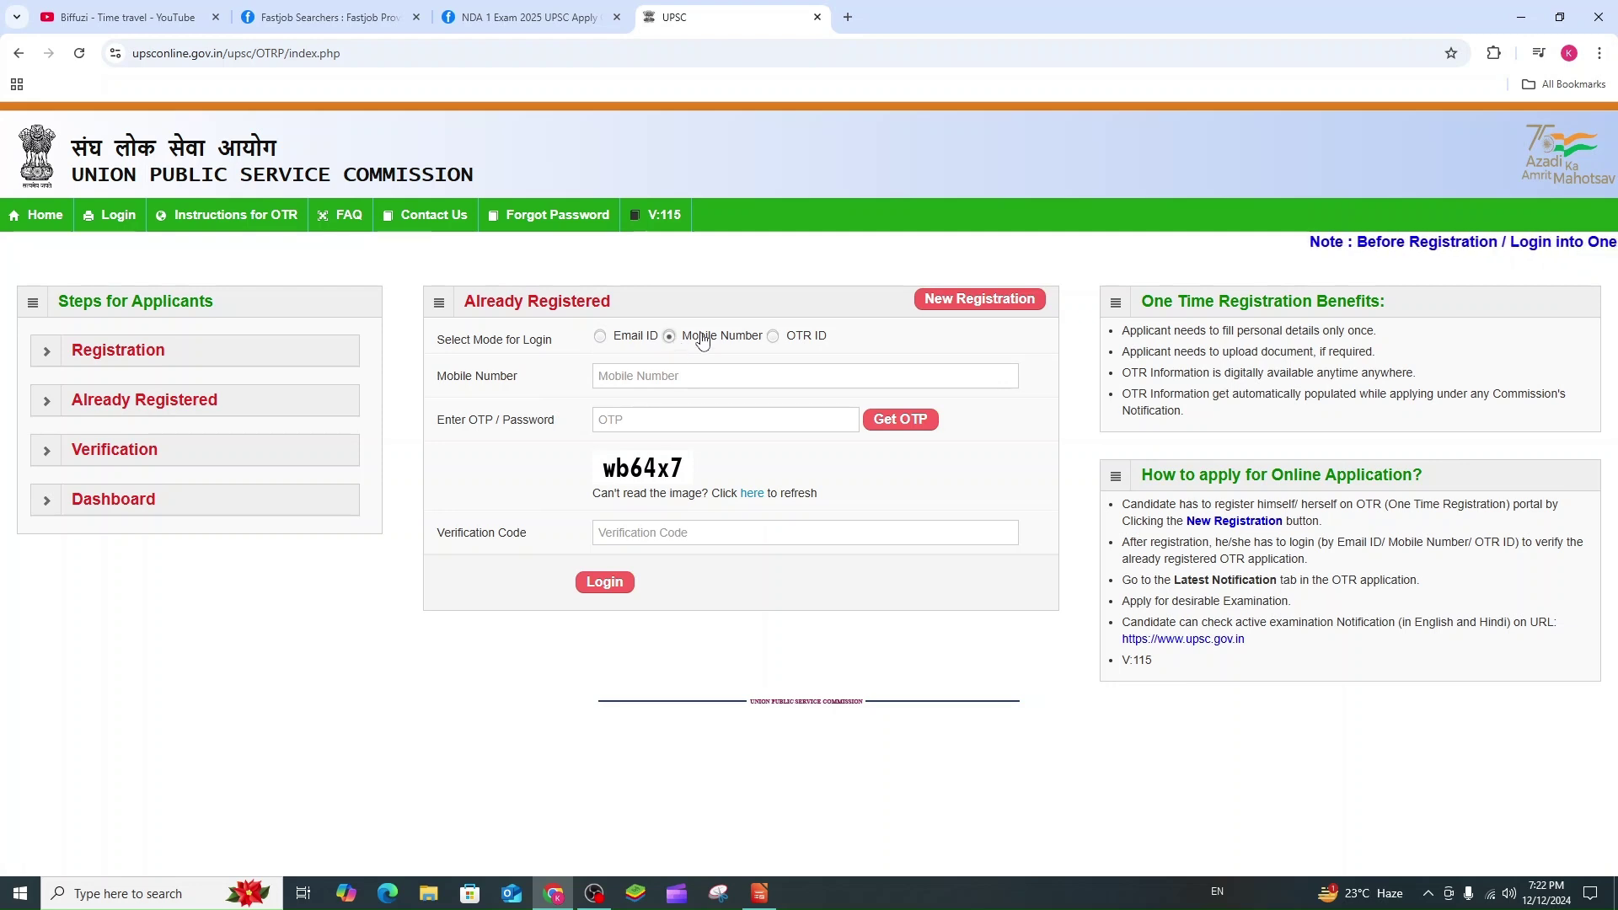
left_click(773, 337)
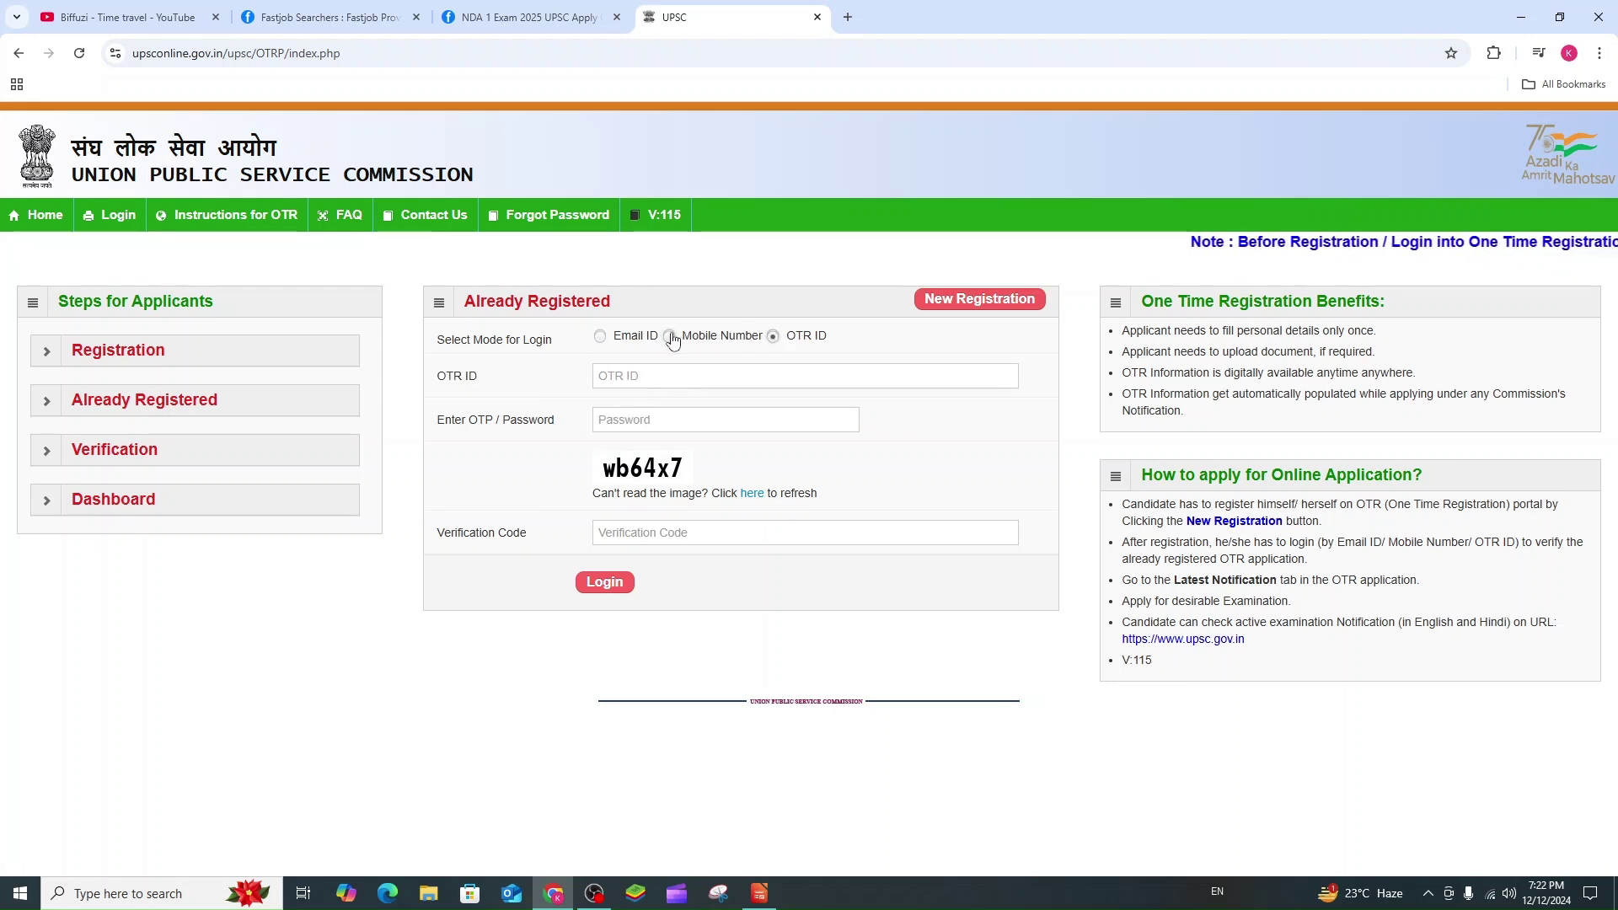
left_click(672, 339)
left_click(603, 582)
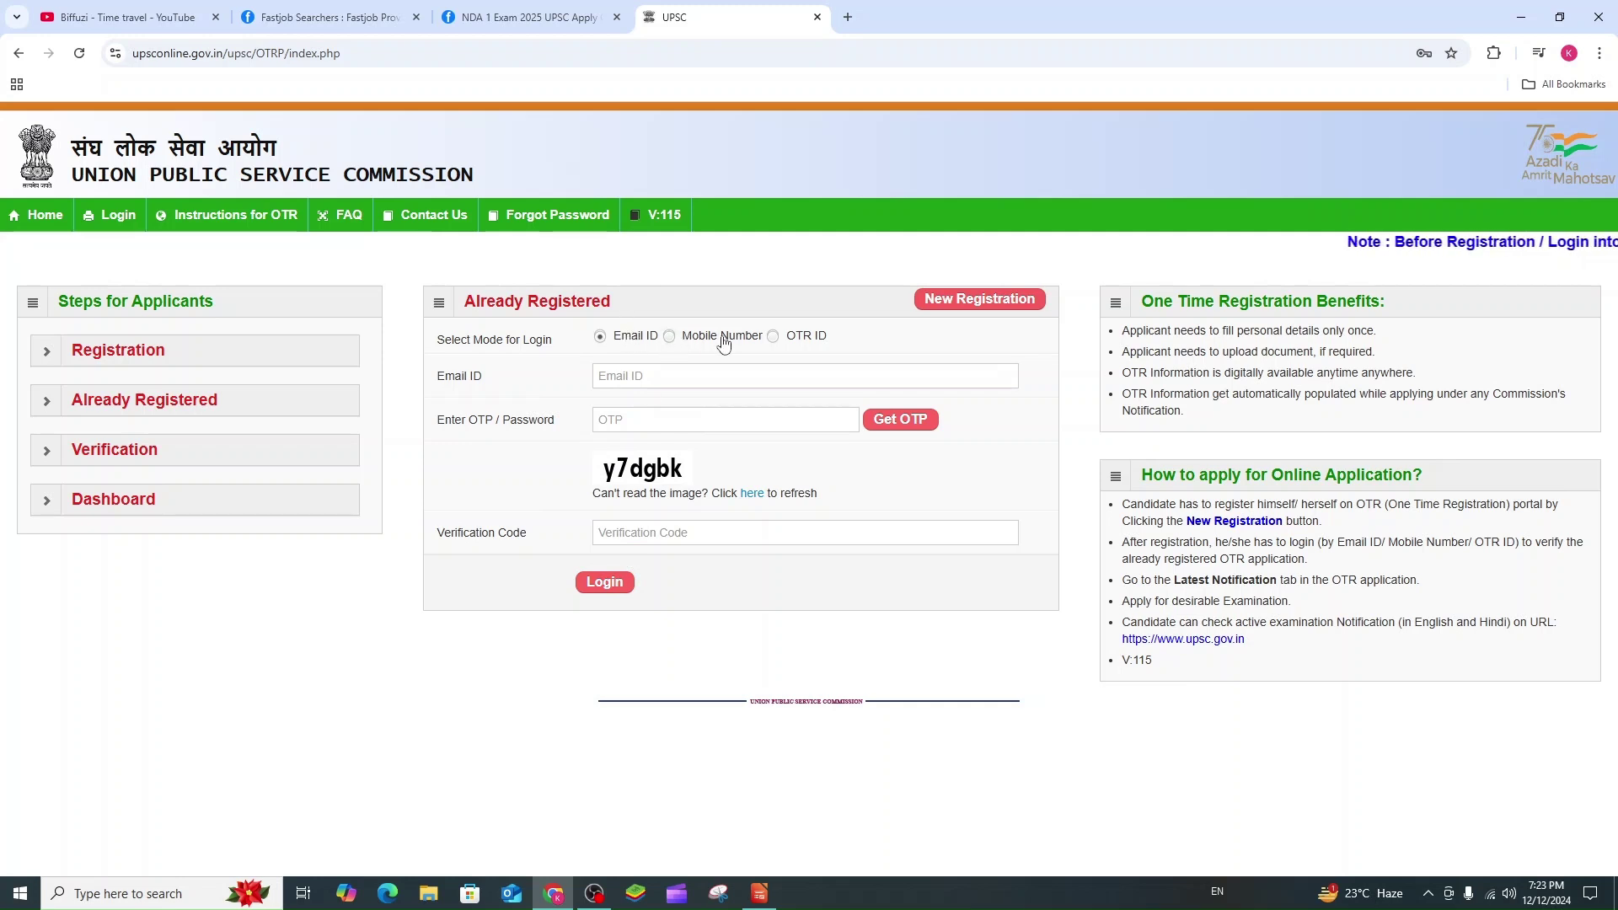
left_click(773, 336)
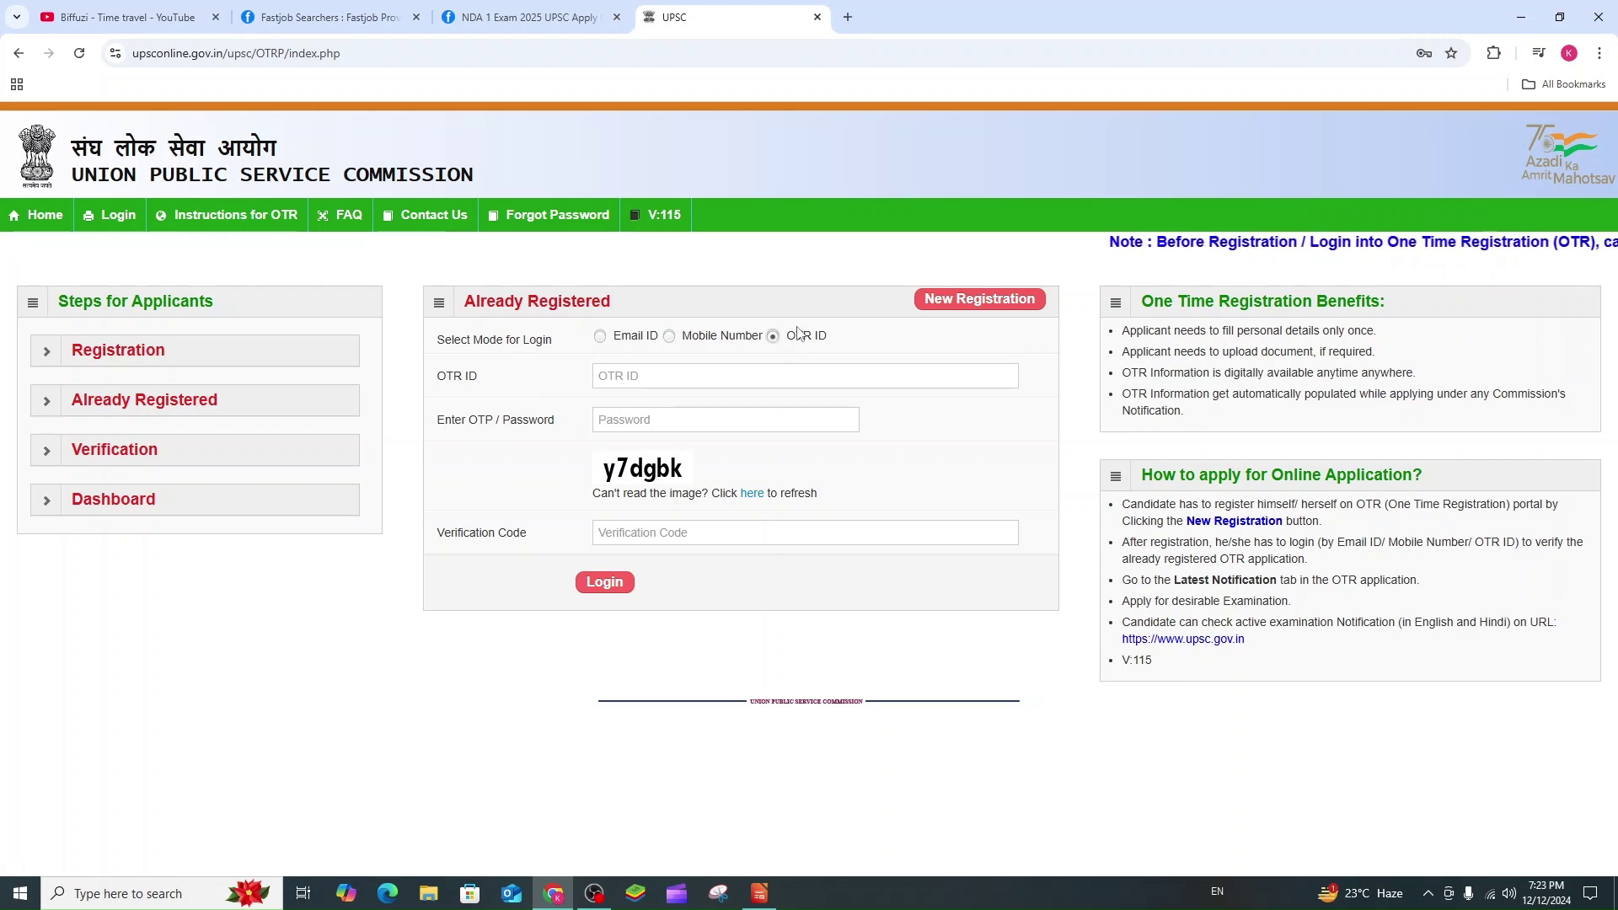
left_click(510, 215)
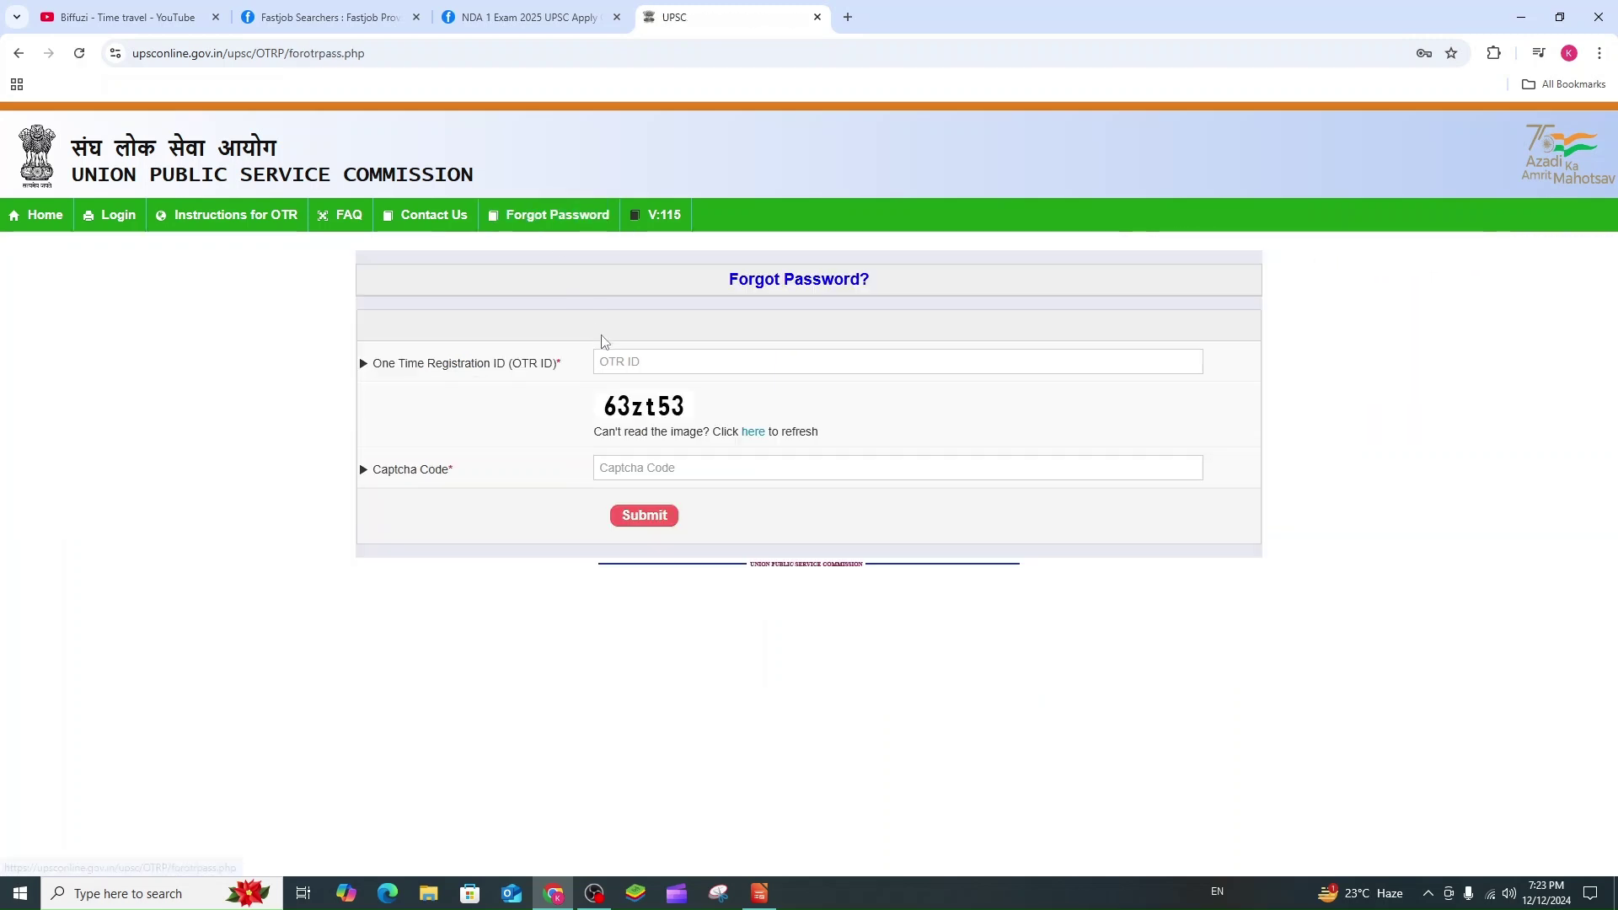
- Submit a password recovery request with the OTR ID and captcha code, then return to the login page
left_click(632, 364)
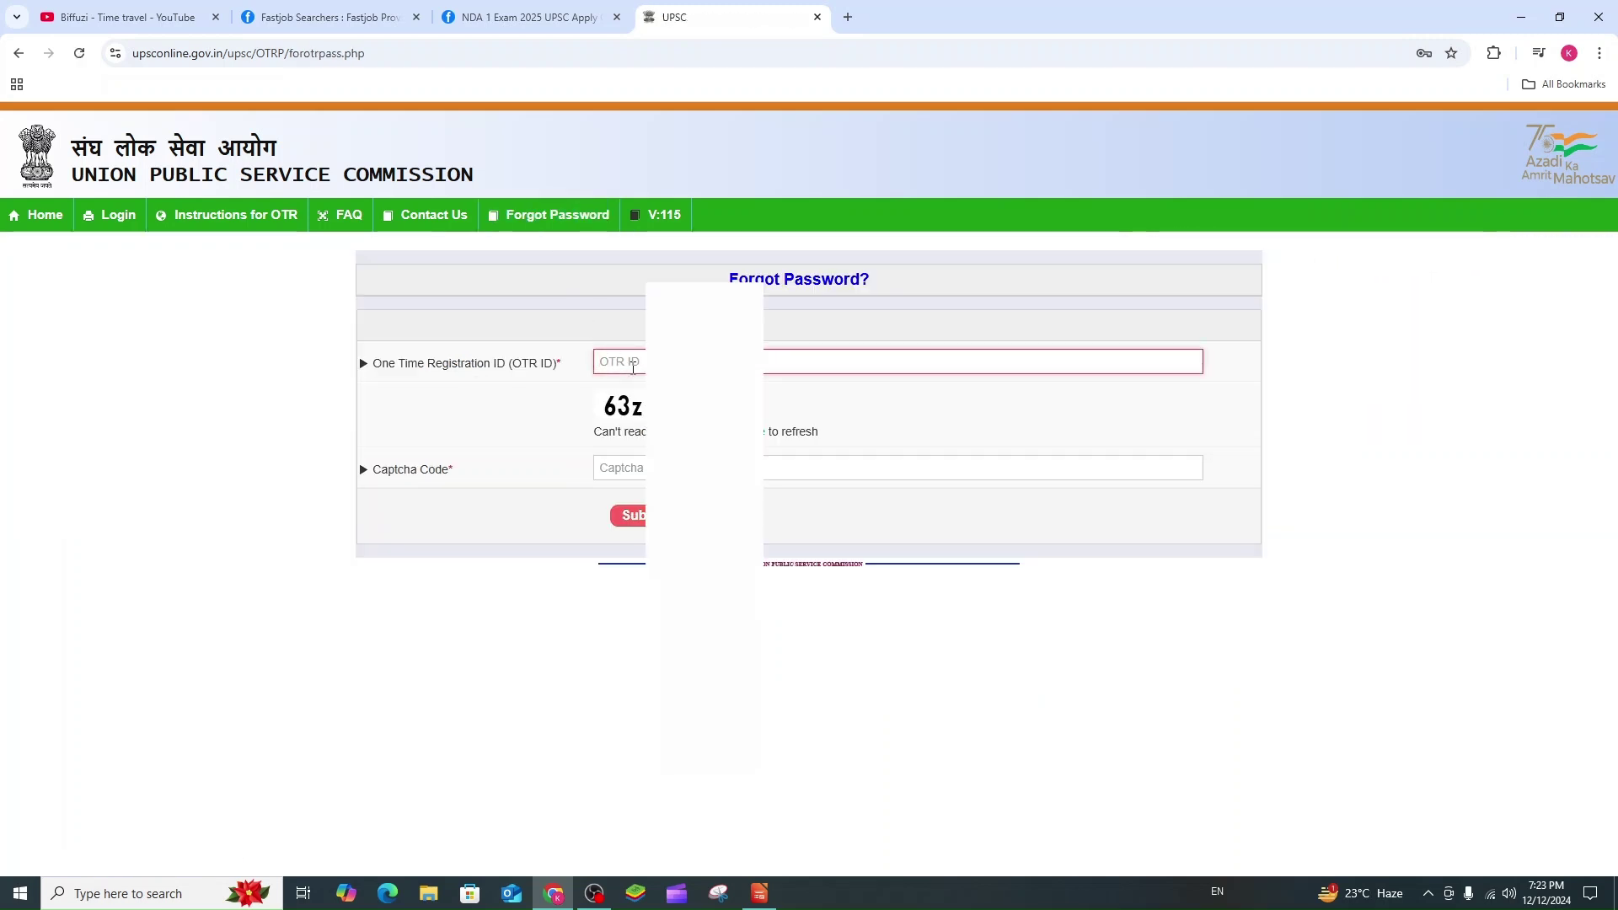
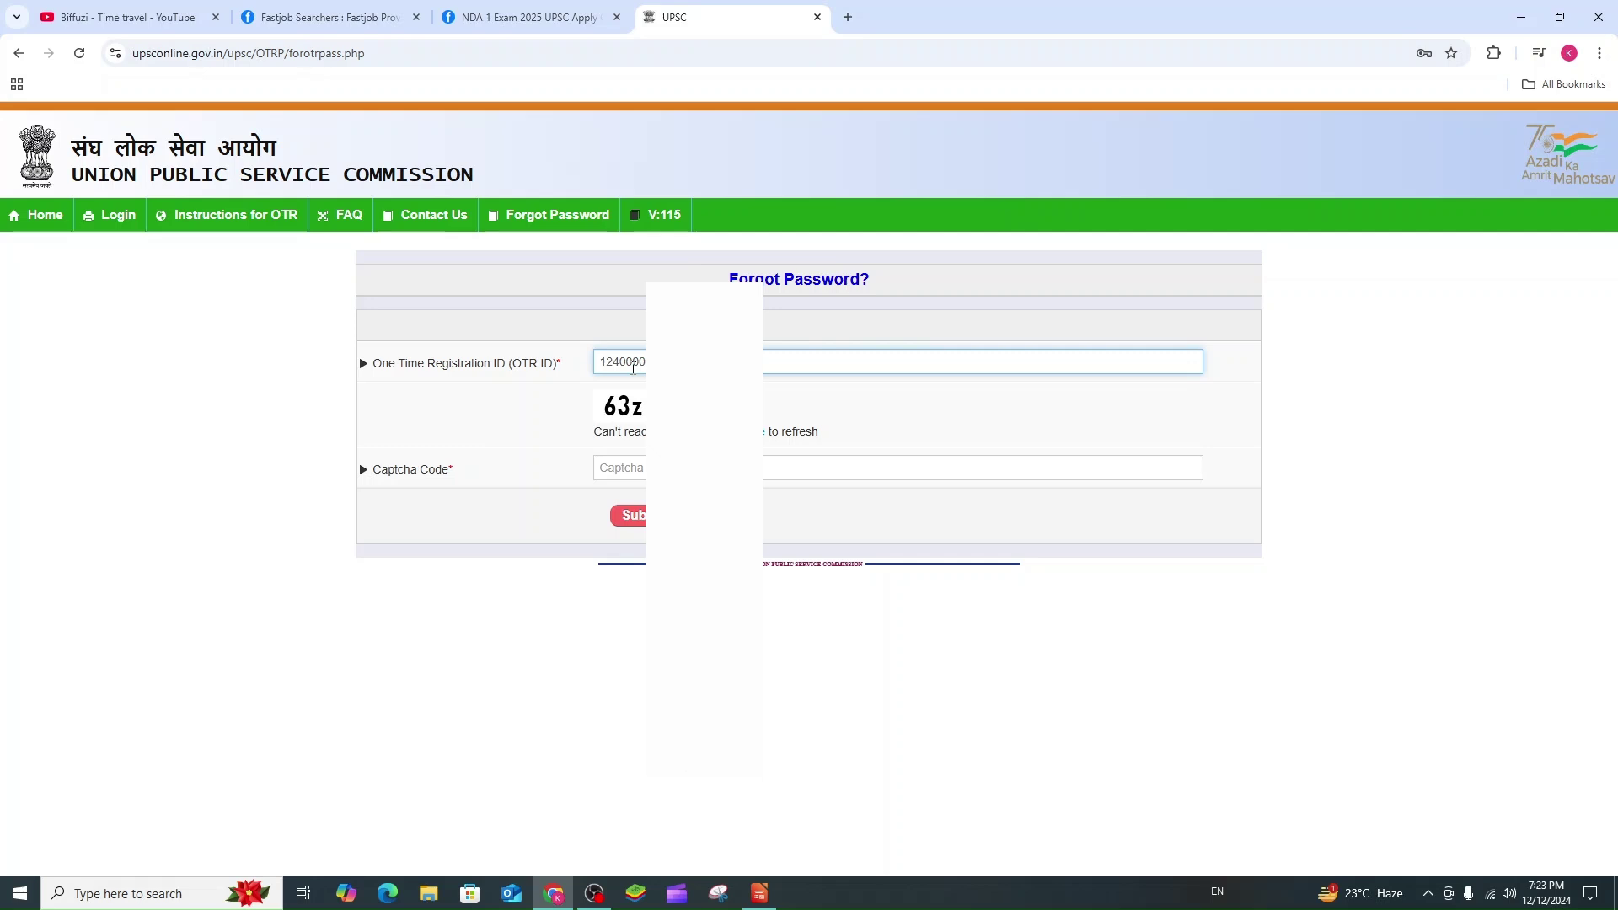
left_click(666, 469)
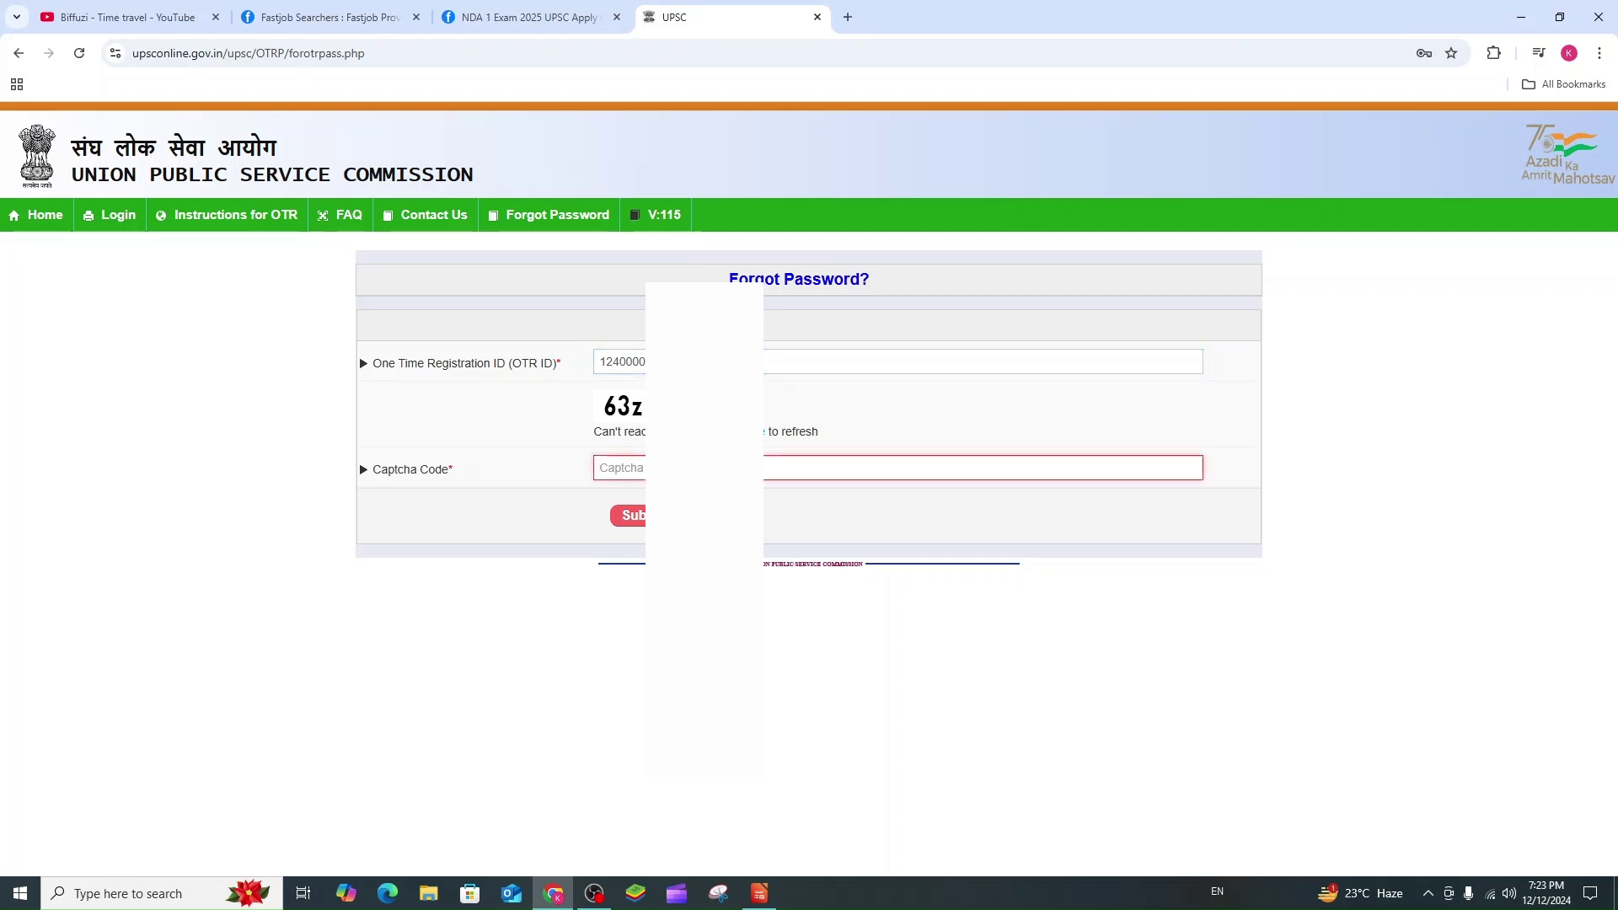
type("63zt53")
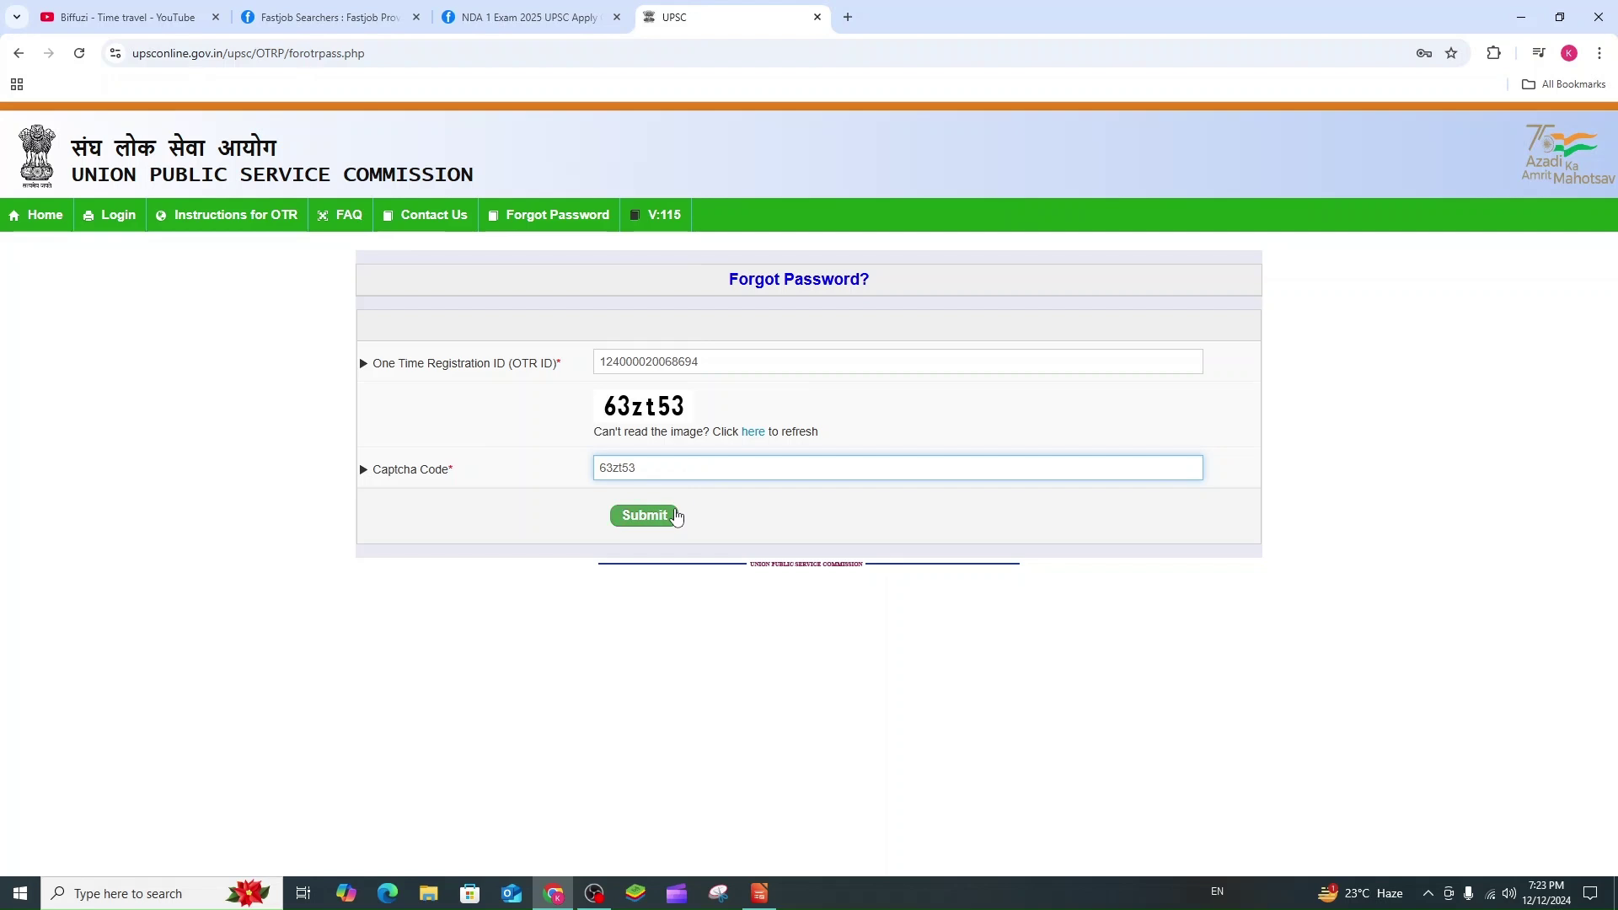
left_click(670, 515)
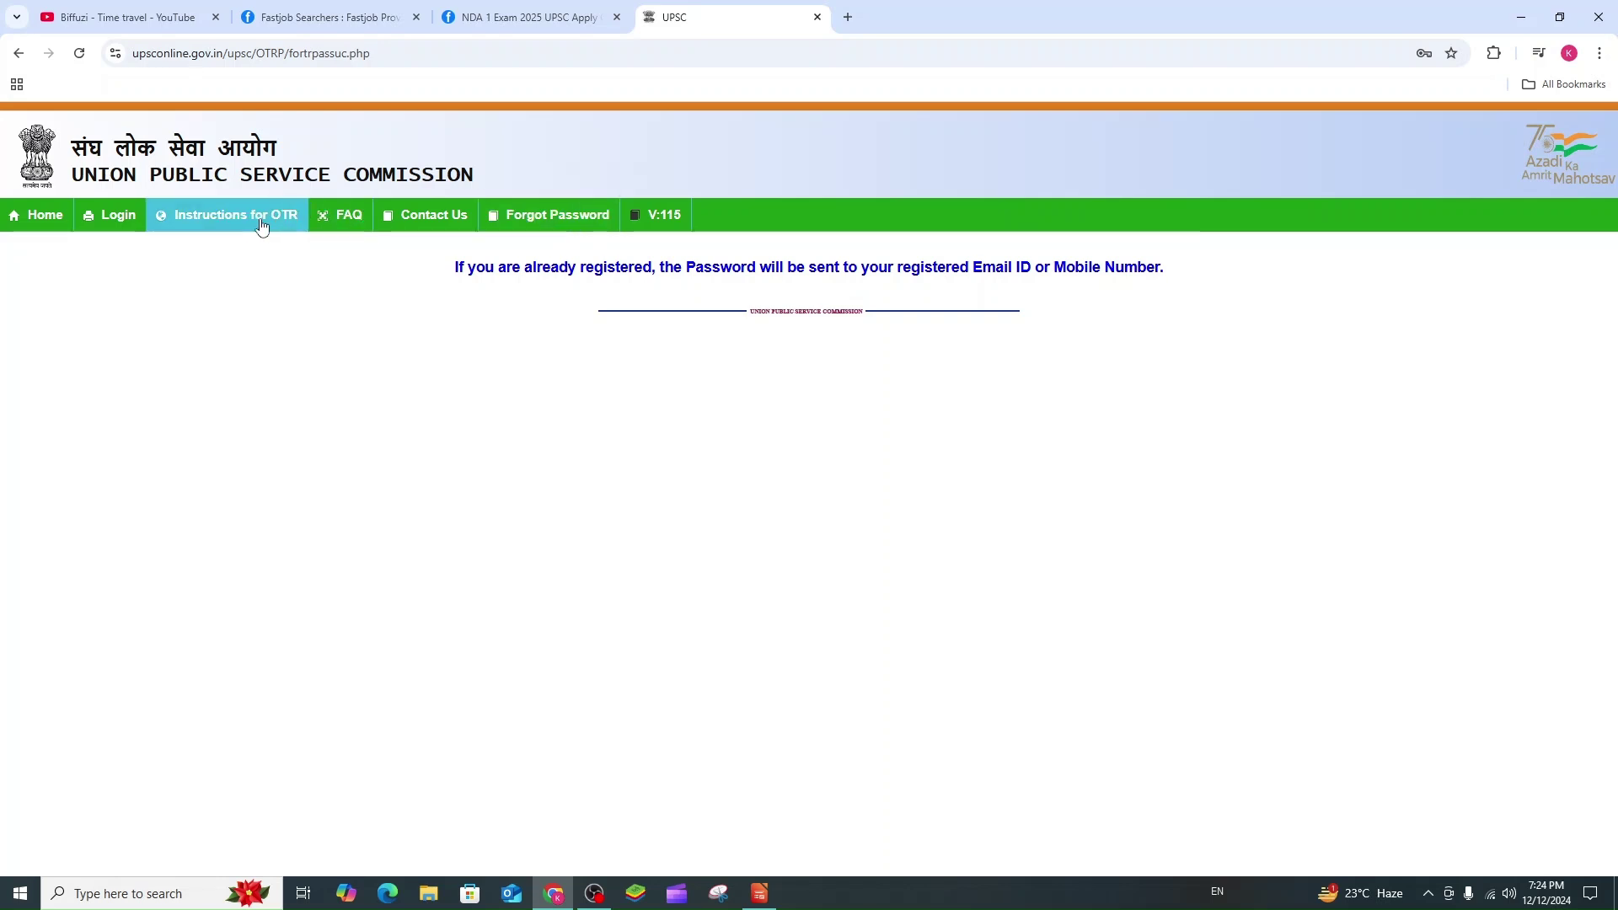
left_click(50, 218)
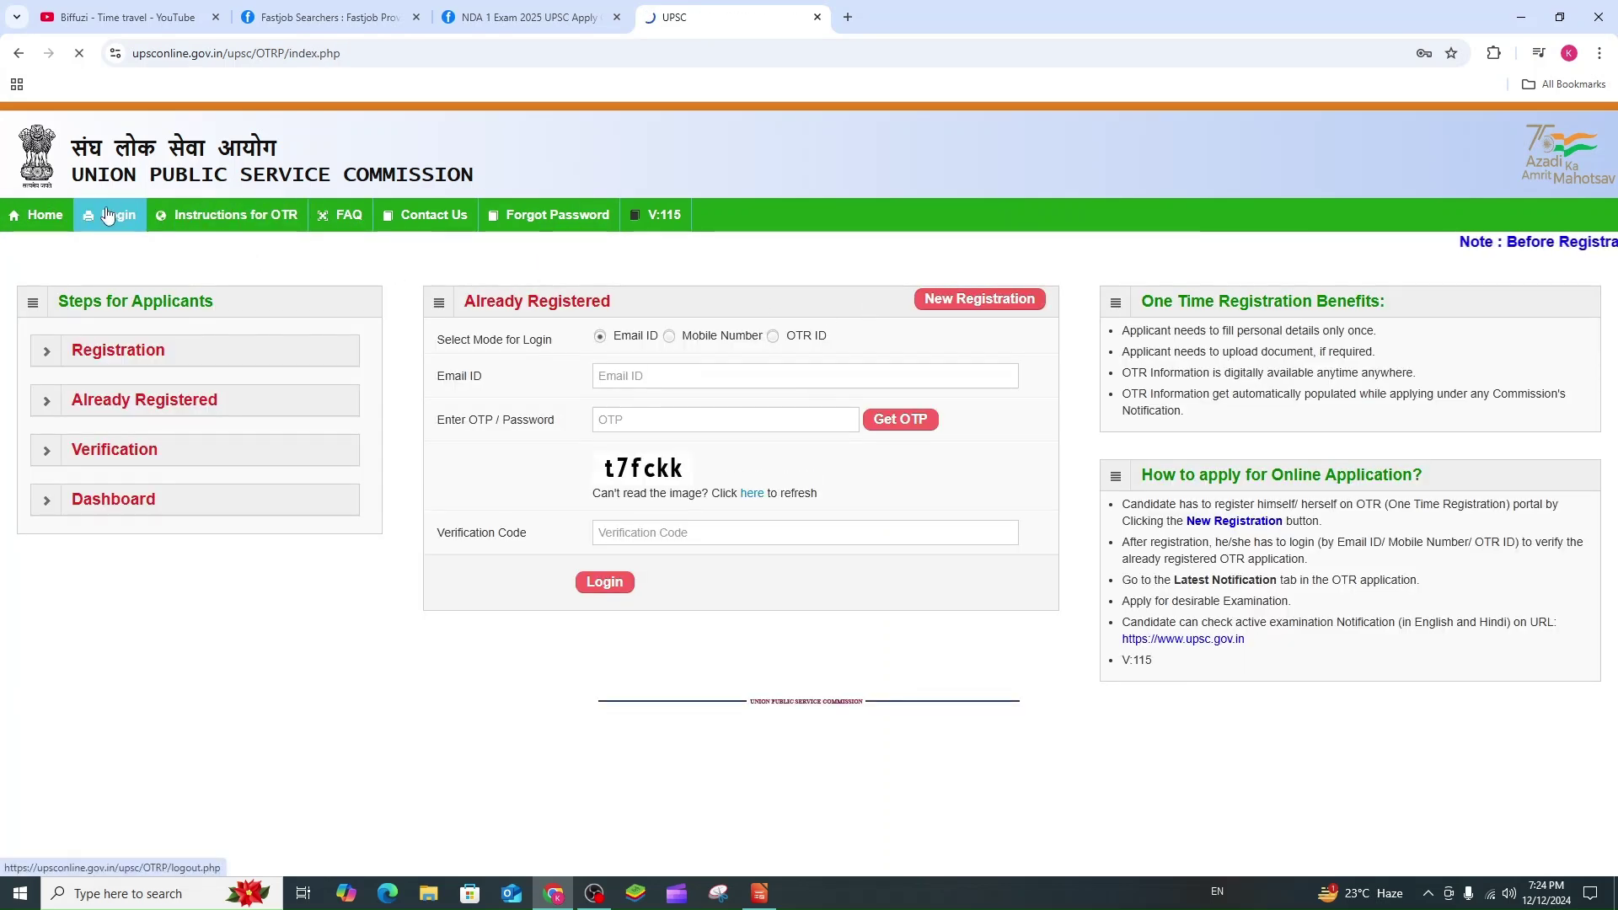
- Log in by OTR ID, entering the OTR ID, the account password and the verification code
left_click(107, 215)
left_click(773, 336)
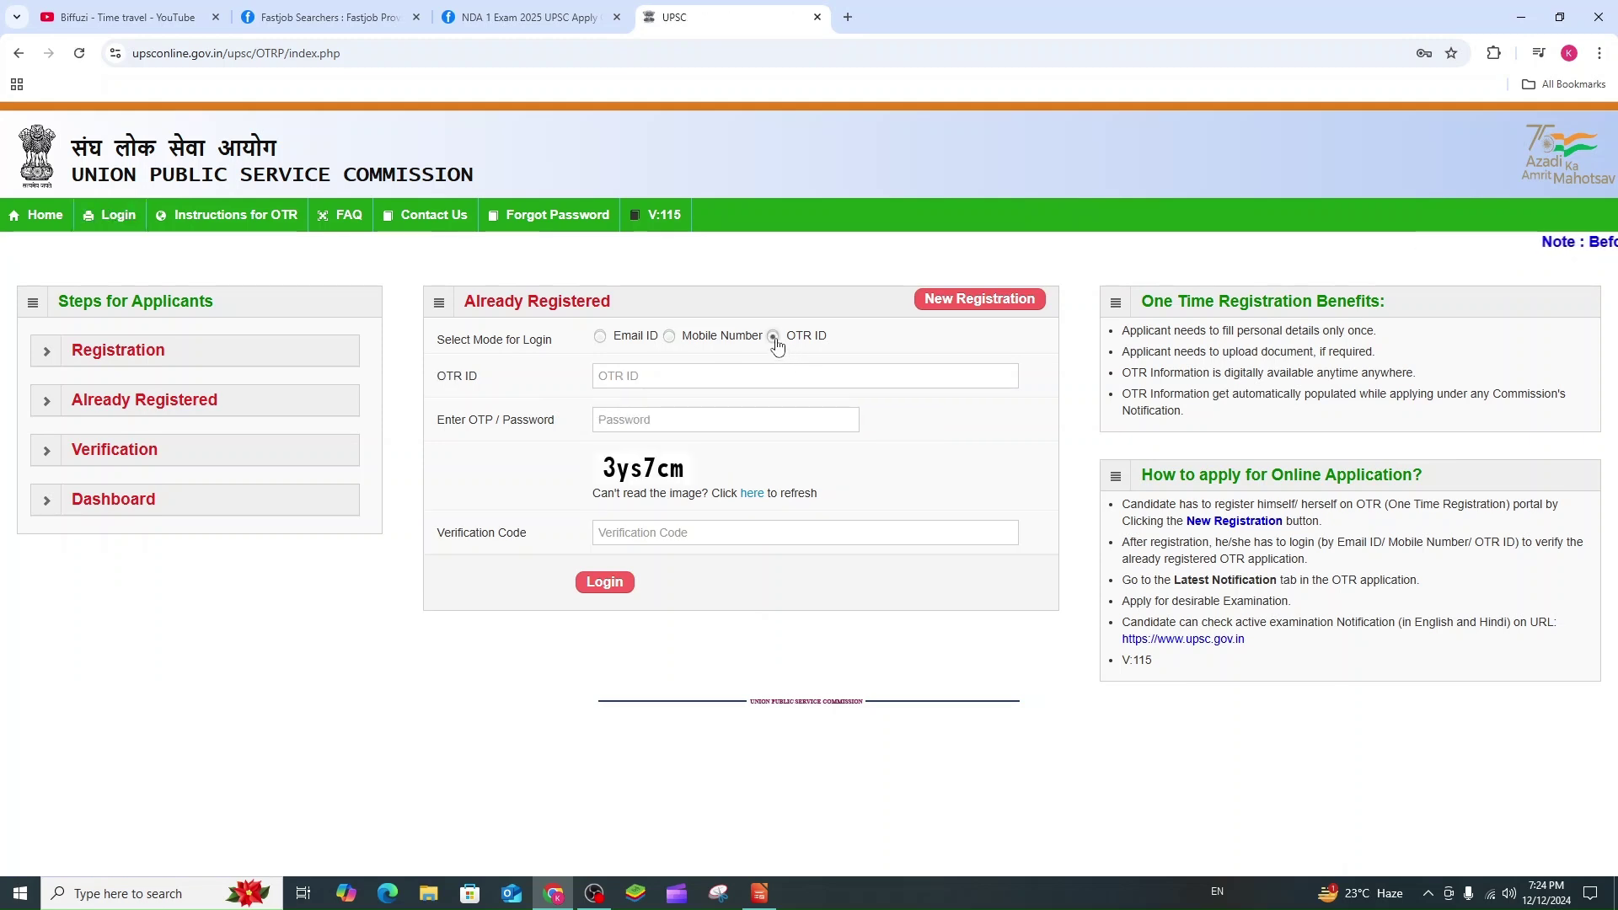
left_click(710, 379)
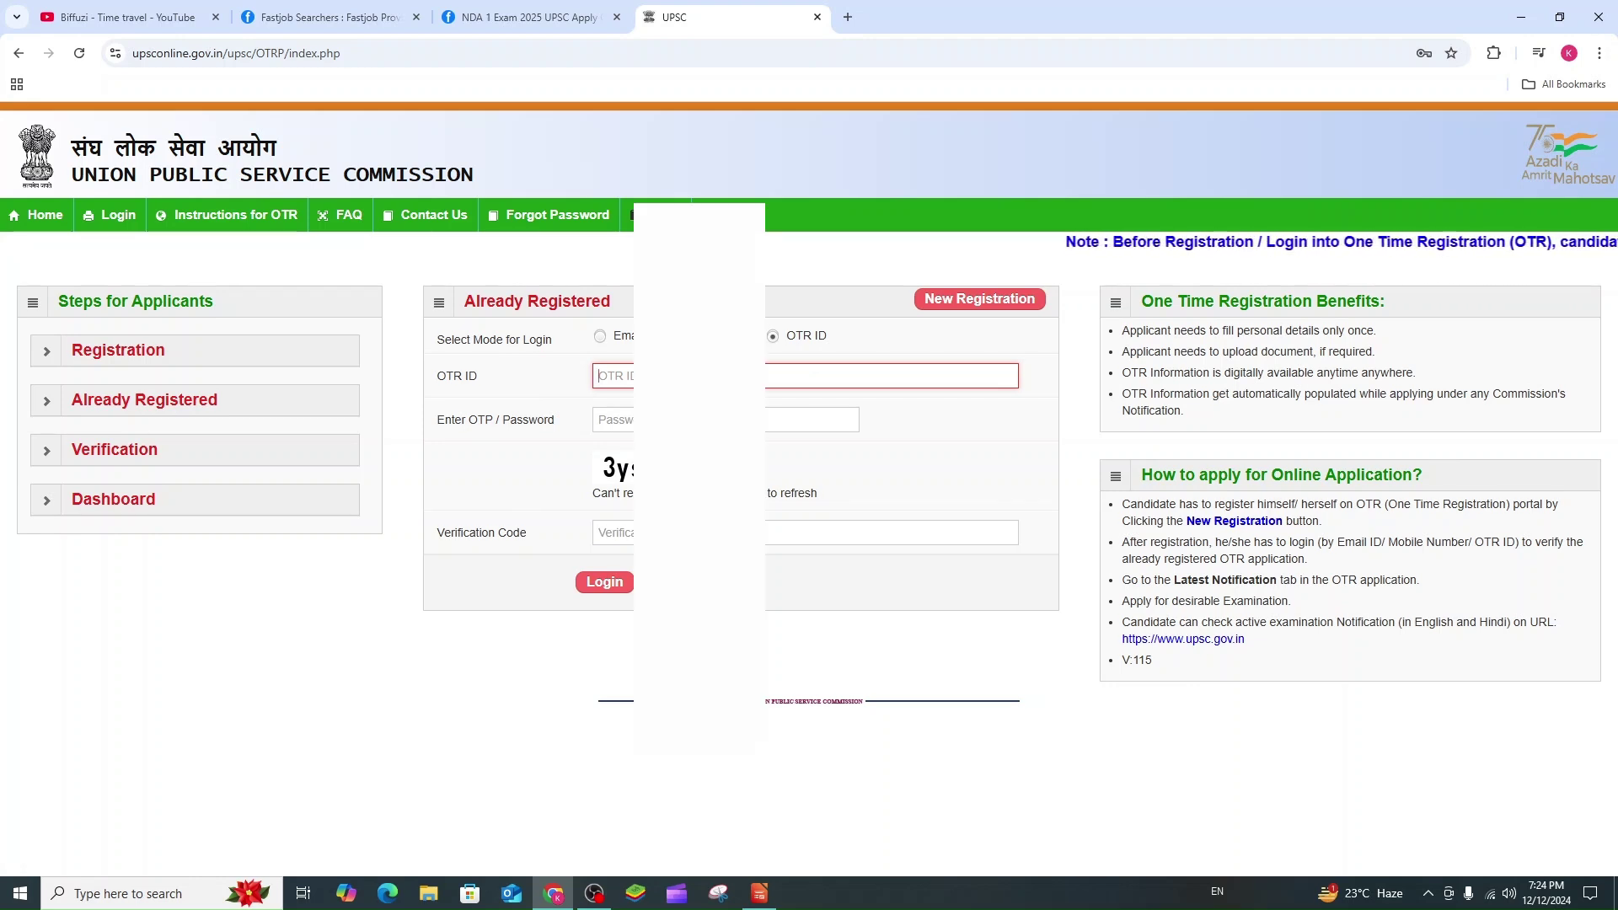
type("12400")
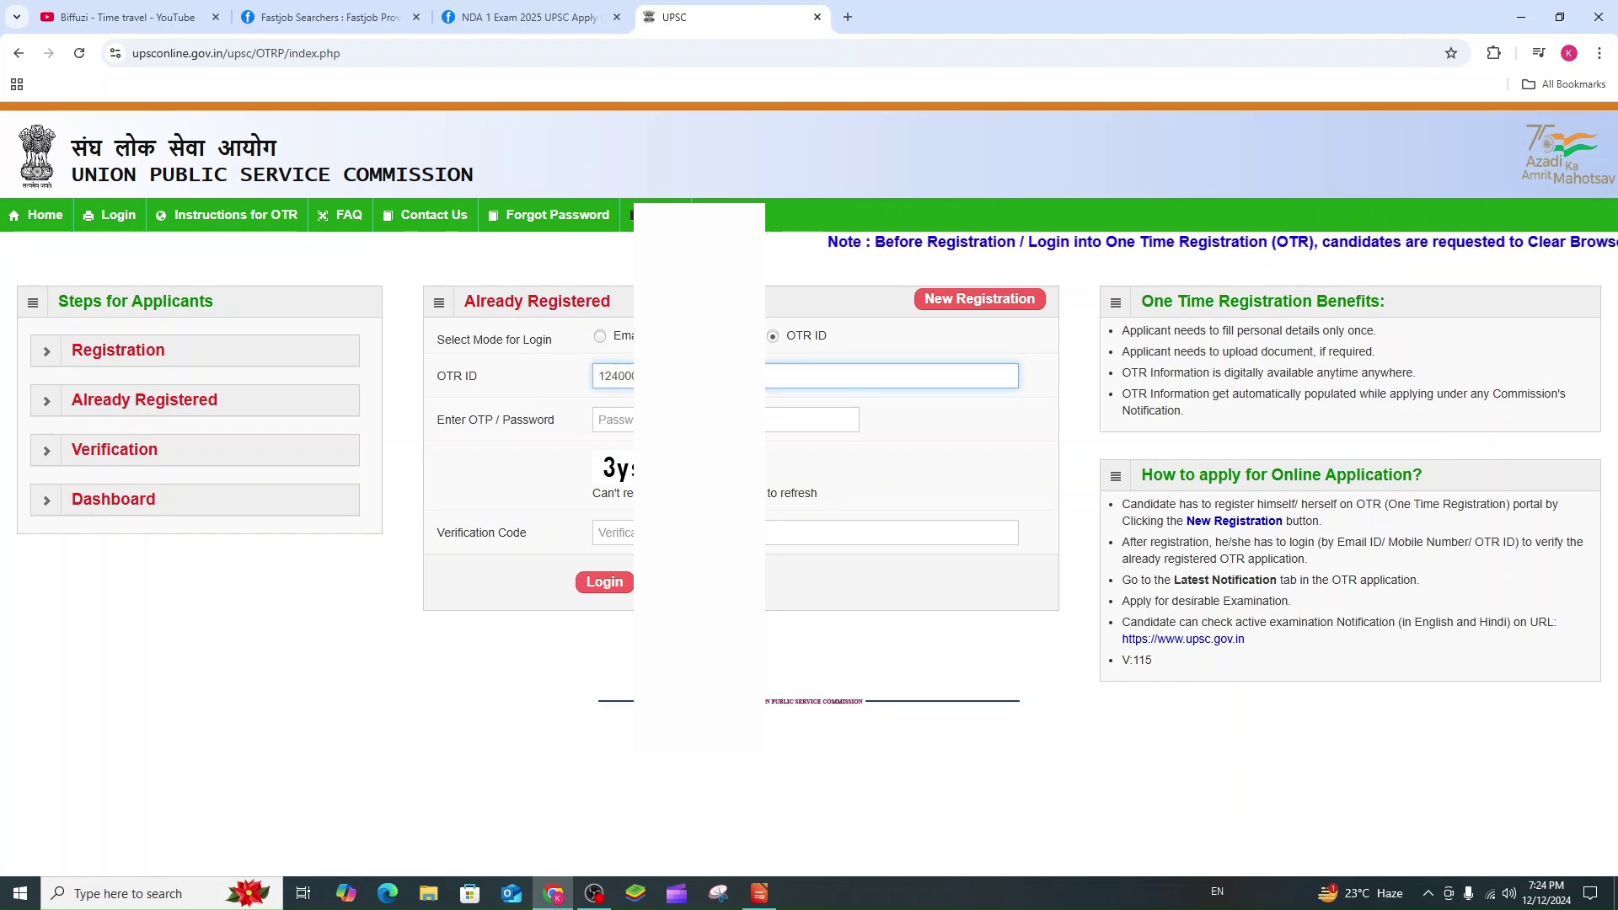
left_click(700, 420)
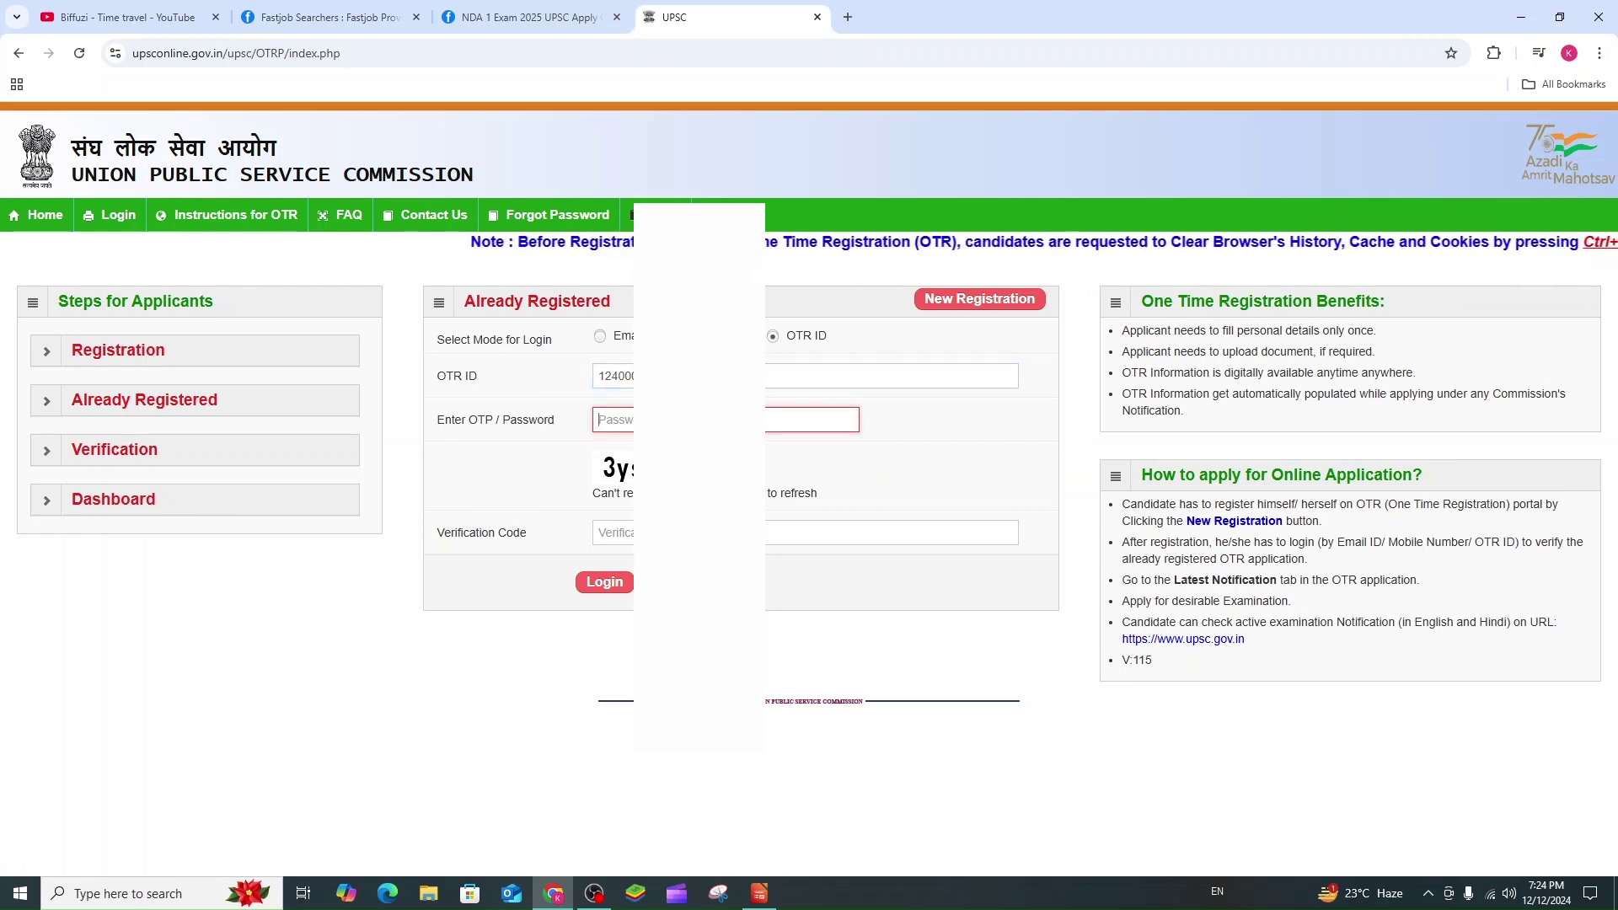
type("••")
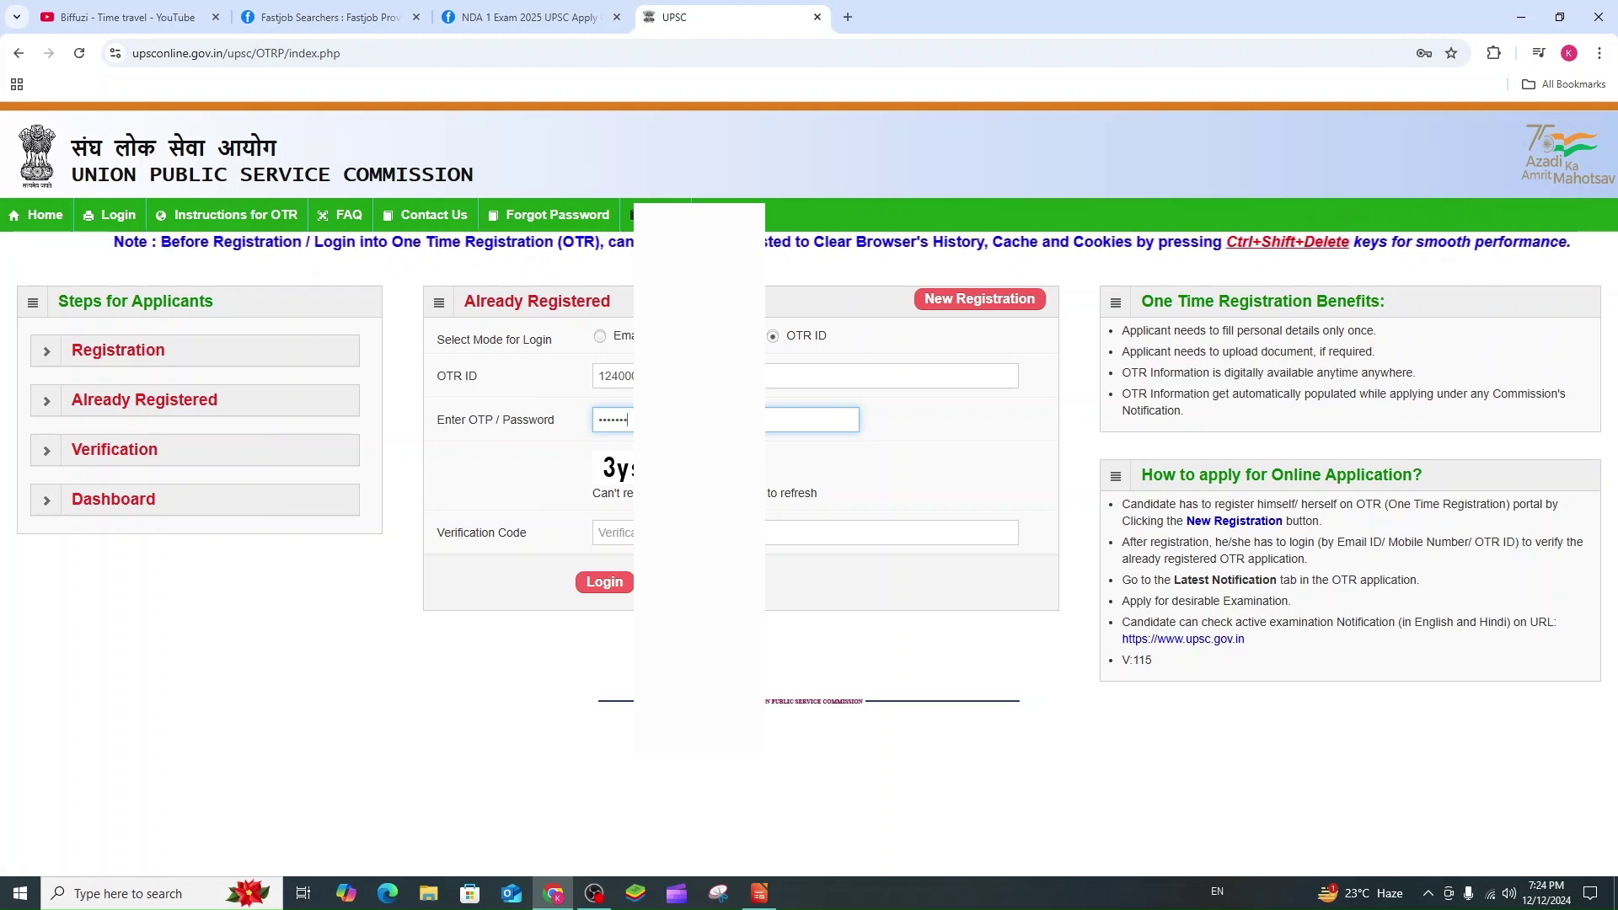
left_click(618, 531)
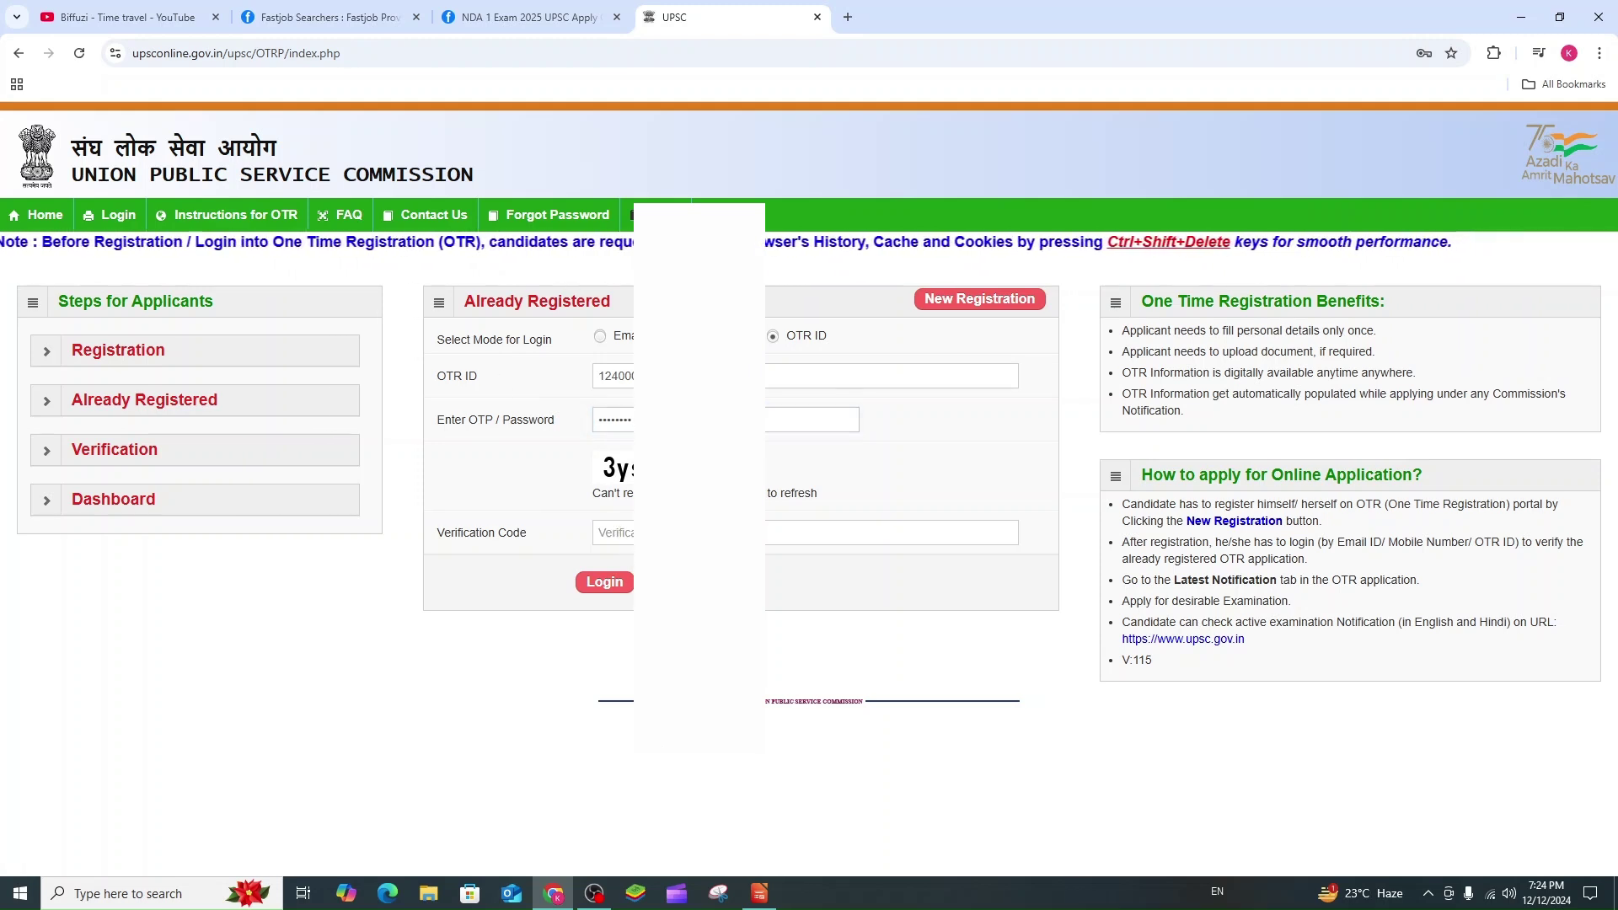
type("3")
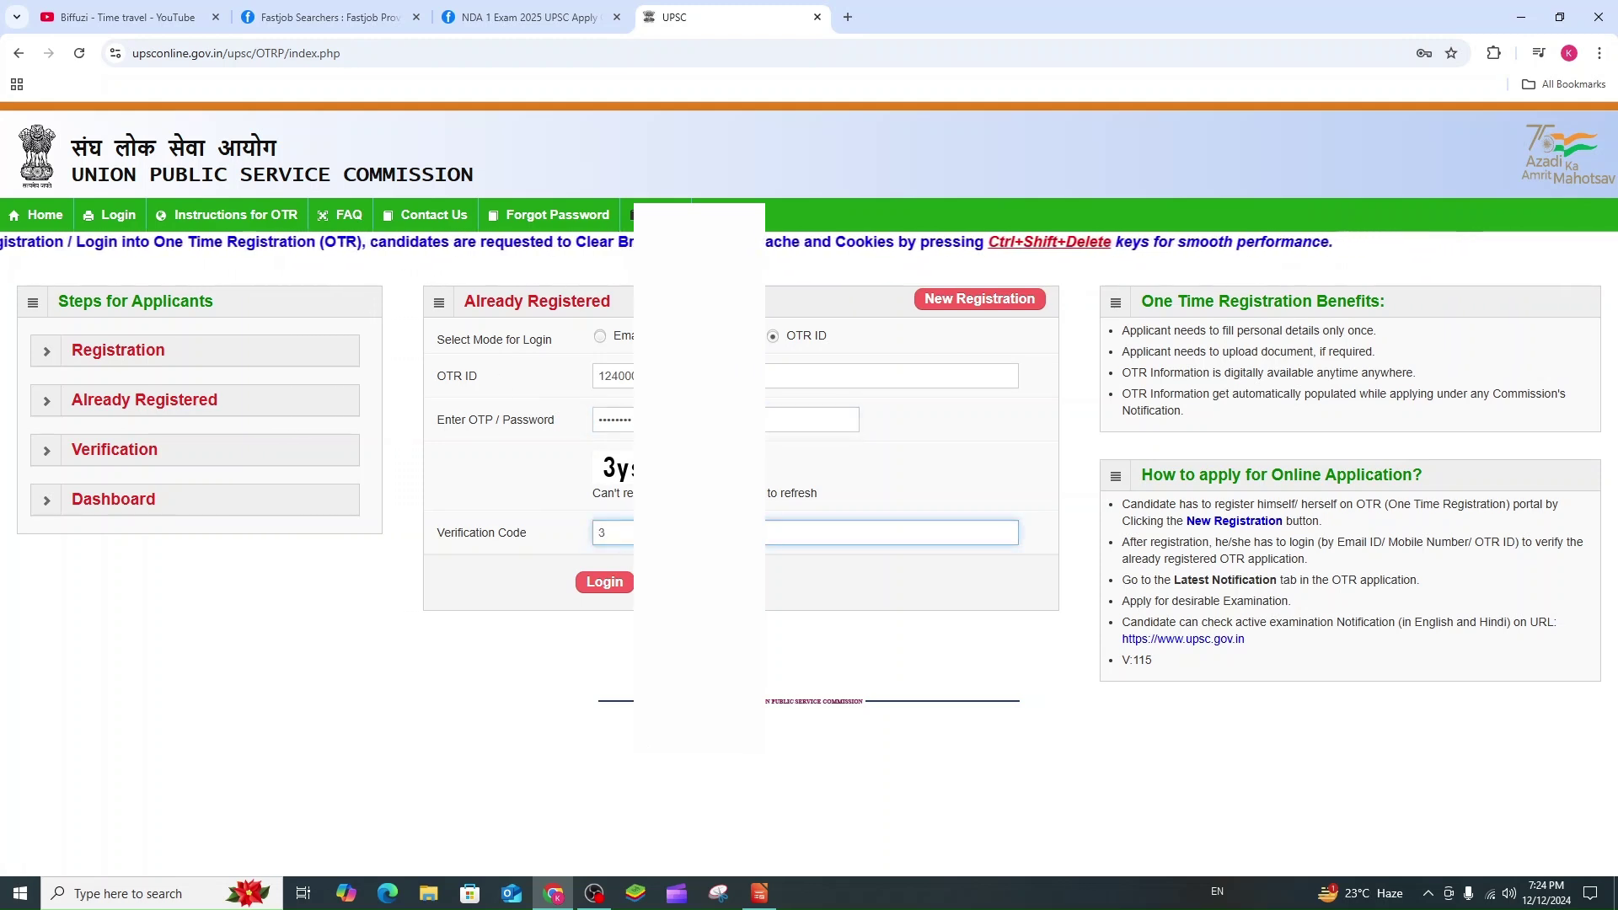
type("ys")
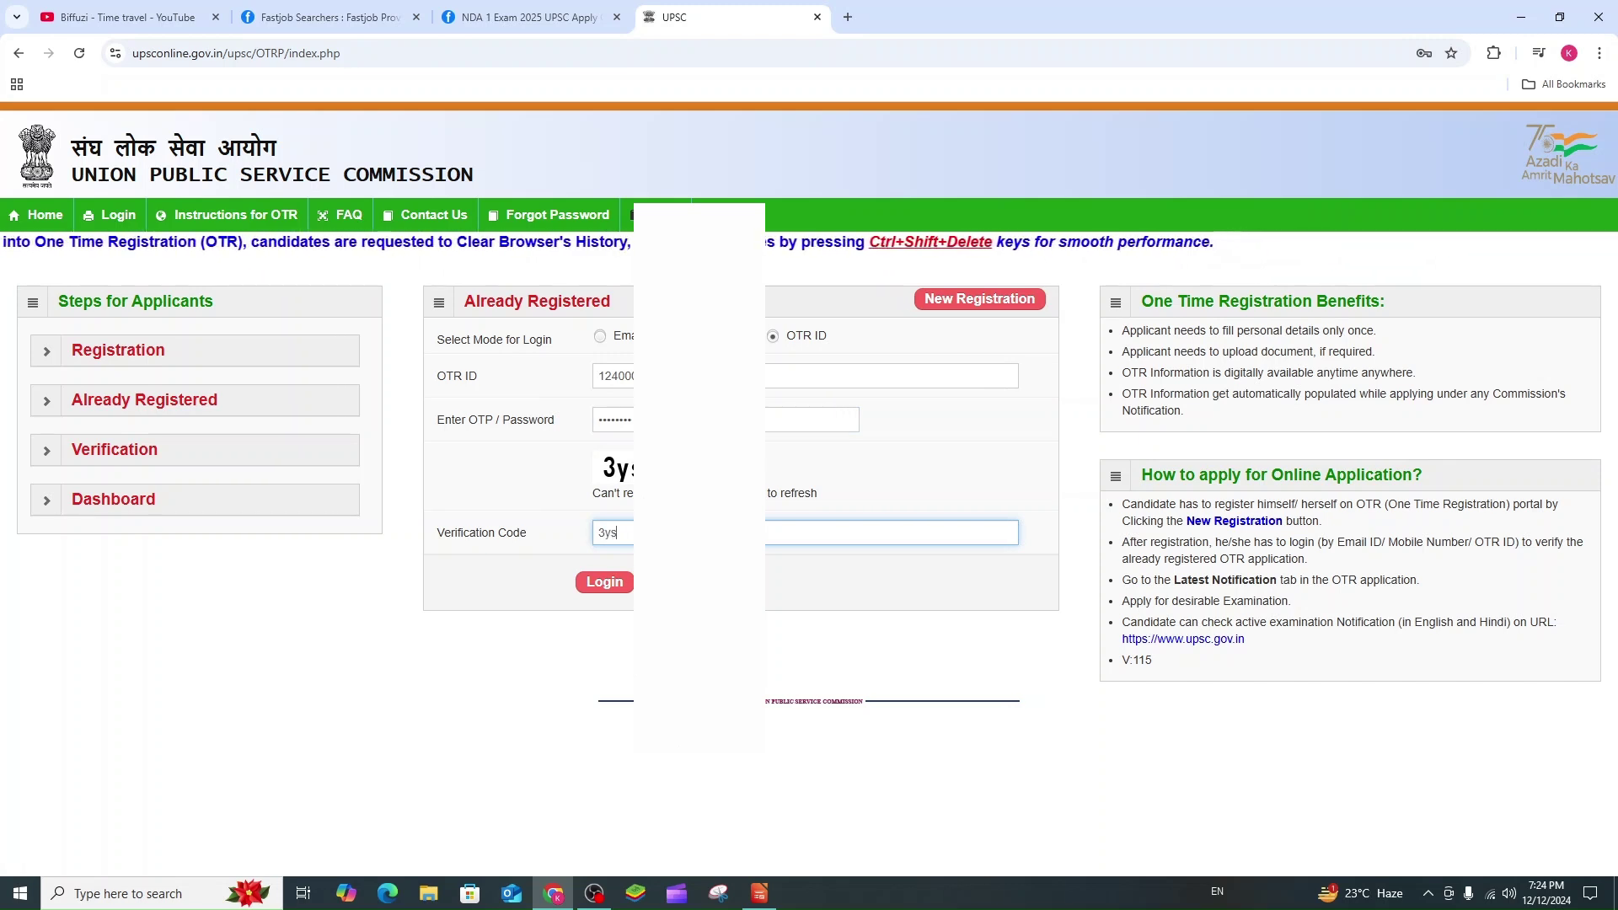
type("7cr")
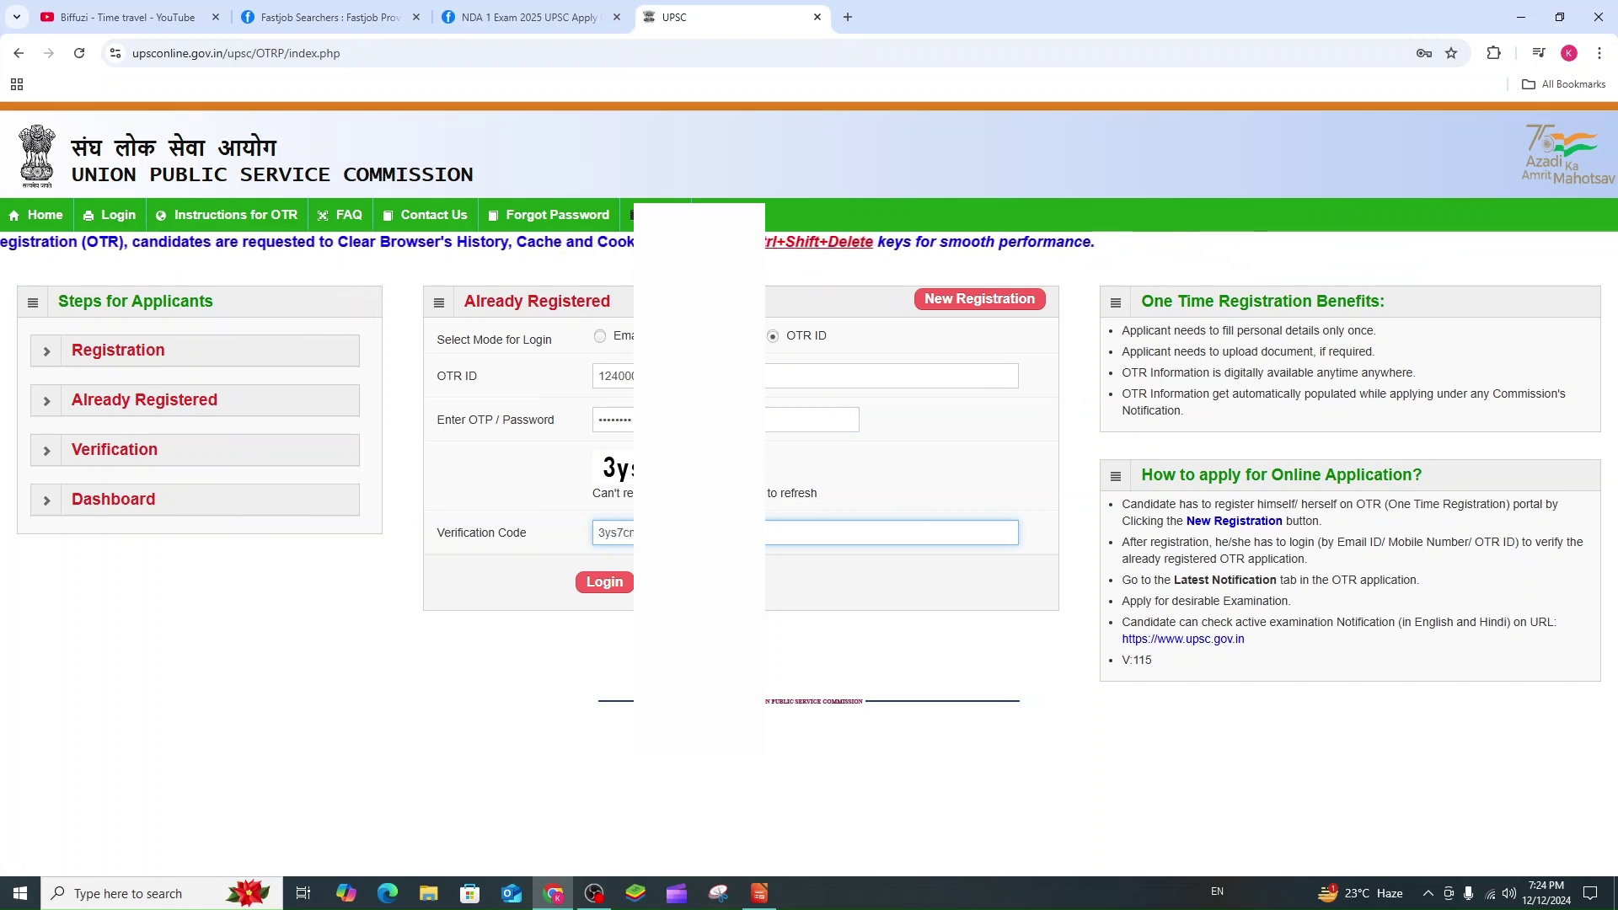
left_click(619, 589)
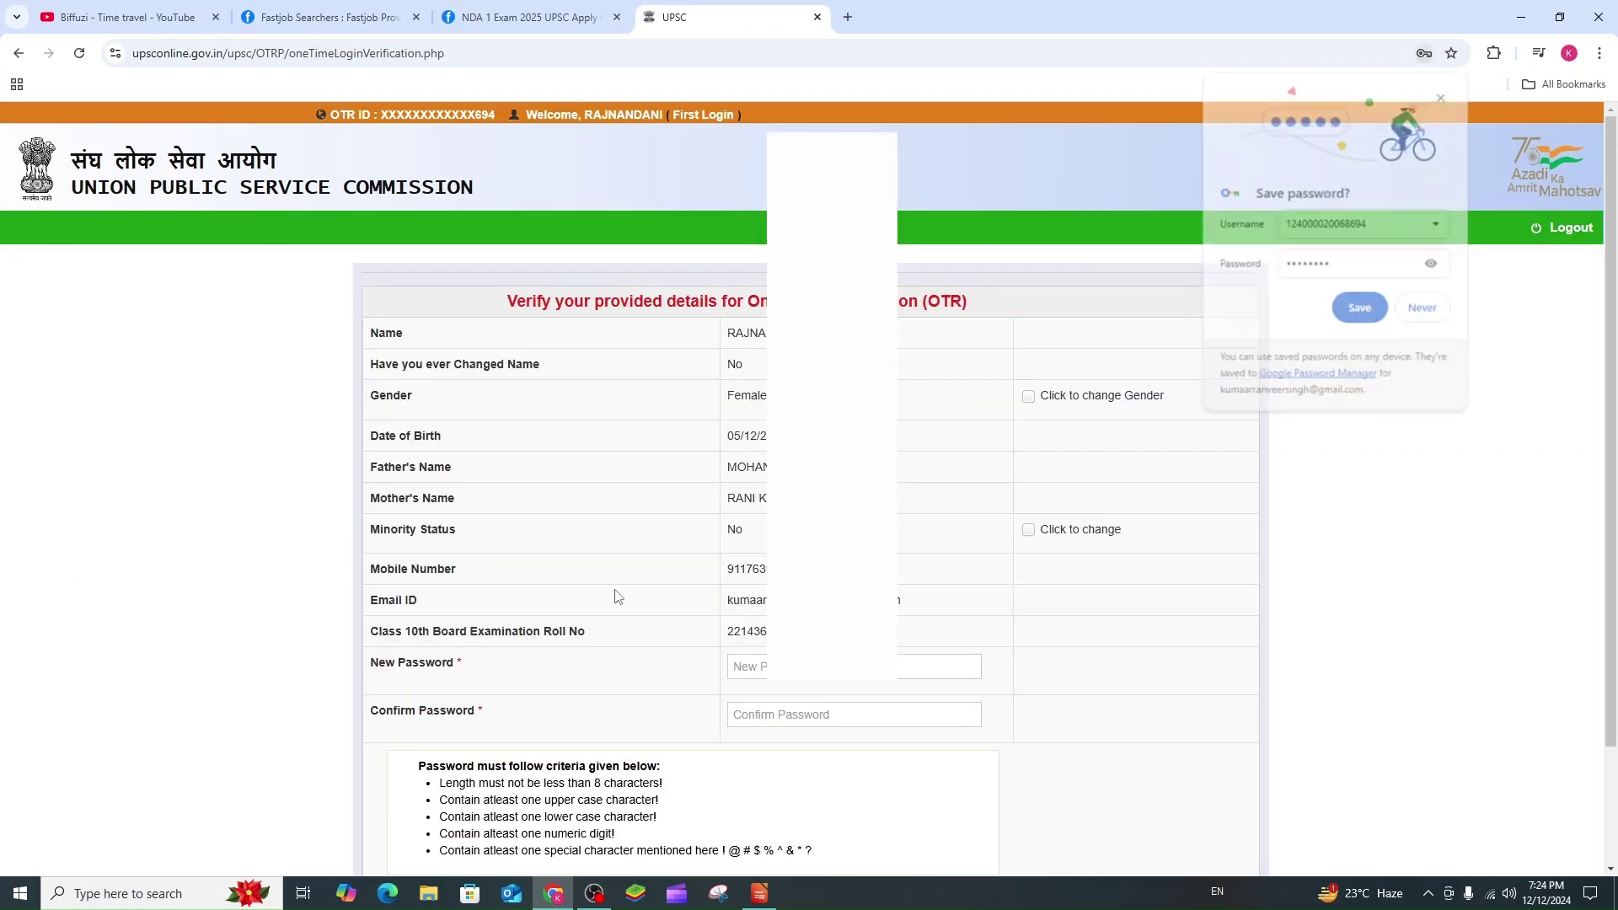
- Decline the browser's save-password offer, enter and confirm a new OTR password, and submit
left_click(1416, 318)
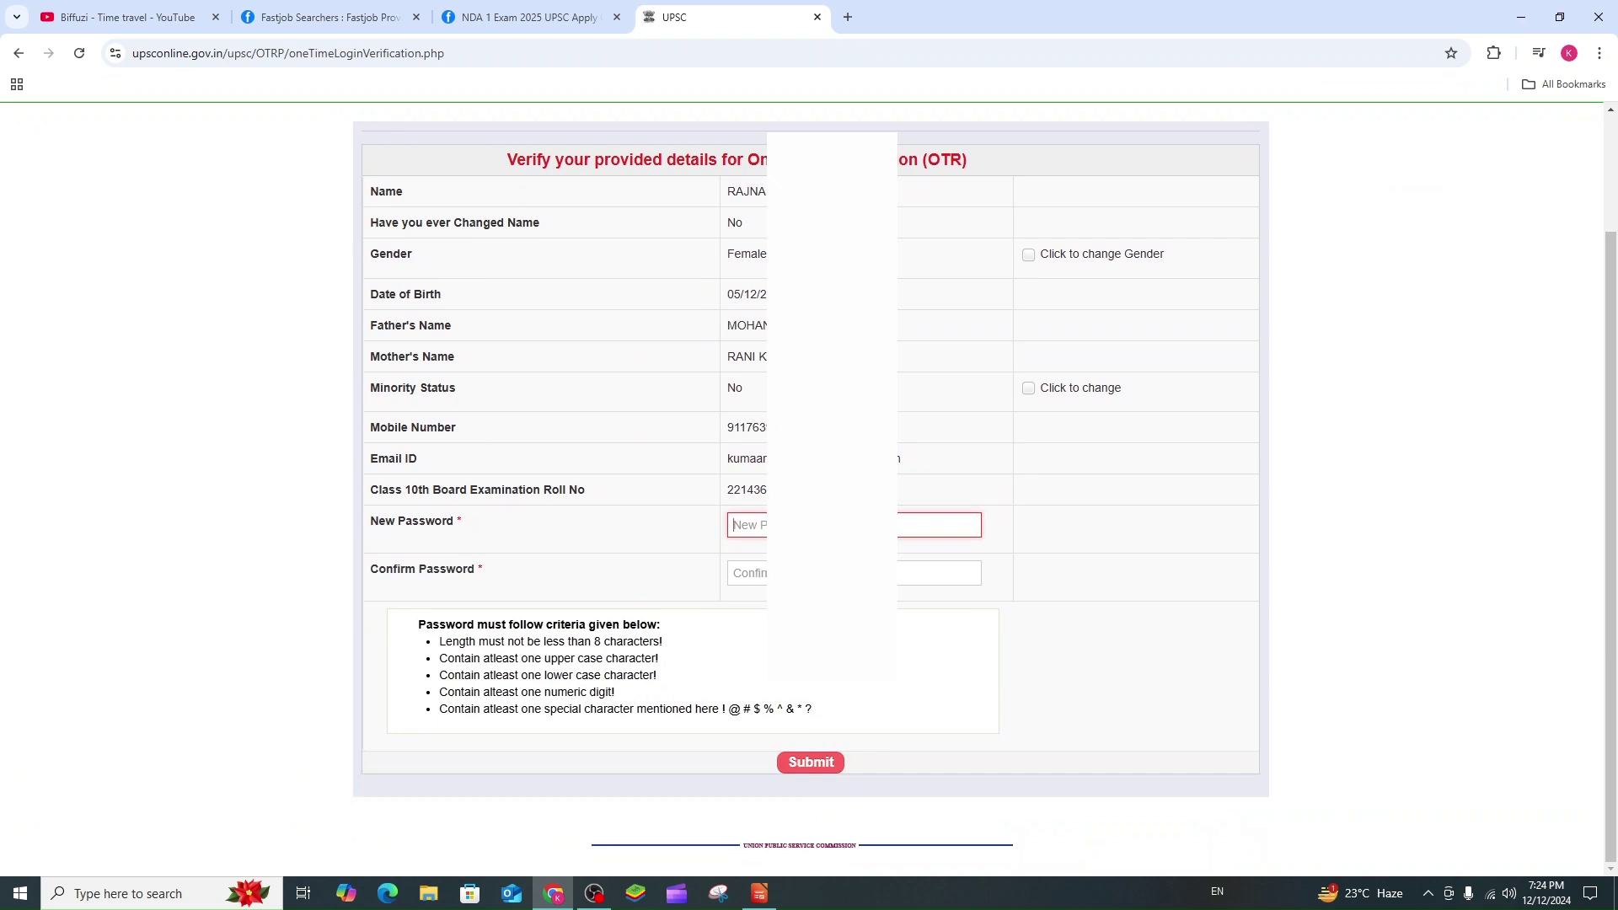
left_click(854, 573)
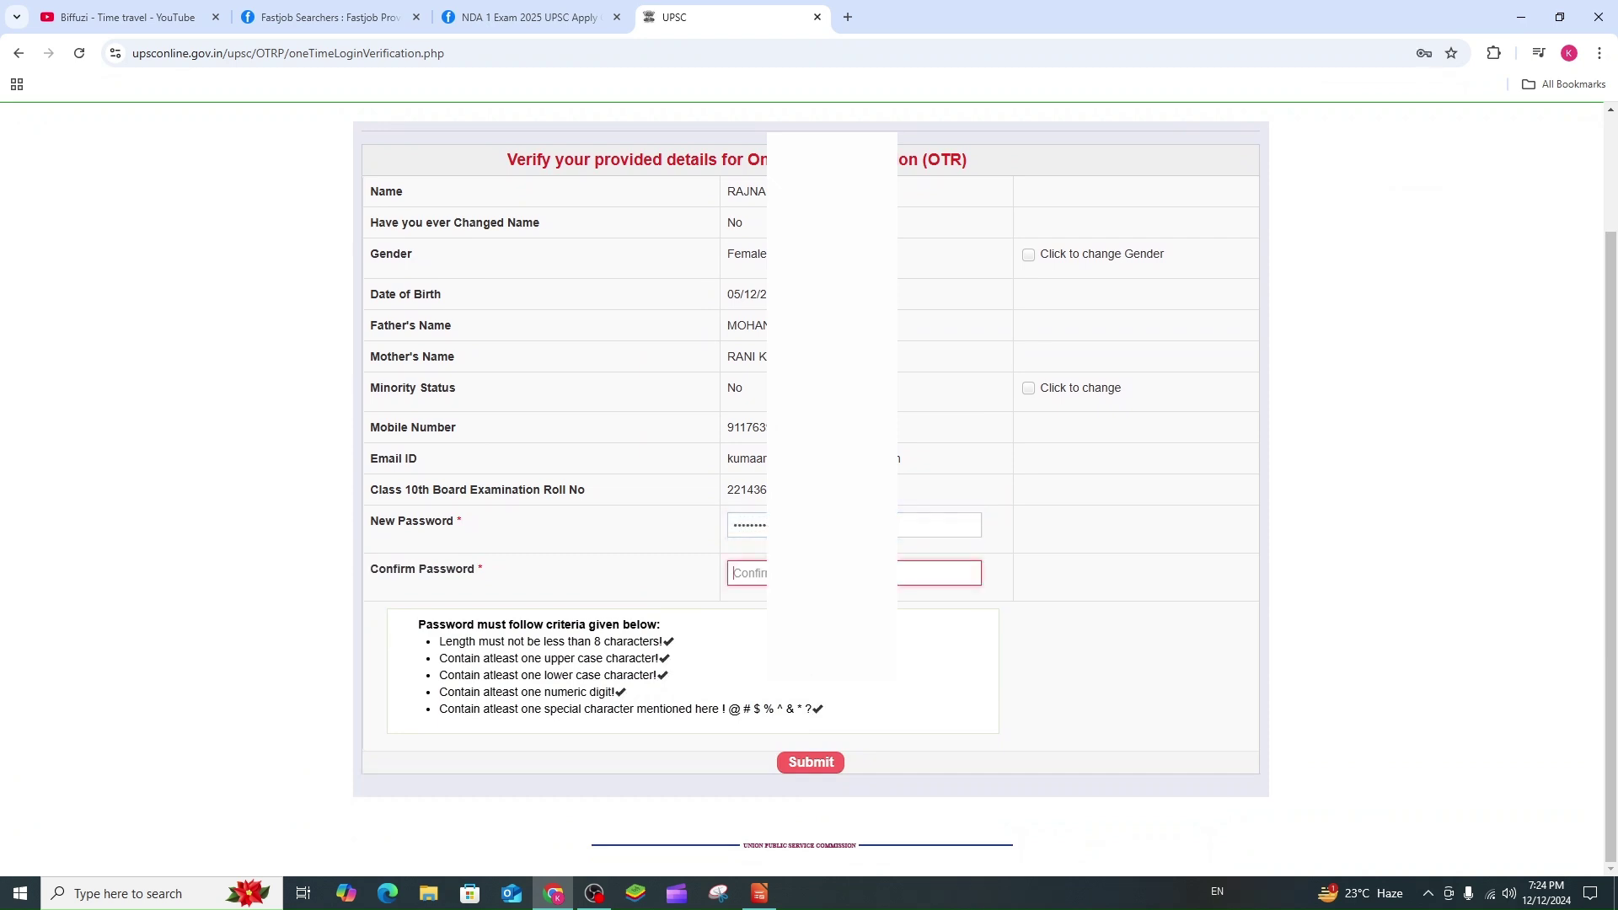
left_click(819, 766)
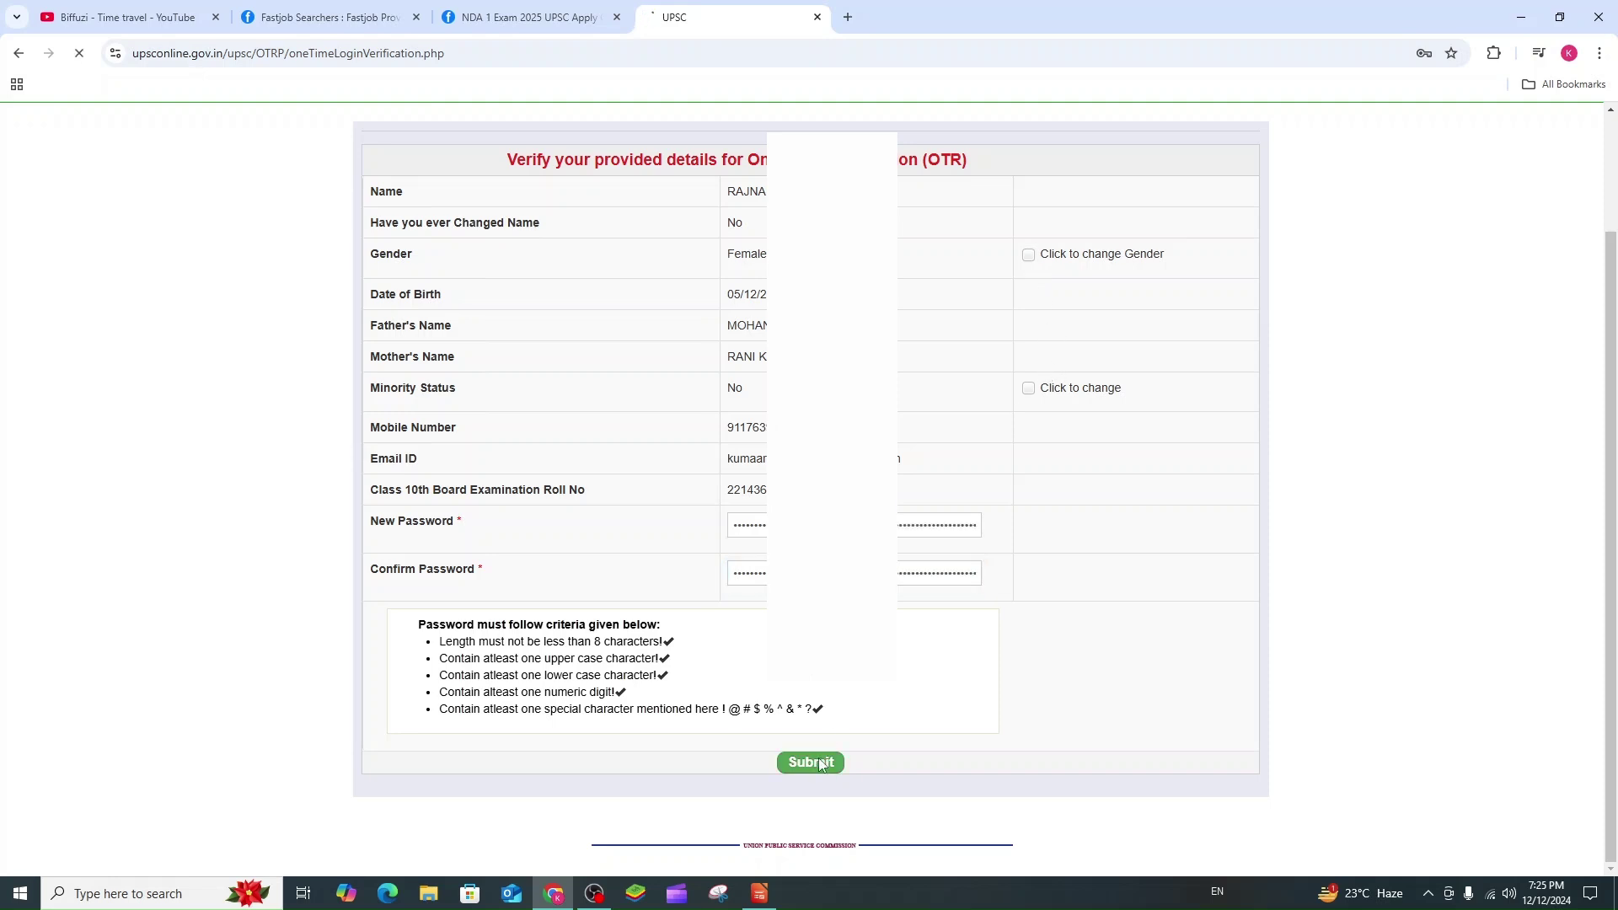
- Dismiss the already-logged-in alert, decline saving the password, and log out of the old session
left_click(950, 174)
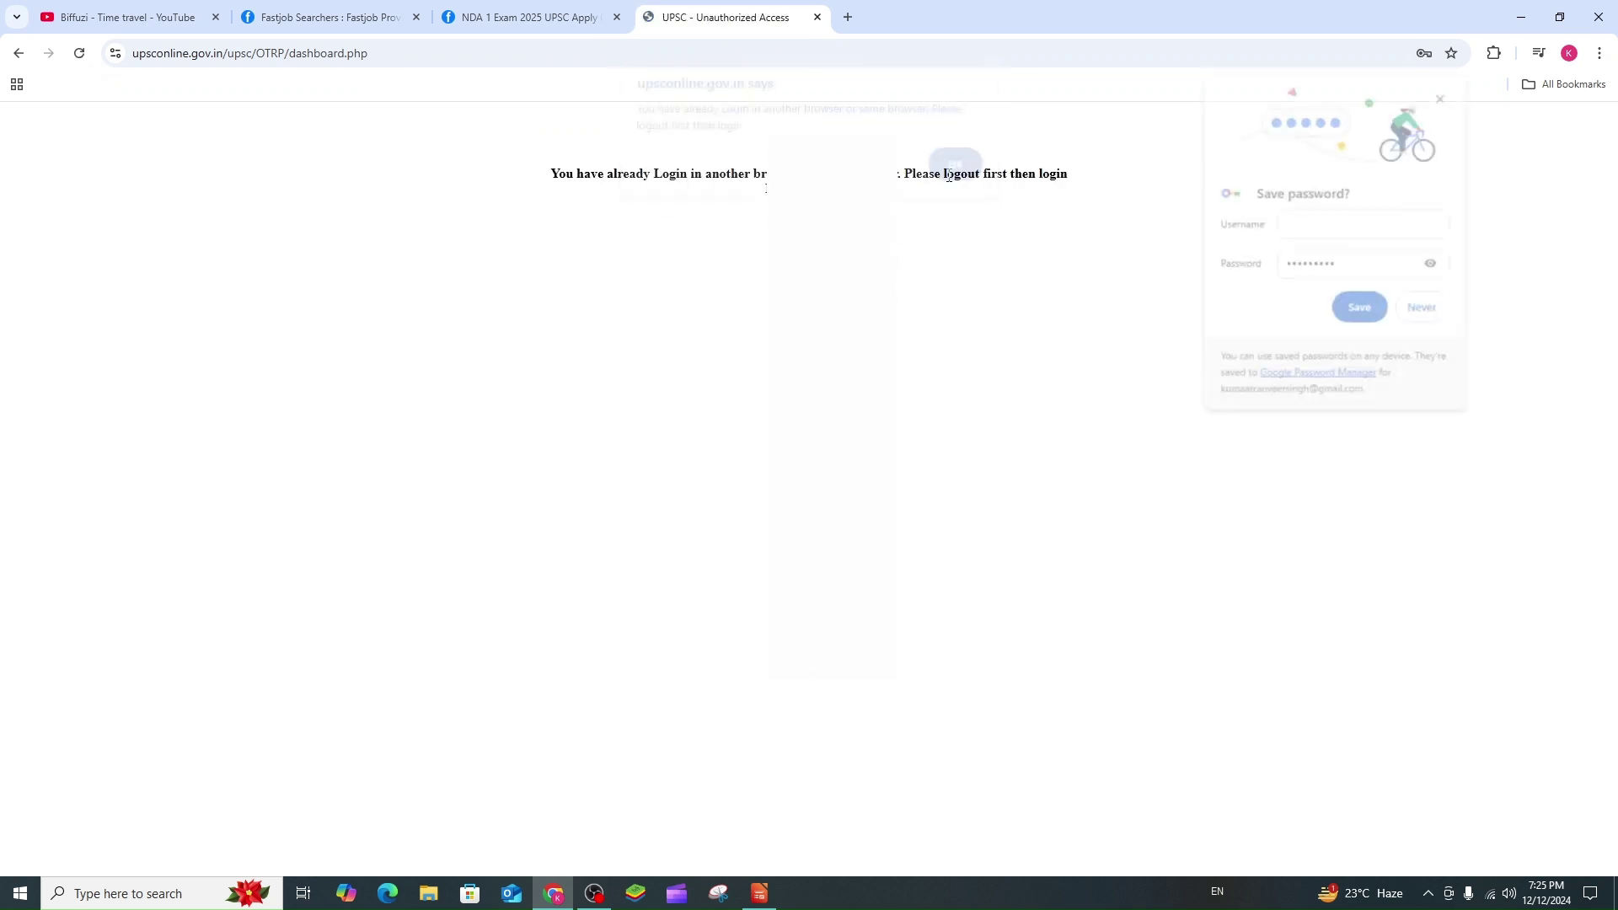
left_click(1424, 308)
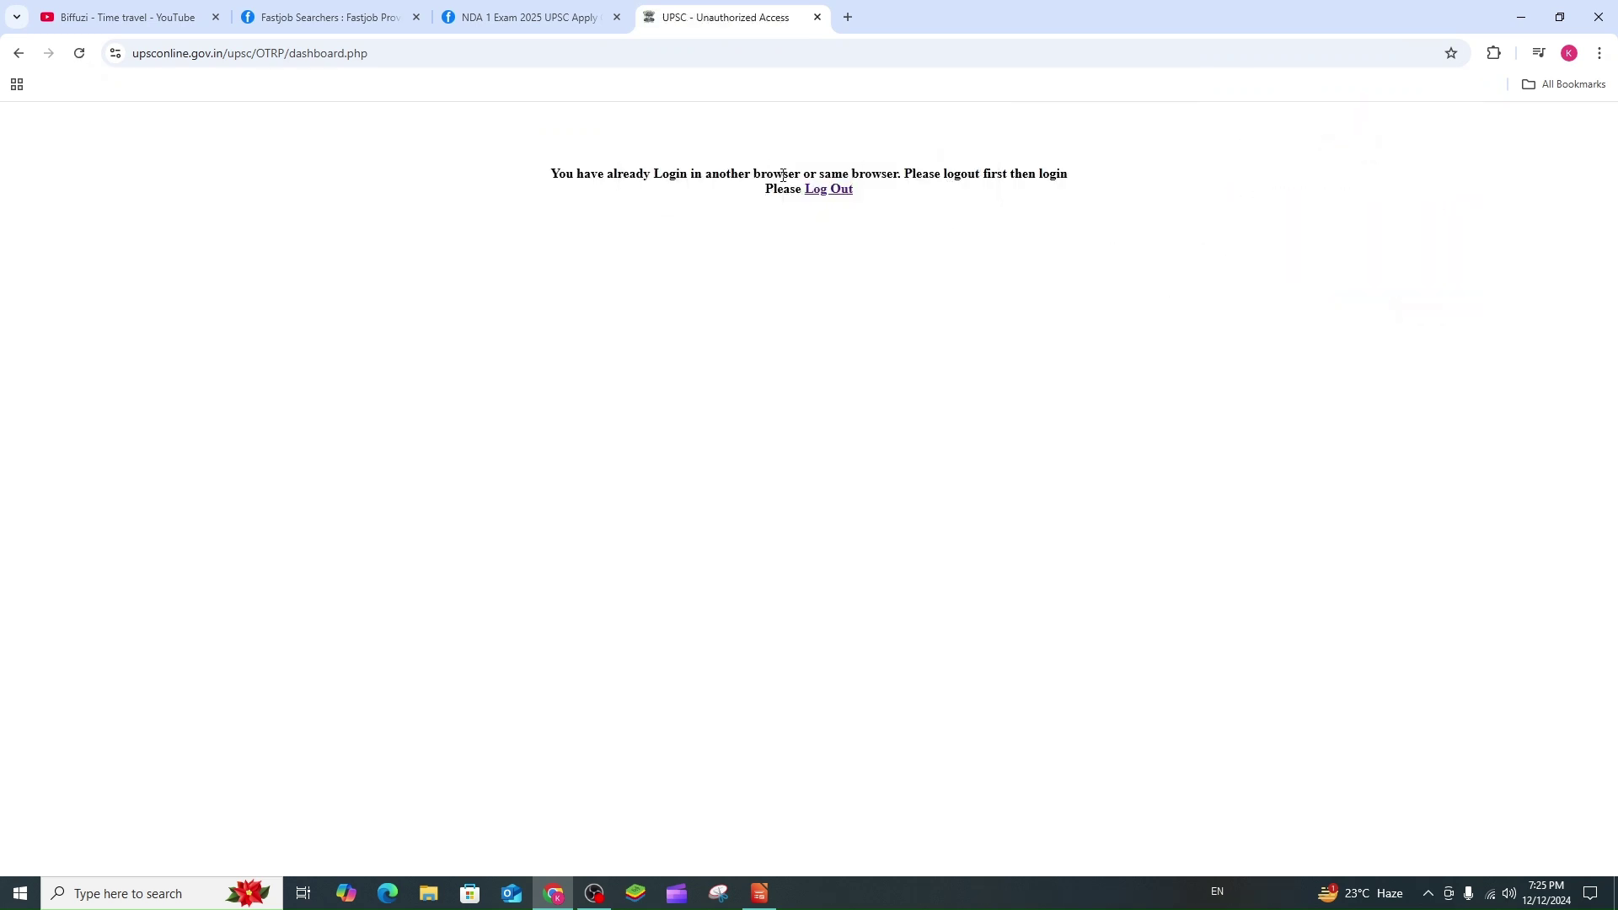
left_click(833, 196)
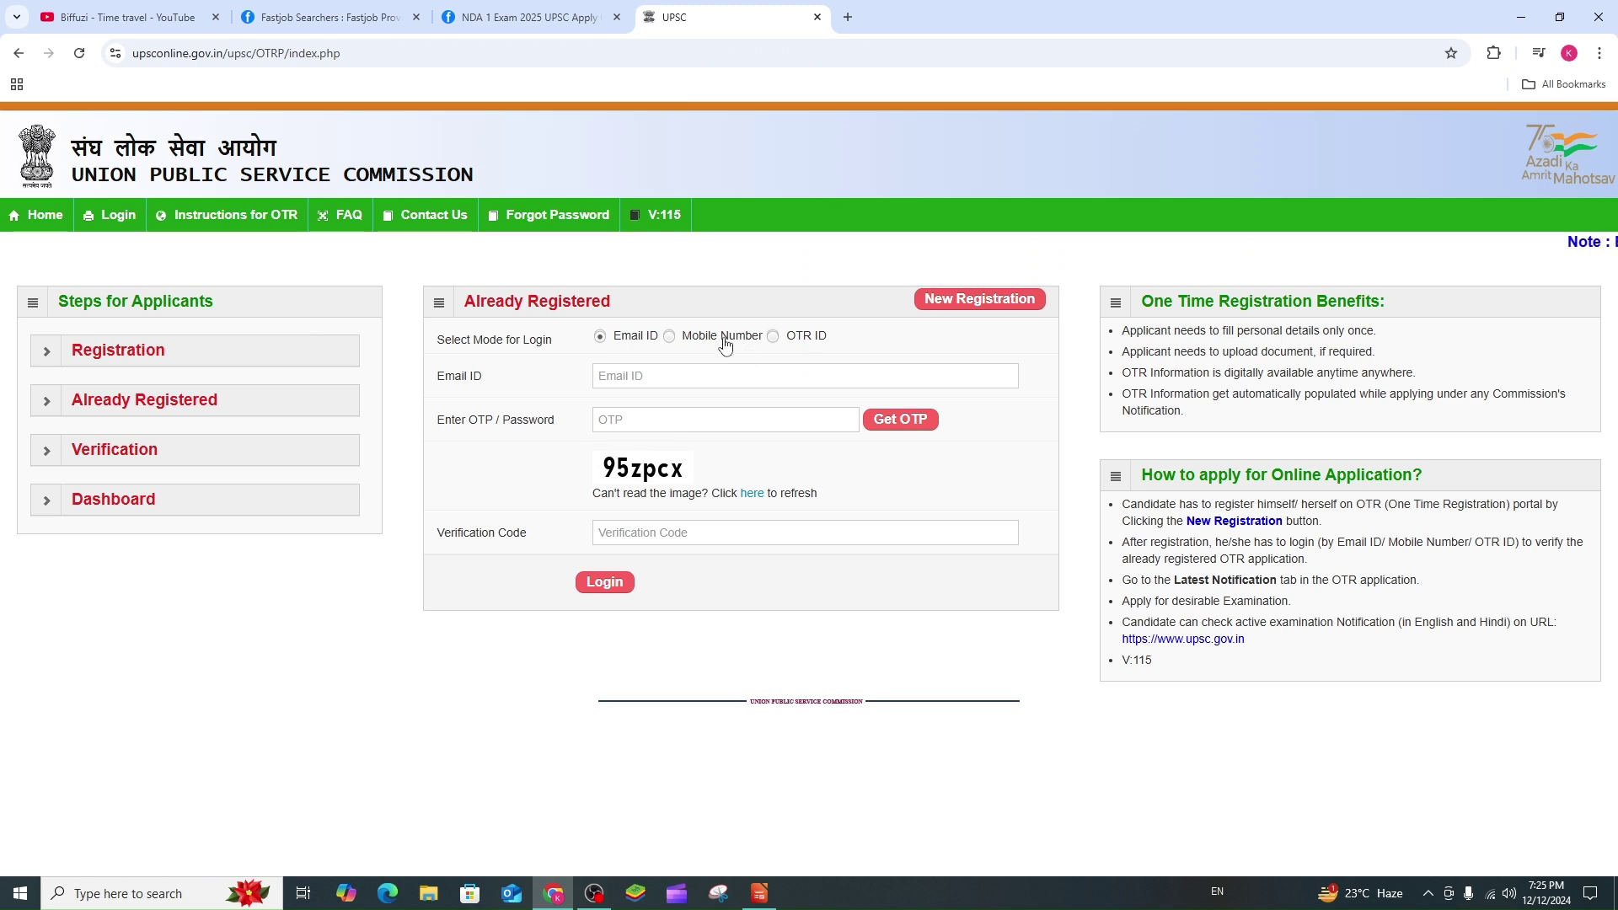
- Log in by OTR ID, entering the OTR ID, account password and captcha verification code
left_click(773, 337)
left_click(730, 369)
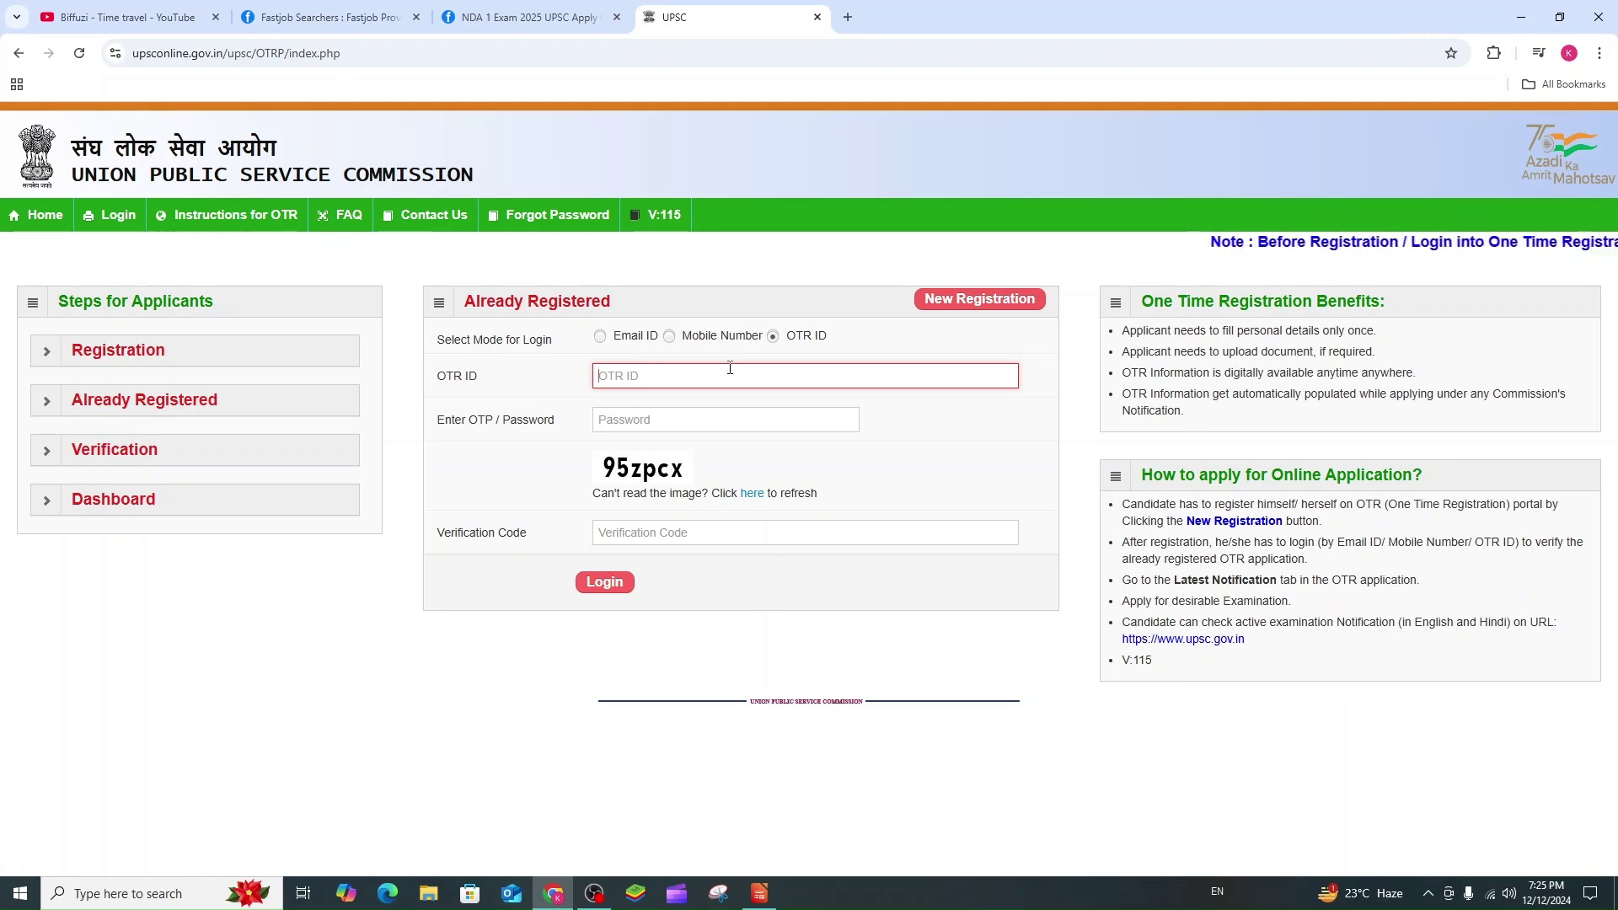
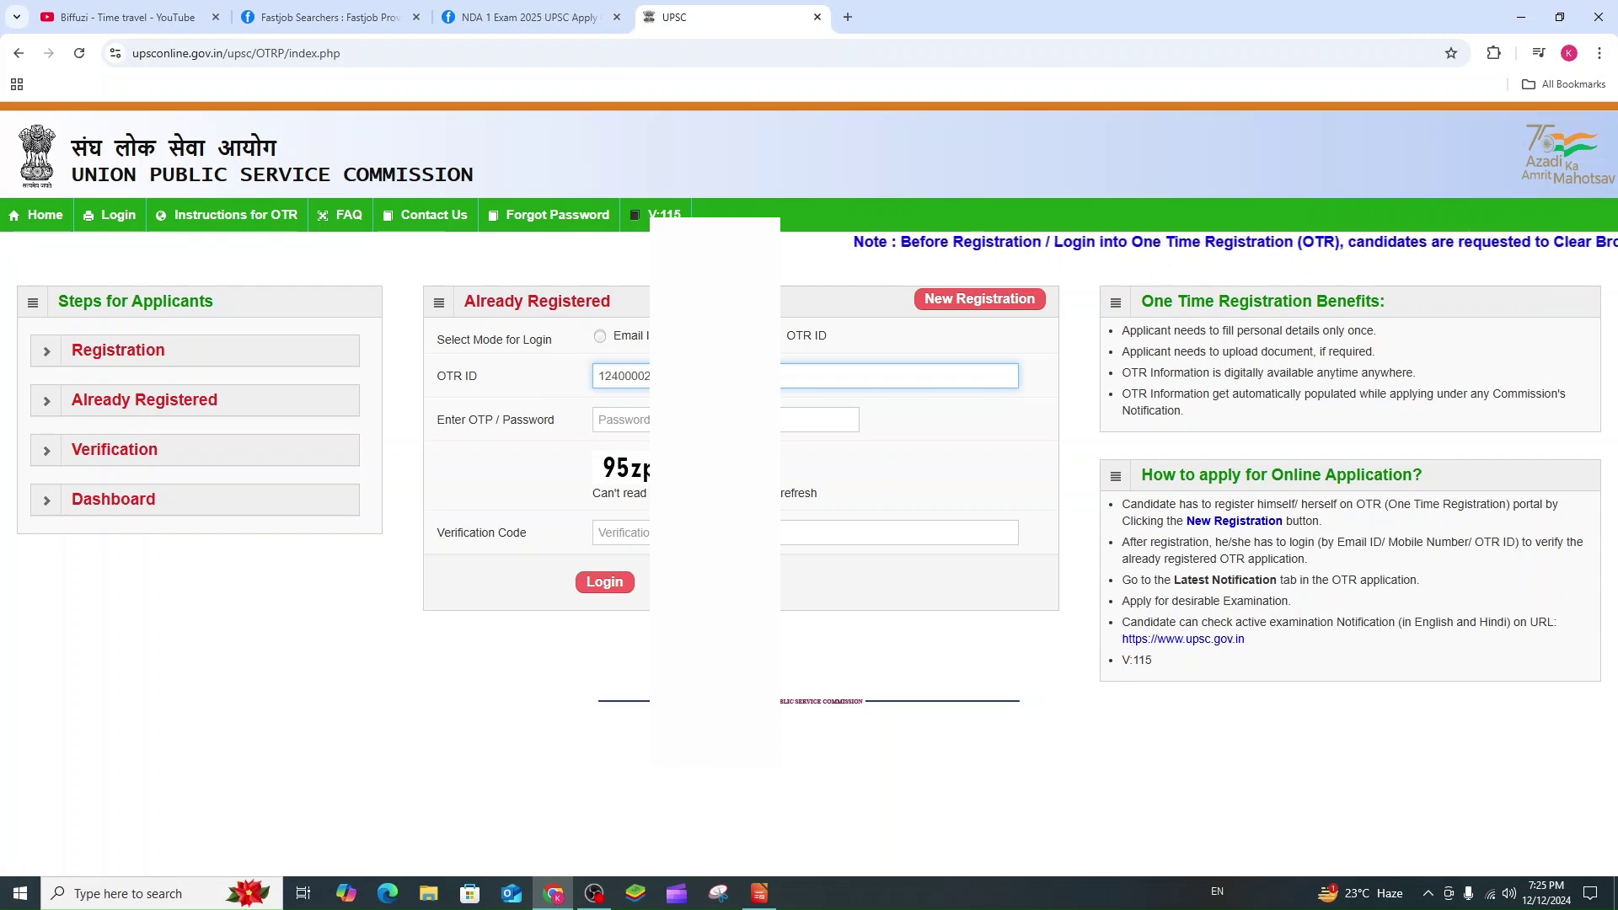
key("Tab")
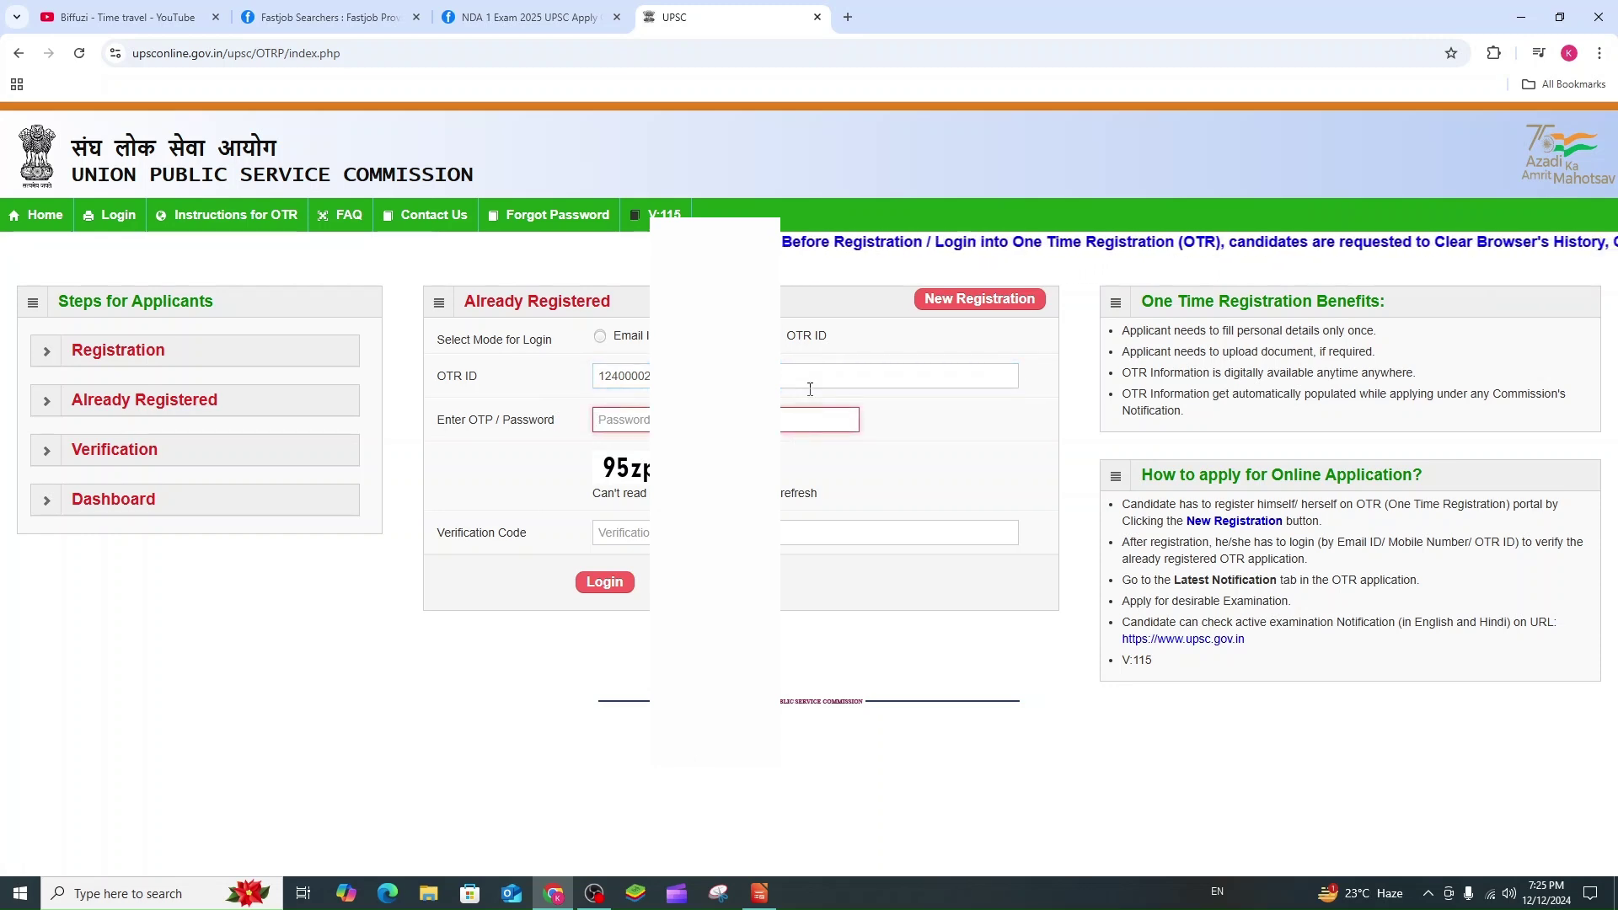
type("a******")
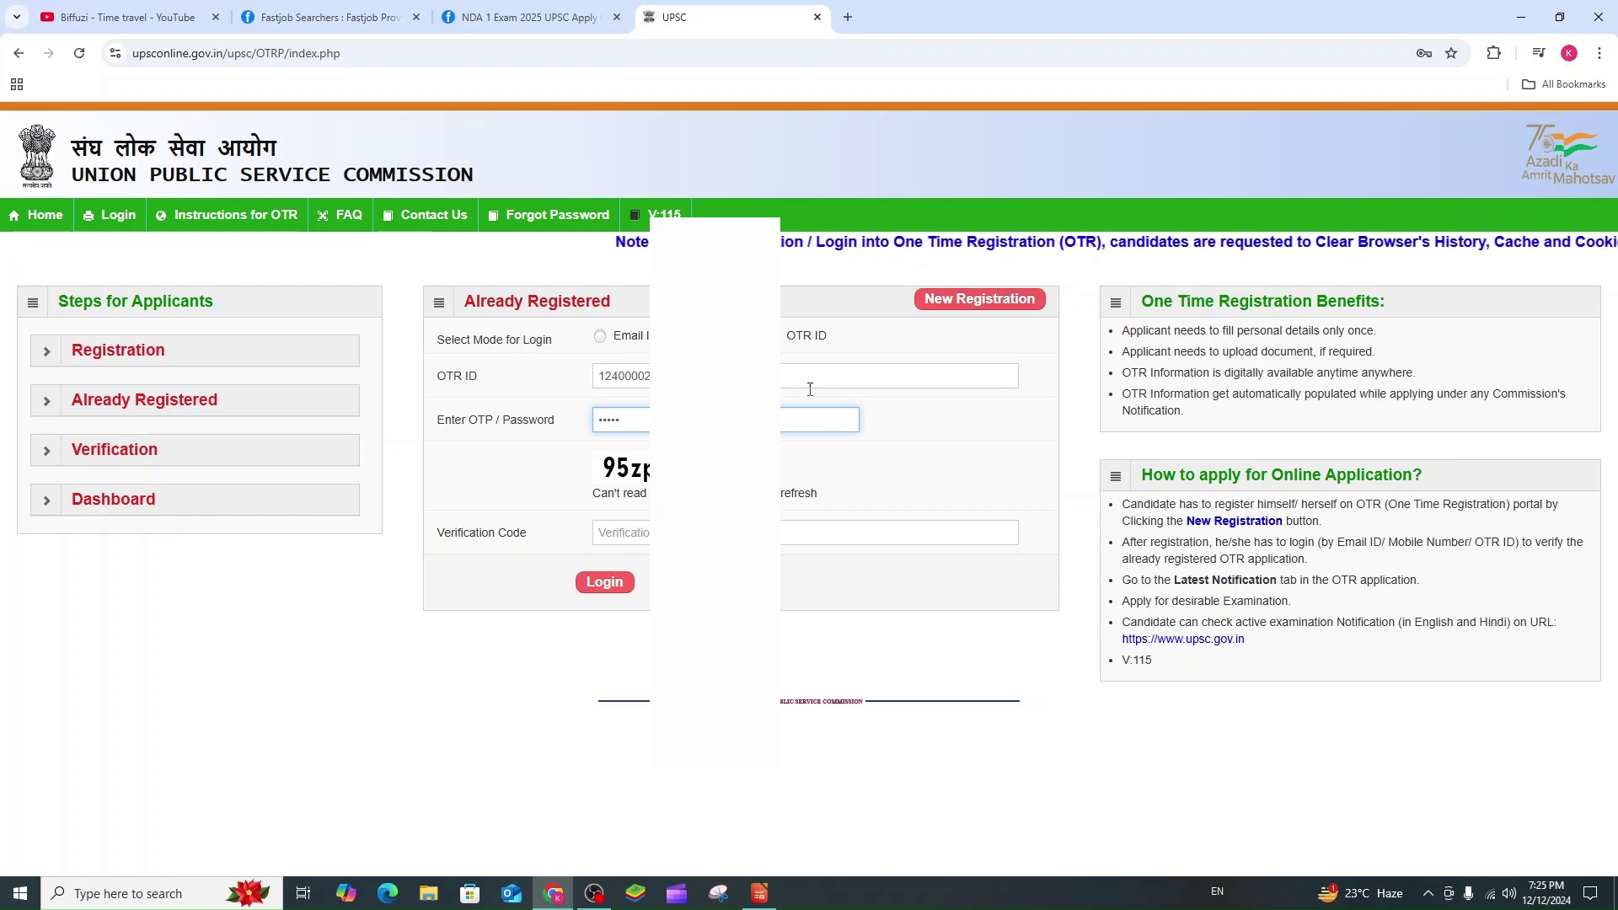
type("**")
key("Tab")
key("Tab")
type("95")
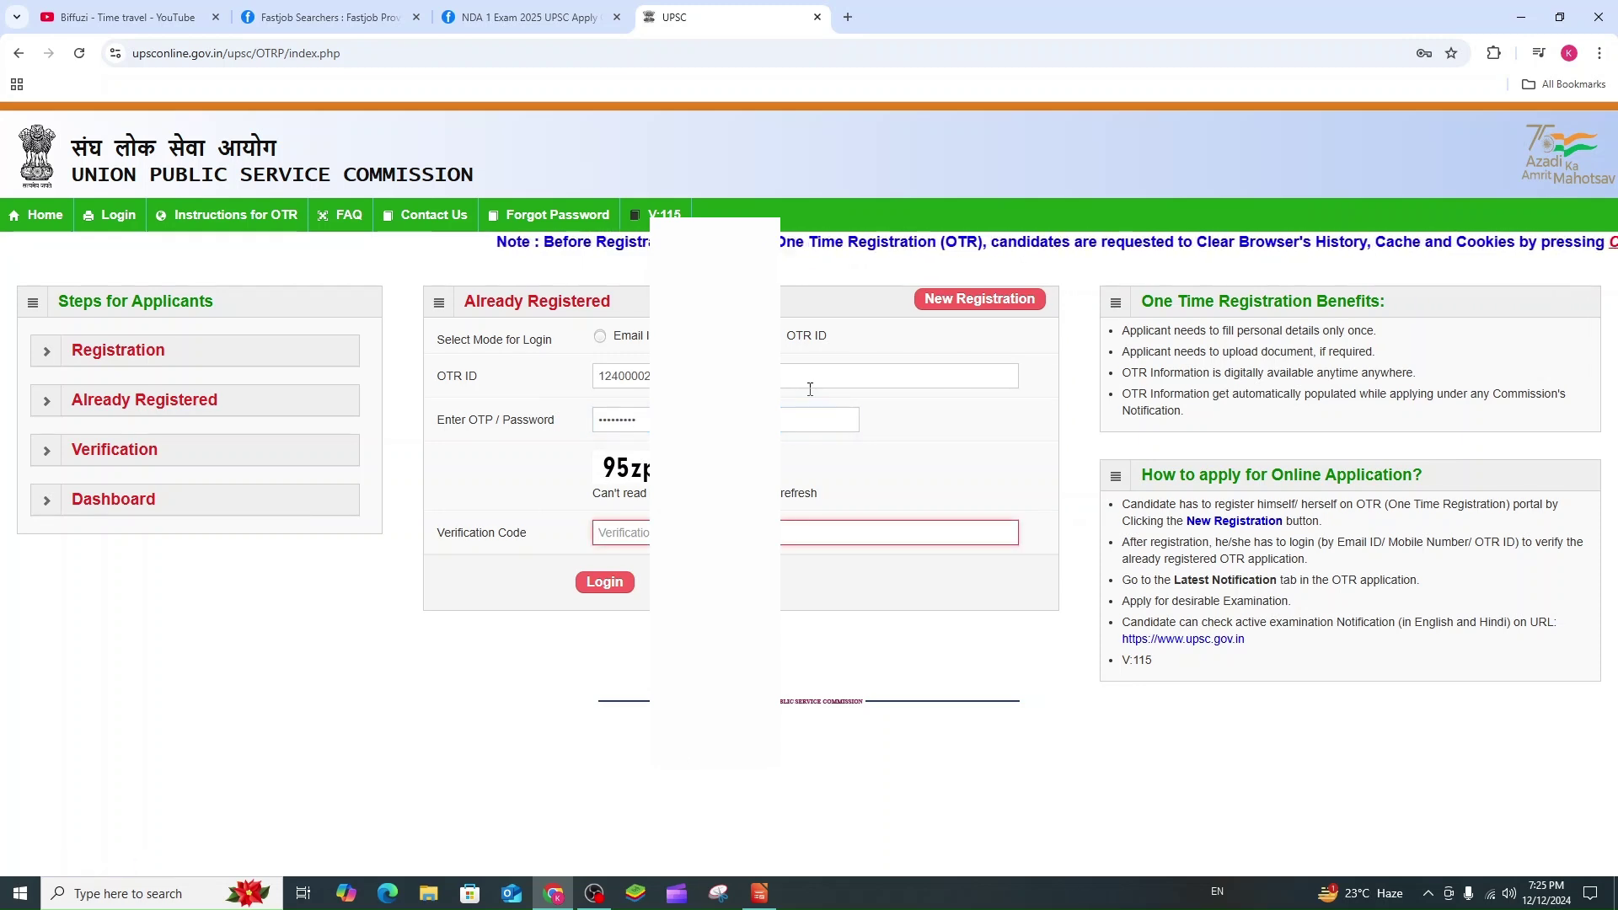
type("zp")
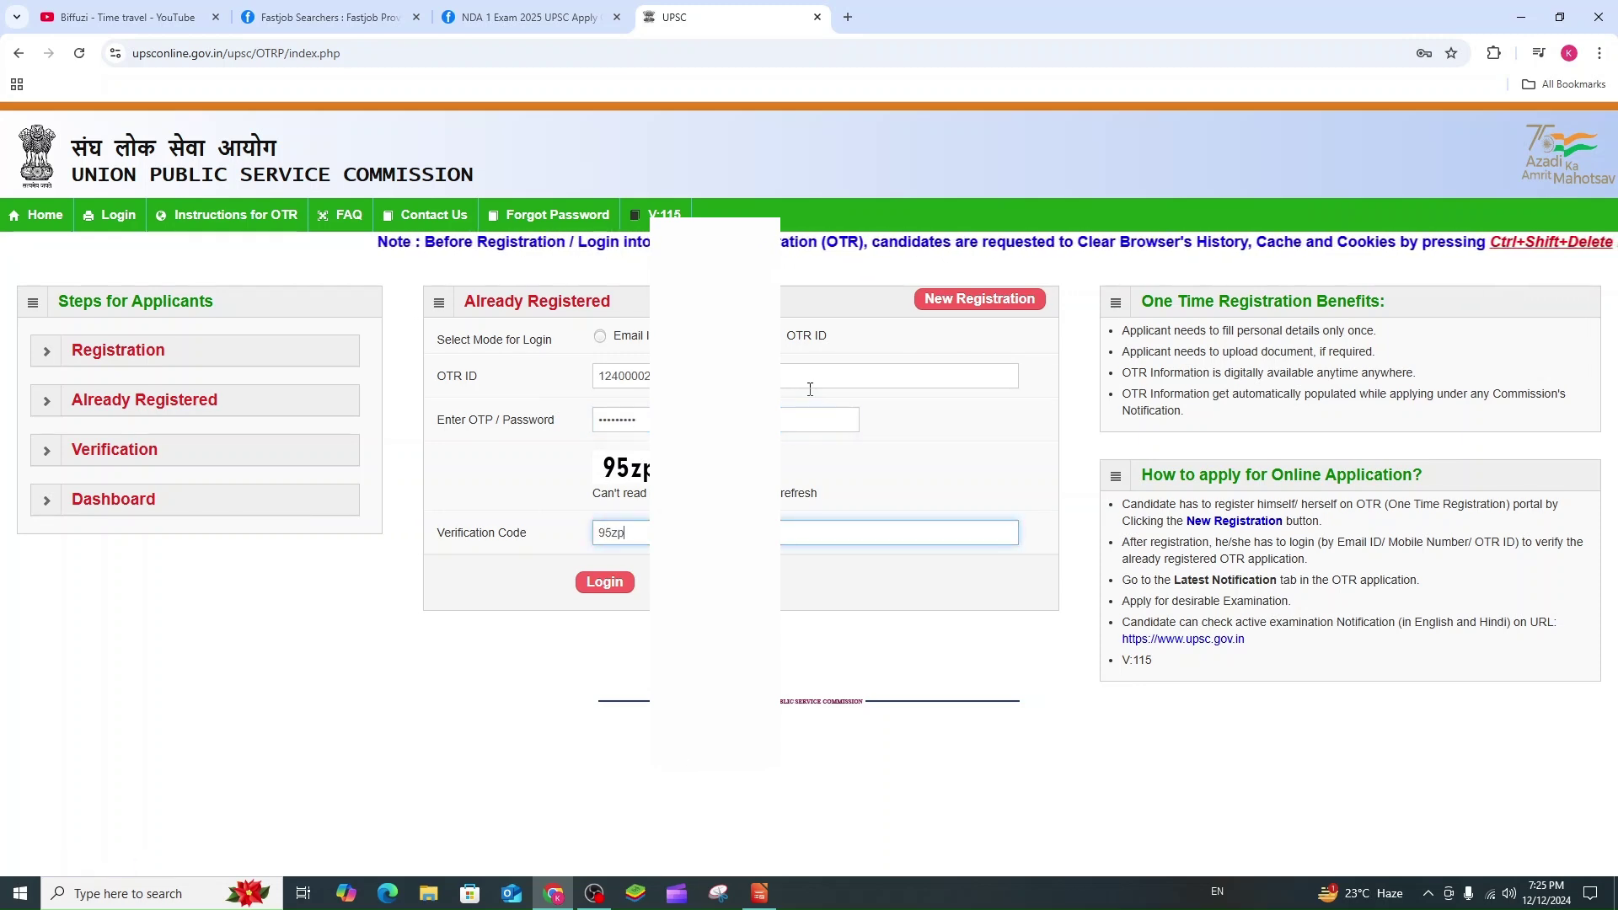
type("cx")
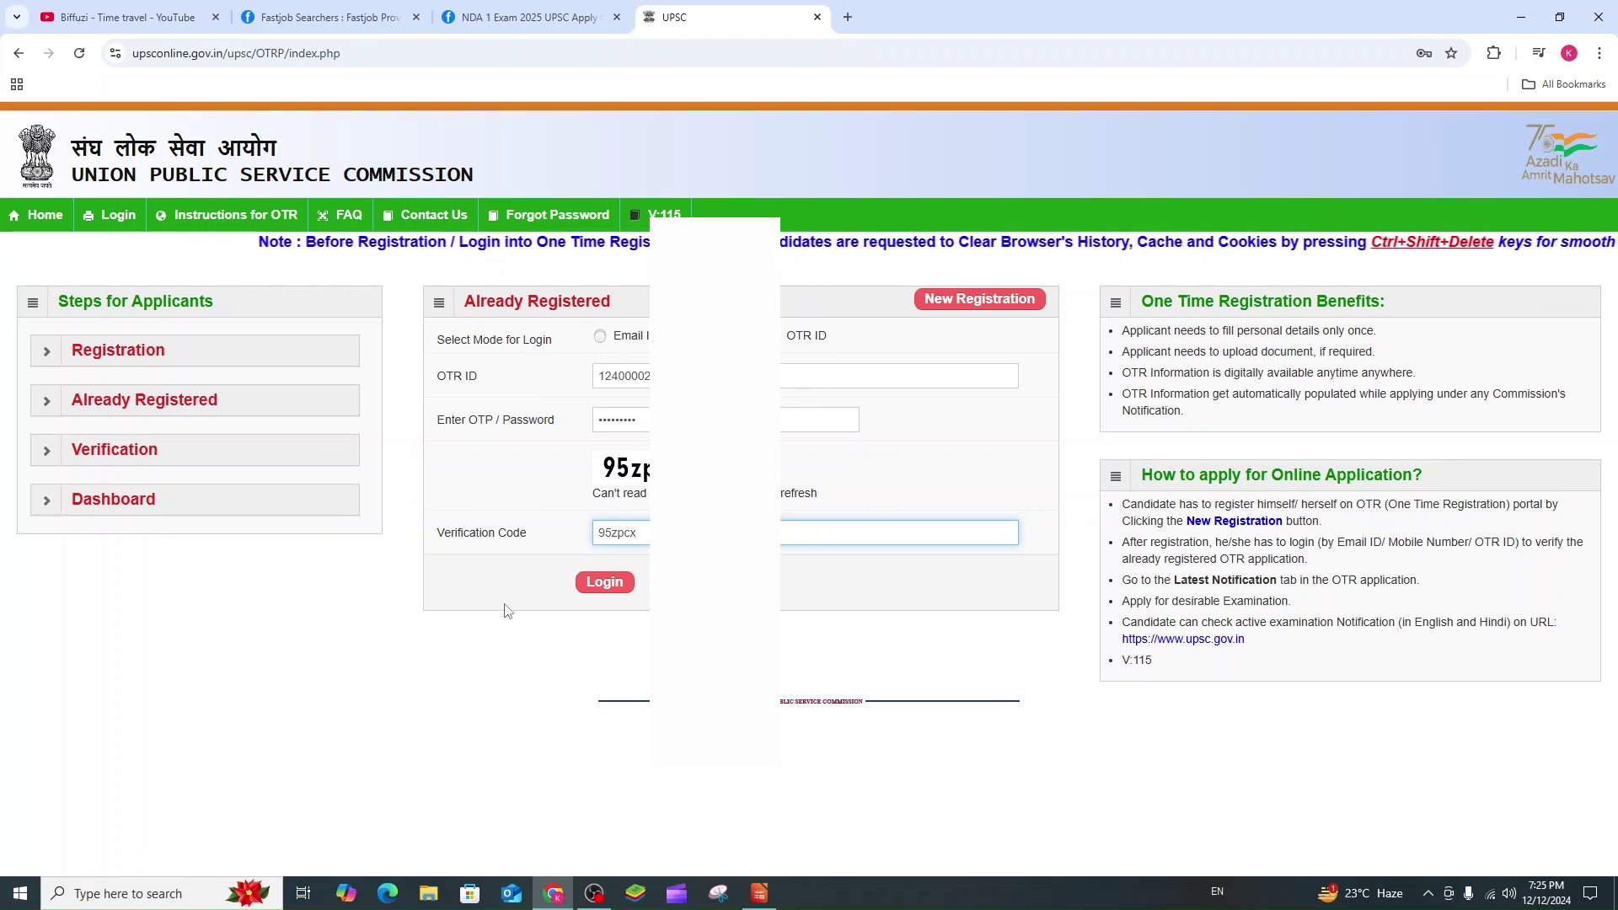
left_click(578, 587)
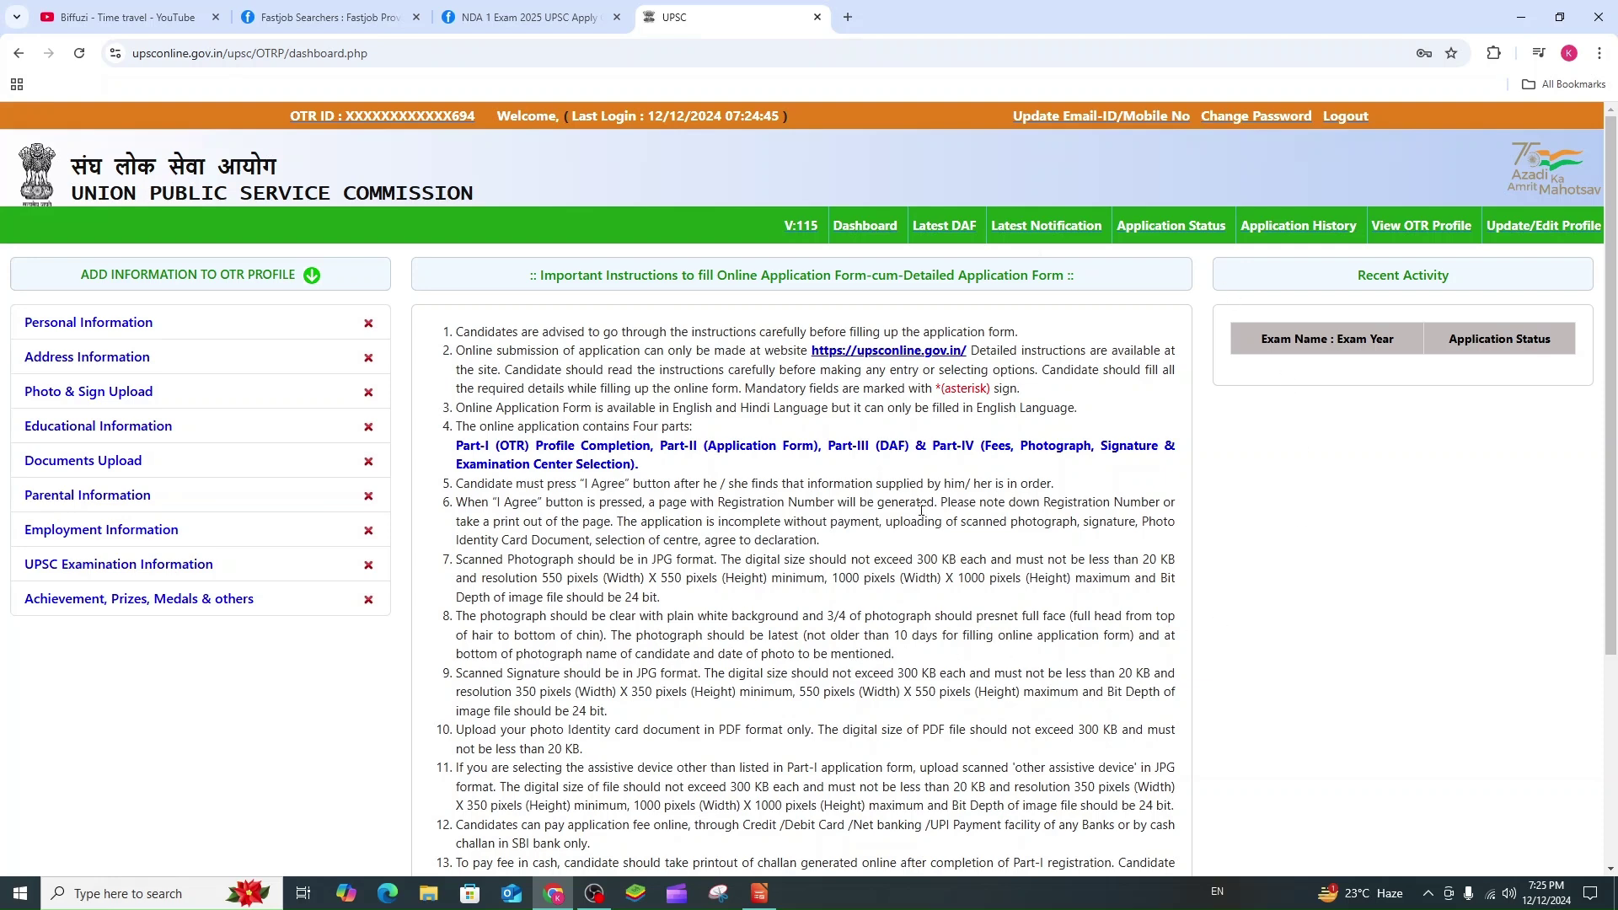
- Open the Personal Information form and set citizenship to Citizen of India
scroll(725, 504, "down", 3)
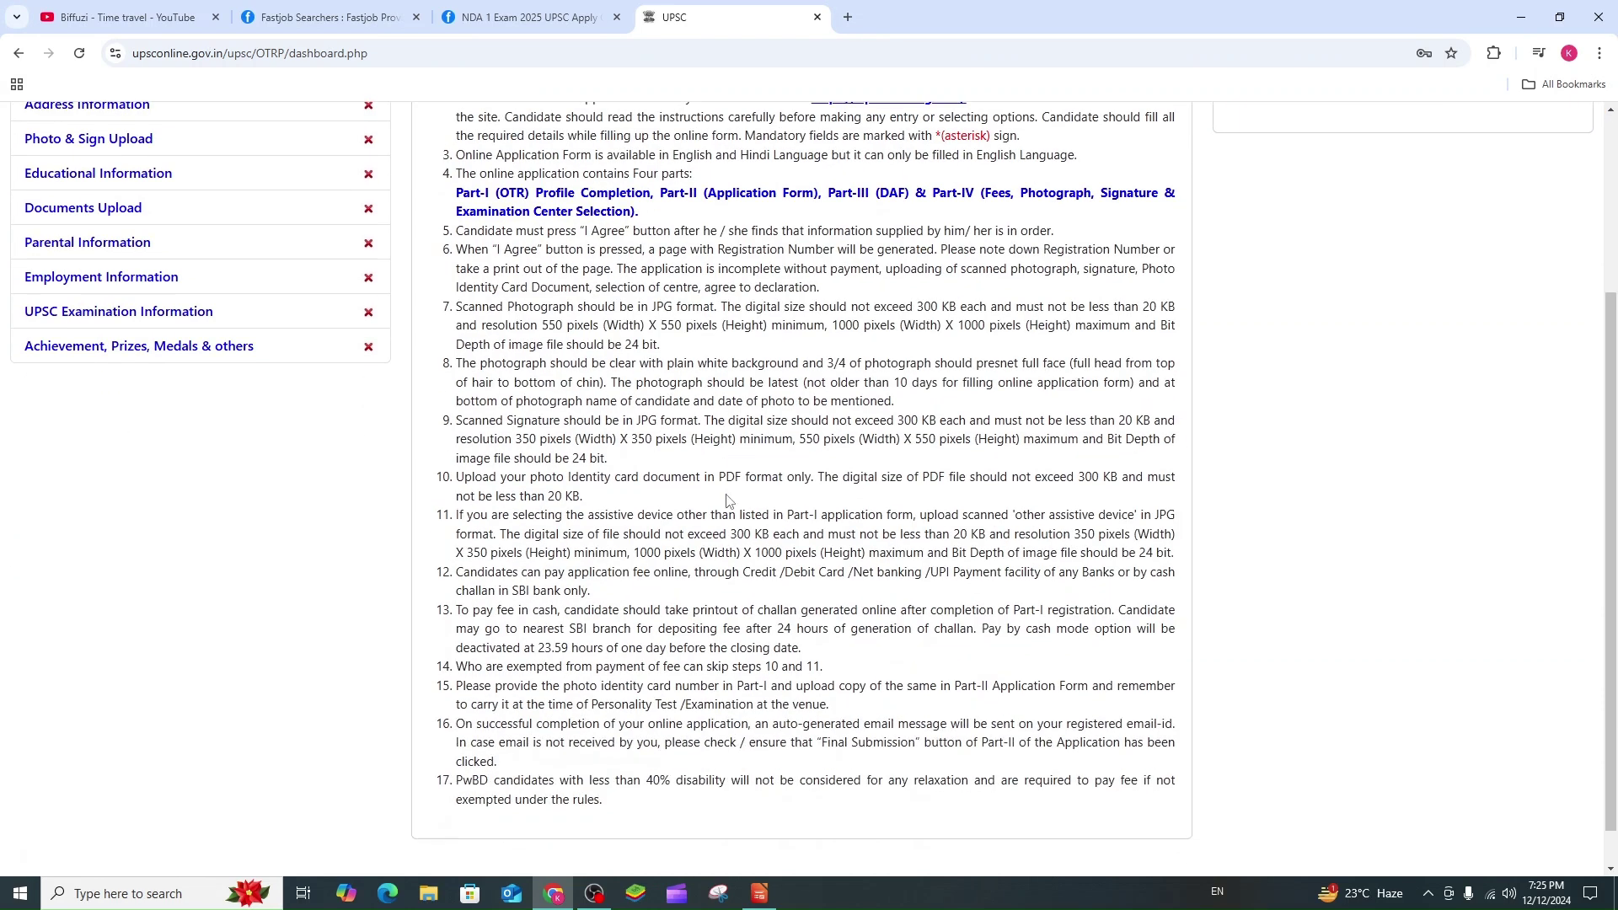
scroll(721, 520, "up", 3)
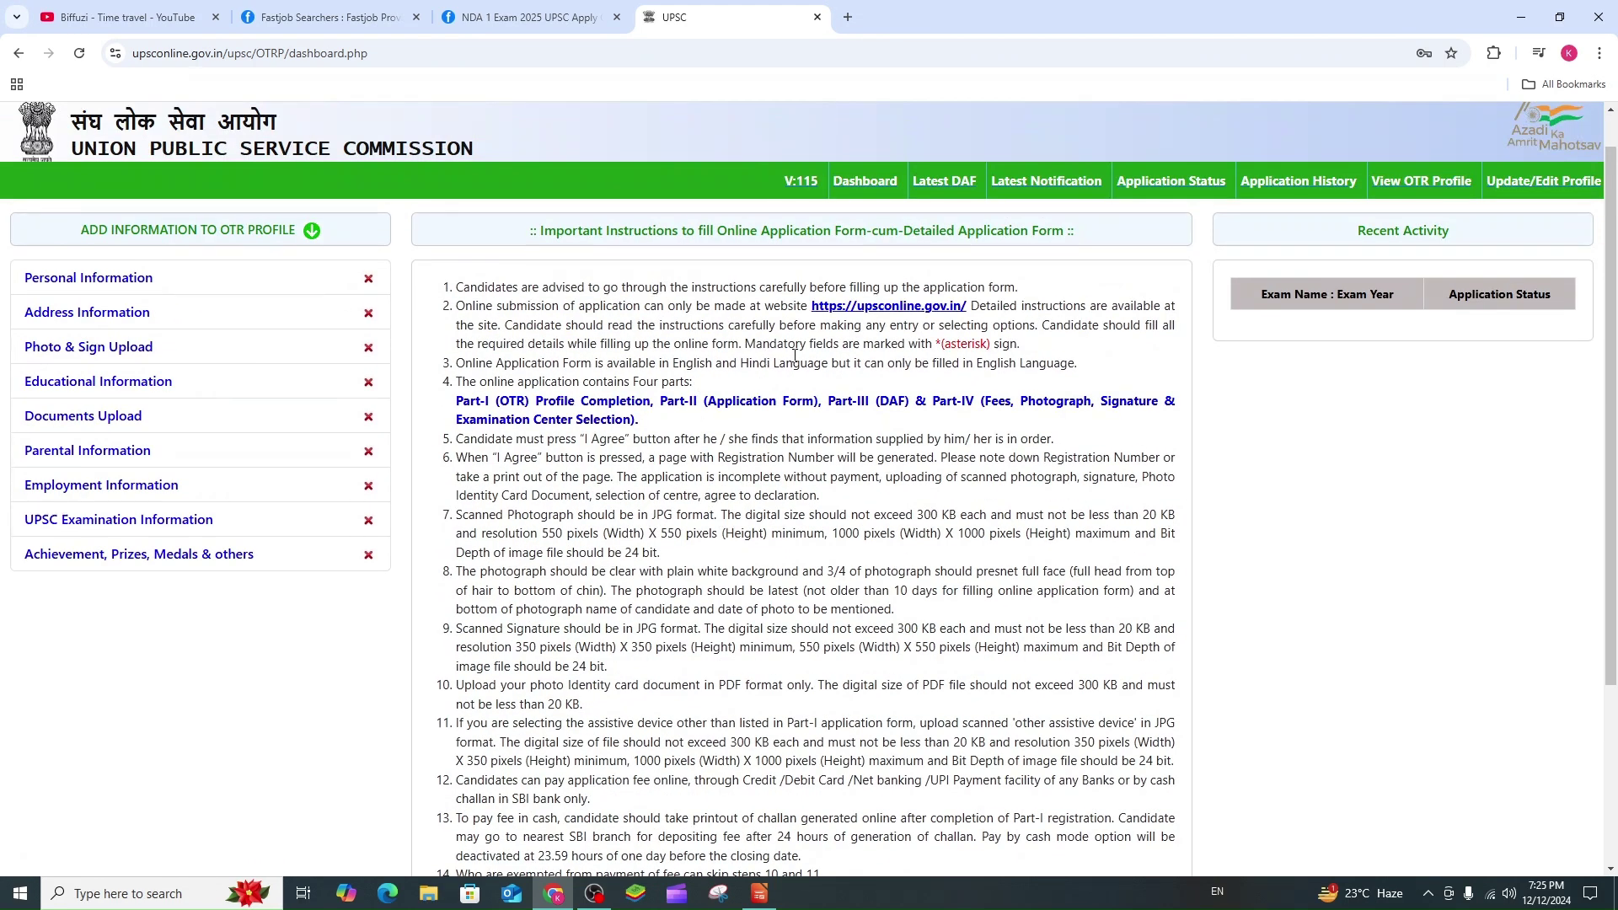
left_click(129, 279)
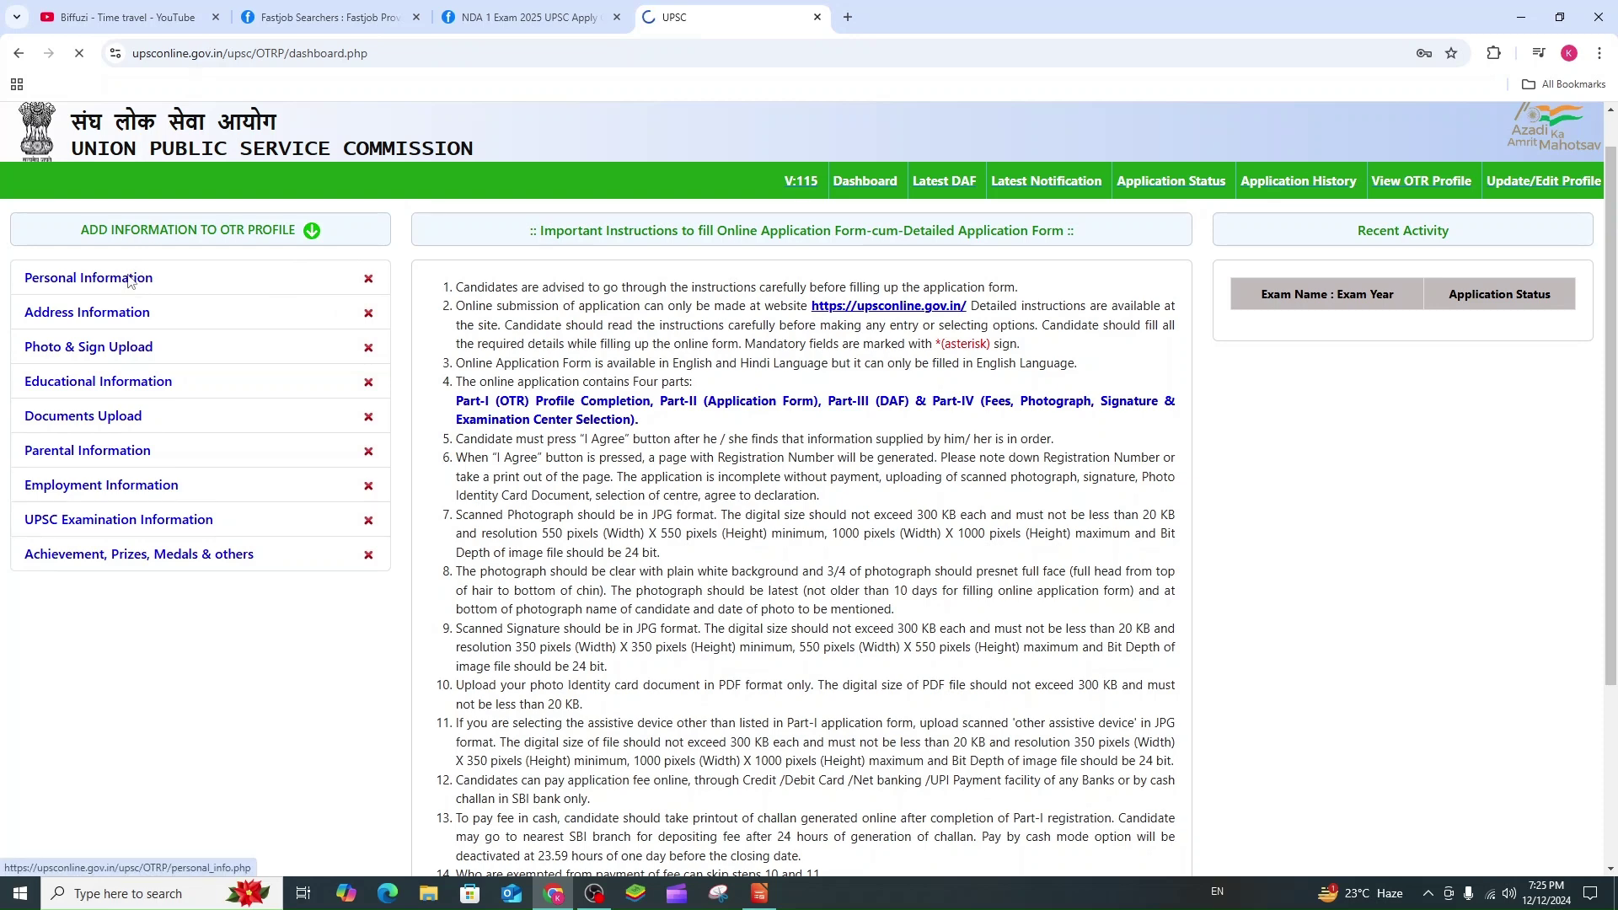
scroll(813, 476, "down", 3)
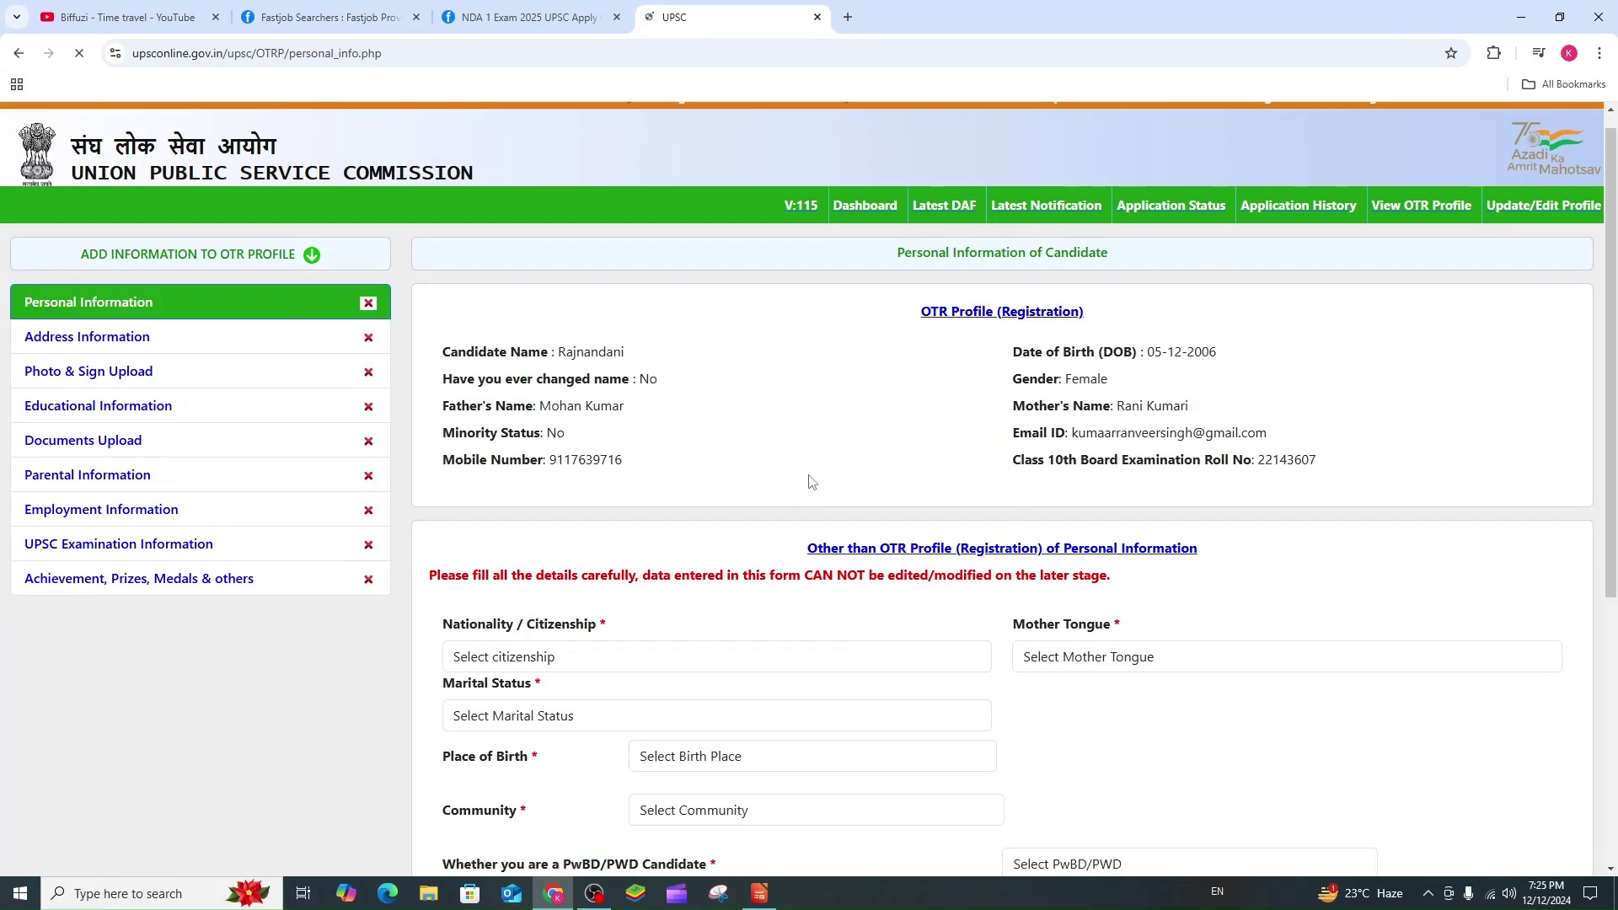
left_click(632, 422)
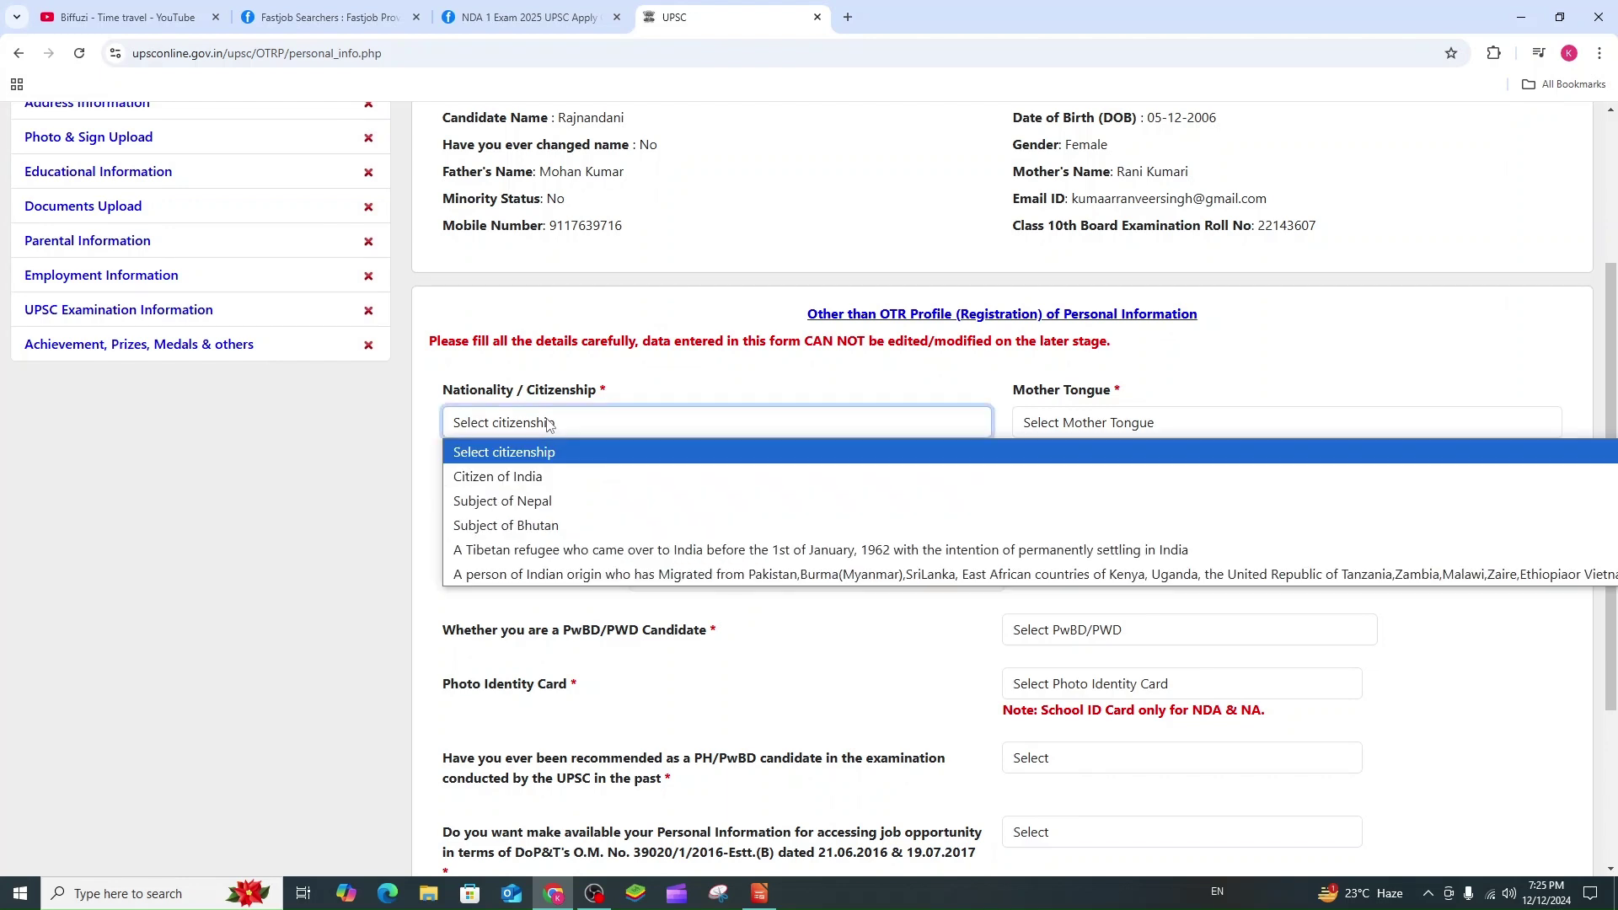
left_click(539, 477)
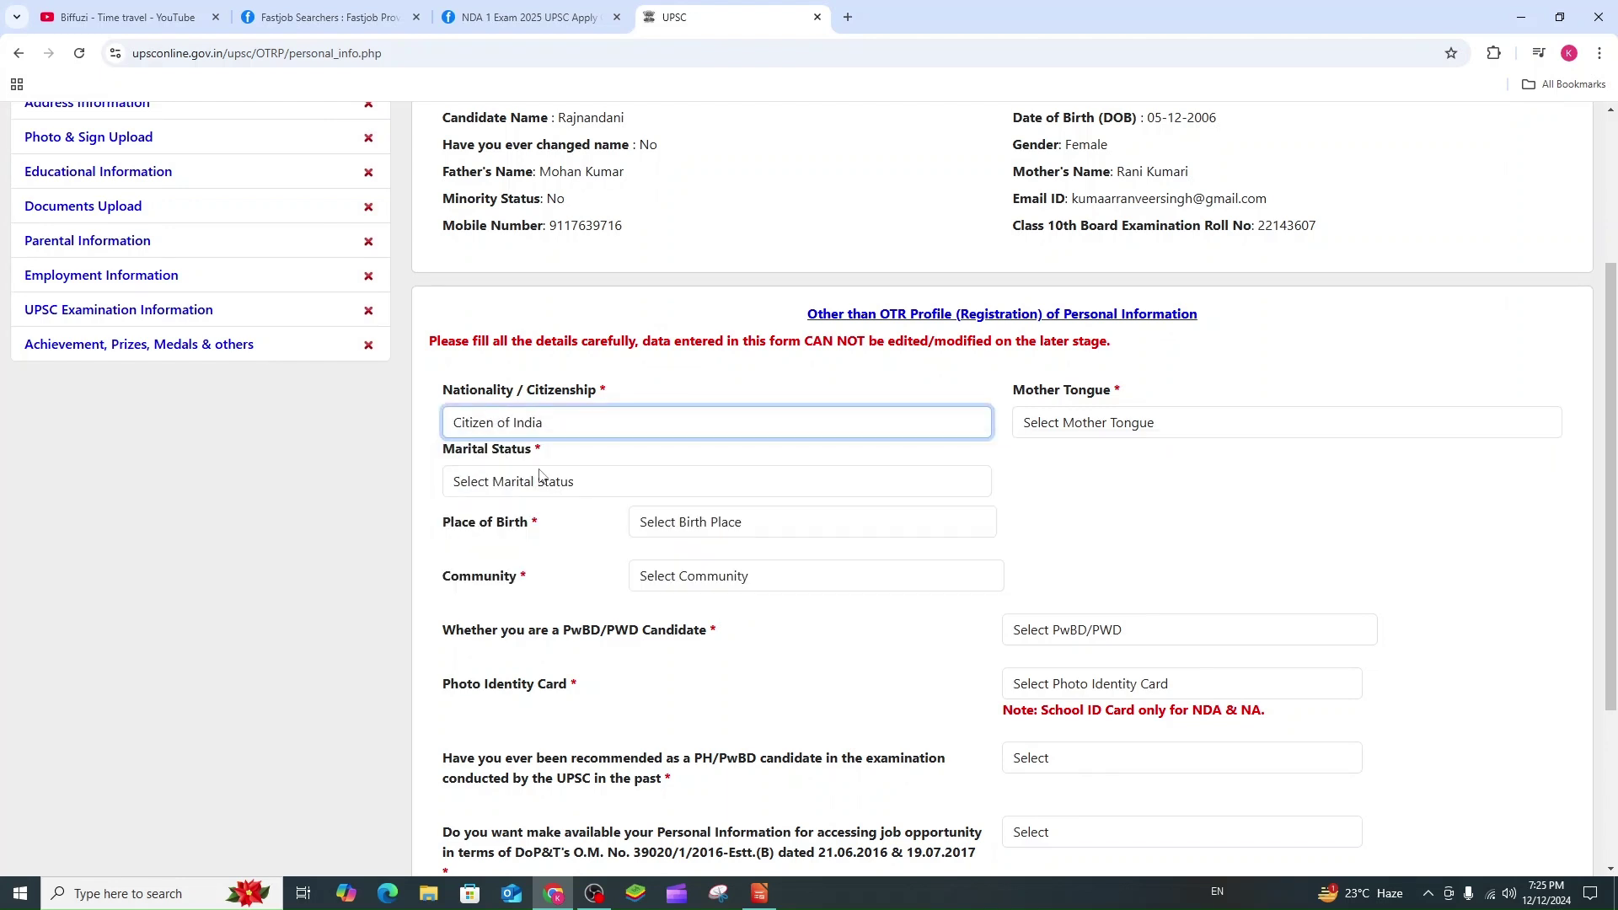
- Set mother tongue to HINDI, marital status to Unmarried and place of birth to India
left_click(1133, 424)
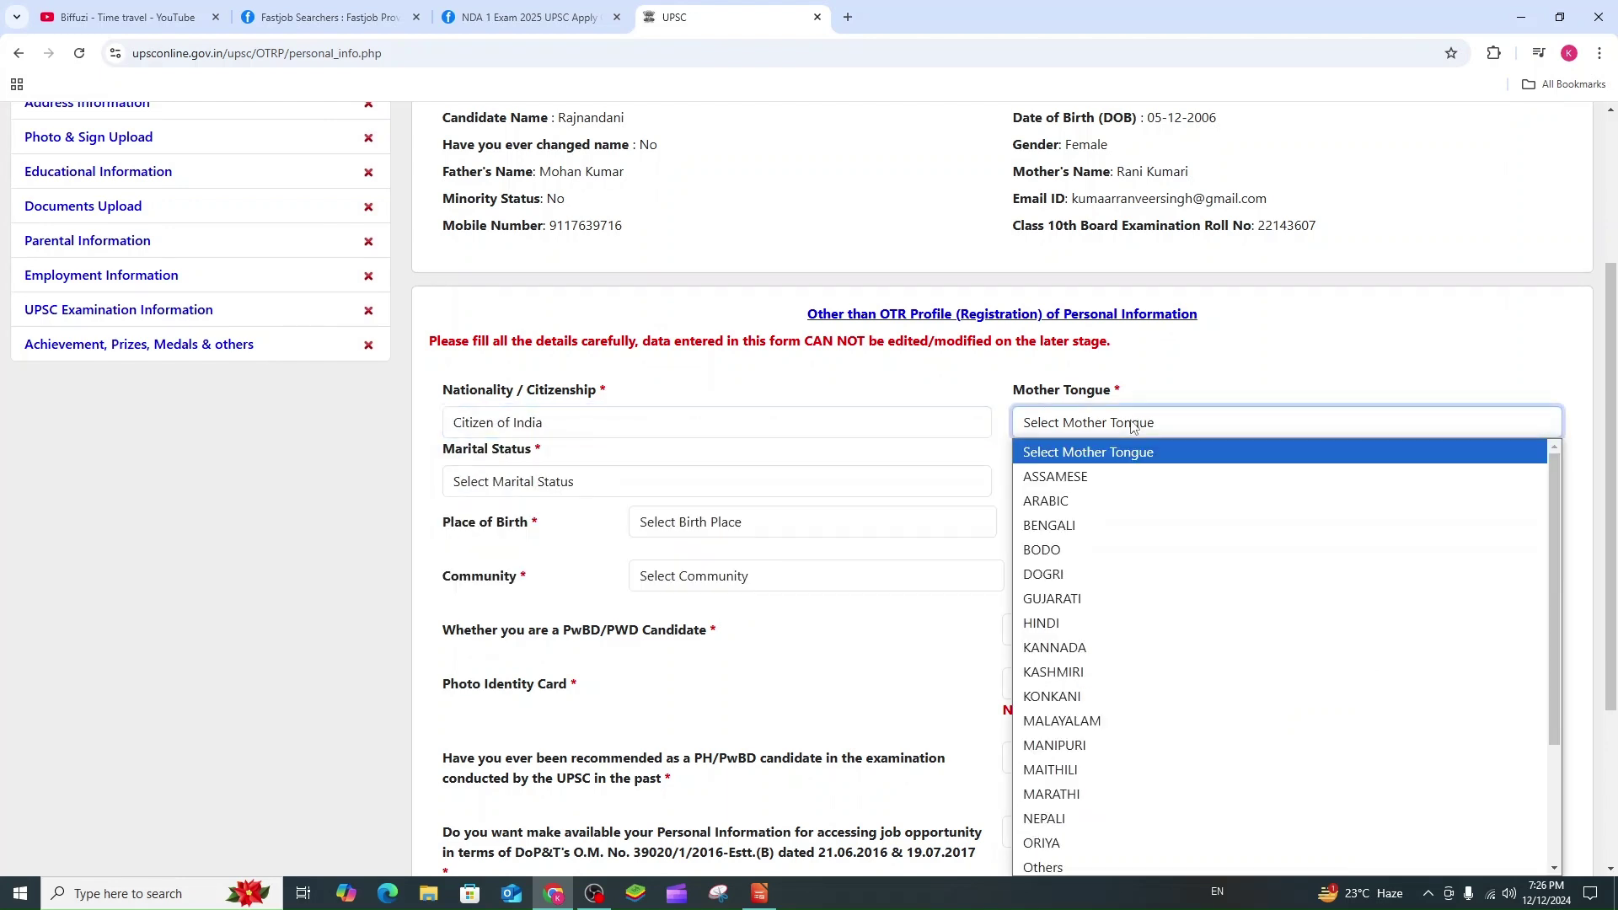
key("h")
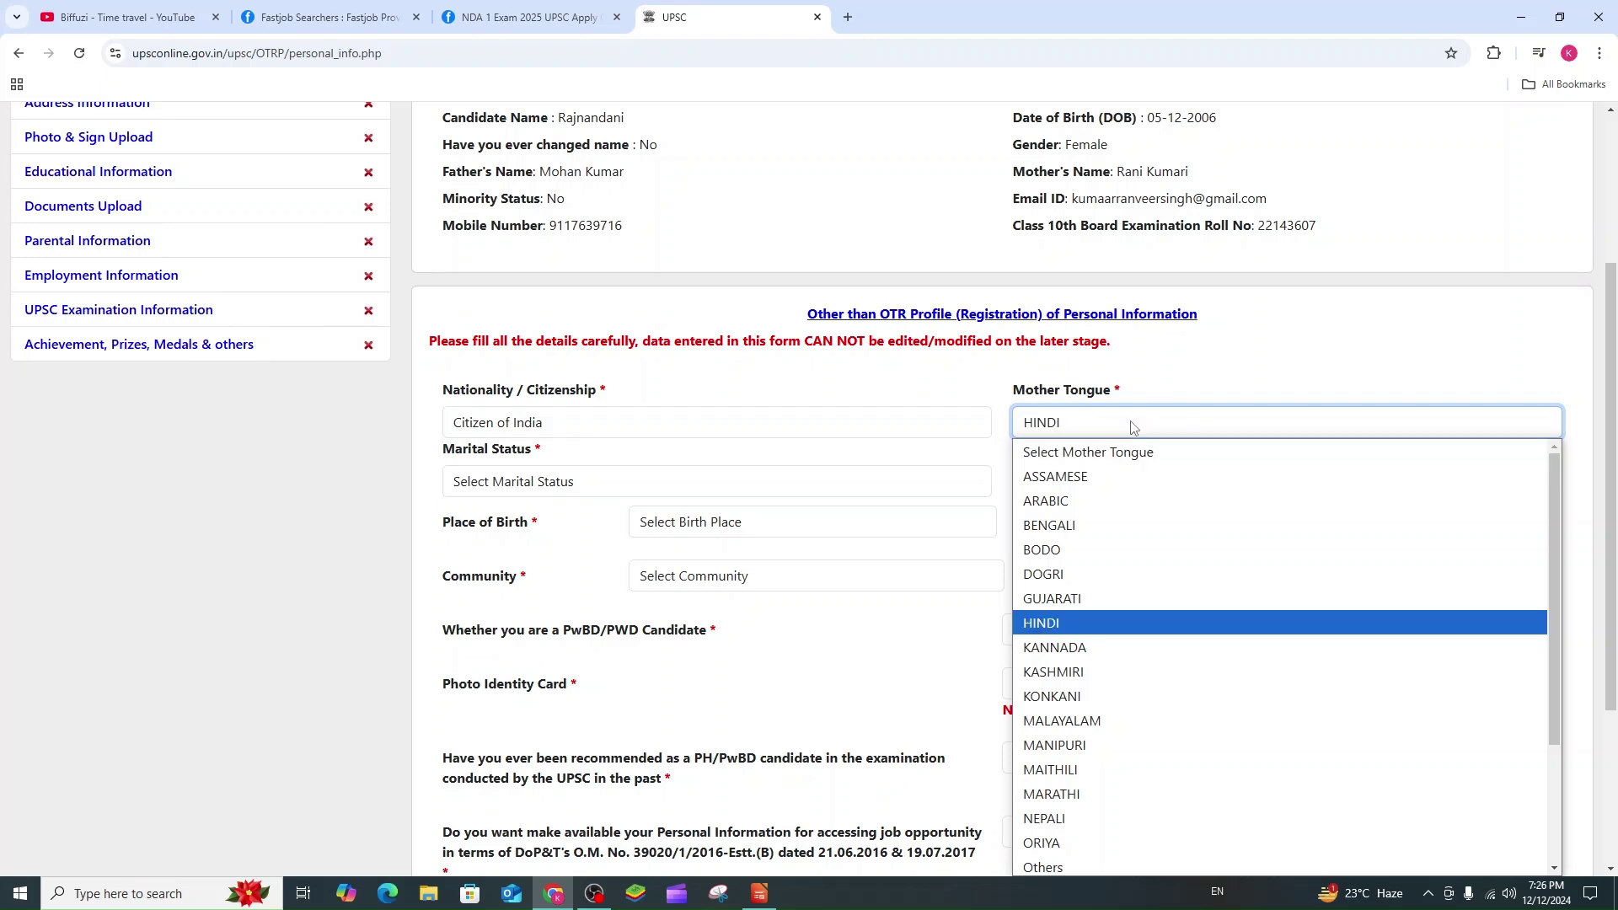
left_click(1131, 426)
left_click(534, 485)
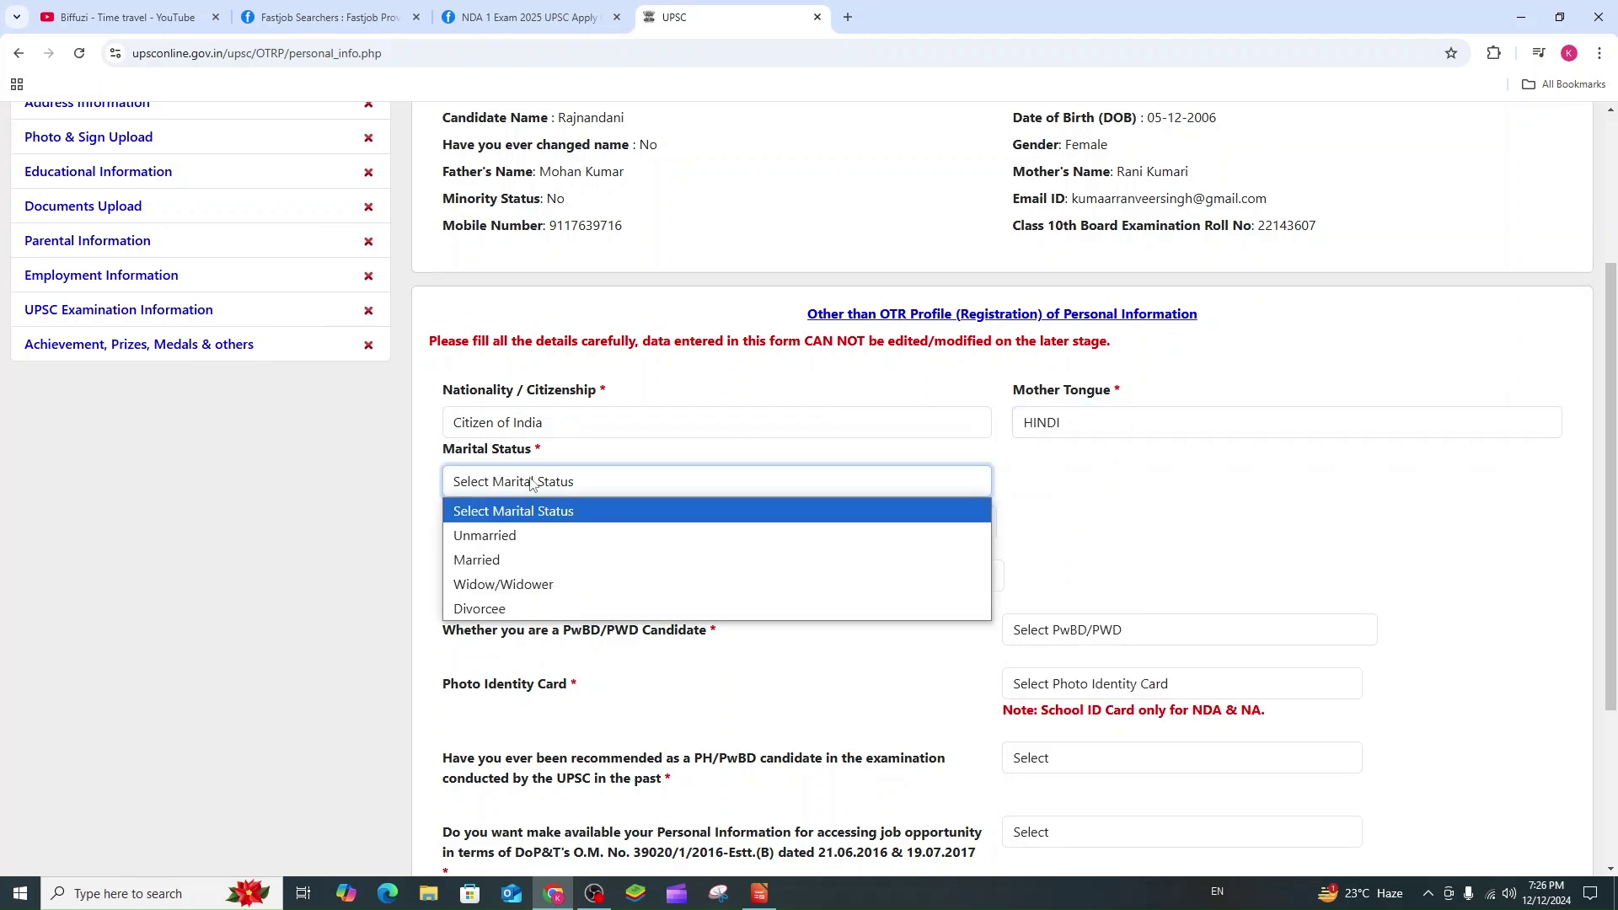
left_click(518, 539)
left_click(739, 522)
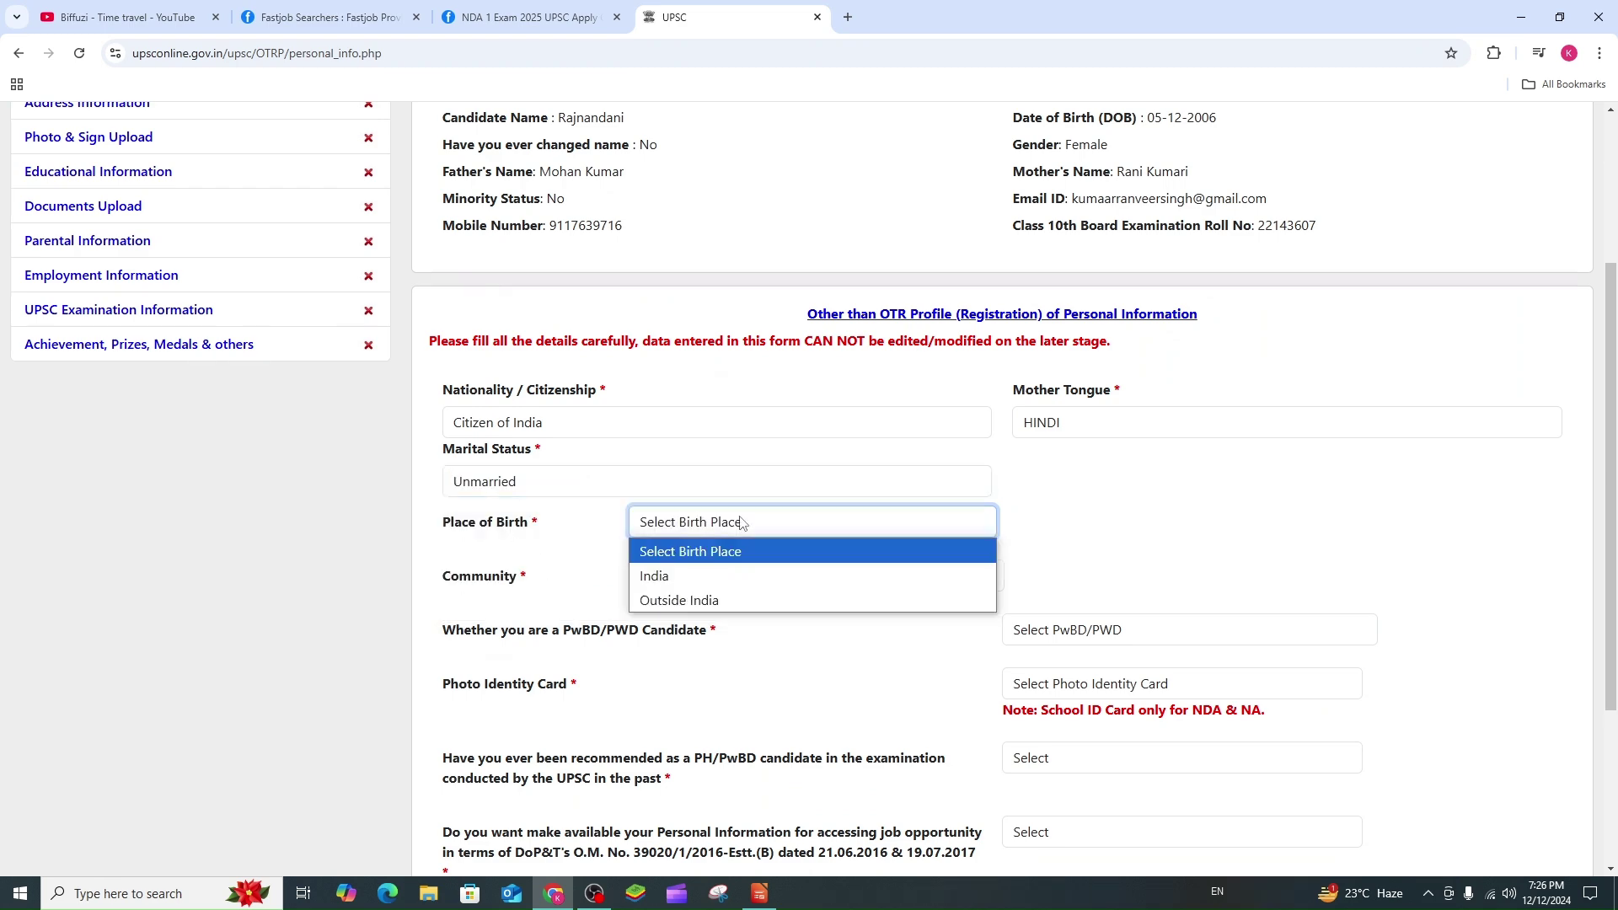
left_click(703, 577)
- Set the birth state to Bihar and go through the post office, city, district and pin code fields
scroll(704, 581, "down", 2)
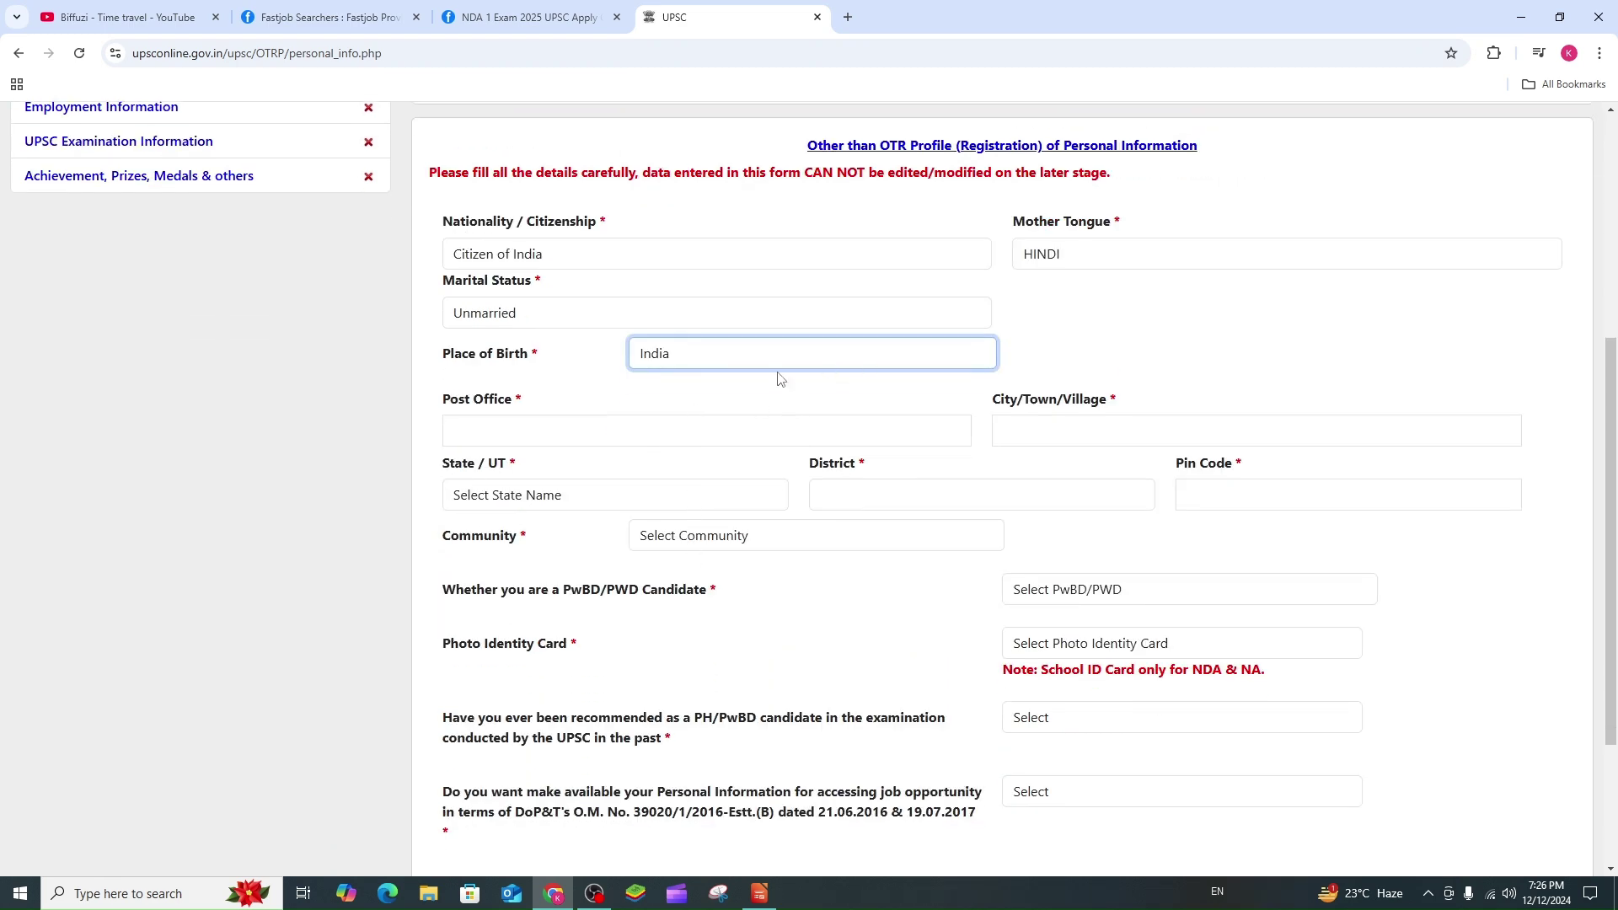
left_click(567, 427)
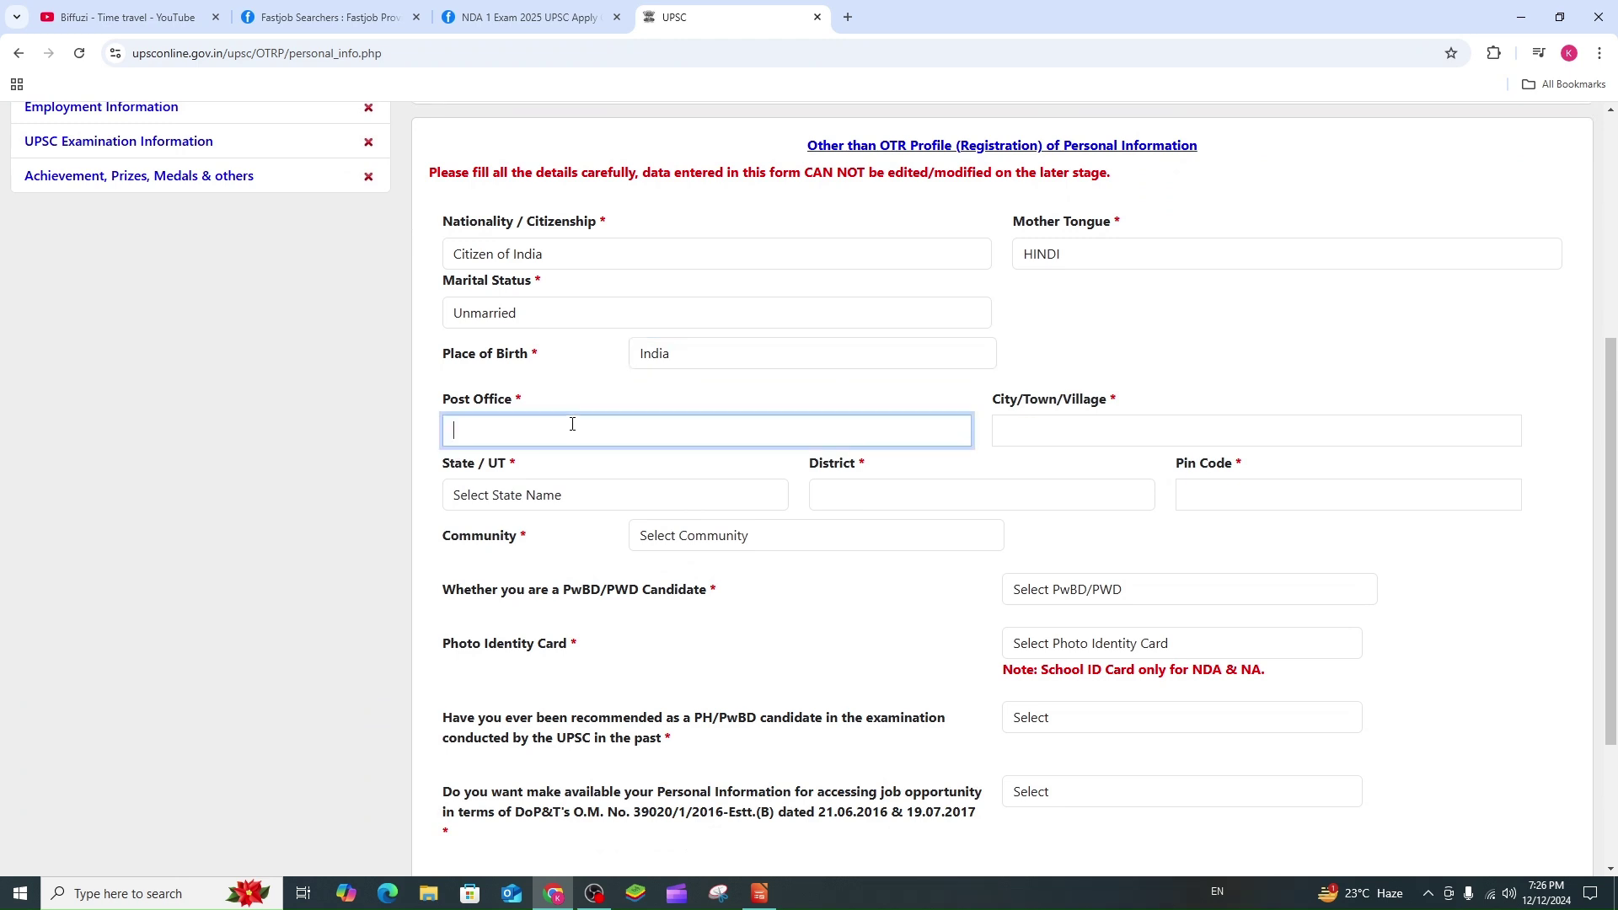
left_click(1109, 423)
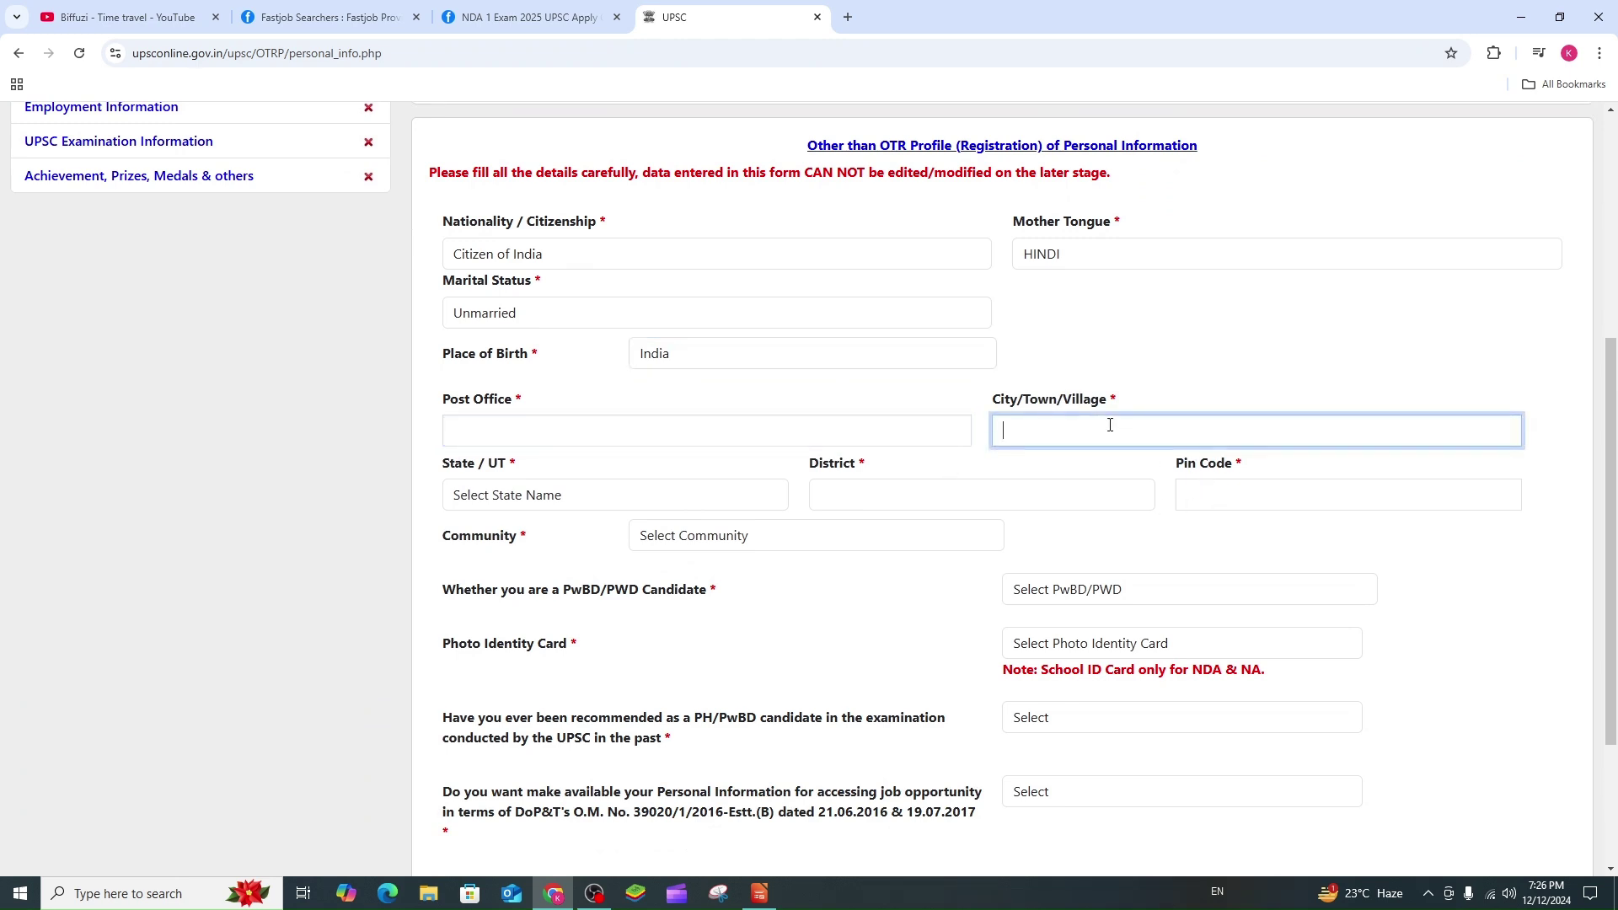
left_click(628, 497)
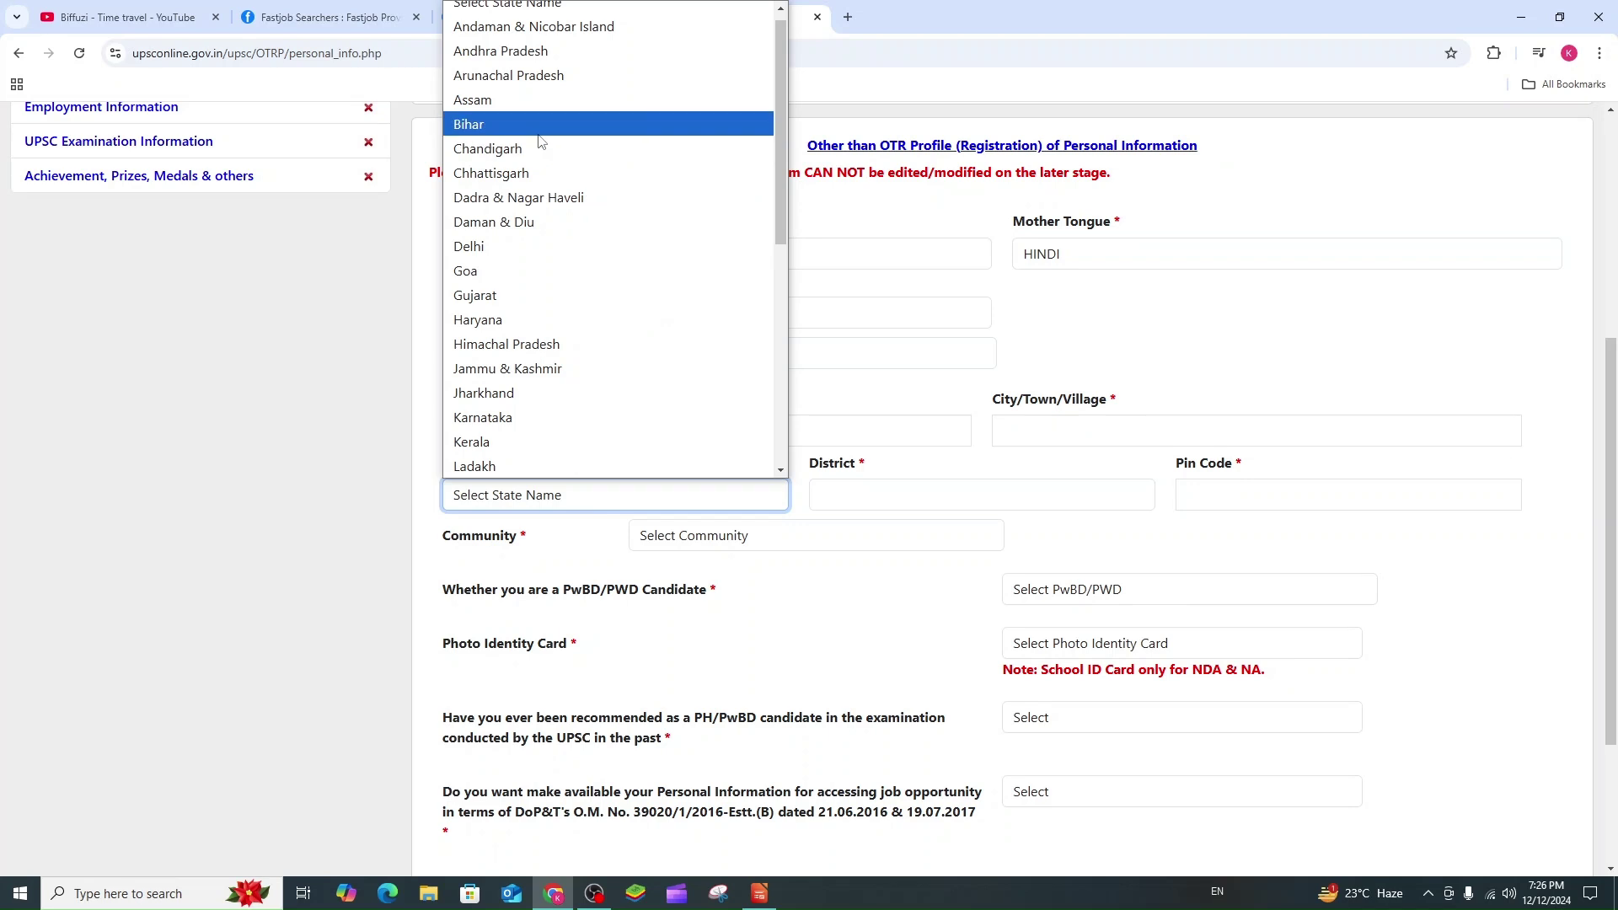
left_click(539, 120)
left_click(933, 491)
left_click(1289, 495)
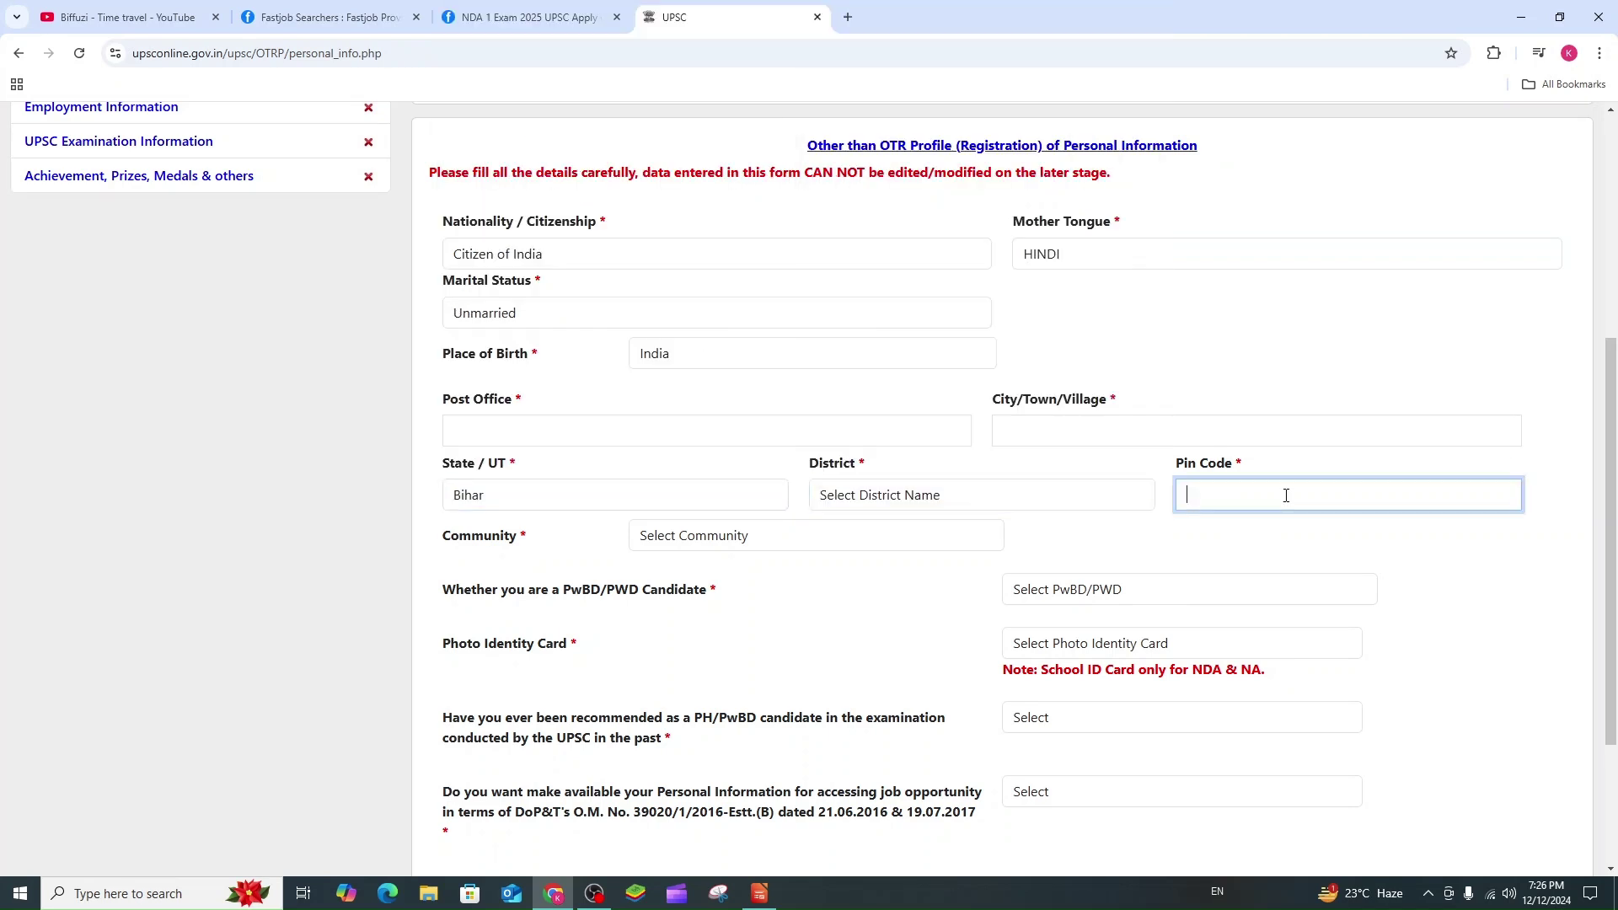
scroll(984, 563, "down", 2)
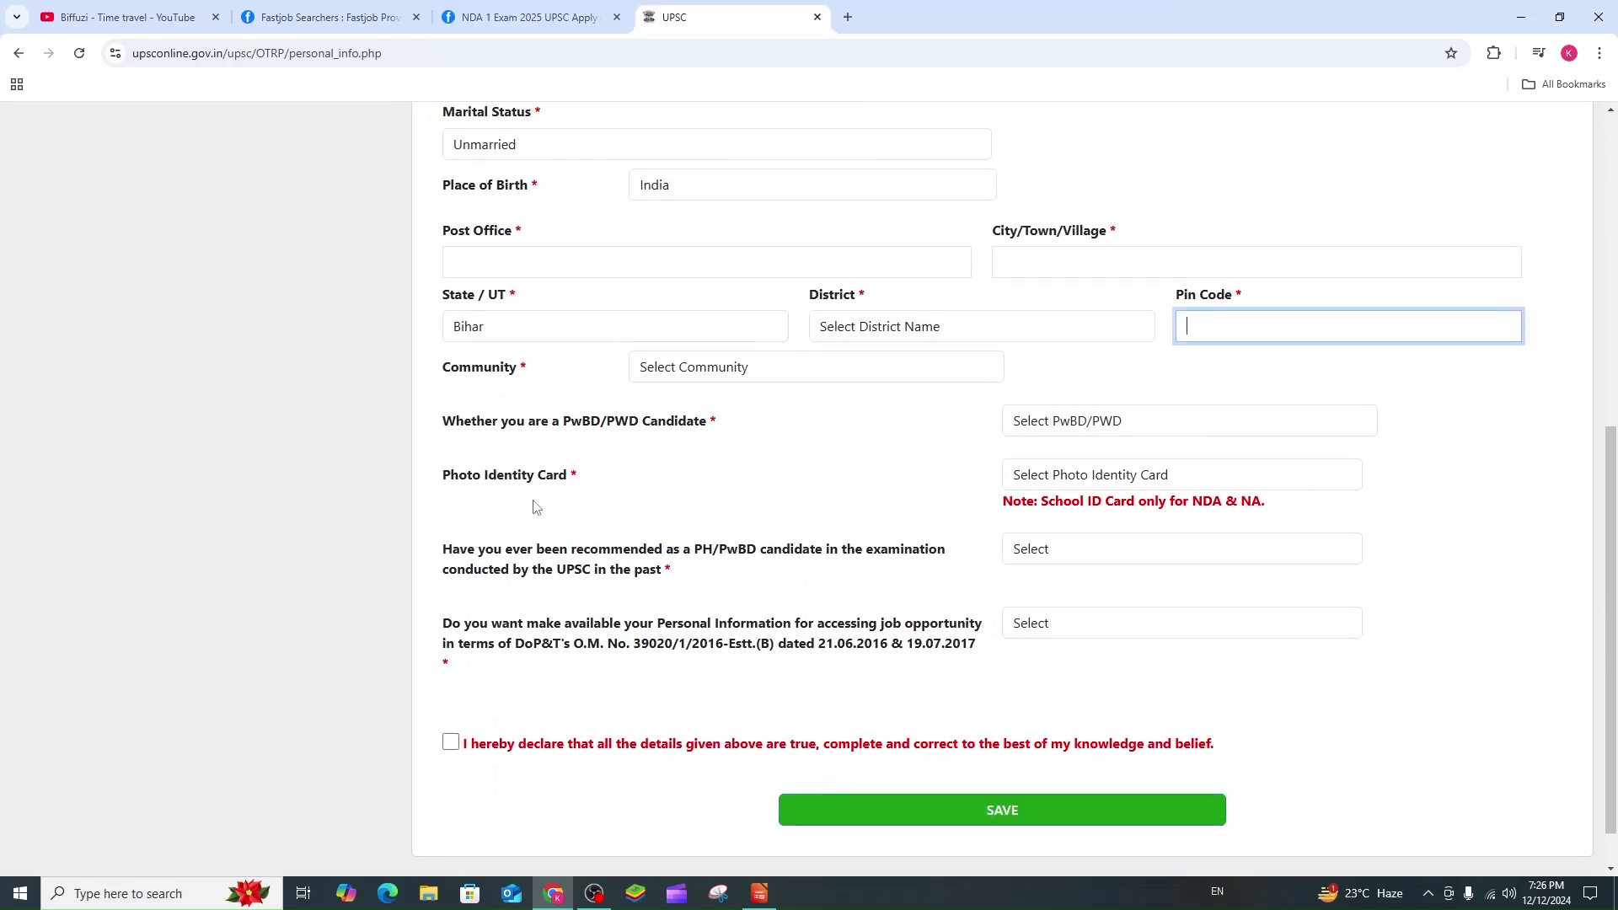
left_click(1063, 426)
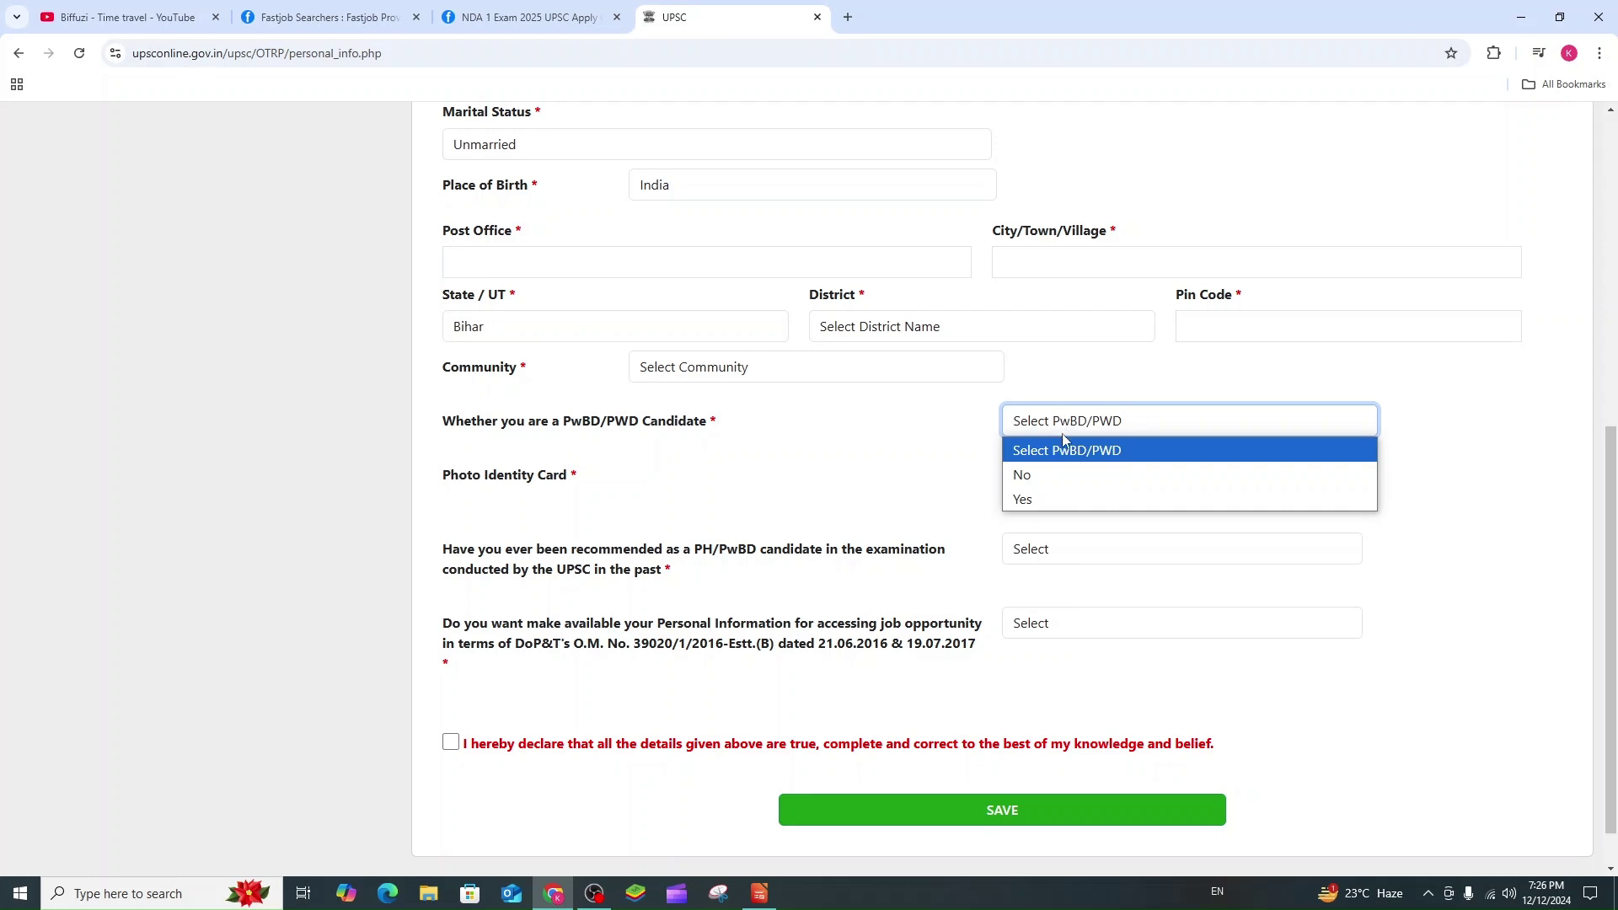
- Answer Yes to being a PwBD/PWD candidate and Yes to disability of 40% or above
left_click(1045, 500)
left_click(1059, 424)
left_click(1045, 487)
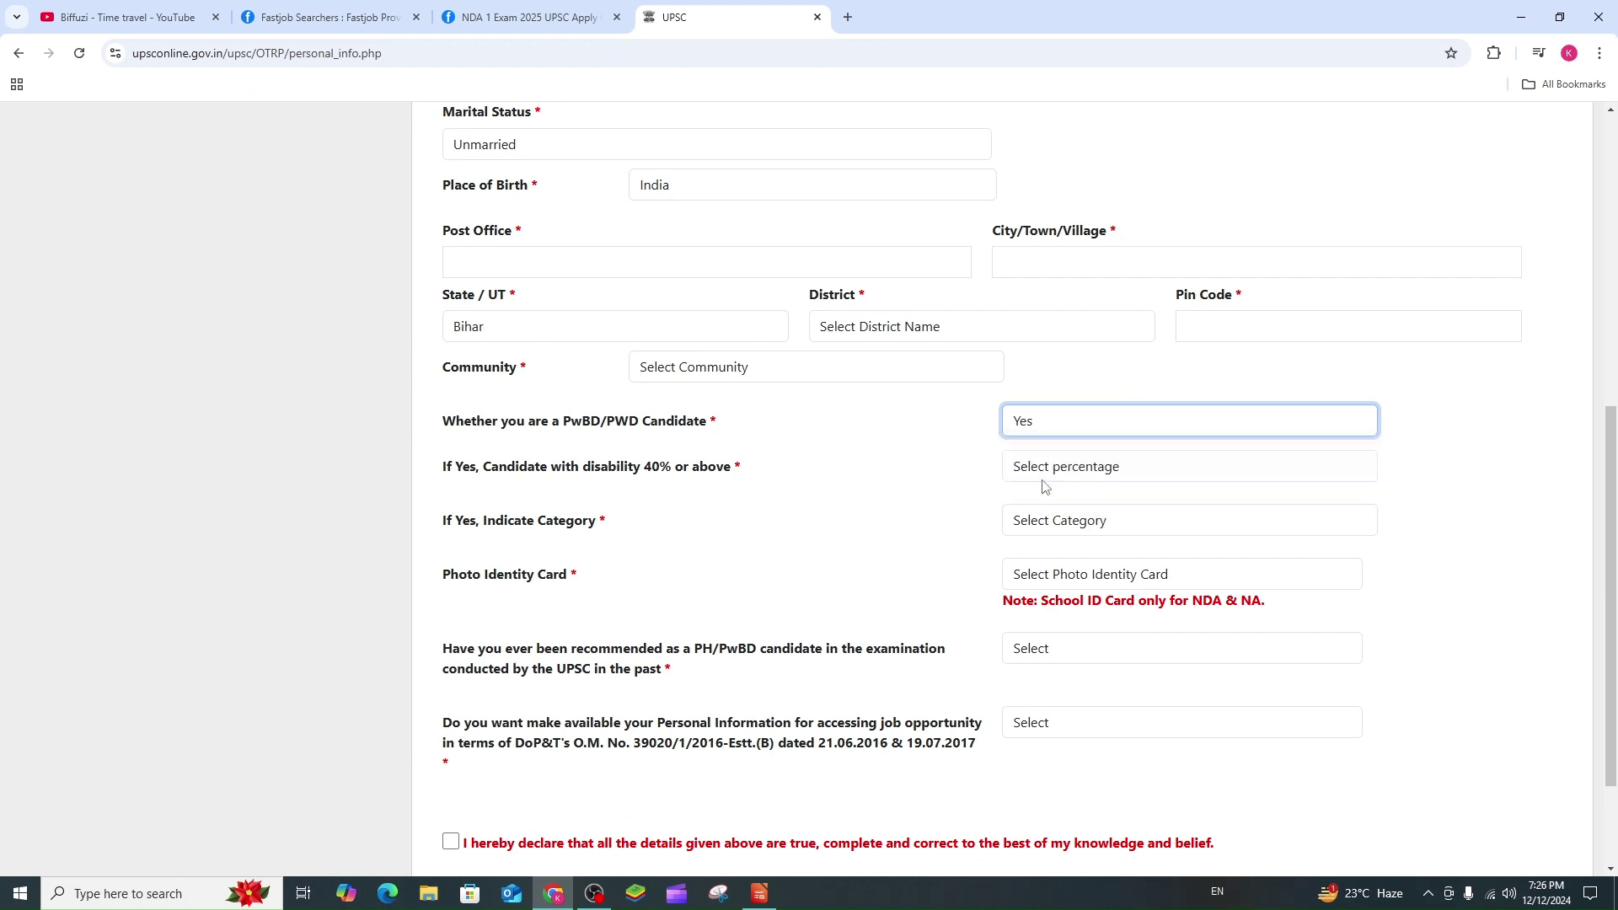
left_click(1049, 423)
left_click(1045, 499)
left_click(1065, 473)
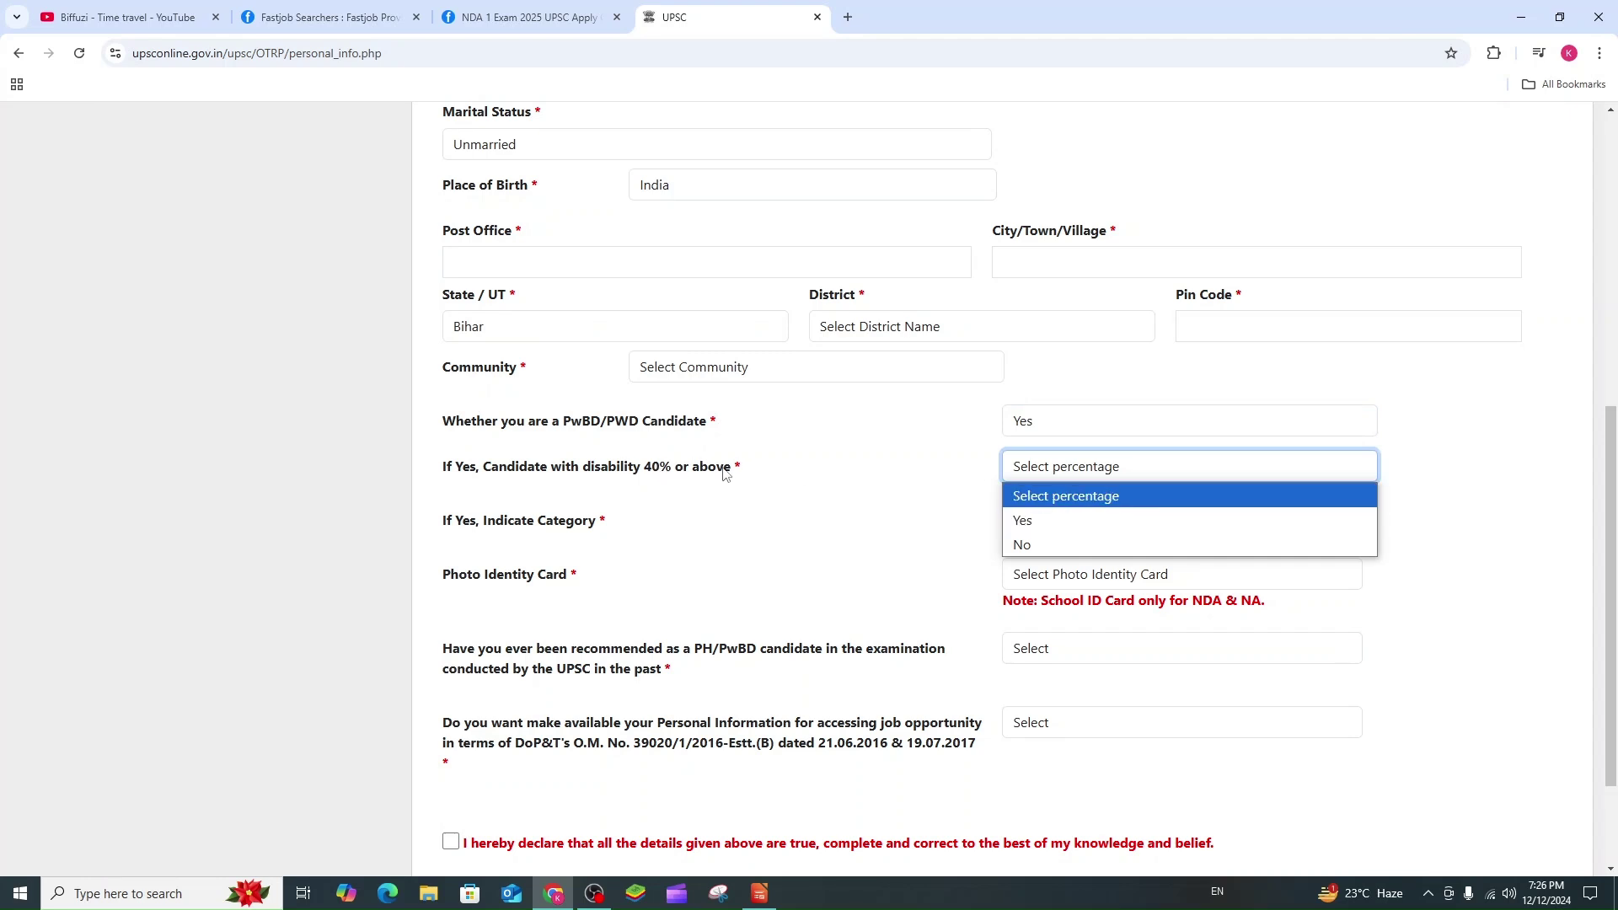
left_click(1034, 522)
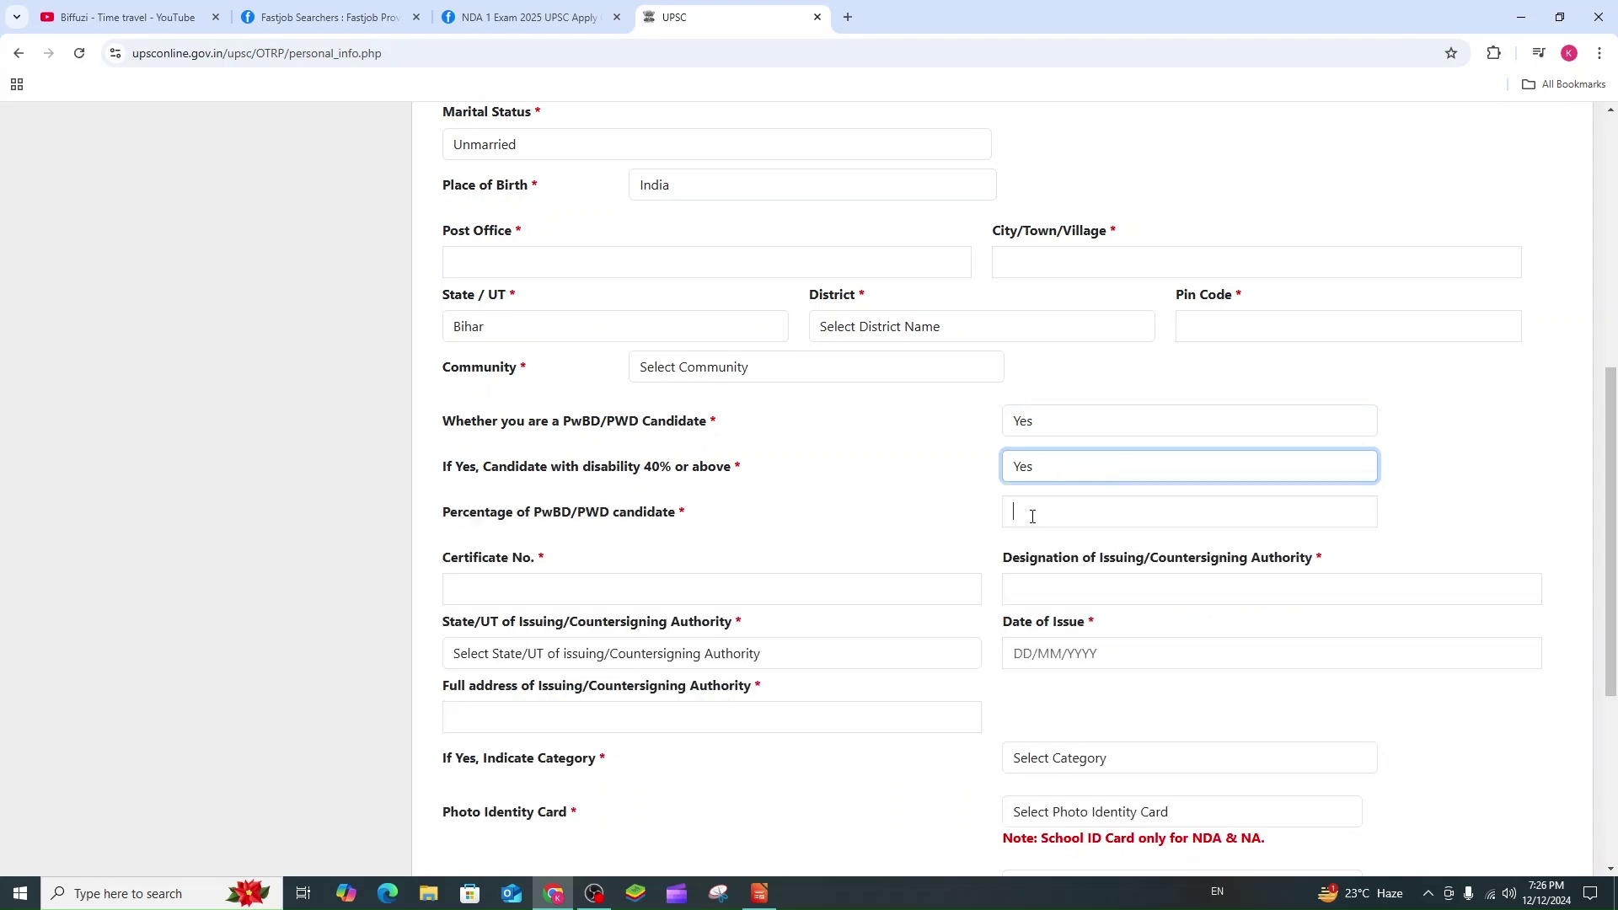
- Look over the disability percentage and certificate fields, then change the PwBD/PWD answer to No
left_click(1032, 515)
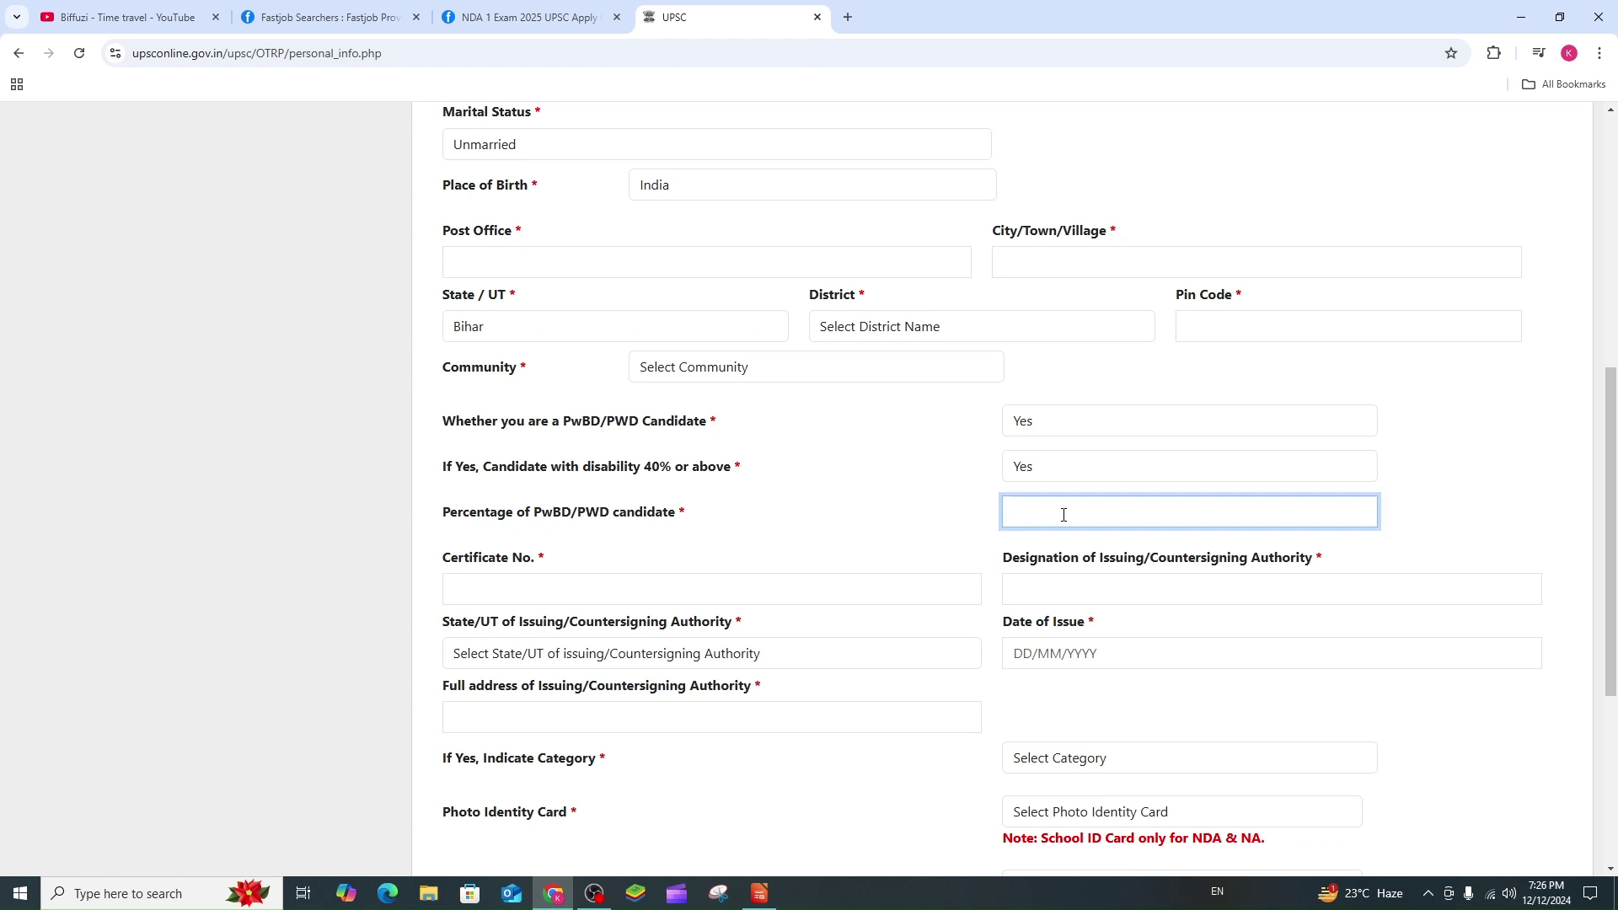
left_click(863, 583)
scroll(904, 574, "down", 1)
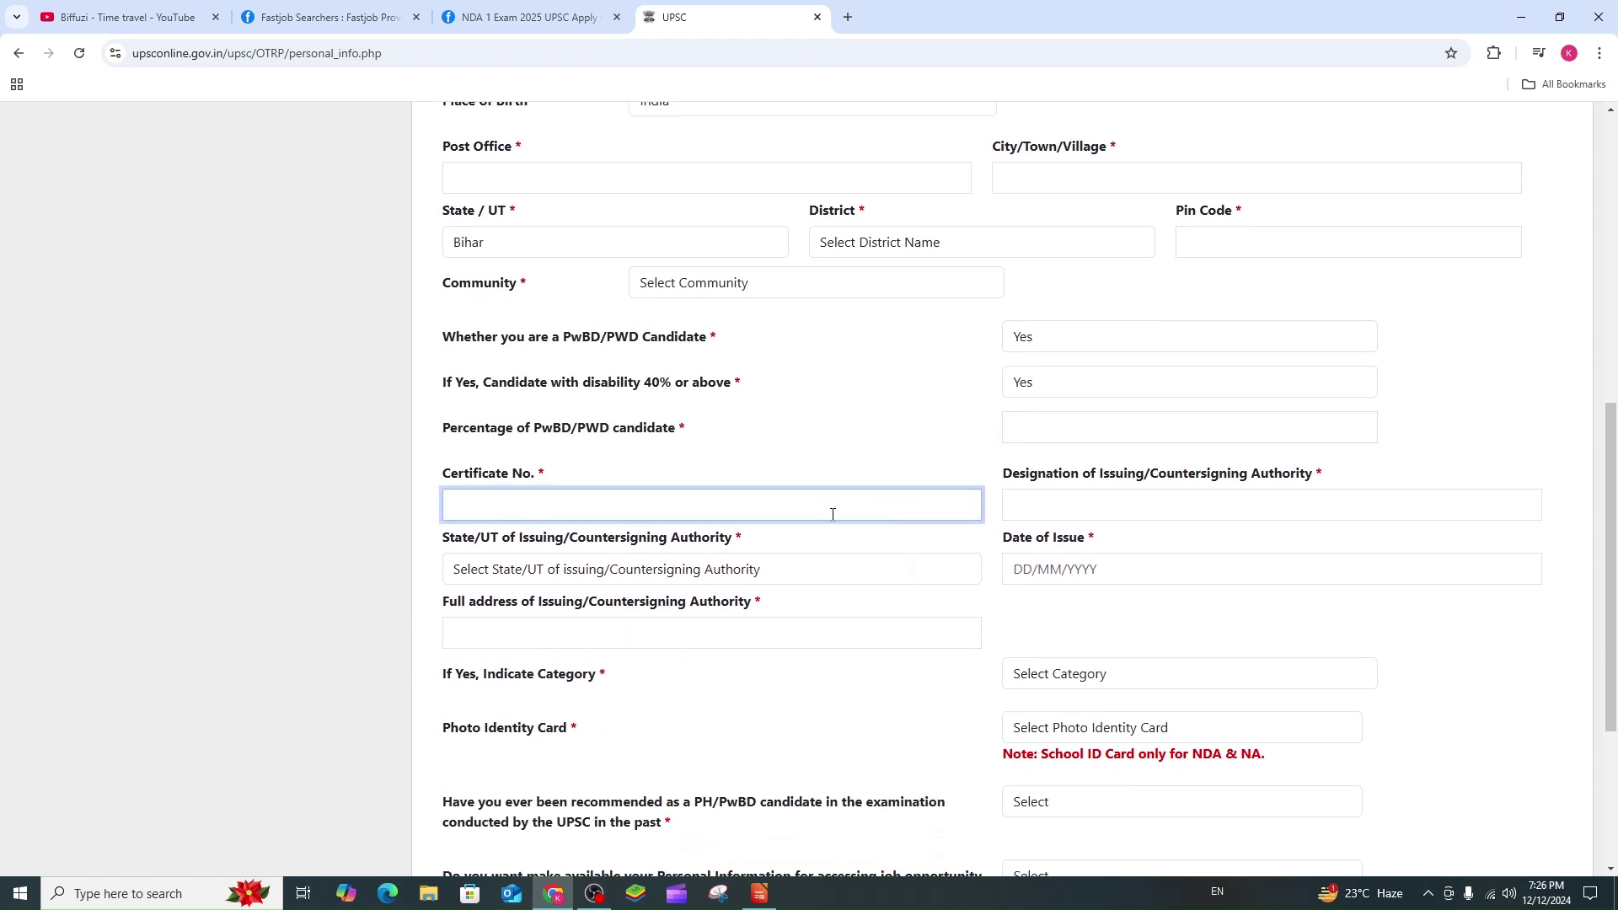
left_click(1023, 348)
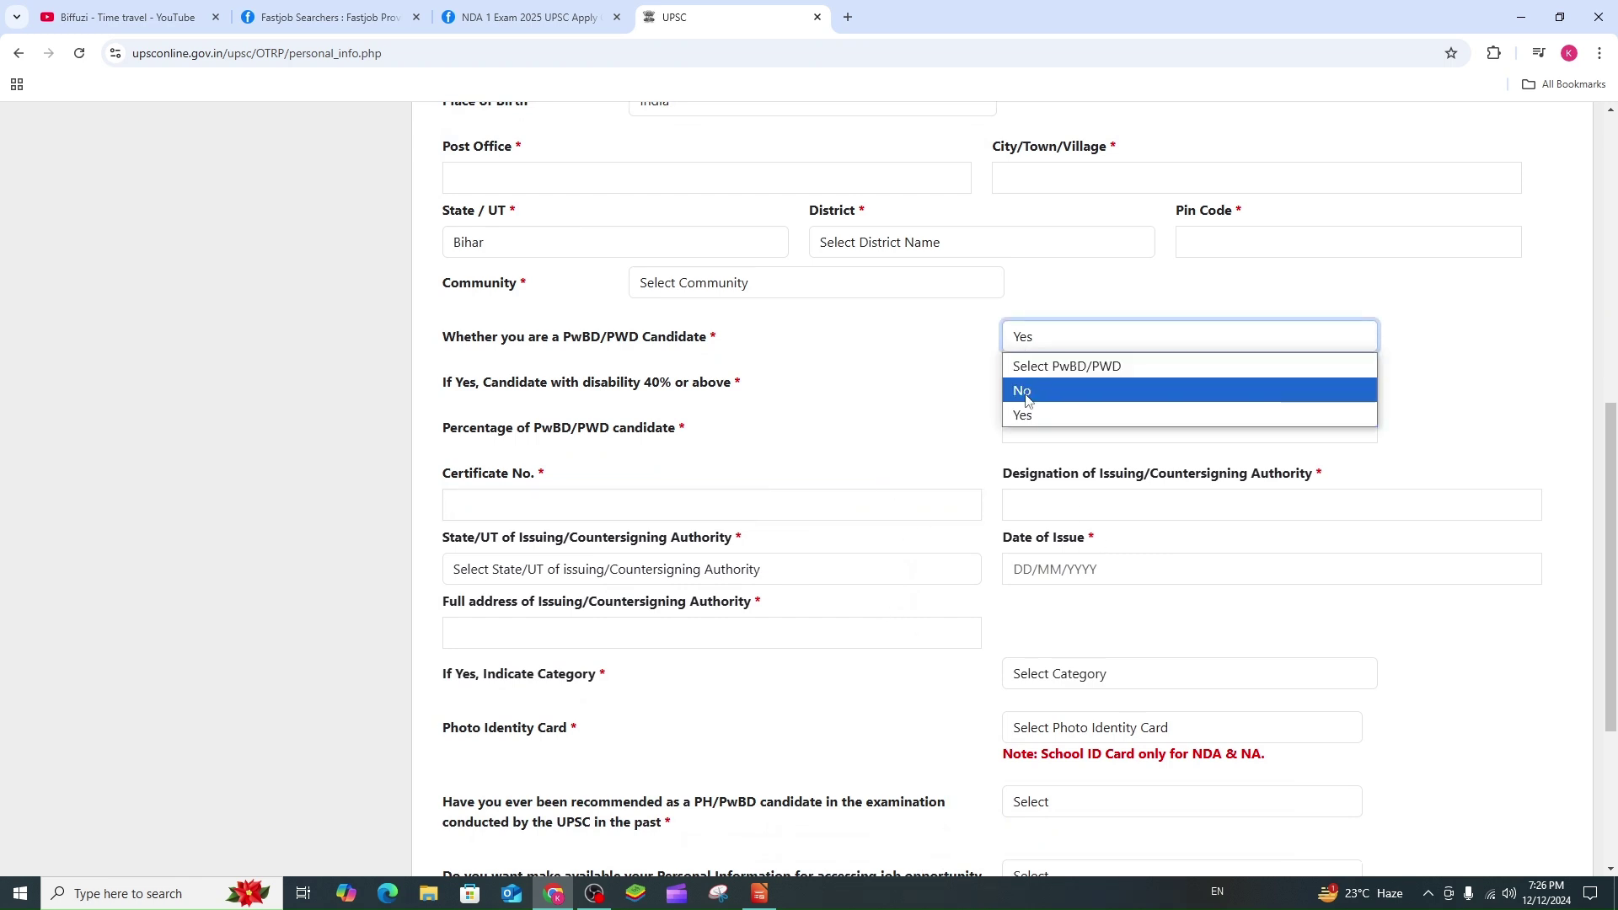
left_click(1026, 409)
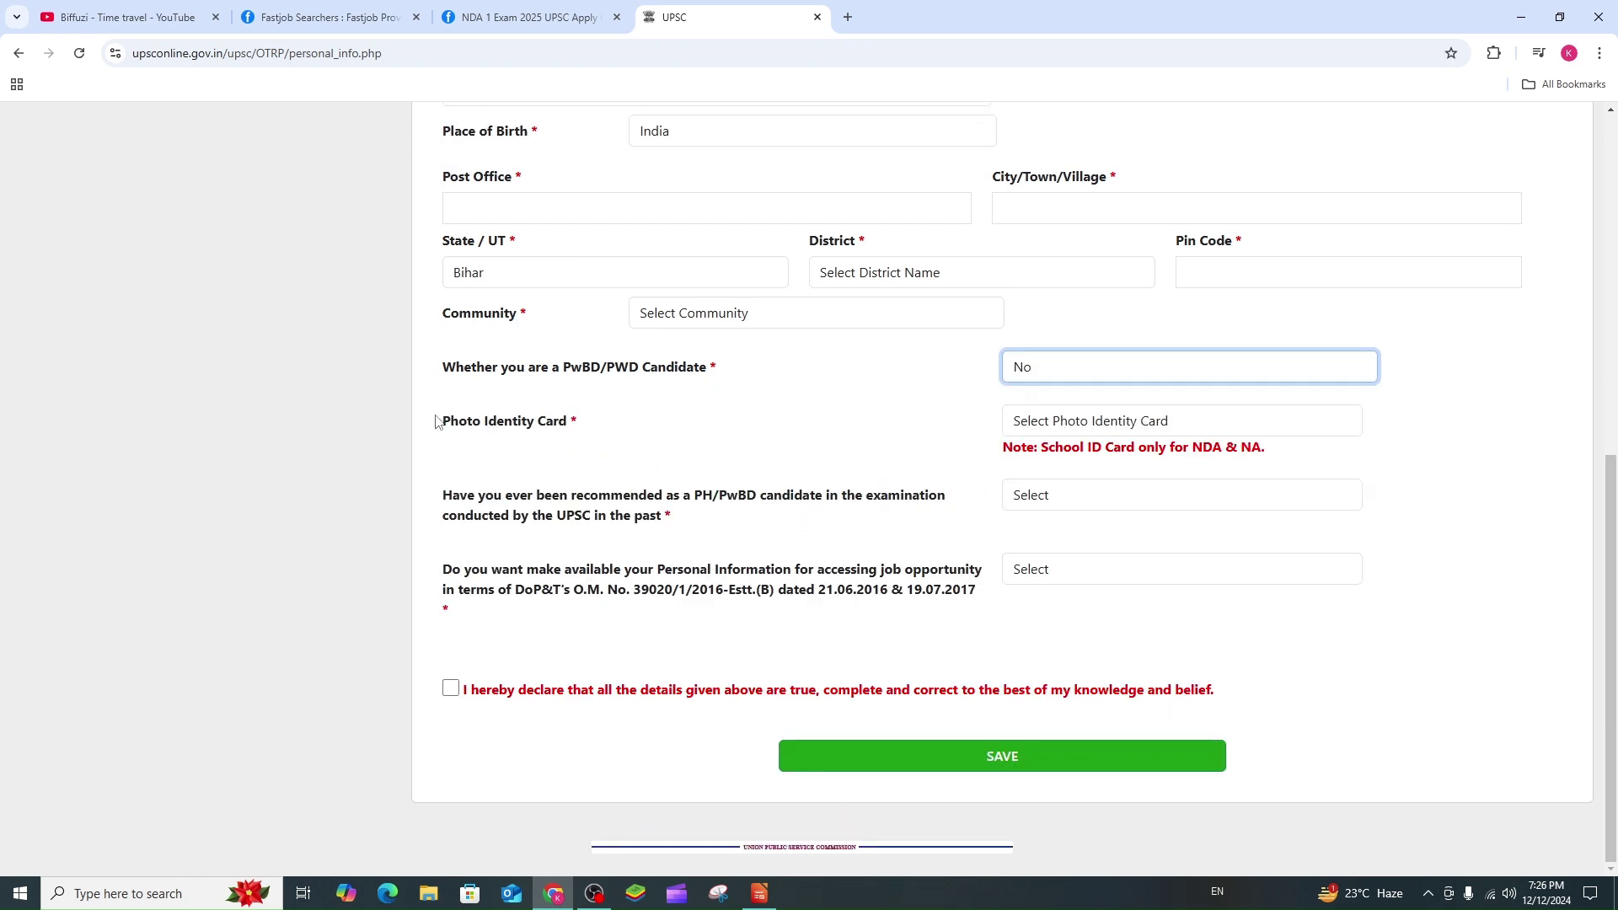
- Choose Aadhaar Card / VID as the photo identity card and give consent Yes
left_click(1121, 431)
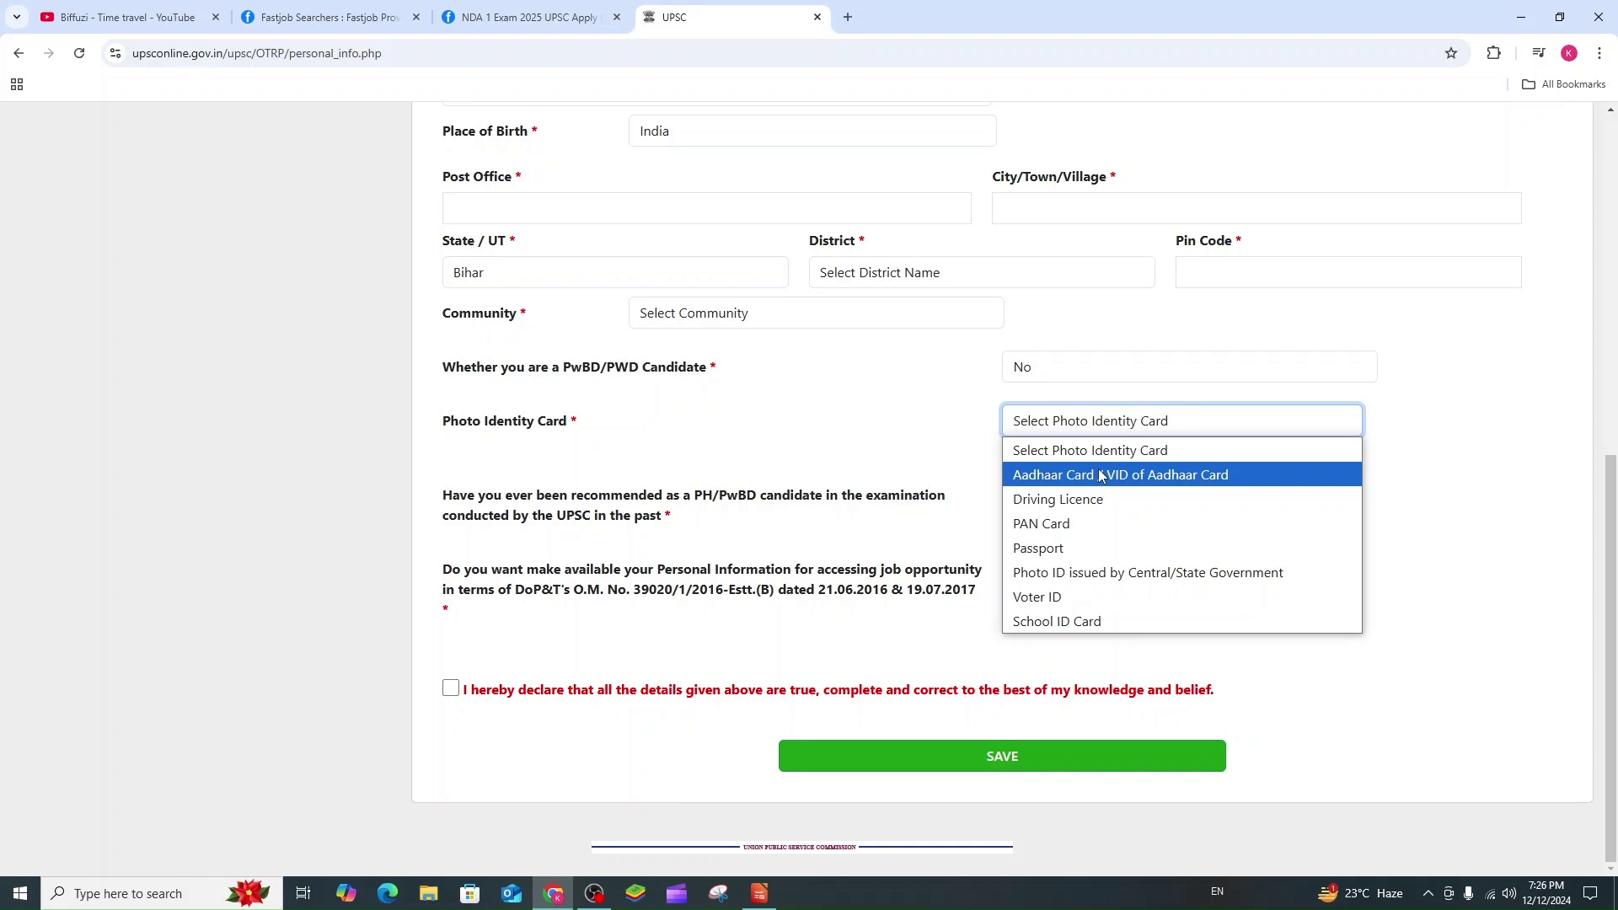
left_click(1085, 476)
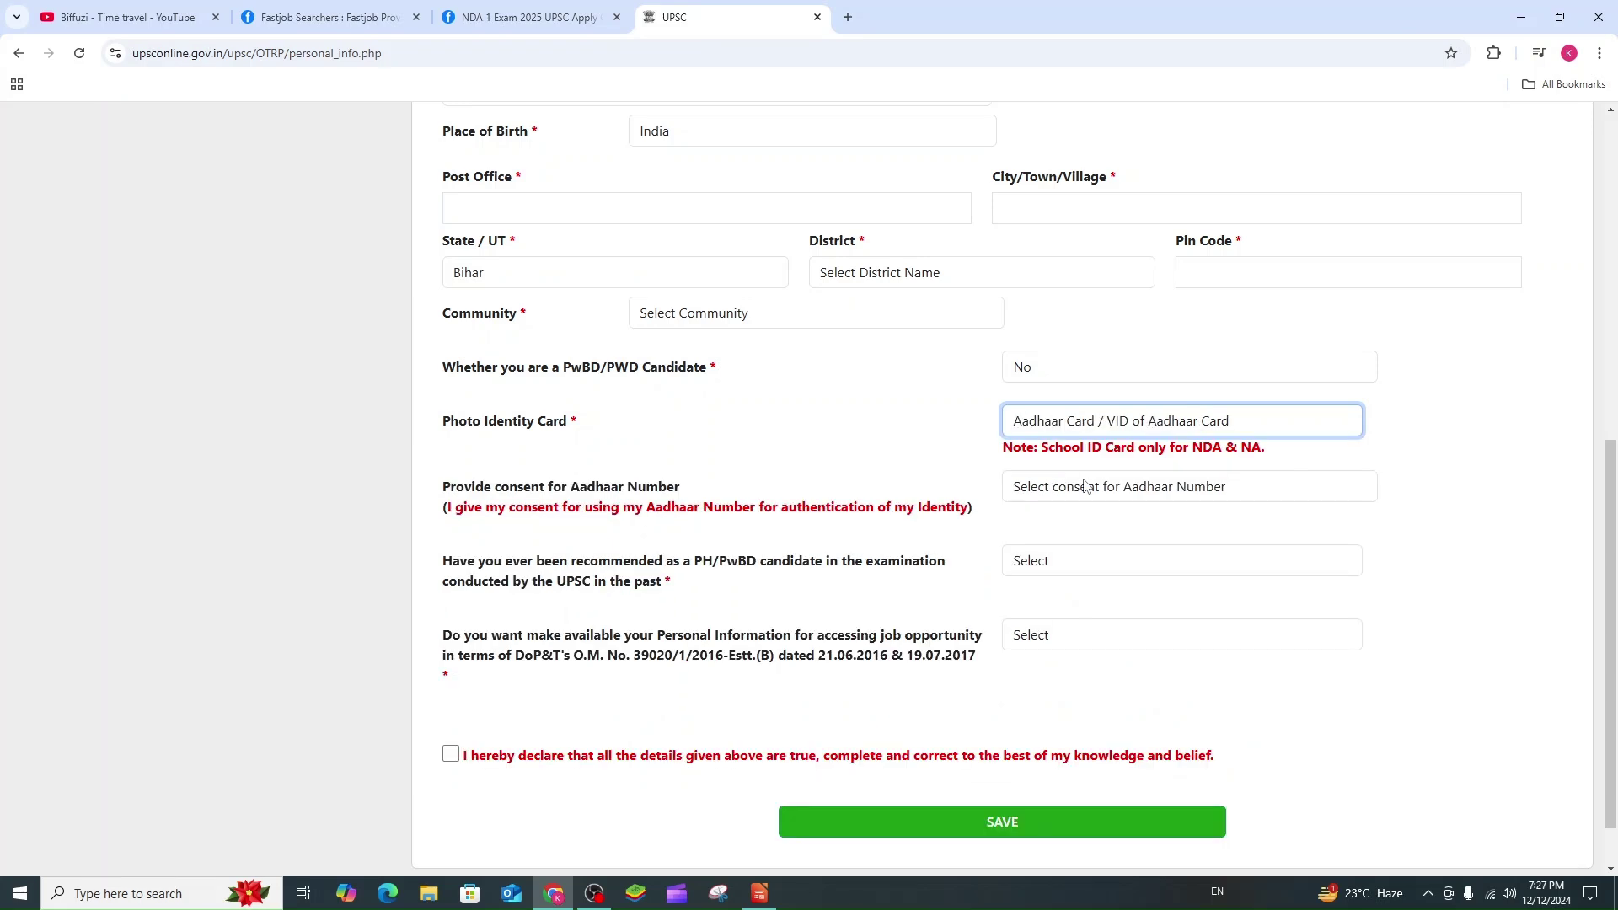
left_click(1027, 497)
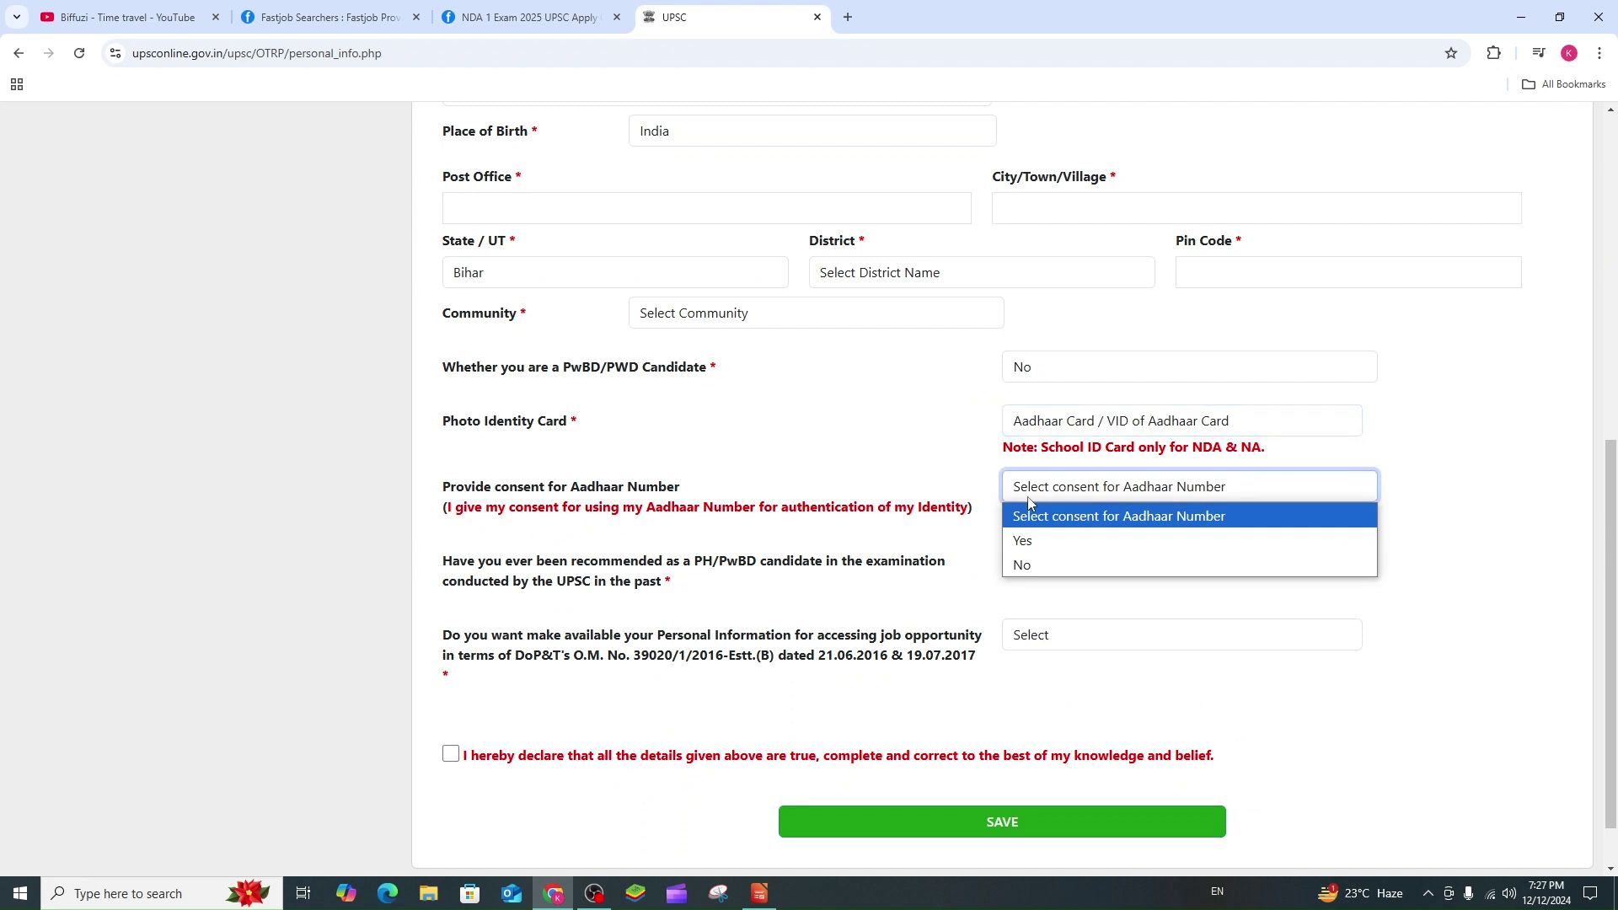
left_click(1029, 543)
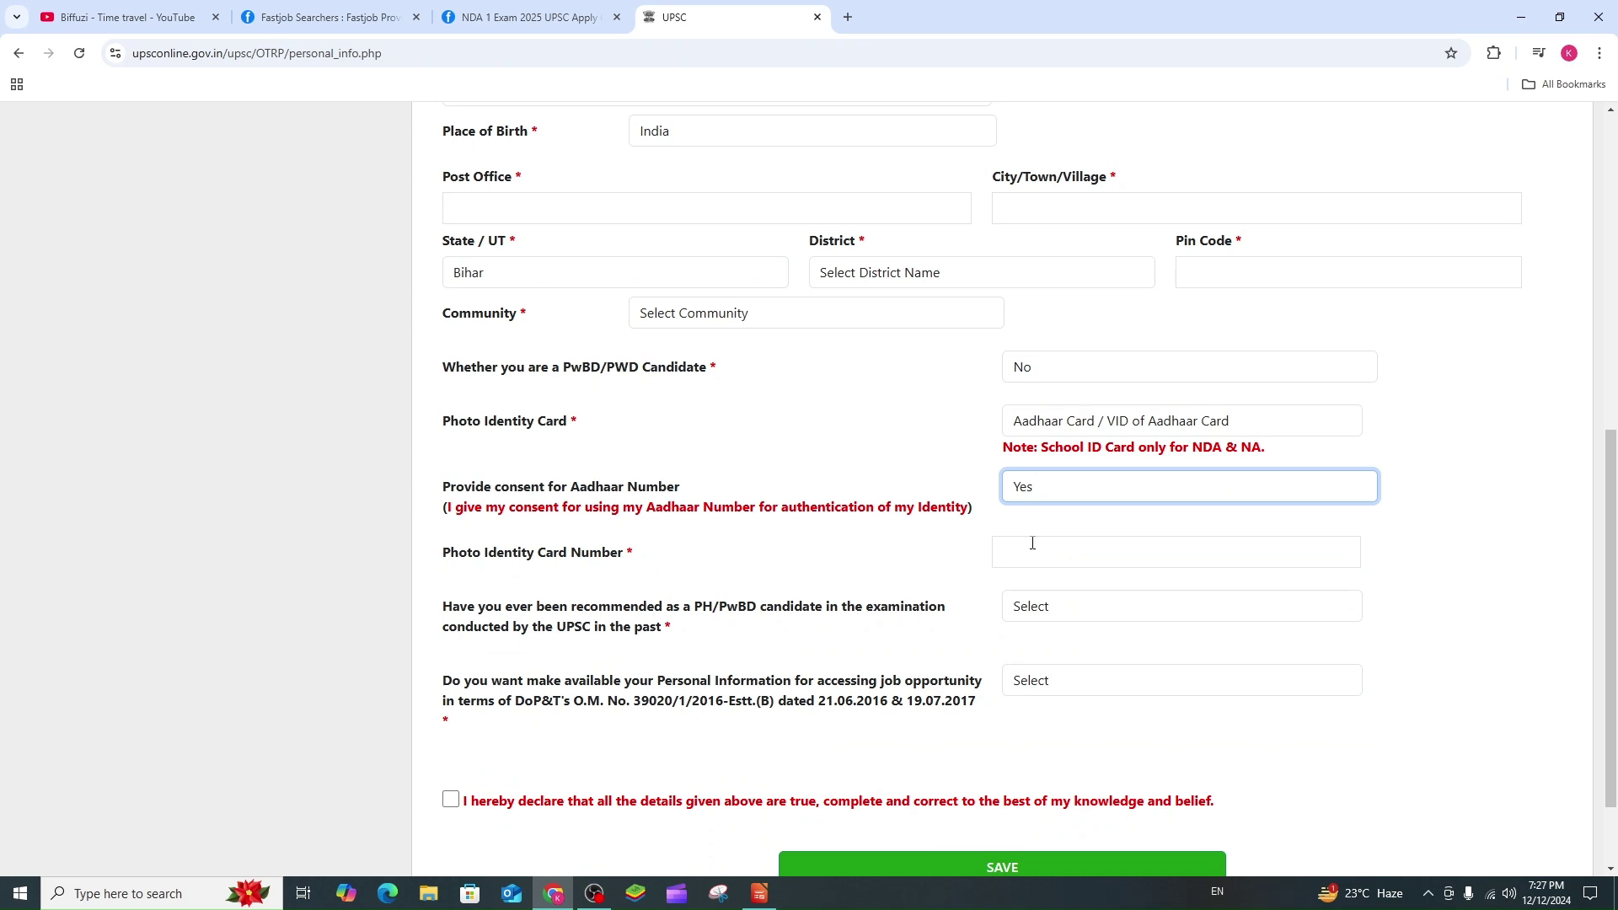
left_click(1032, 543)
- Answer No to past PH/PwBD recommendation and Yes to sharing information for job opportunities
scroll(1013, 541, "down", 1)
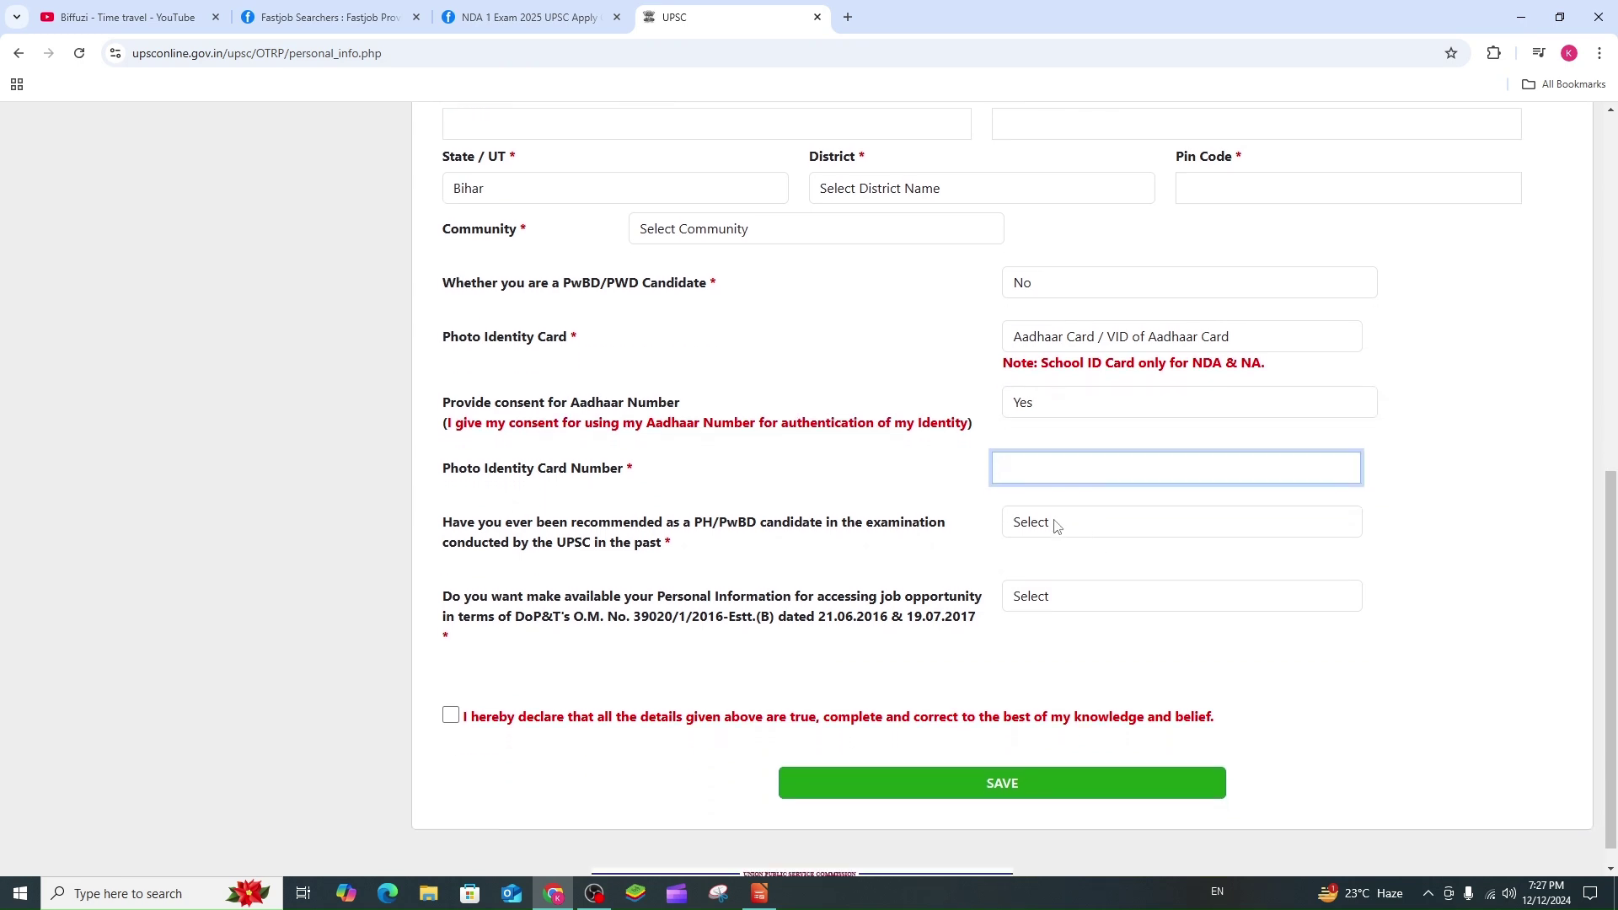
left_click(1056, 527)
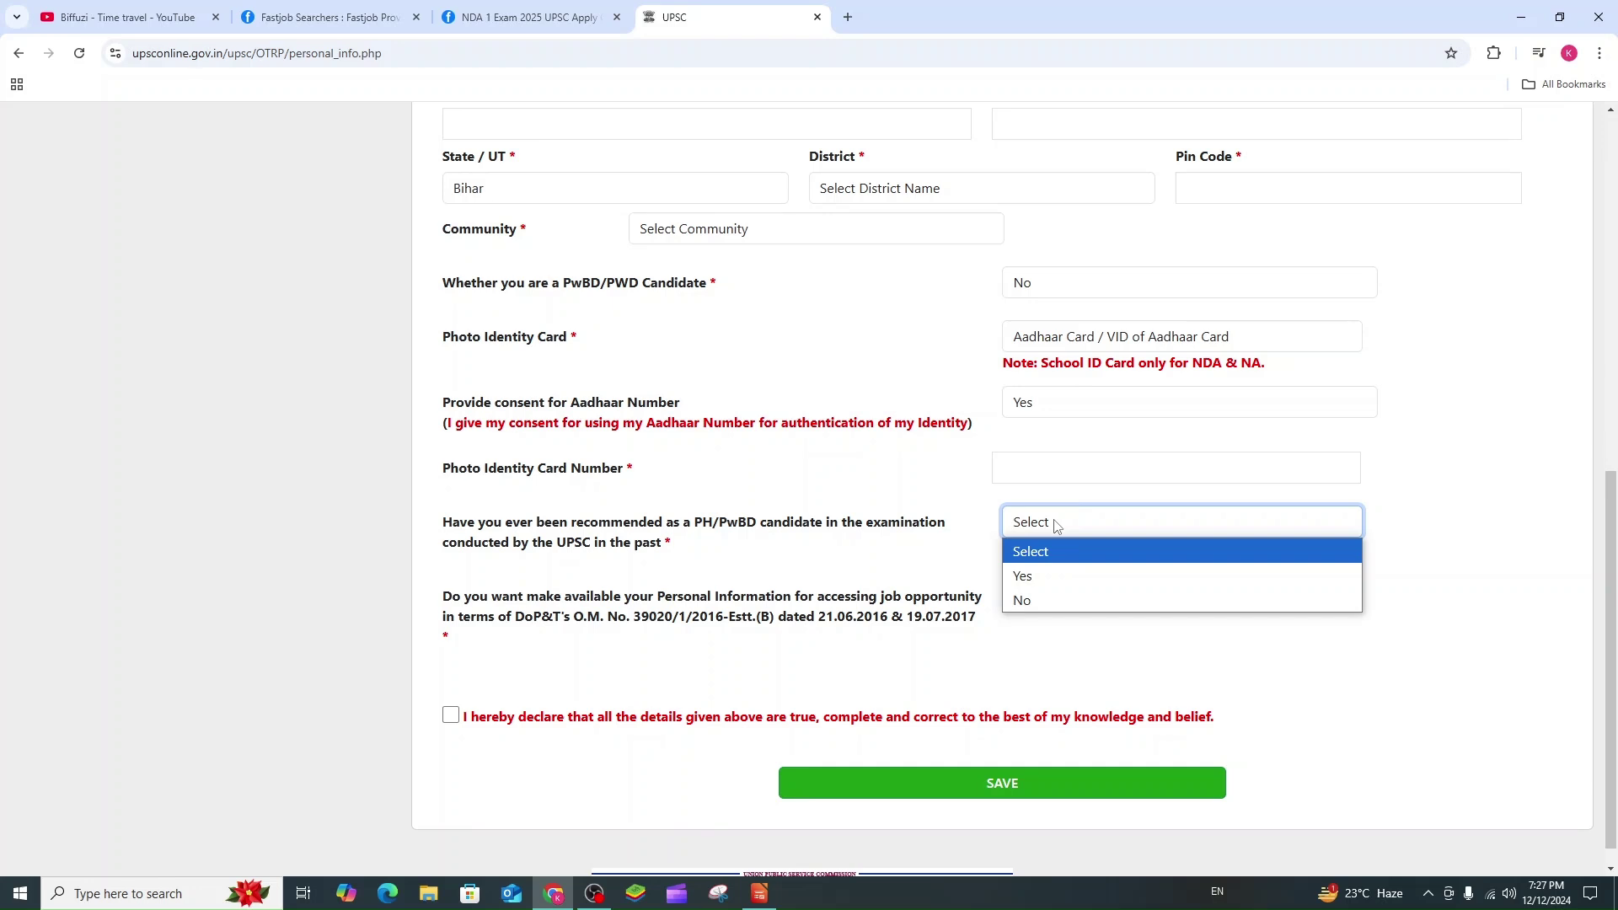
left_click(1050, 599)
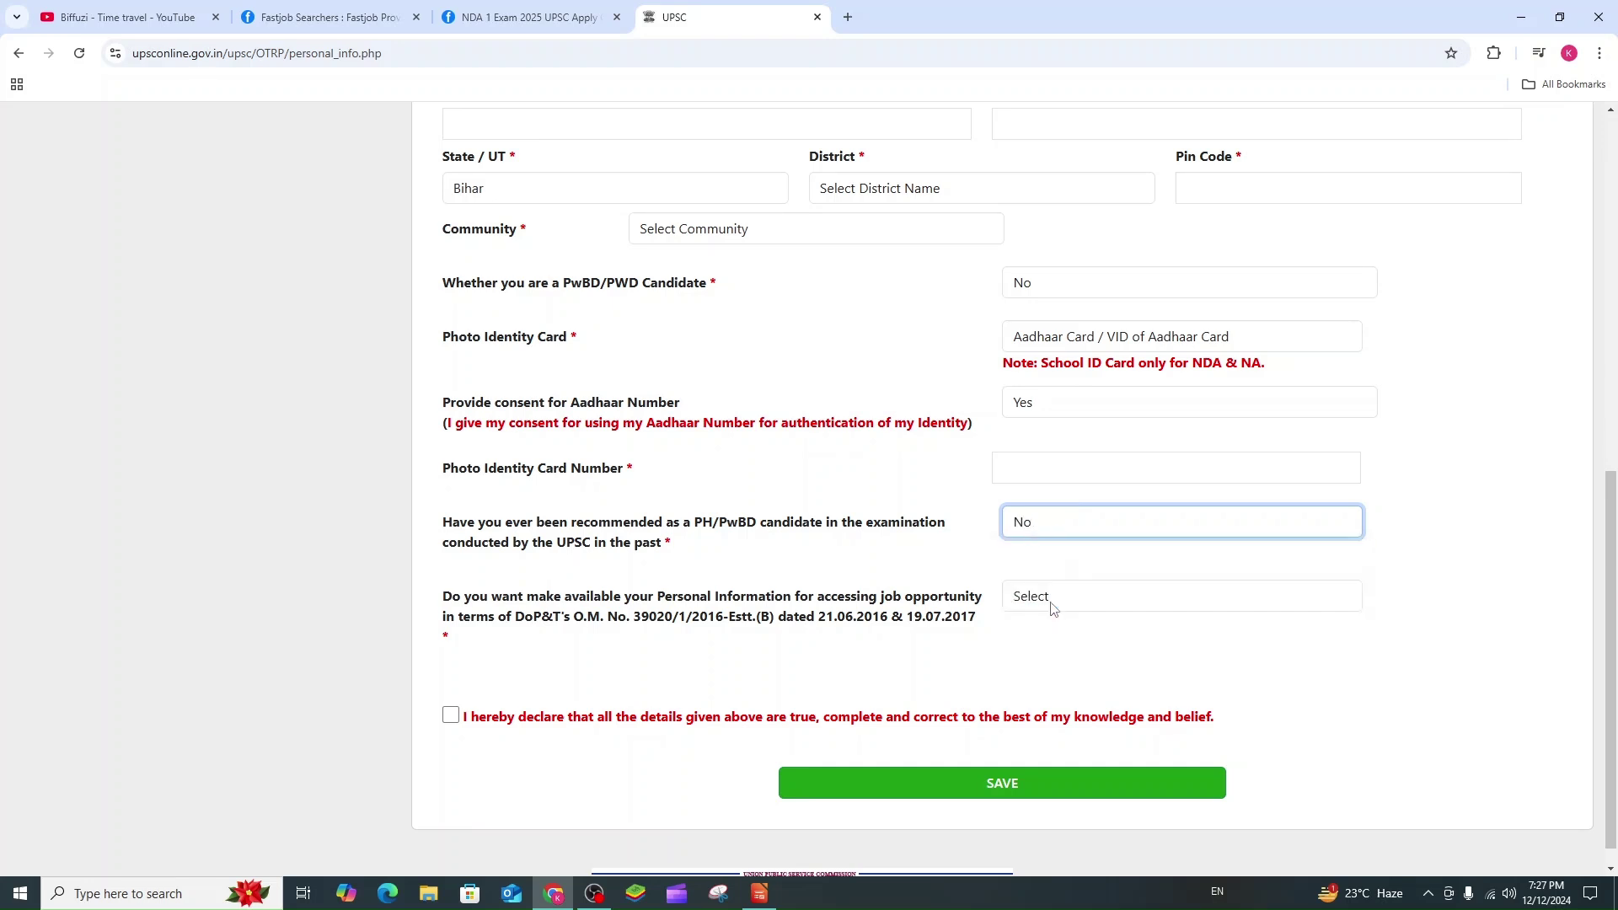
scroll(875, 528, "down", 1)
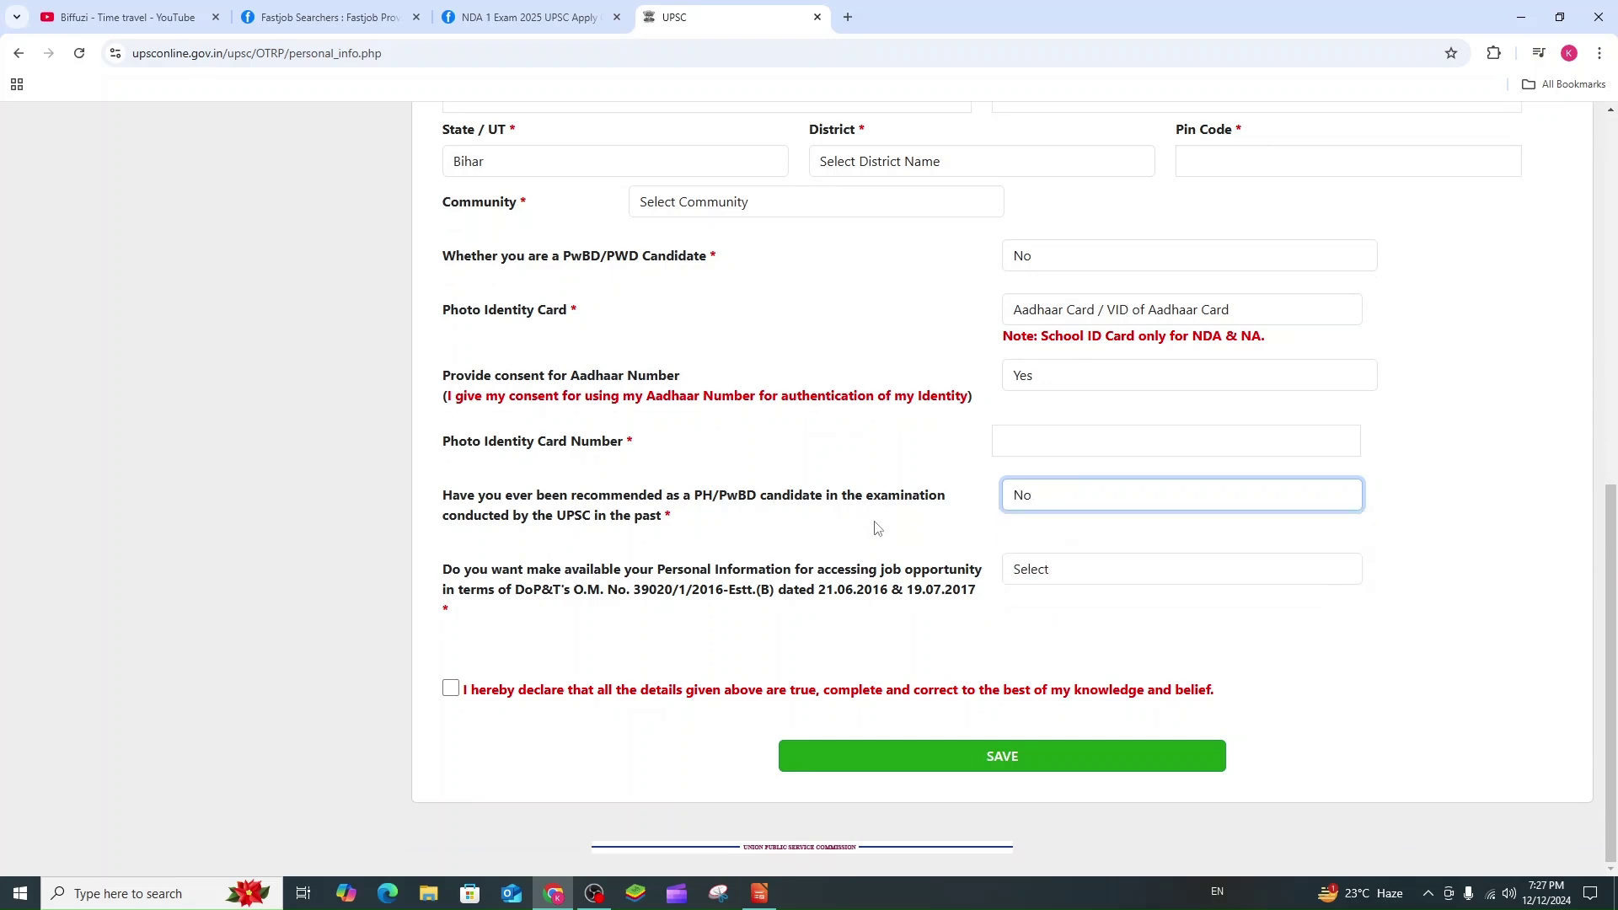
left_click(1075, 577)
left_click(1045, 616)
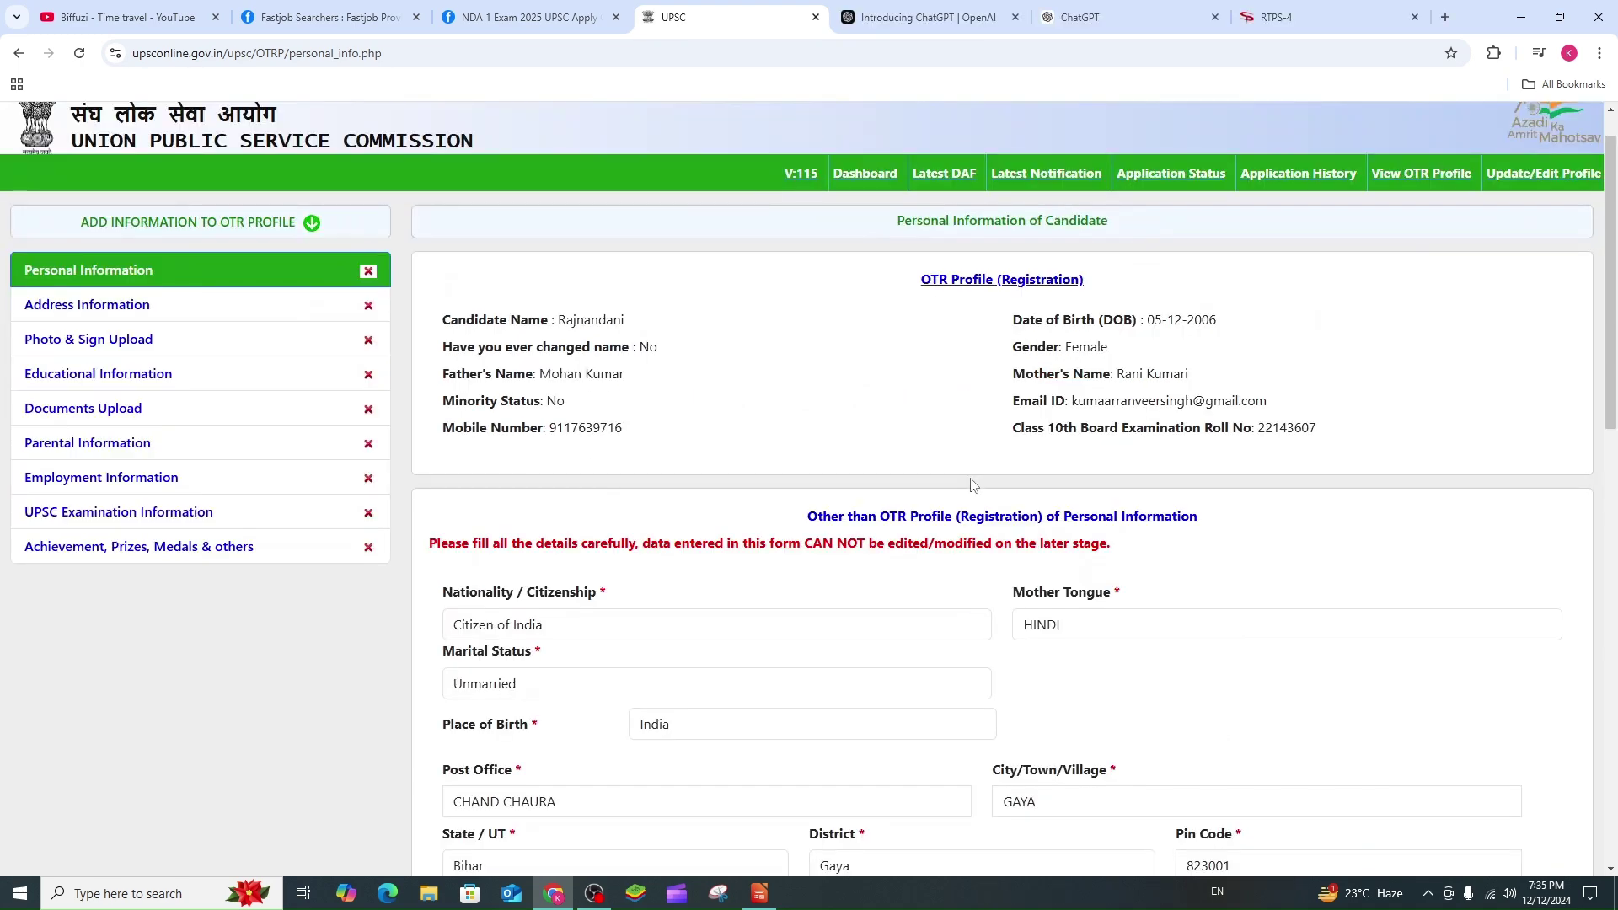
- Set the community to General, then change it to OBC to reveal the Creamy Layer question
scroll(973, 485, "down", 6)
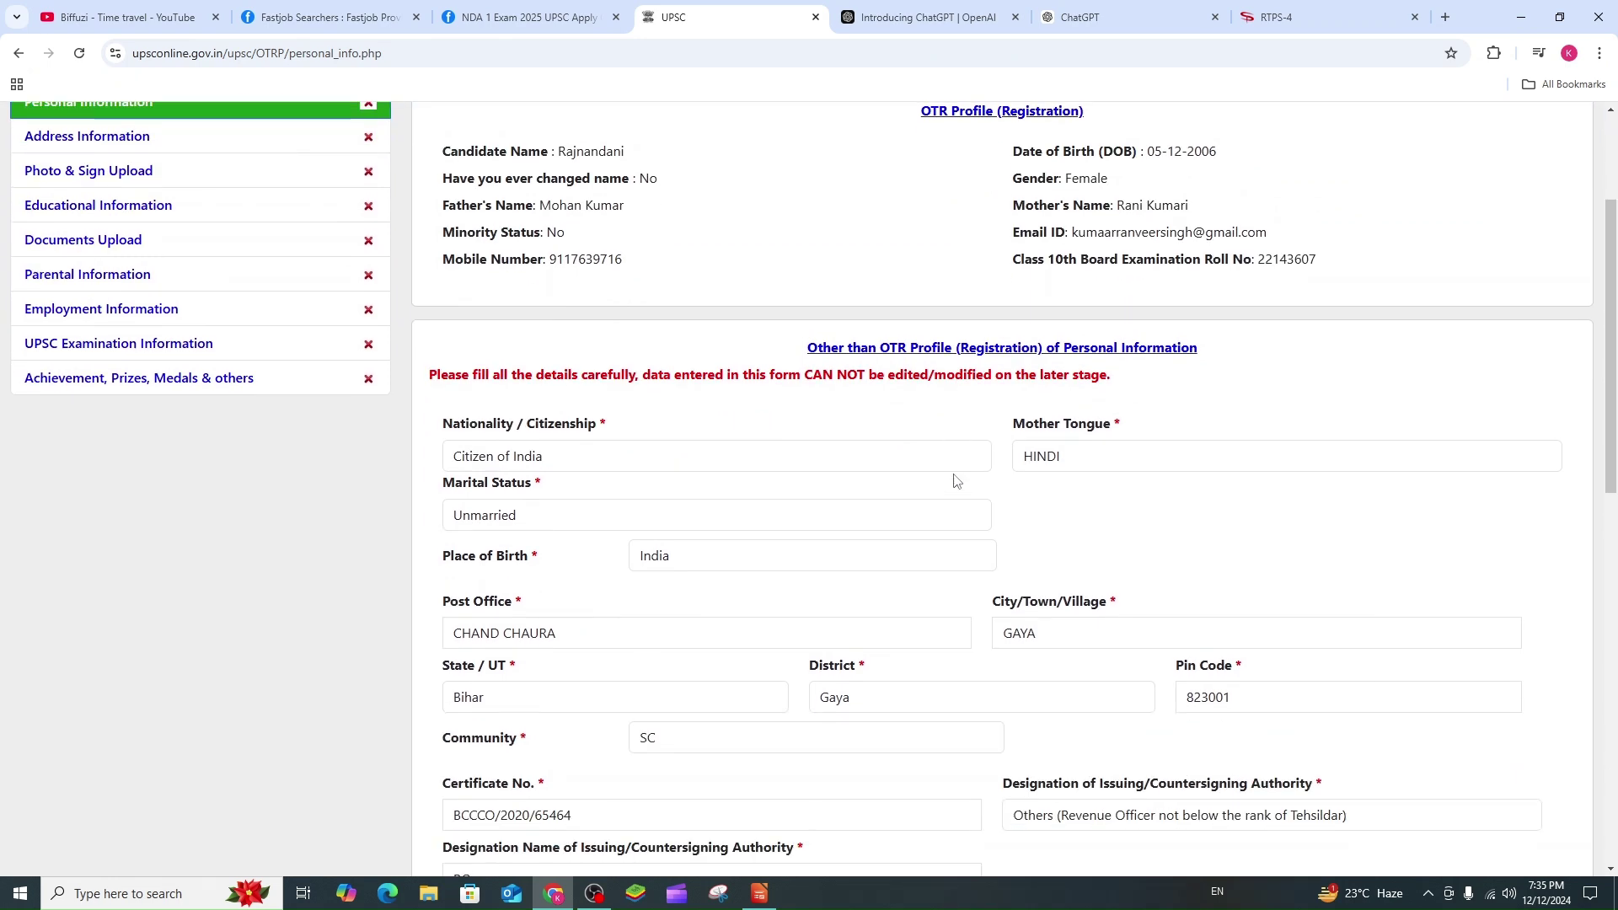
scroll(925, 501, "down", 2)
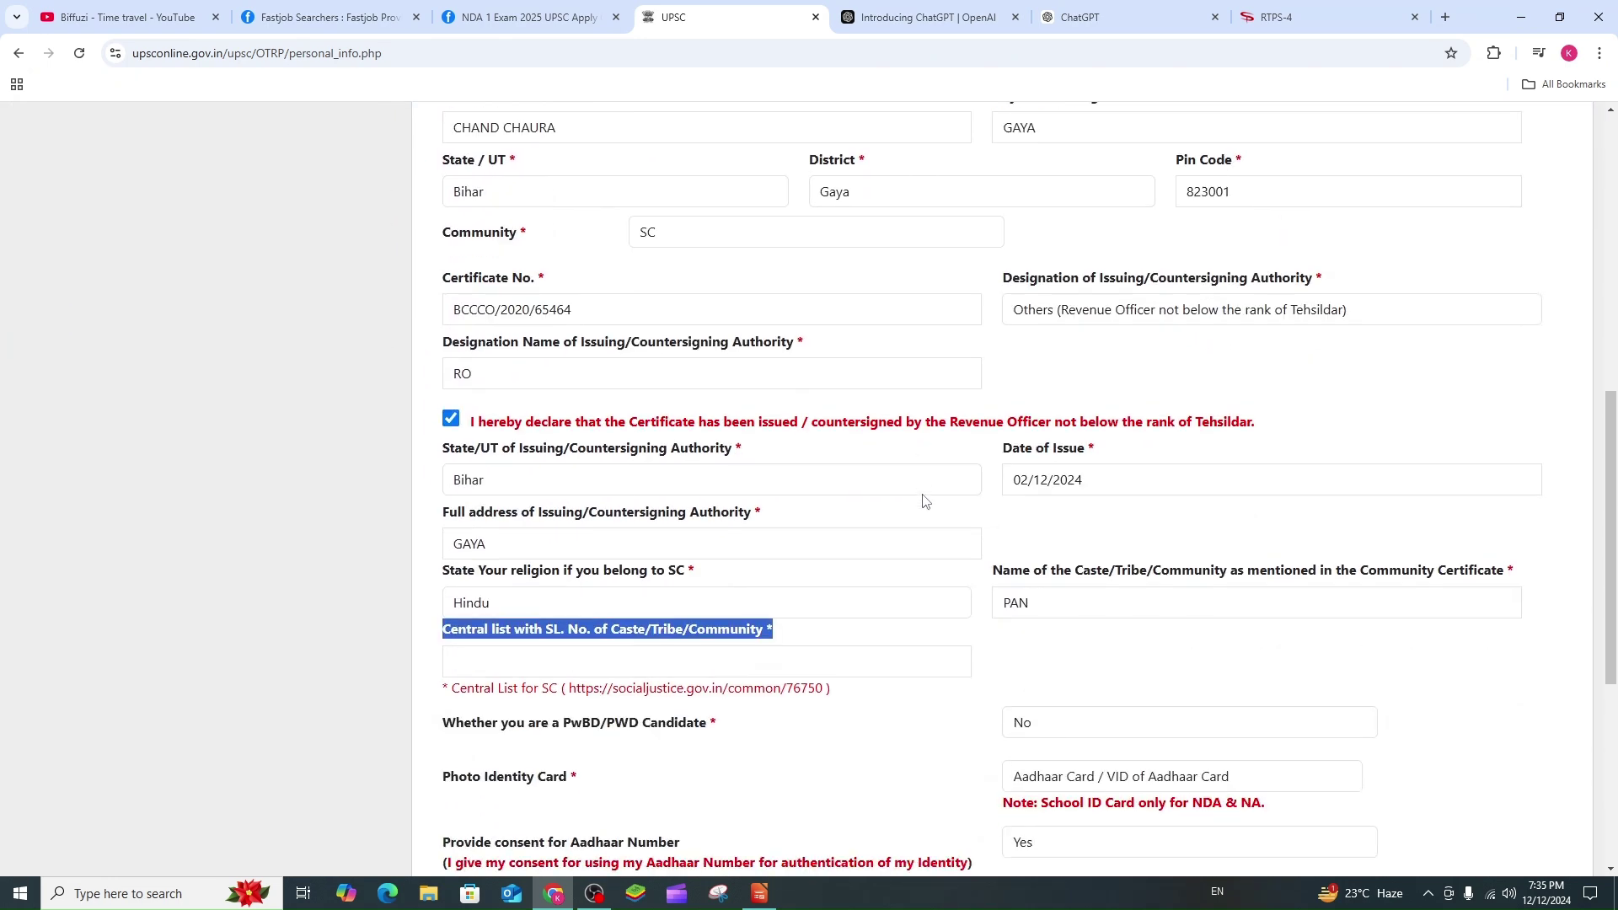
scroll(925, 502, "up", 3)
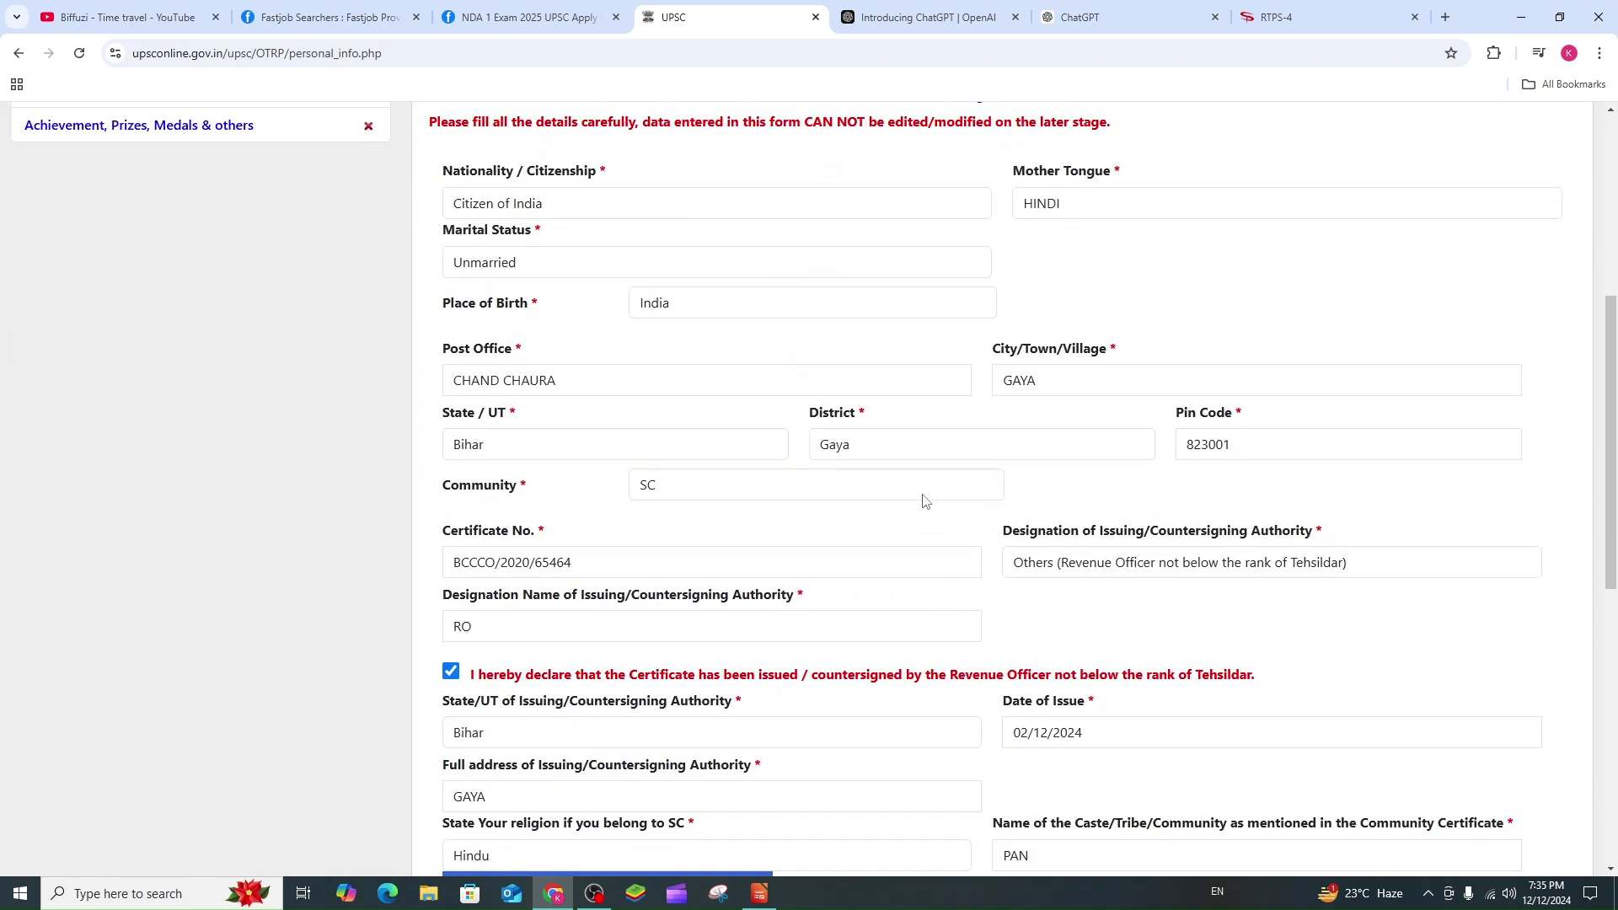
left_click(699, 494)
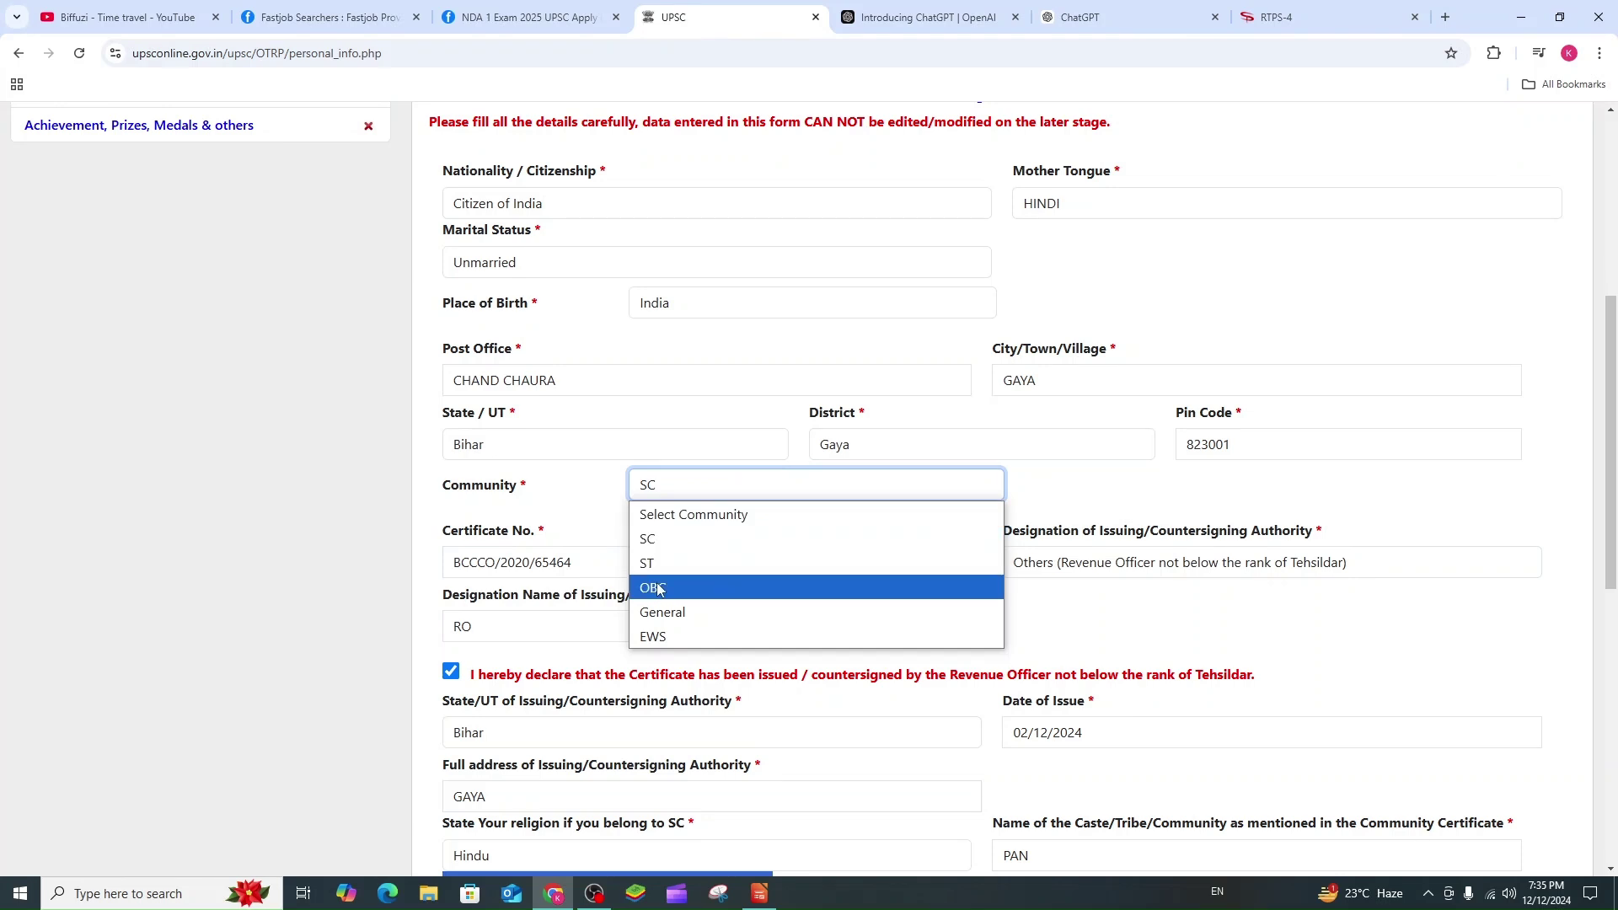
left_click(663, 614)
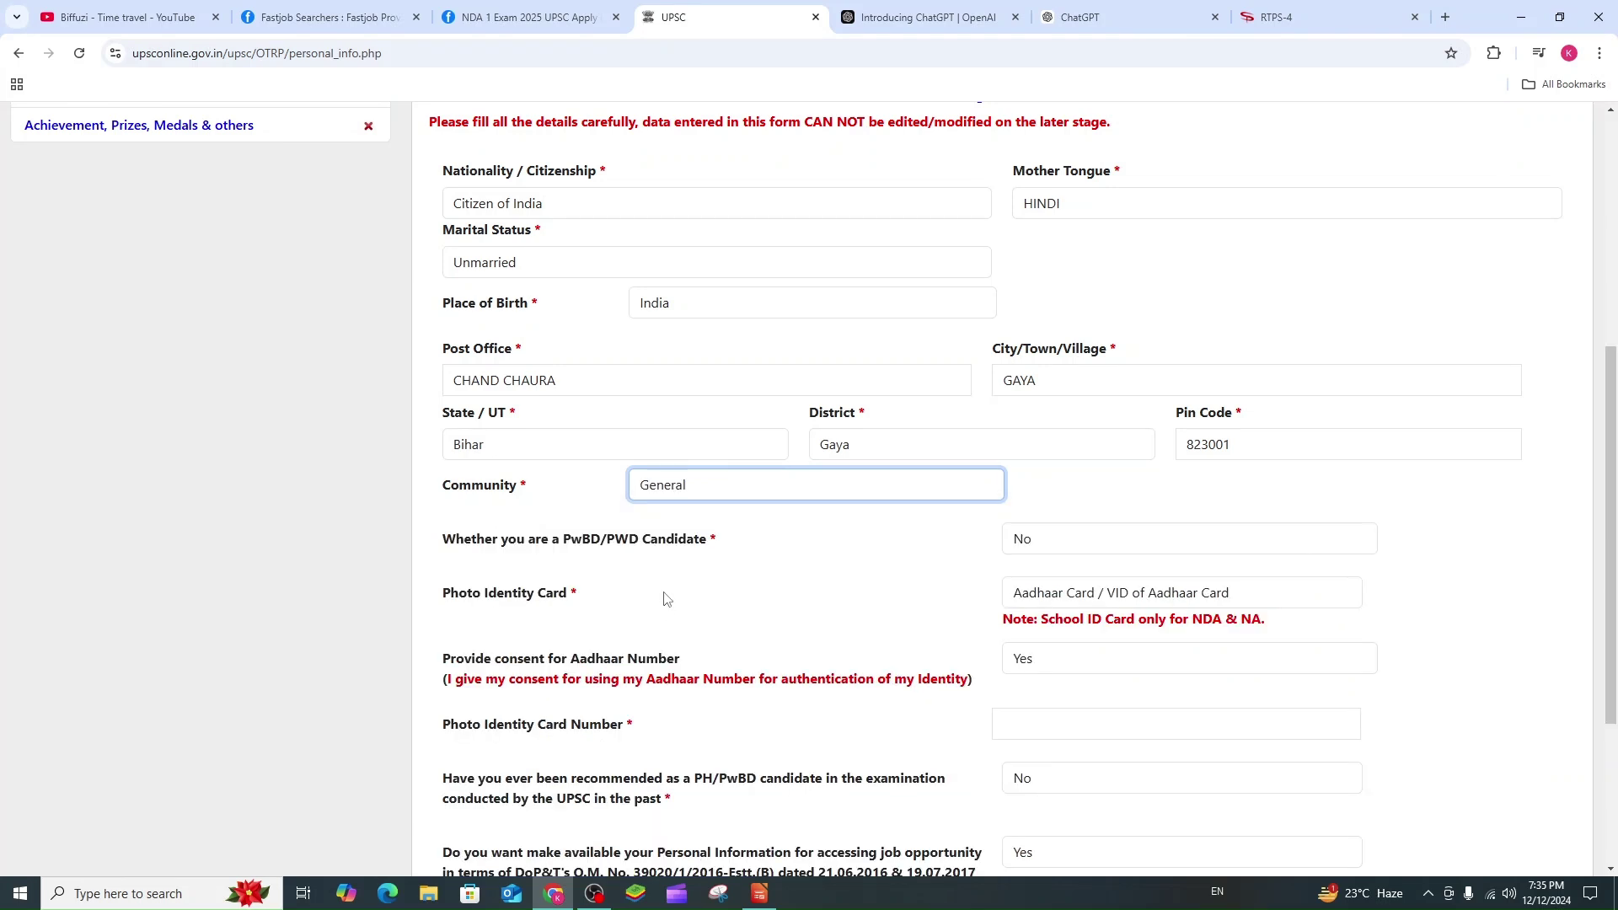
left_click(695, 482)
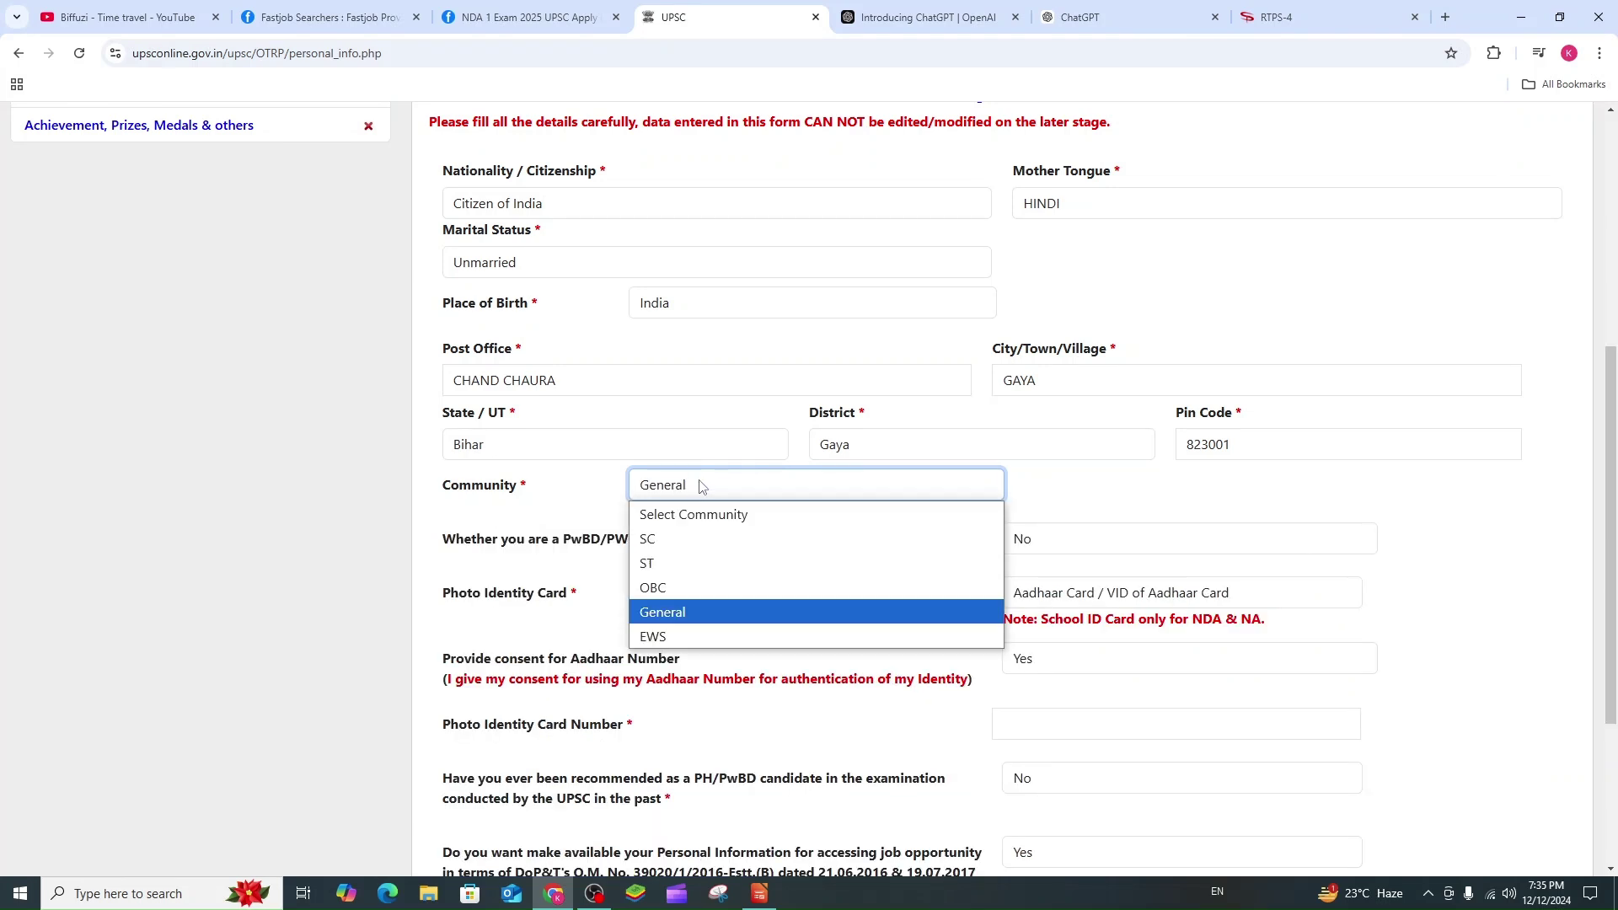
left_click(660, 586)
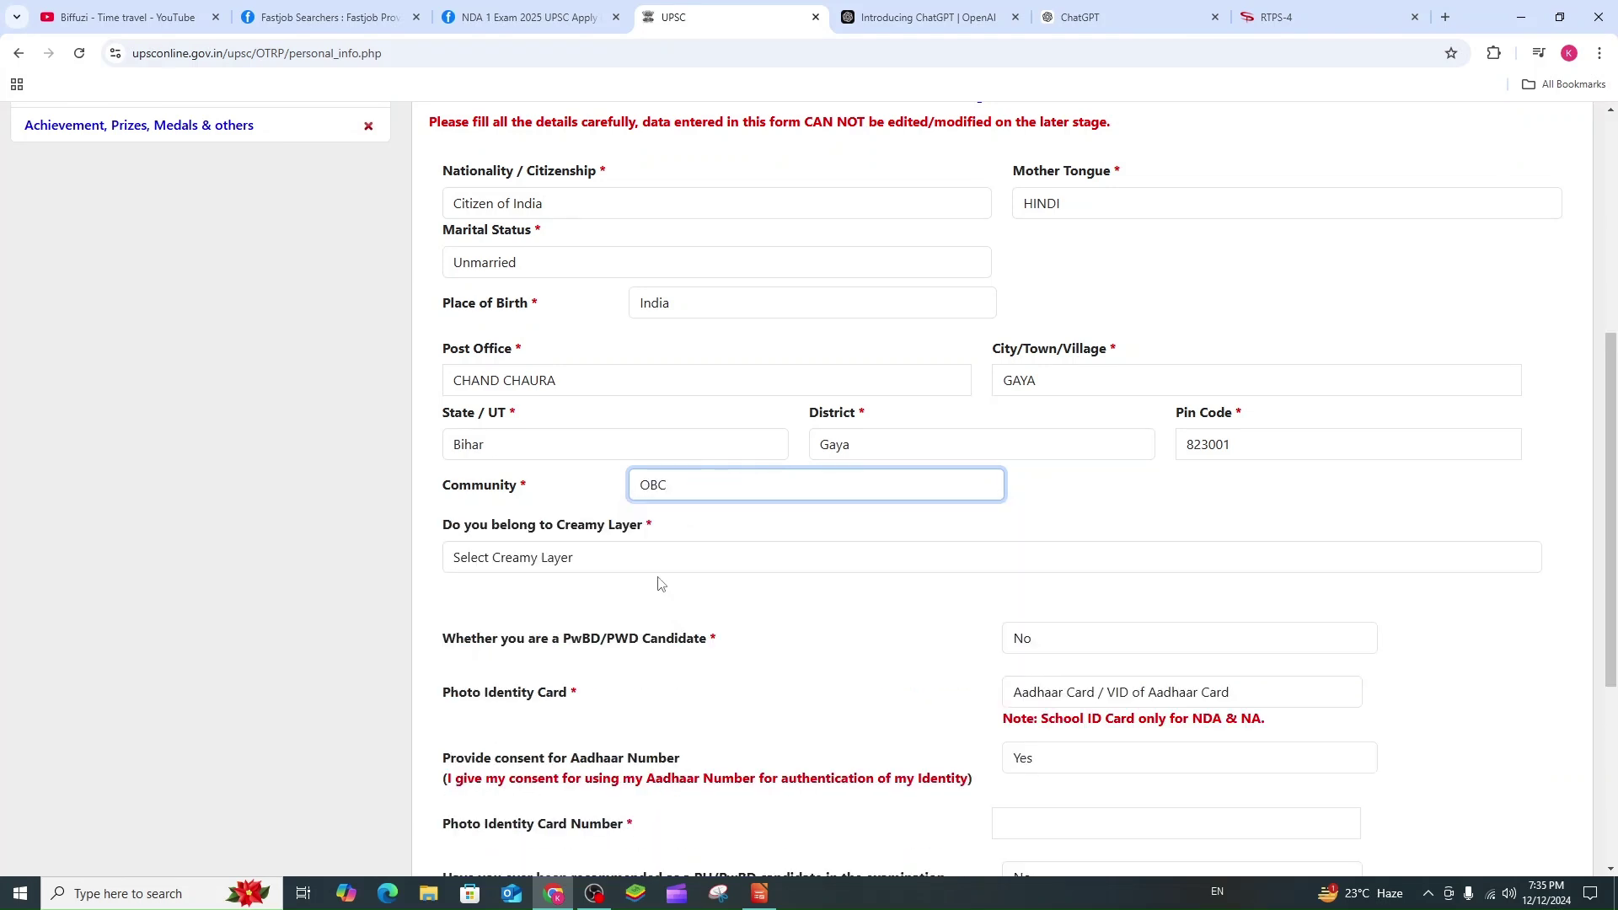
left_click(553, 558)
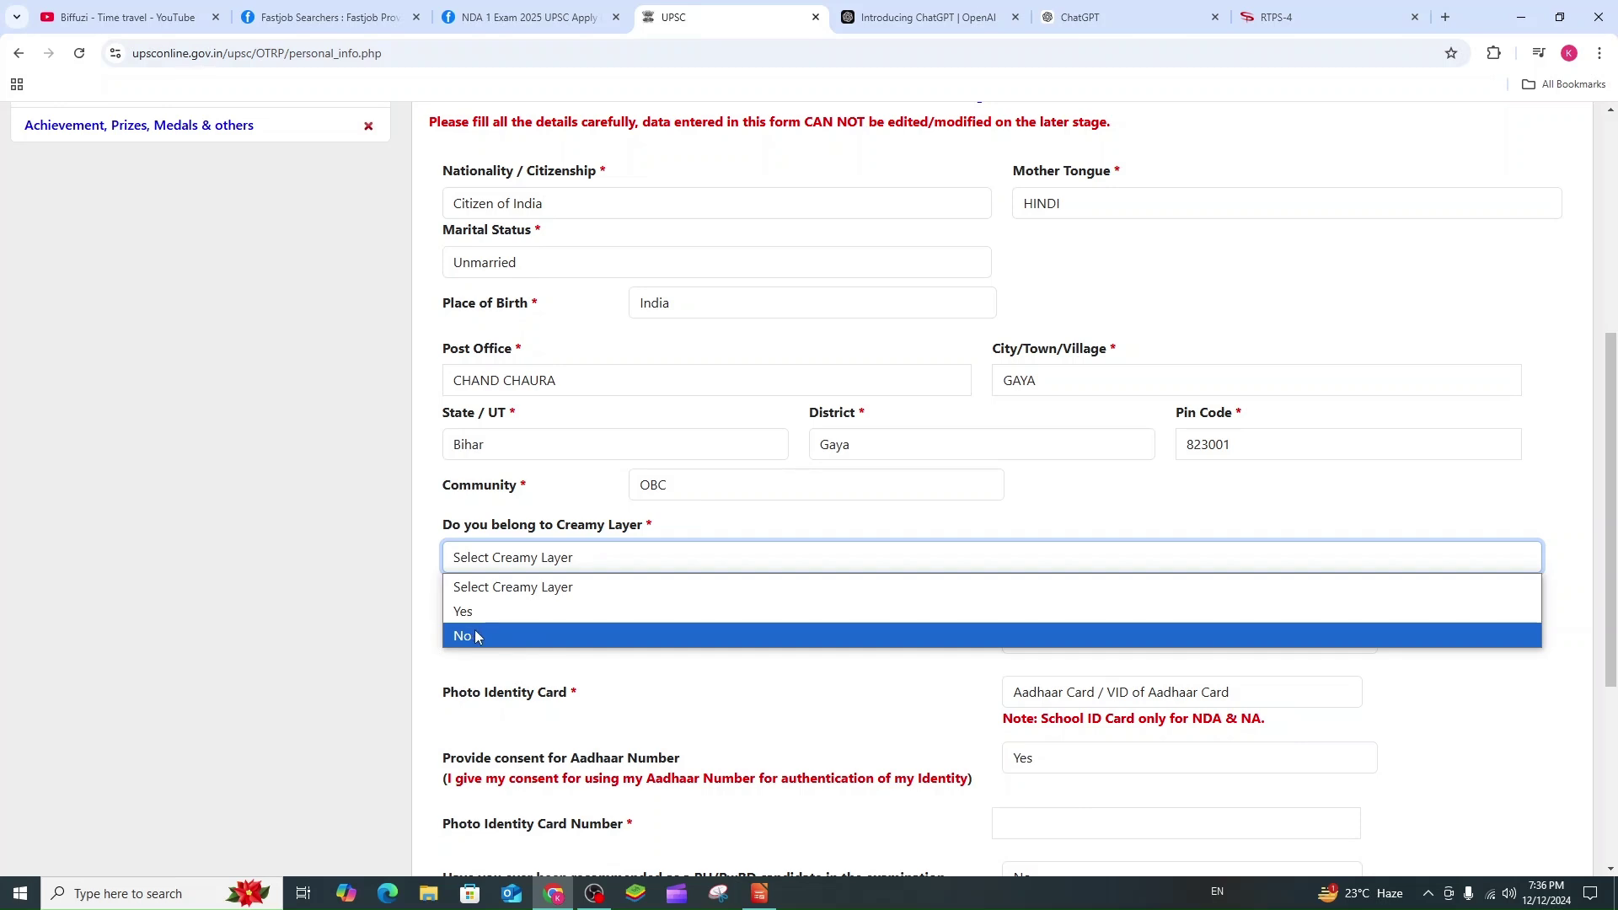
- Answer No to Creamy Layer and pick District Magistrate as the certificate issuing authority
left_click(476, 639)
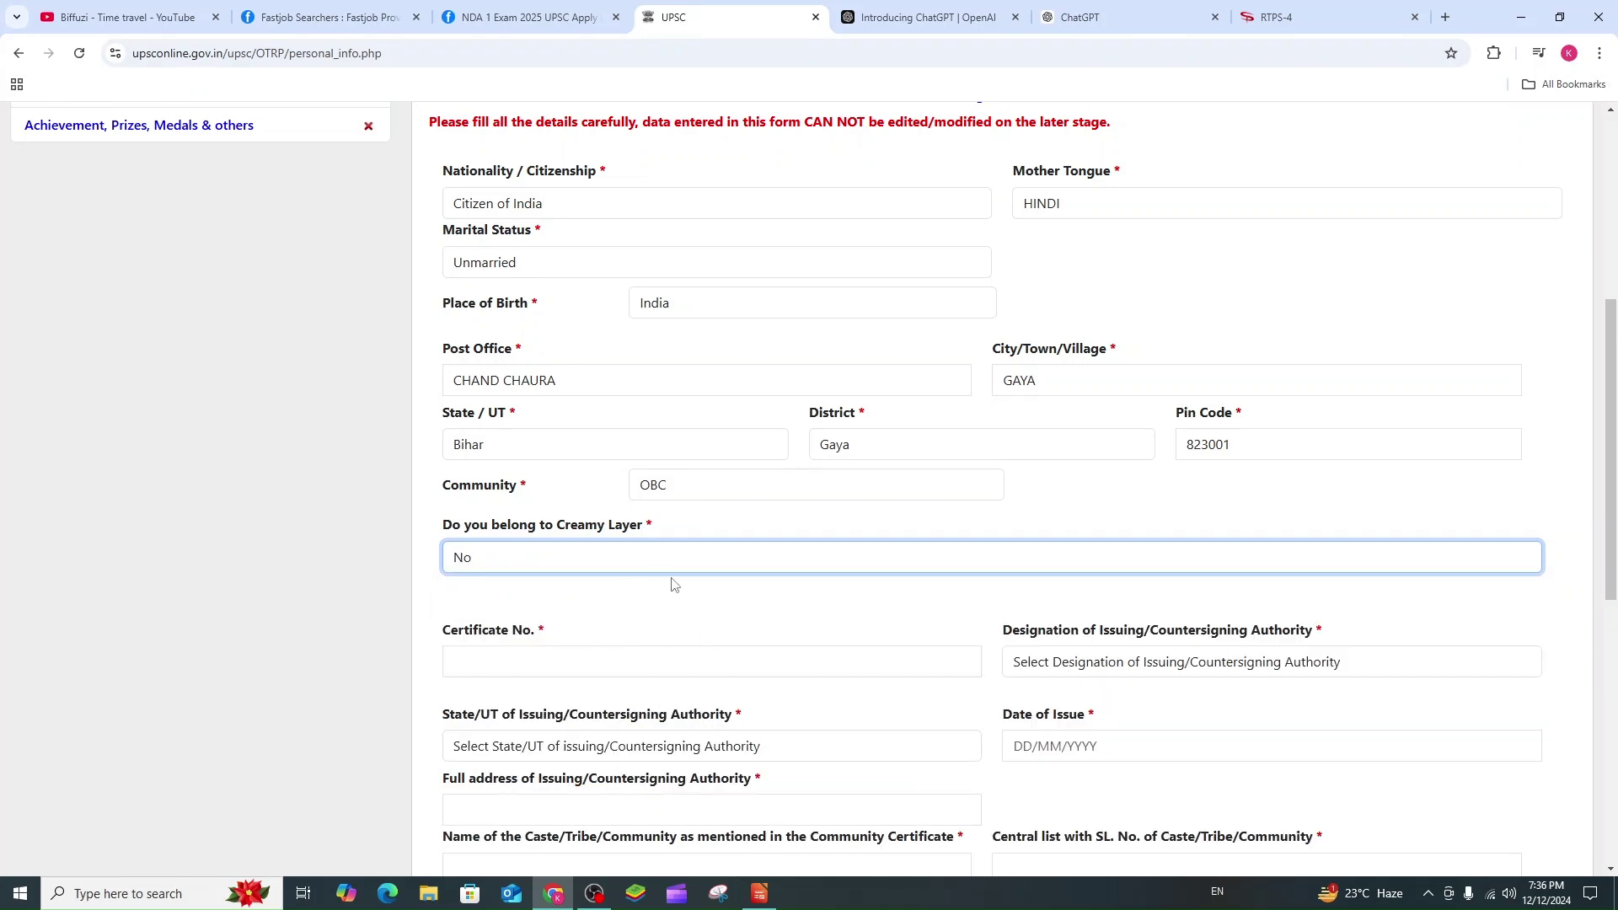
scroll(672, 580, "down", 2)
scroll(673, 578, "down", 1)
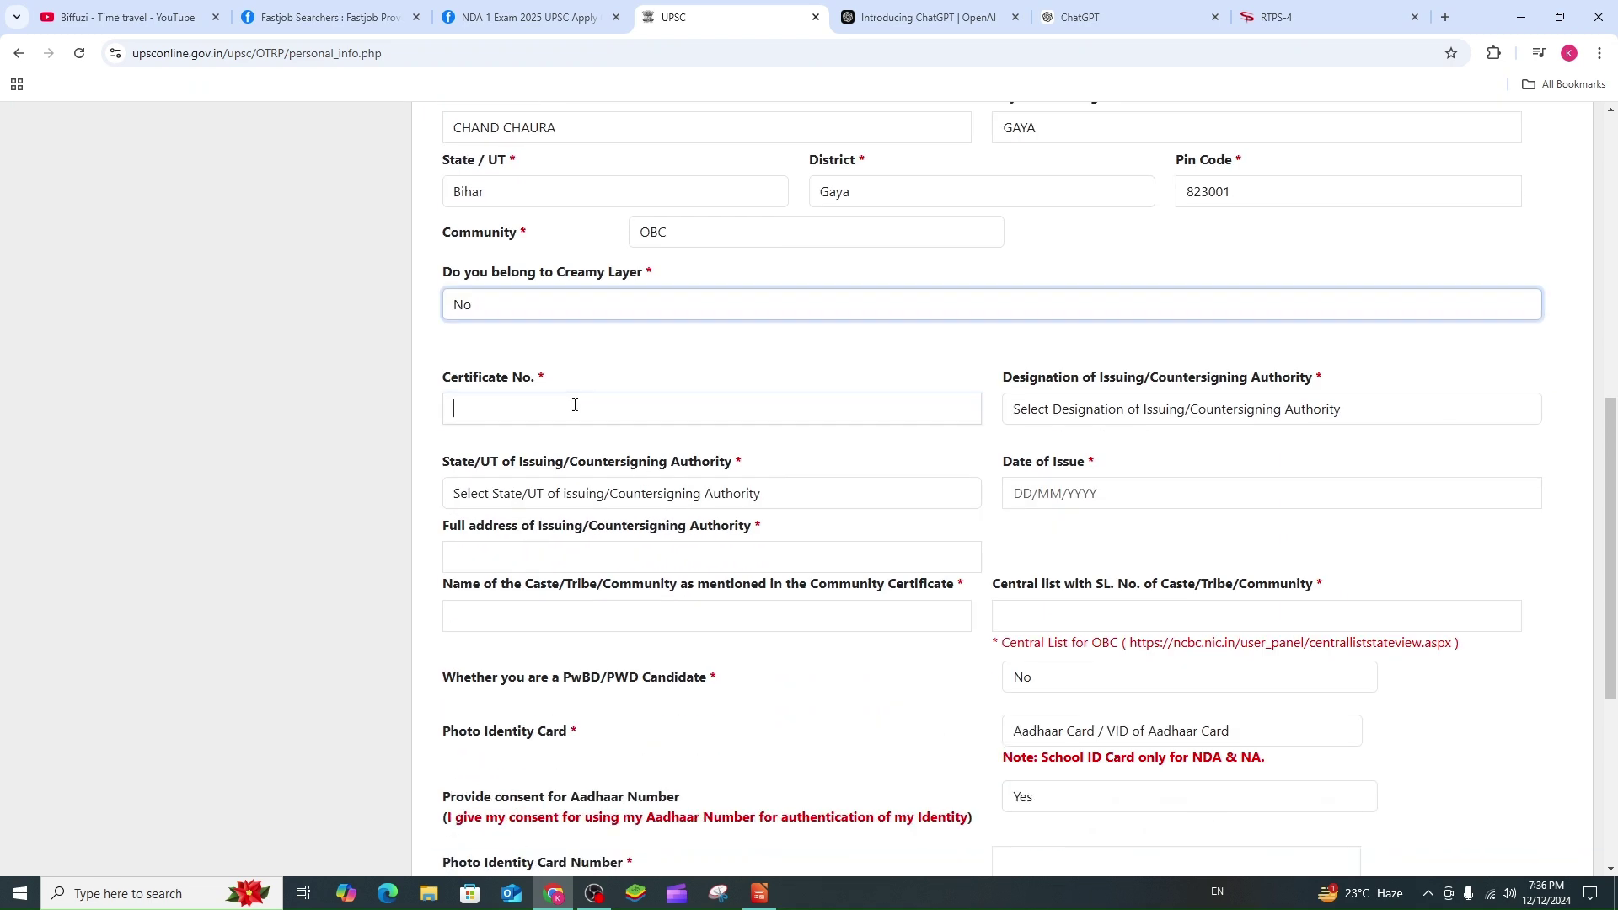
left_click(575, 404)
left_click(1083, 408)
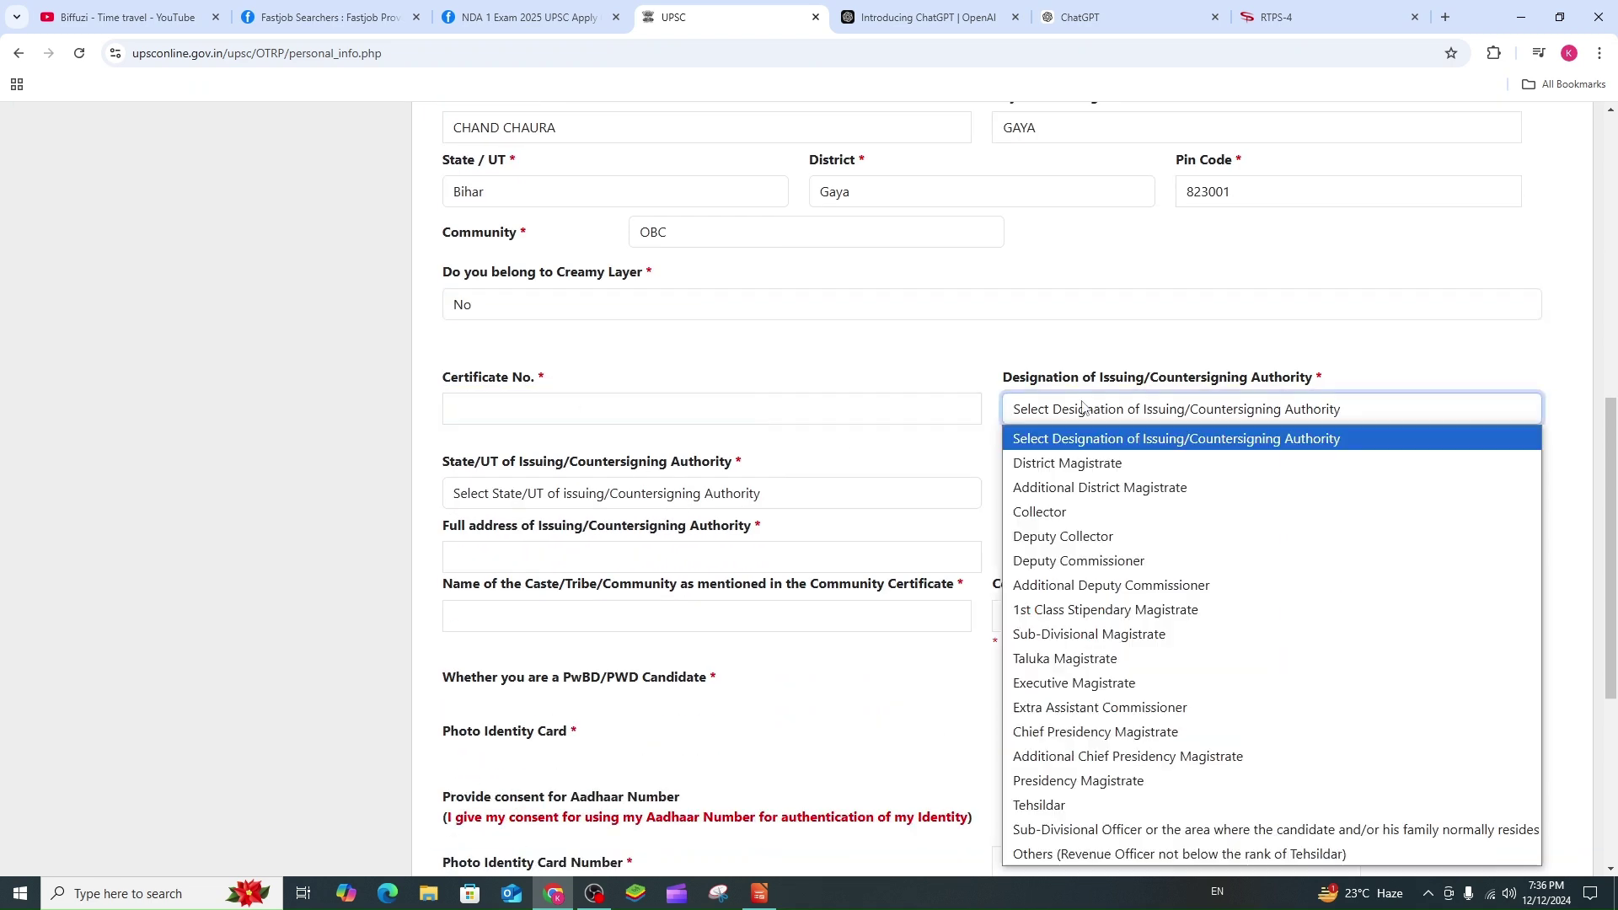
left_click(1066, 466)
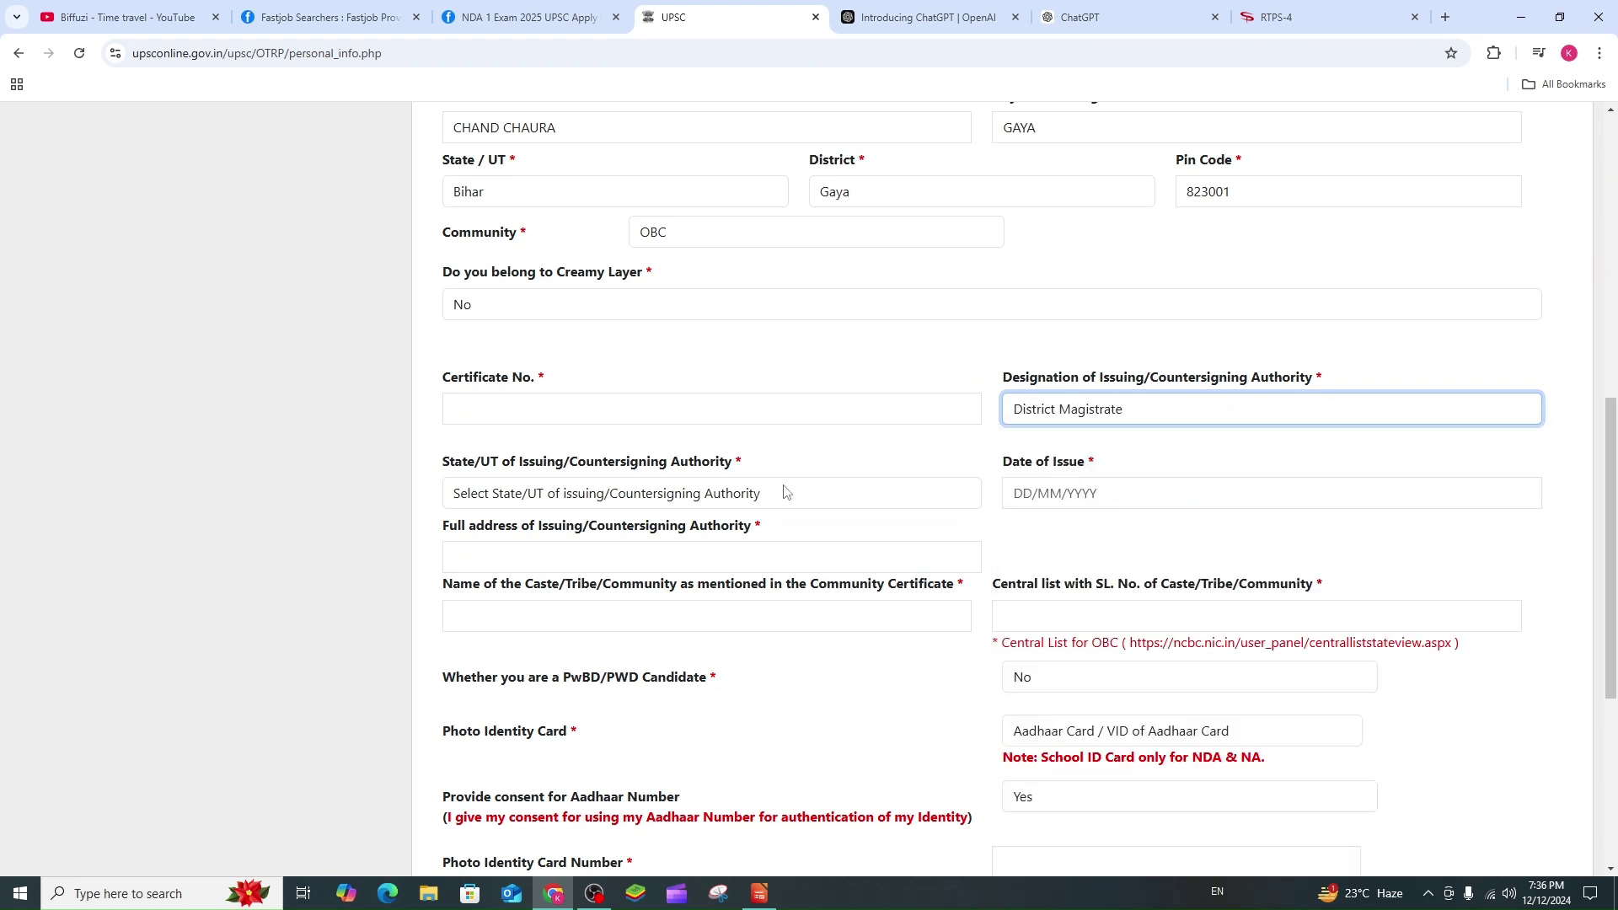
- Set the issuing state to Bihar, issue date 12/12/2024, and fill the authority address and caste fields
left_click(733, 500)
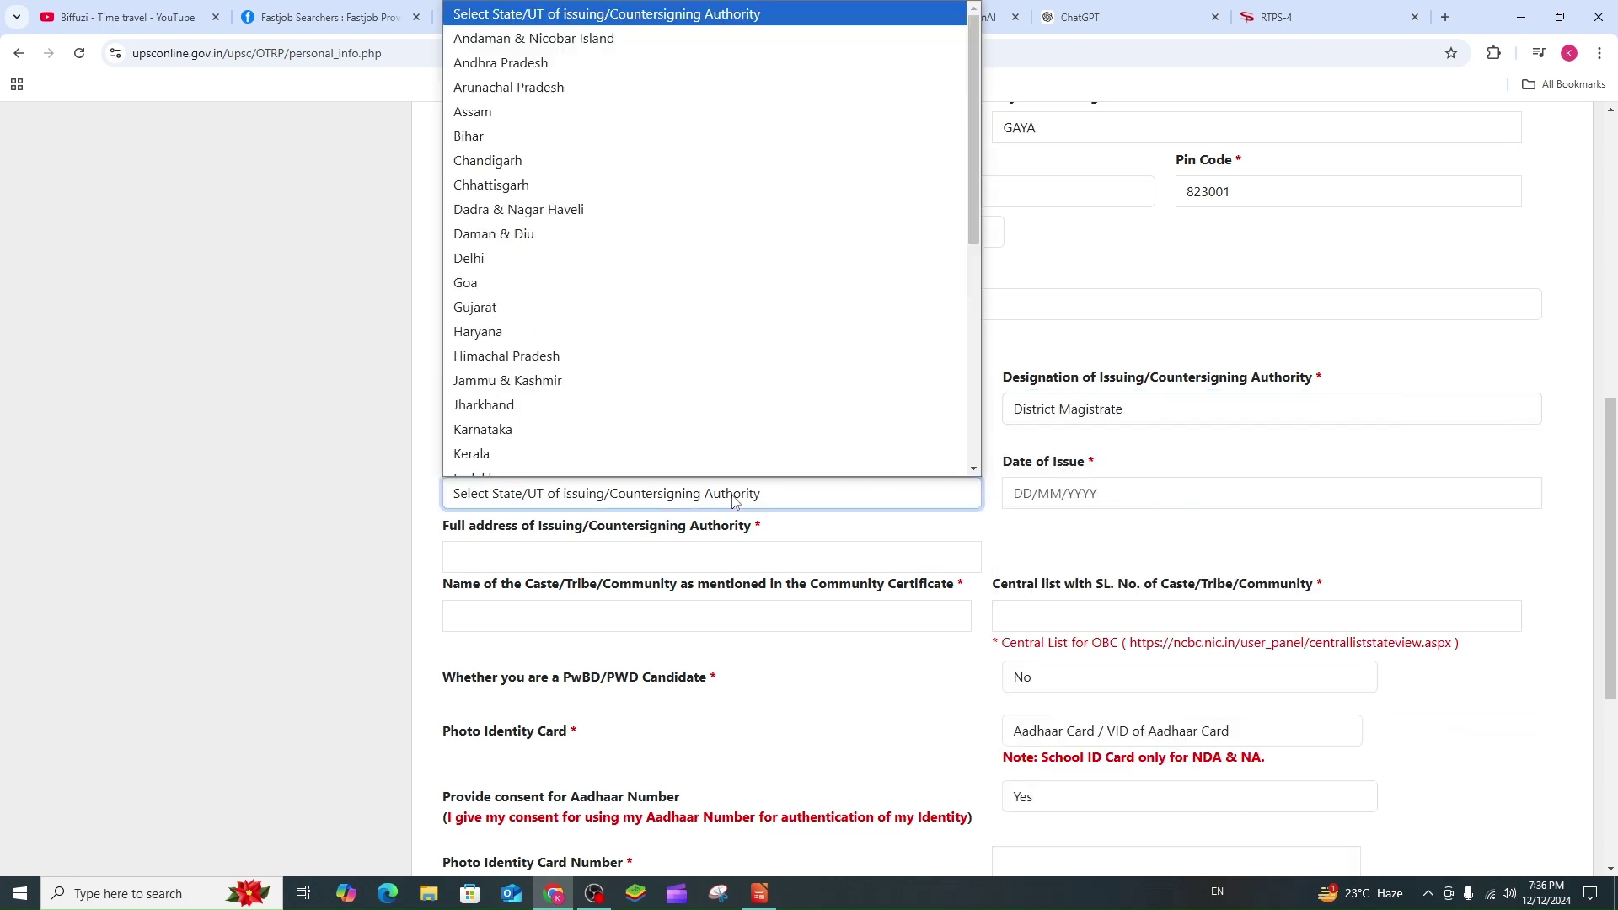
left_click(587, 129)
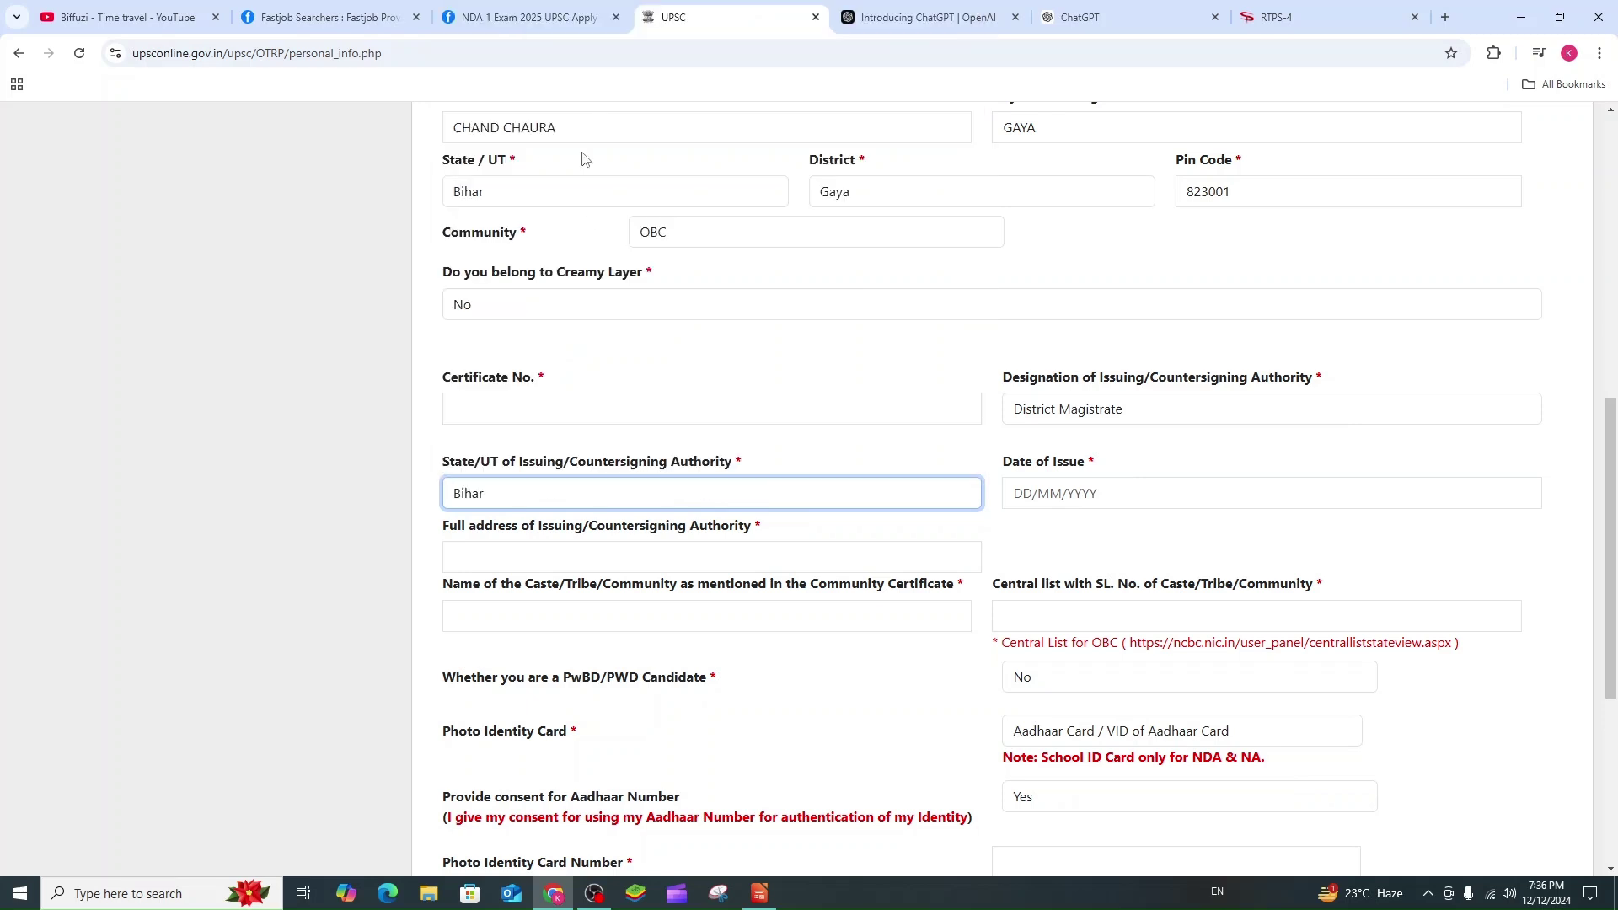
left_click(1042, 489)
left_click(1134, 634)
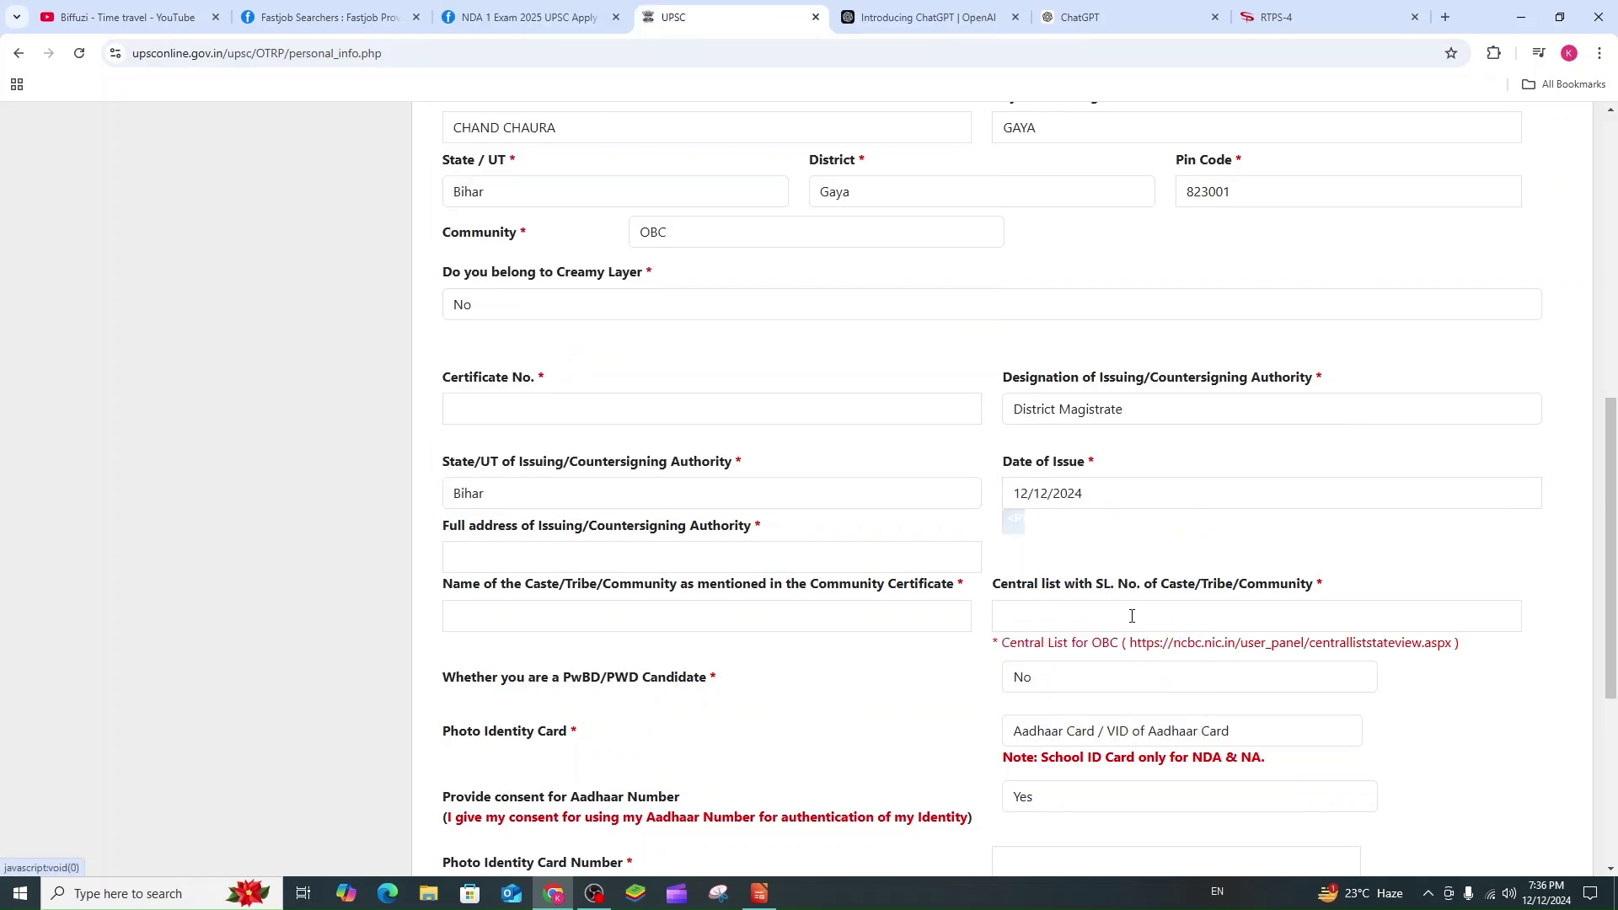
scroll(774, 516, "down", 1)
left_click(664, 469)
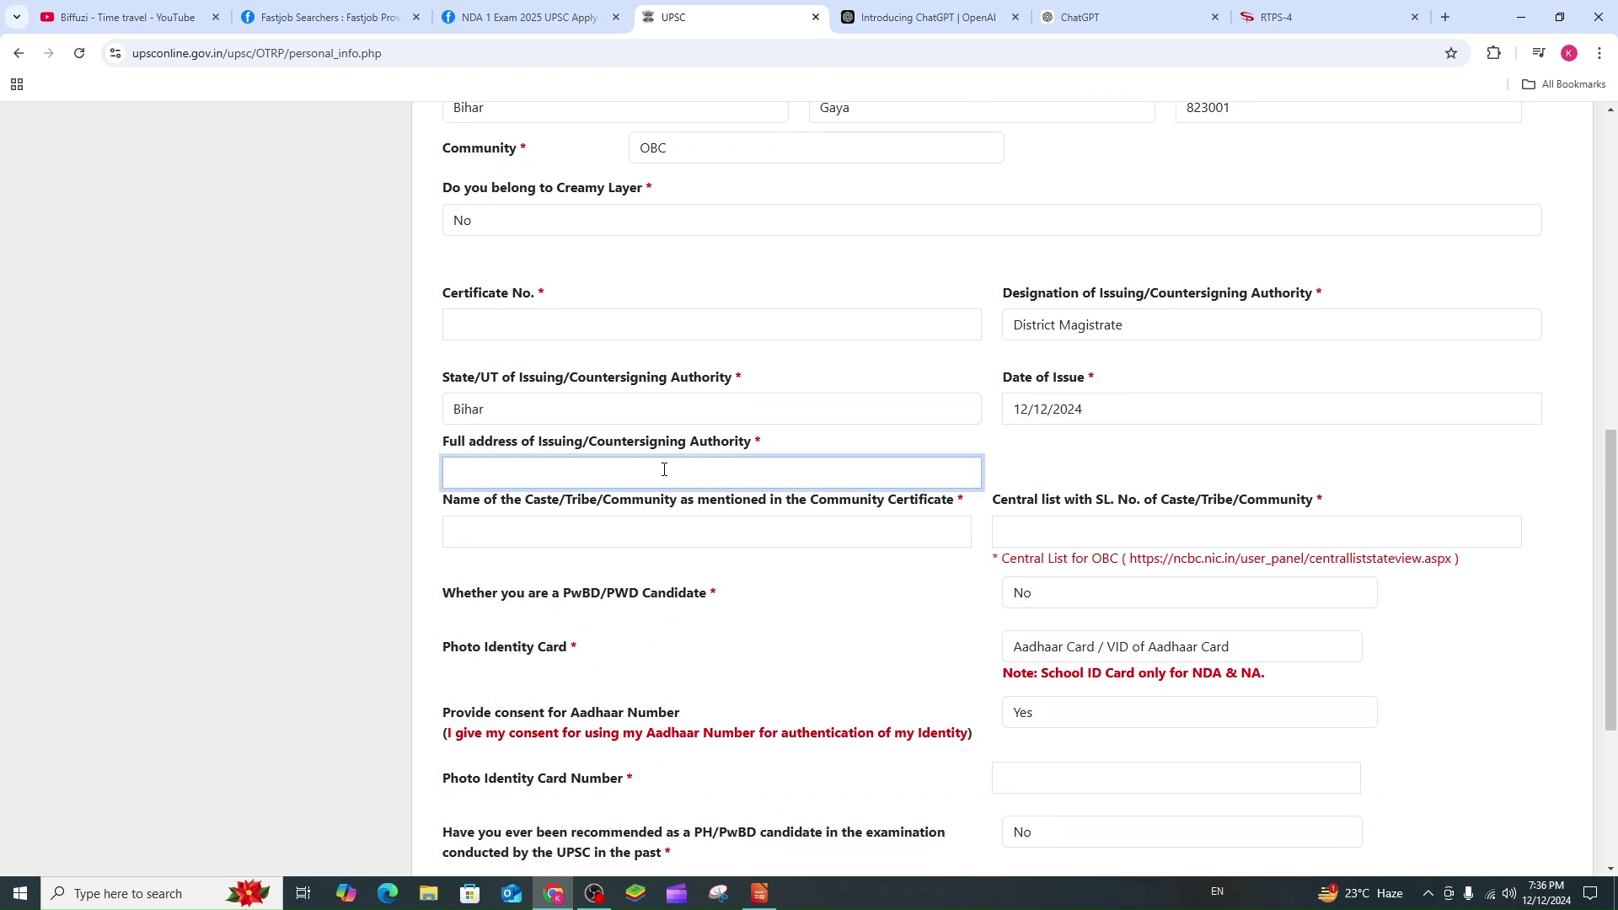
left_click(646, 536)
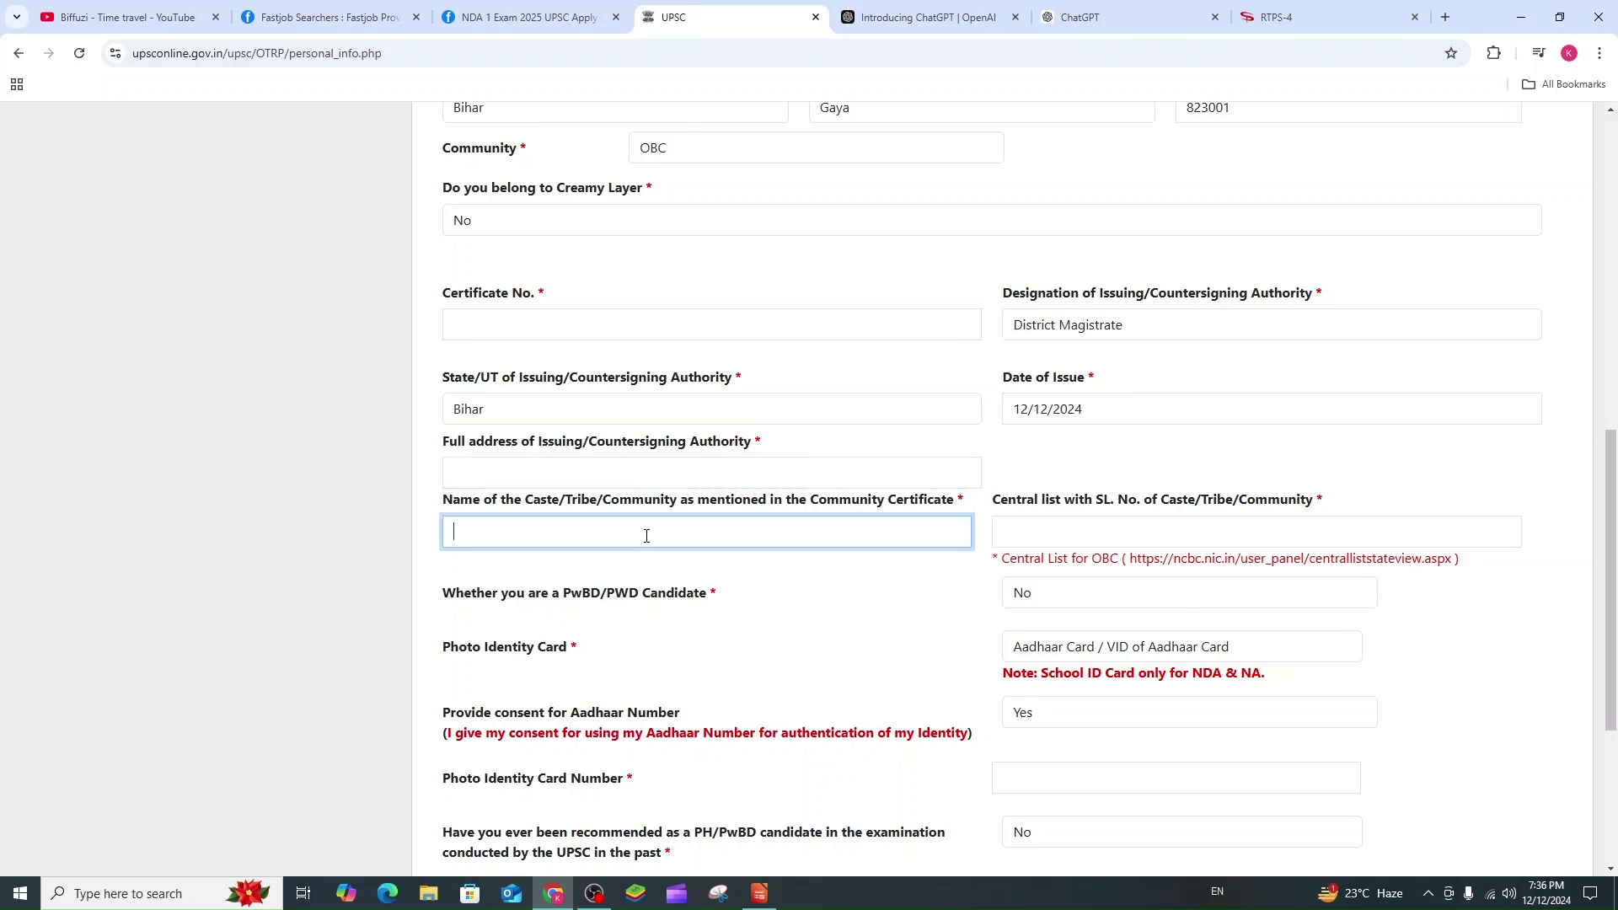
left_click(1095, 538)
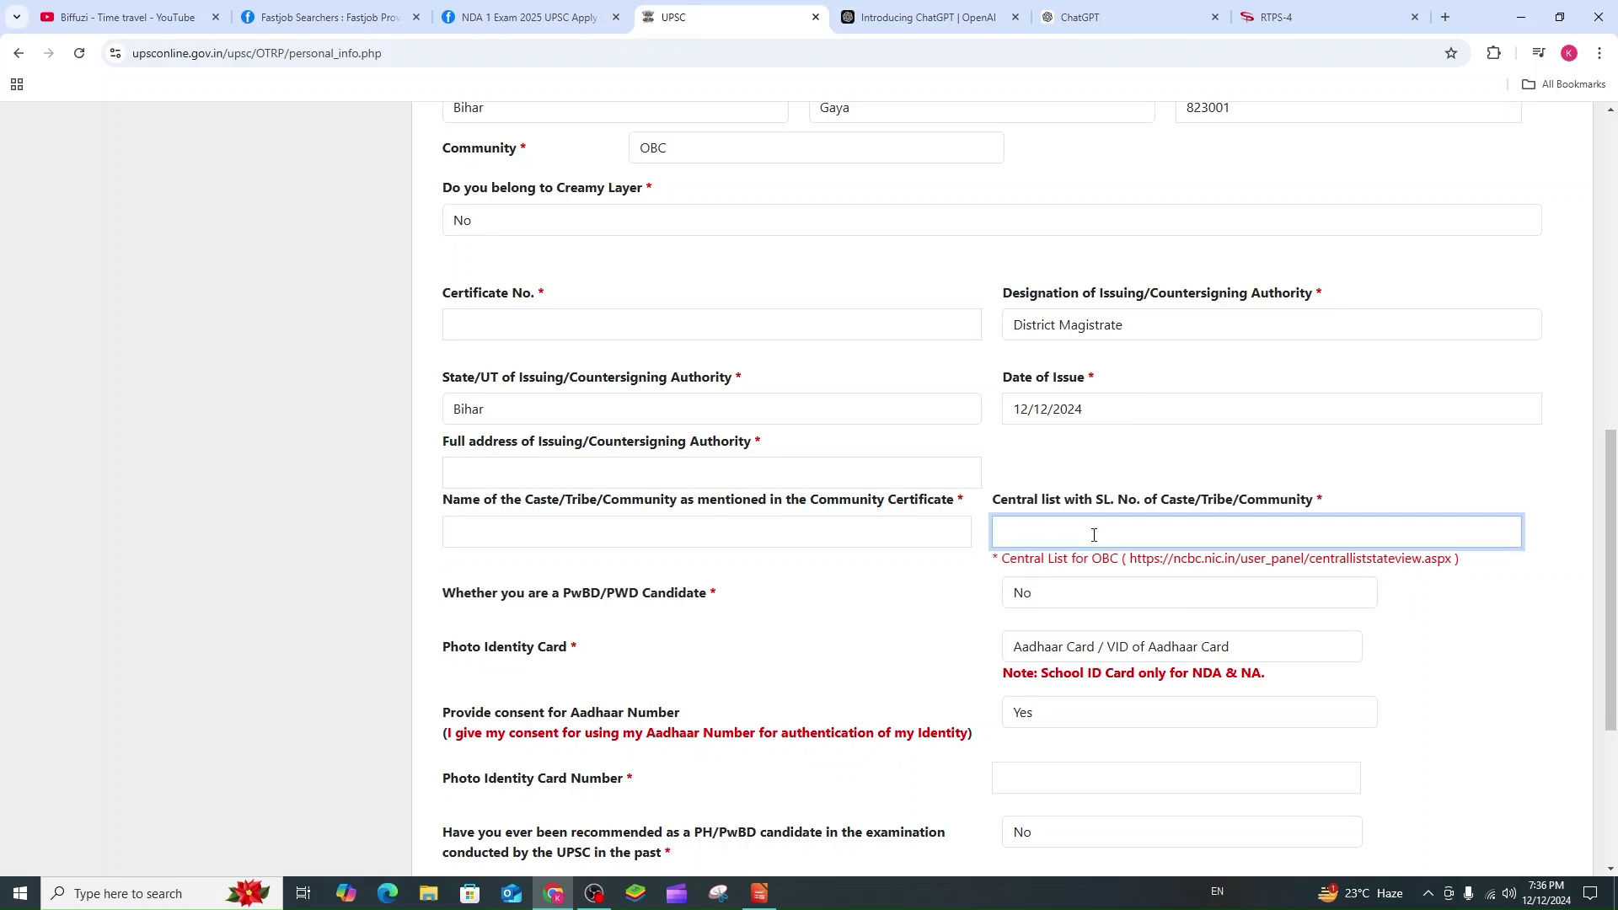
scroll(1049, 529, "down", 1)
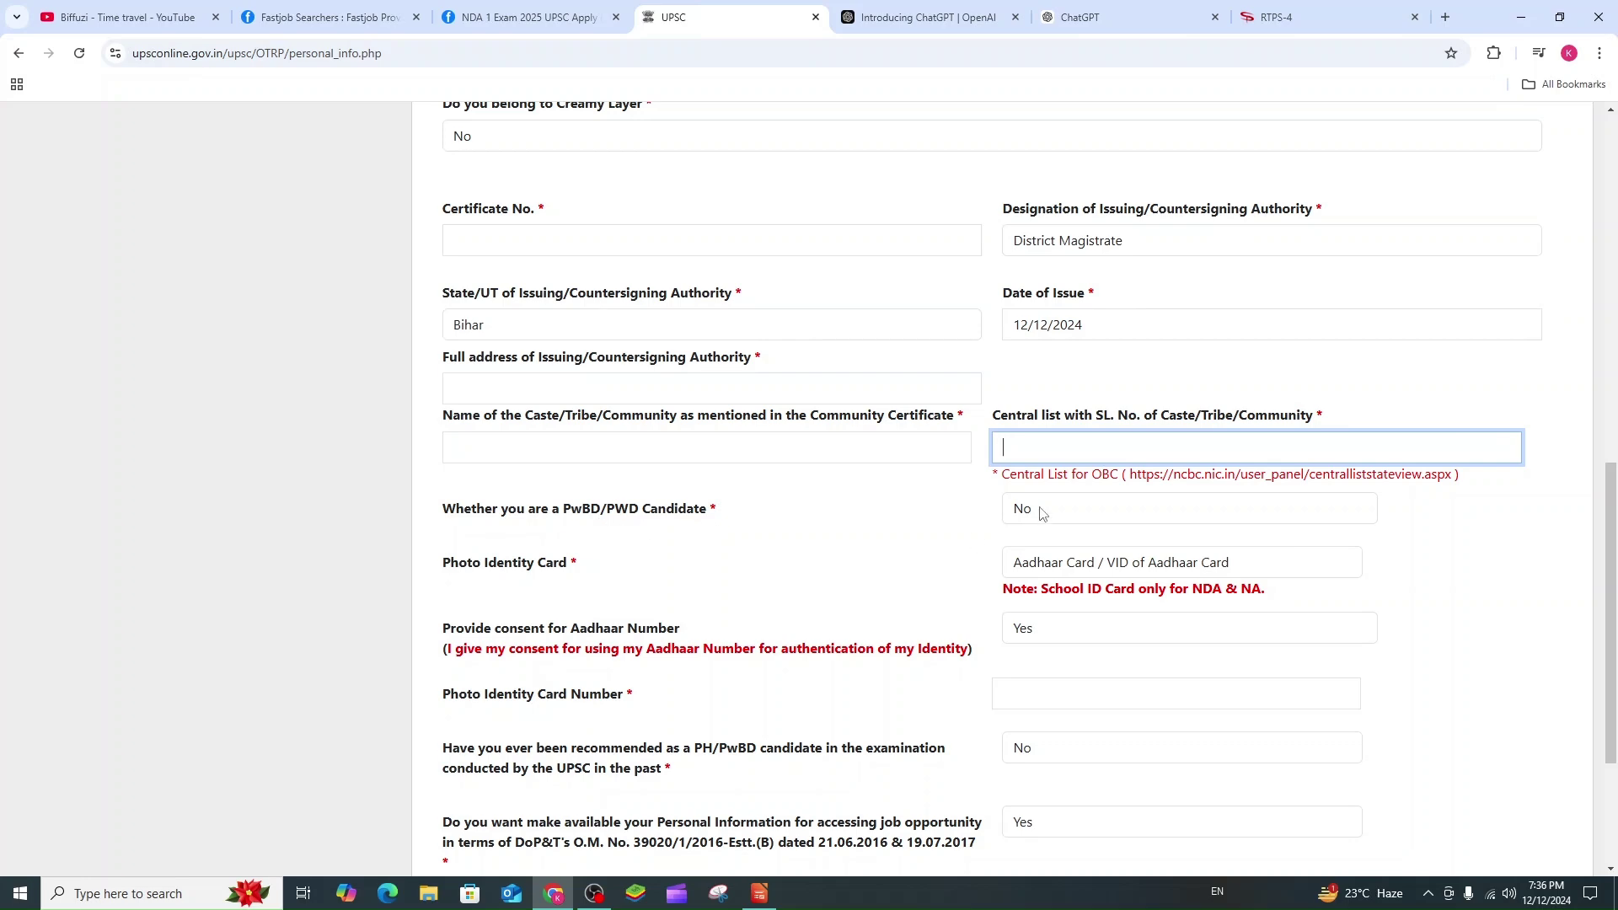
scroll(826, 537, "down", 2)
scroll(859, 520, "down", 1)
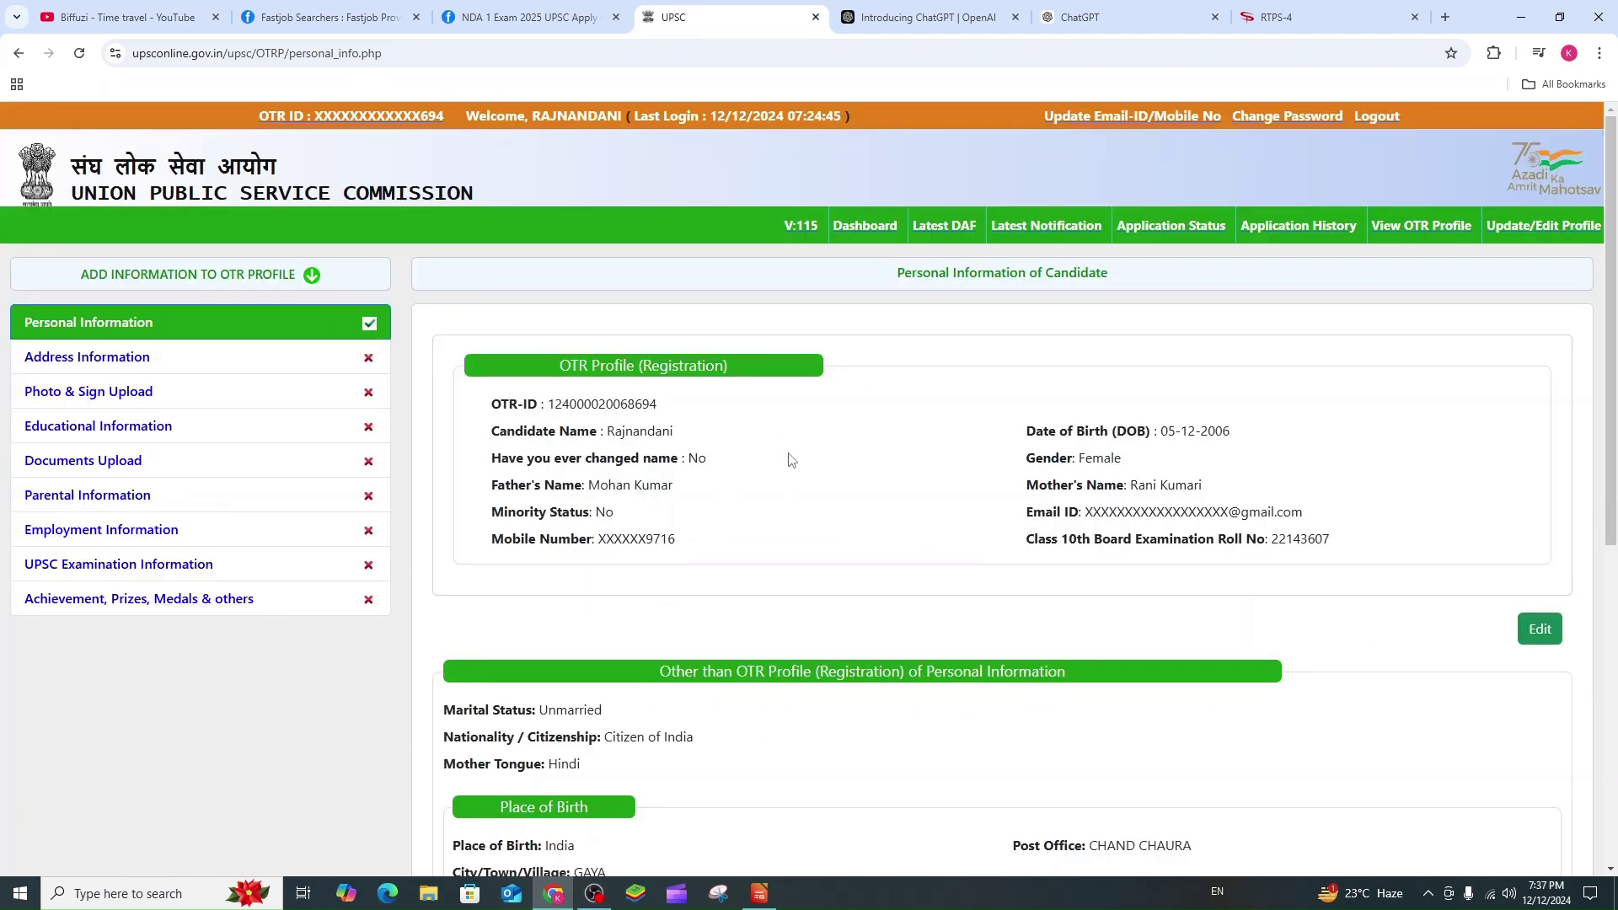
- In Address Information, enter the correspondence post office and city names
left_click(100, 364)
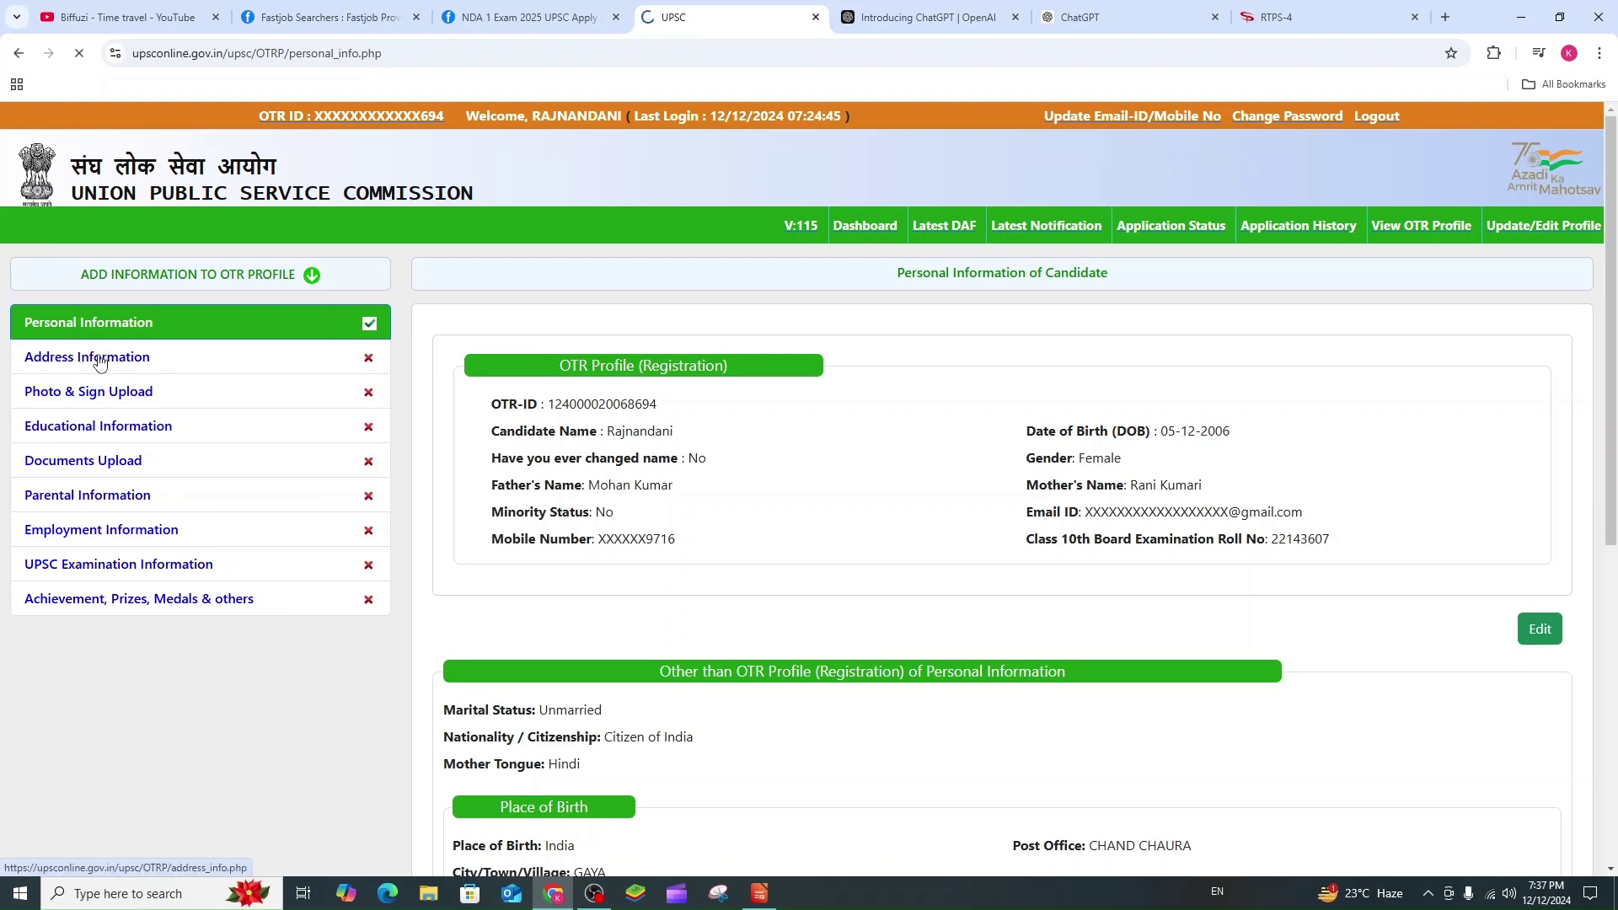
left_click(558, 460)
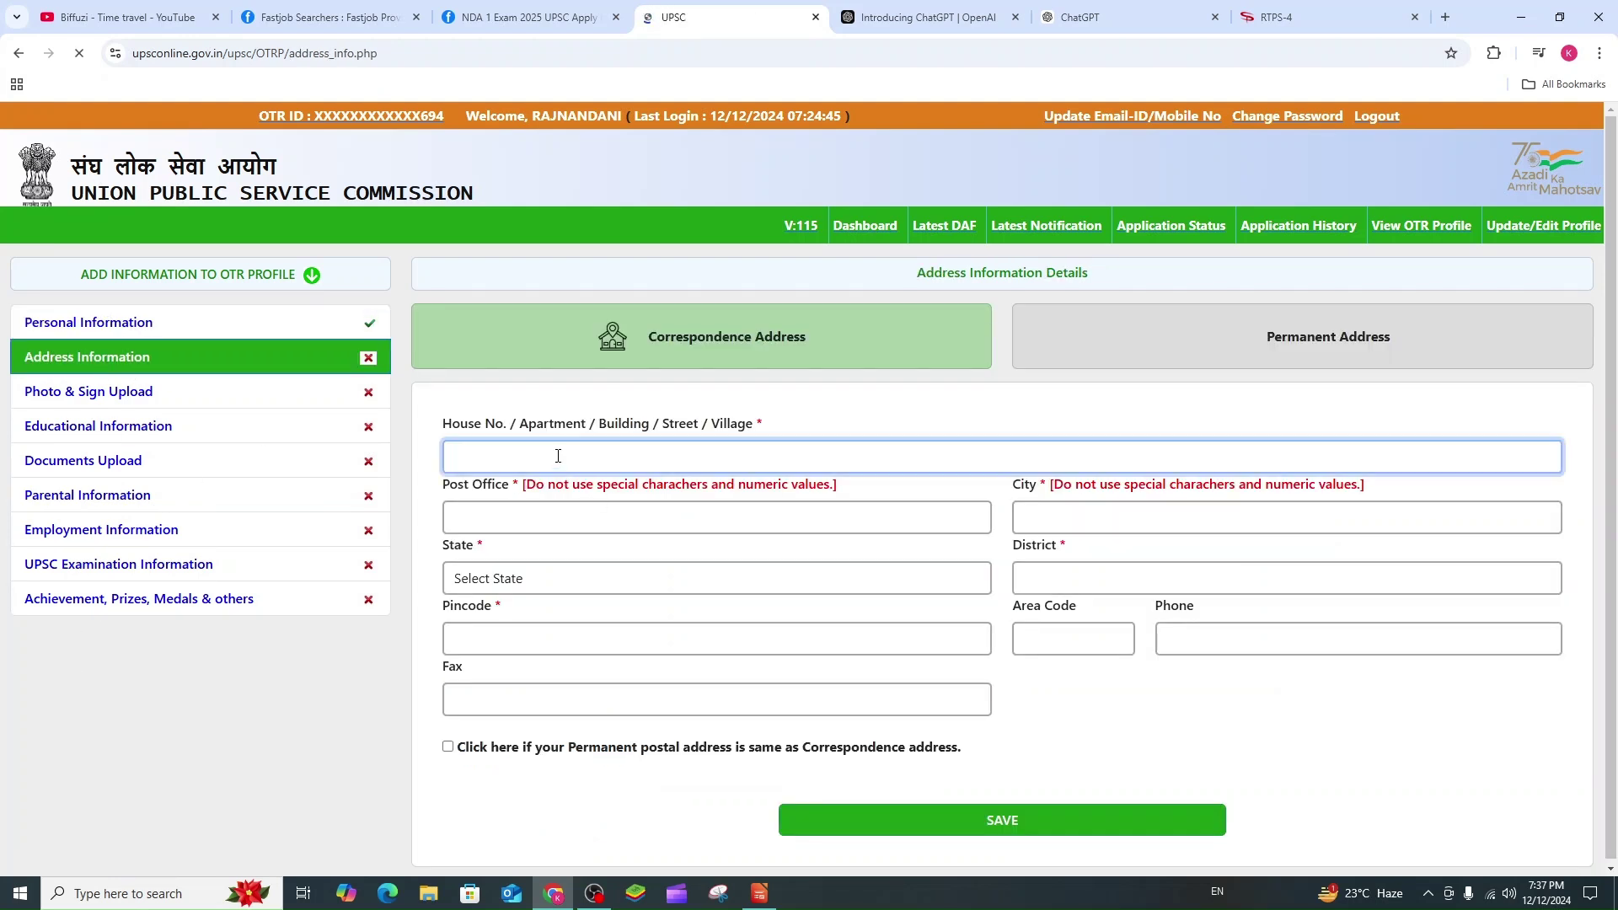
left_click(561, 511)
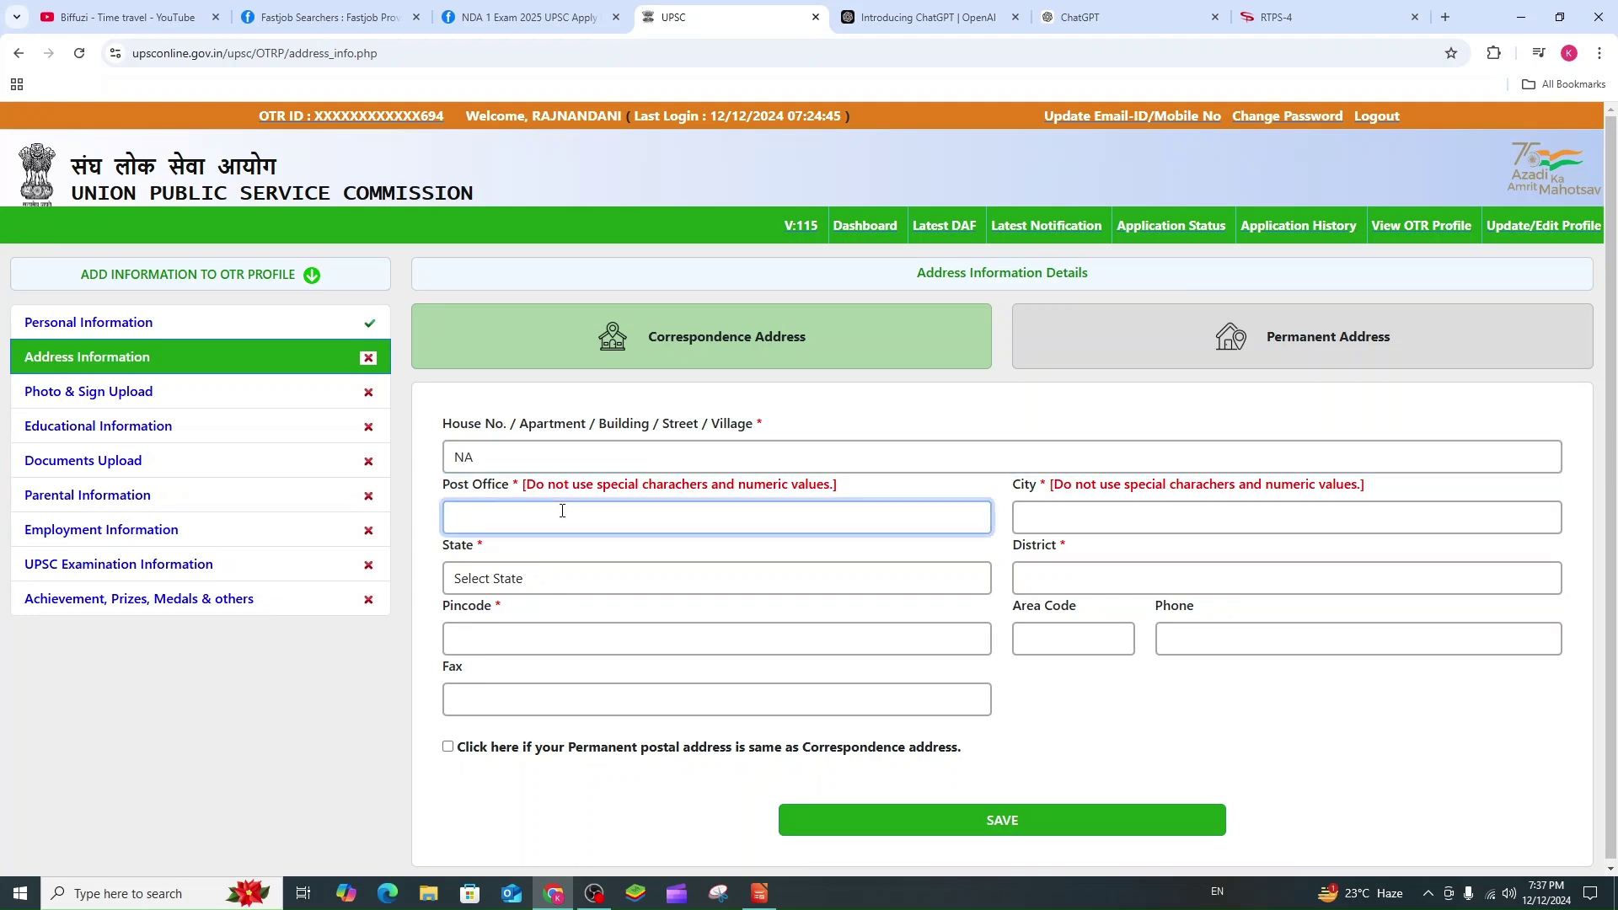
type("CHAND CHAURA")
key("Tab")
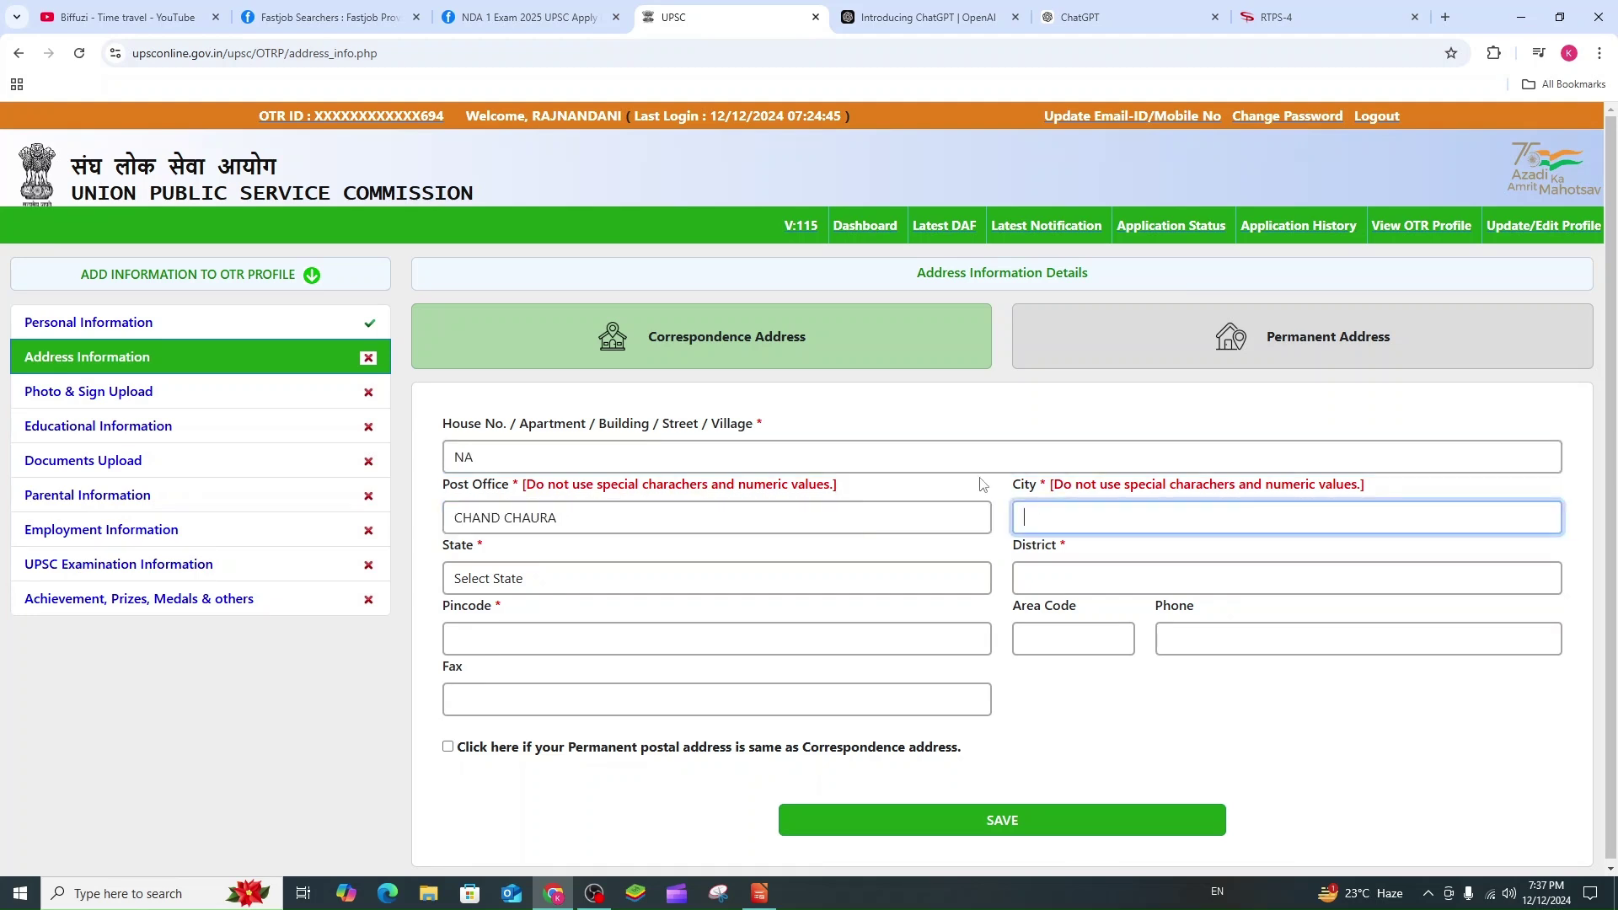
type("GAYA")
- Choose state Bihar and its district, enter the pincode, mark the permanent address as same, and save
left_click(817, 580)
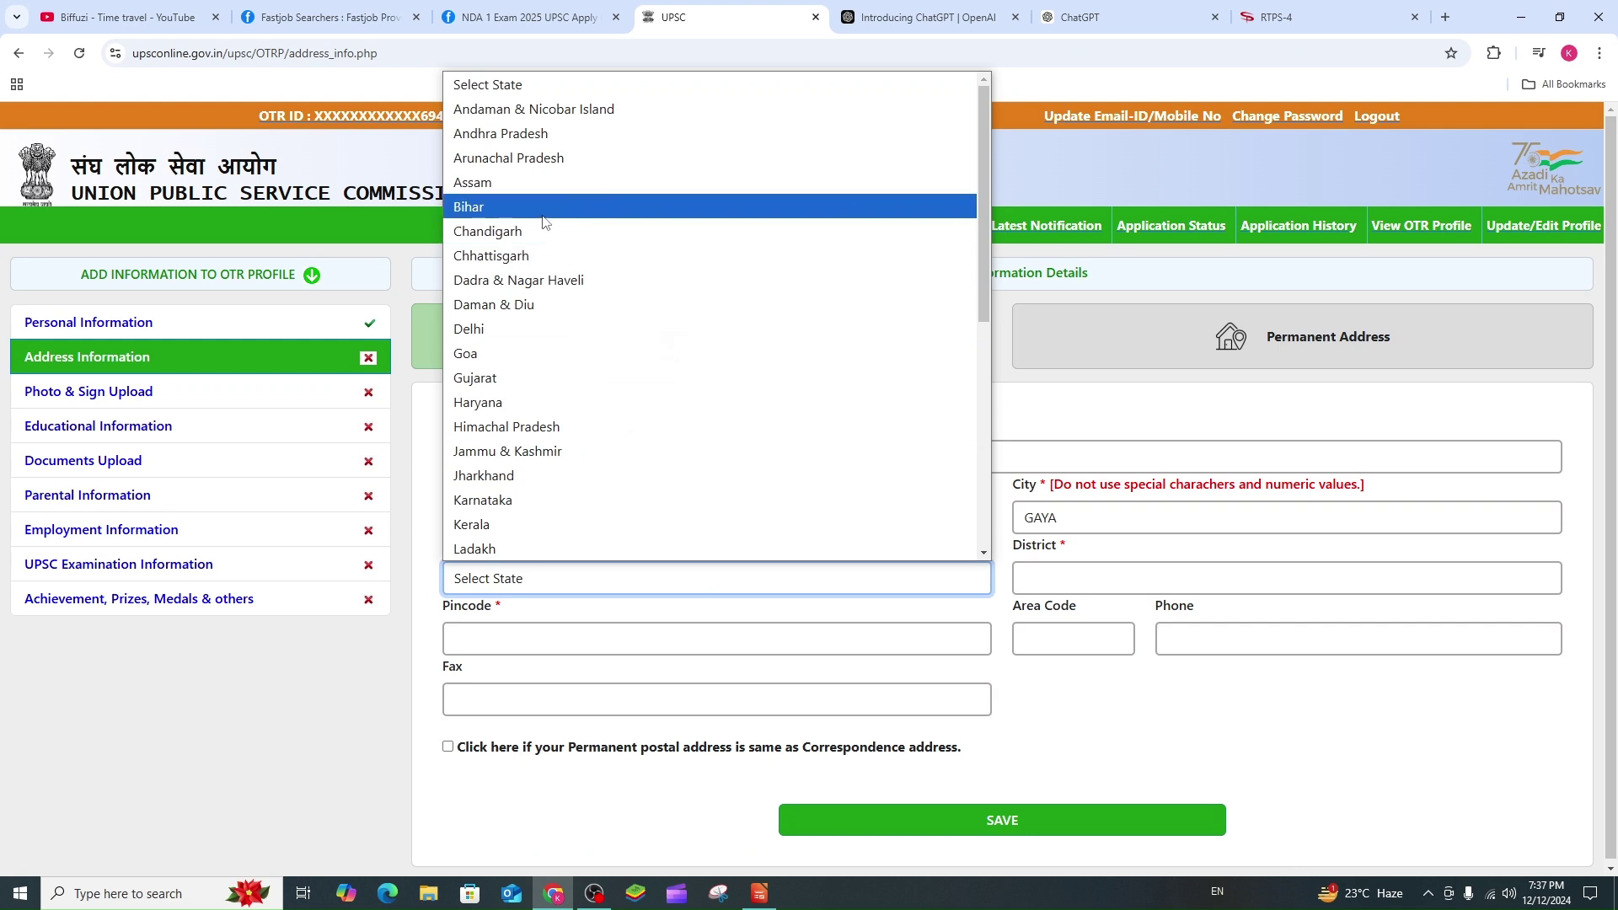
left_click(506, 207)
left_click(1115, 578)
left_click(1036, 358)
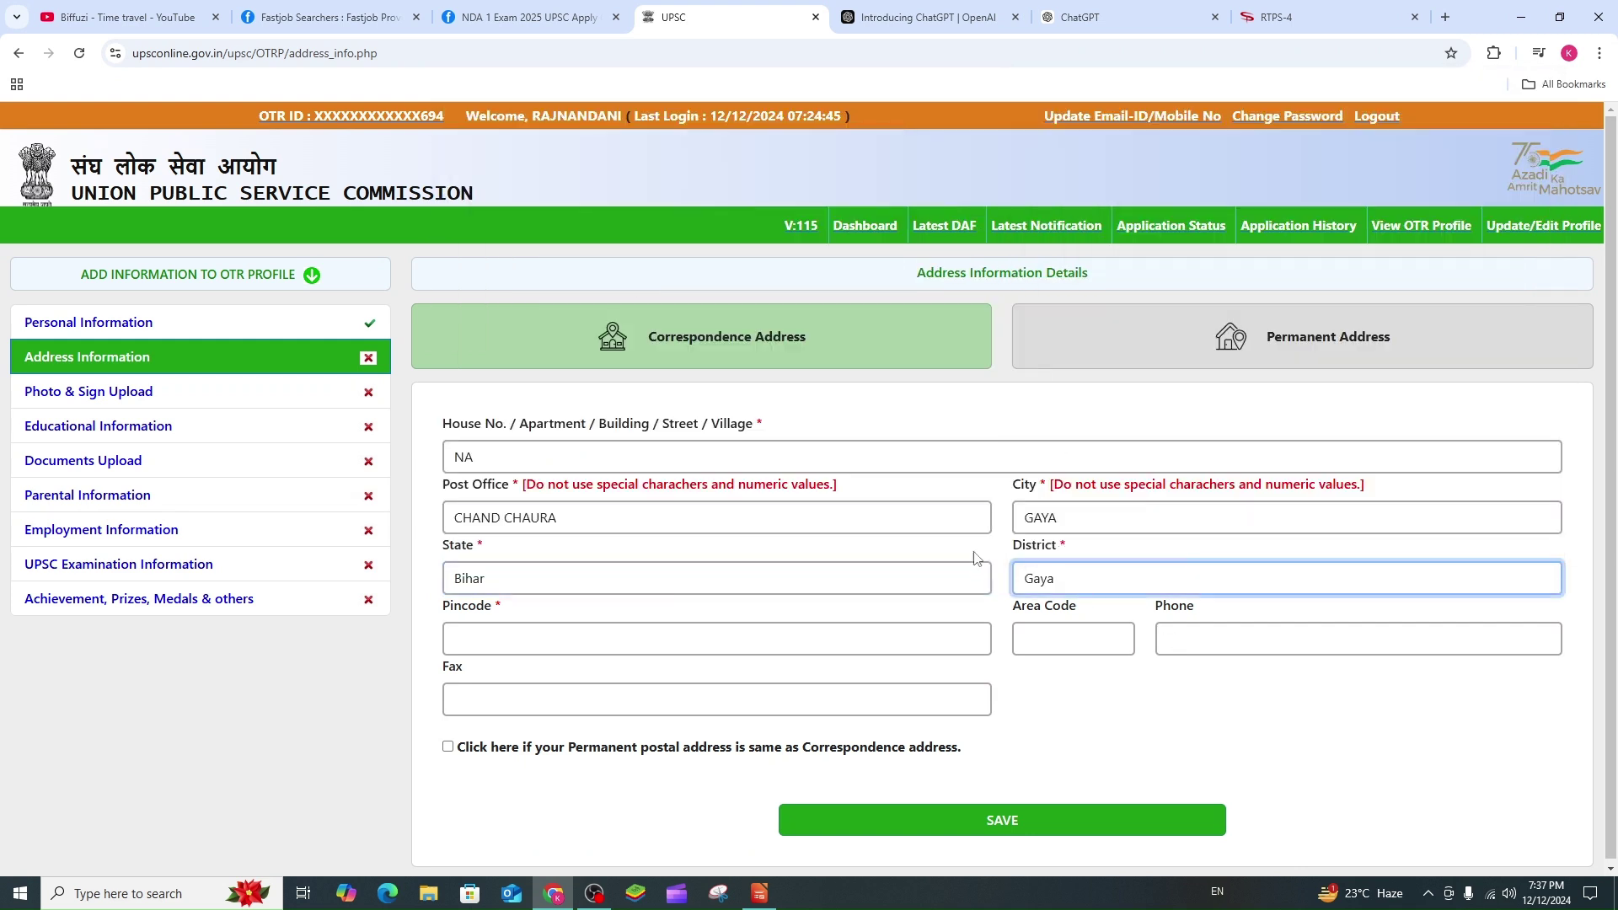
left_click(491, 624)
type("8")
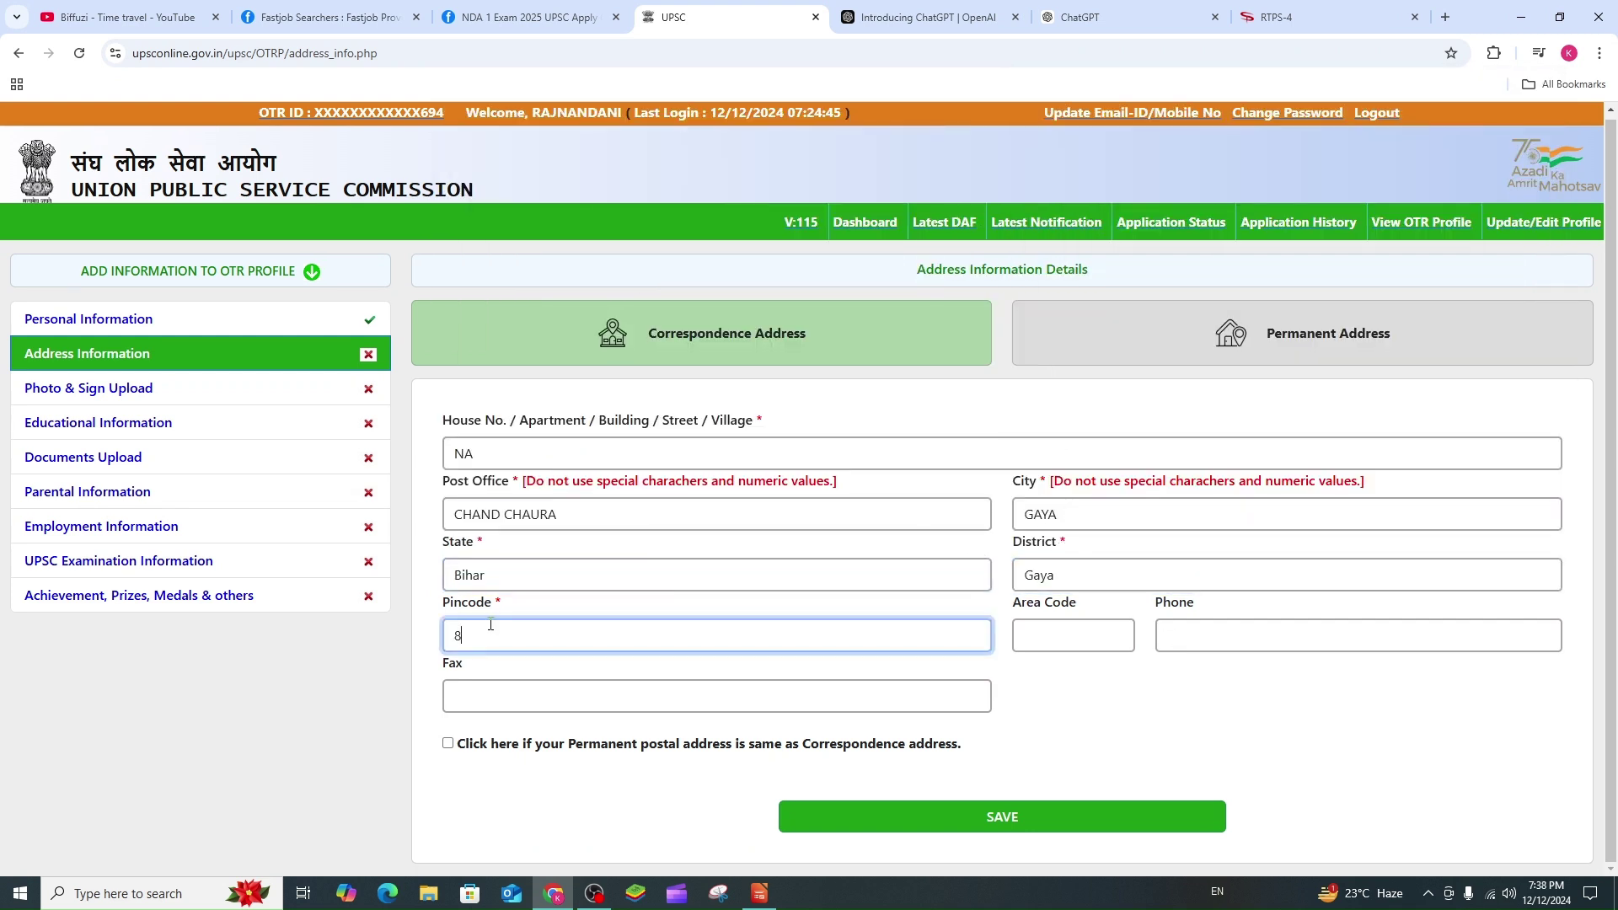
type("23001")
left_click(1208, 651)
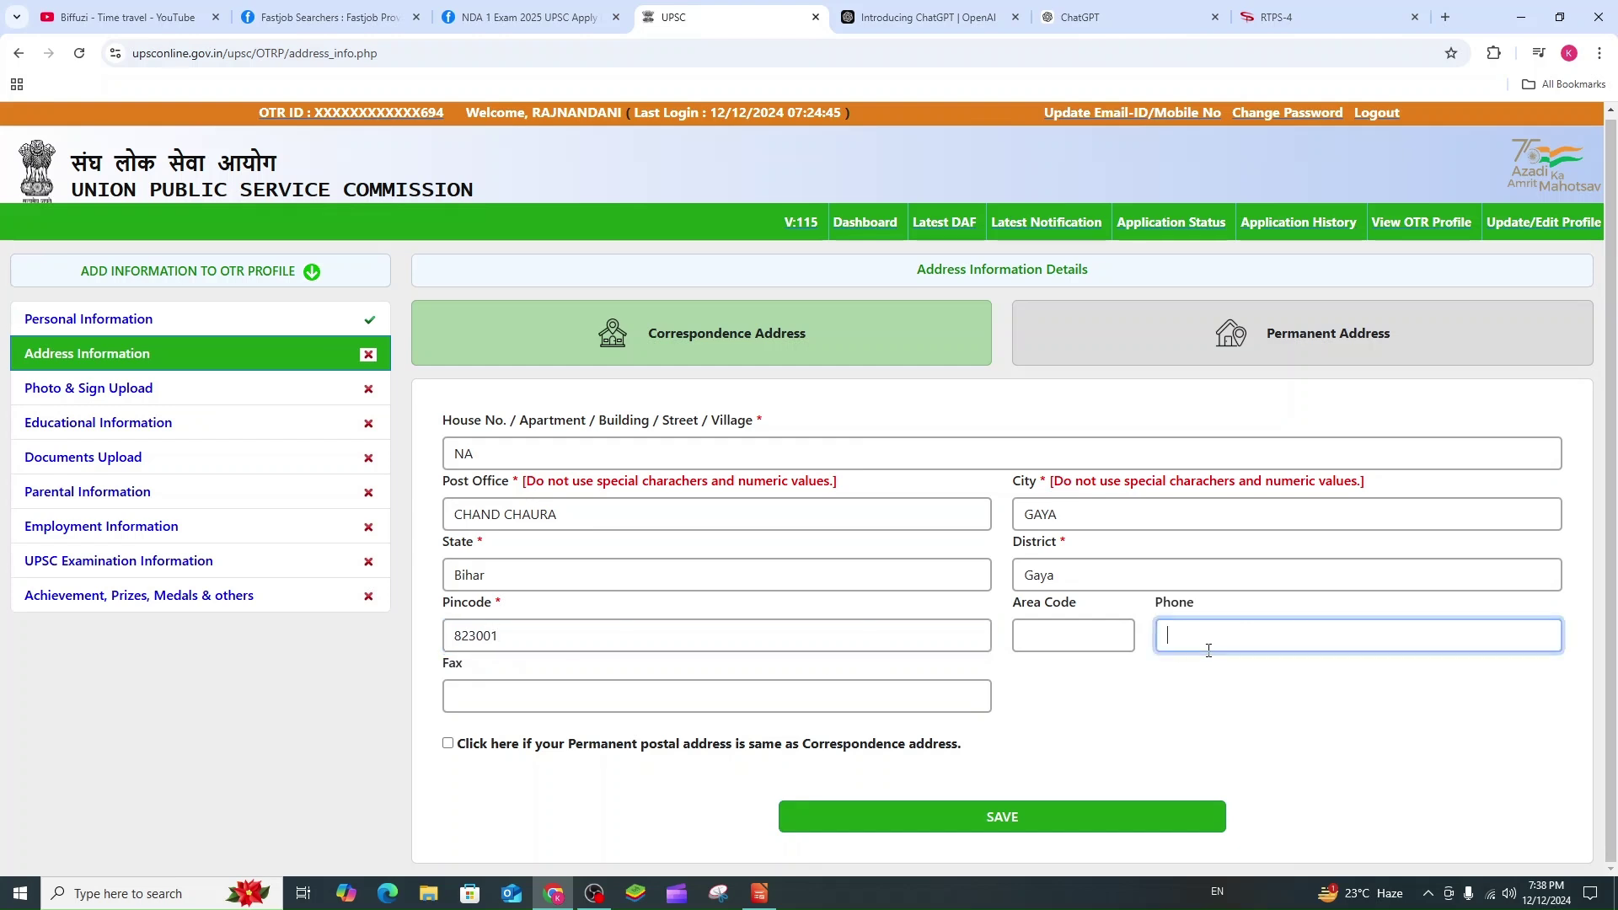
left_click(584, 694)
left_click(448, 744)
left_click(931, 817)
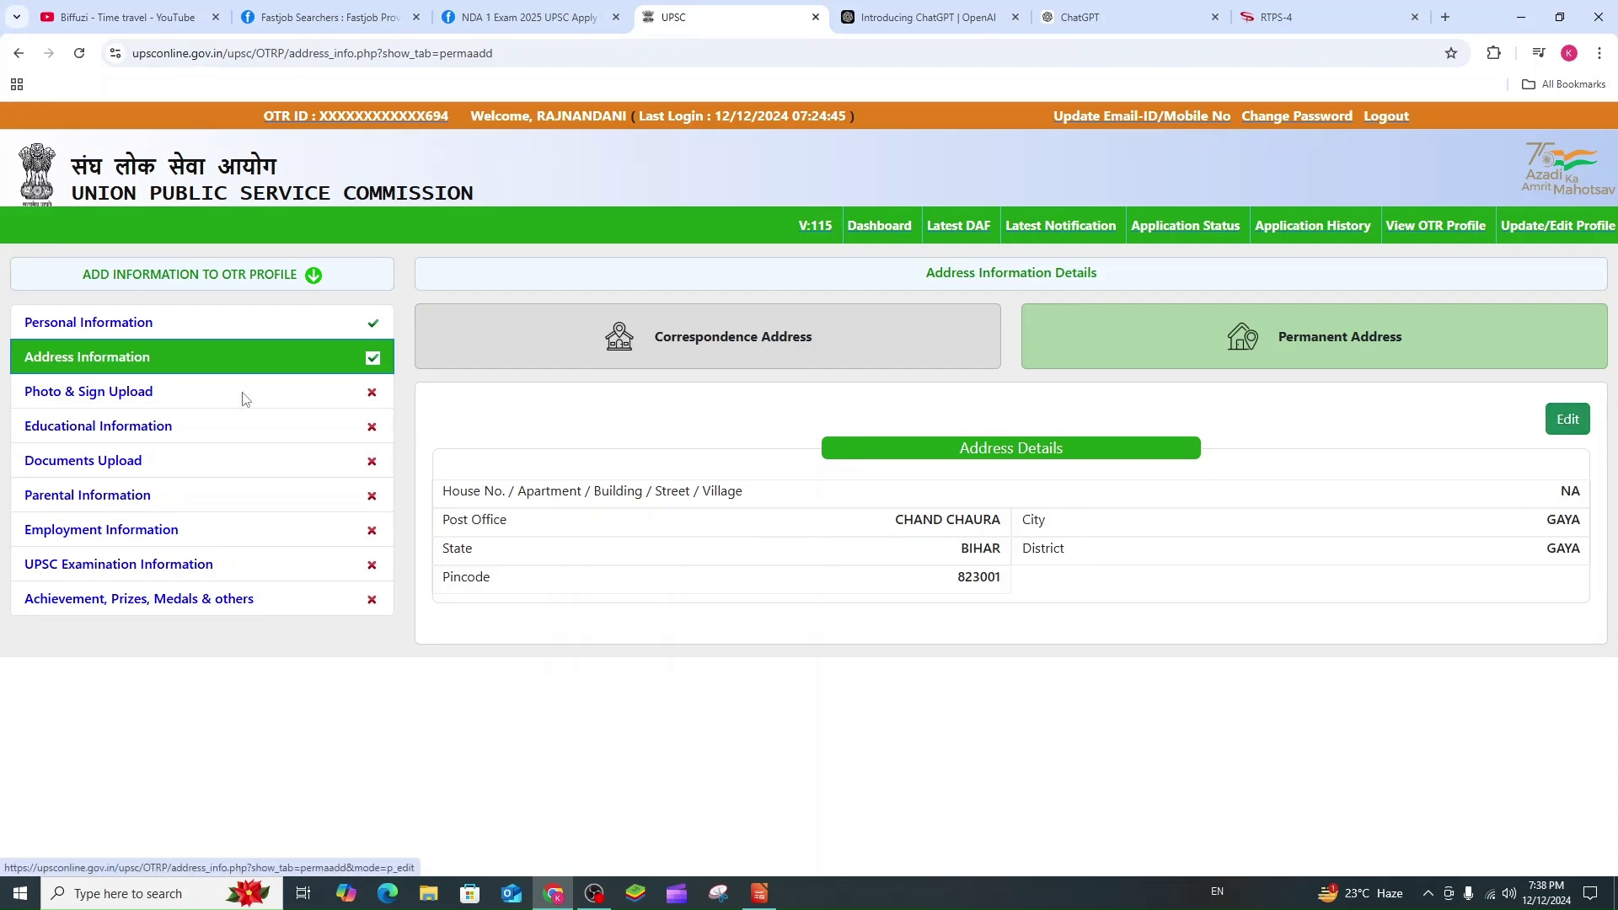
left_click(120, 396)
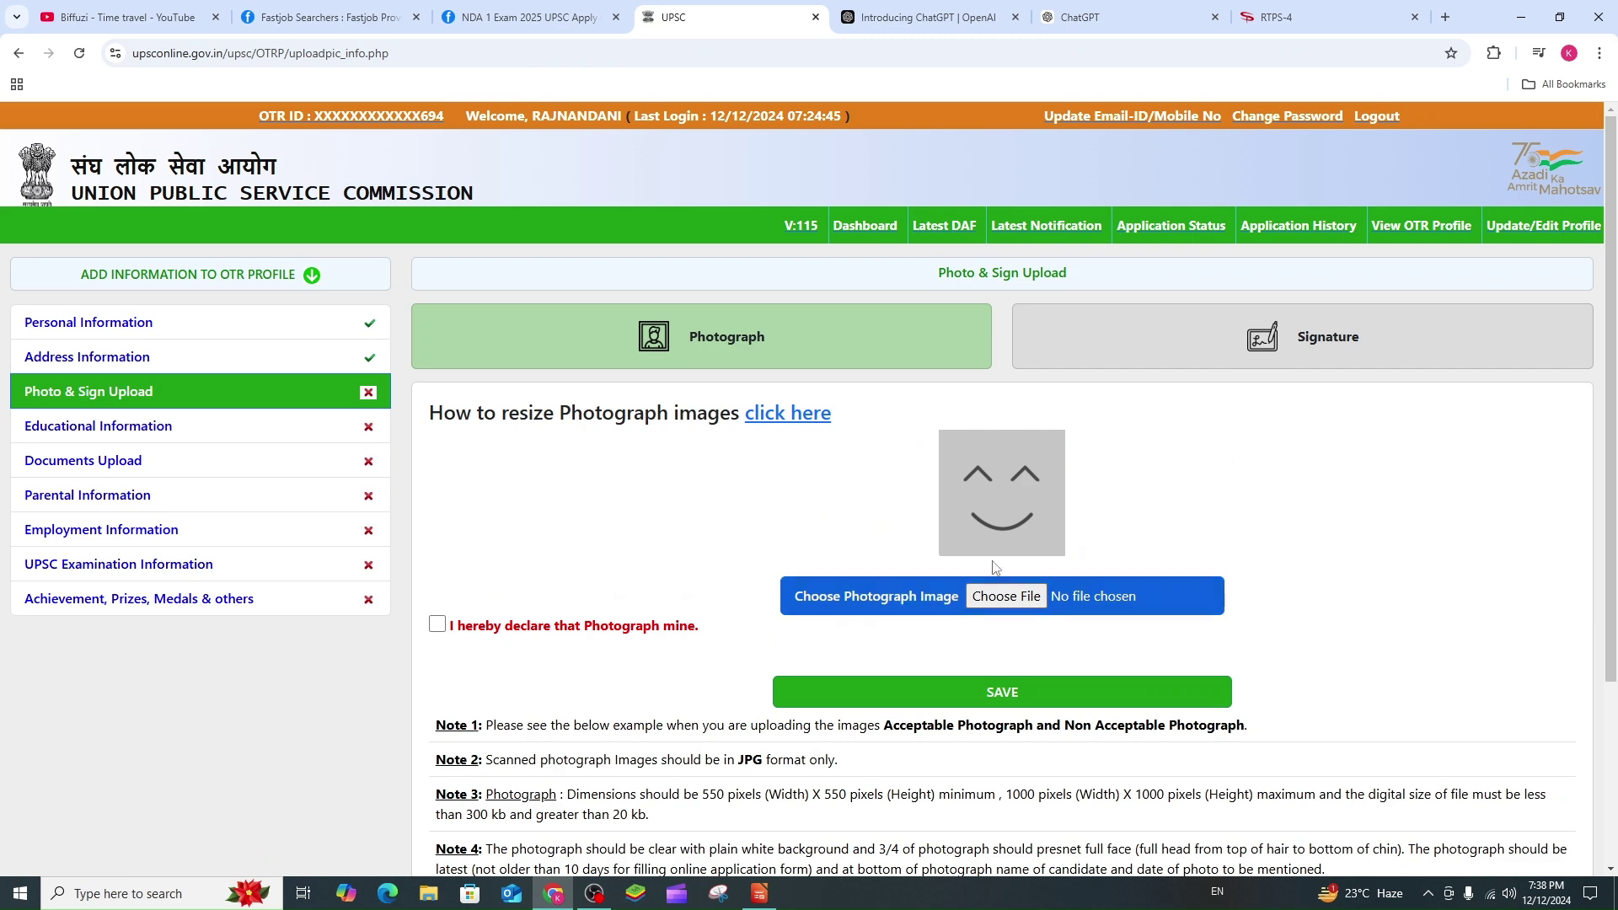
- Upload the candidate photograph with the declaration ticked, replacing the rejected file with its JPG version
left_click(1002, 595)
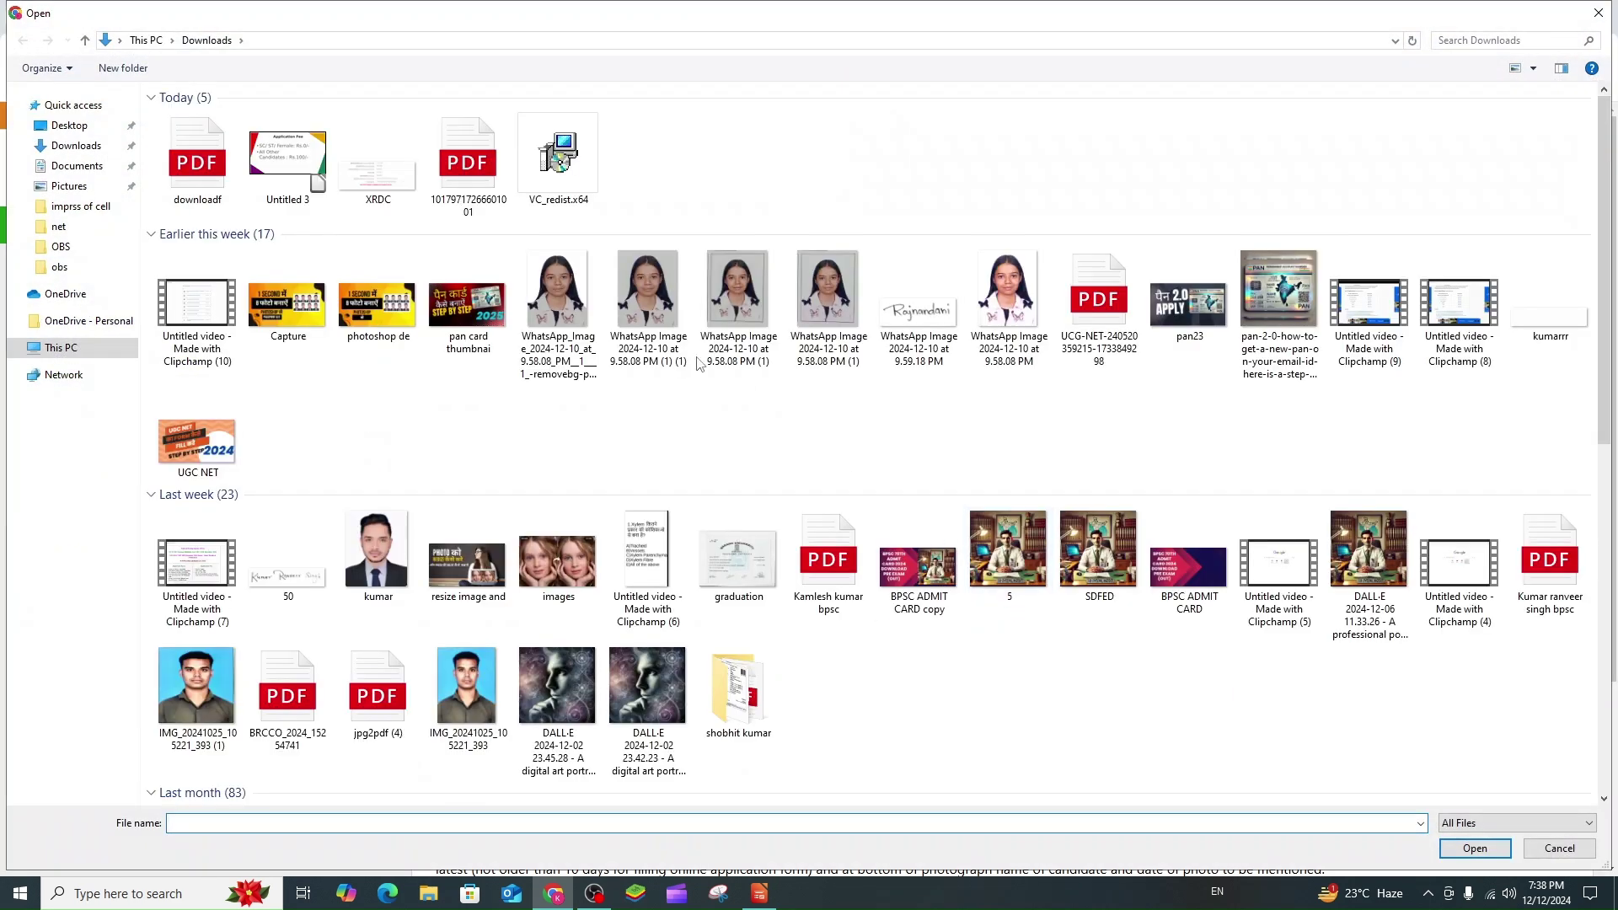
double_click(563, 291)
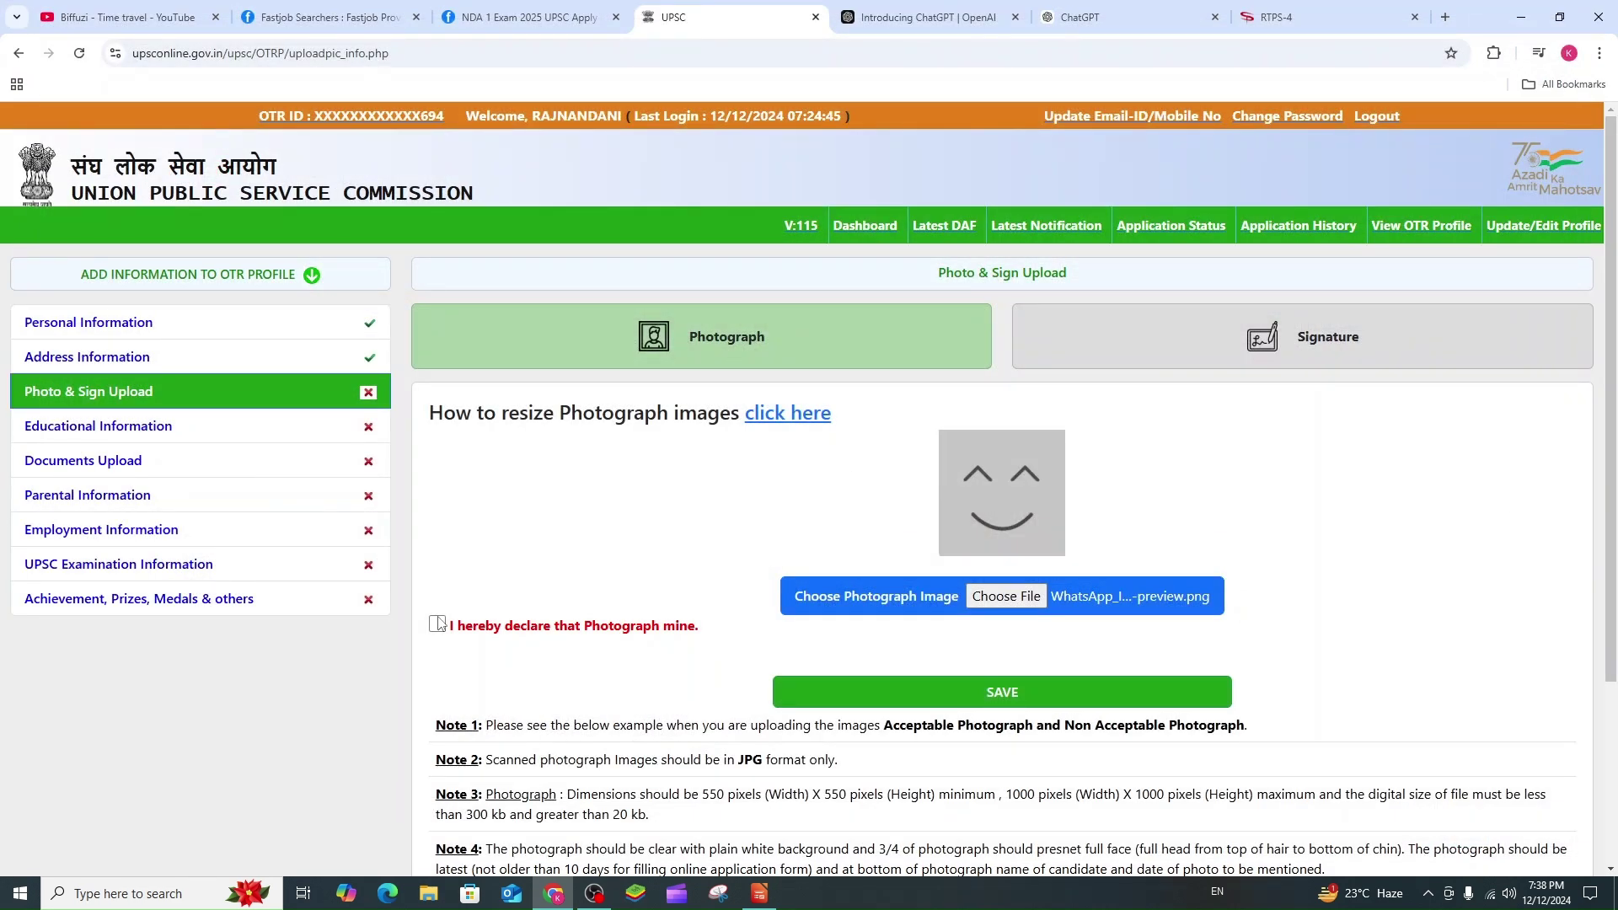
left_click(437, 624)
left_click(937, 698)
left_click(954, 166)
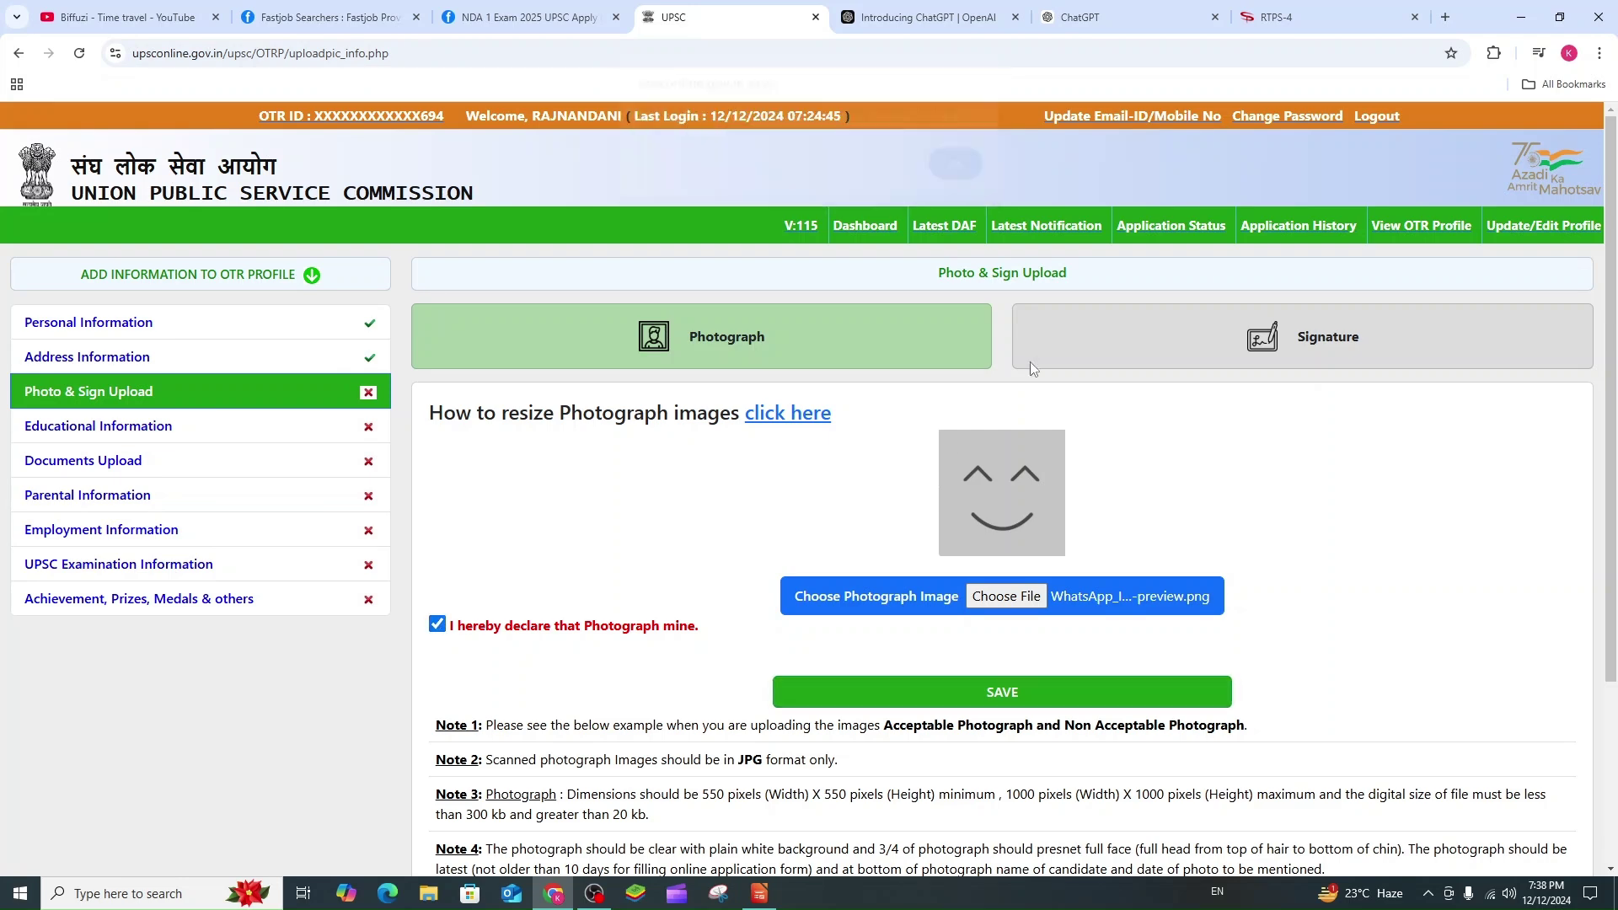
left_click(1007, 596)
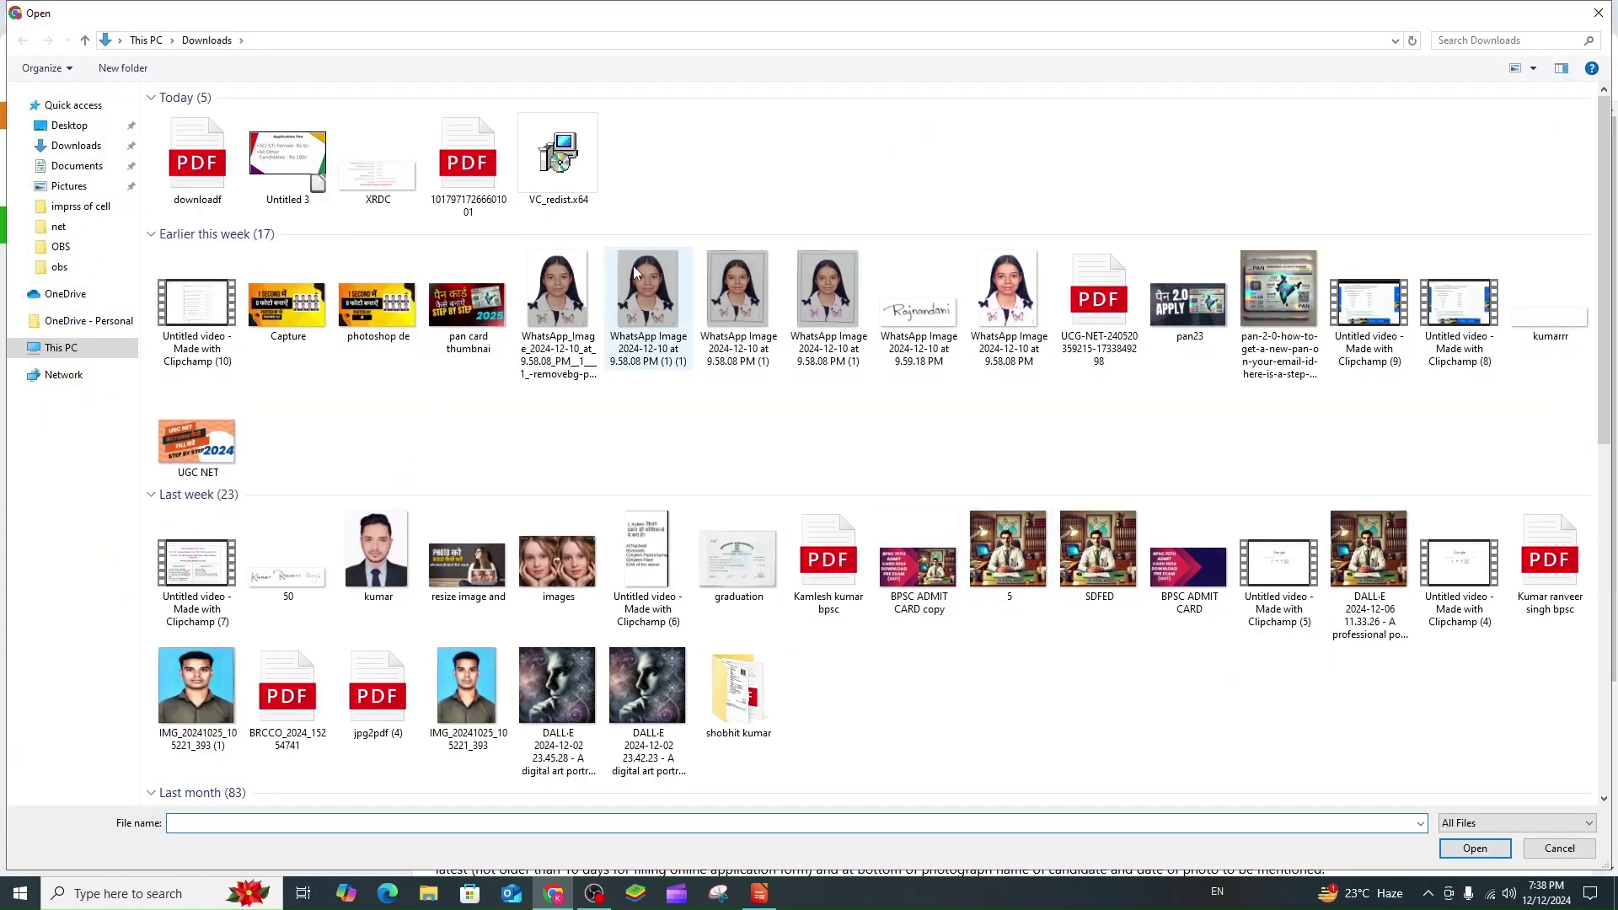
double_click(649, 291)
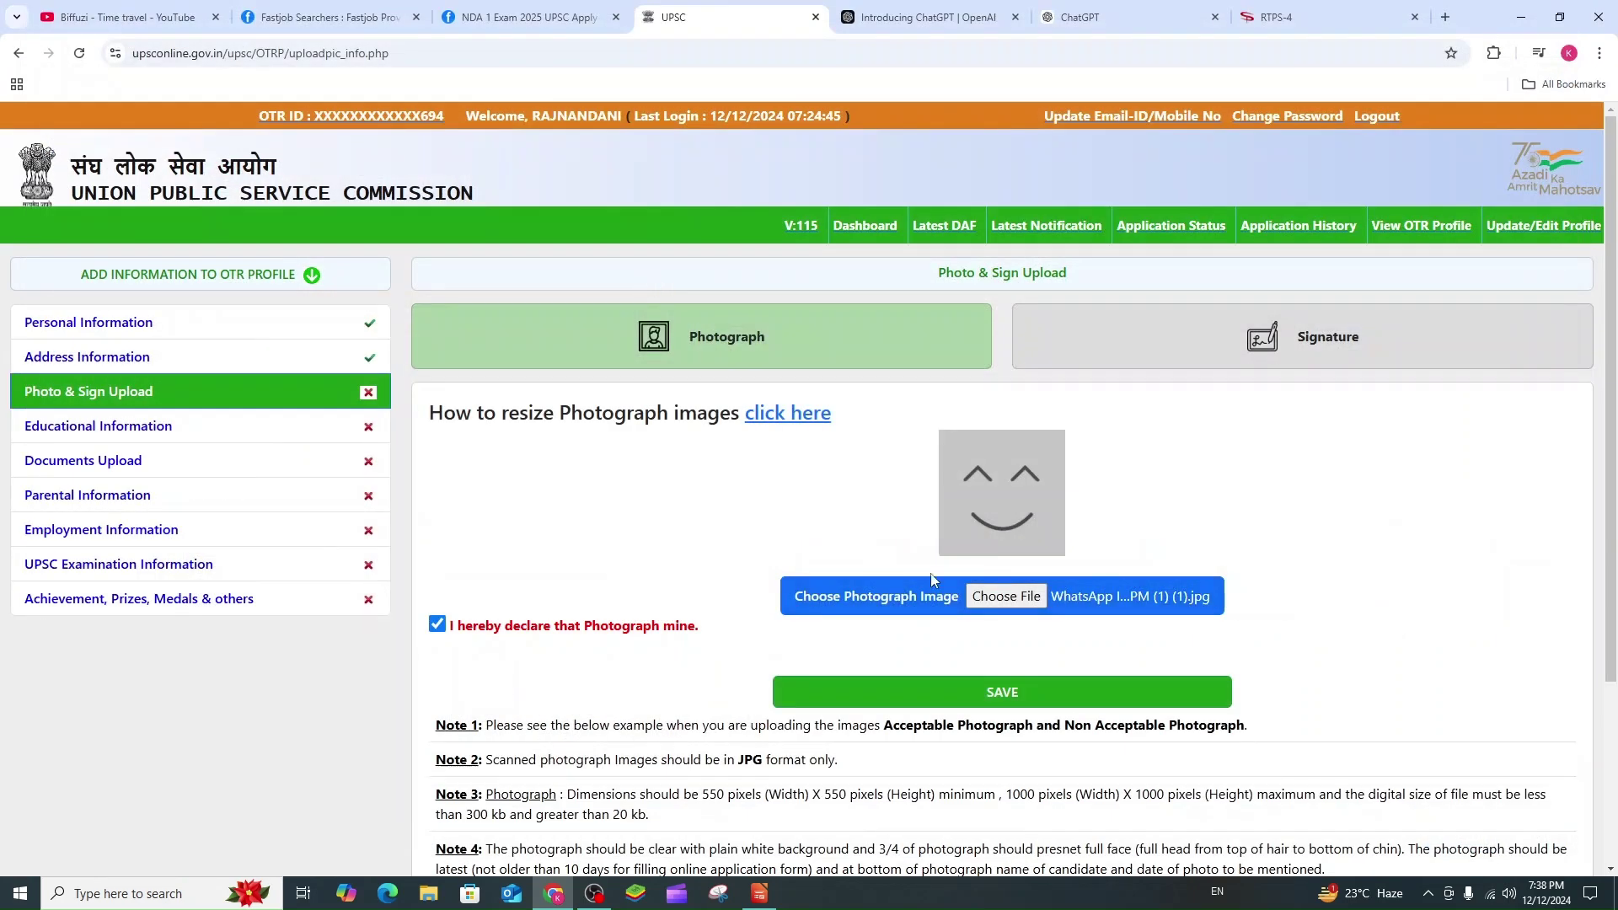
left_click(1004, 696)
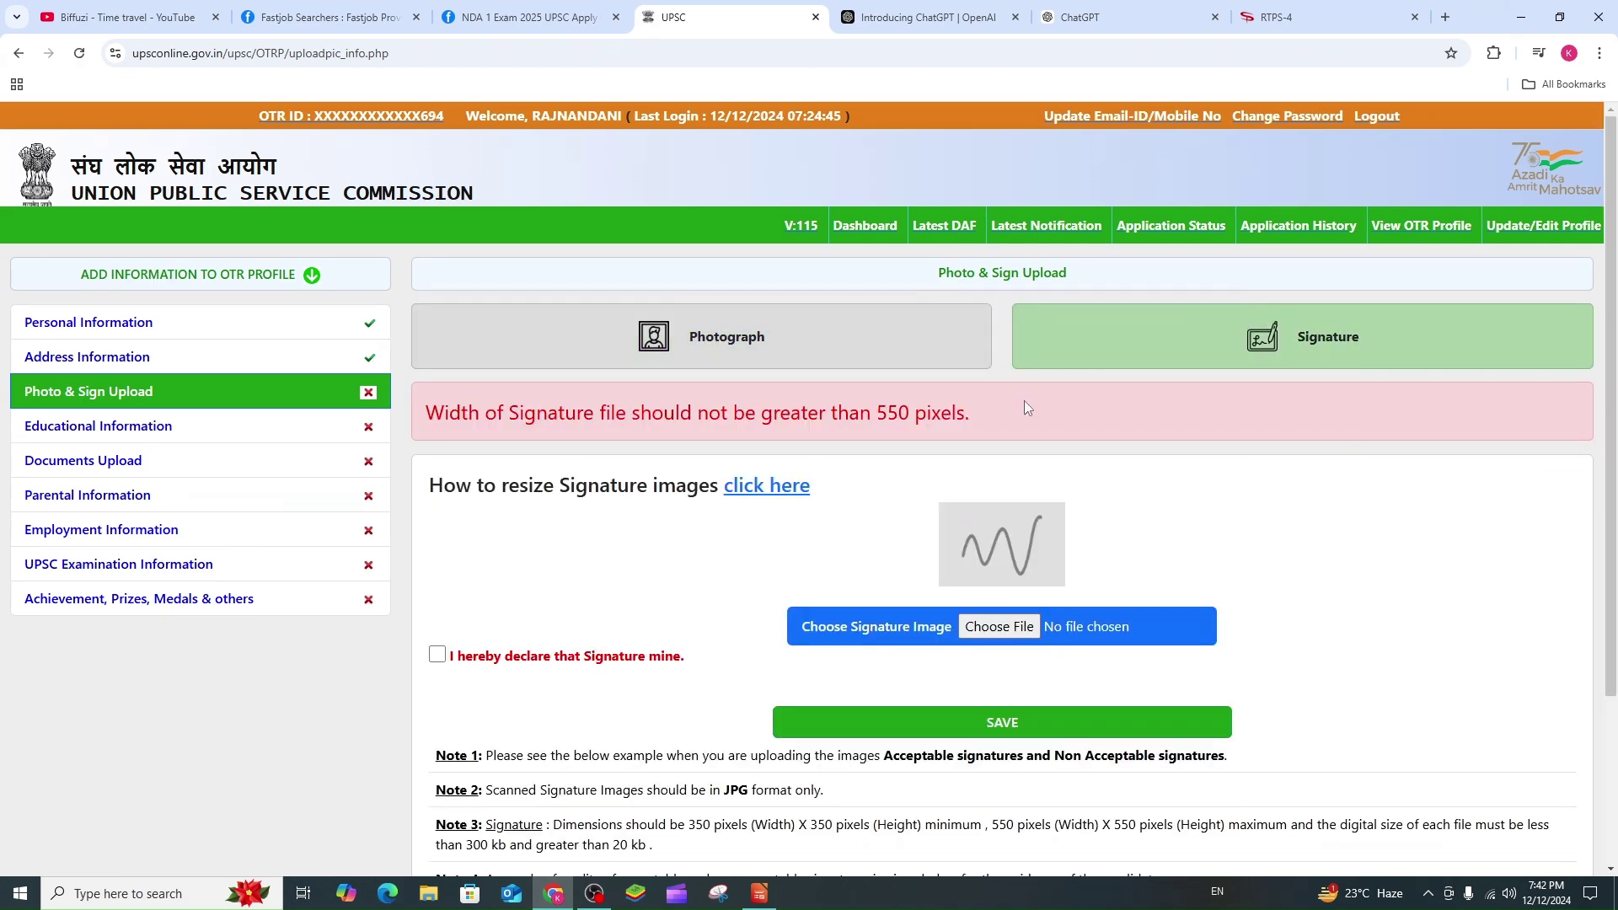
- Find the oversized signature image in the file chooser and open it in Paint
scroll(1024, 402, "down", 2)
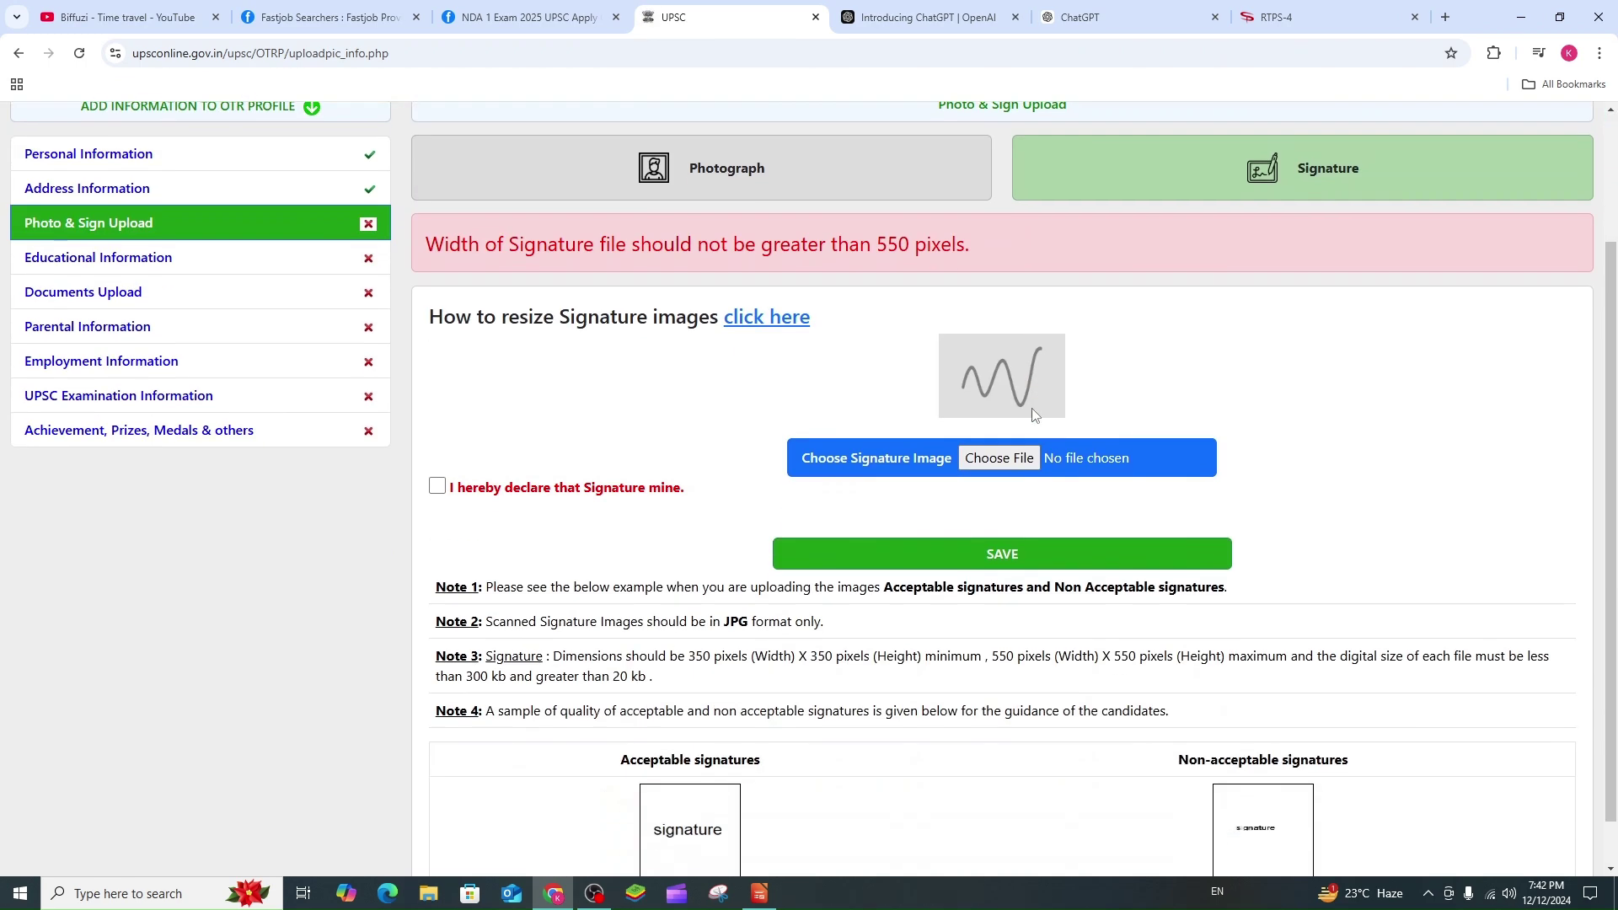
scroll(1032, 408, "down", 1)
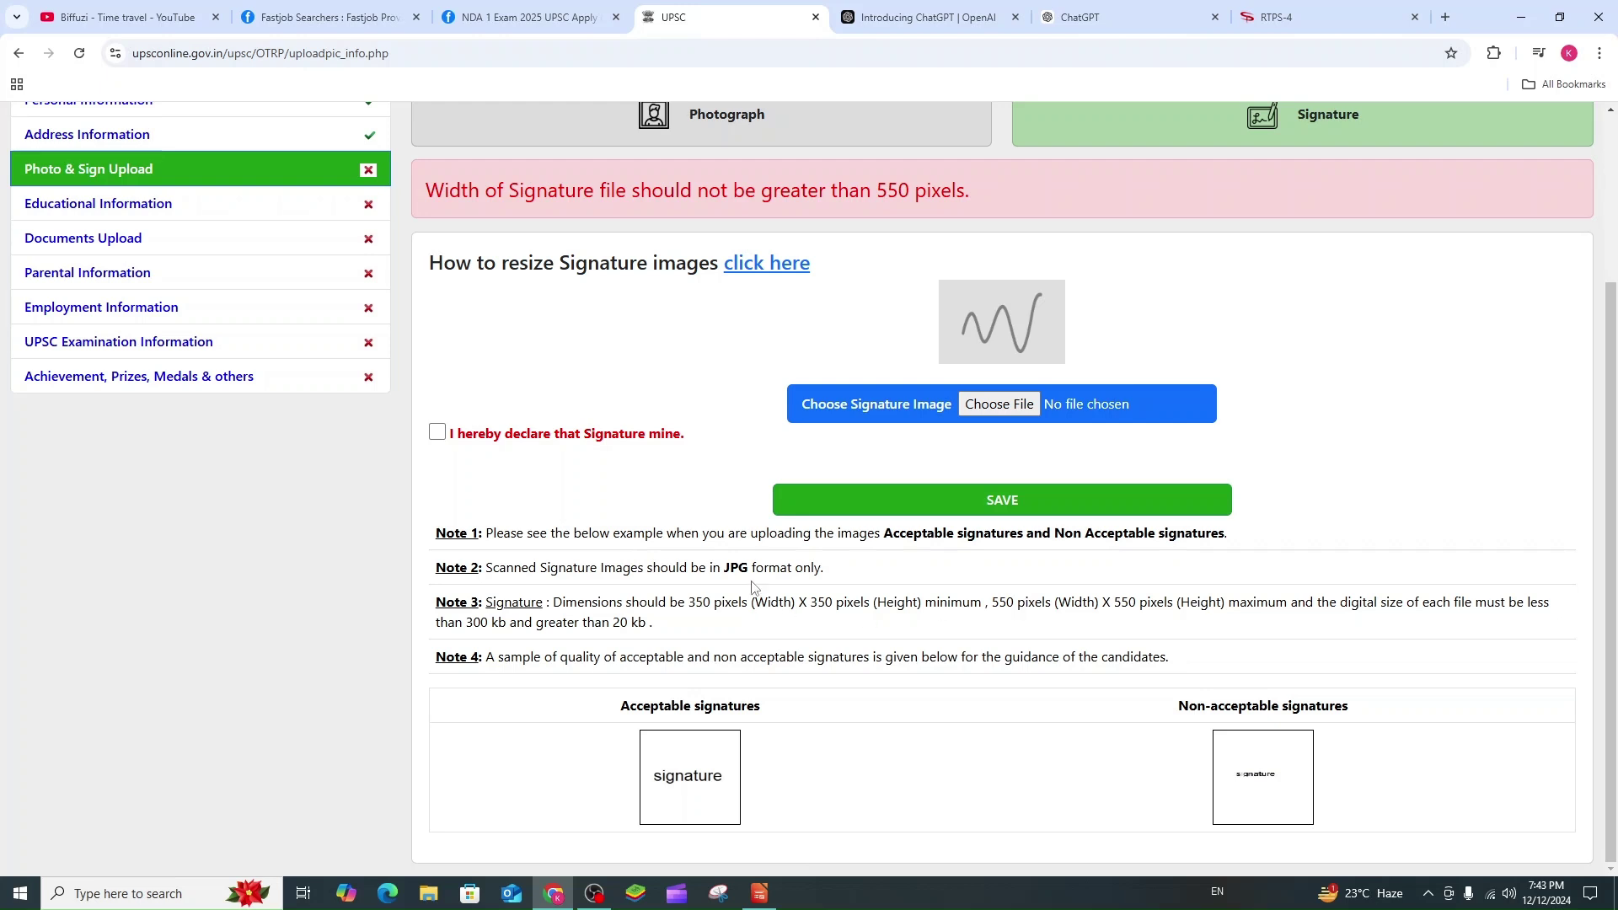
left_click(975, 409)
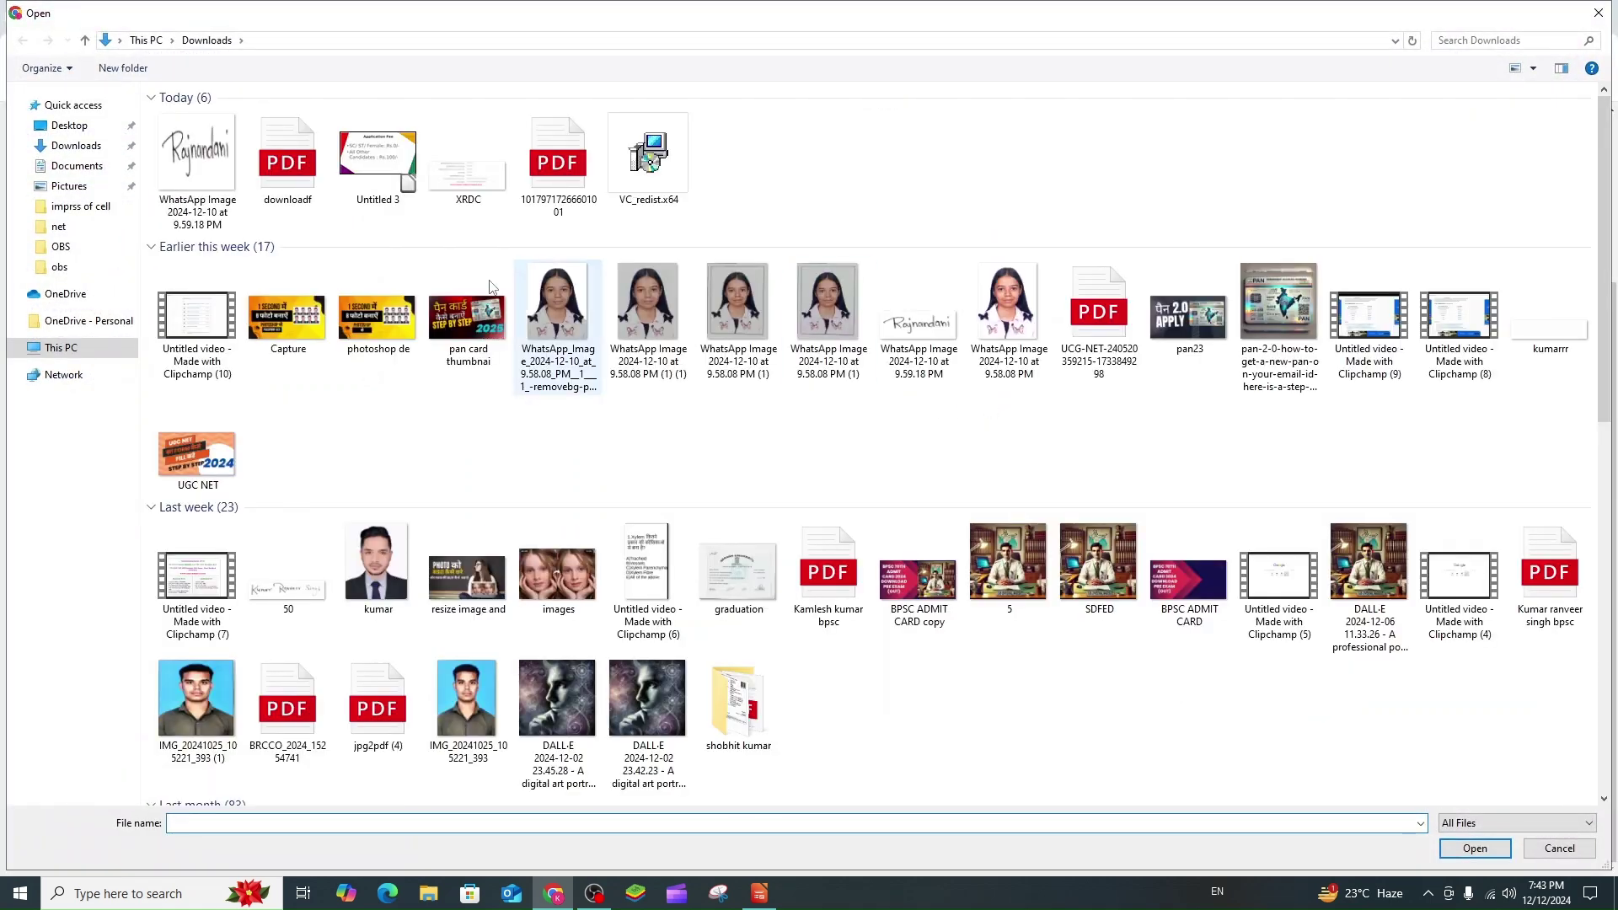
left_click(900, 331)
right_click(900, 331)
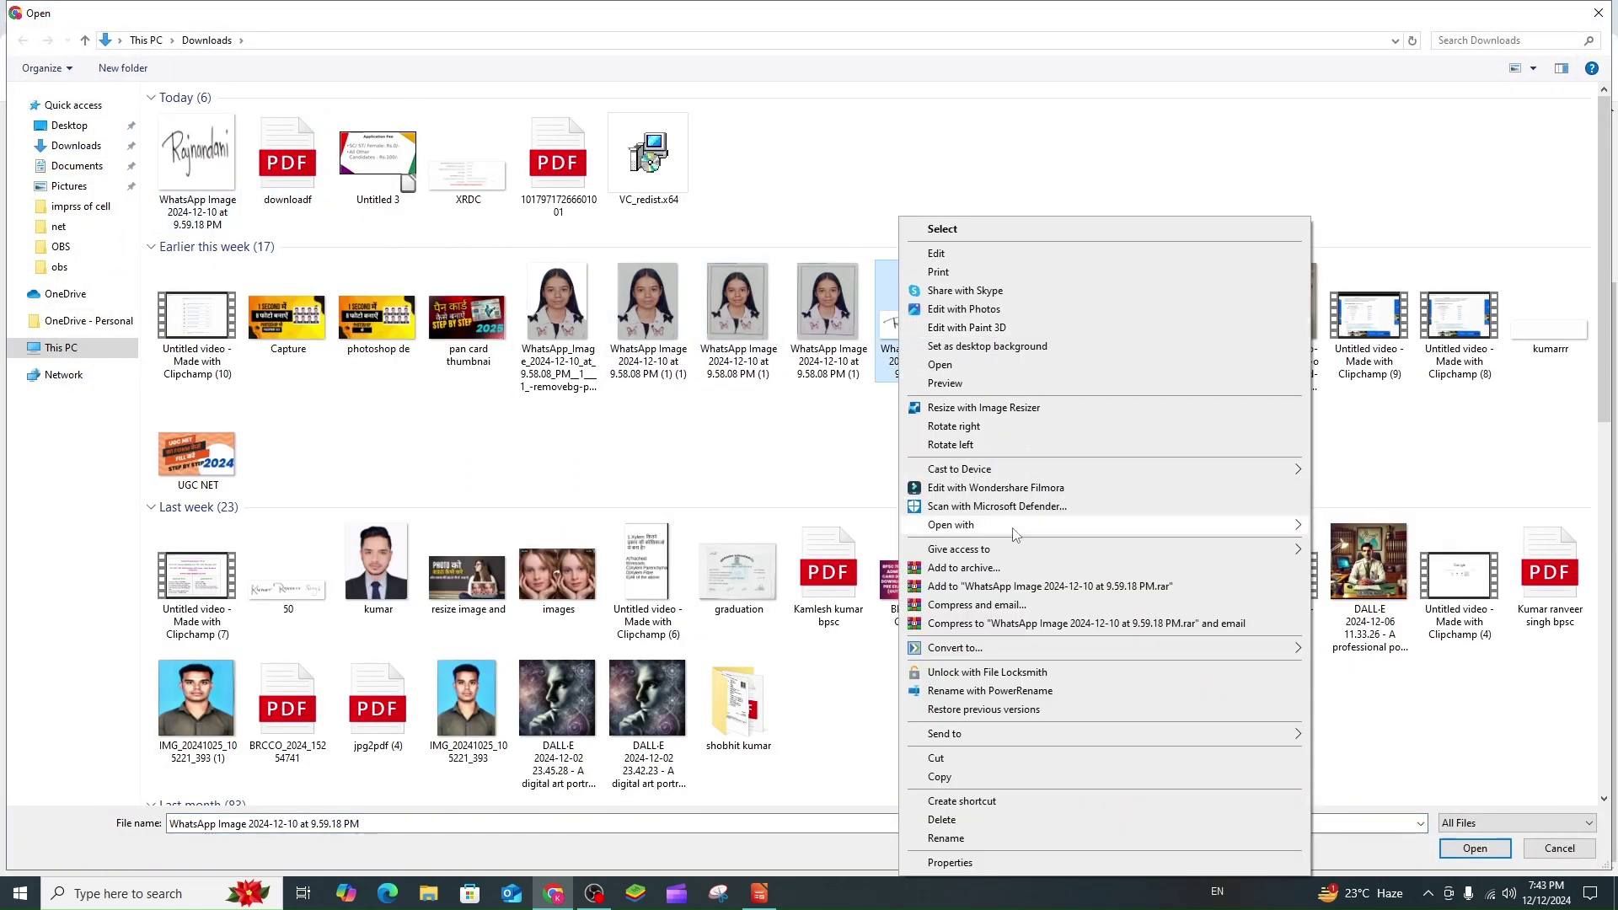
mouse_move(1273, 524)
left_click(1344, 569)
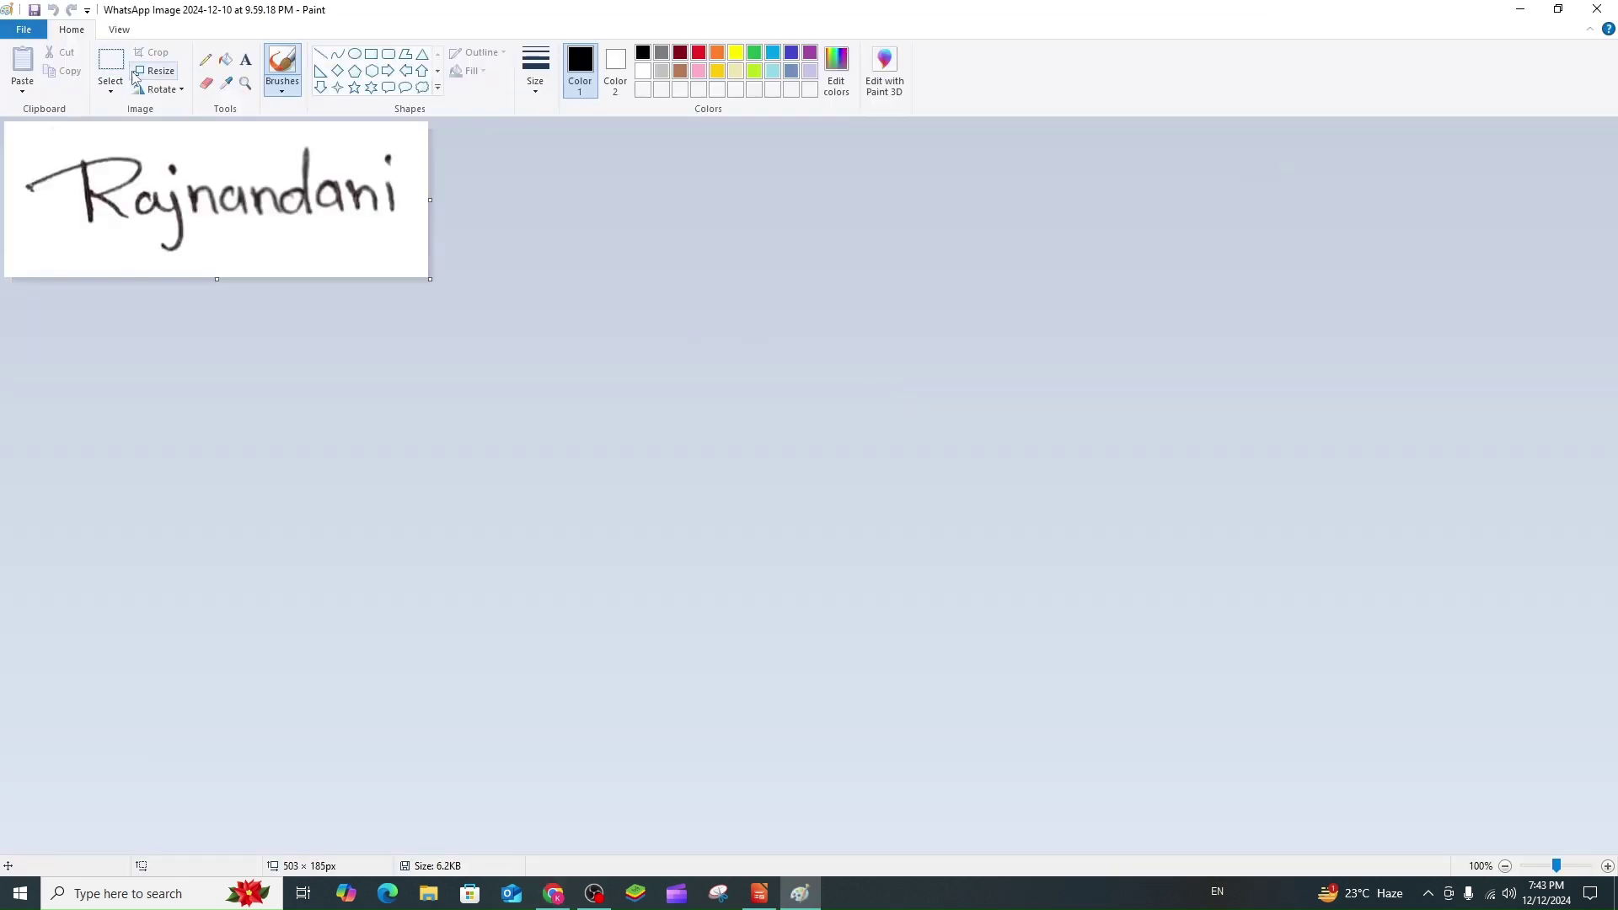
- Resize the signature to 450 × 450 pixels without keeping aspect ratio, save it, and close Paint
left_click(155, 71)
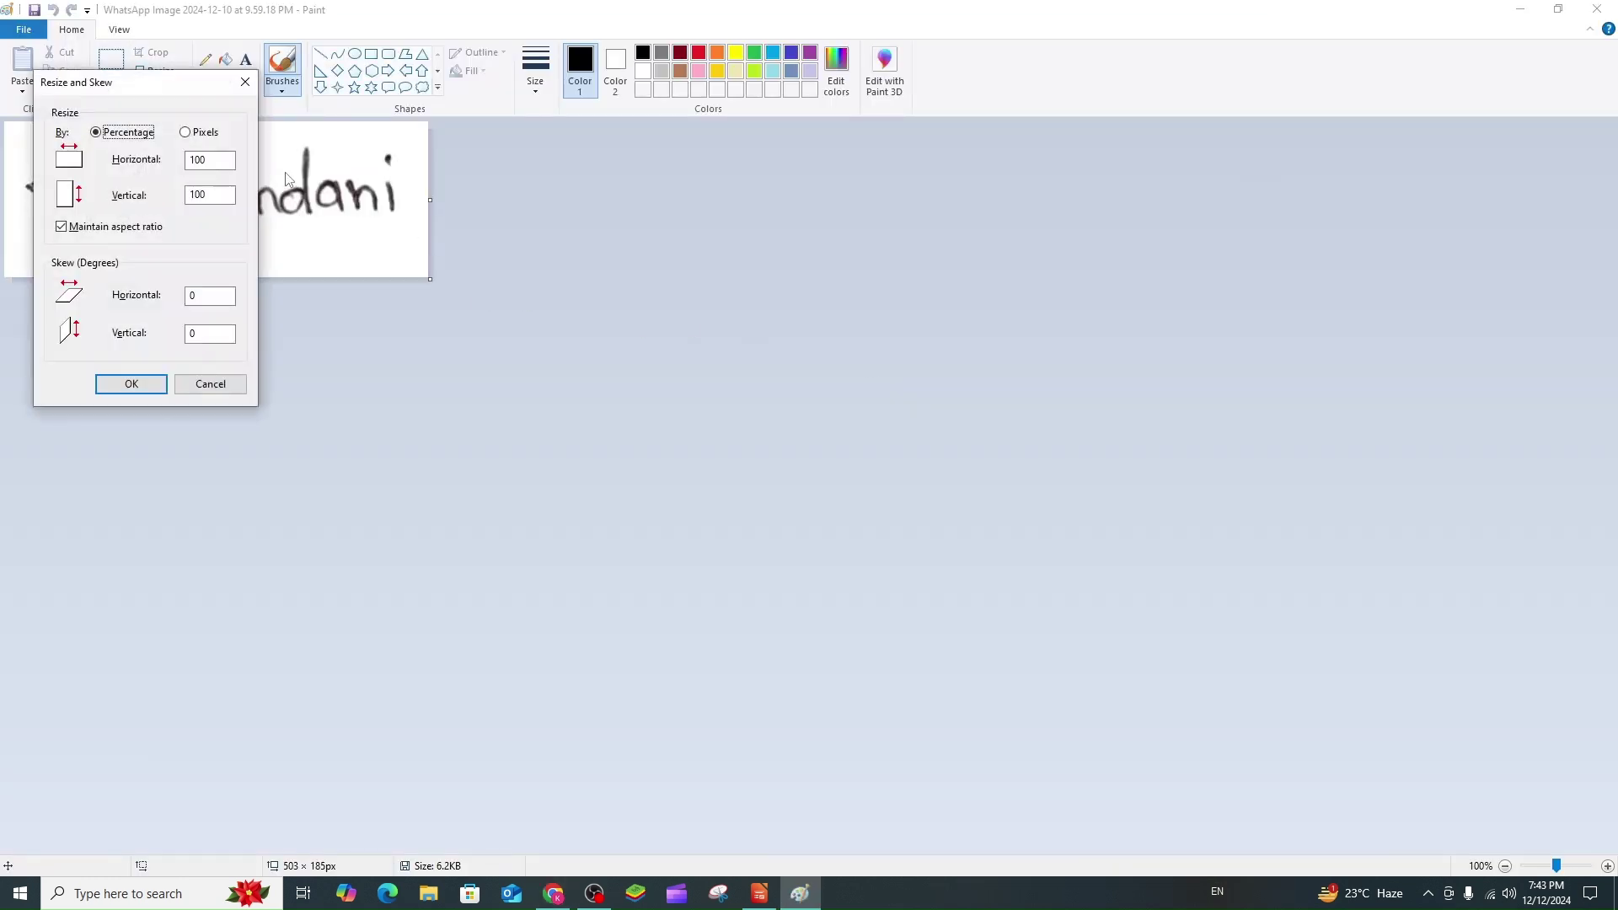
left_click(186, 132)
left_click(90, 227)
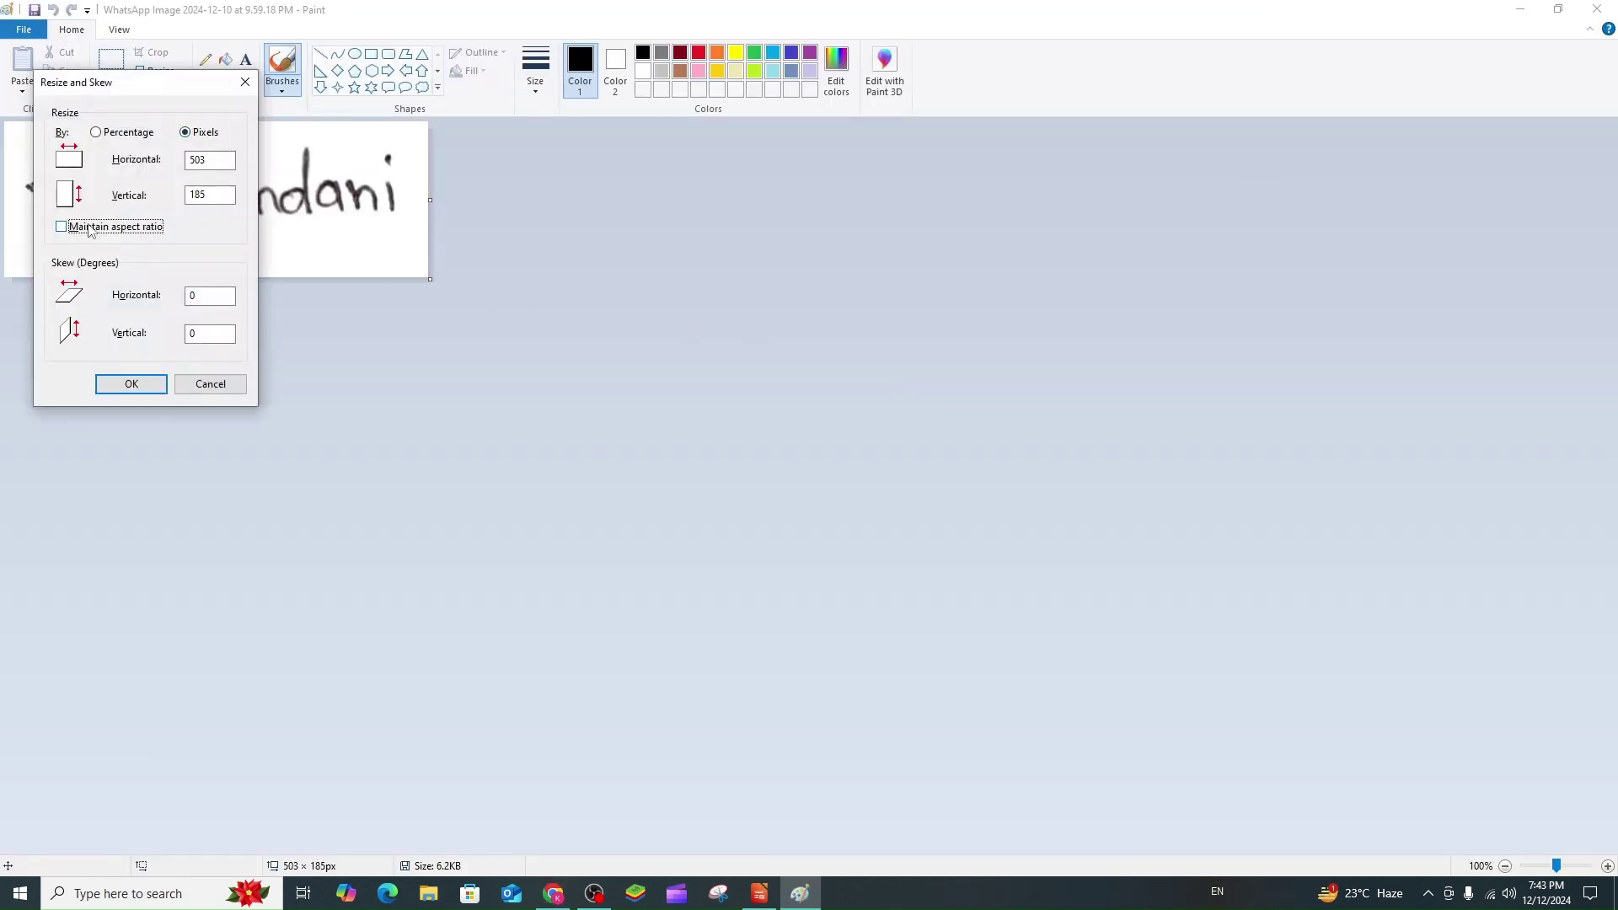
double_click(204, 160)
type("450")
key("Return")
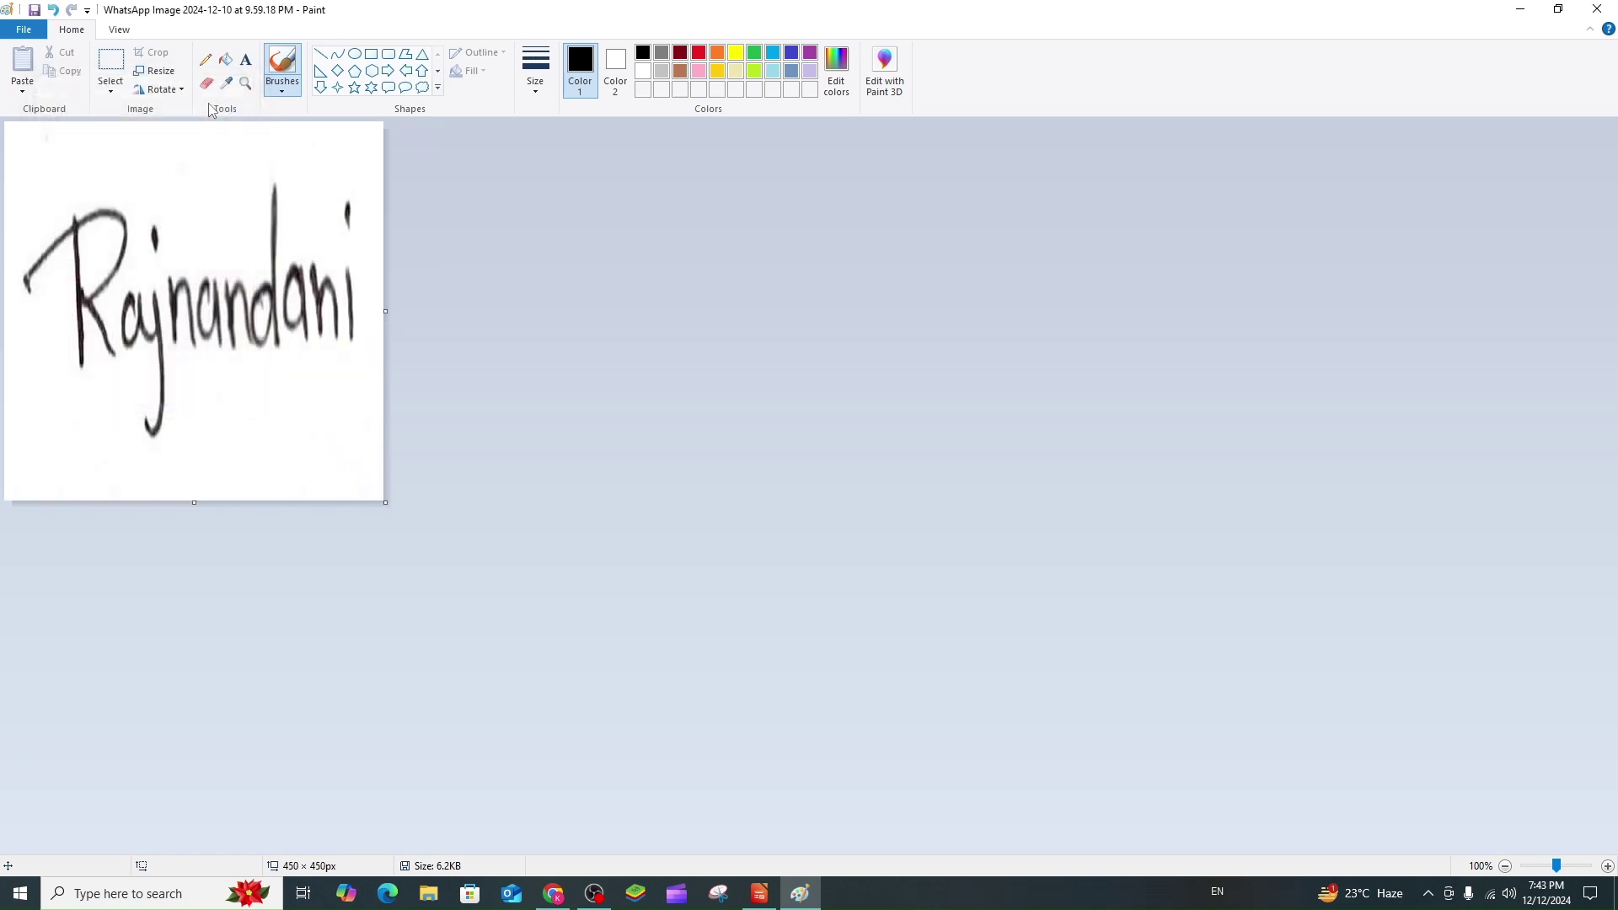
key("ctrl+s")
left_click(1597, 8)
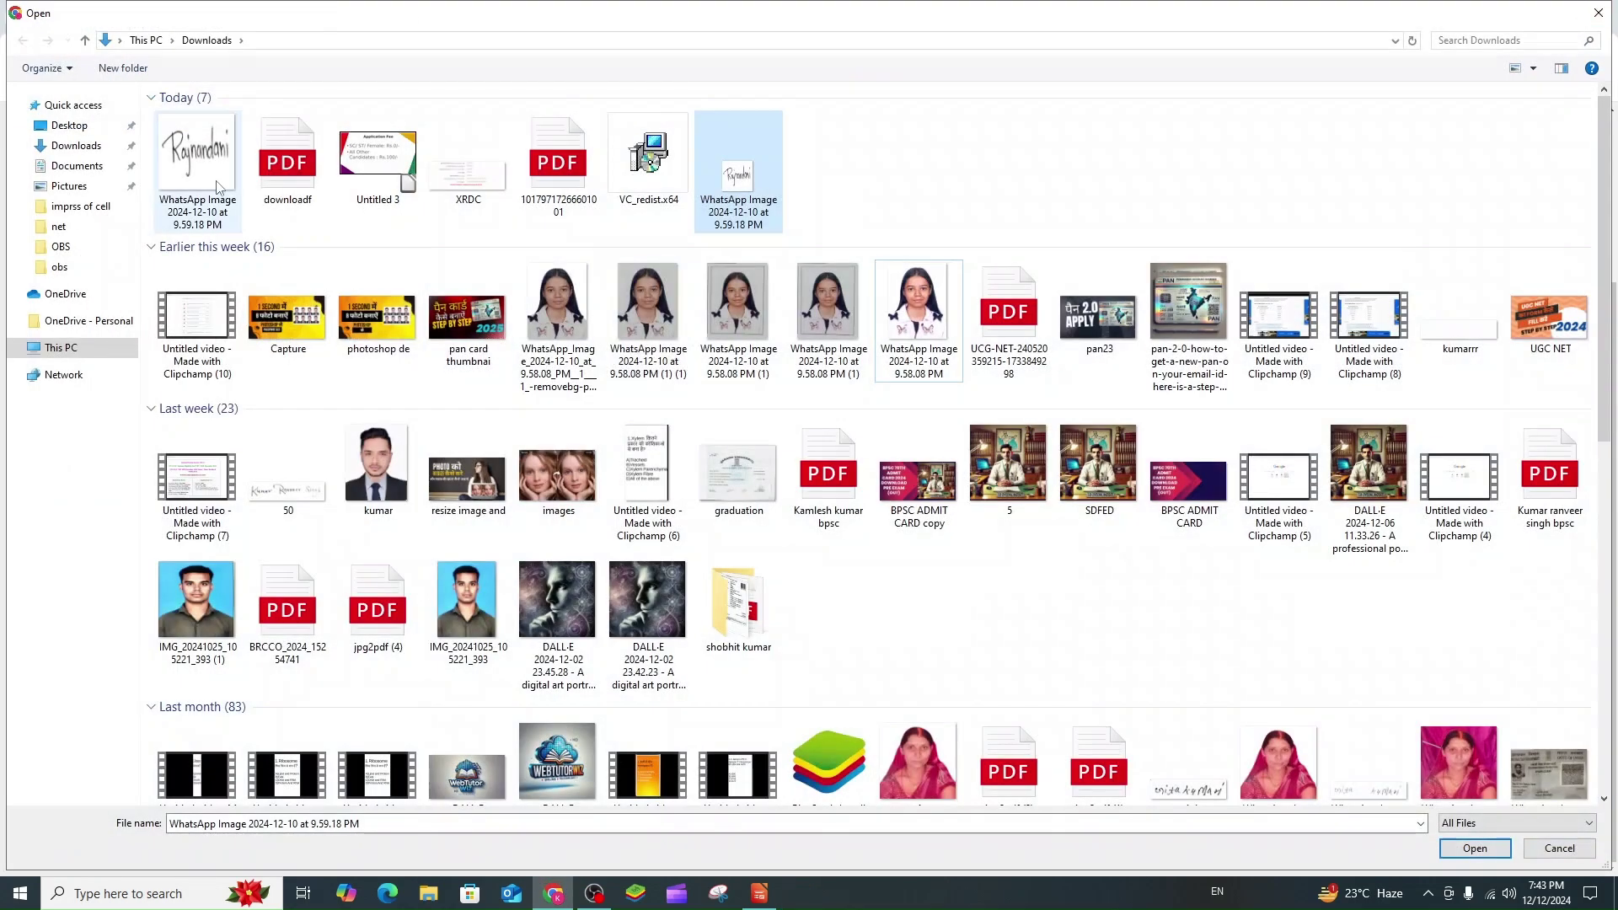
- Choose the resized signature file, declare it as your own, and try saving it, which fails twice
right_click(305, 225)
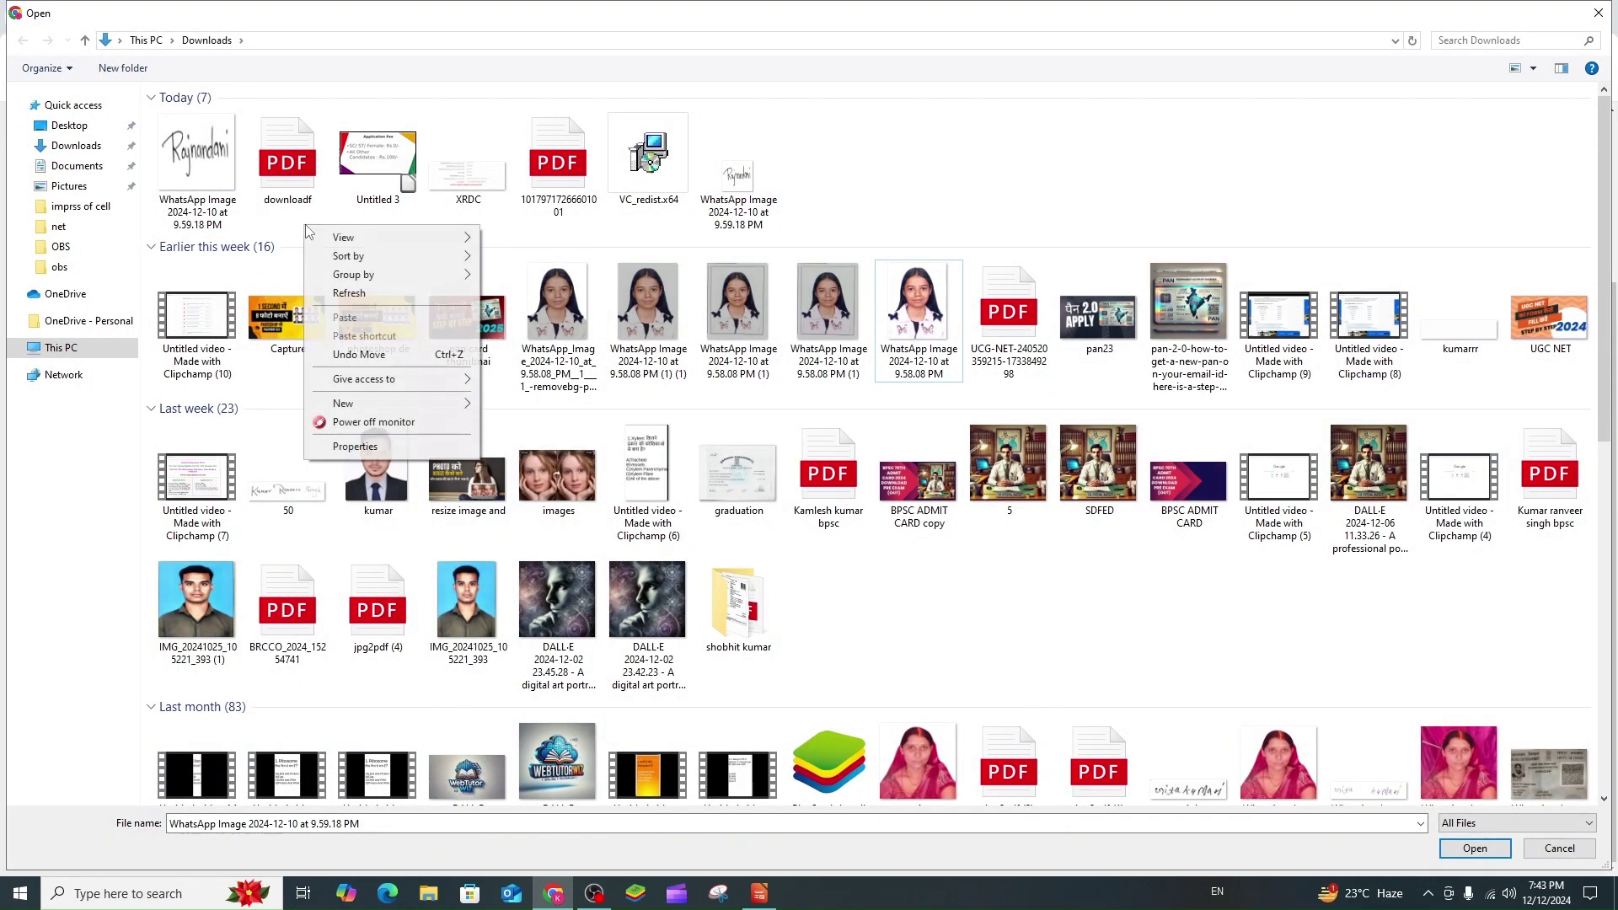
left_click(345, 297)
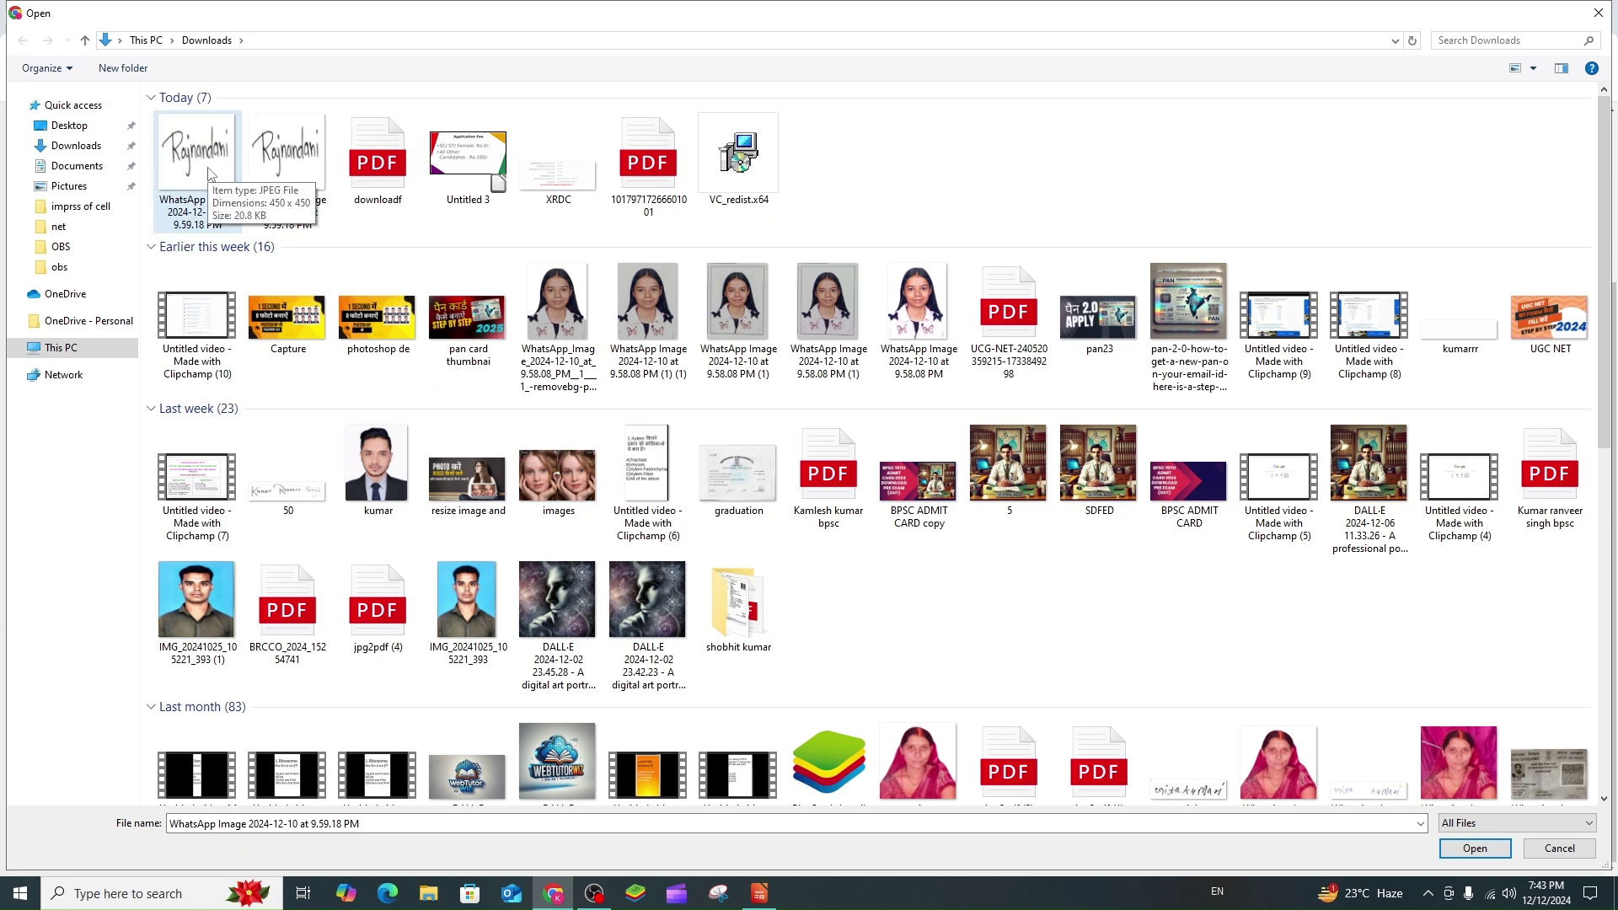
double_click(199, 166)
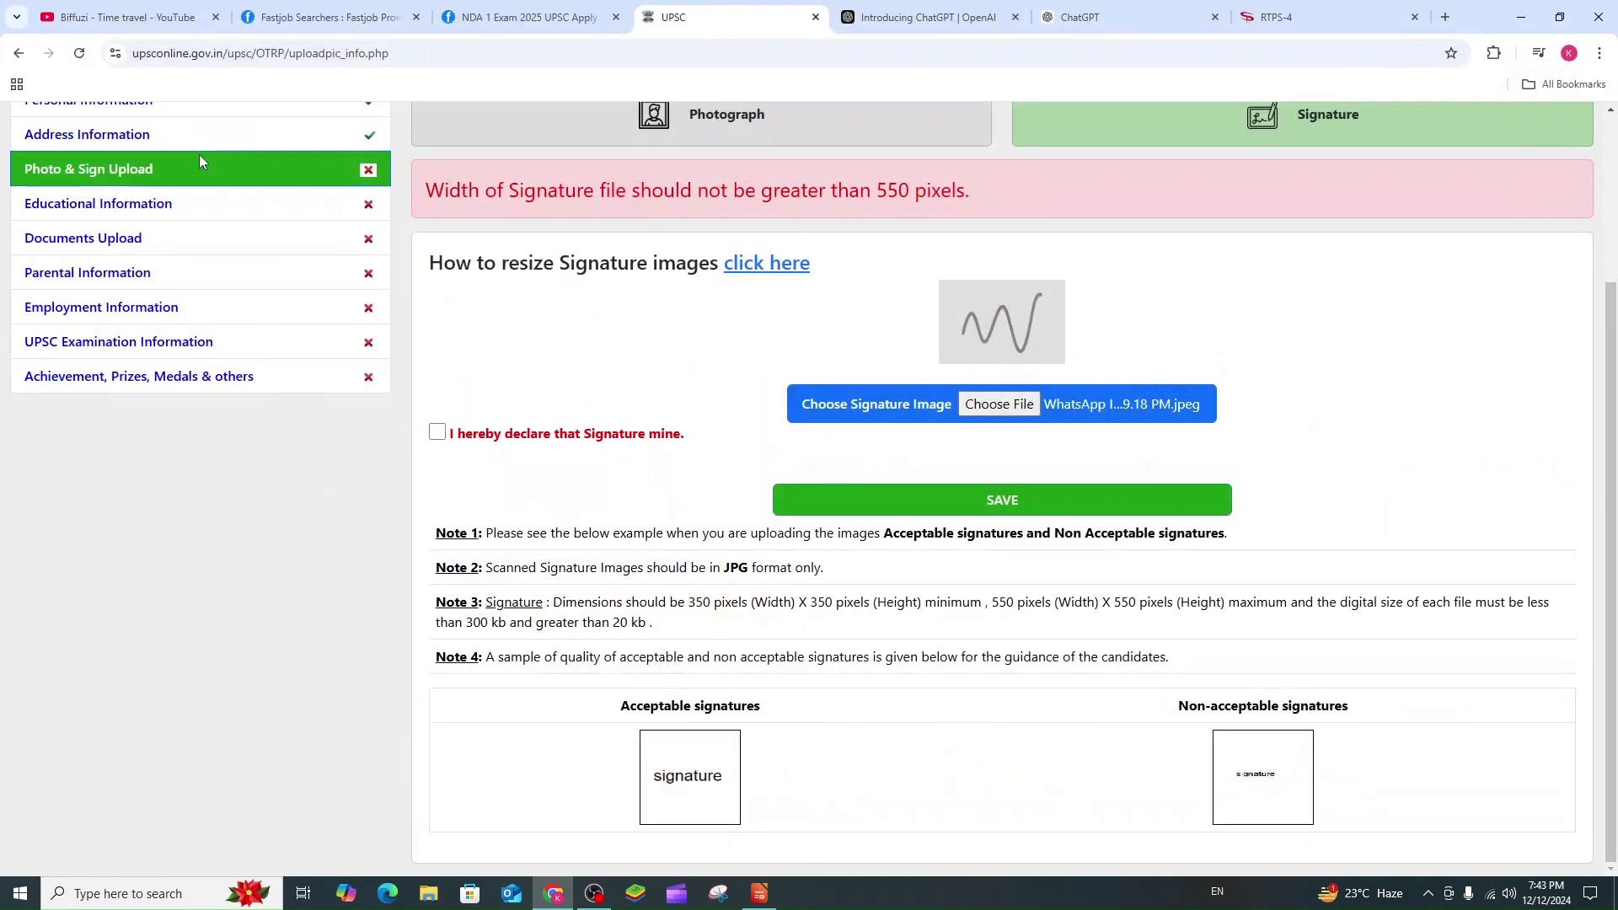
left_click(437, 432)
left_click(898, 507)
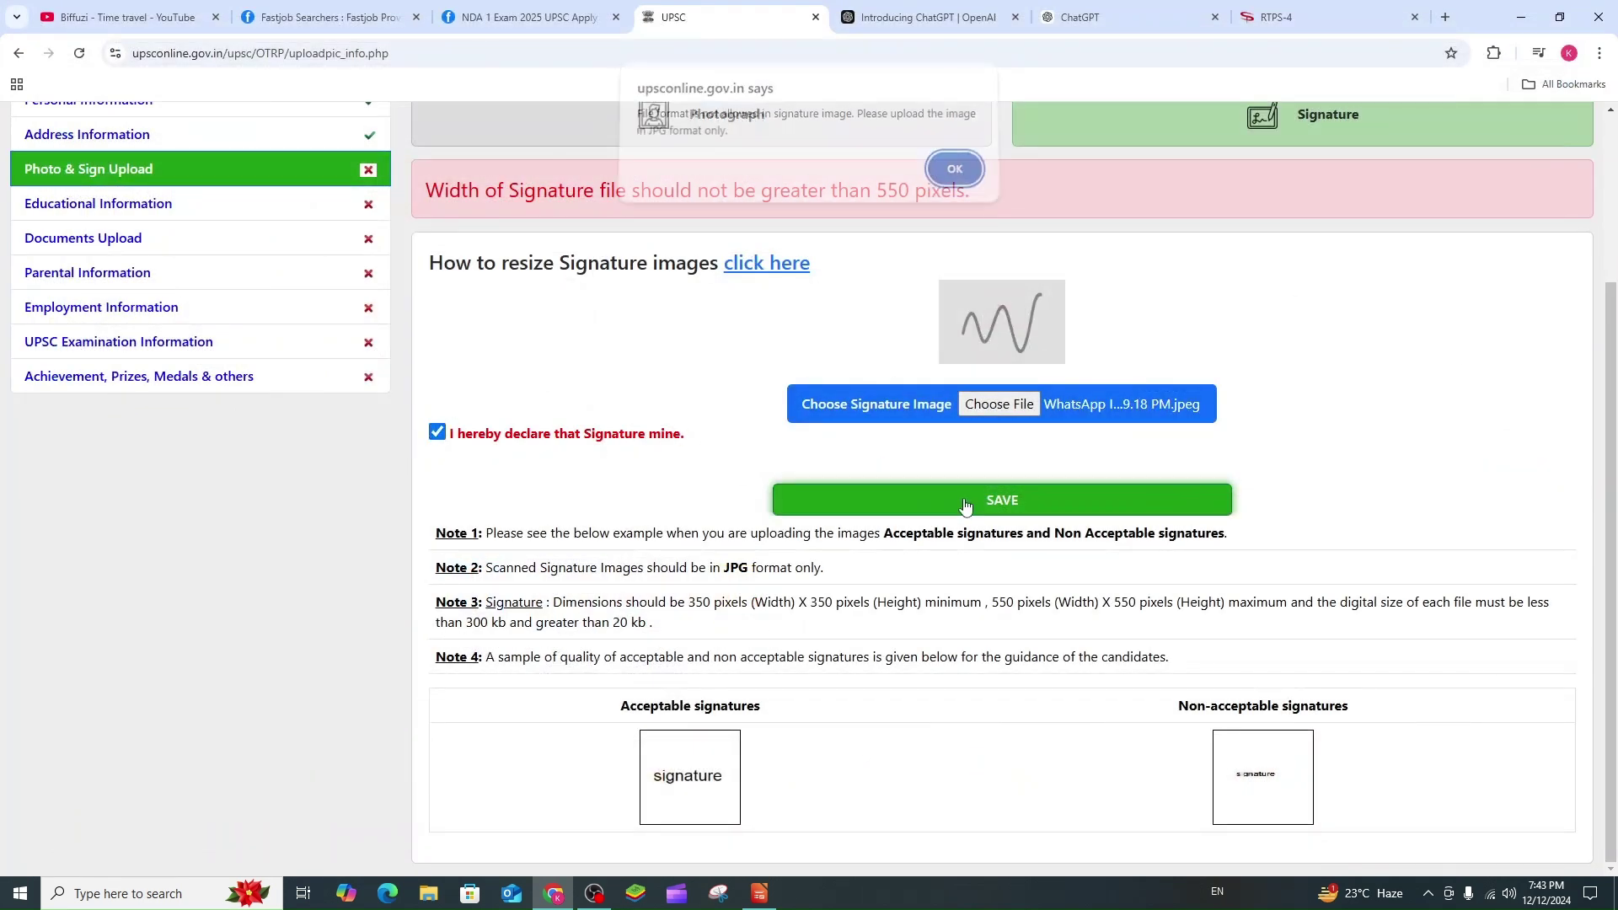
left_click(953, 173)
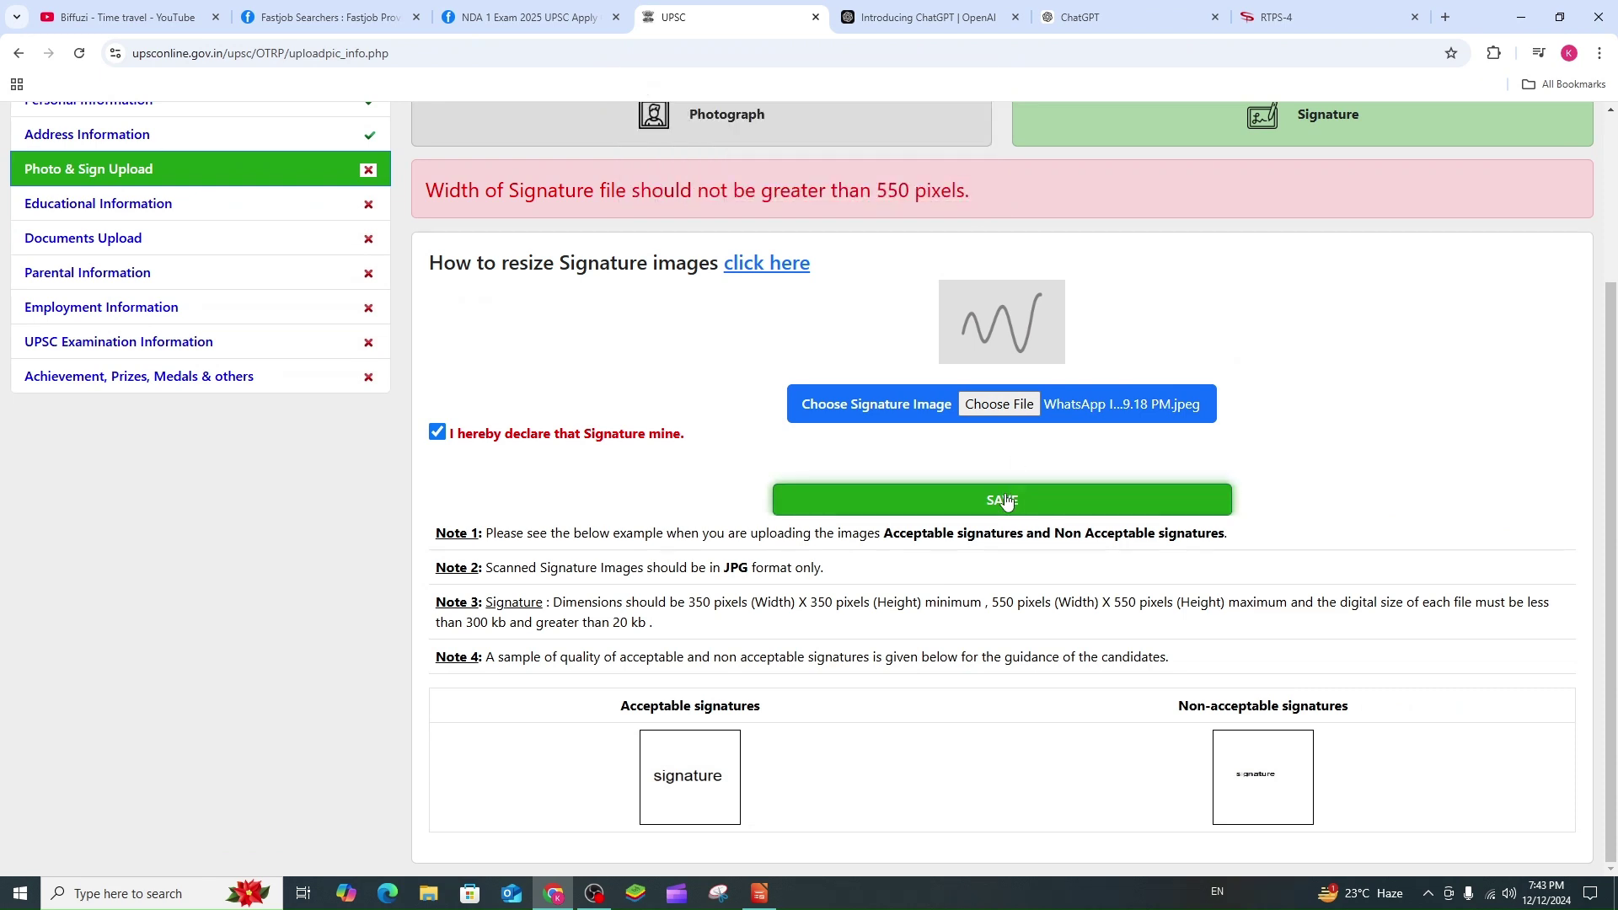
scroll(997, 506, "up", 2)
left_click(960, 681)
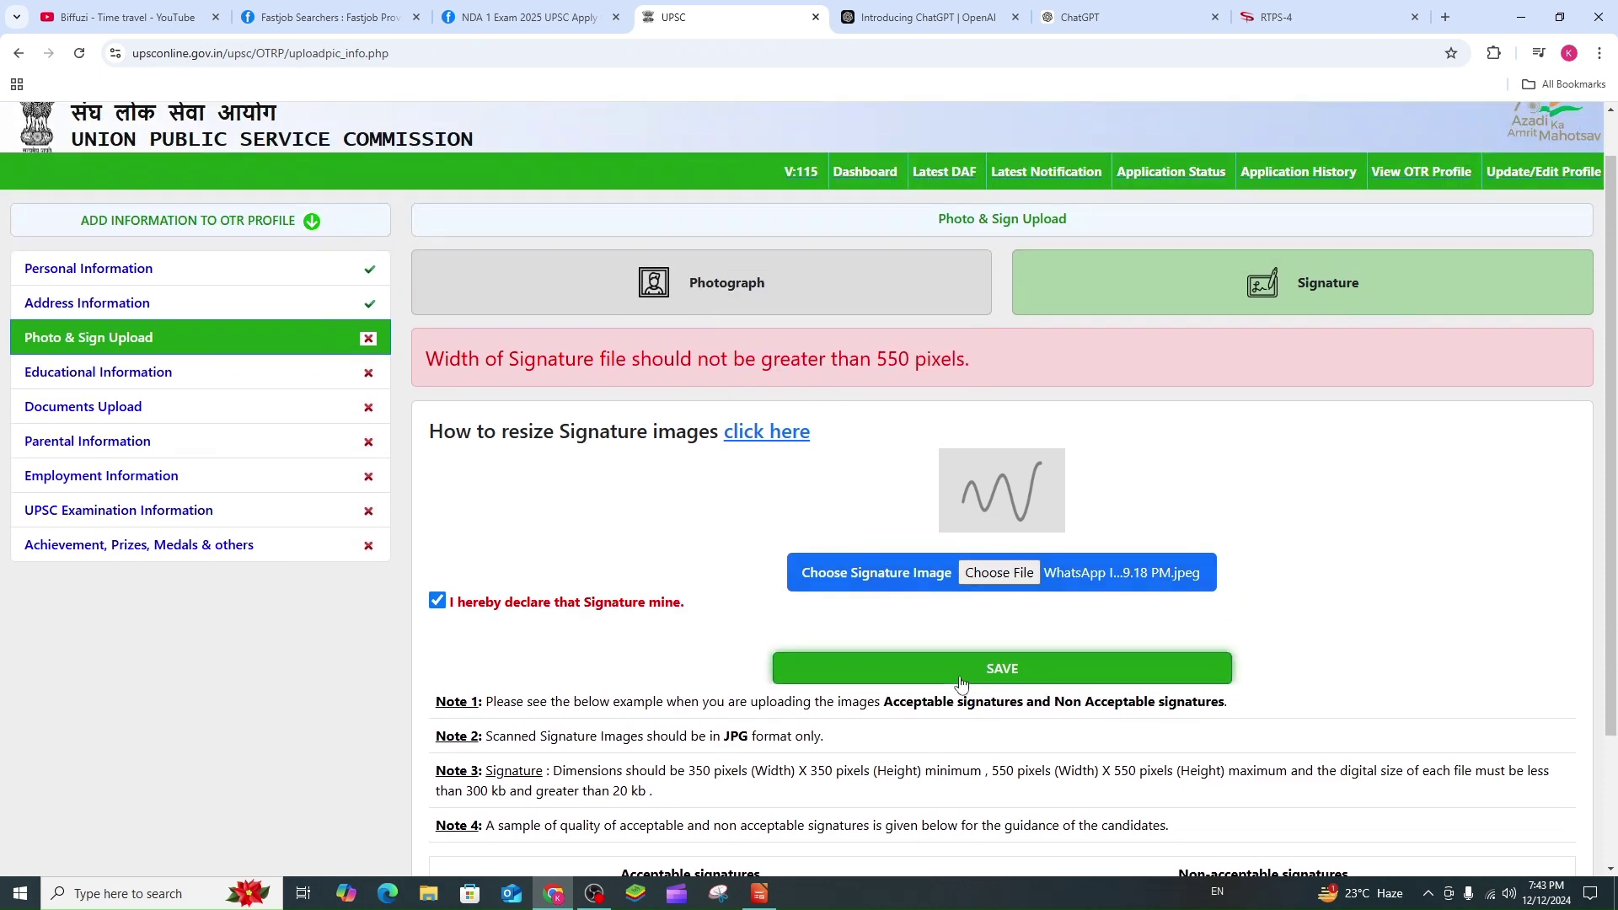
left_click(951, 173)
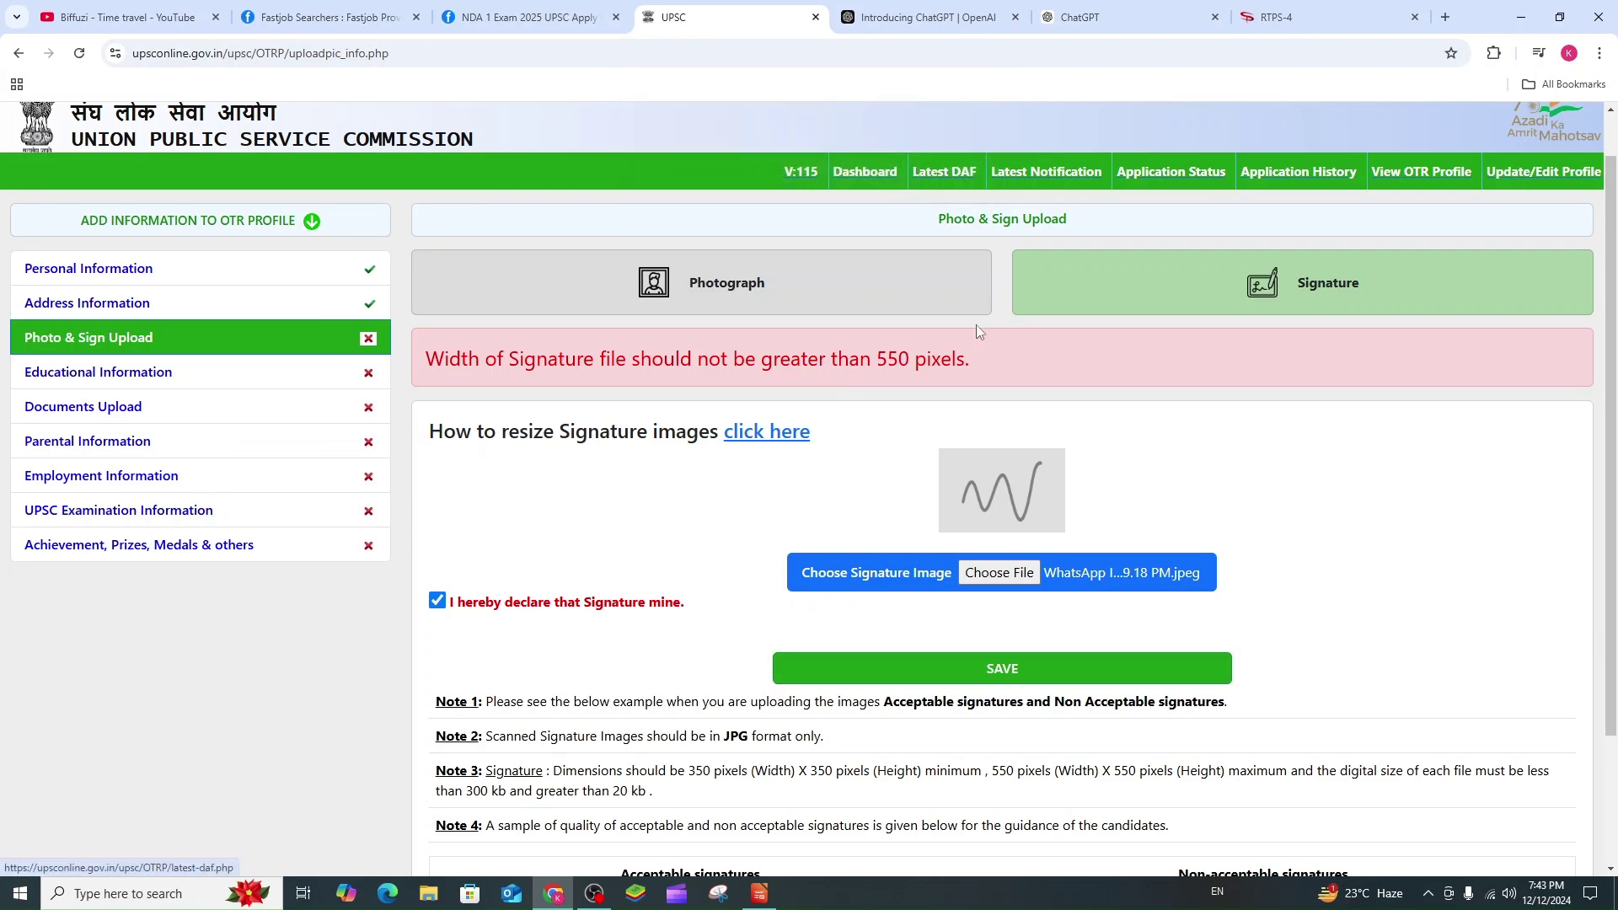
- Open the first signature image from Downloads in Paint to resave it
left_click(977, 574)
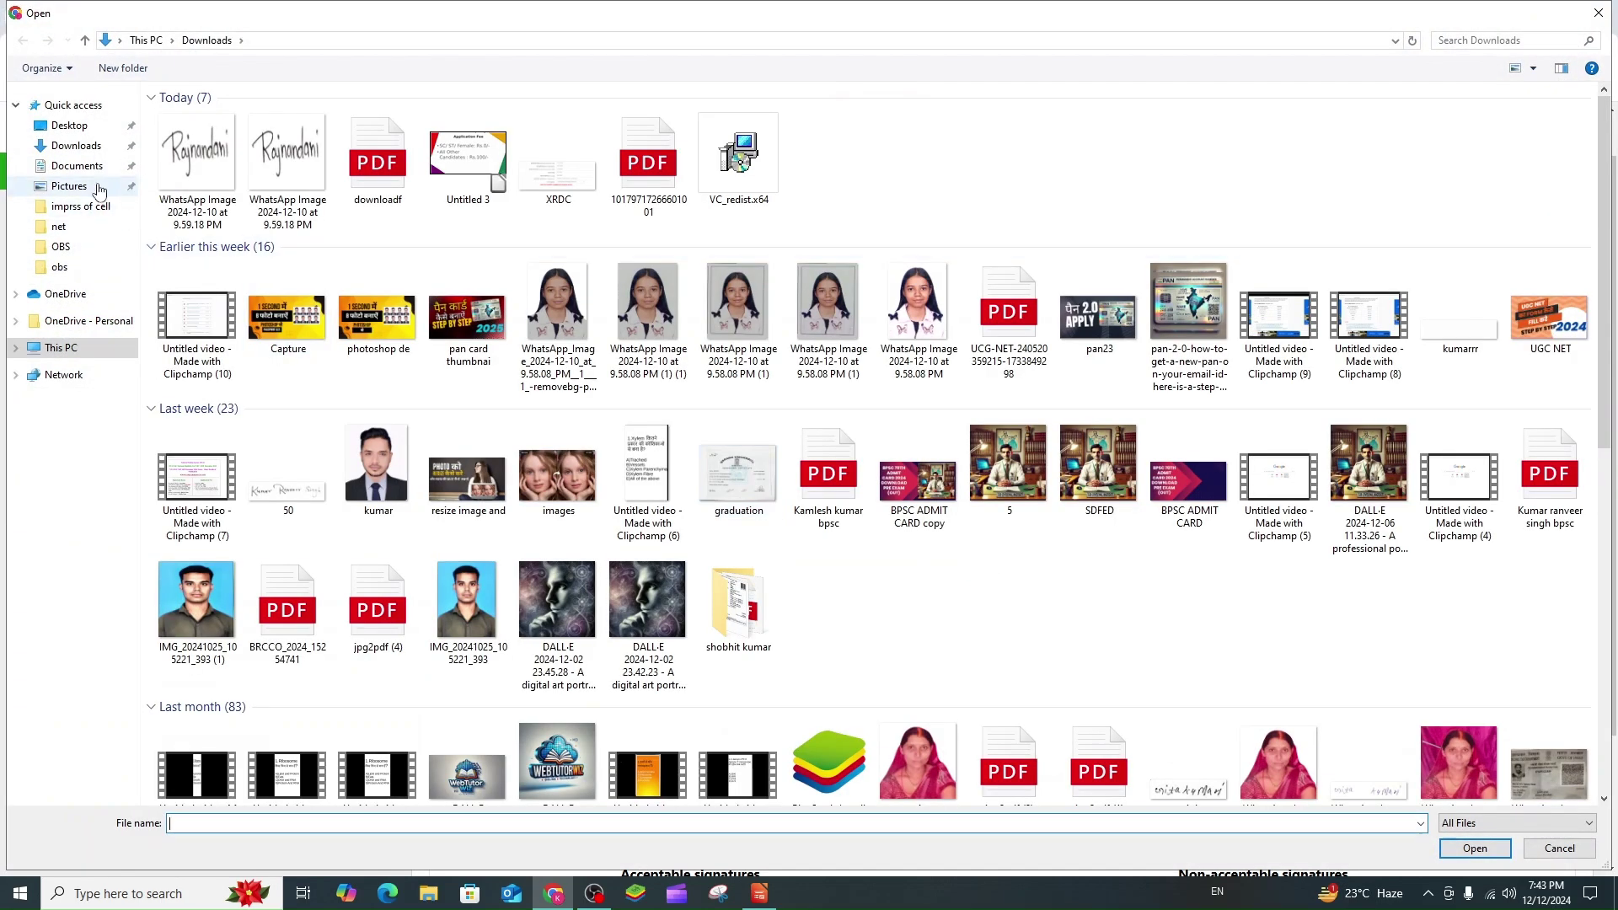
left_click(100, 147)
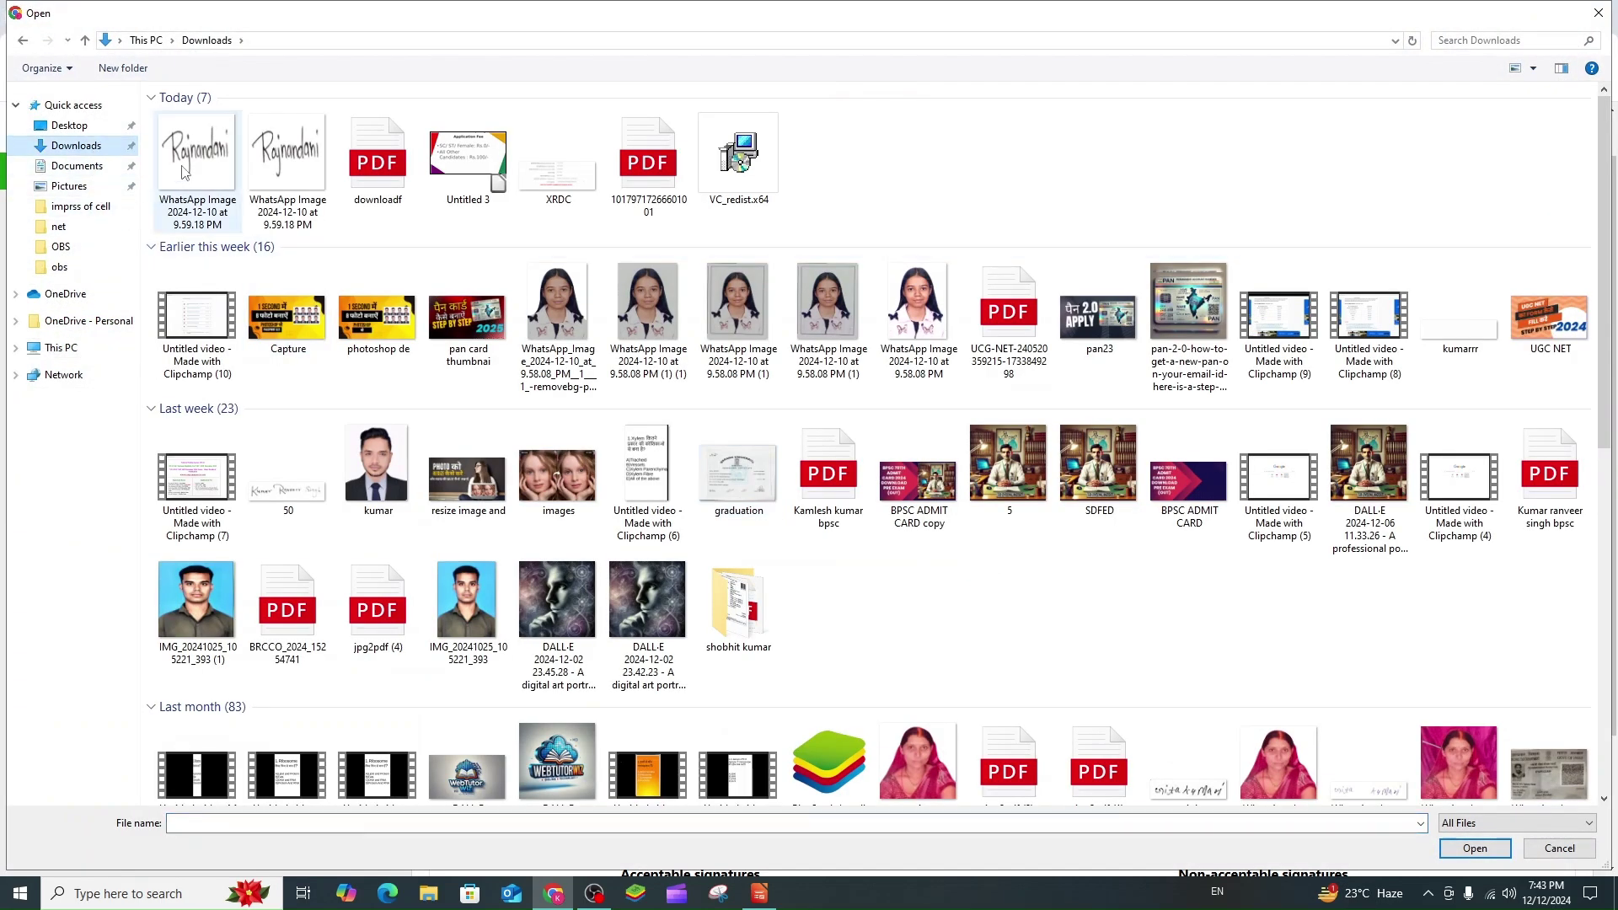
left_click(186, 172)
right_click(185, 168)
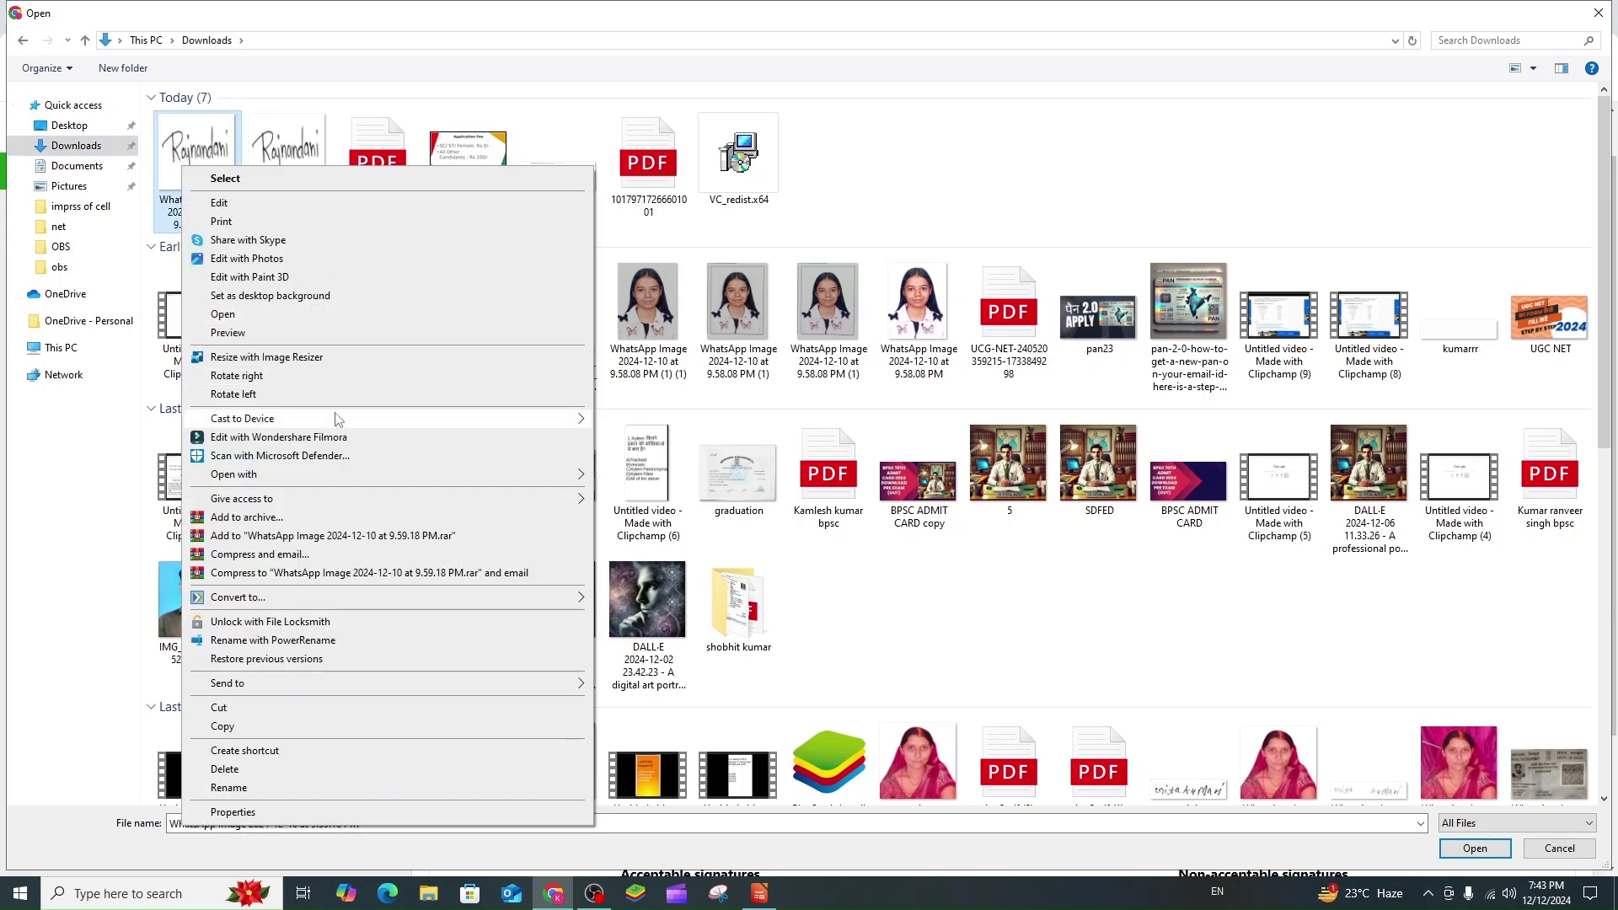
mouse_move(348, 476)
left_click(628, 523)
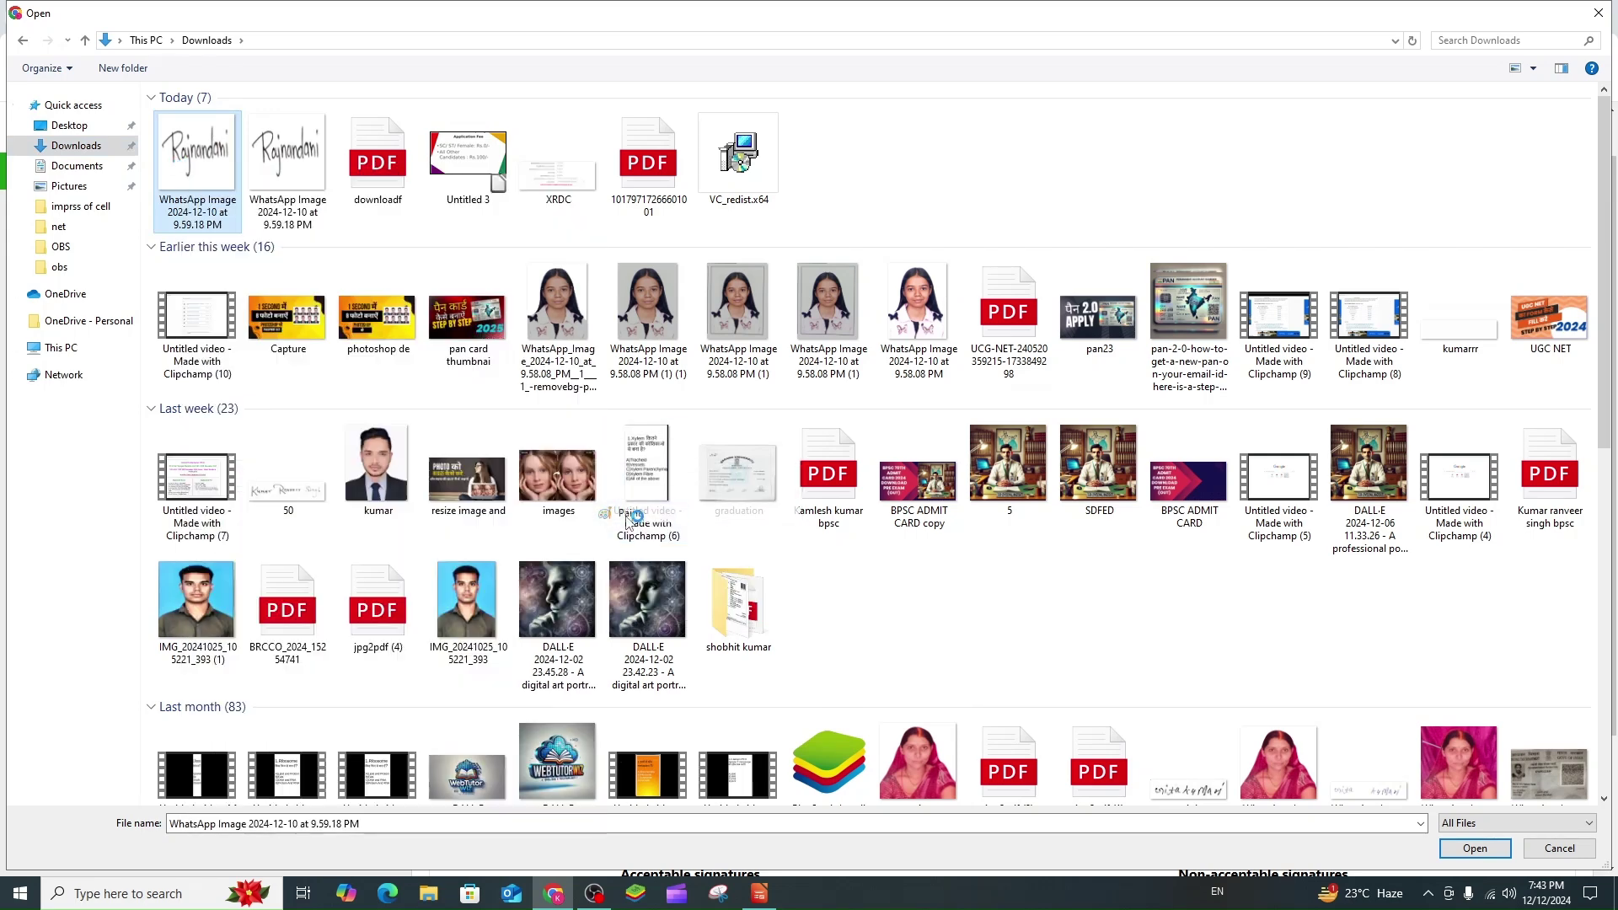
left_click(24, 29)
- Save the signature as a JPEG picture named SIGNATUREEEE in Downloads
mouse_move(126, 169)
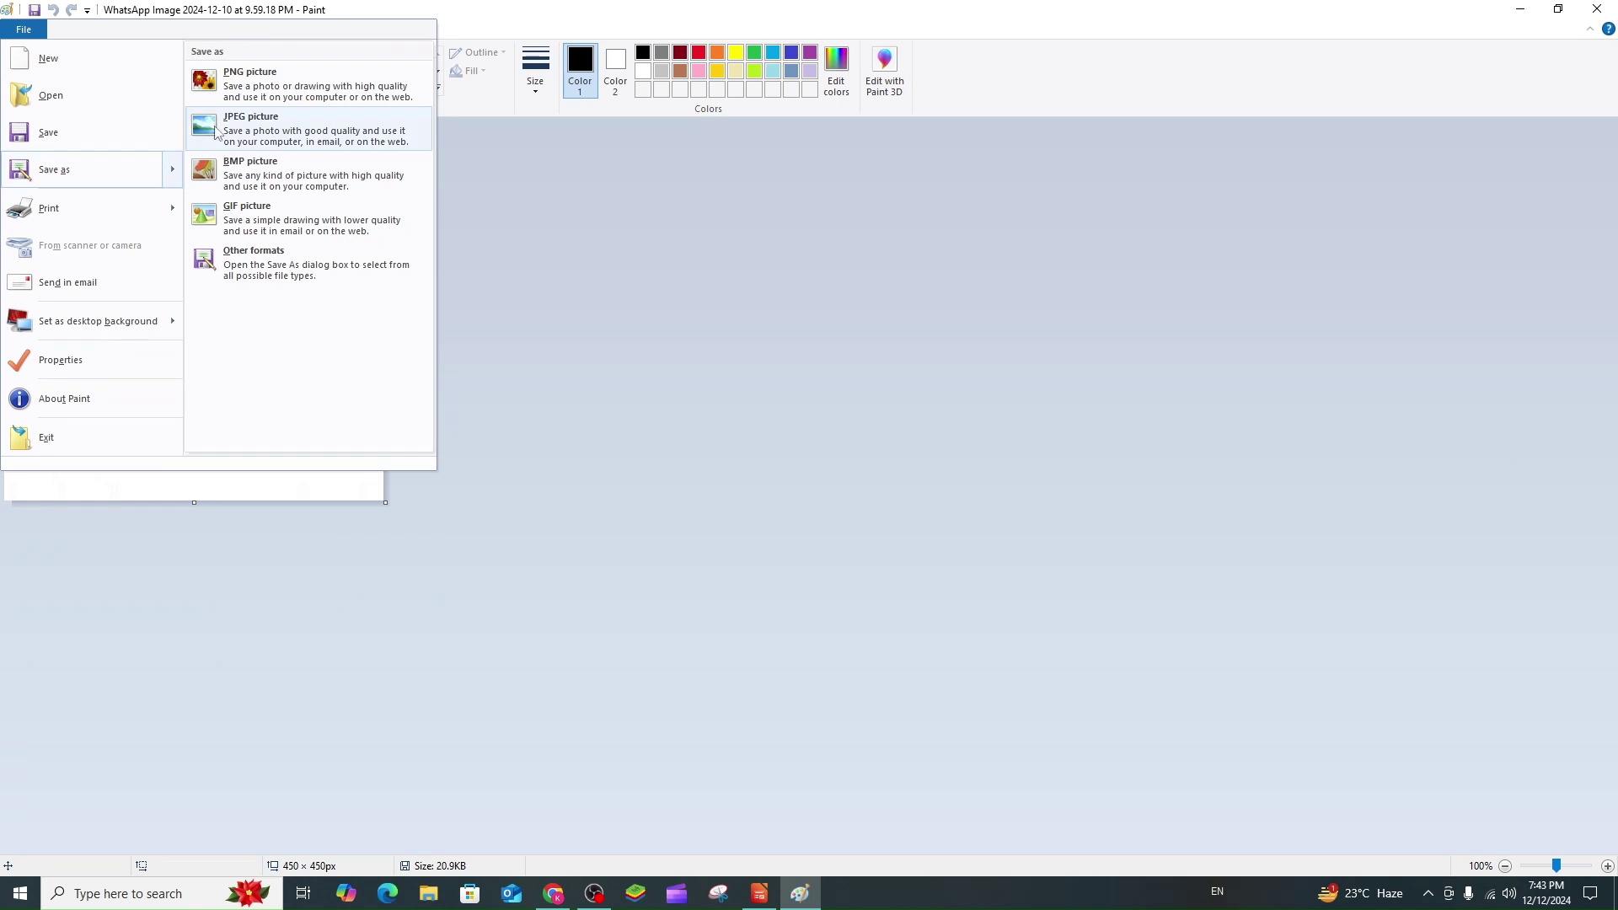
left_click(217, 130)
left_click(653, 411)
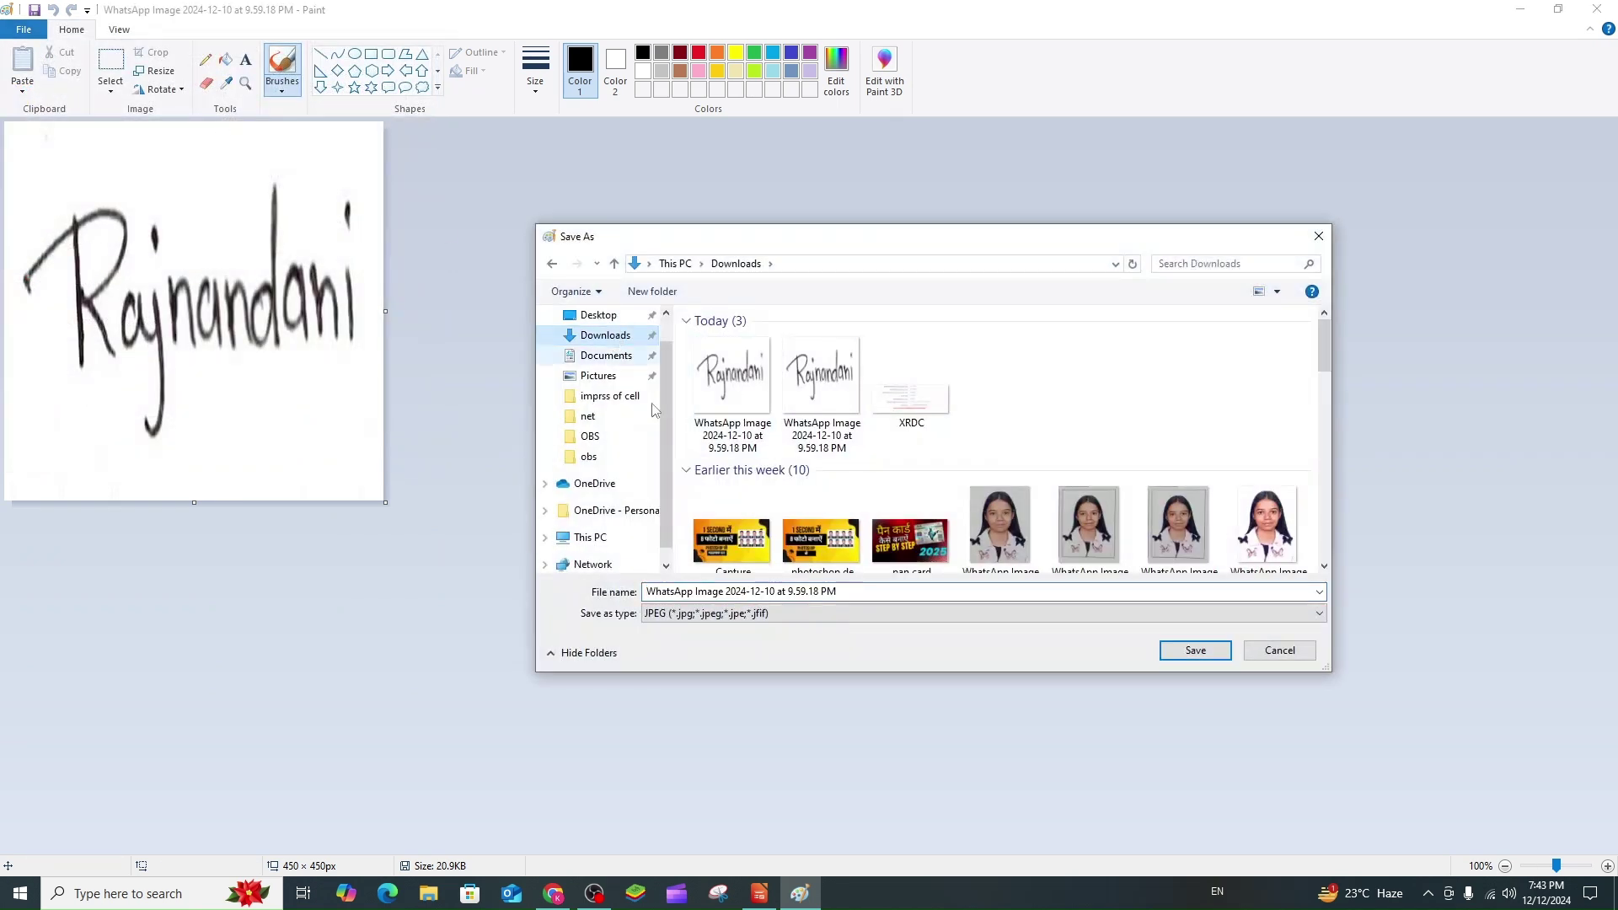
left_click(906, 592)
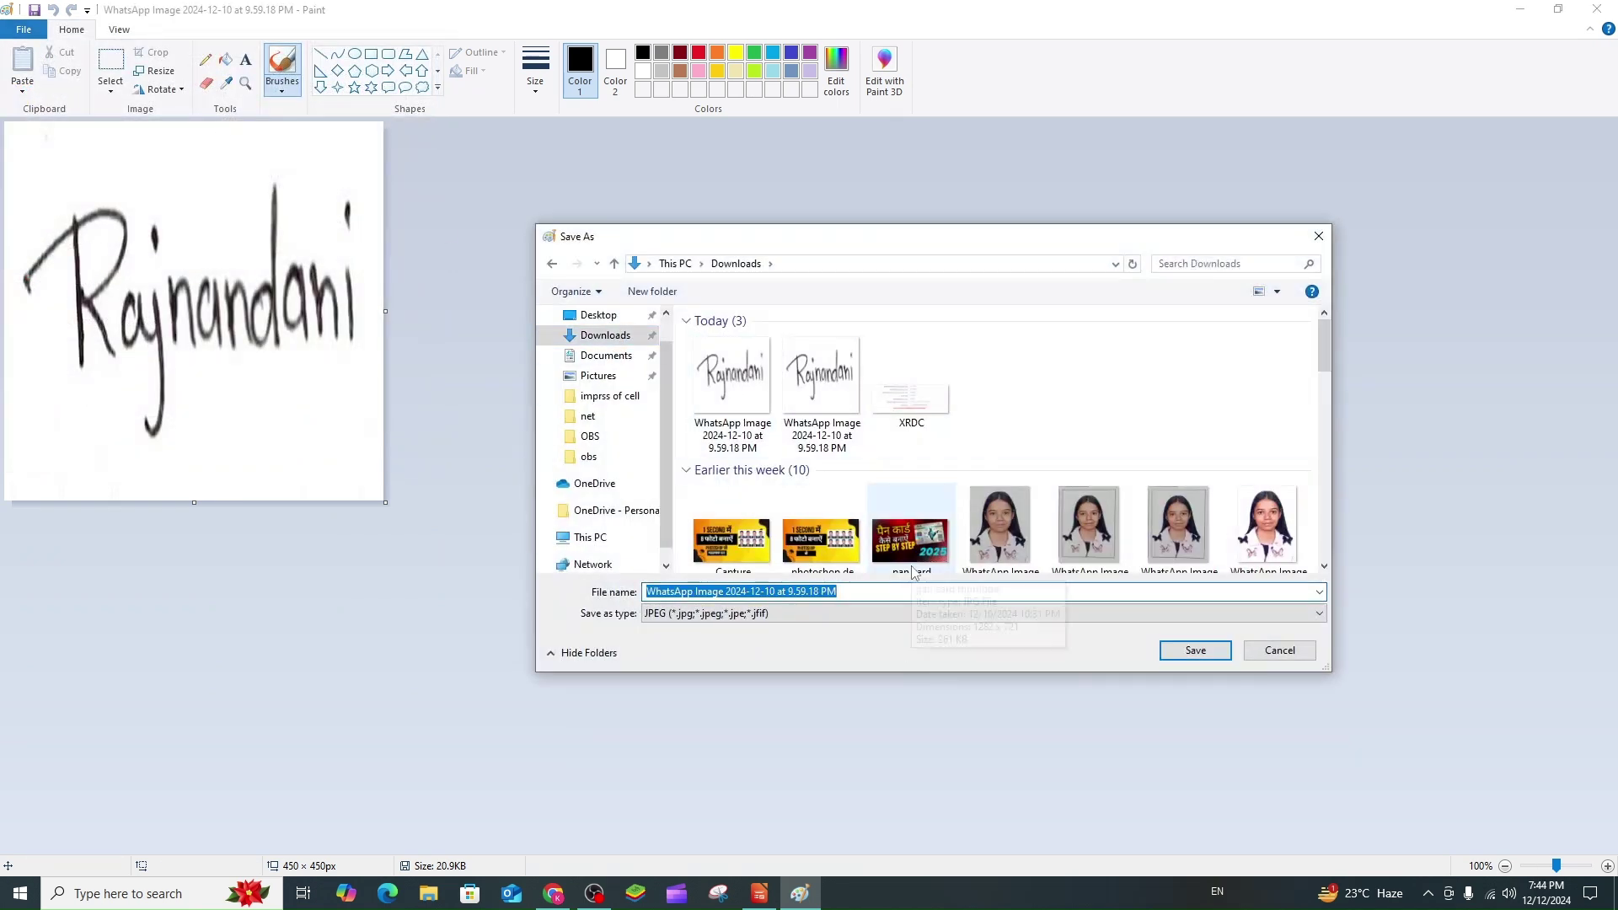
type("SIGNATUREEEE")
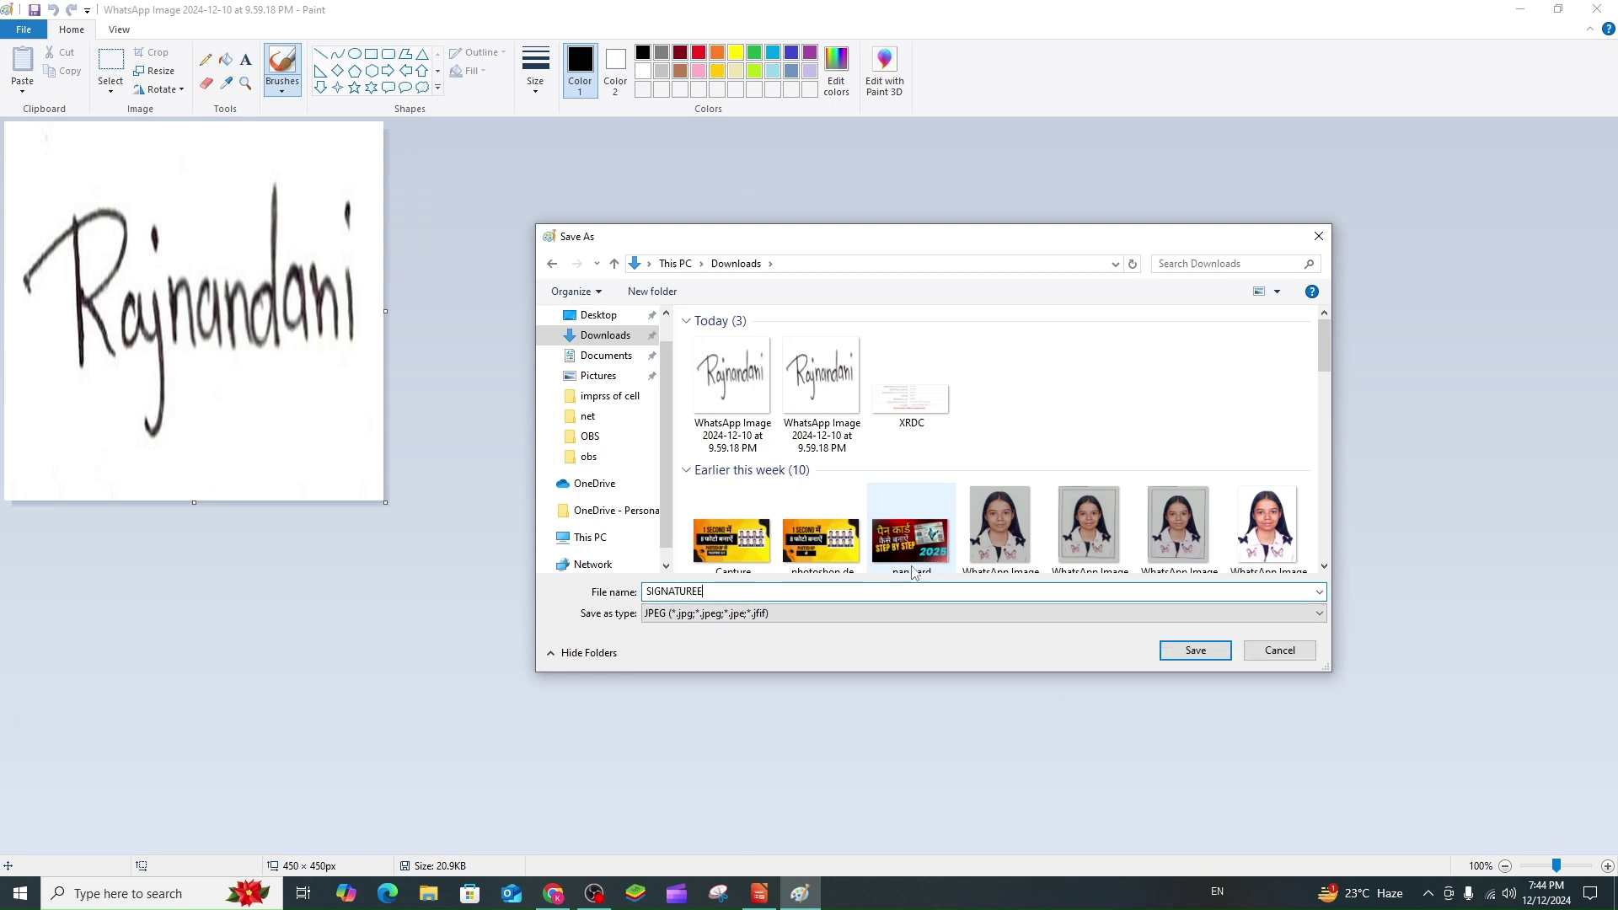
key("Return")
- Close Paint, refresh the file list, and save SIGNATUREEEE.jpg as the signature
left_click(1616, 7)
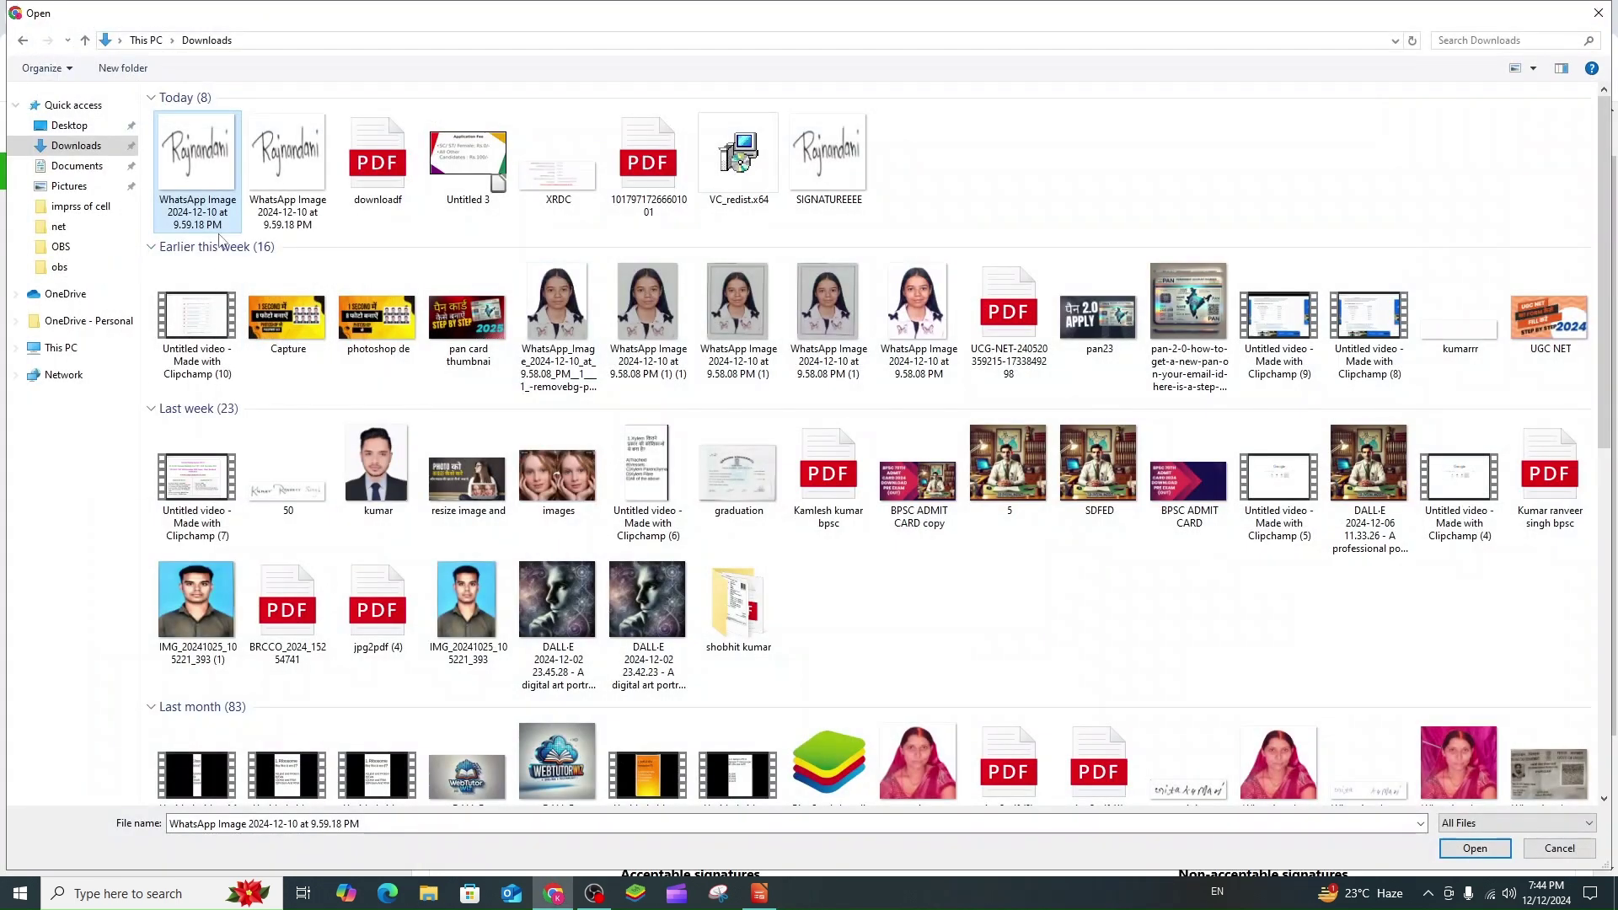
right_click(361, 242)
right_click(976, 202)
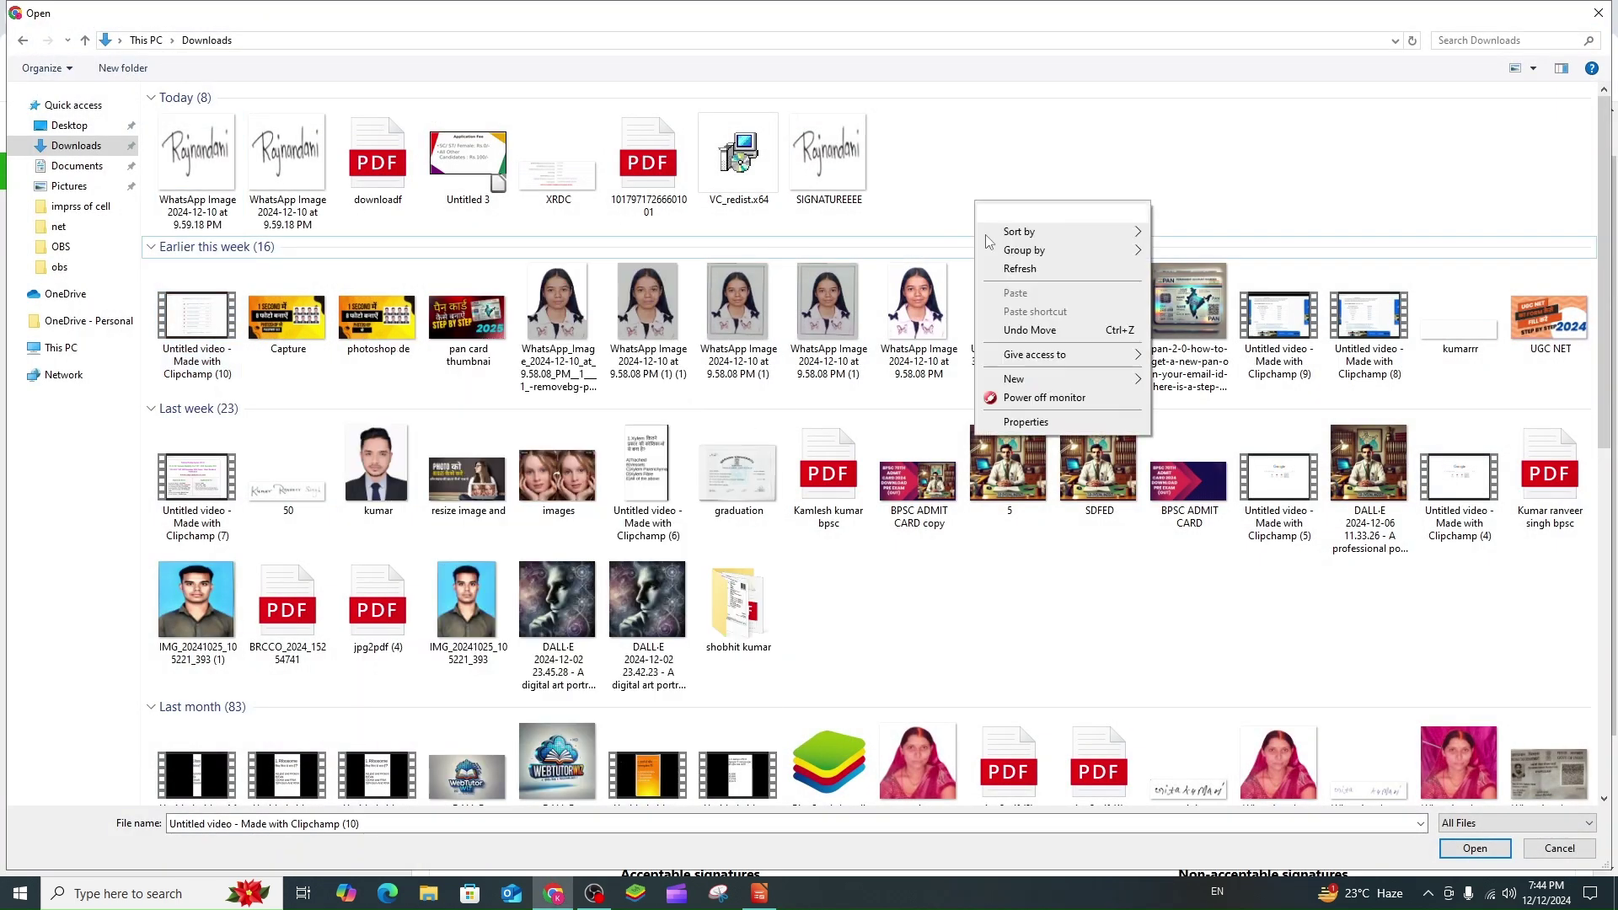
left_click(1003, 270)
double_click(195, 156)
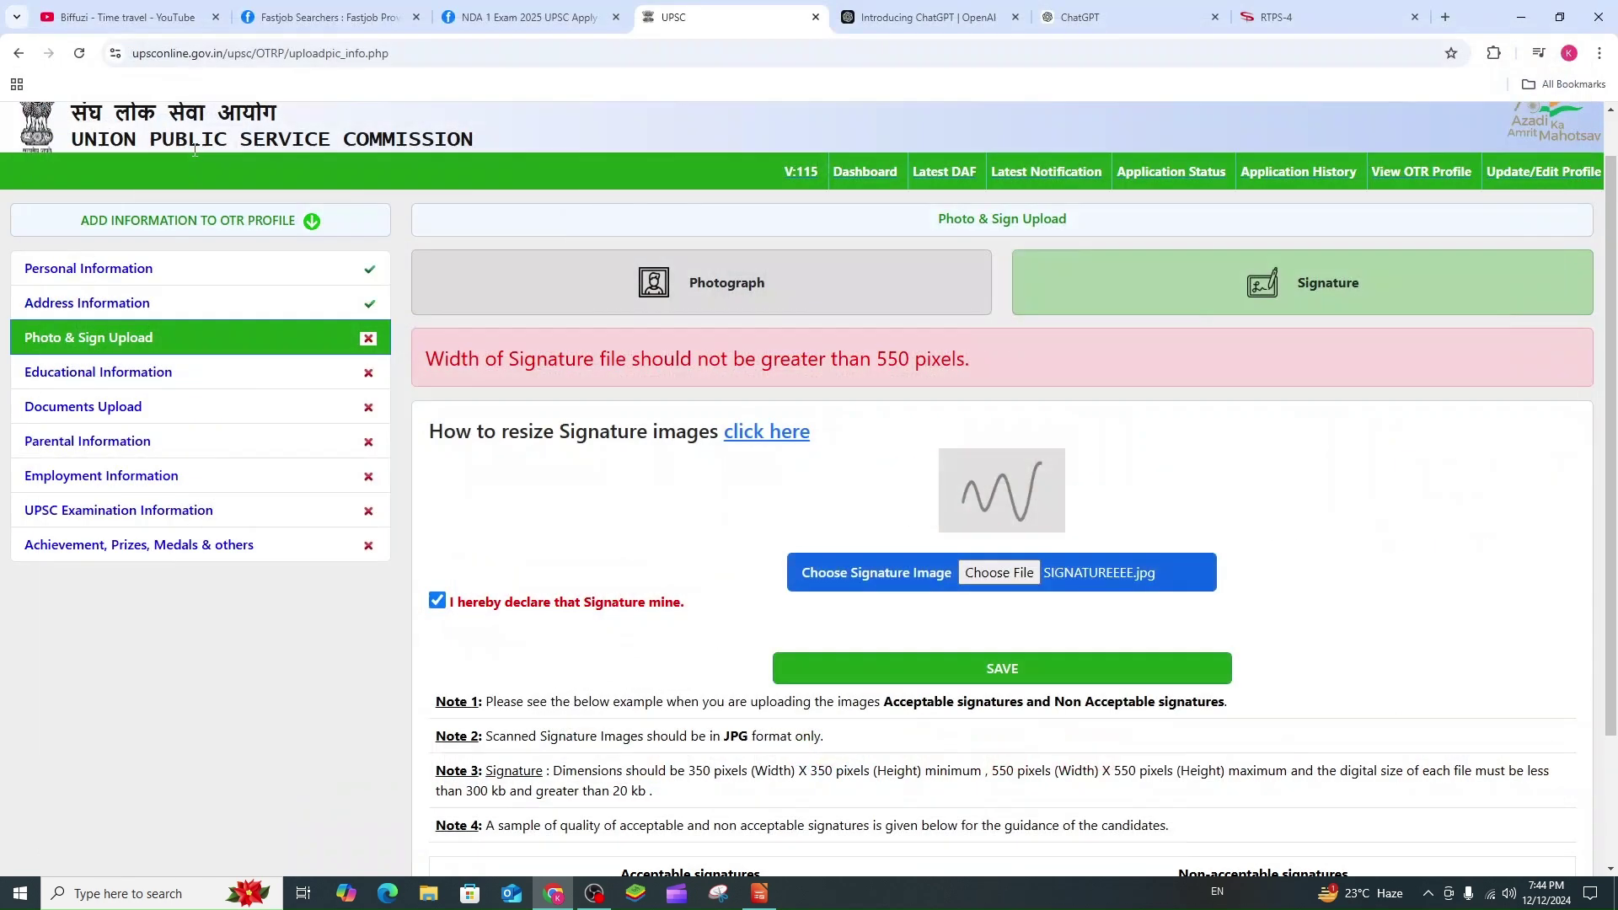
left_click(947, 668)
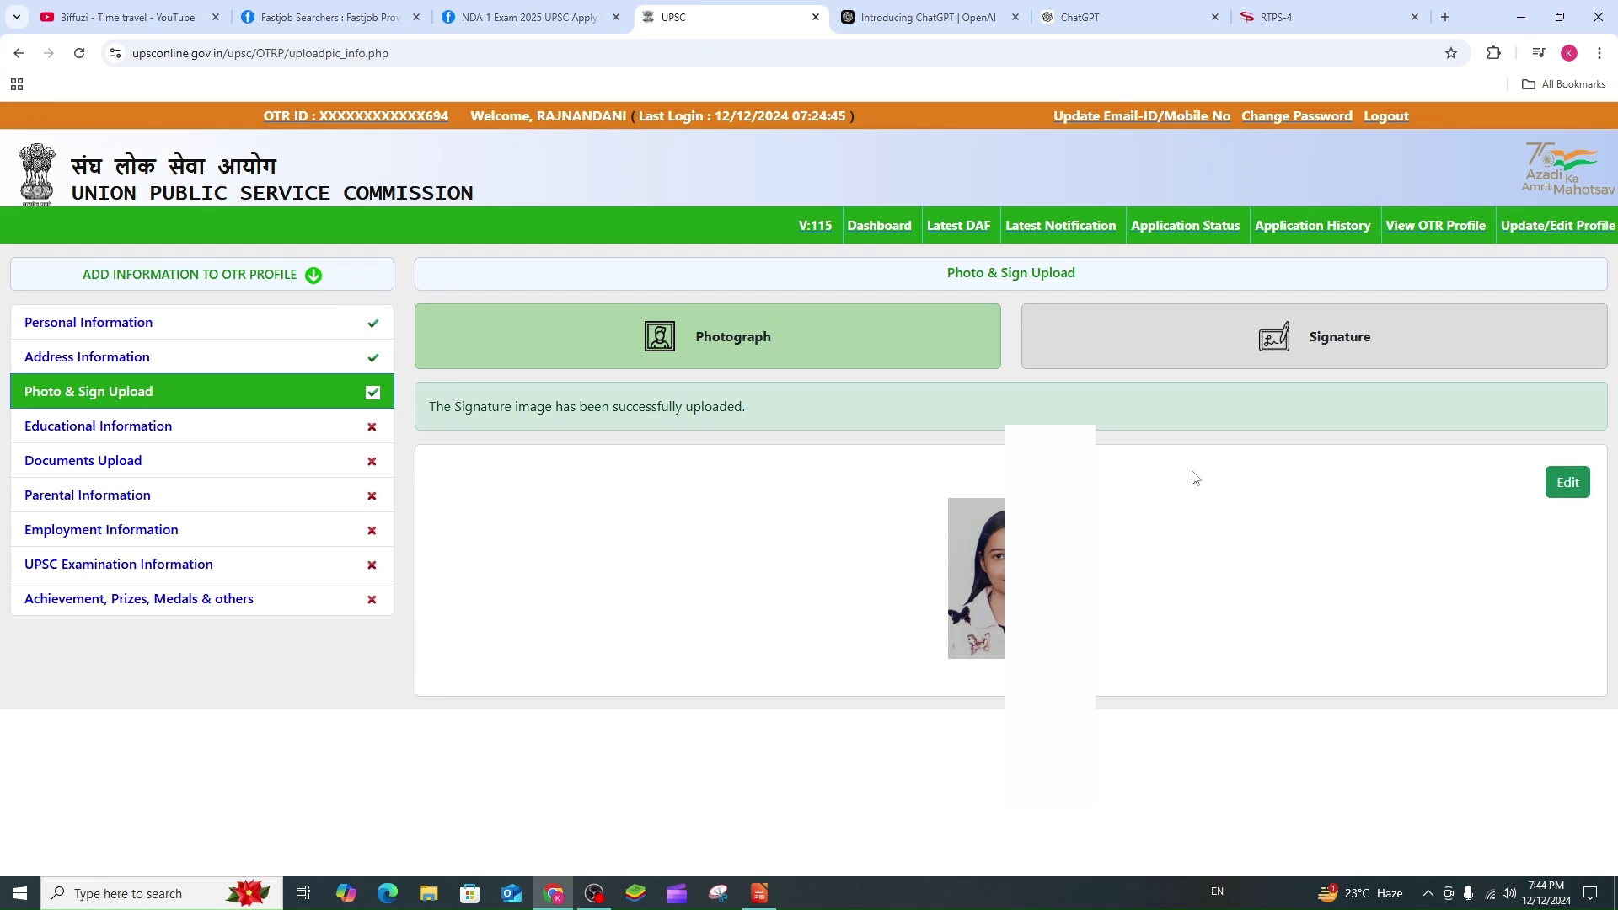
- Review the uploaded signature and photograph, then go to Educational Information
left_click(1264, 342)
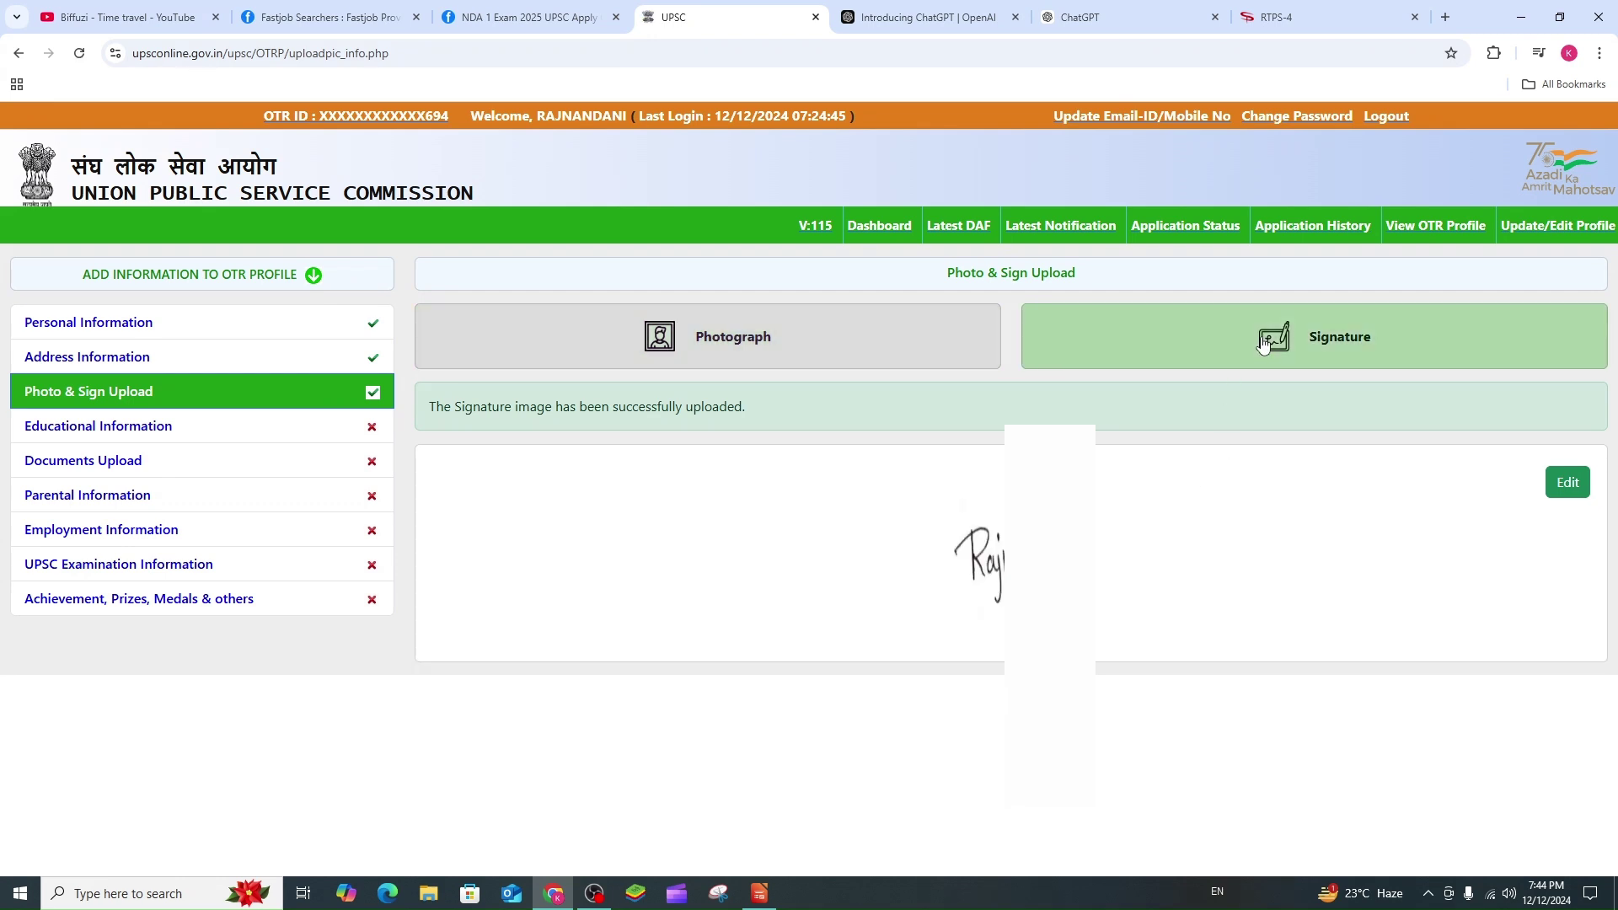
left_click(816, 349)
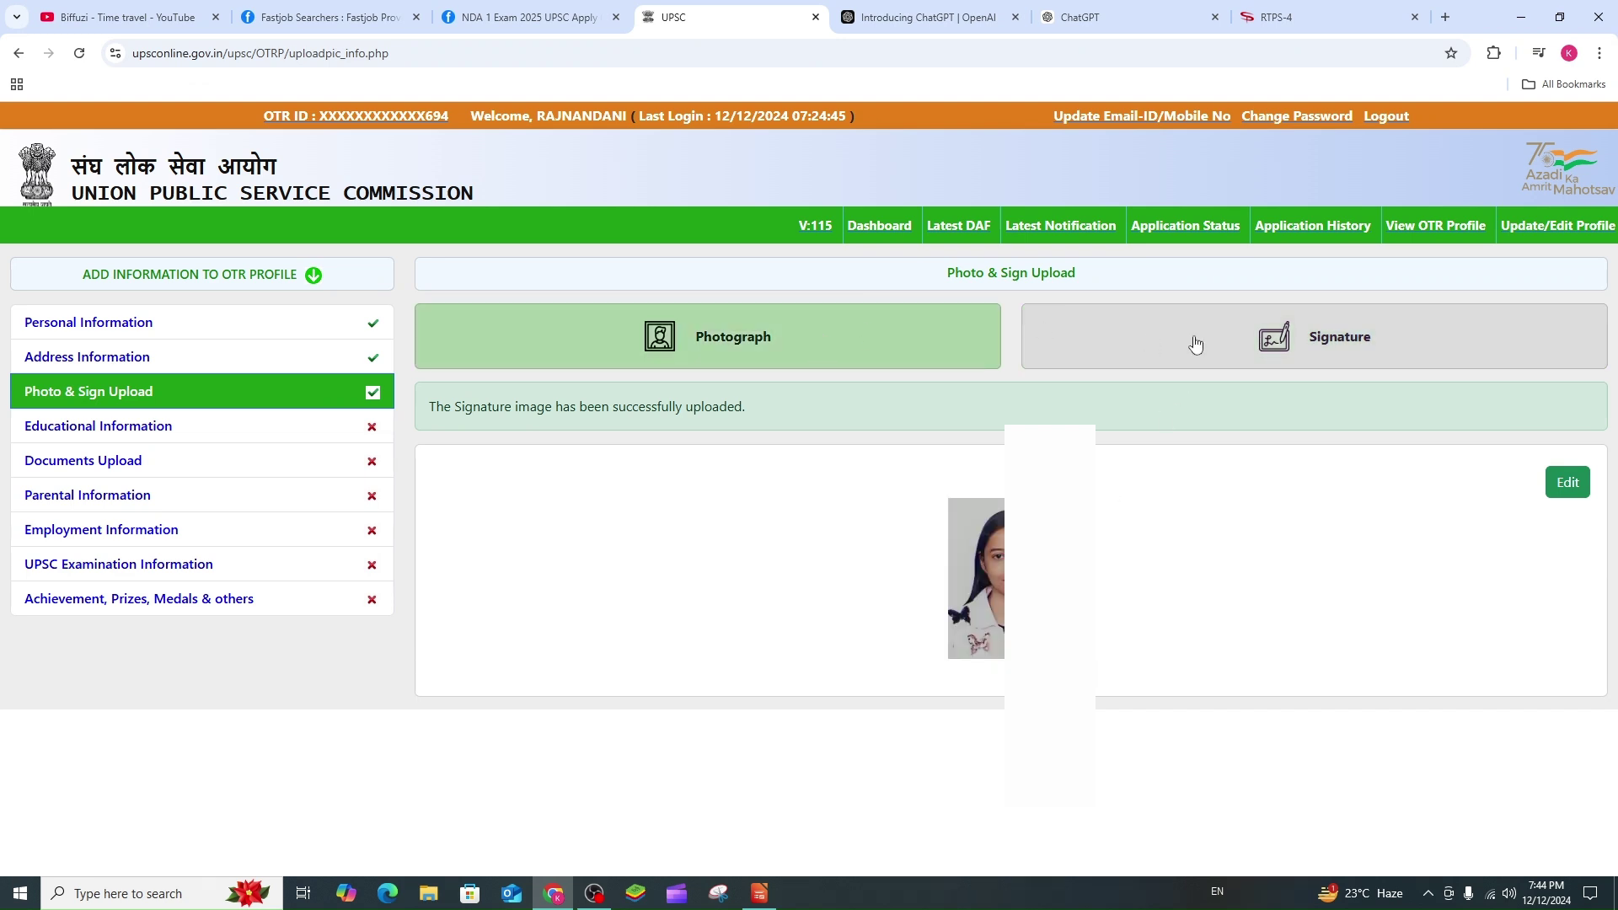
left_click(1205, 328)
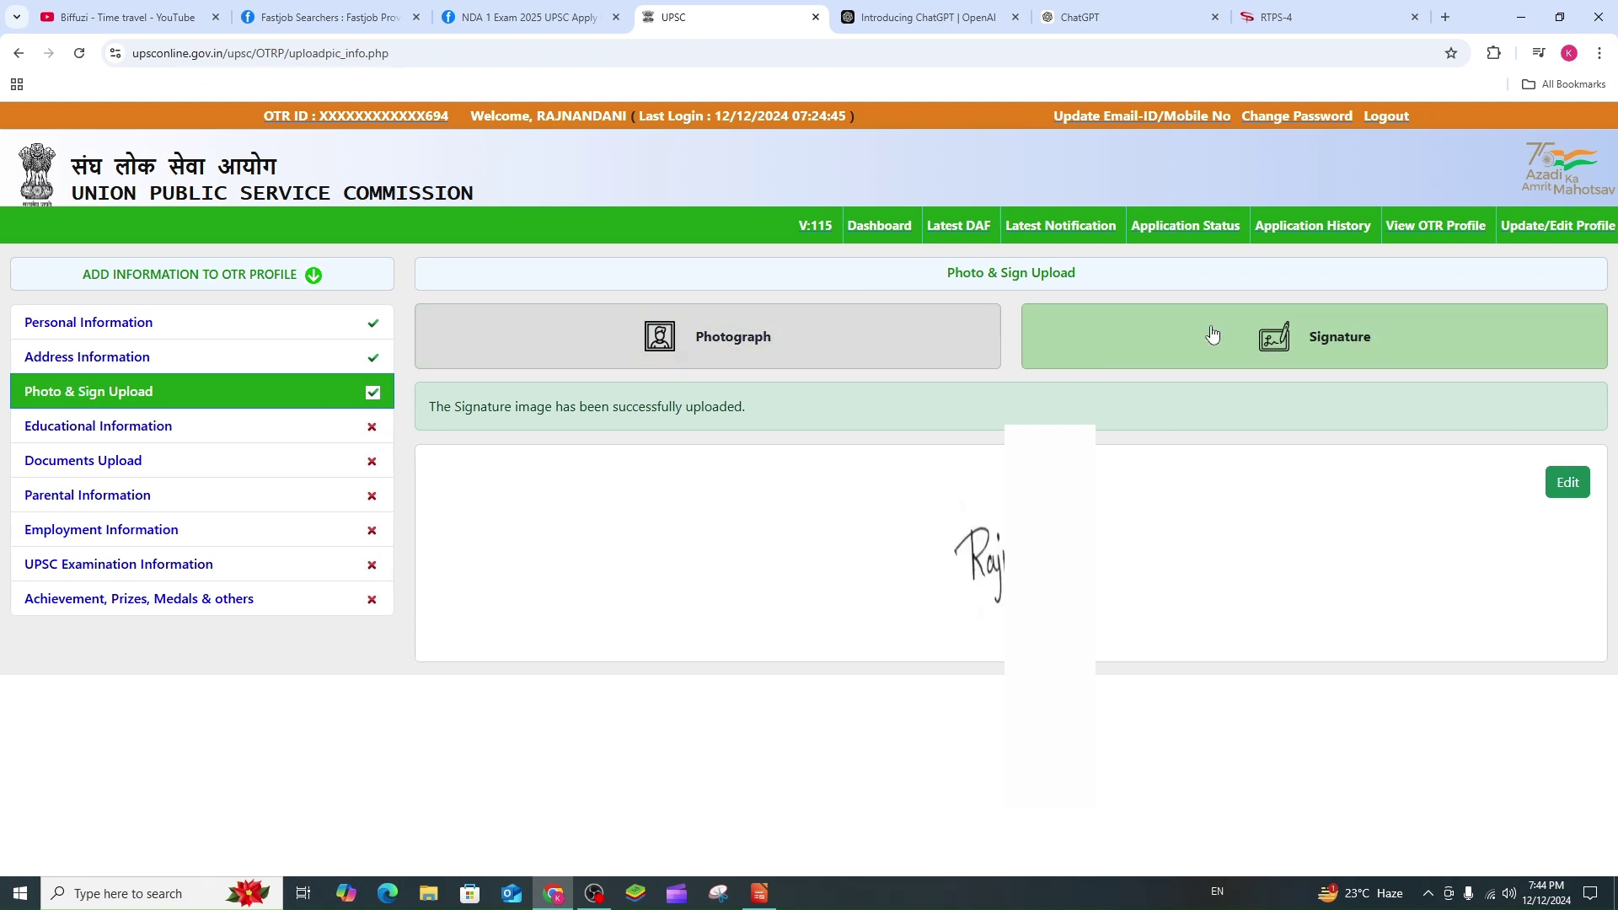
left_click(127, 434)
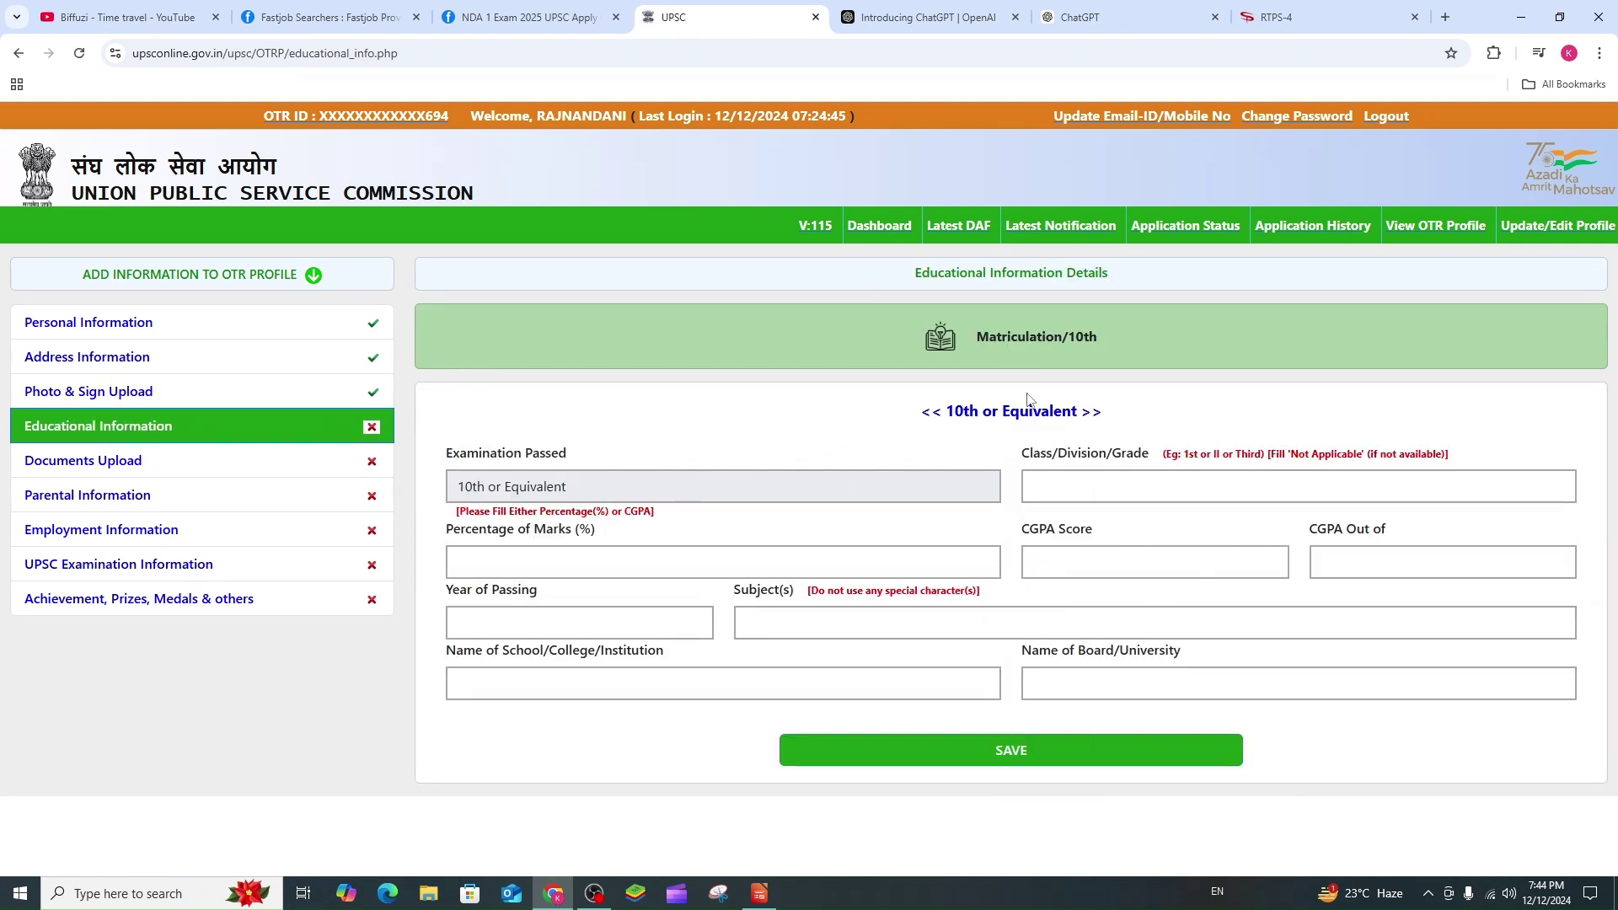
- Enter the 10th grade as 1st, percentage 60, and year of passing 2022
left_click(1069, 491)
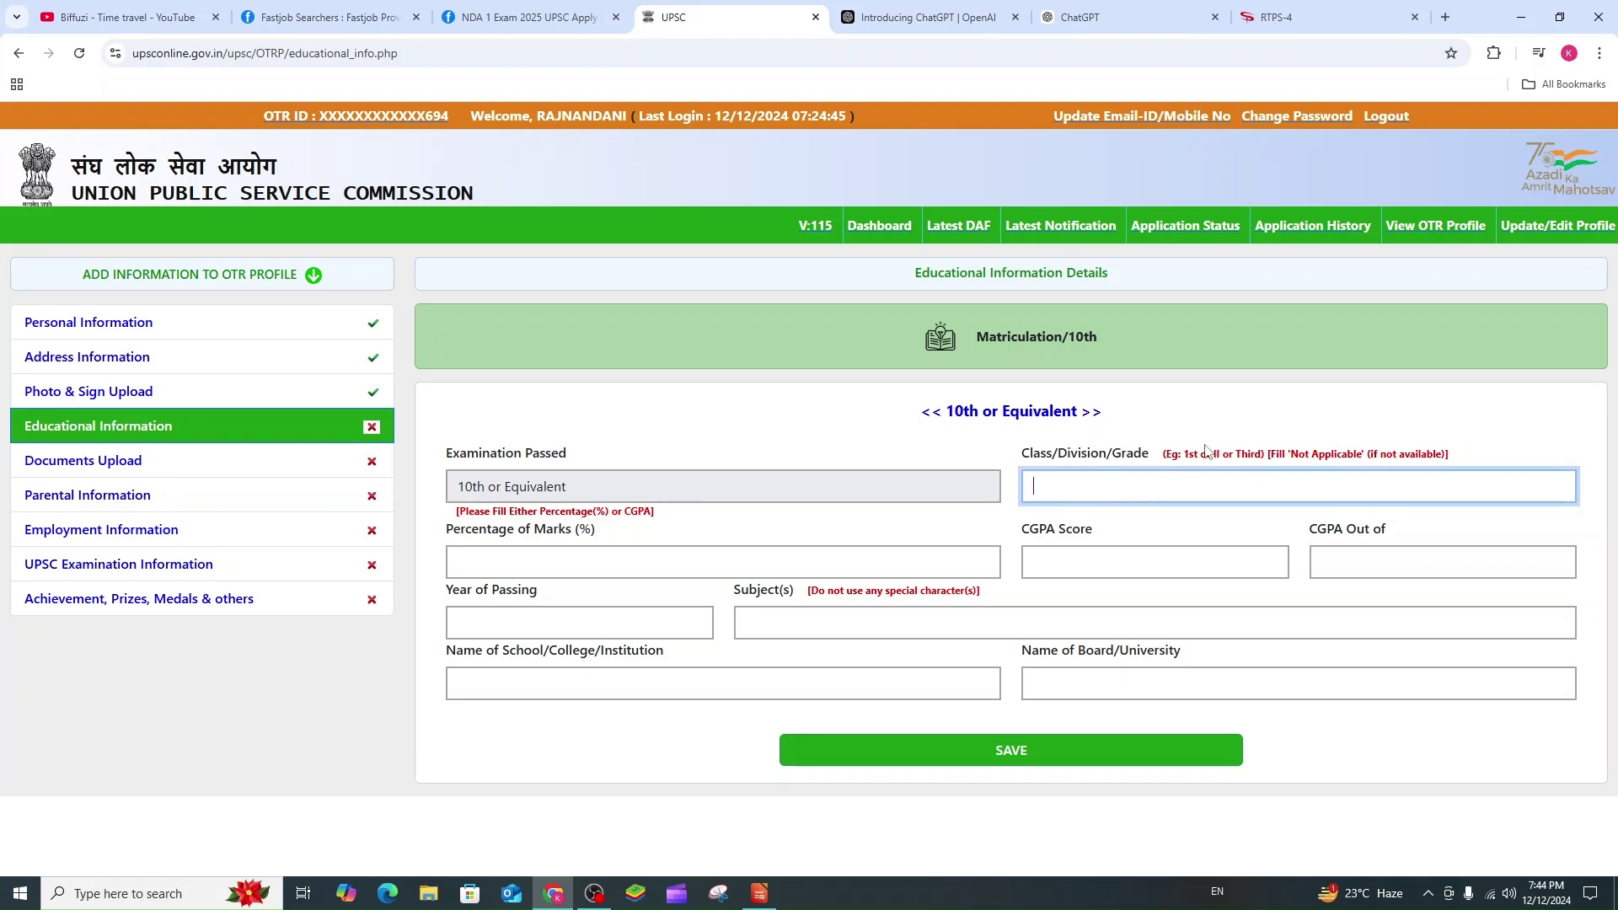
type("1ST")
type("st")
left_click(744, 557)
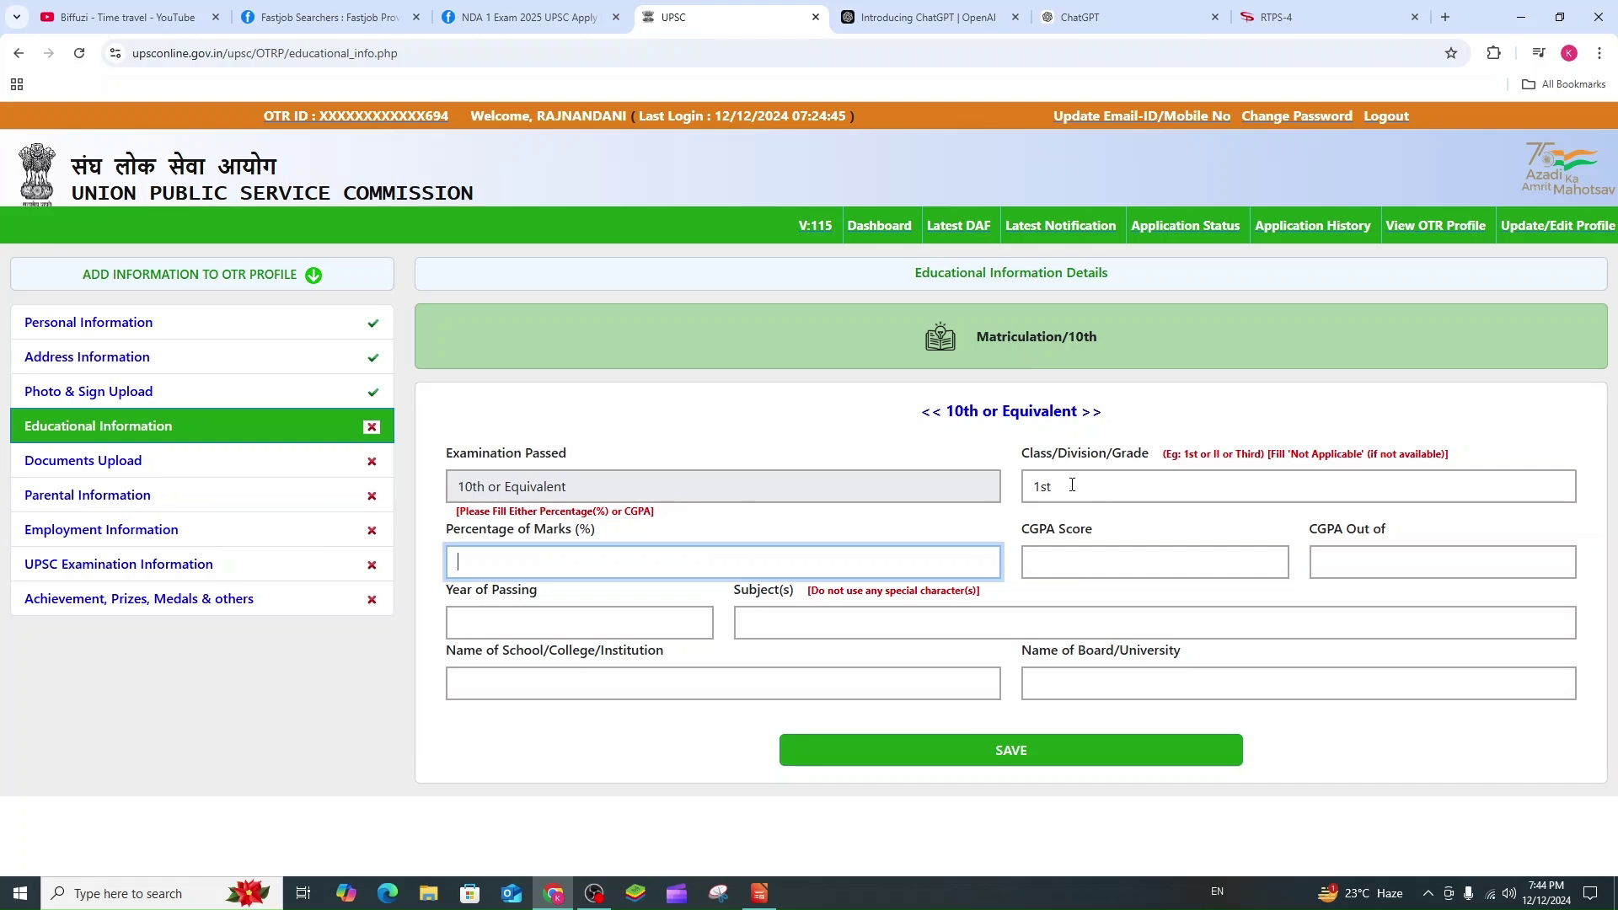
left_click(1074, 484)
left_click(689, 561)
type("60")
left_click(1083, 562)
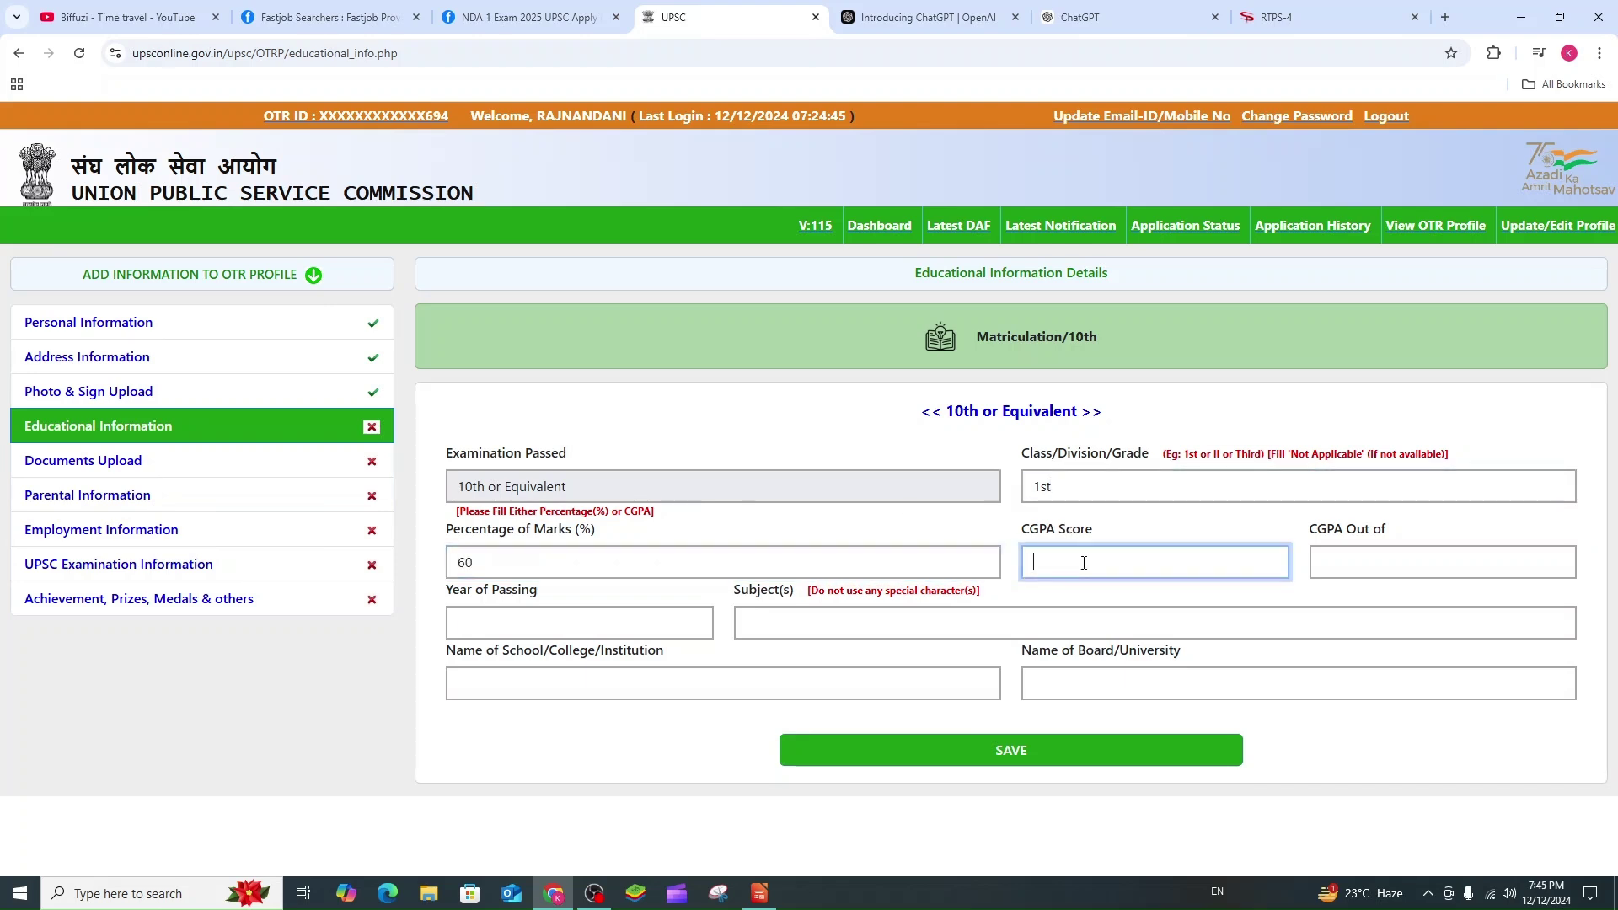
left_click(1413, 571)
left_click(1213, 569)
left_click(527, 617)
type("2022")
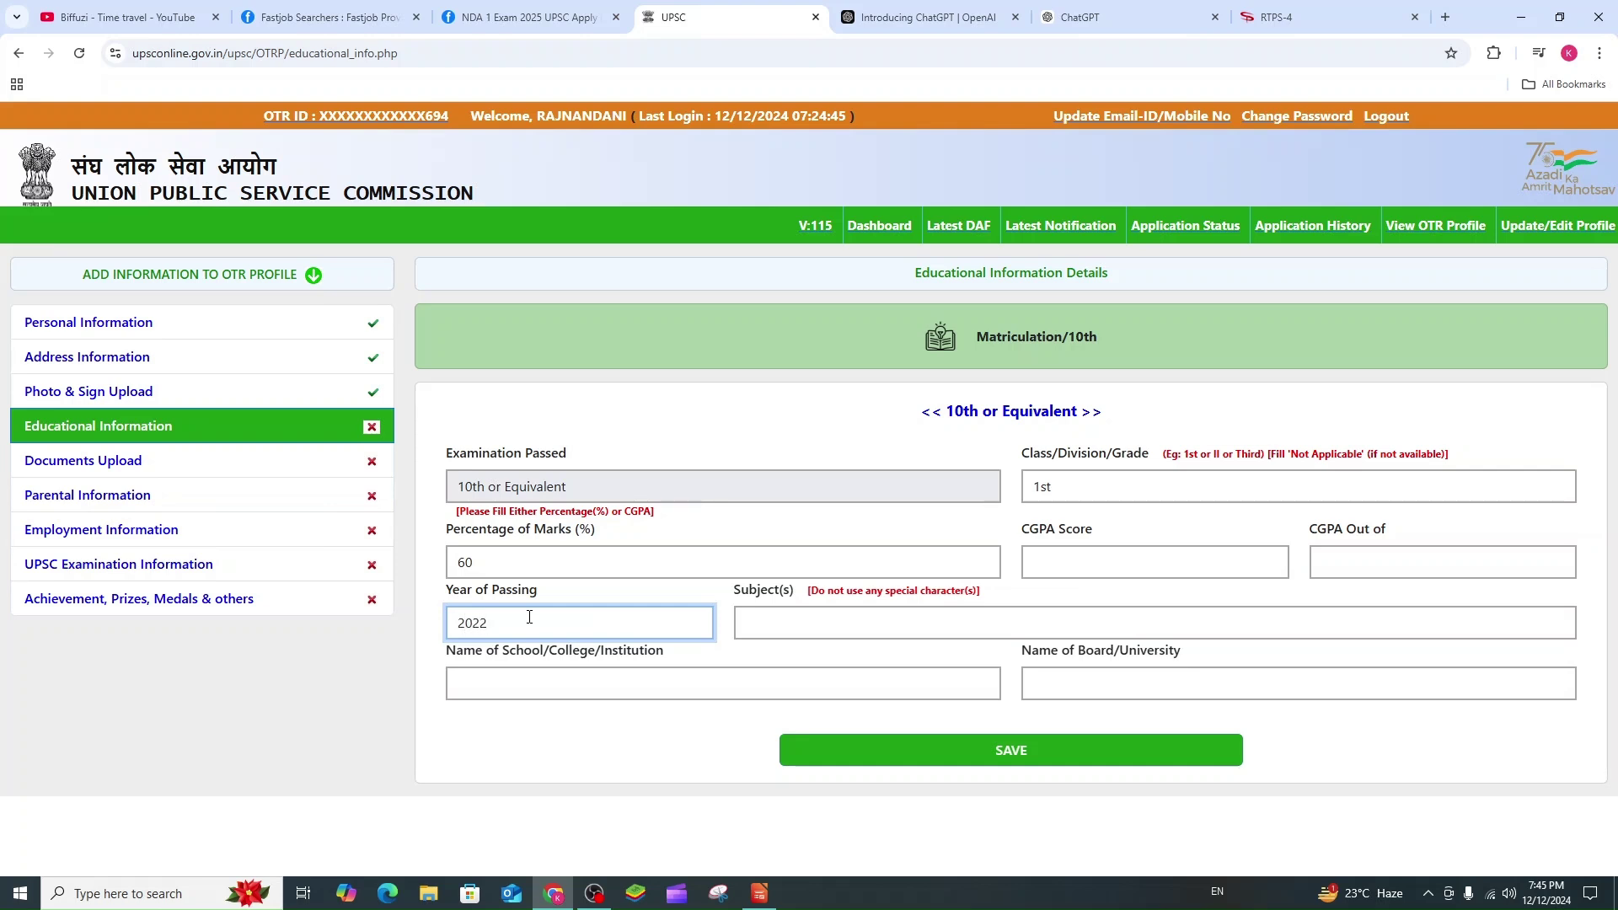
- Enter the five subjects, school MANAV BHARTI NATIONAL SCHOOL, and board CBSE DELHI, then save
left_click(795, 612)
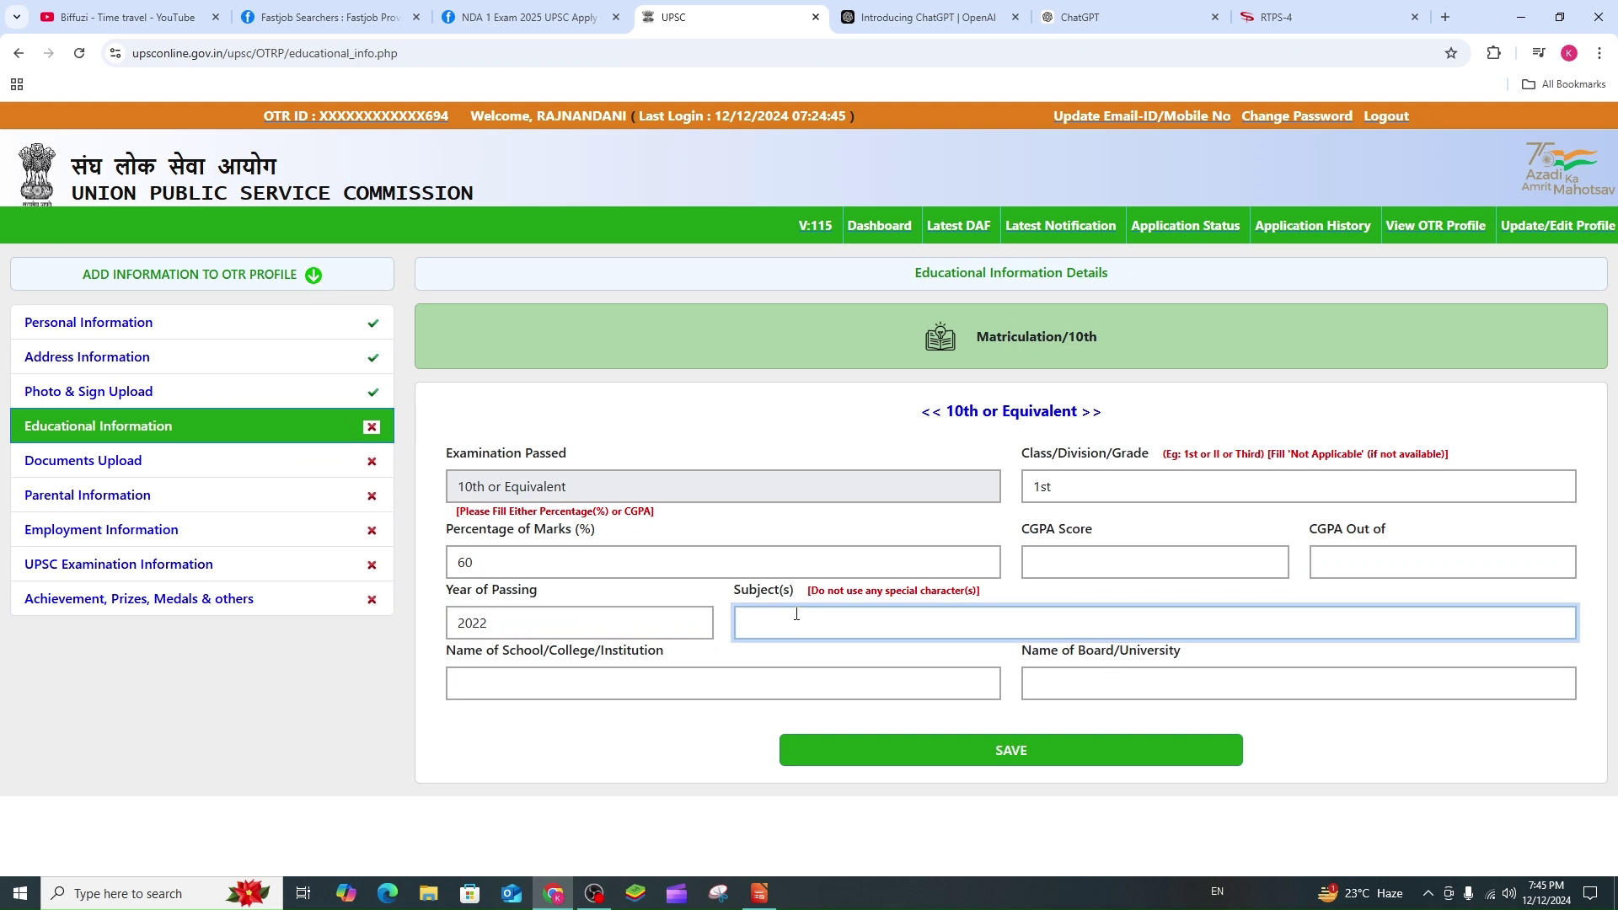
type("HINDI ENGLISH MATH SCIENCE SOCI")
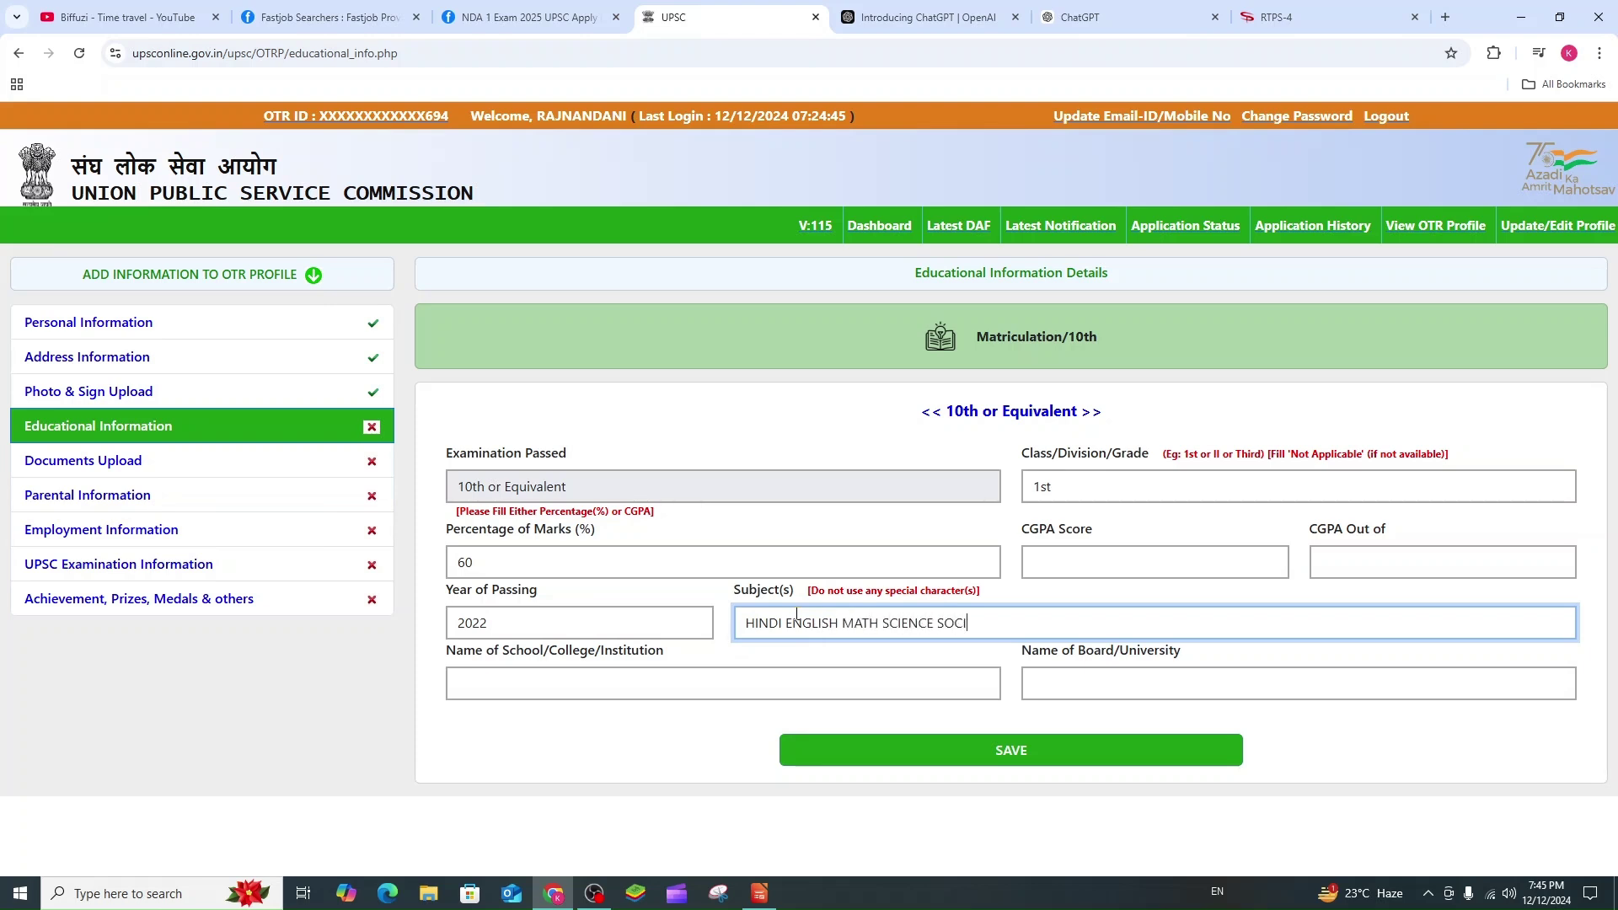
type("AL SCIENCE")
key("Tab")
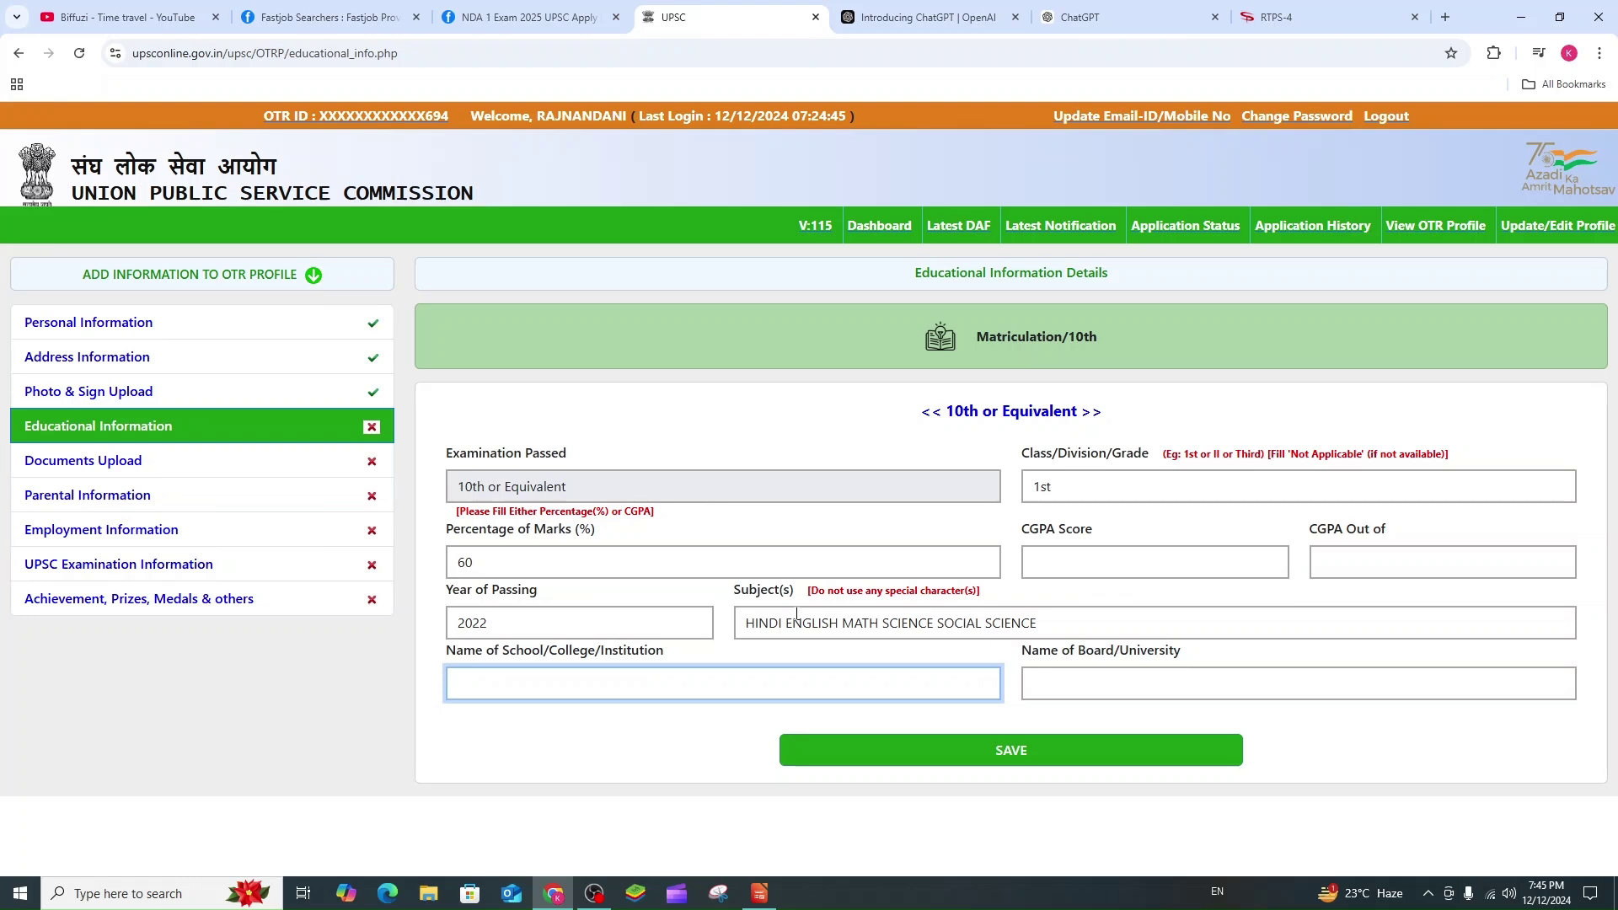
type("MANAV BHARTI NATIONAL SCH")
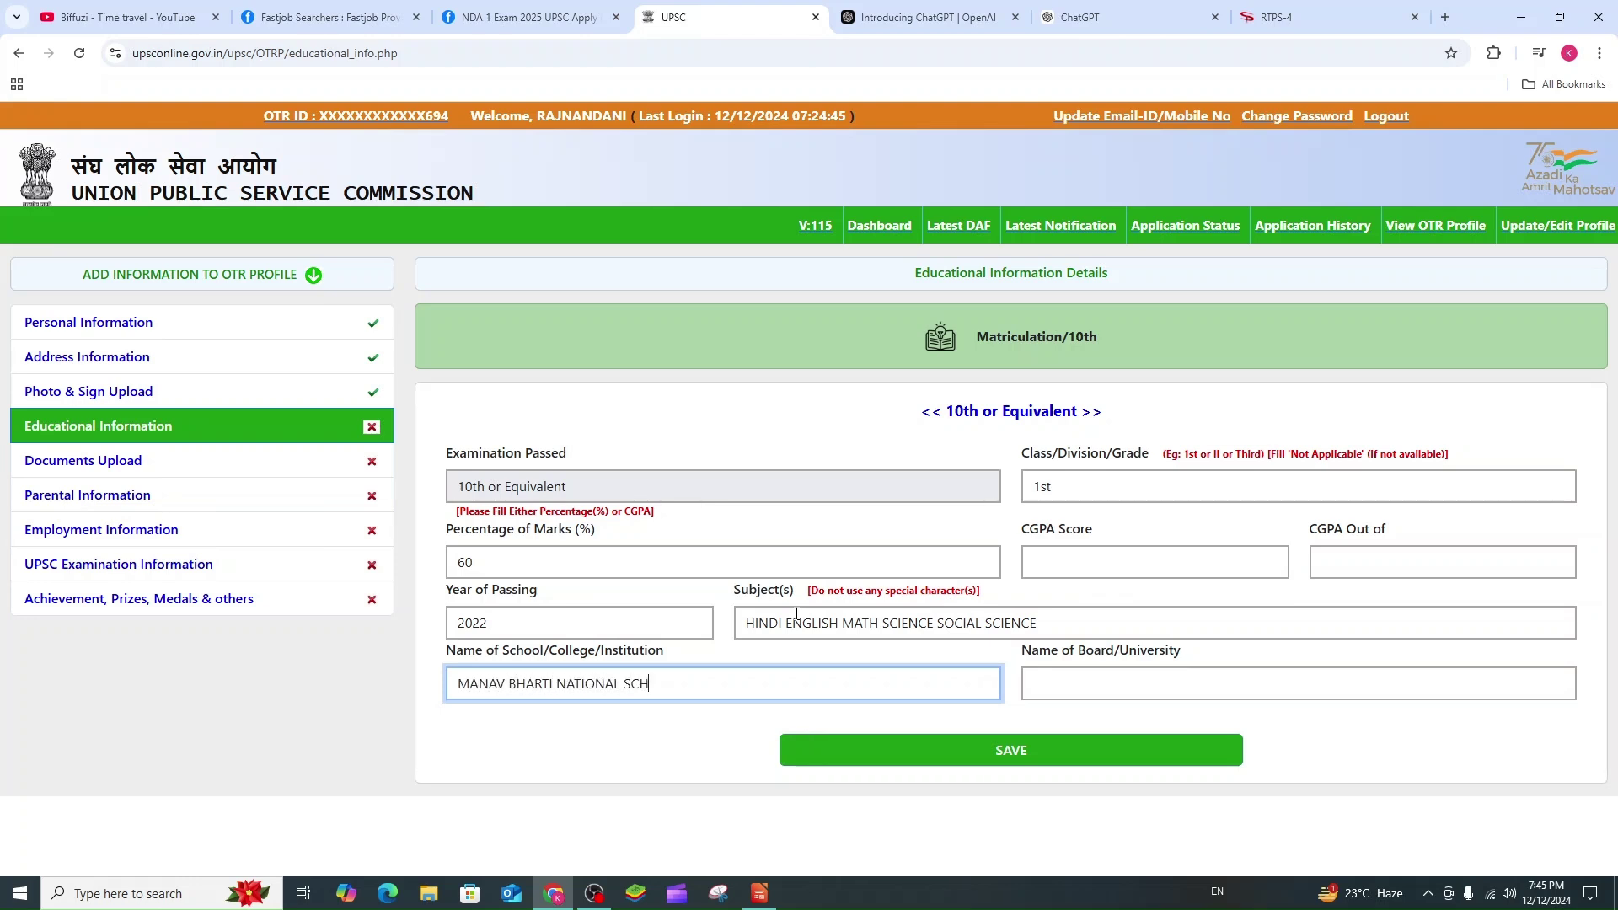
type("OOL")
key("Tab")
type("N")
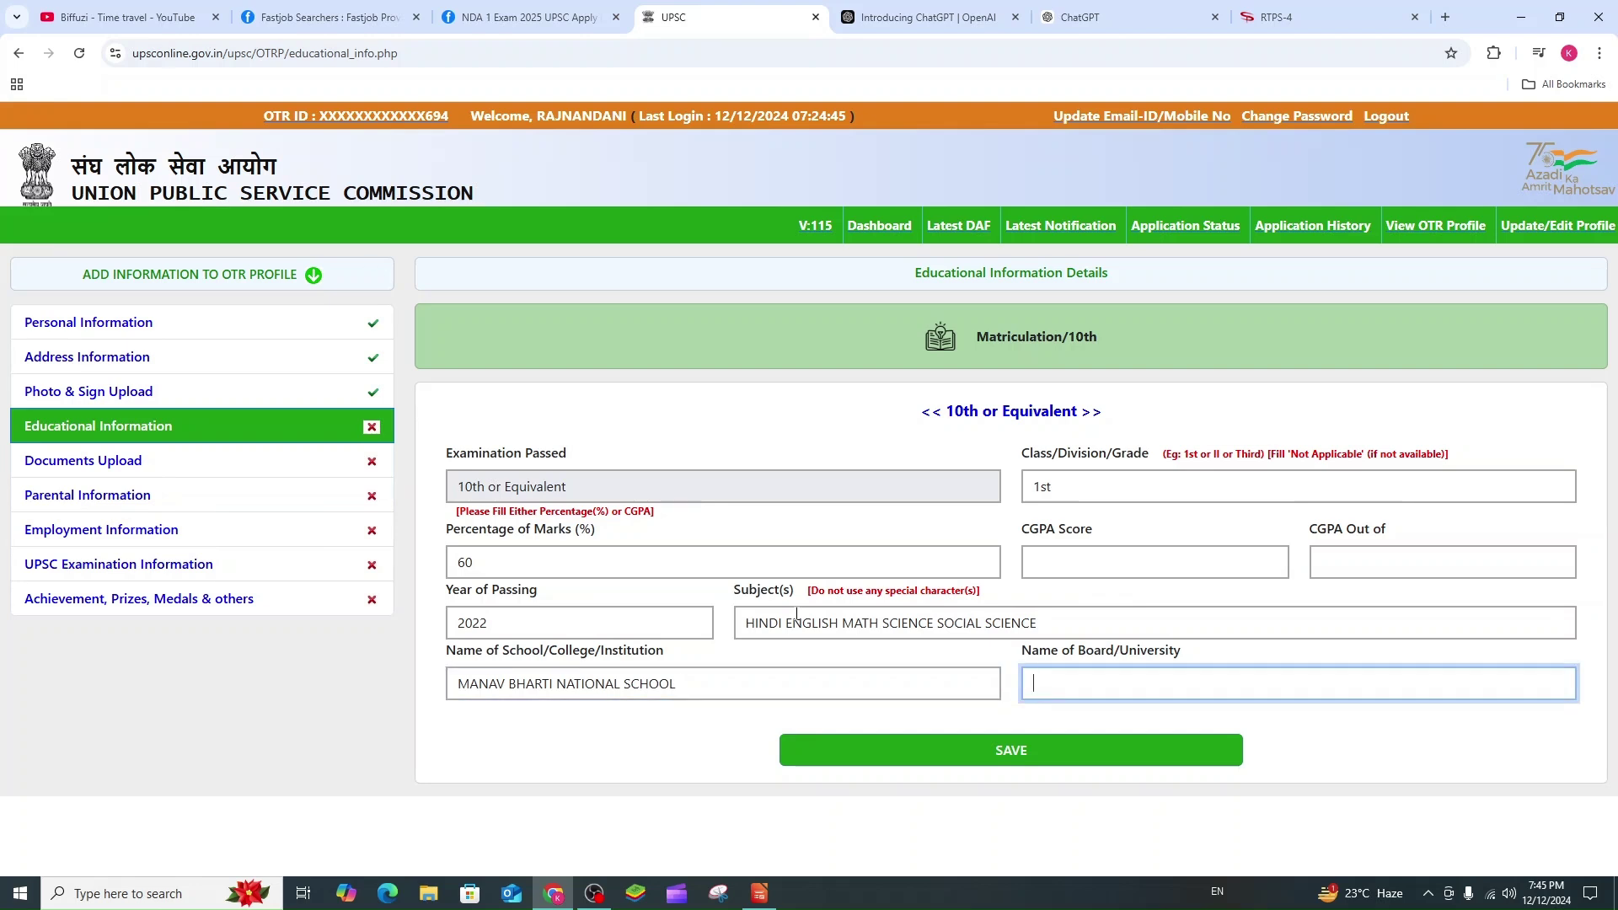
type("CBSE DELHI")
left_click(930, 749)
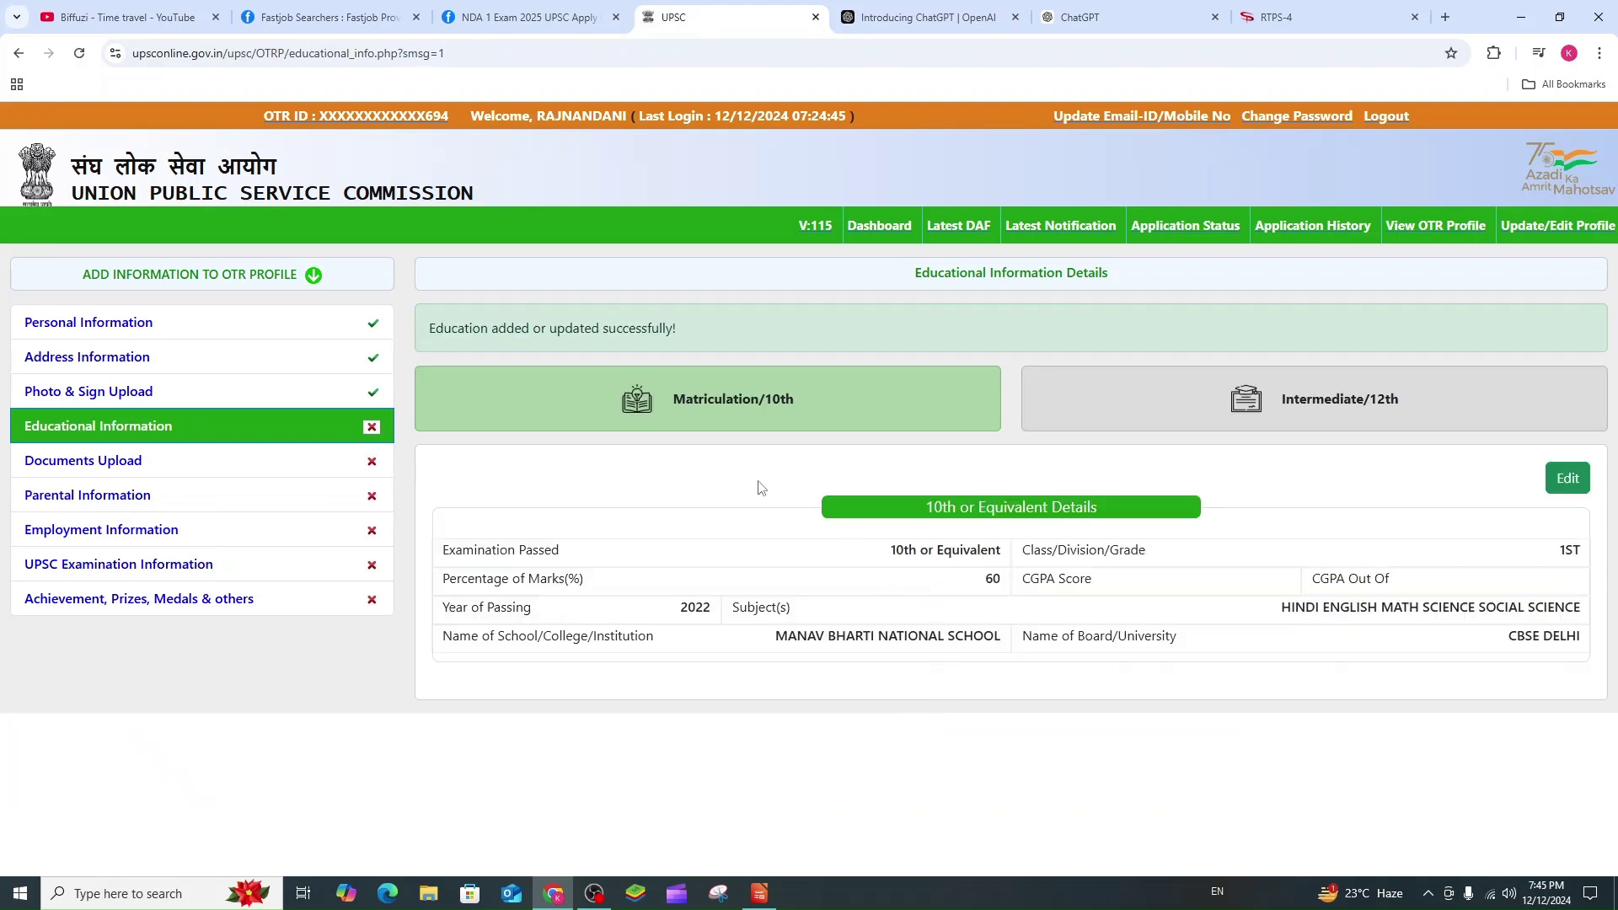
- Open the 12th details form, mark it Completed, and step through its marks fields
left_click(1283, 402)
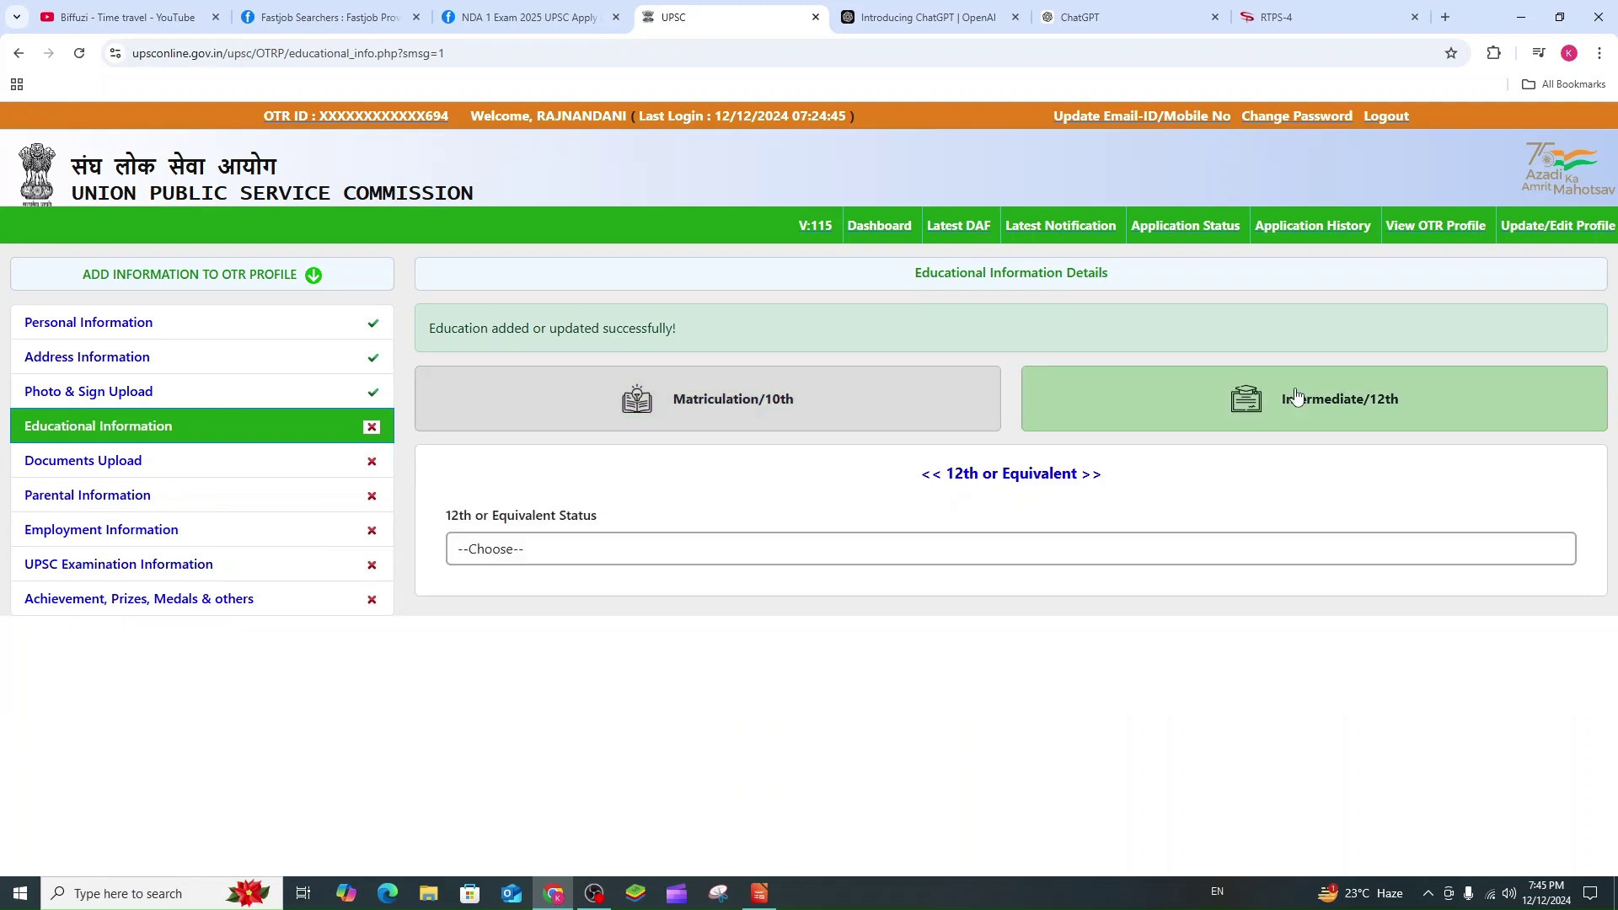
left_click(533, 489)
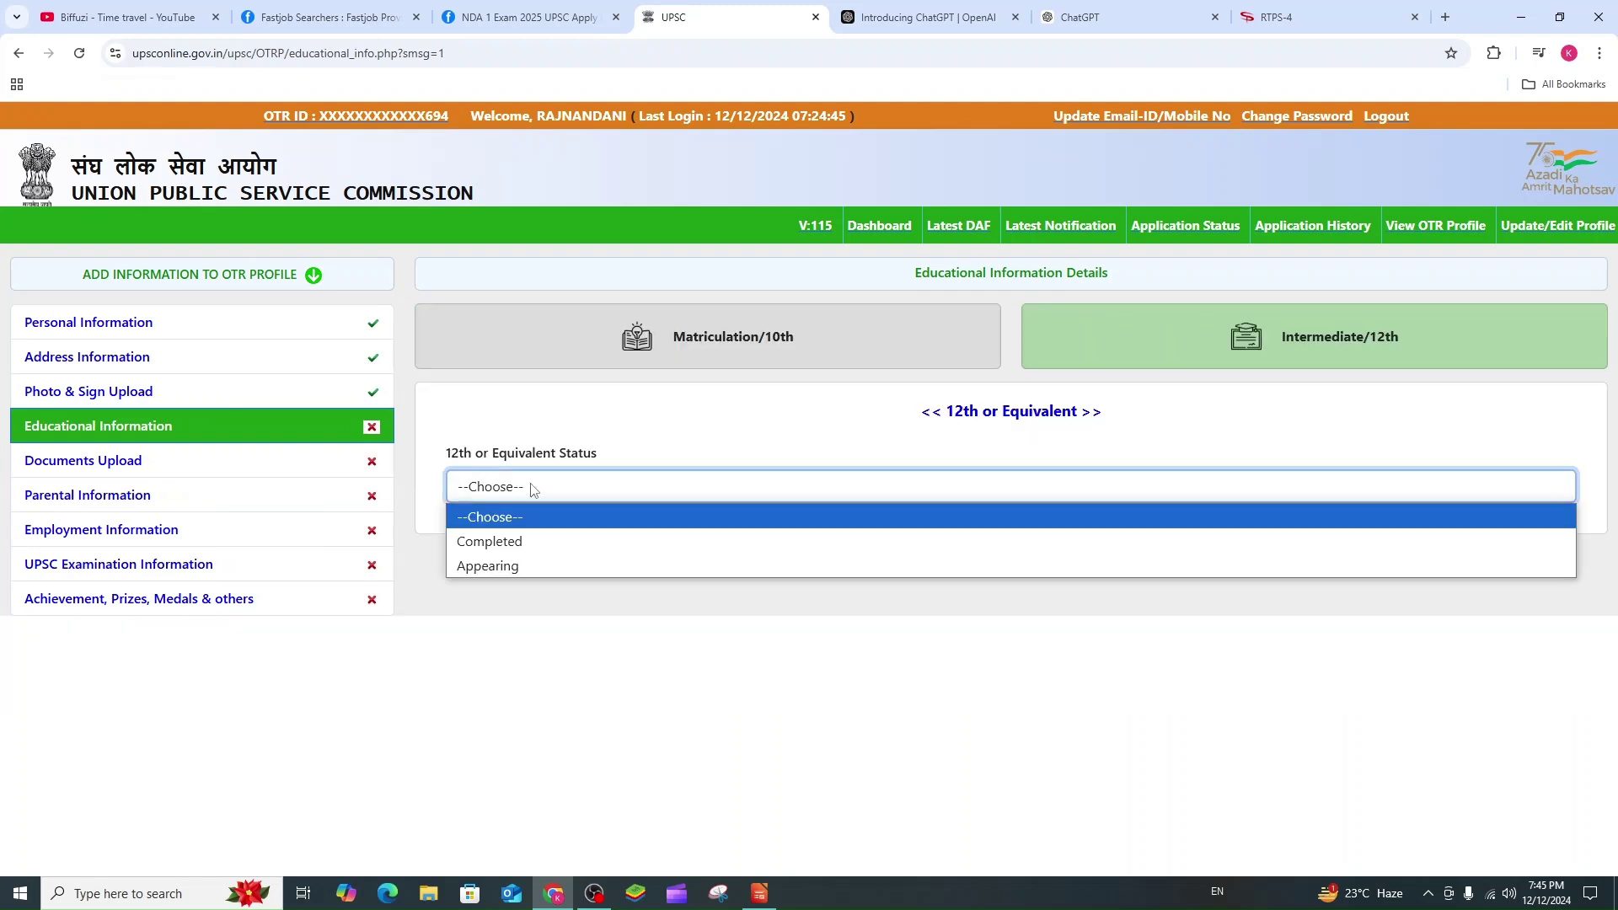
left_click(510, 544)
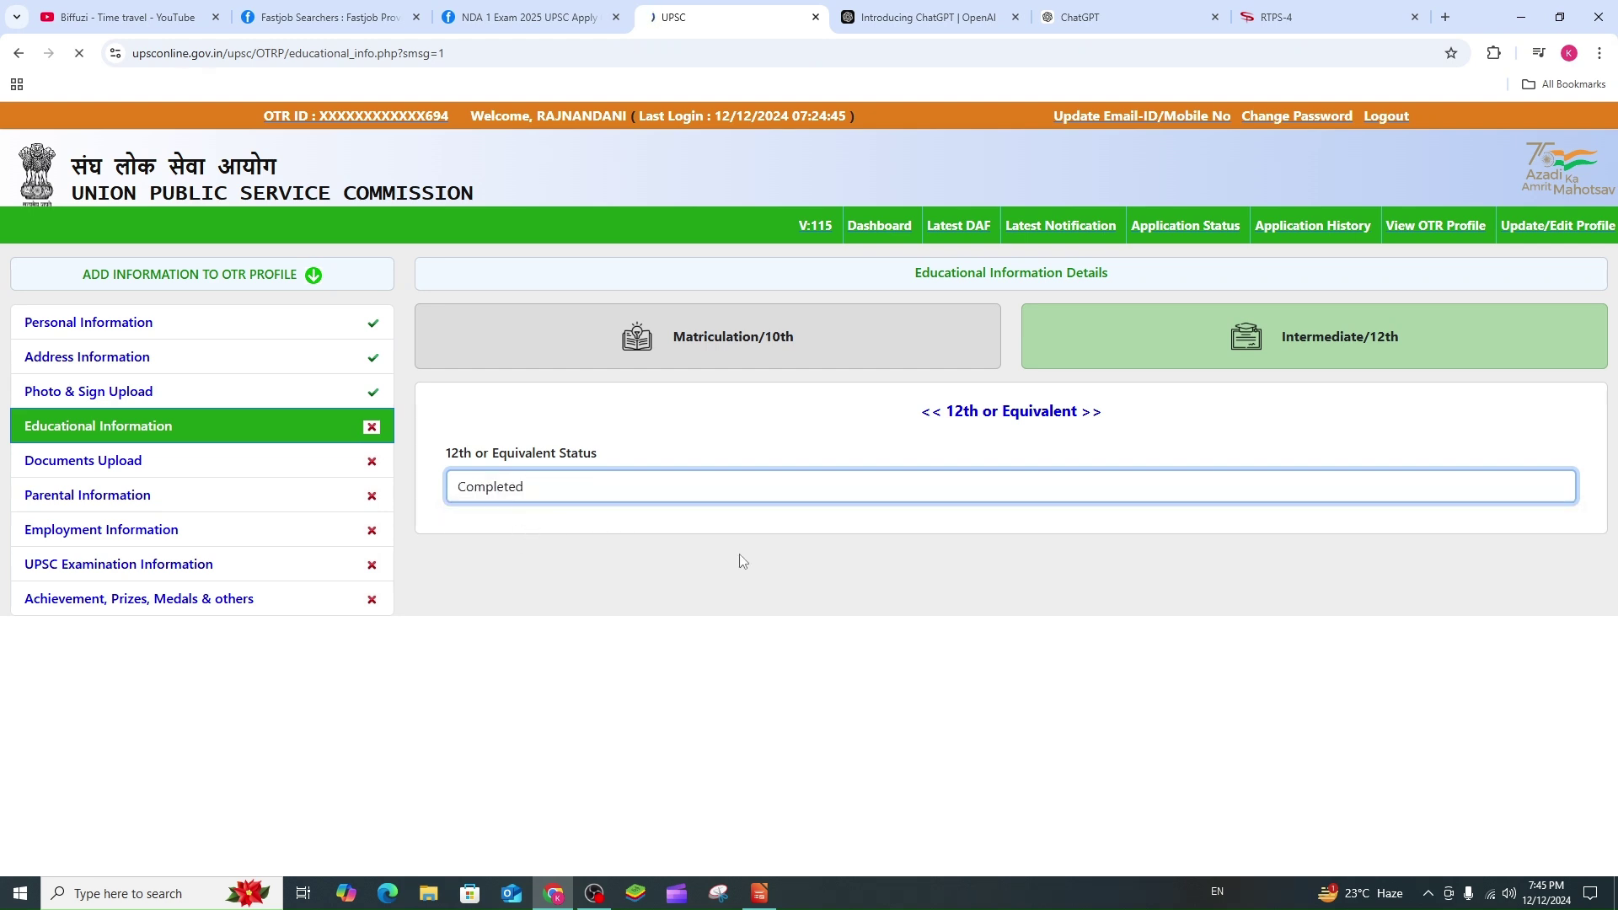
scroll(887, 598, "down", 1)
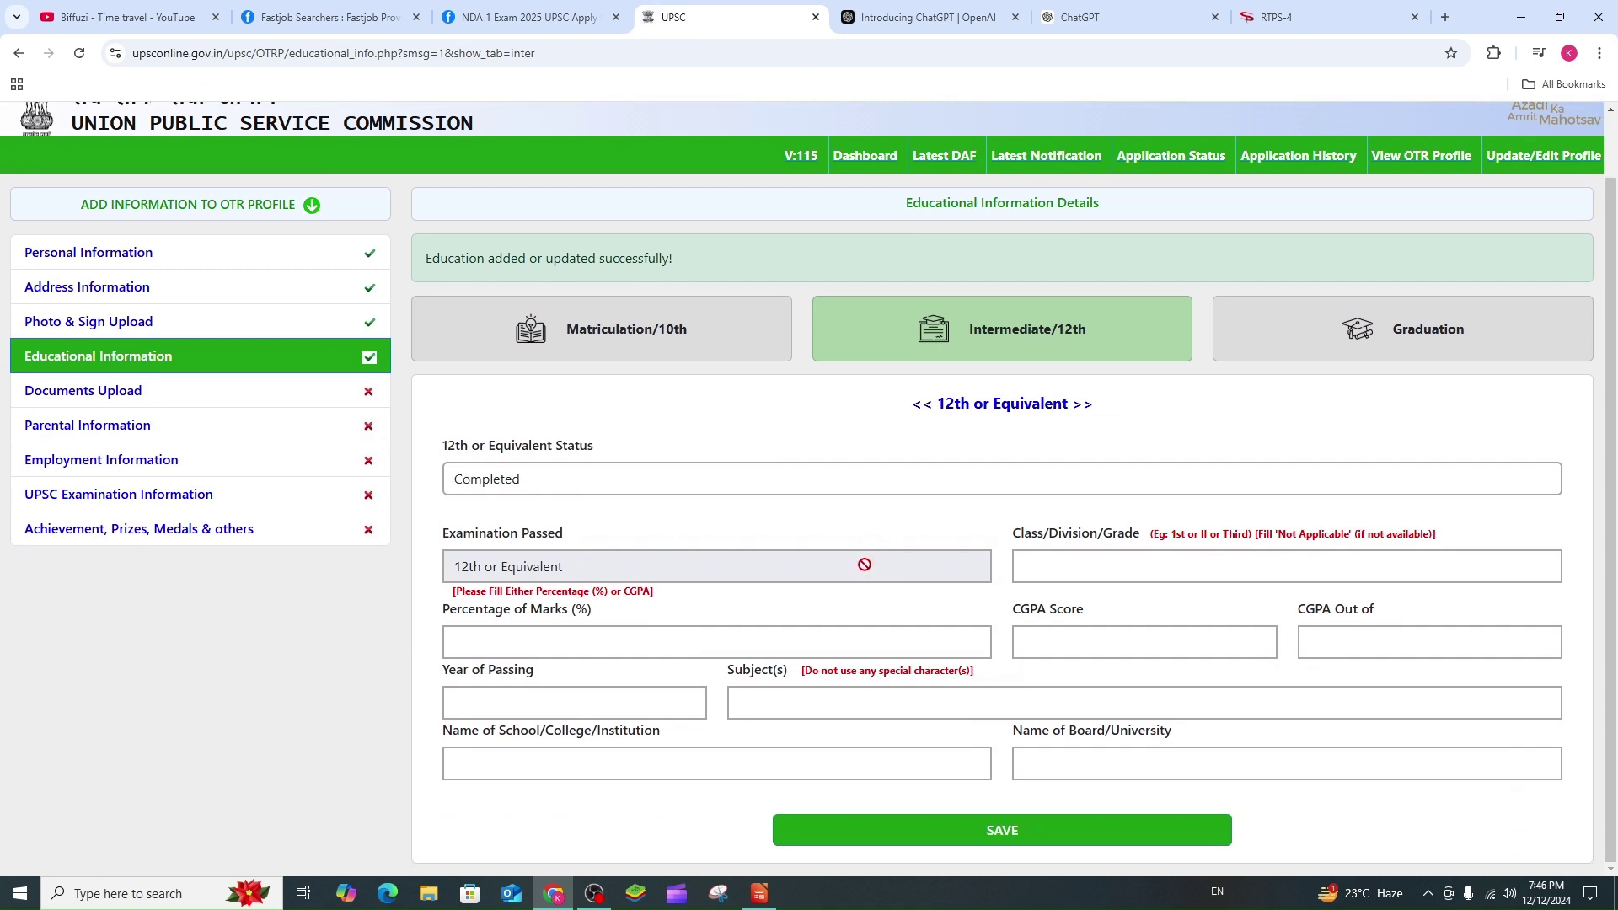
left_click(1057, 566)
left_click(643, 639)
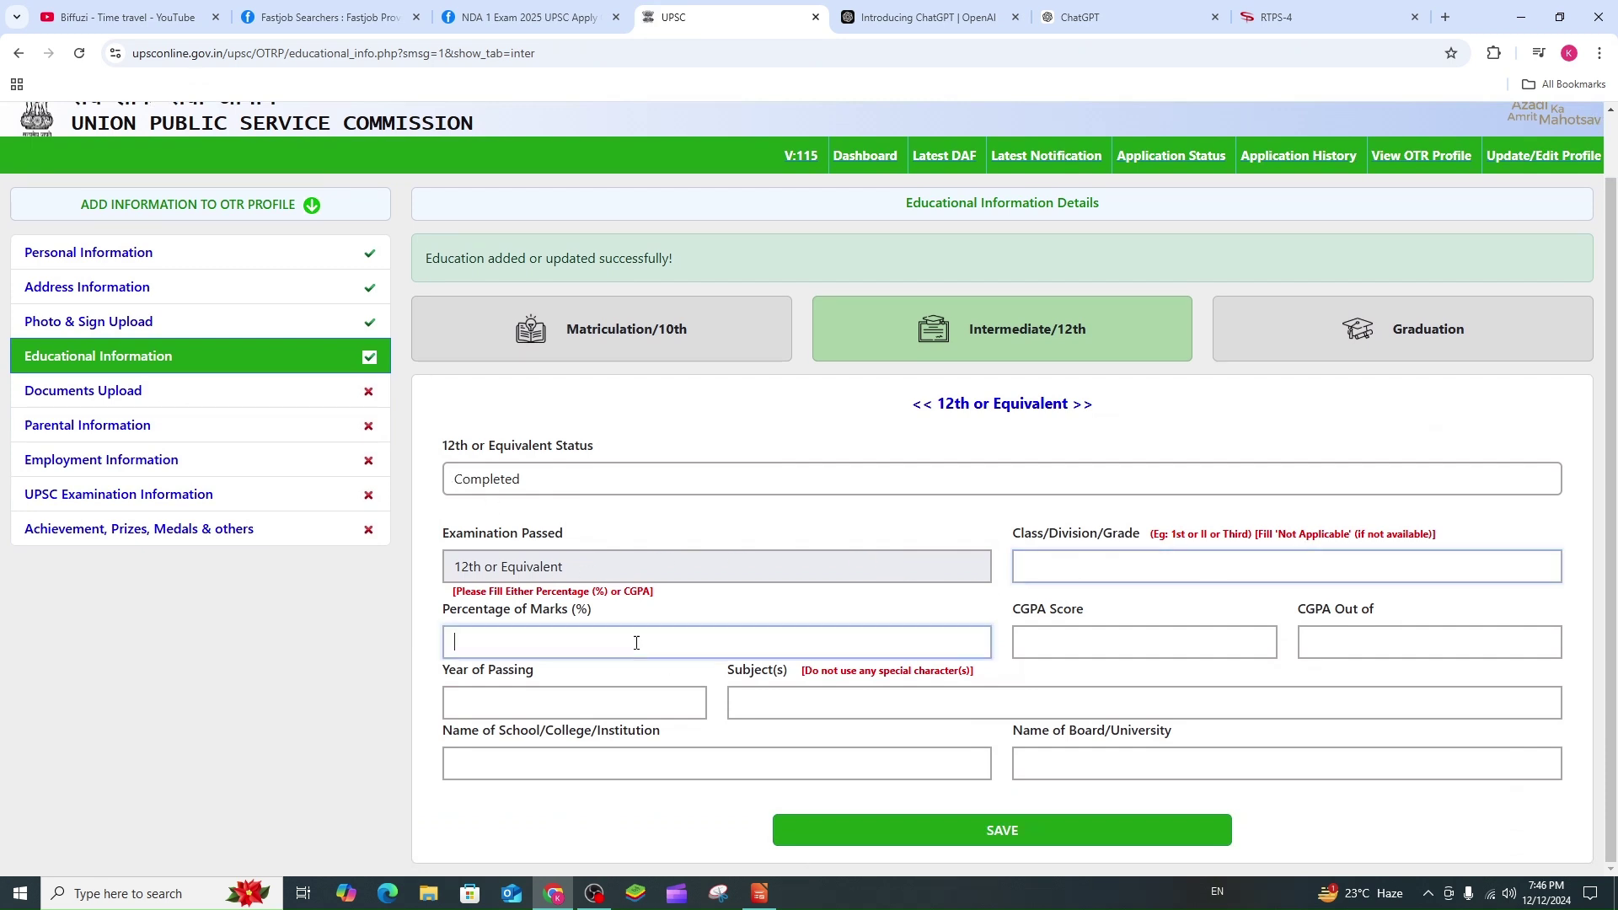
left_click(1129, 642)
left_click(1324, 642)
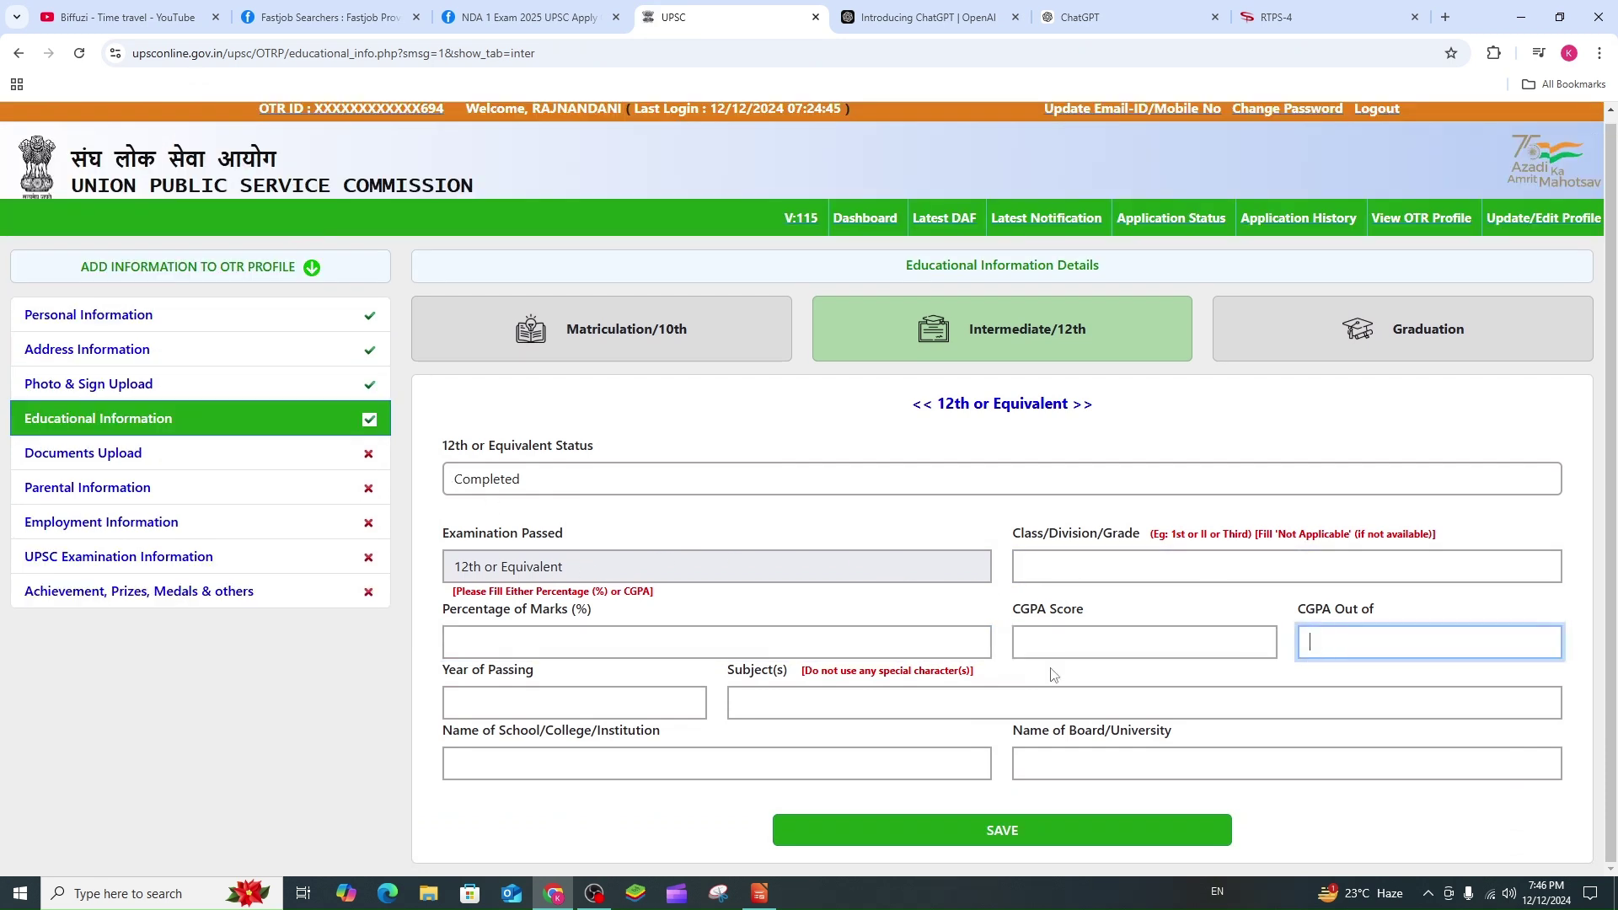
left_click(570, 698)
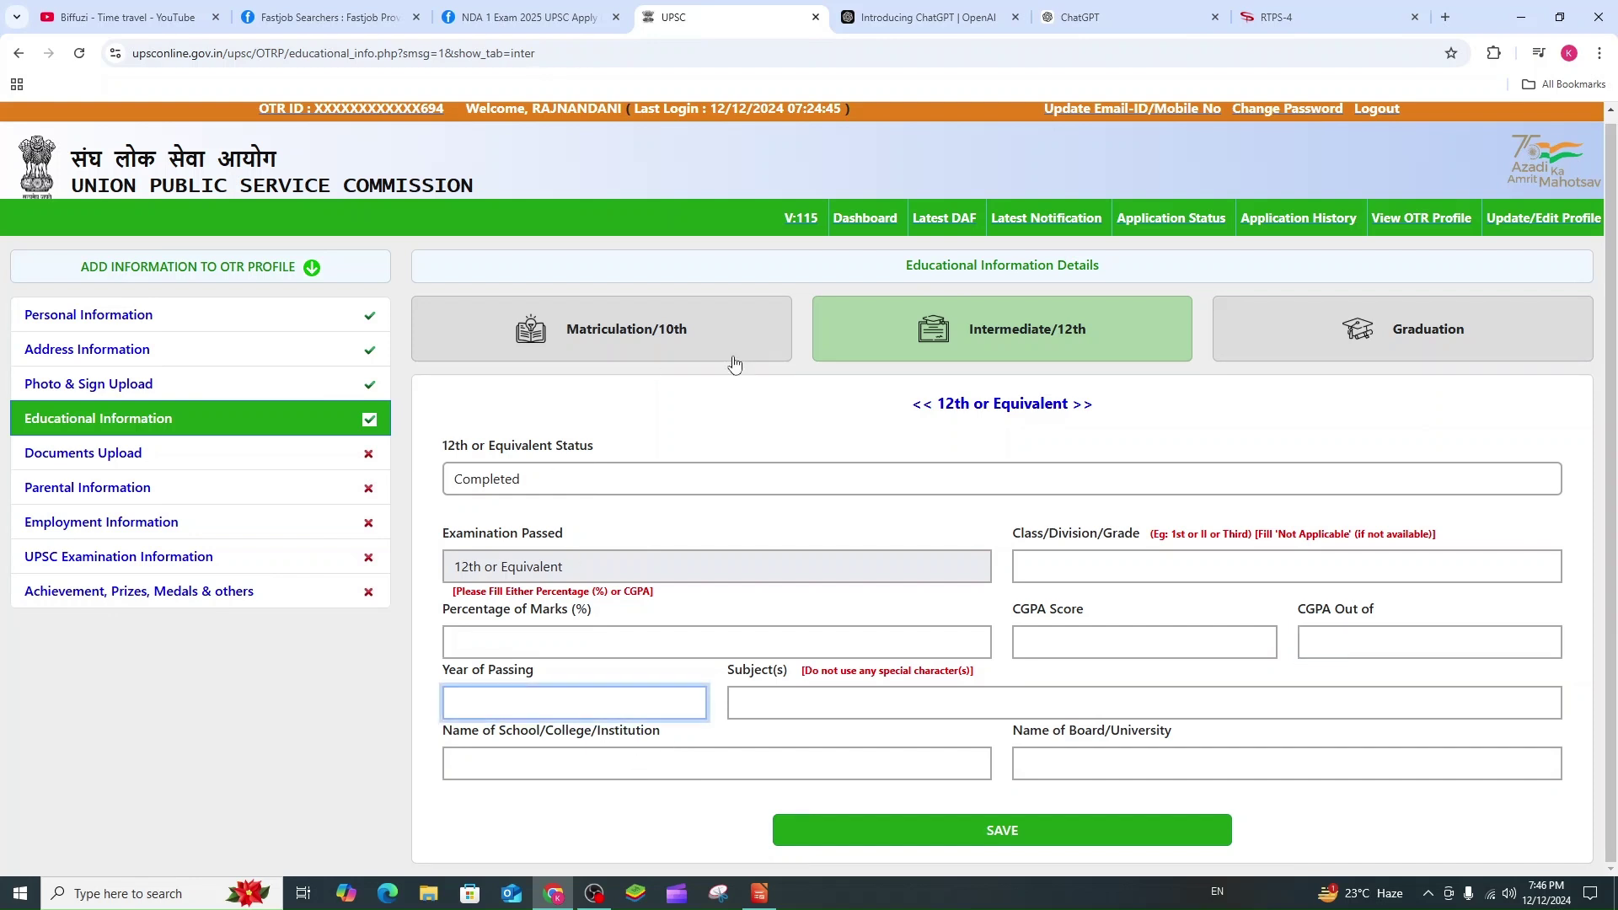
- Recheck the saved 10th details, then set the 12th status to Appearing
left_click(1090, 316)
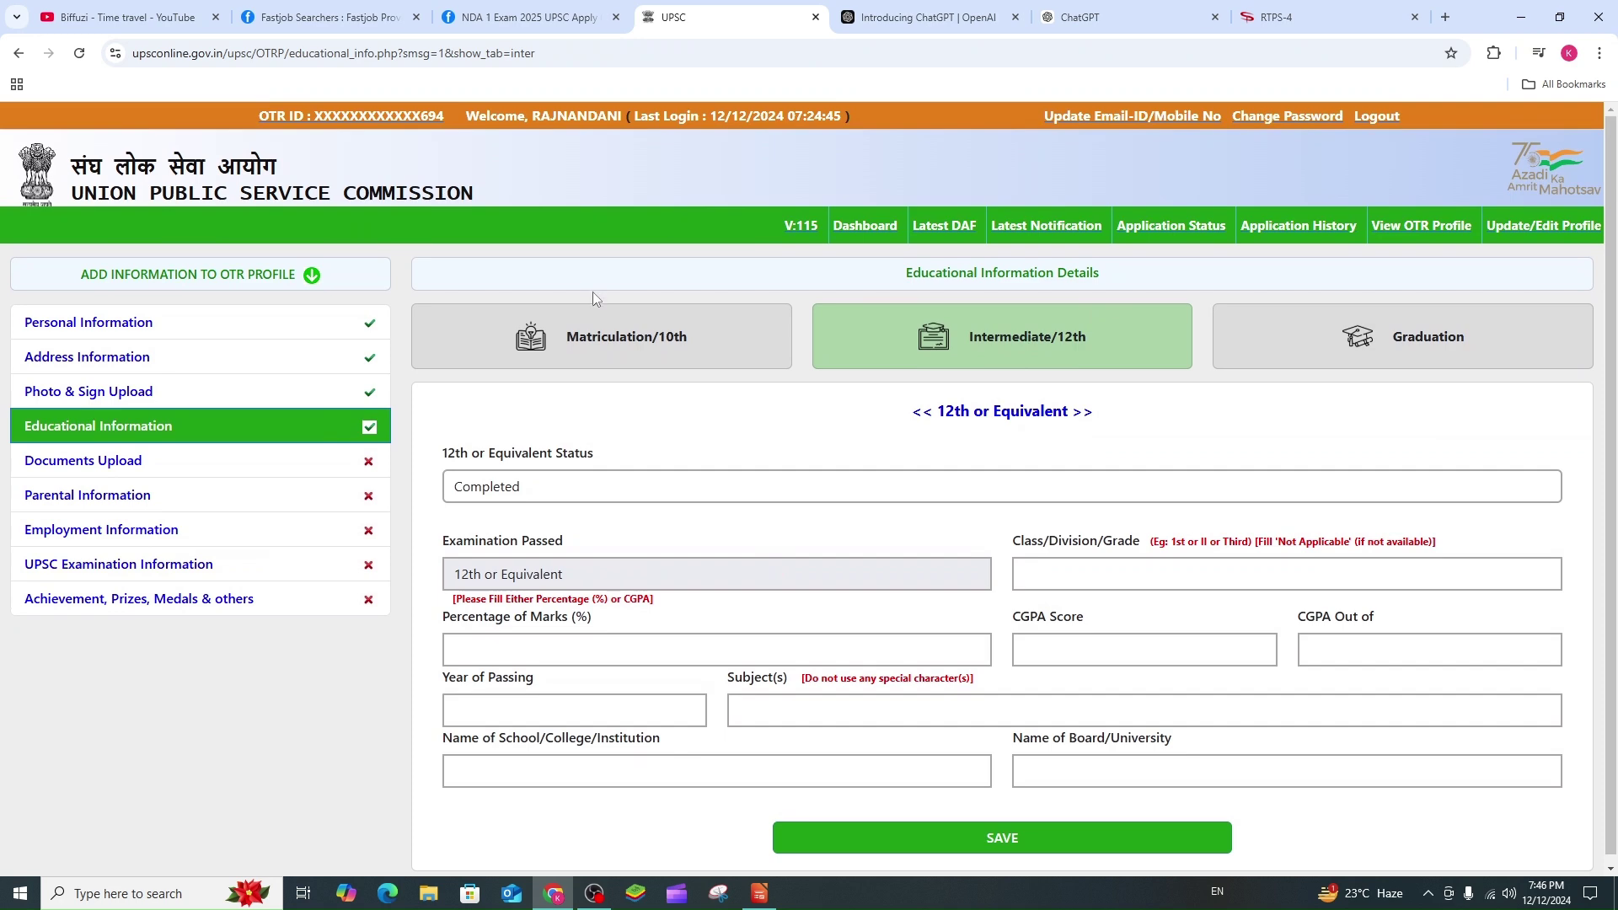
left_click(604, 325)
left_click(1058, 349)
left_click(663, 346)
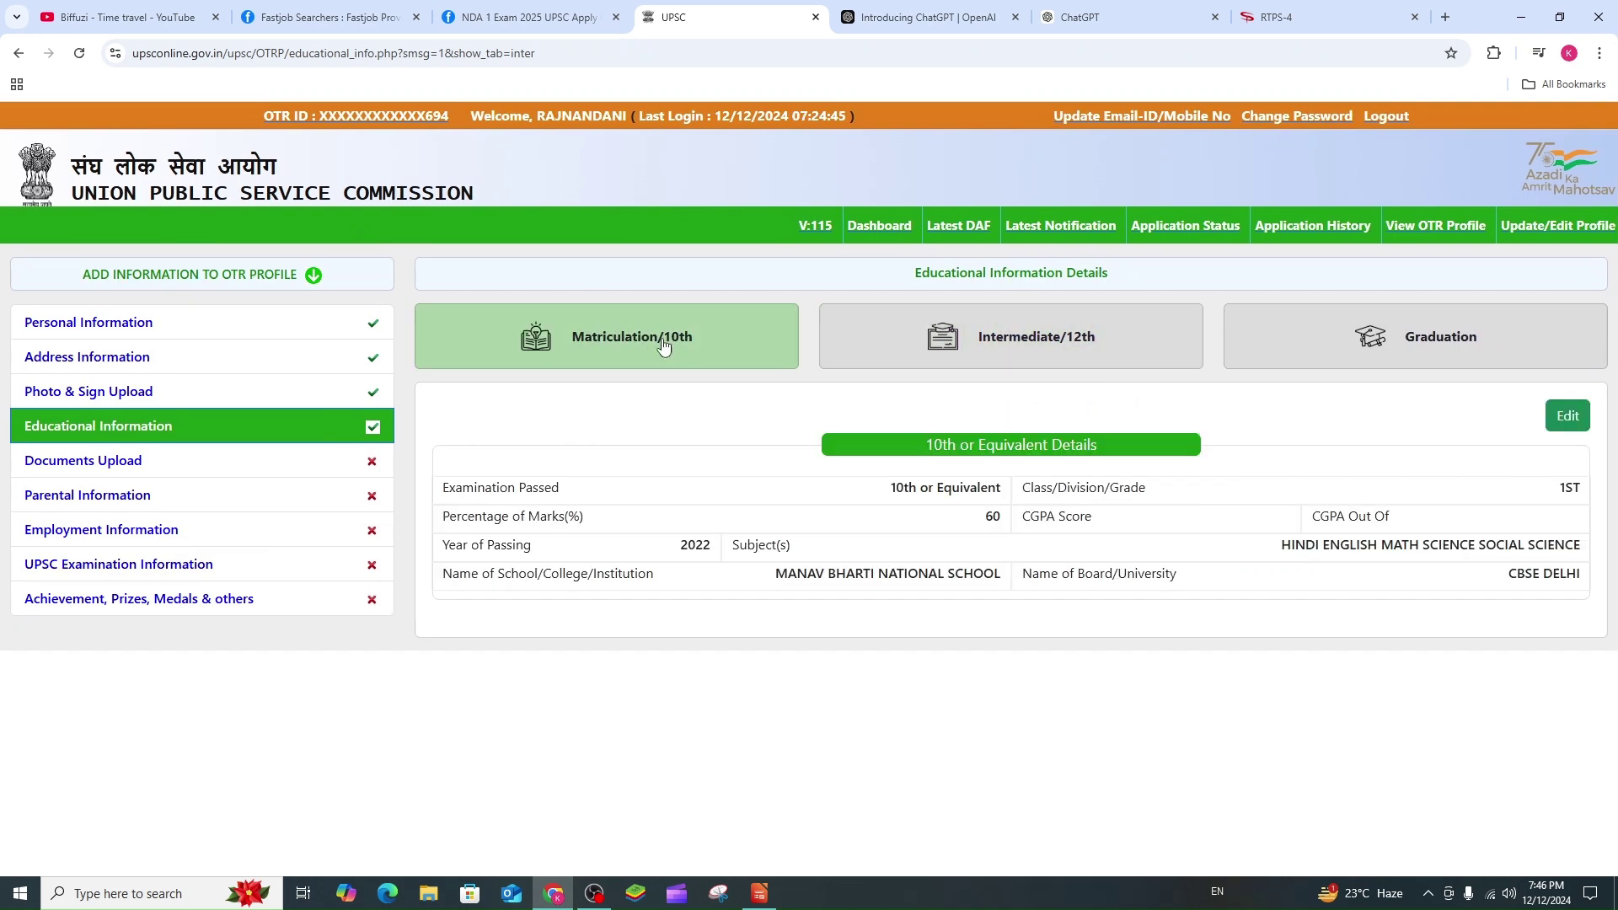
left_click(1139, 347)
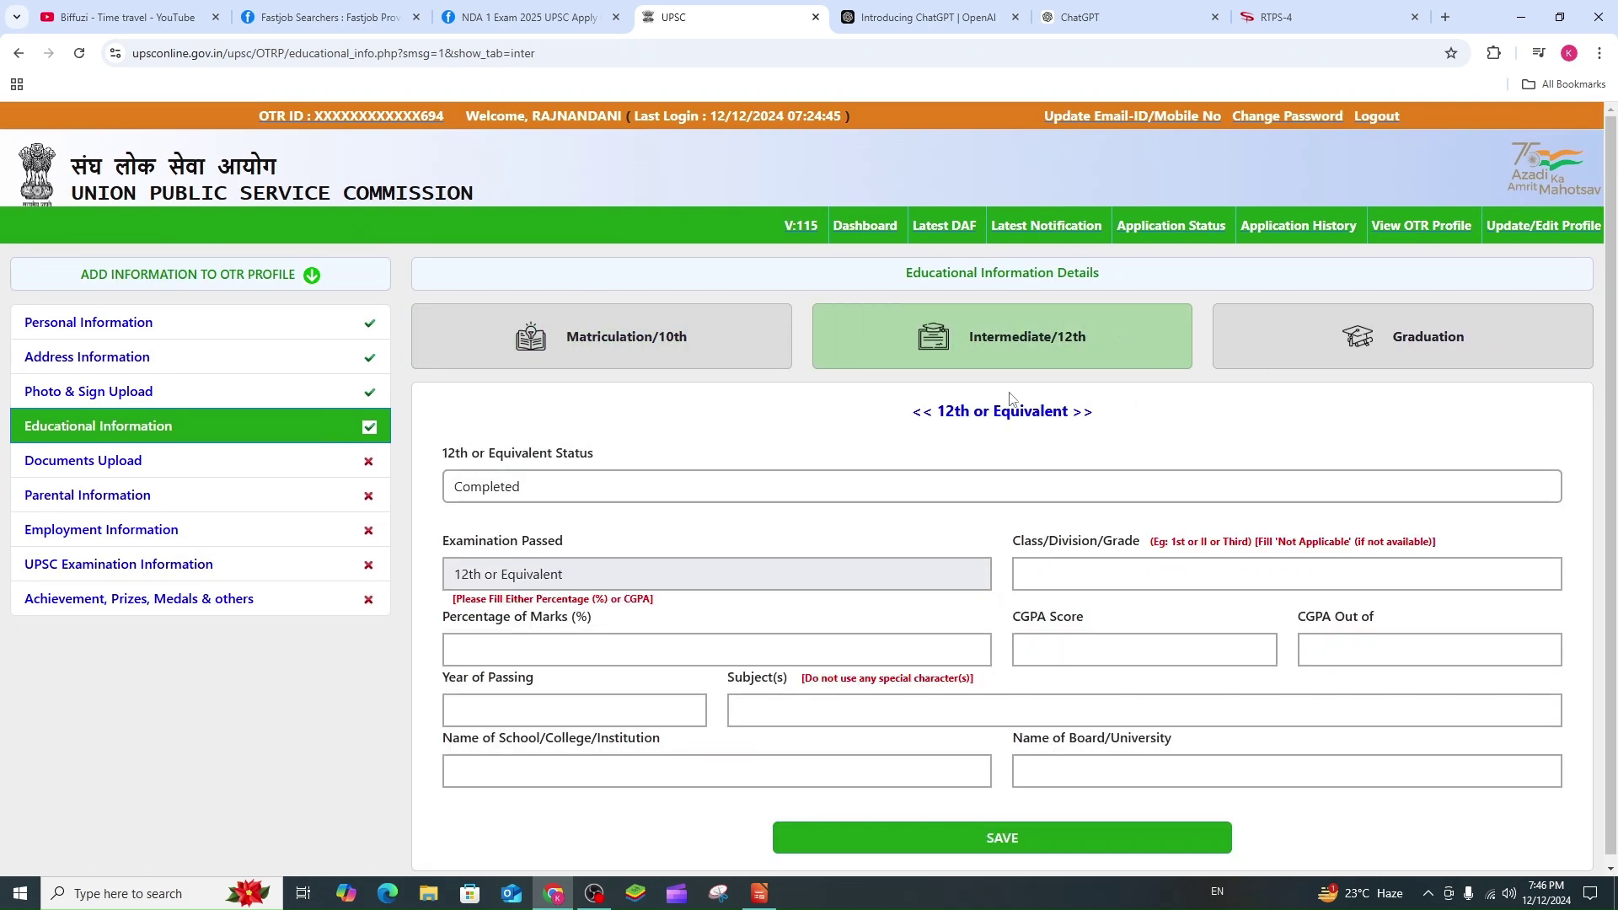
scroll(716, 506, "down", 1)
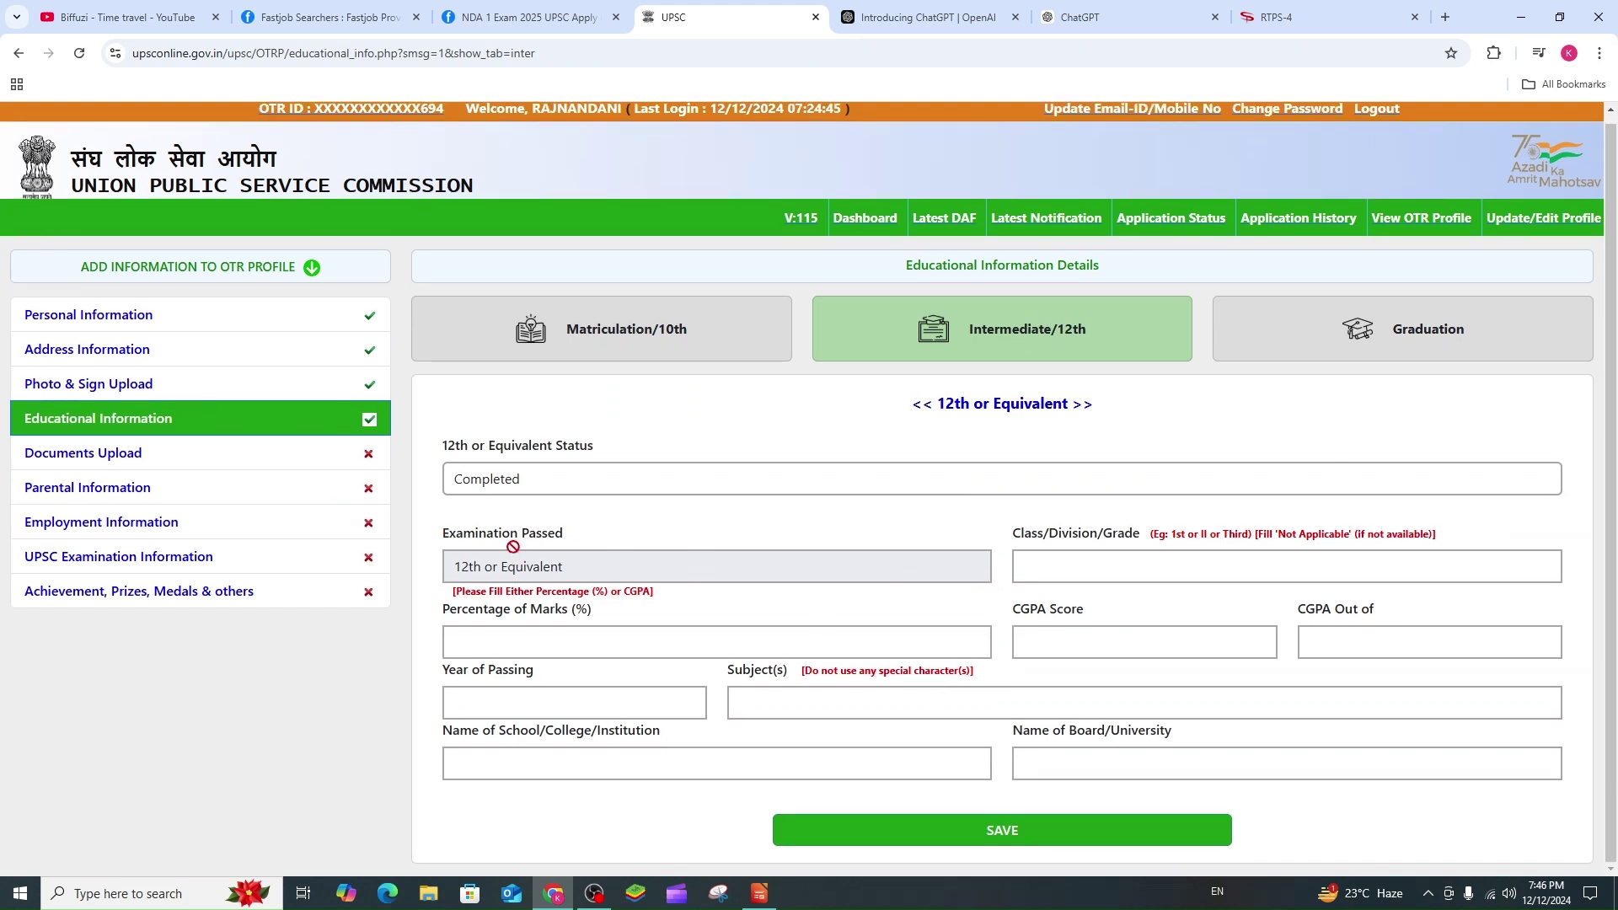
left_click(532, 476)
left_click(501, 553)
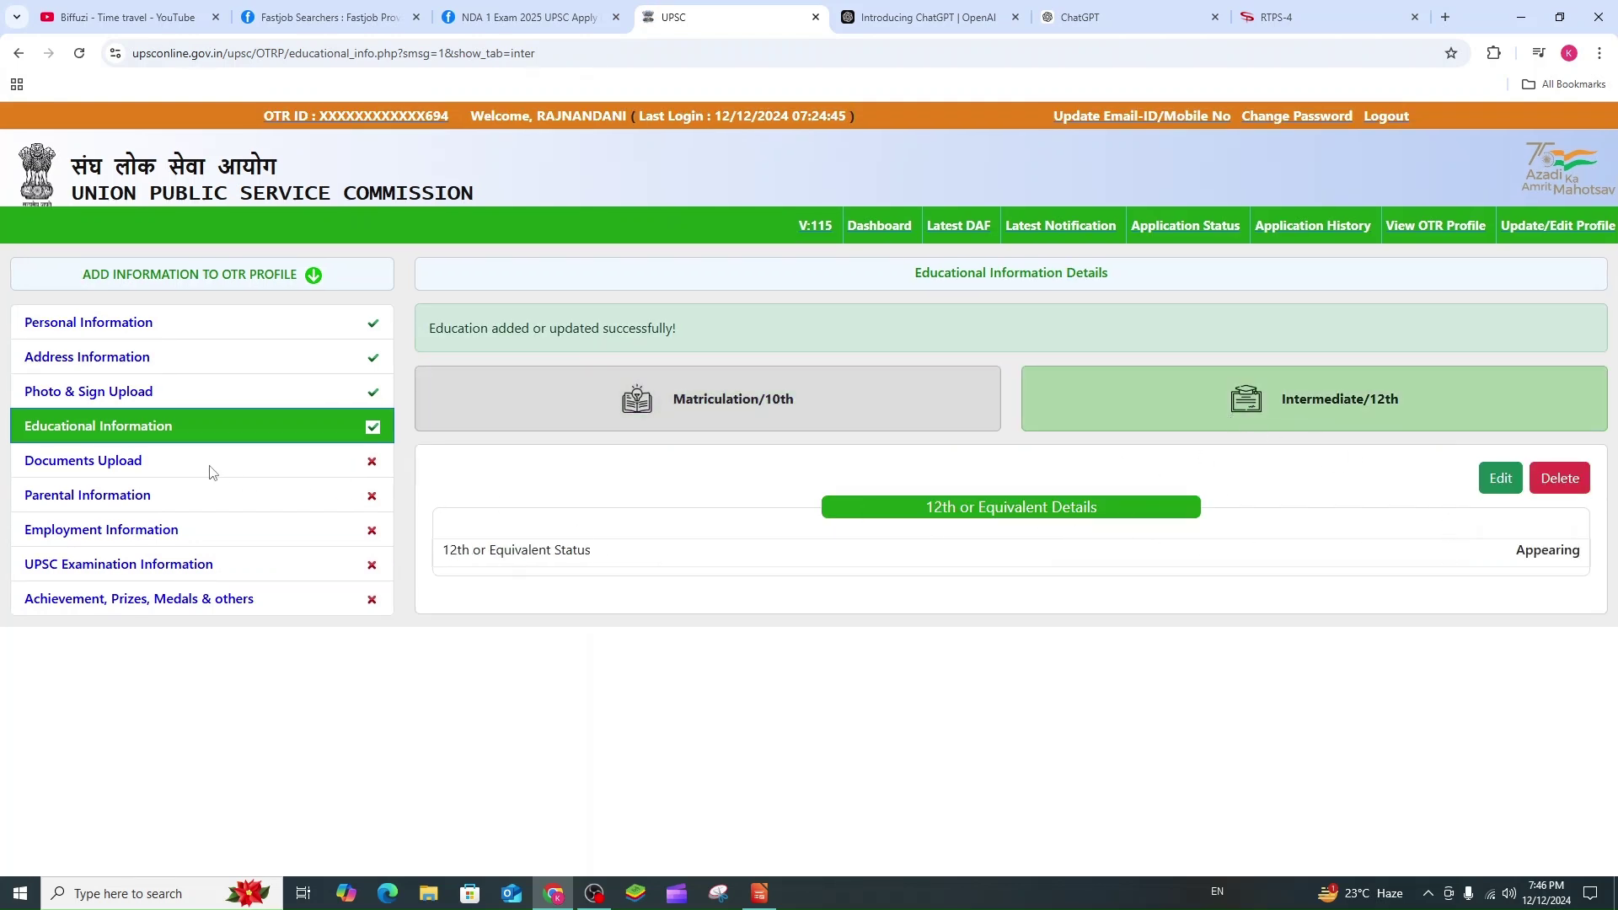
left_click(91, 463)
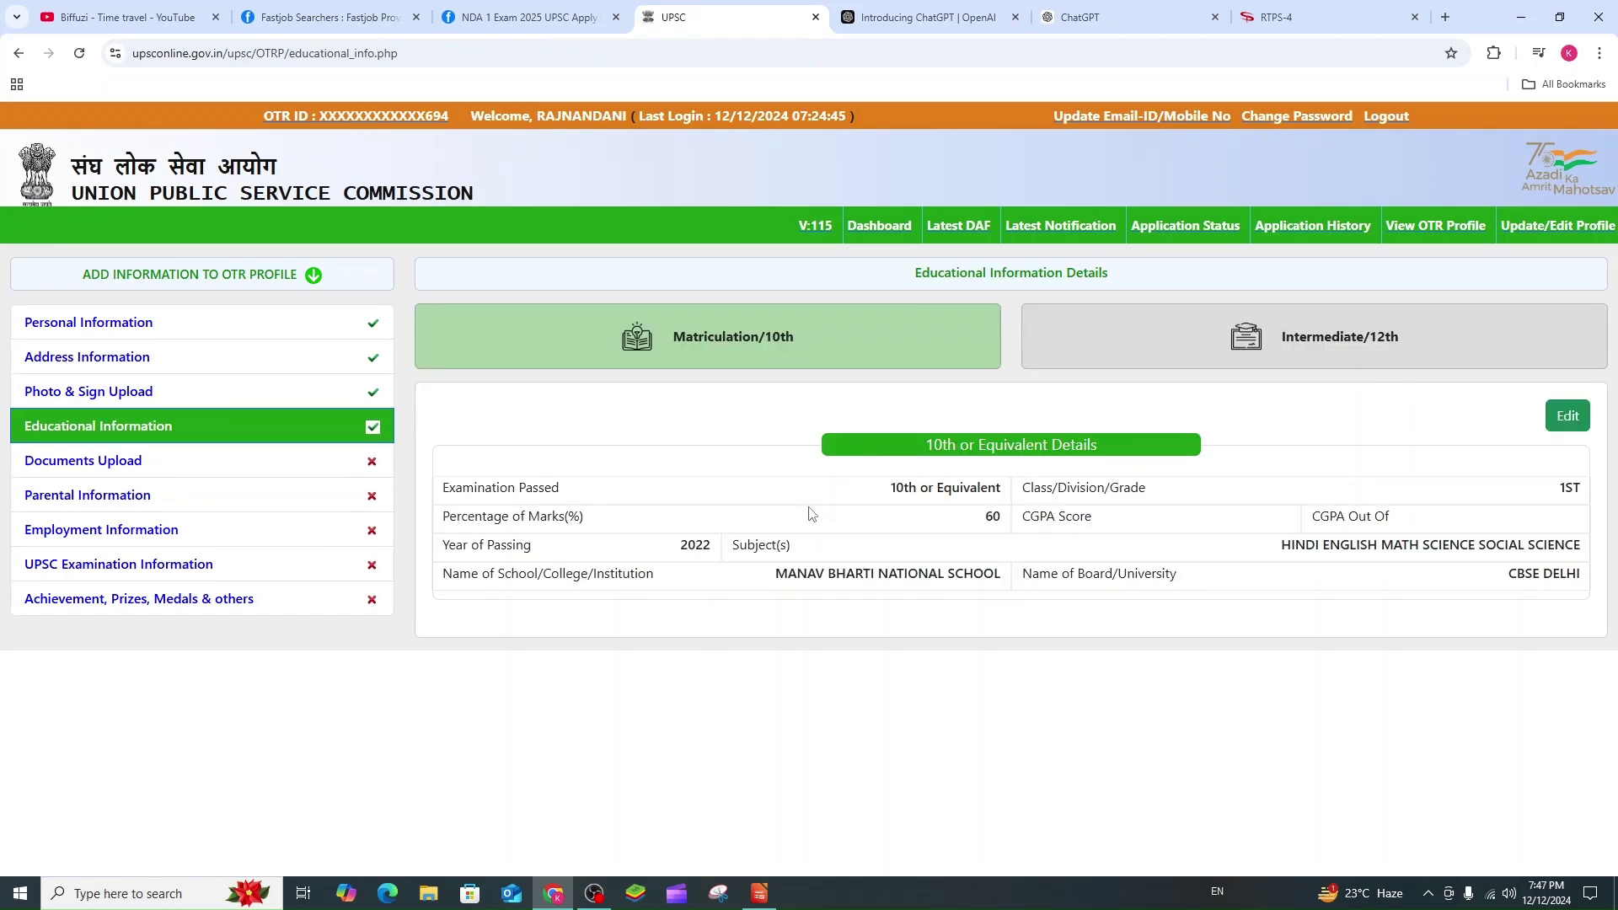
- Open Documents Upload and highlight the mandatory rows and the accepted photo ID proofs
left_click(118, 470)
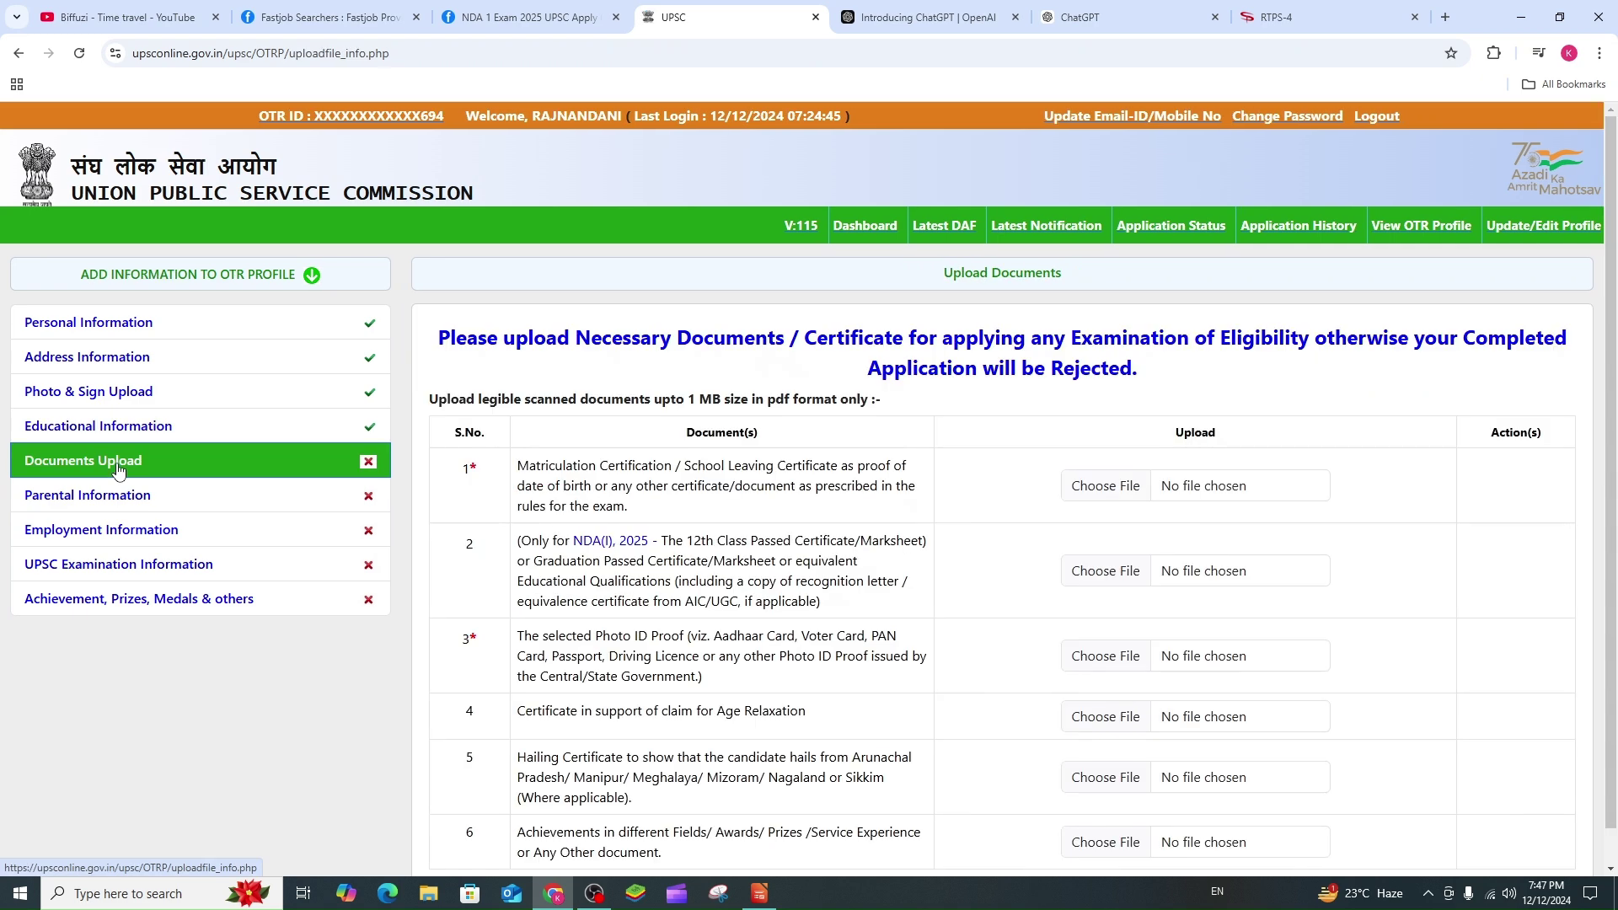
scroll(865, 511, "down", 1)
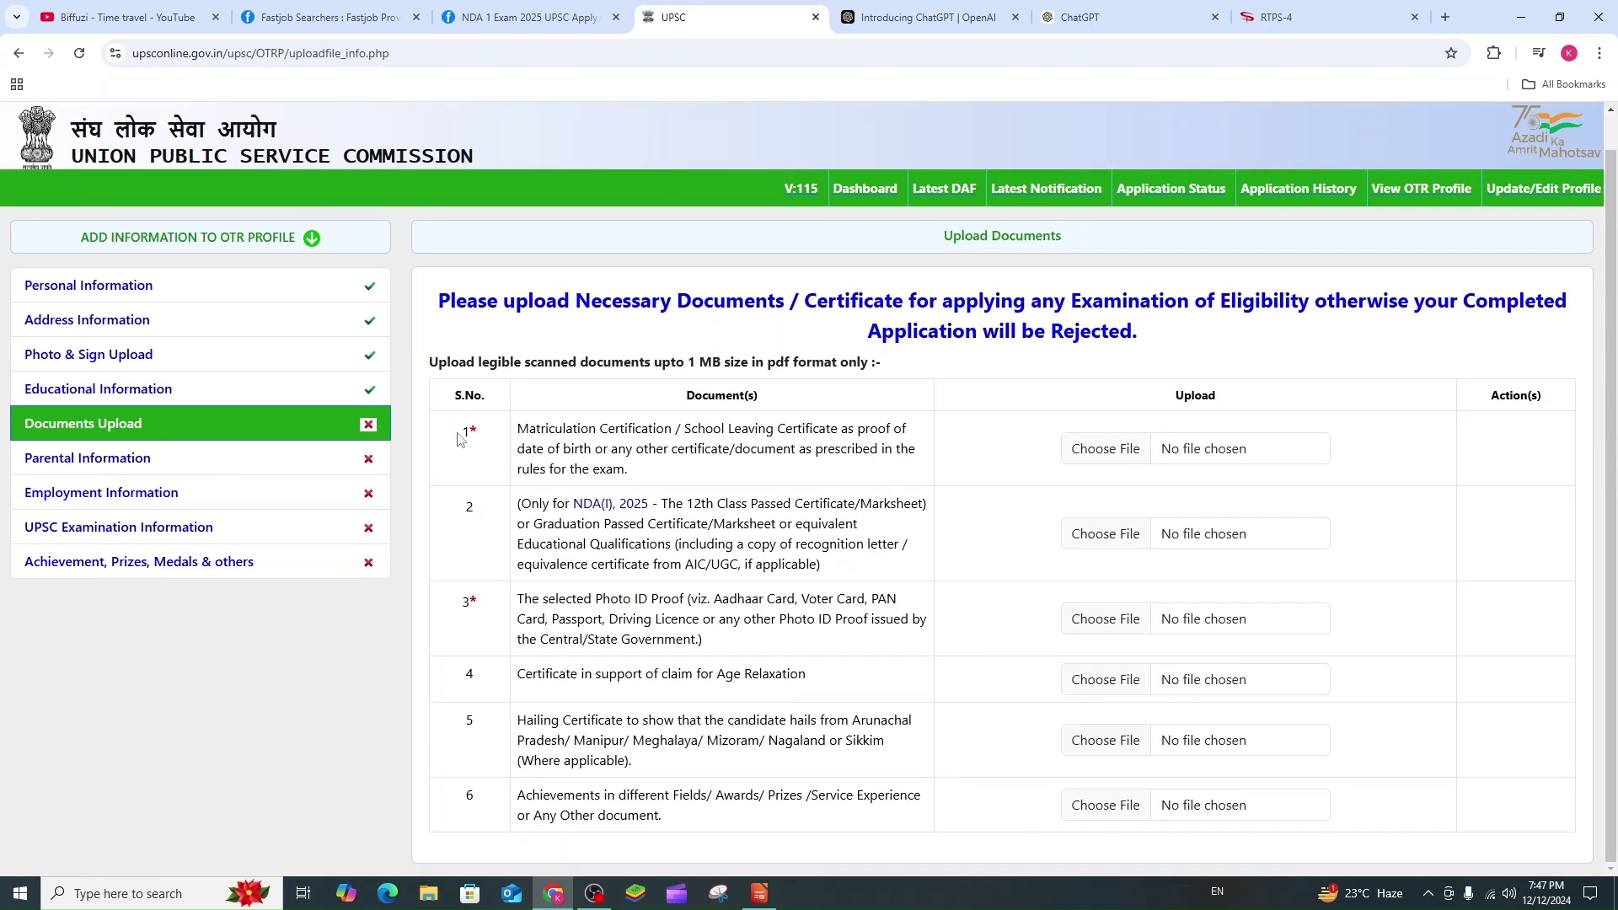
left_click_drag(459, 431, 486, 438)
left_click_drag(455, 606, 483, 602)
left_click(560, 436)
left_click_drag(671, 600, 745, 617)
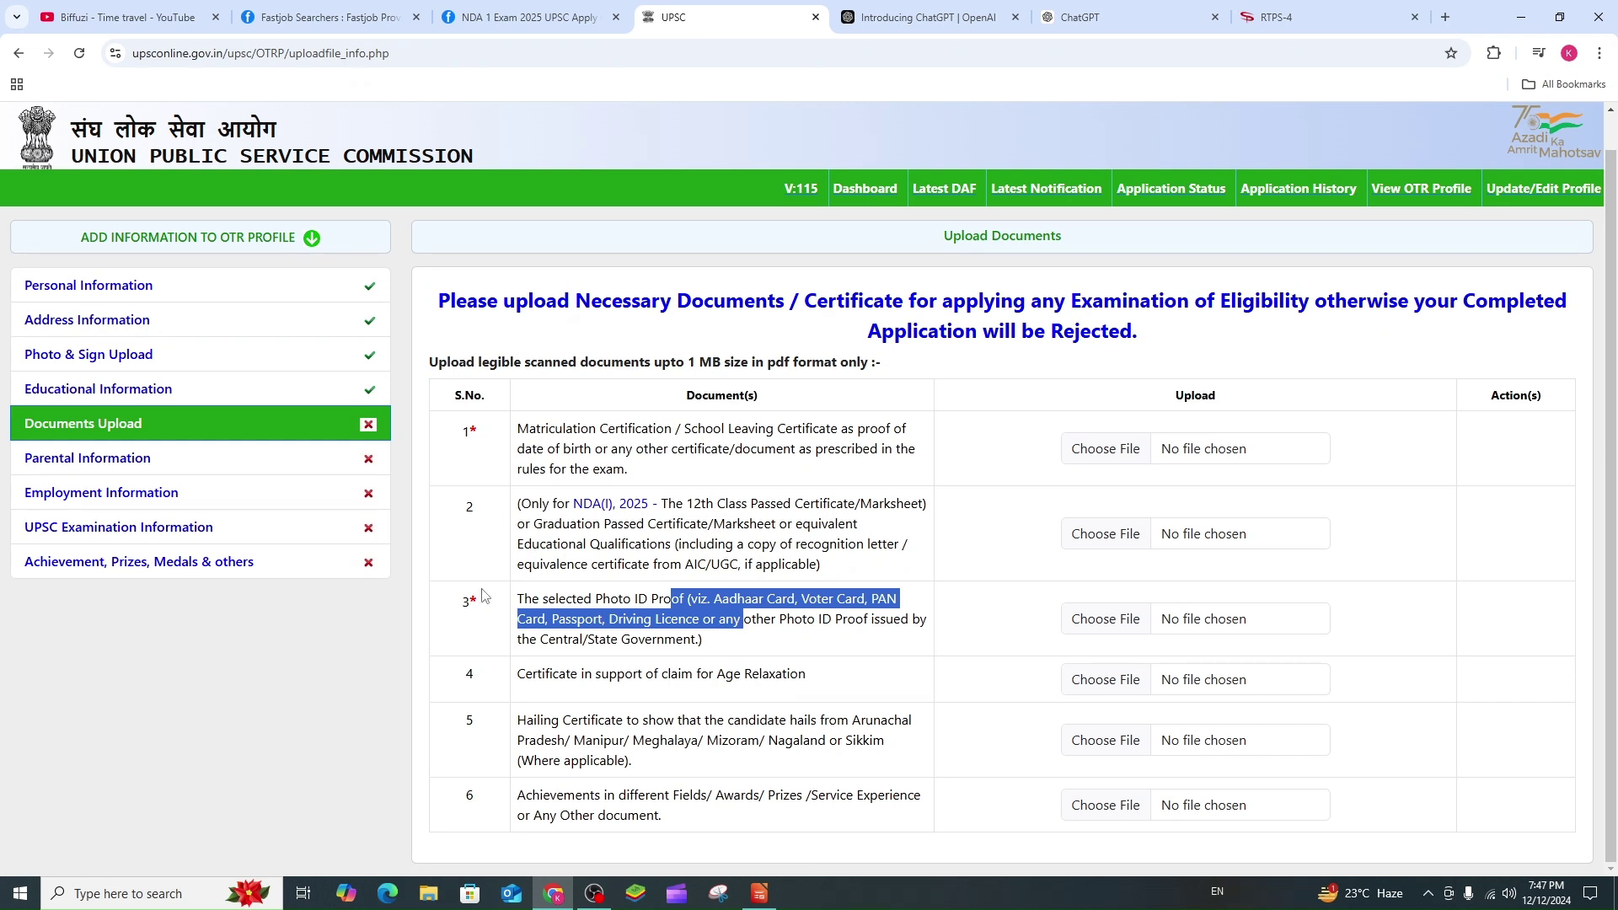
left_click_drag(461, 516, 477, 515)
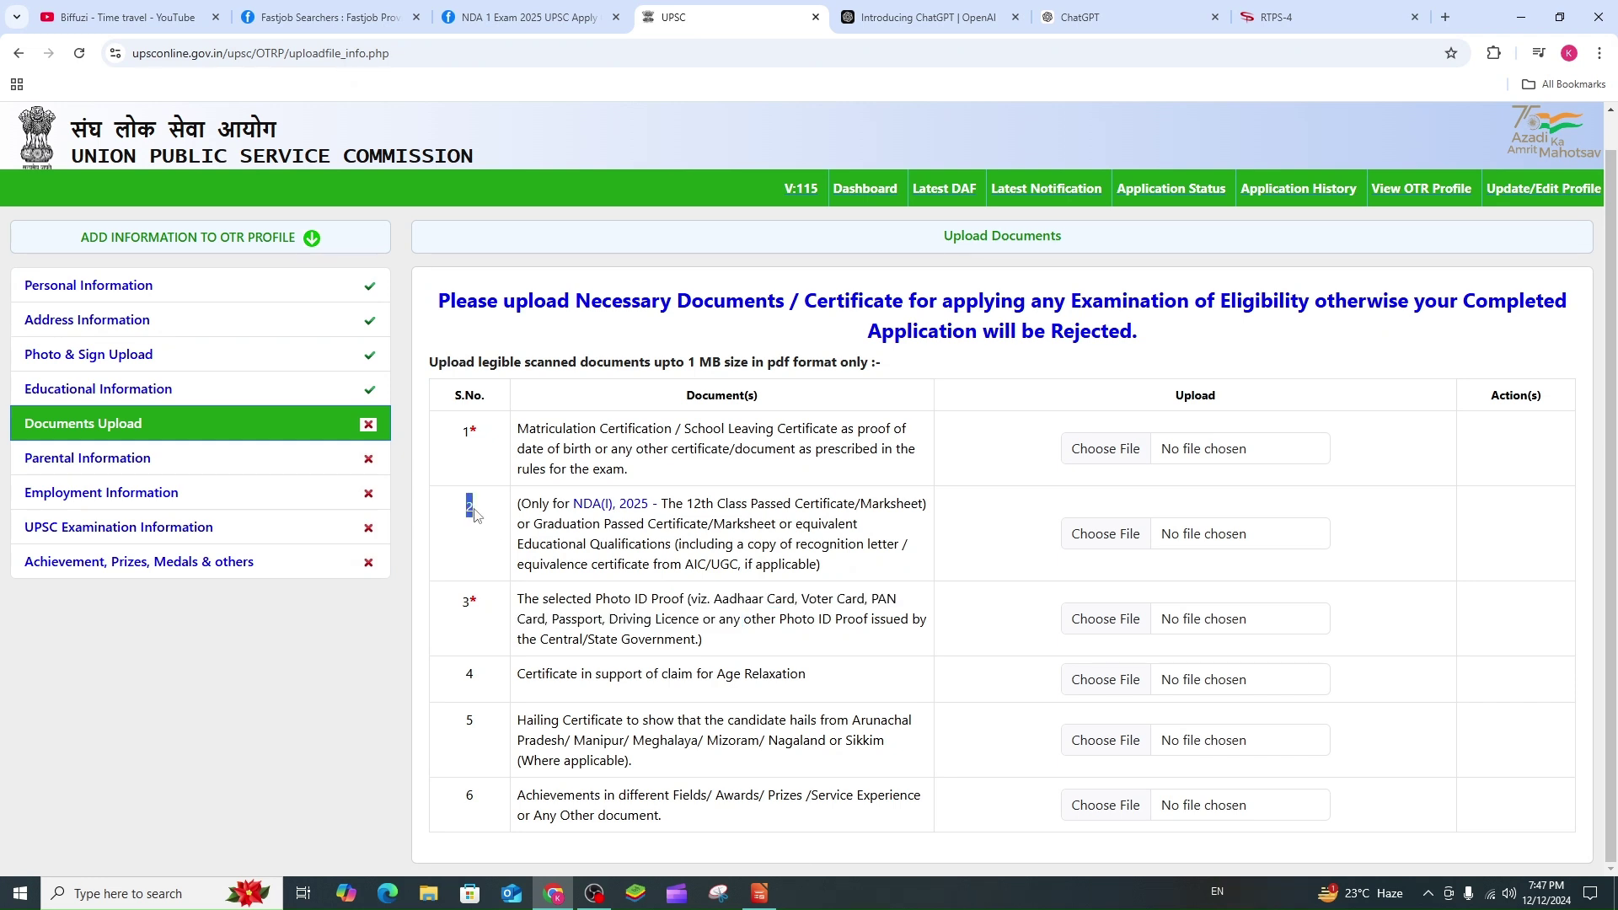
left_click(477, 518)
left_click(1100, 452)
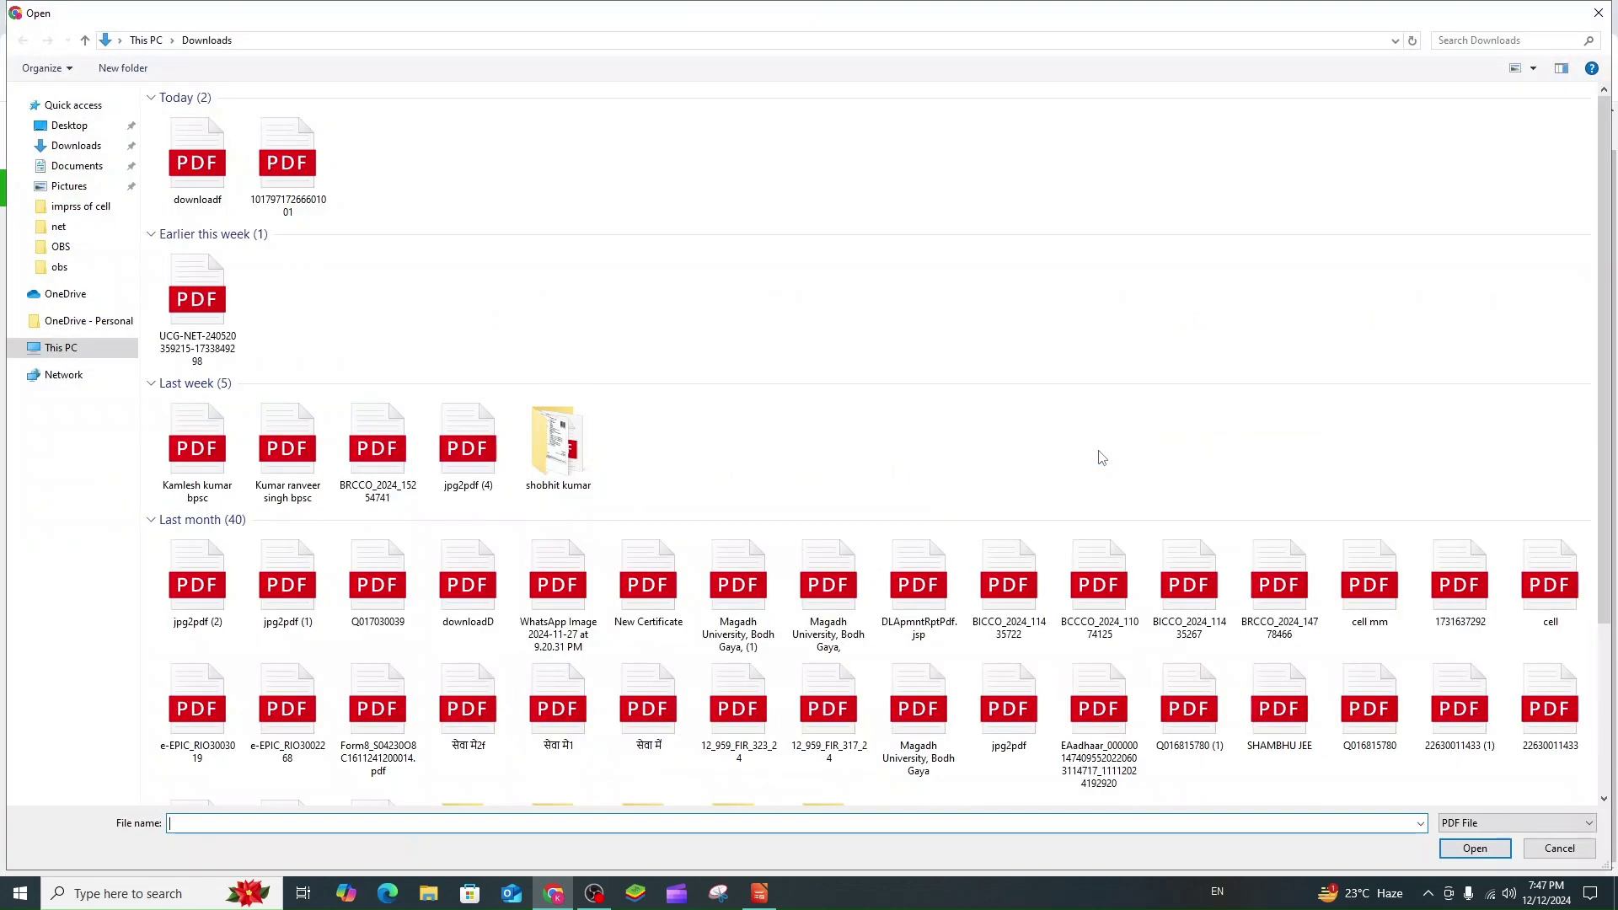
left_click(1563, 853)
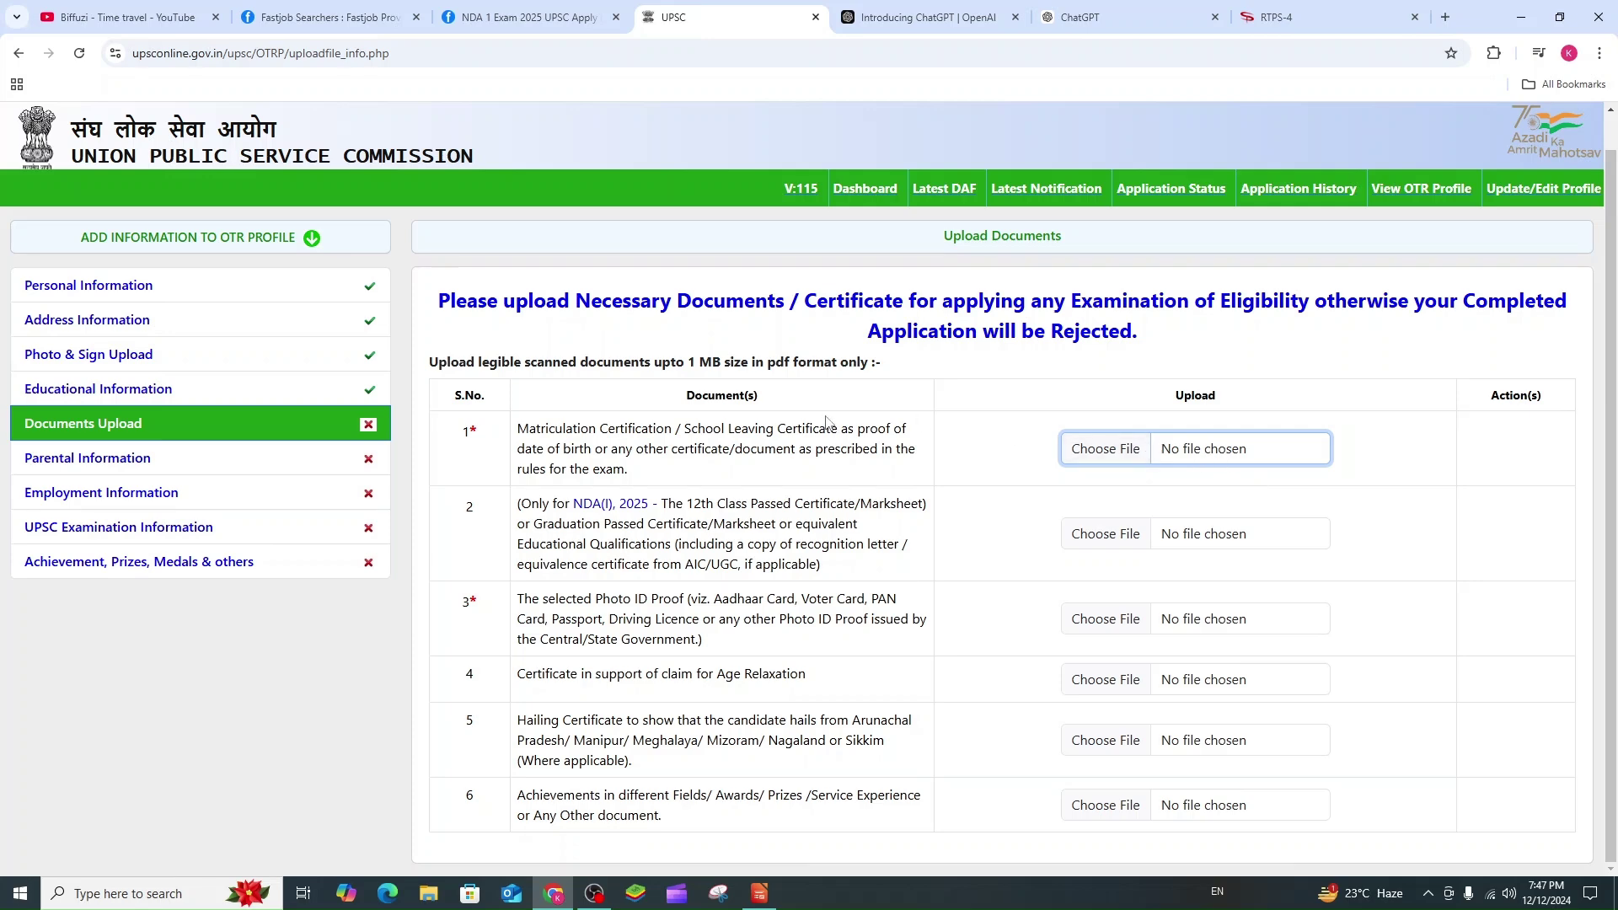
left_click(1129, 451)
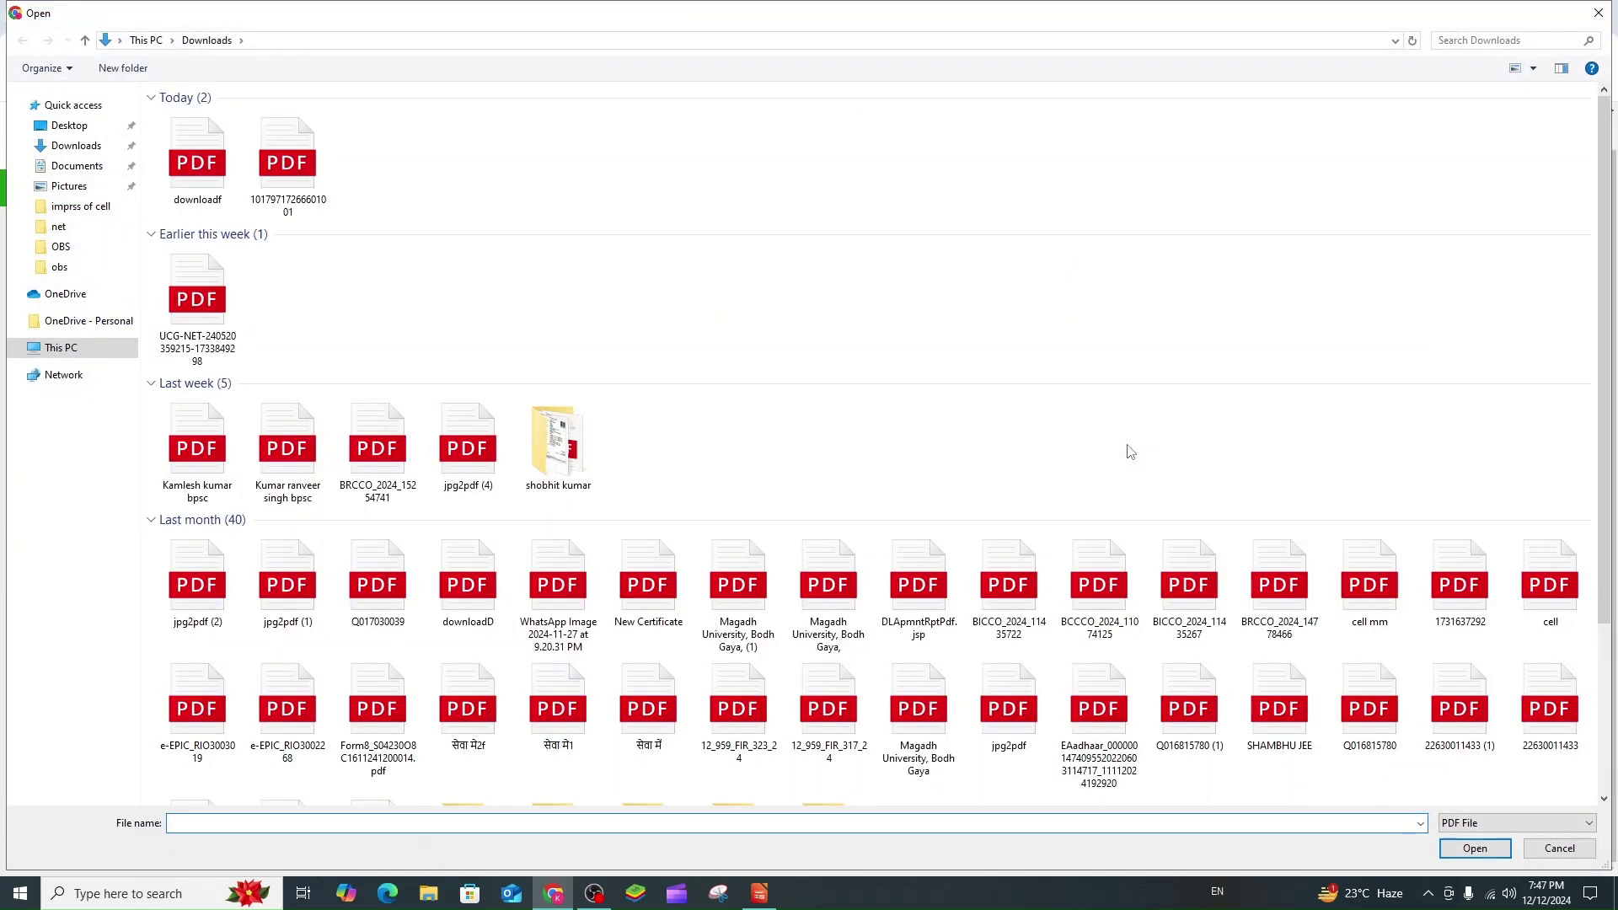
double_click(376, 466)
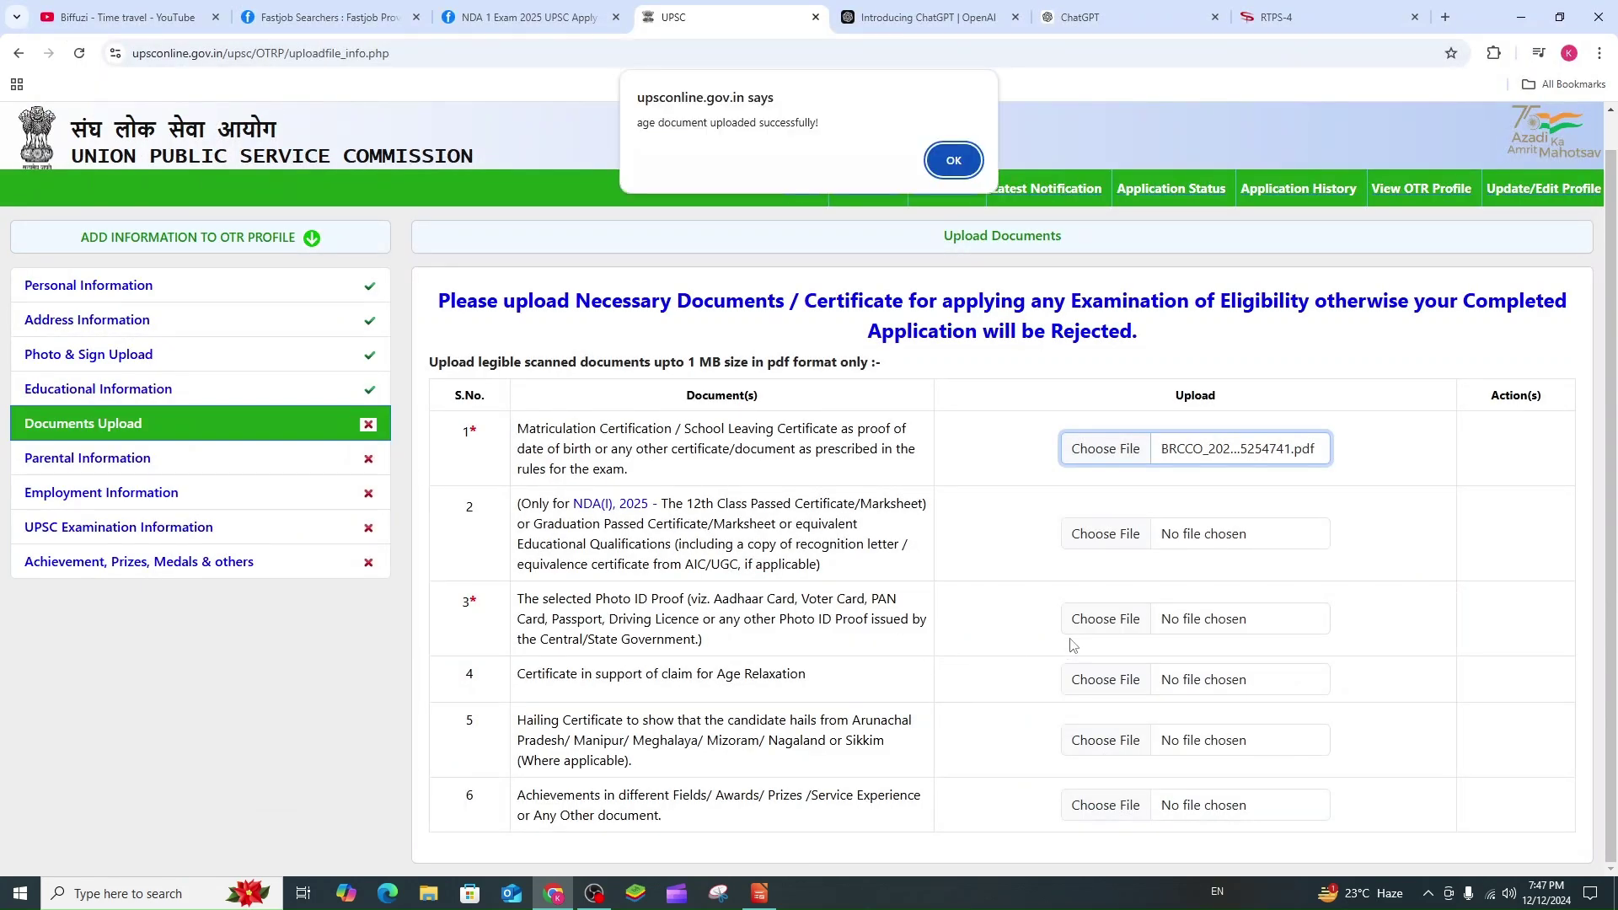
left_click(952, 168)
- Upload New Certificate as the photo ID proof, then go to Parental Information
left_click(1121, 627)
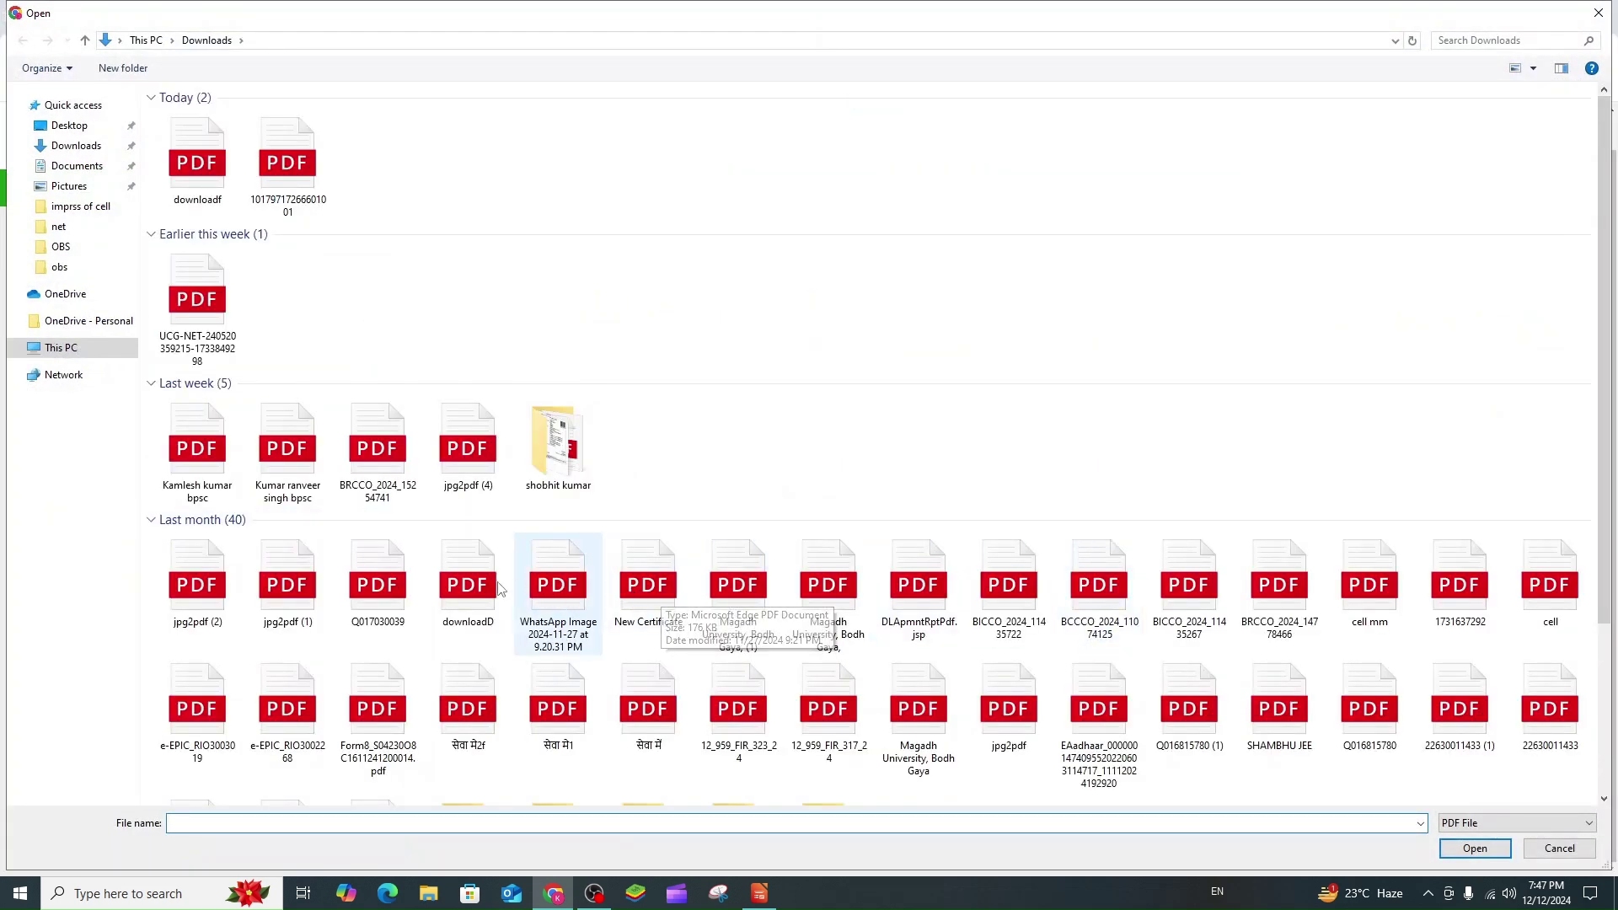
left_click(650, 600)
double_click(650, 600)
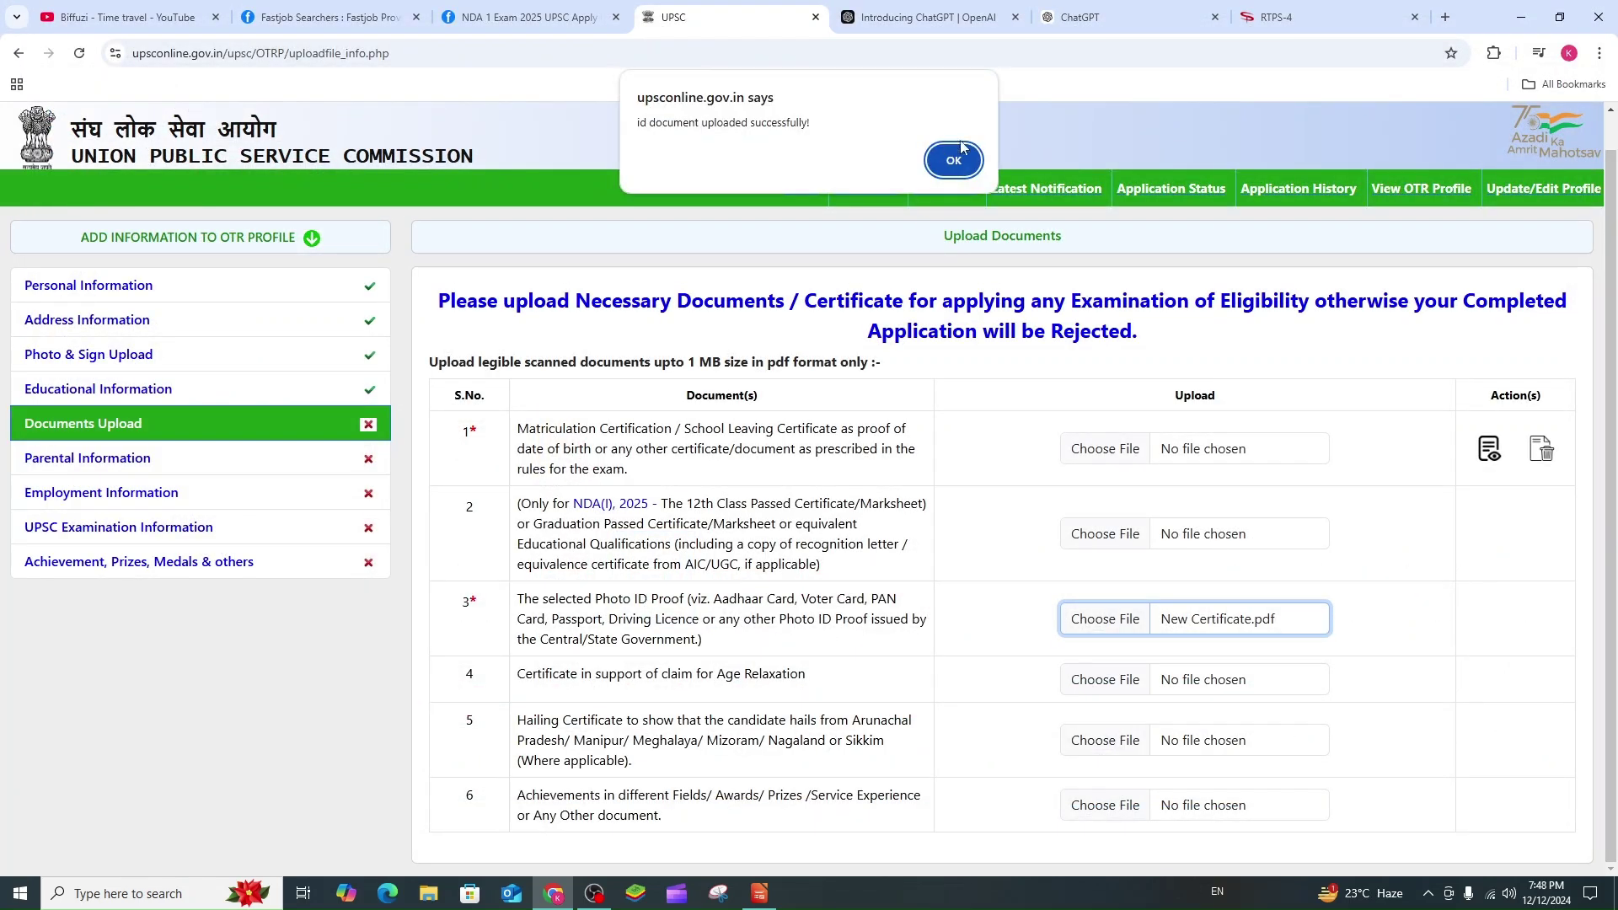
left_click(957, 156)
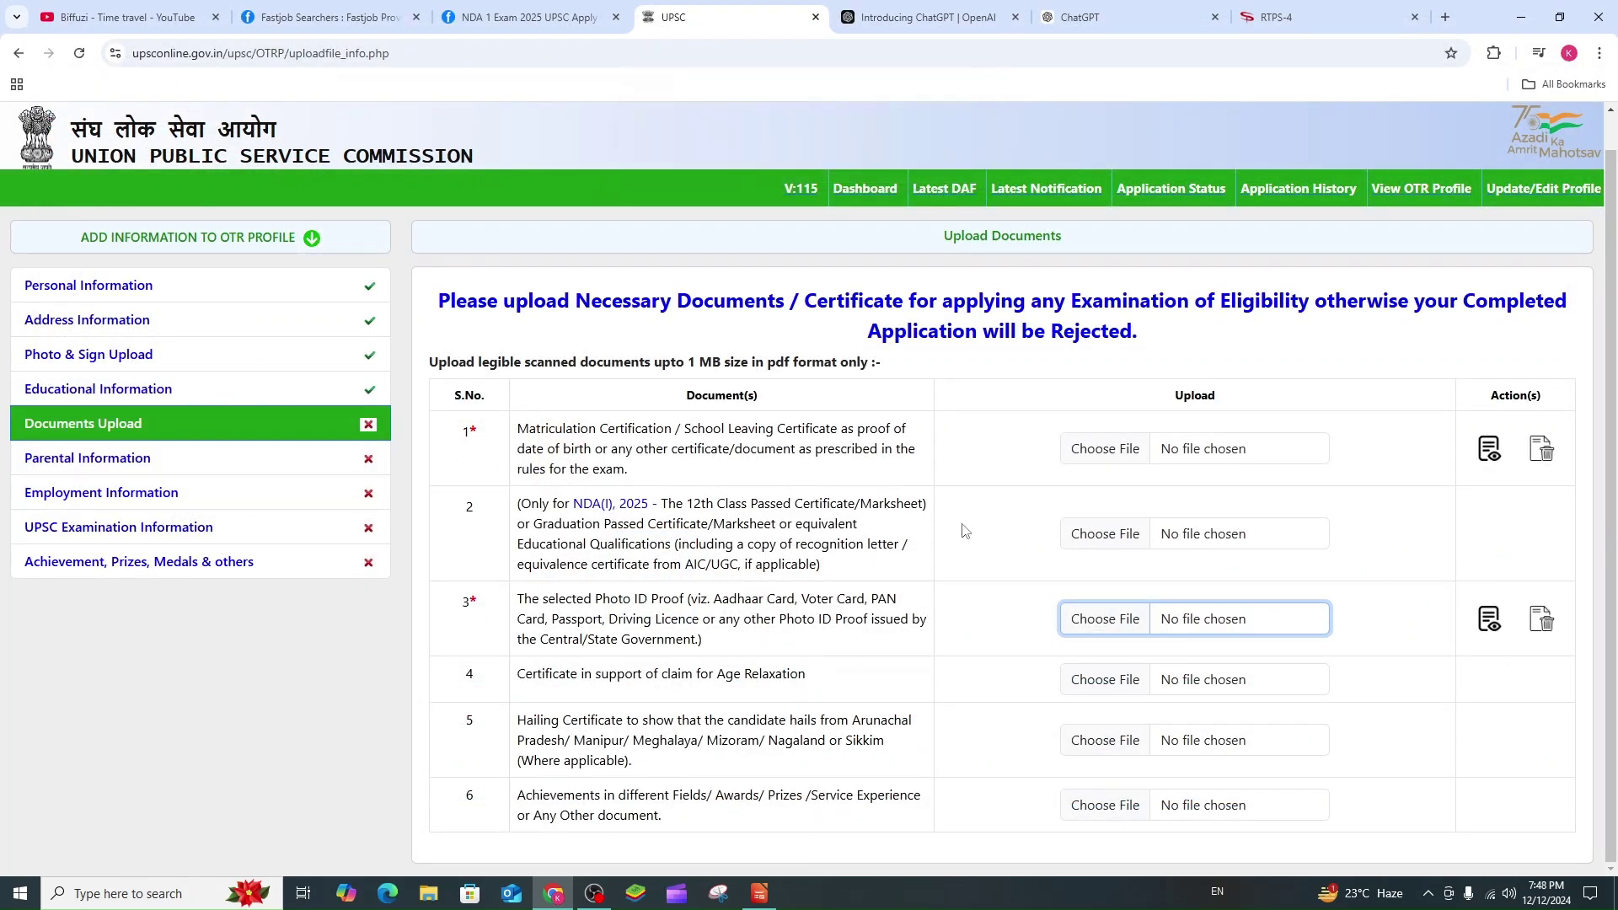
left_click(64, 459)
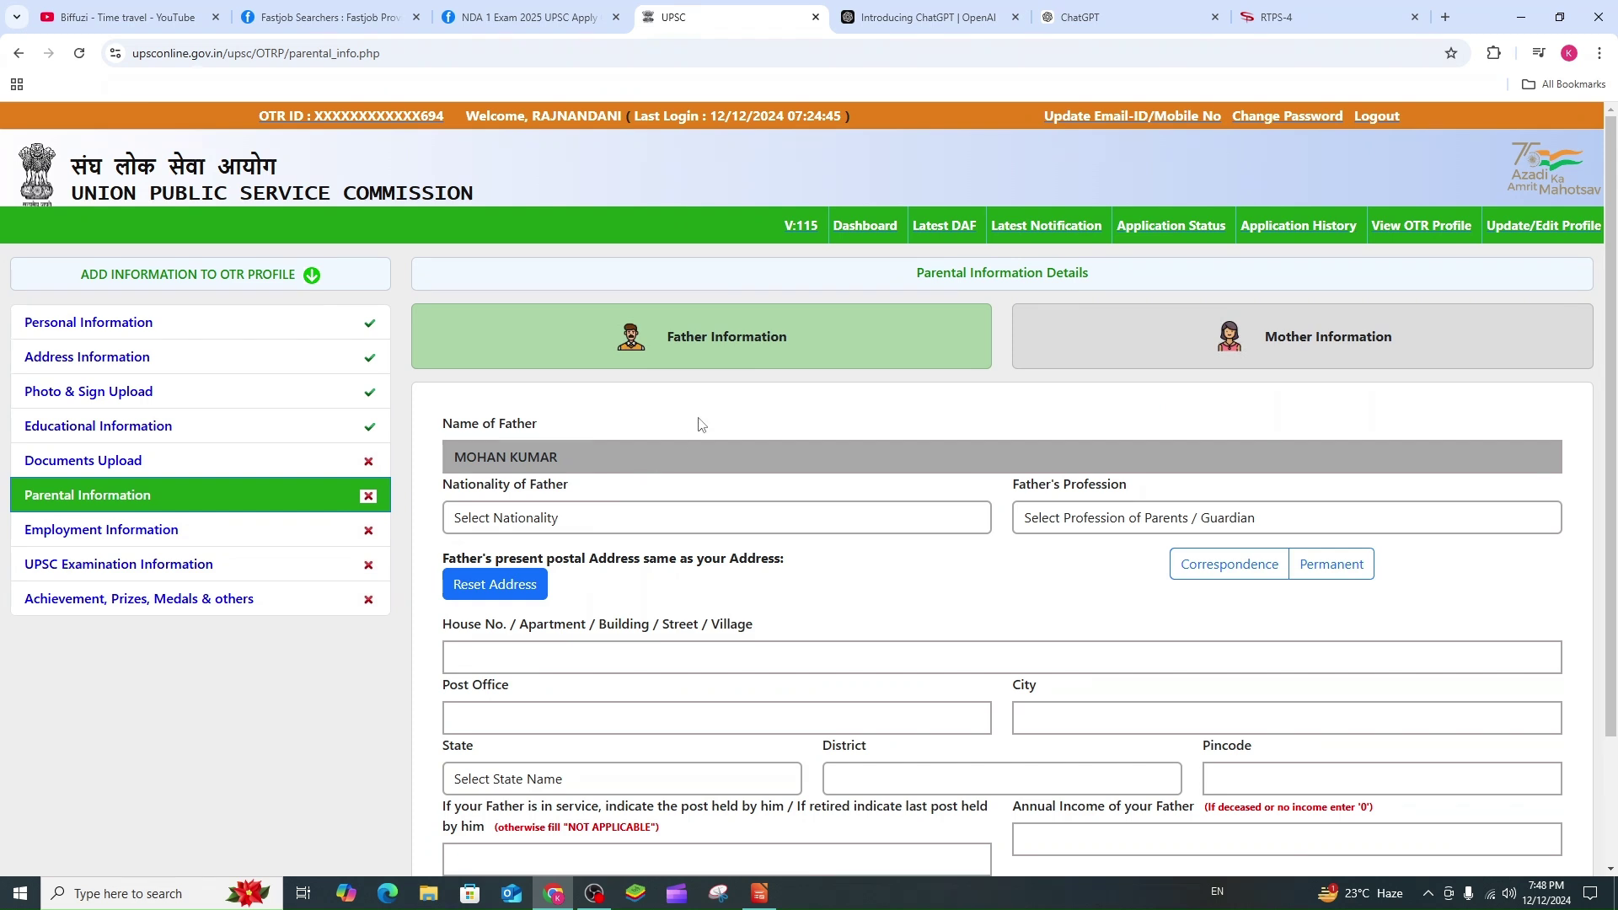
- Set the father's nationality to INDIAN and profession to Teaching
scroll(698, 423, "down", 2)
left_click(532, 362)
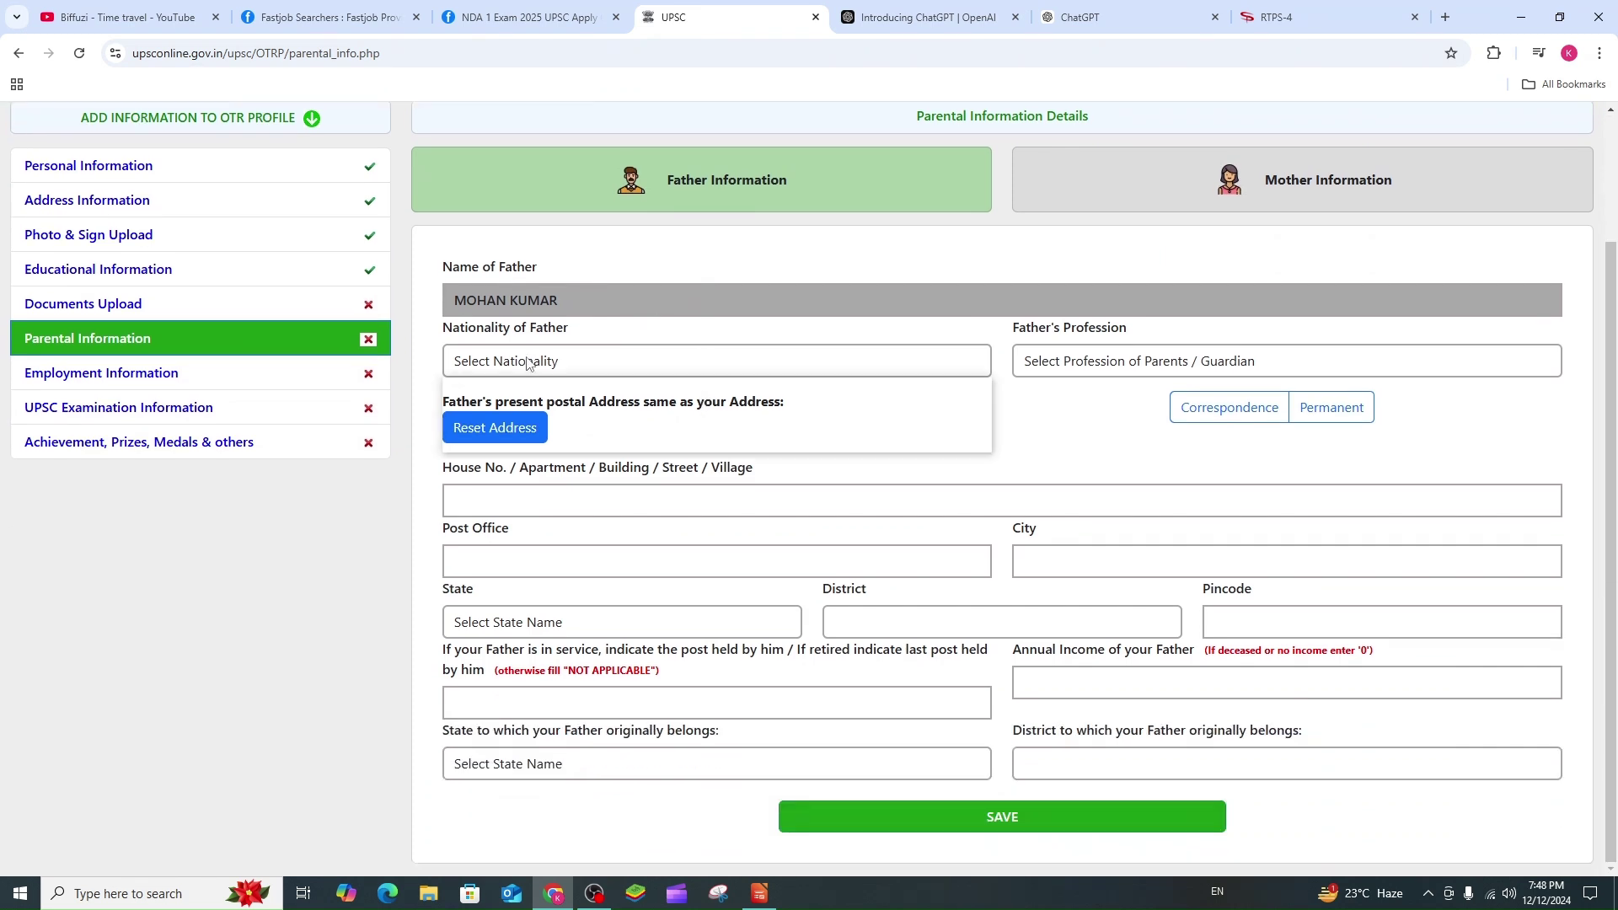
left_click(491, 417)
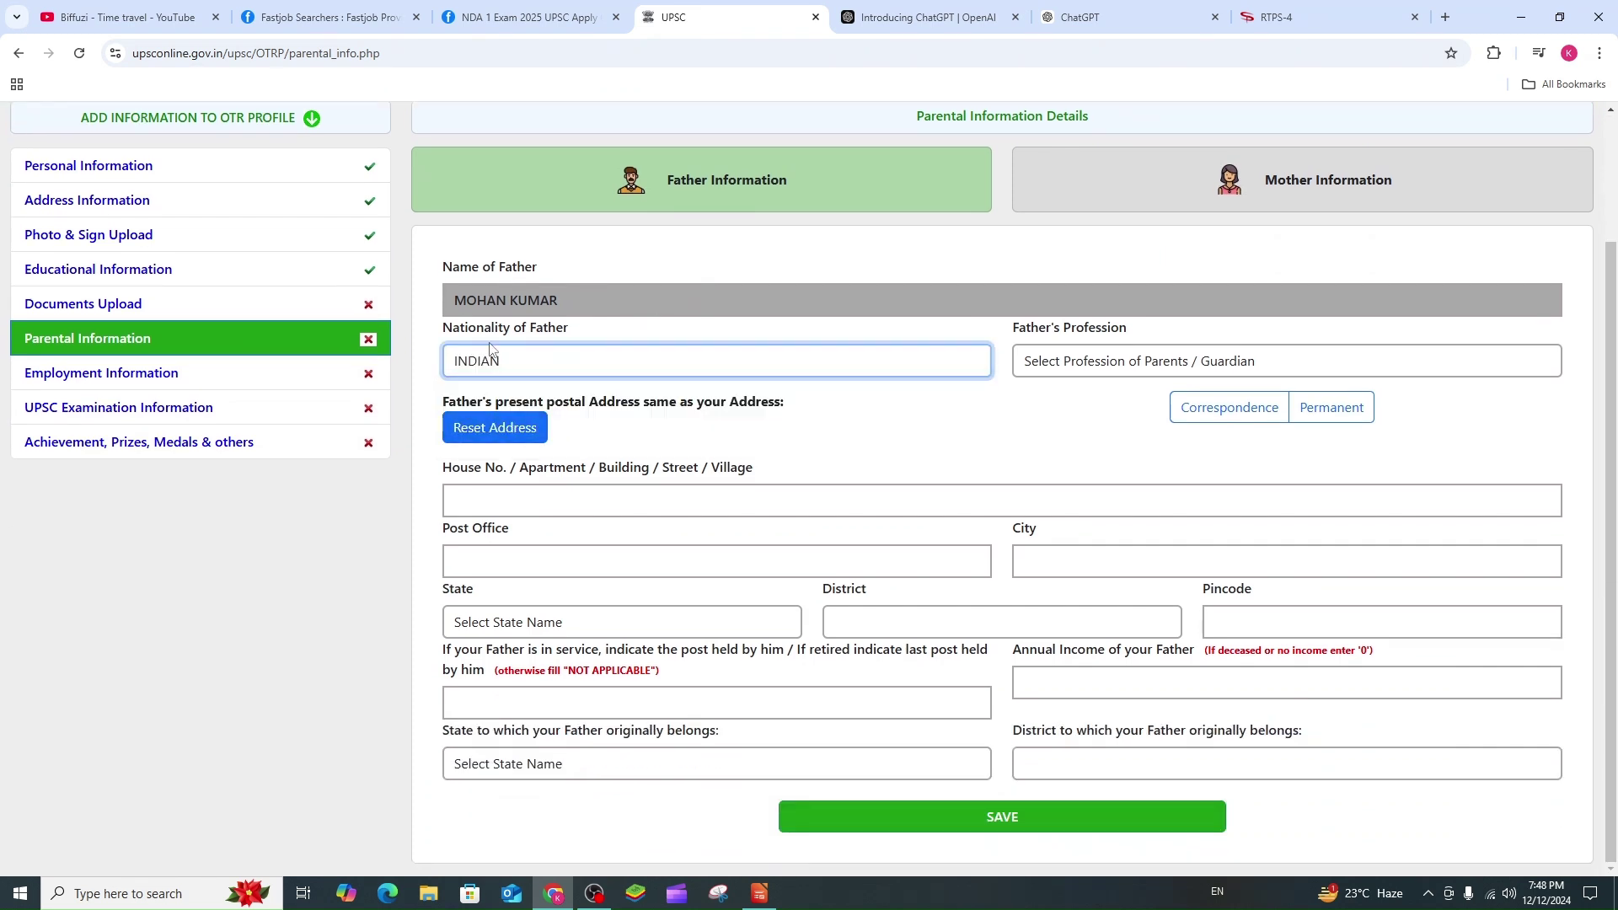
left_click(1114, 369)
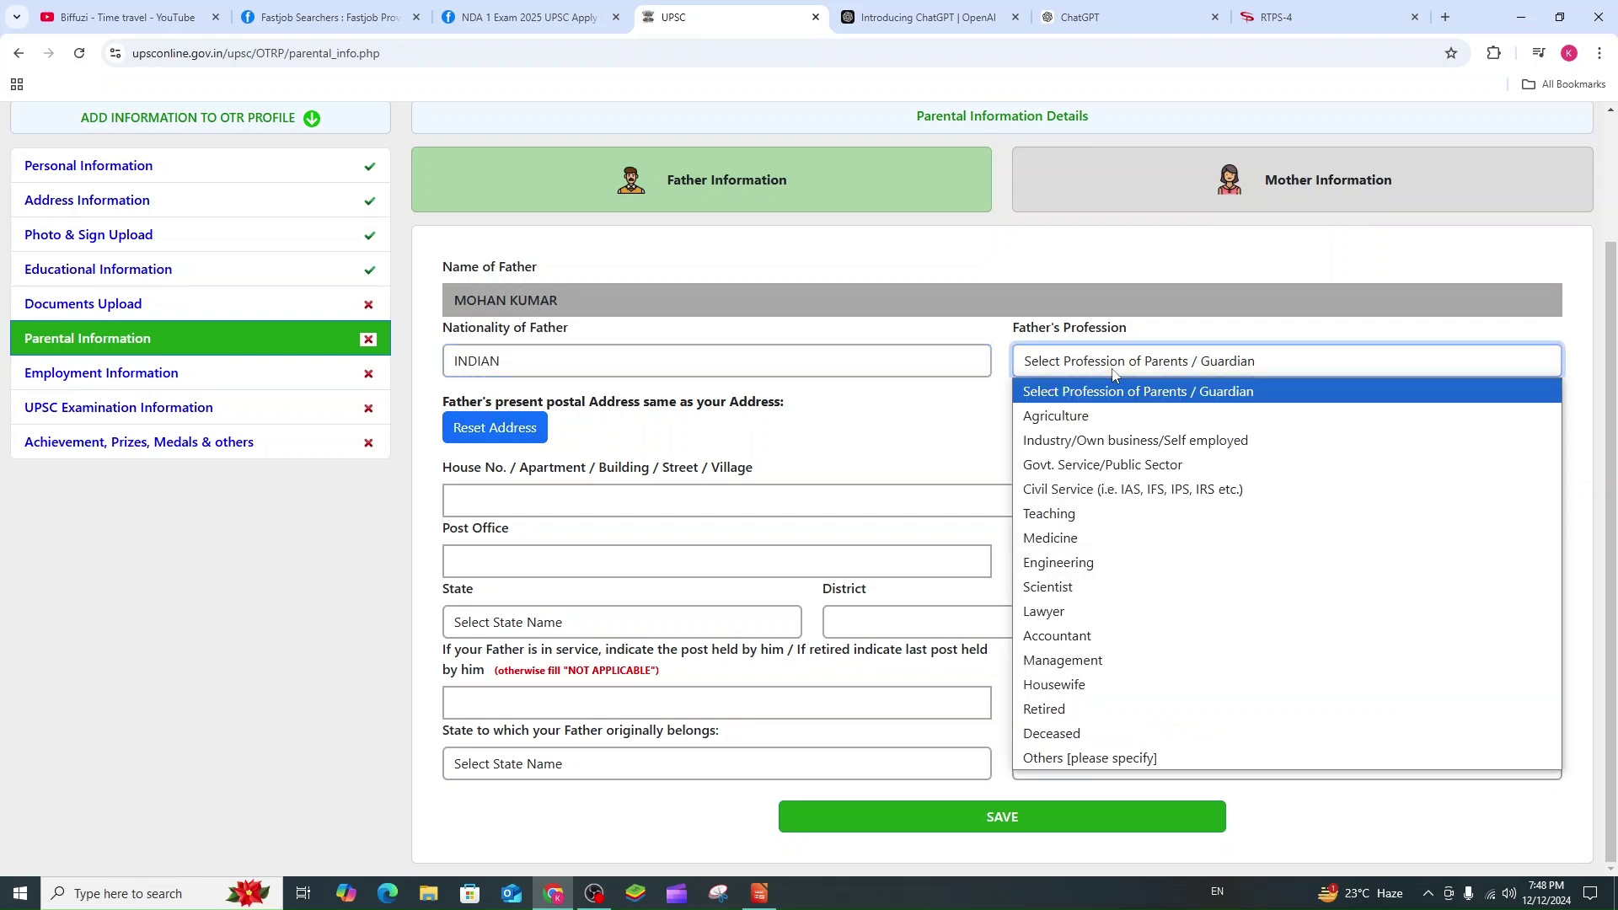
left_click(1119, 754)
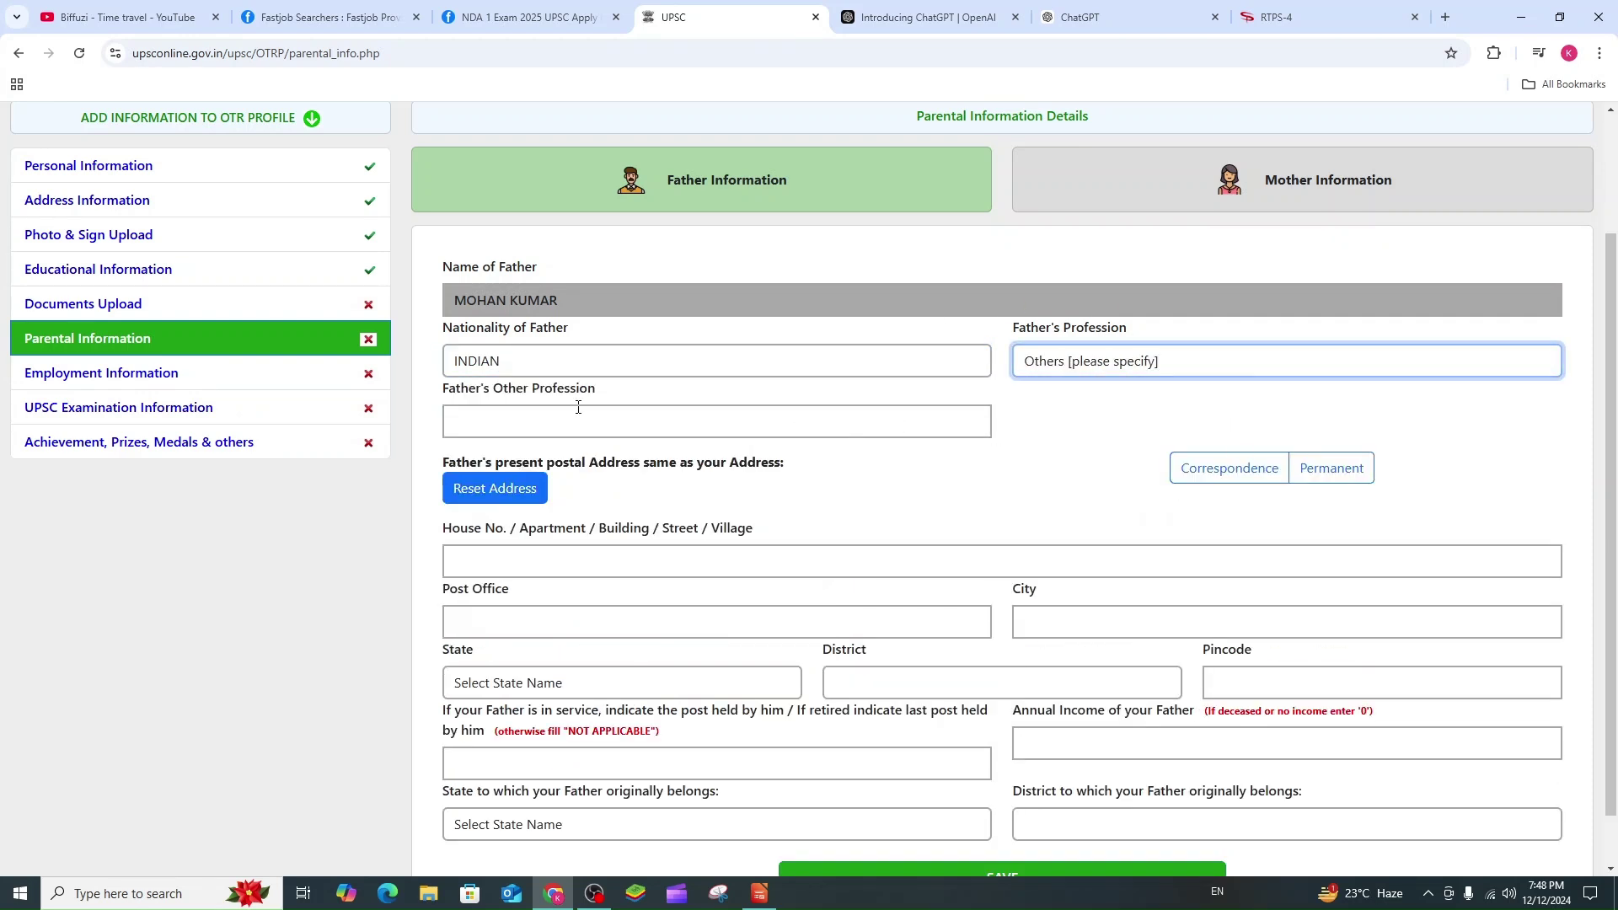
left_click(1123, 374)
left_click(1075, 513)
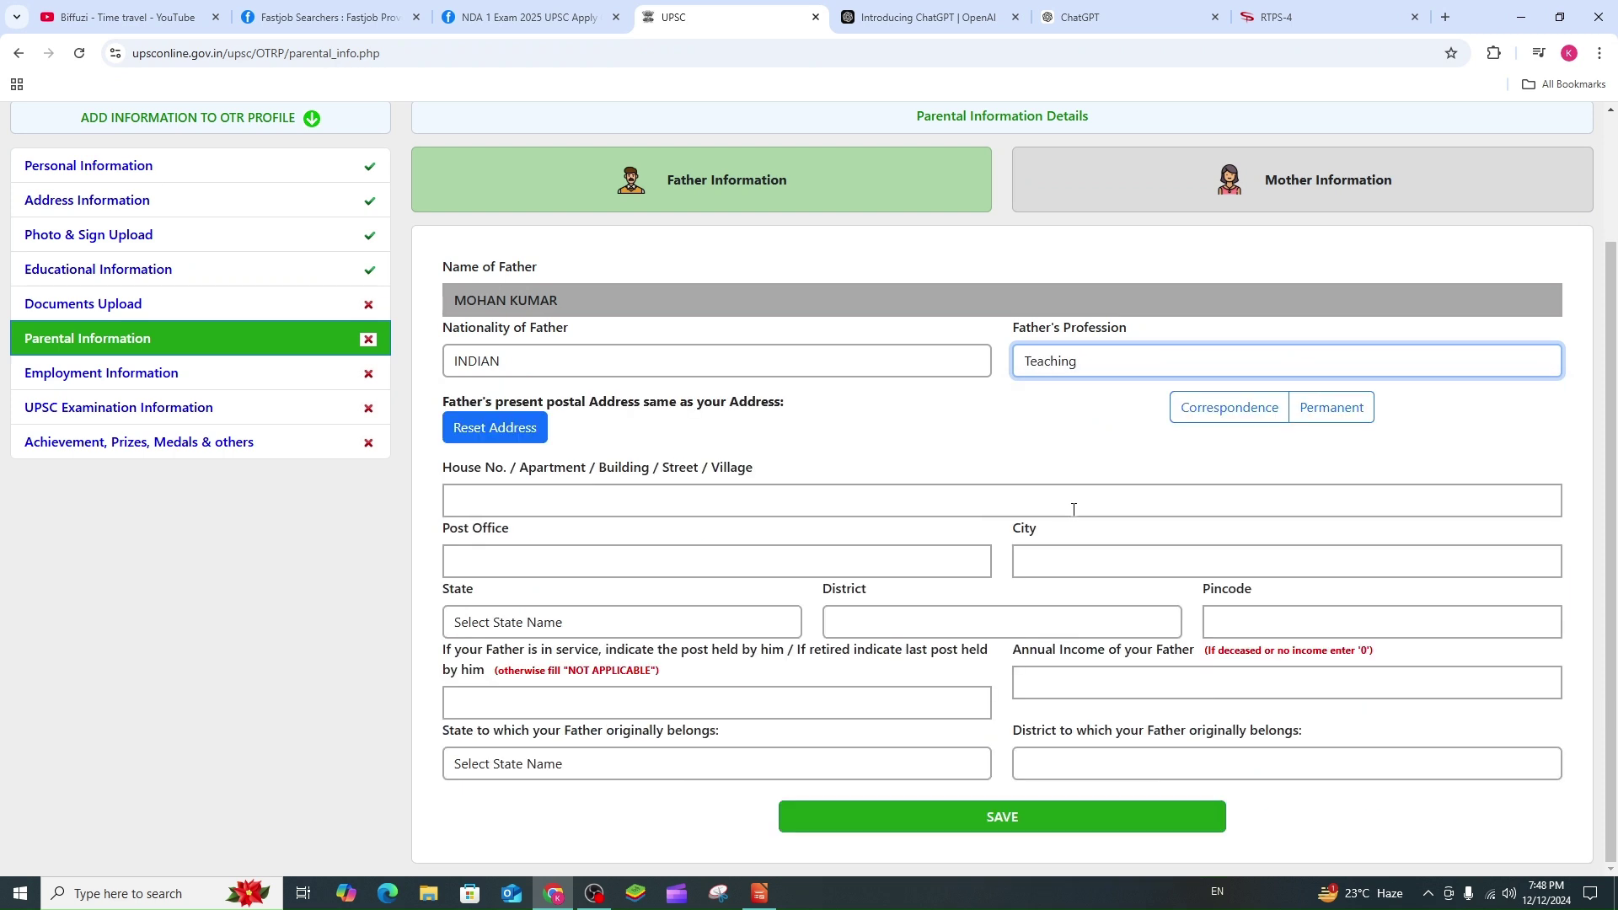
- Fill in the father's postal address, including post office, city, state, district and pincode
left_click(576, 491)
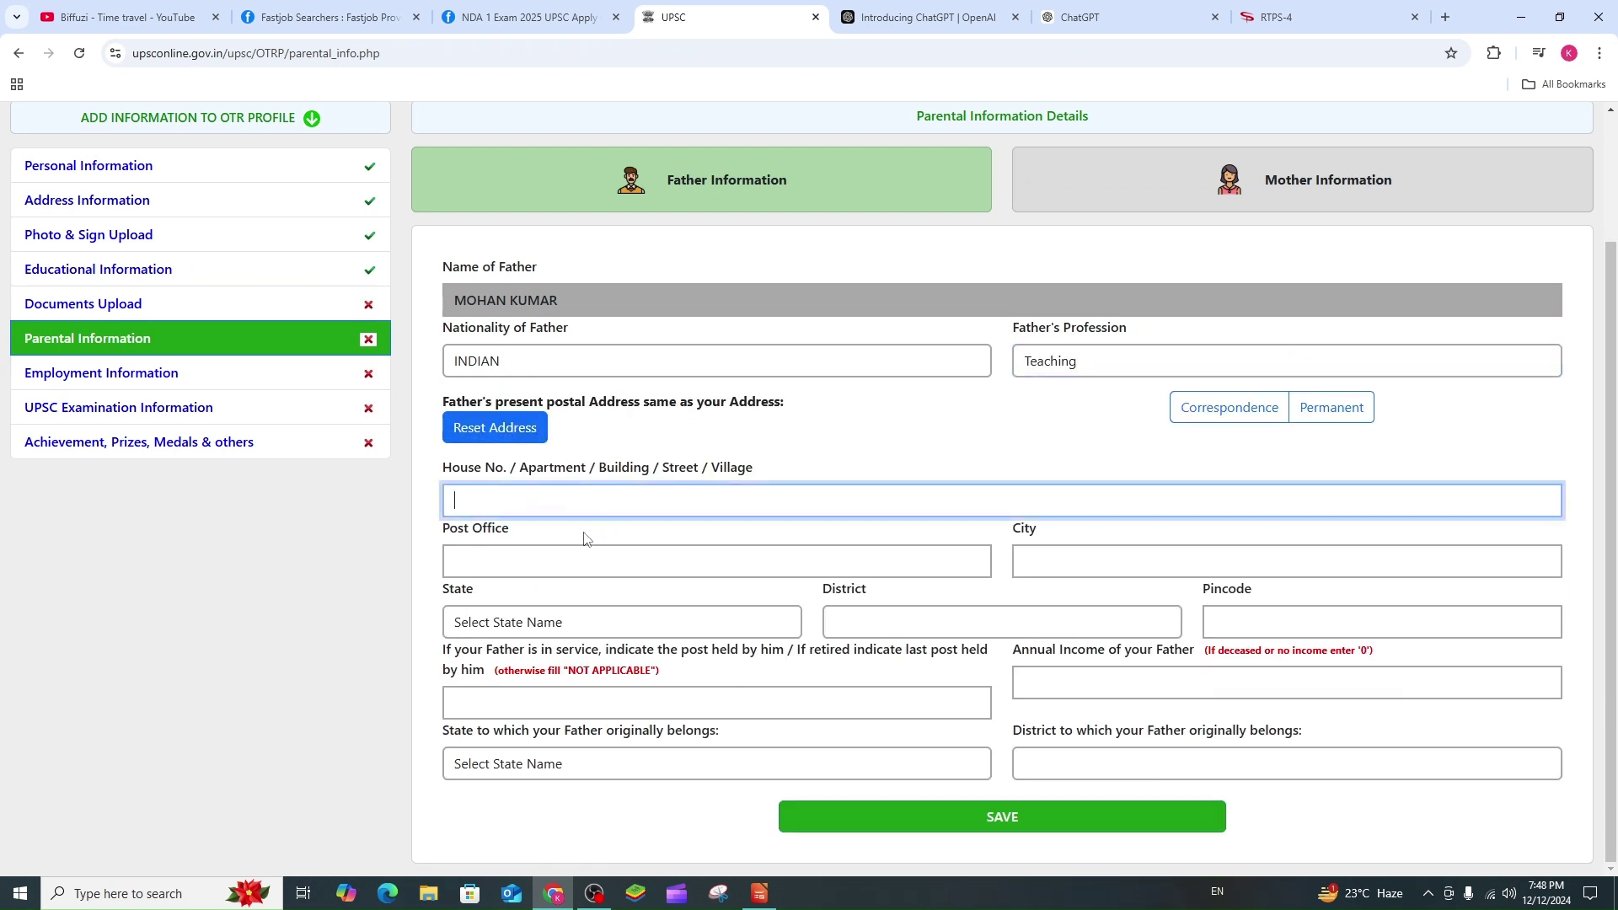
type("NAA")
key("Tab")
type("CHAND CHAURA")
key("Tab")
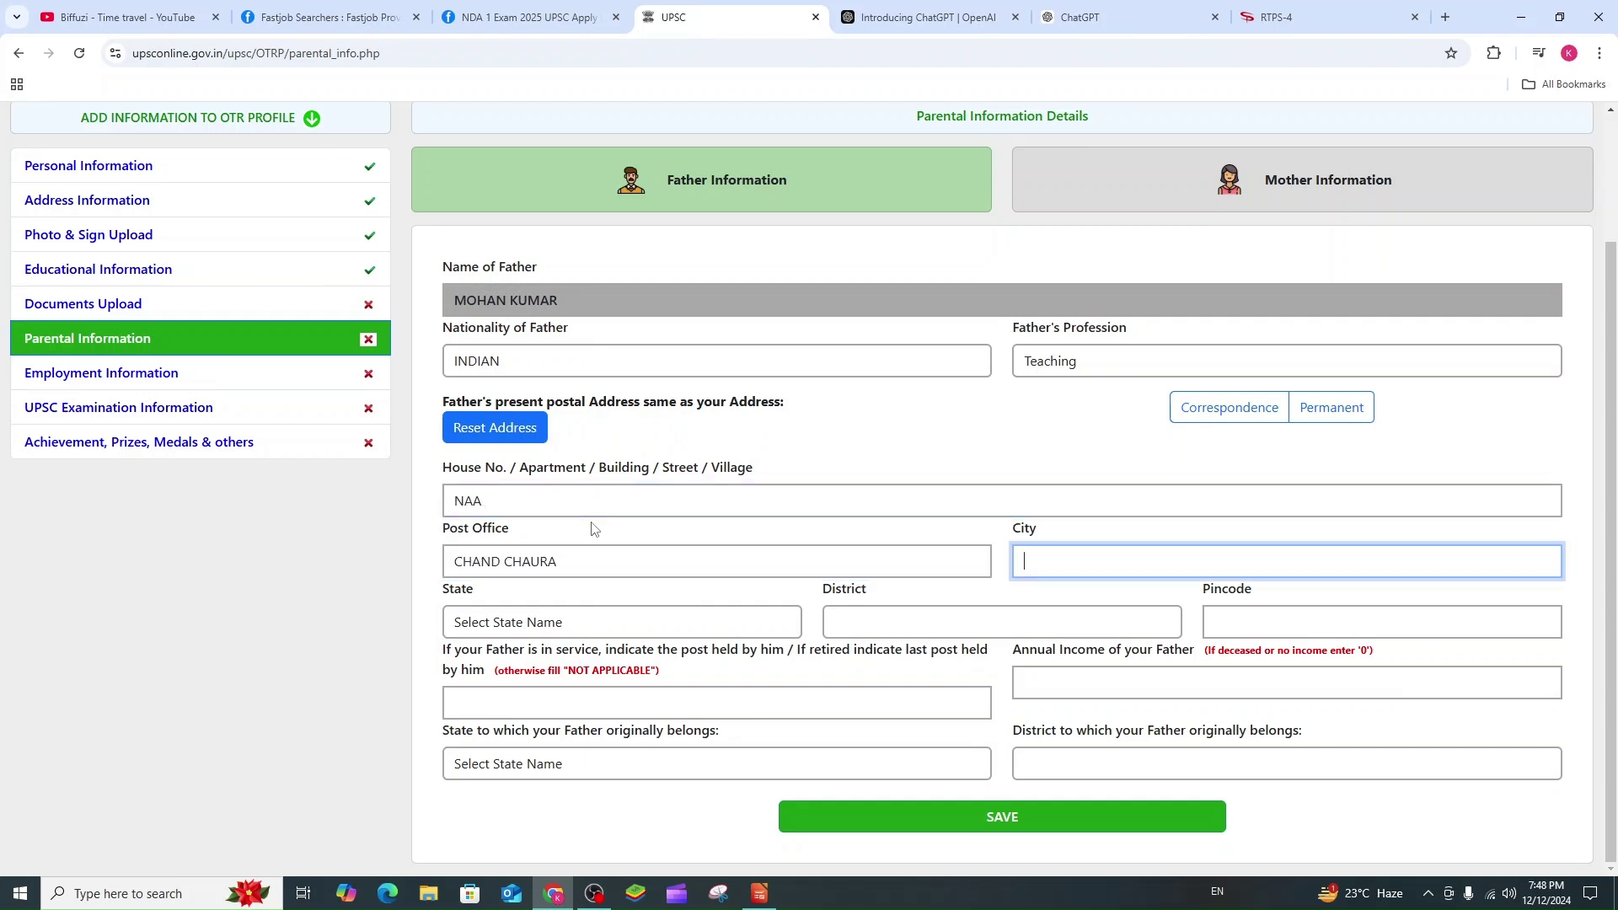
type("GAYA")
key("Tab")
key("b")
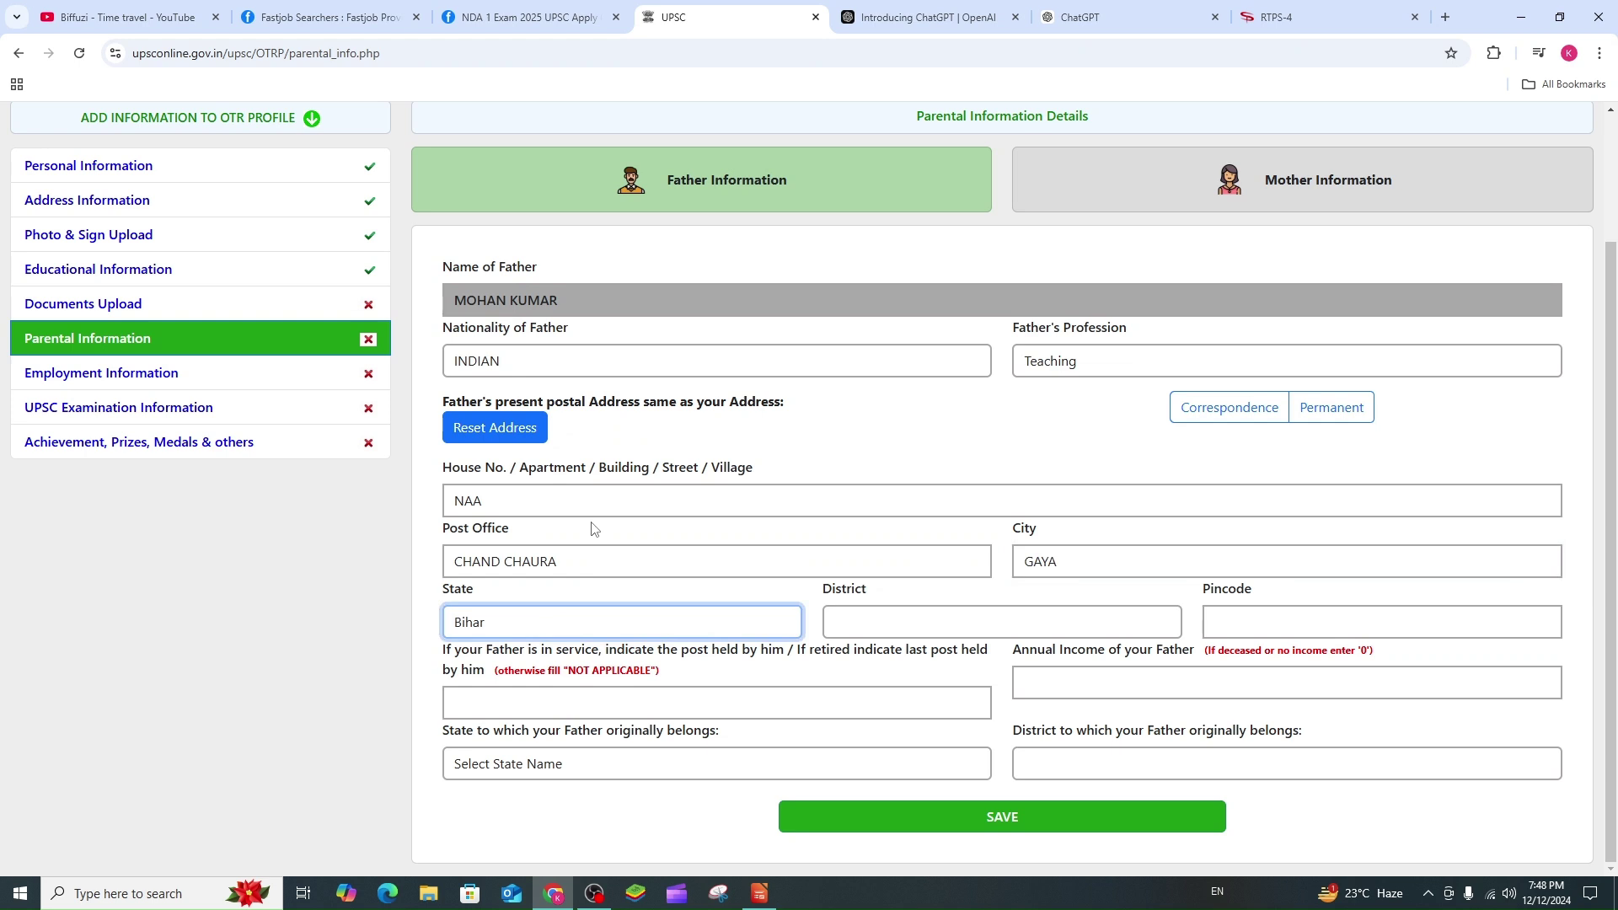
key("Tab")
key("g")
key("Tab")
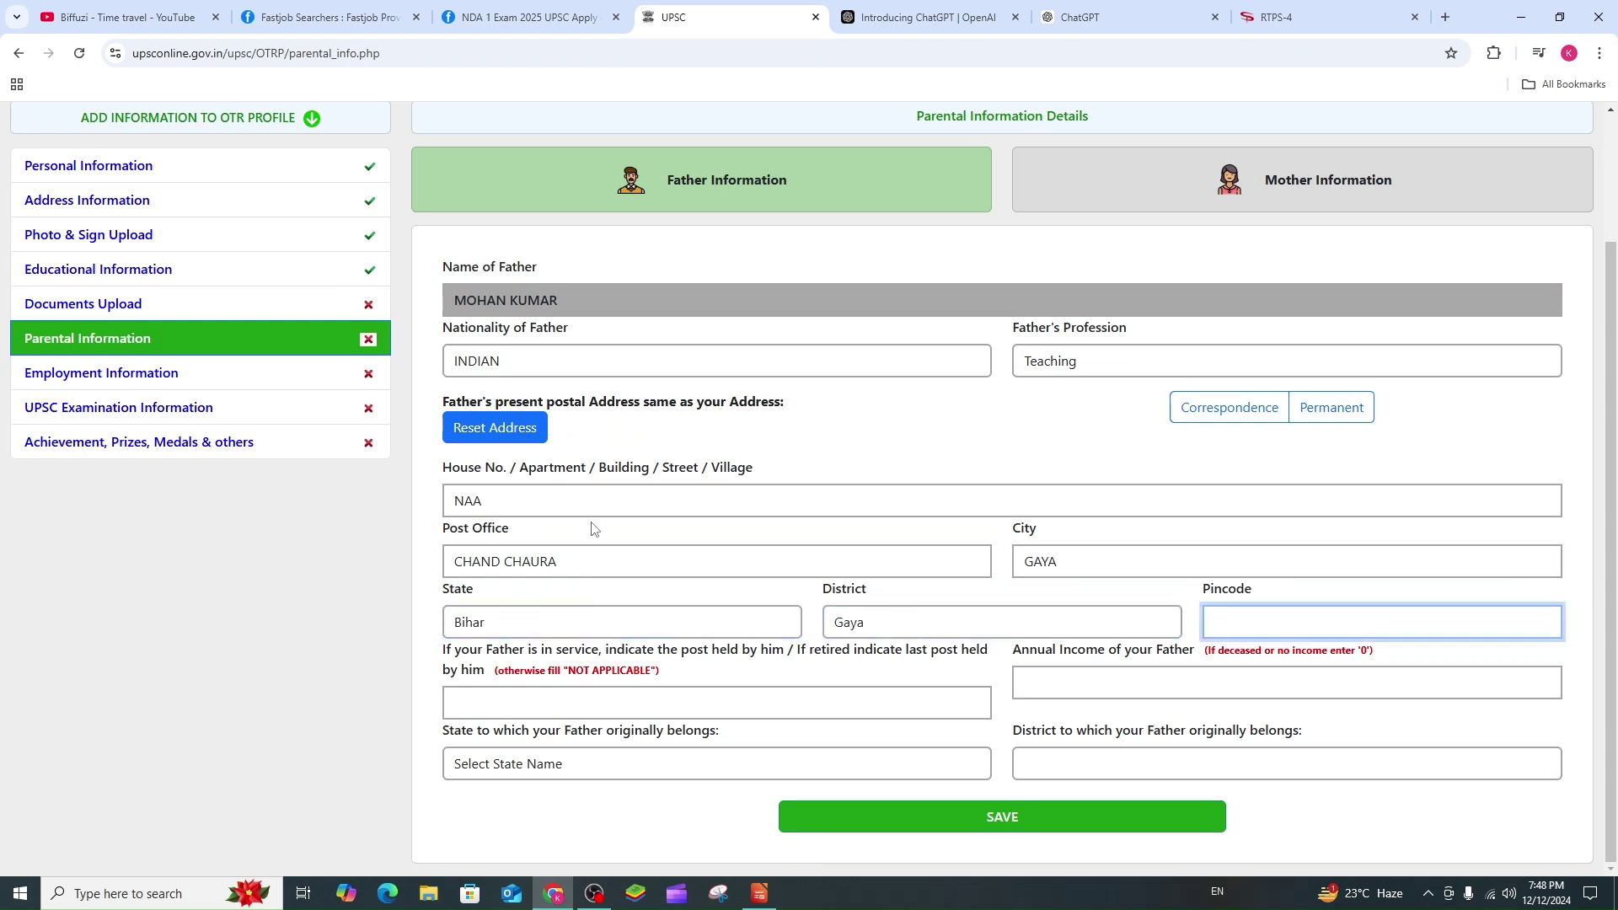
type("823001")
- Enter post held NOT APPLICABLE, choose home state Bihar and district Gaya, and save
left_click(626, 703)
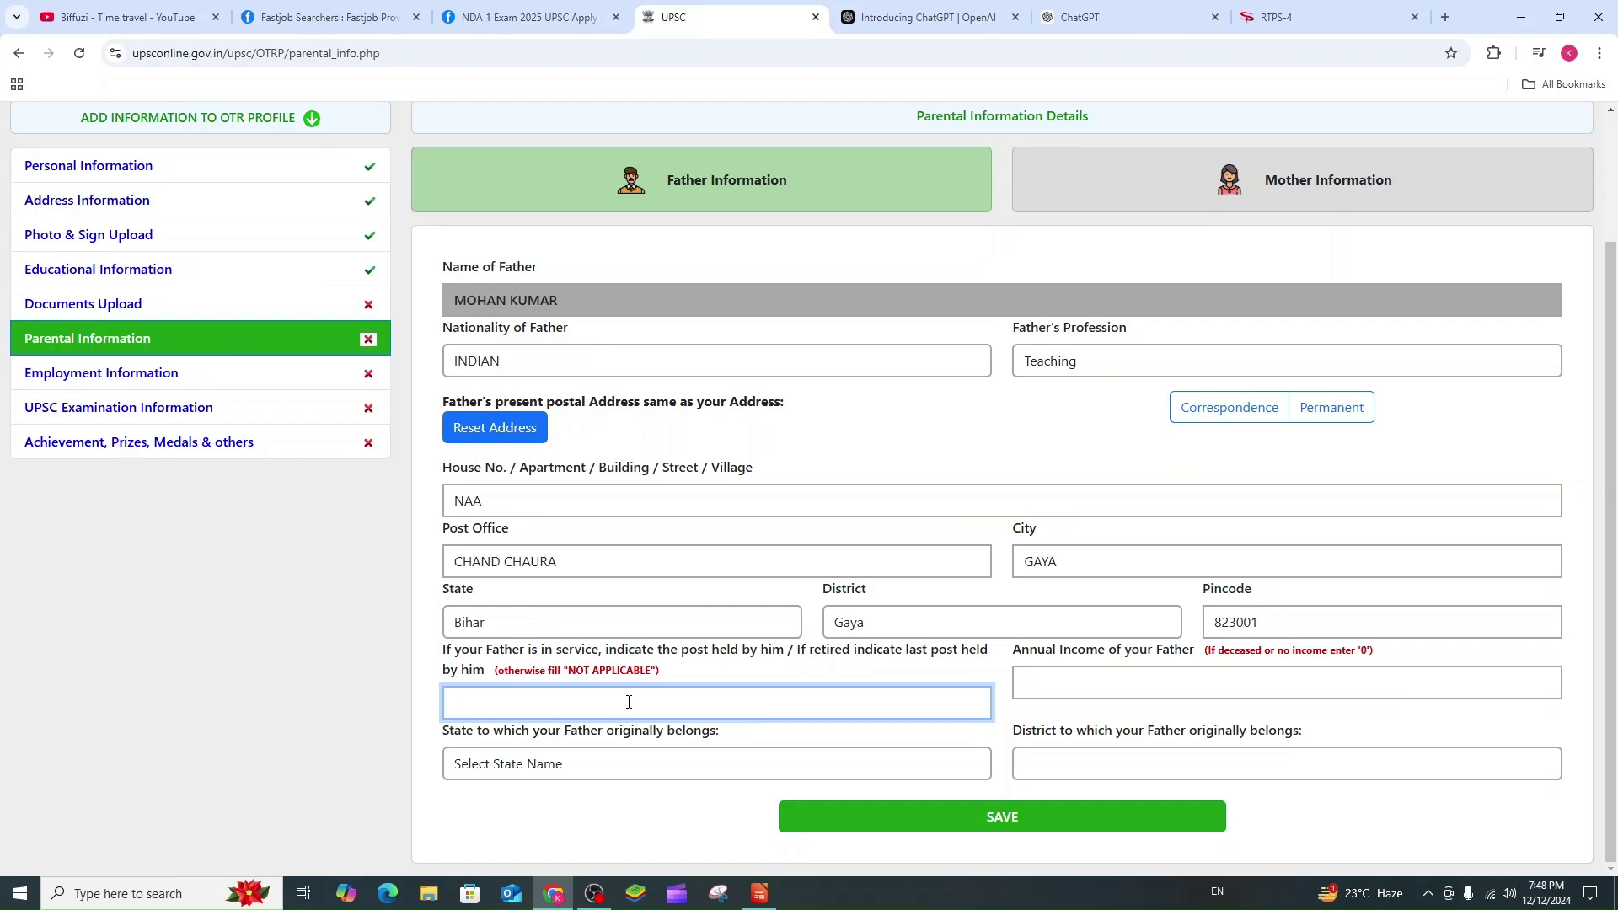
type("NOT APPLICA")
key("Tab")
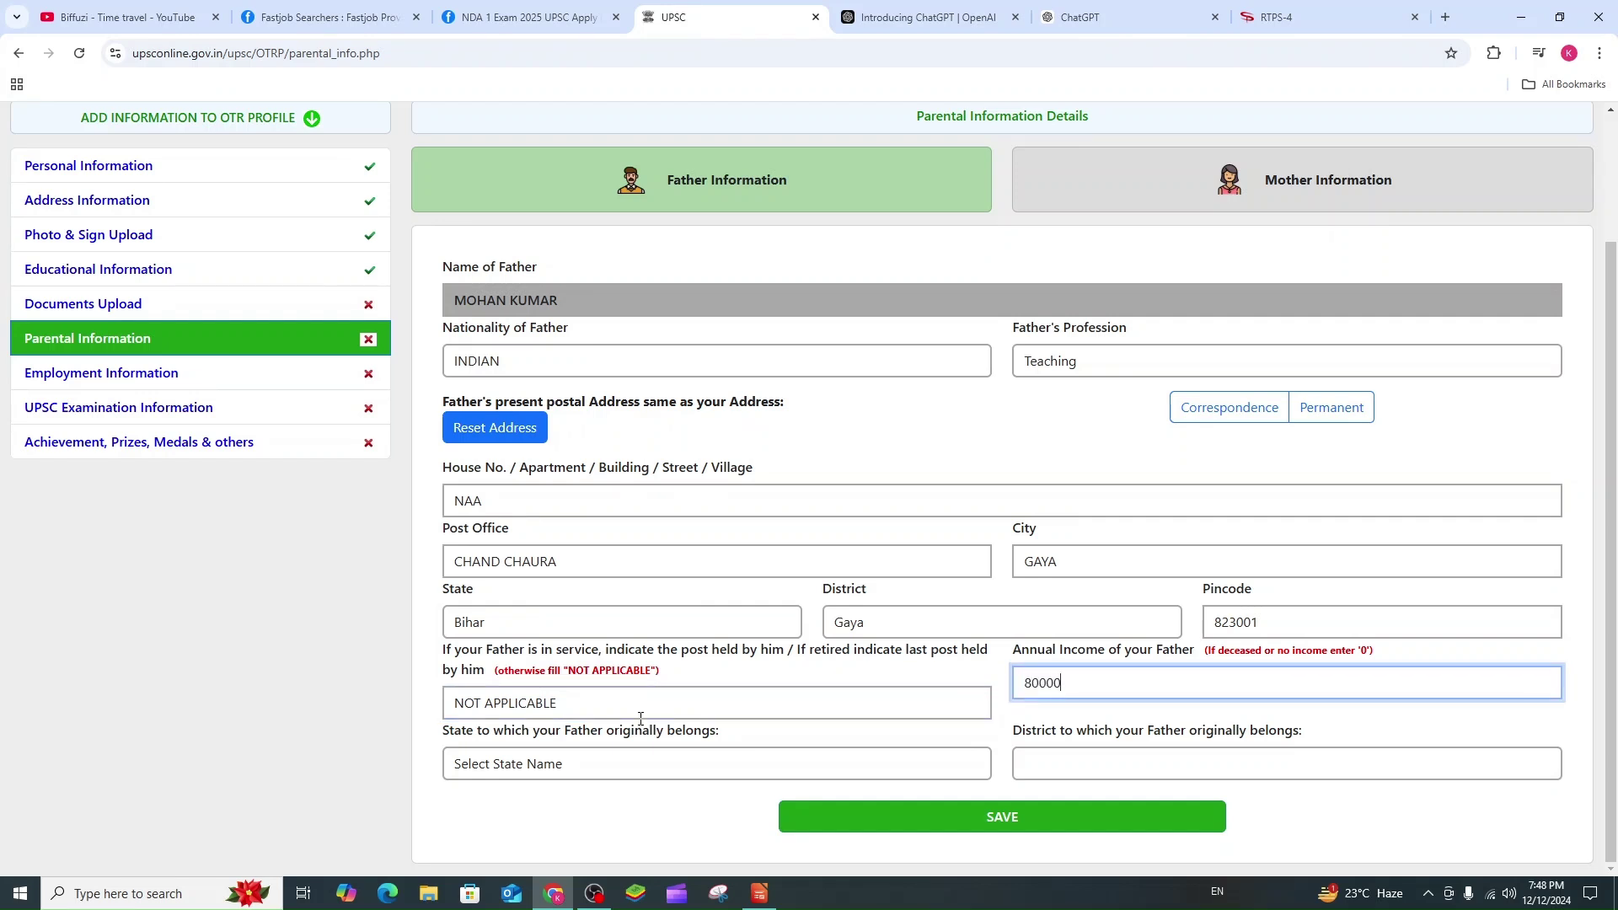
left_click(600, 783)
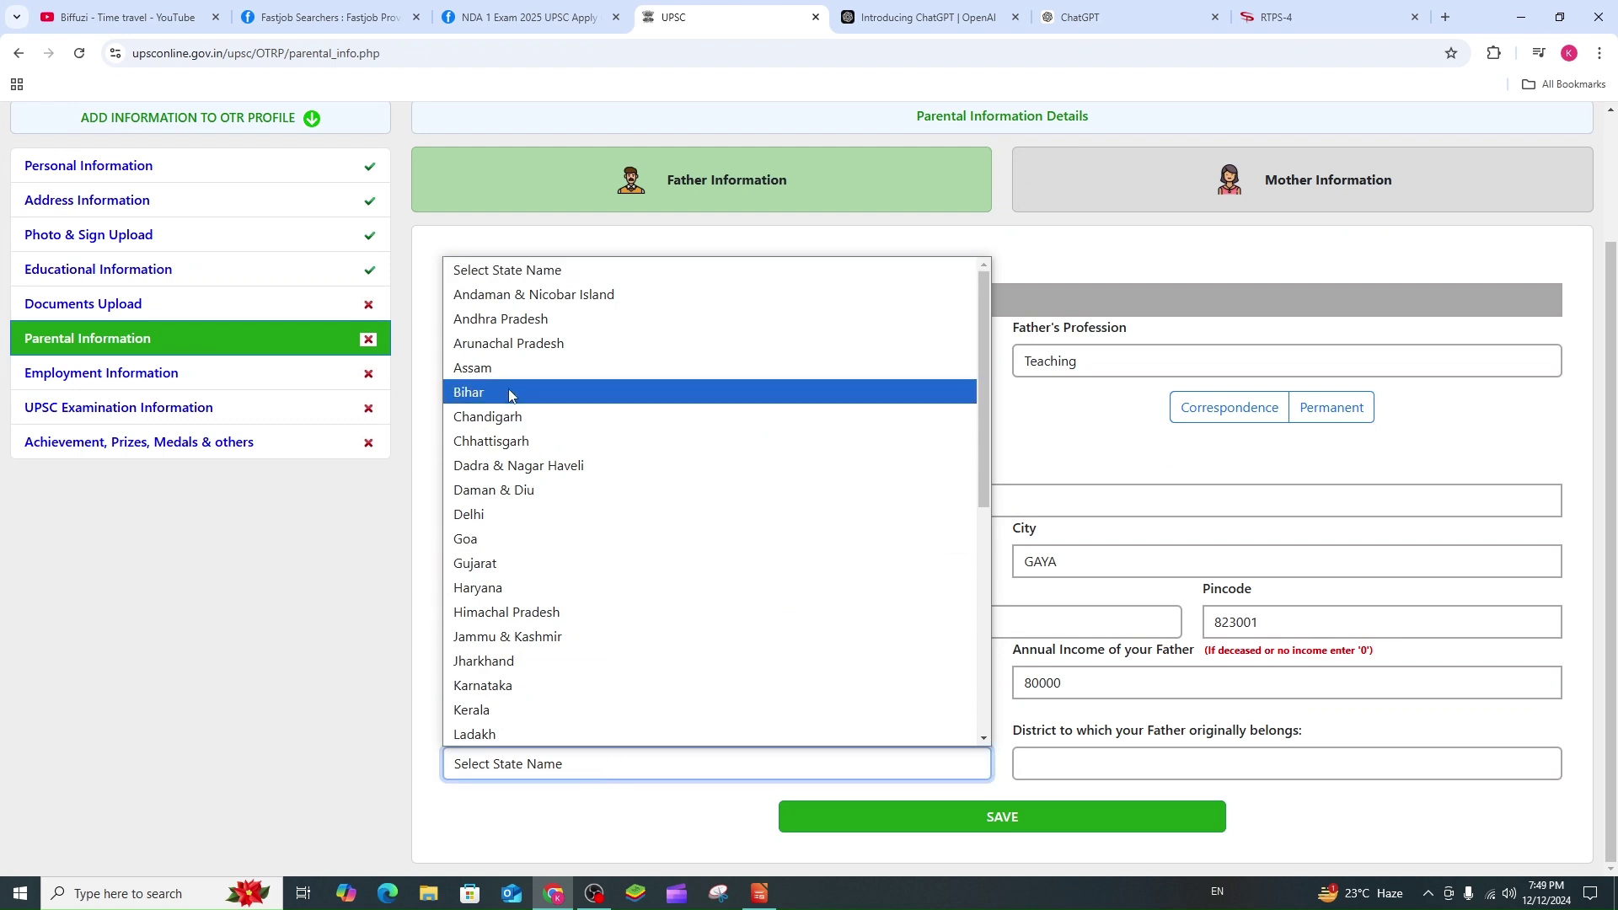
left_click(509, 393)
left_click(1130, 766)
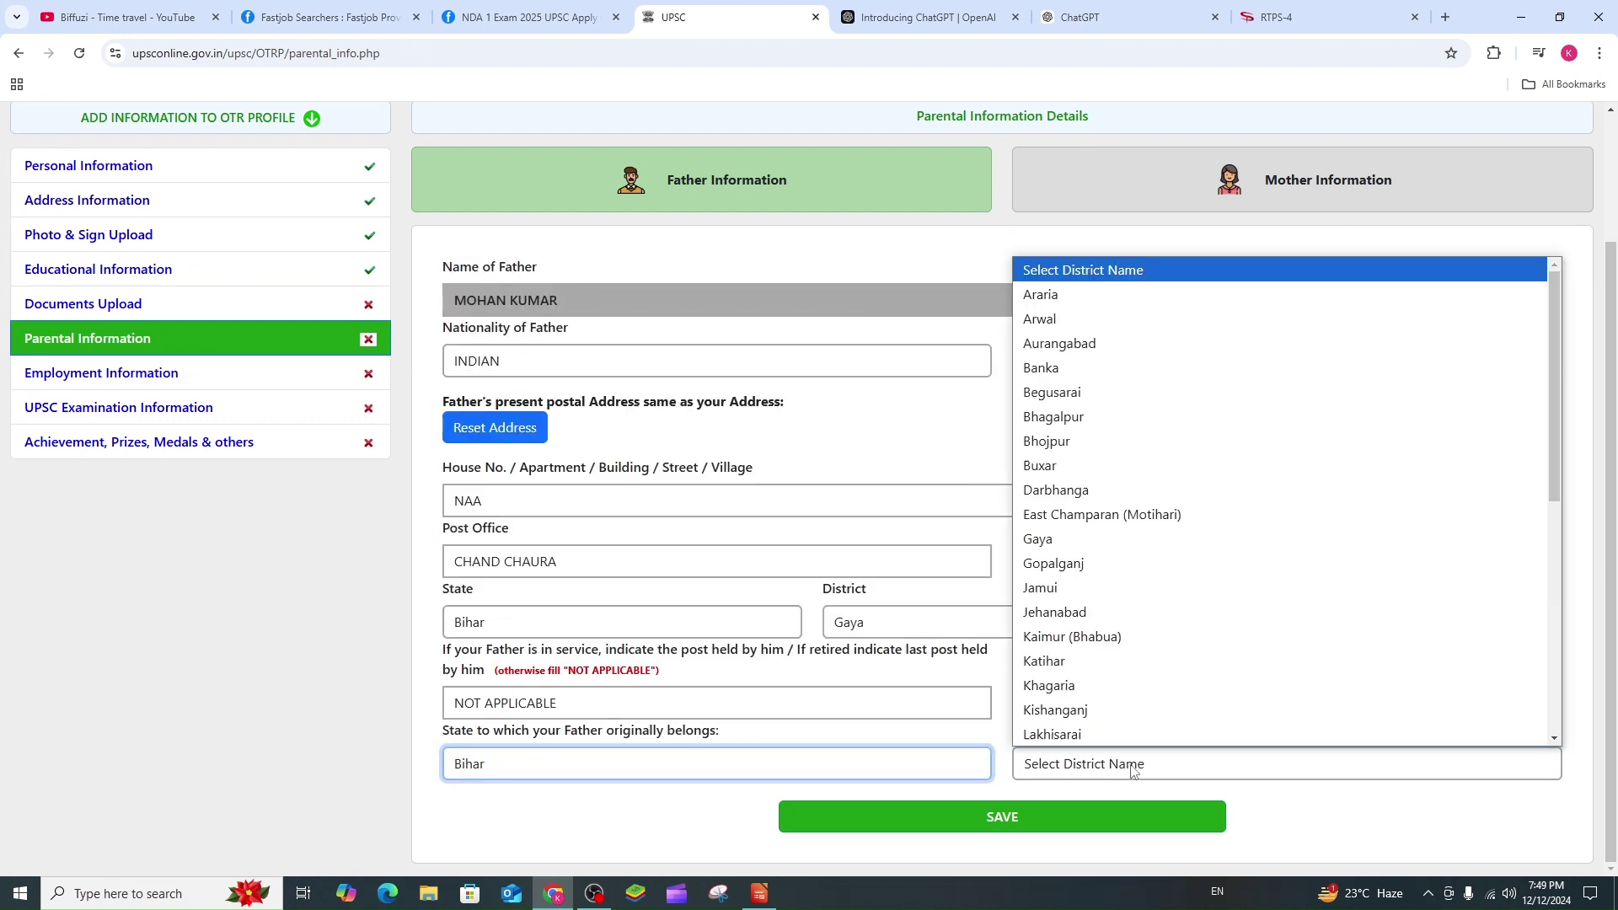
left_click(1063, 537)
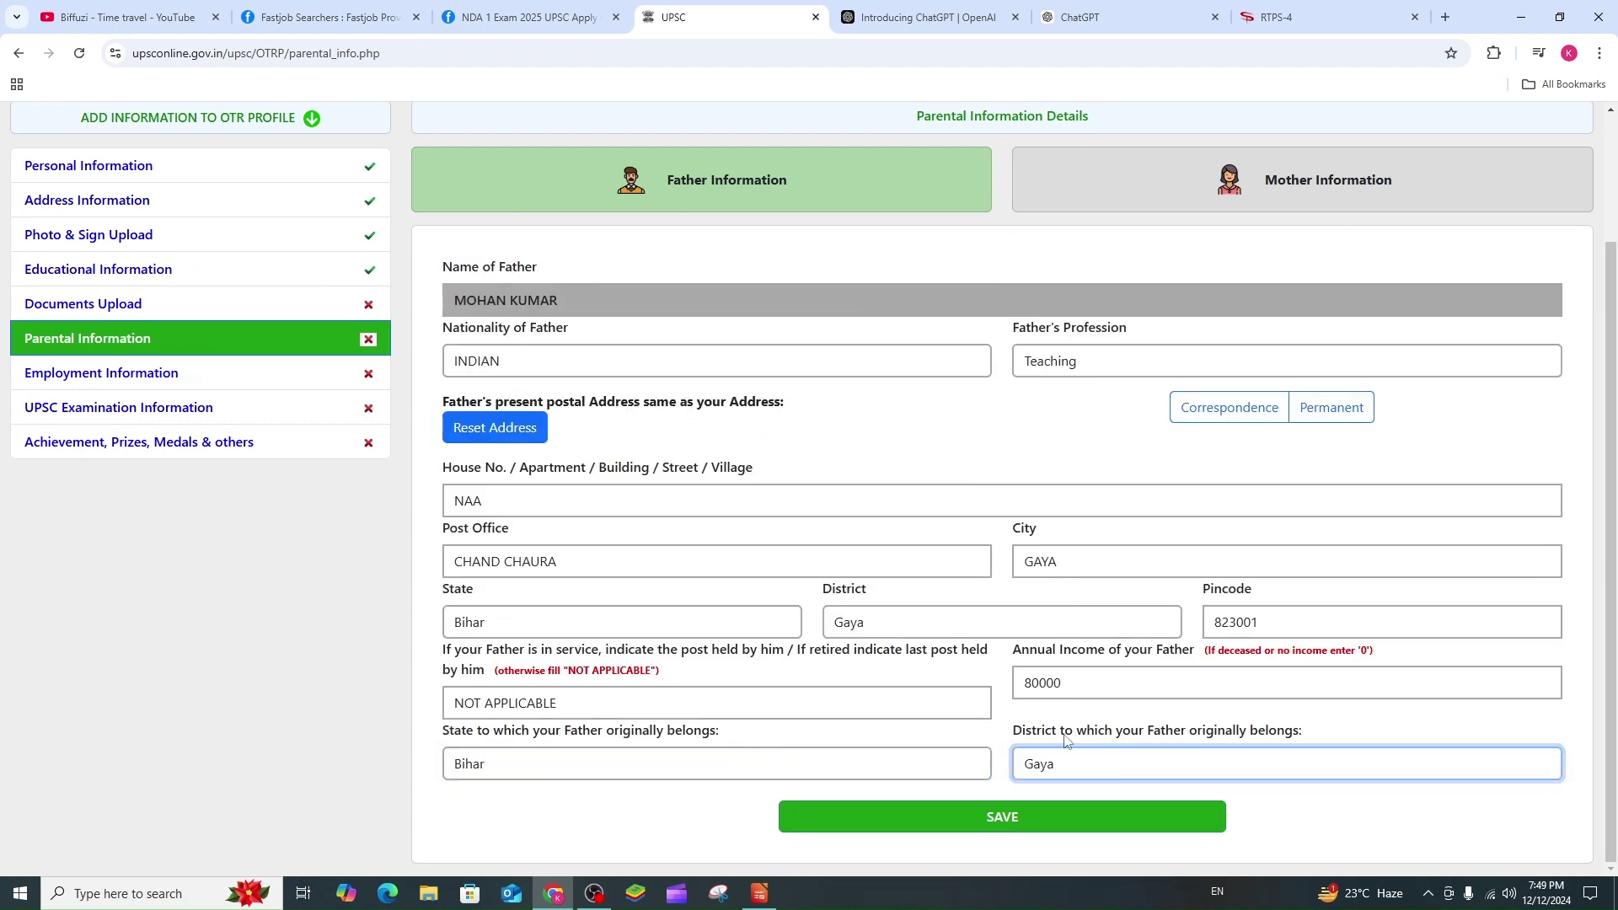
left_click(1020, 821)
left_click(1413, 310)
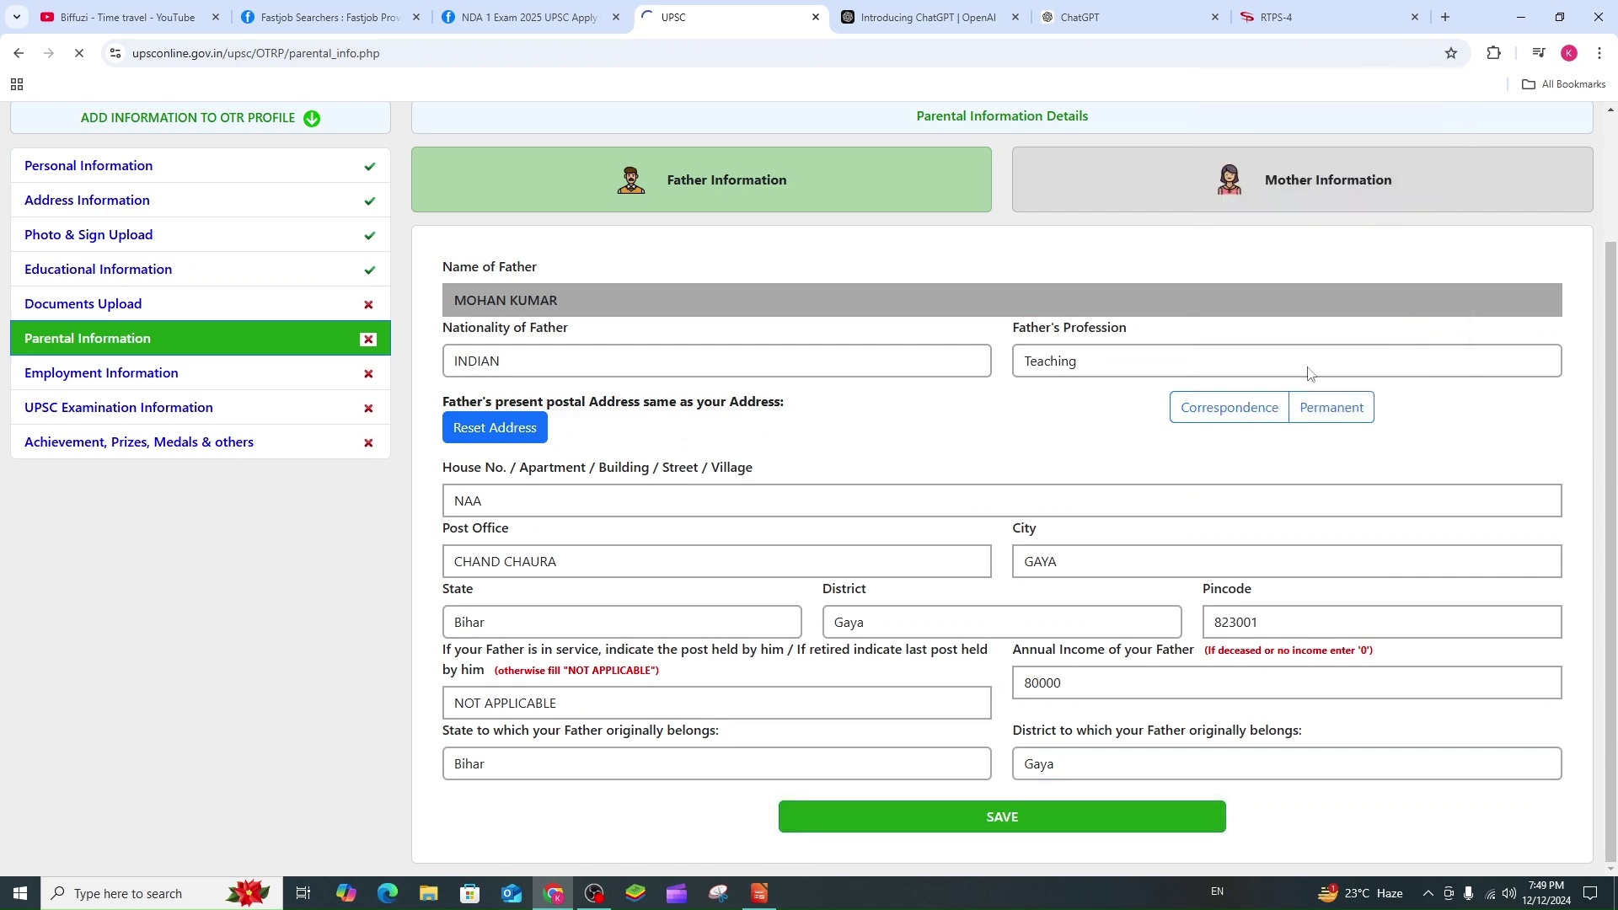
- Set the mother's nationality to INDIAN, profession to Others, and use the permanent address
left_click(577, 517)
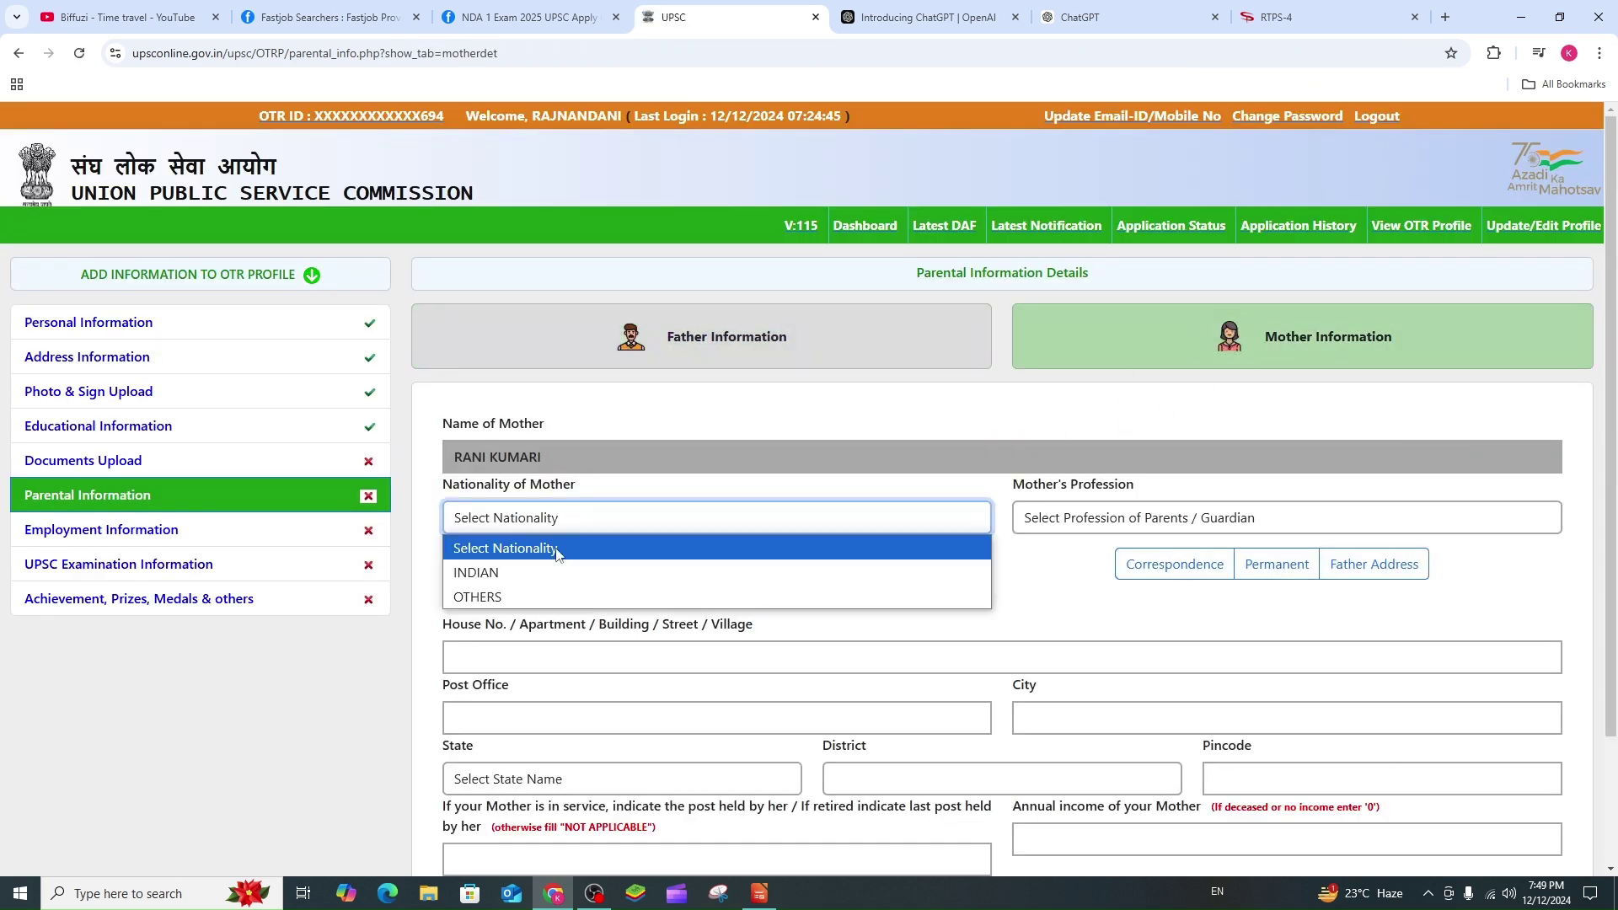
left_click(632, 576)
left_click(1119, 521)
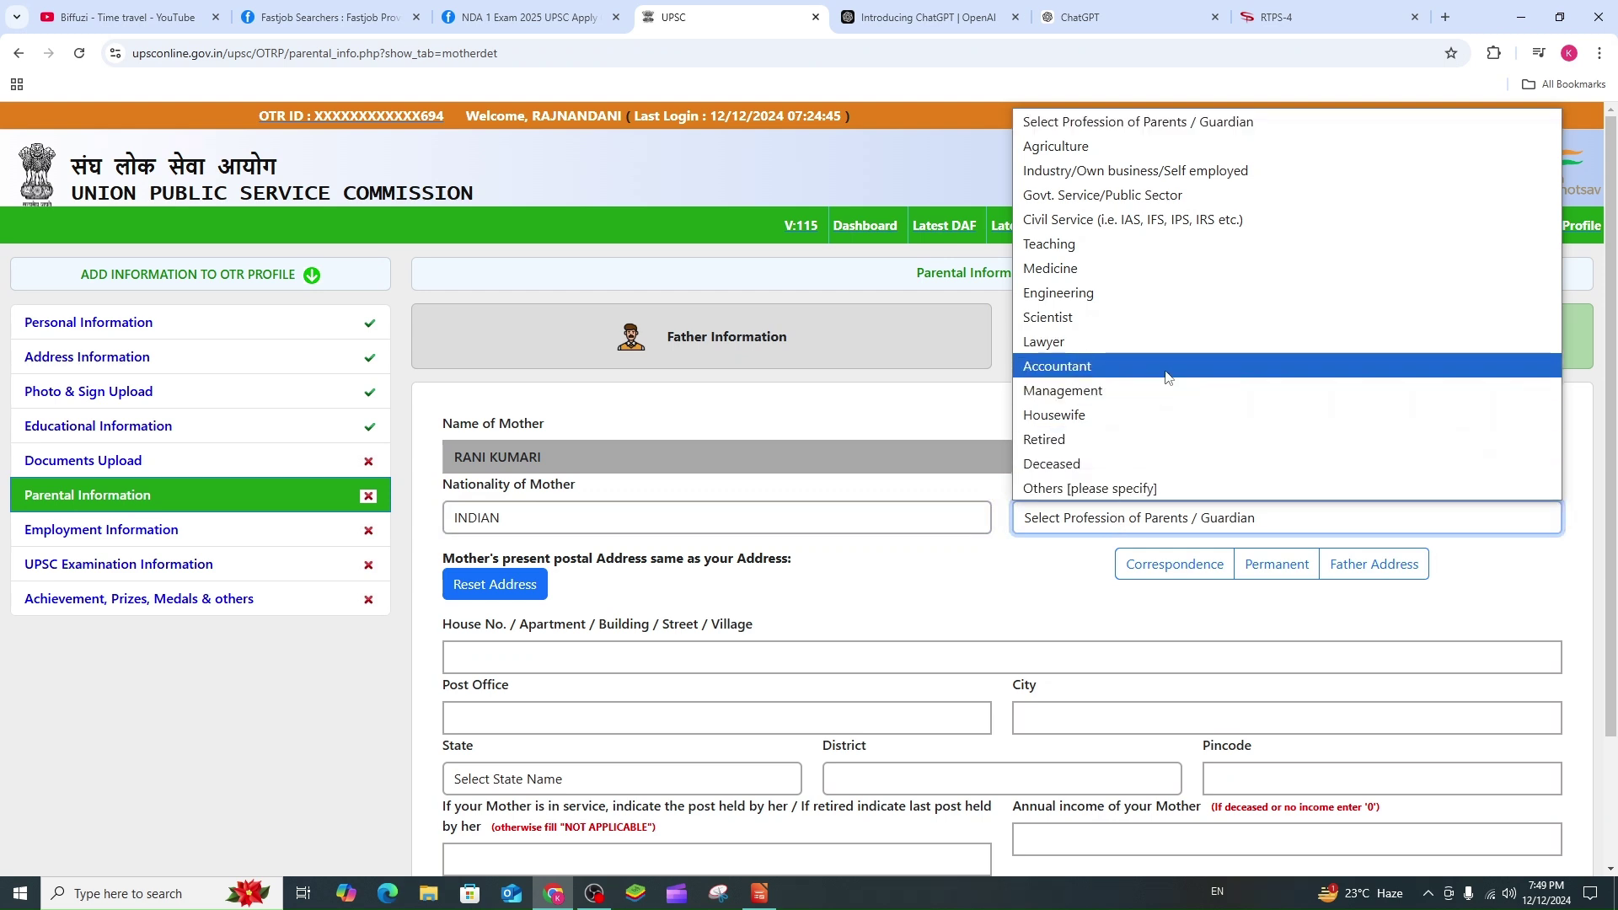
left_click(1117, 490)
left_click(786, 585)
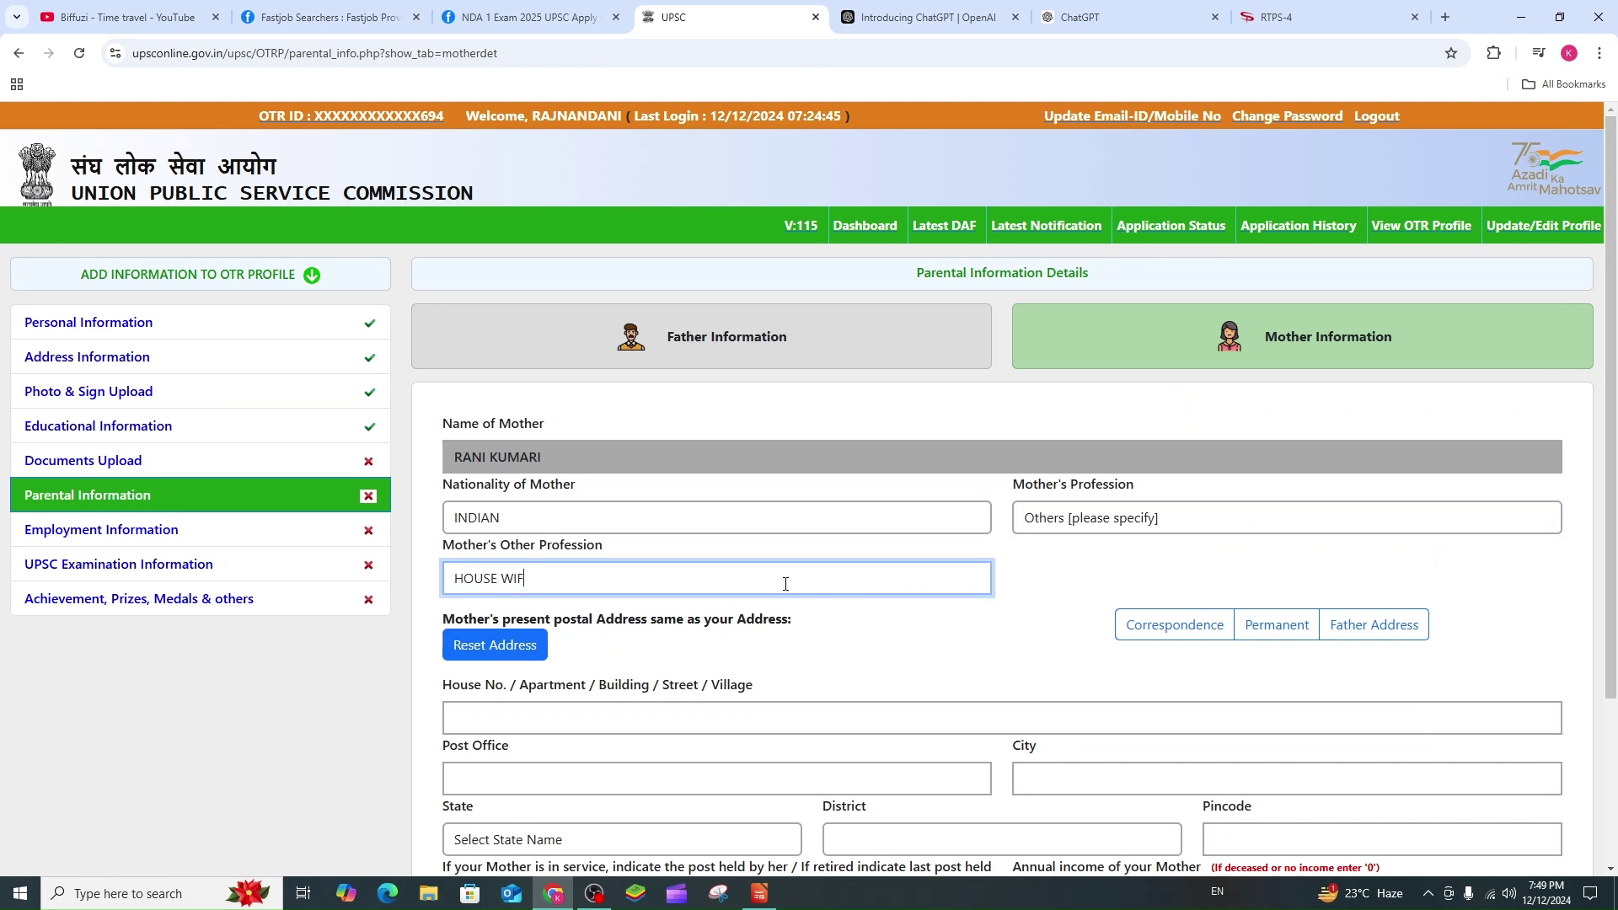
left_click(1171, 628)
left_click(1272, 628)
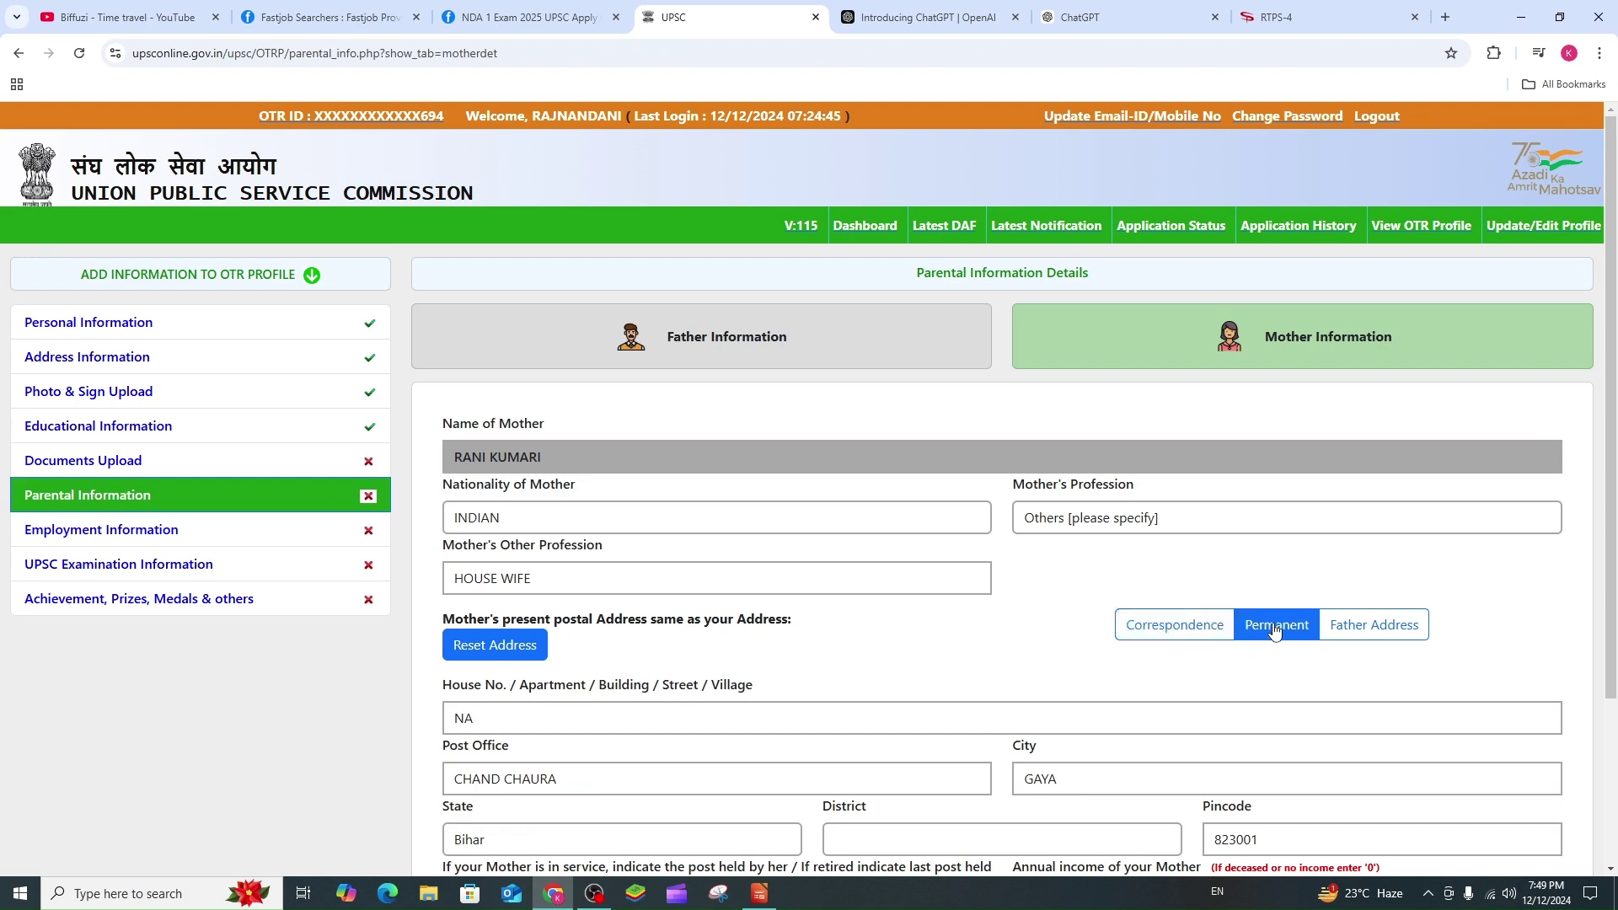
left_click(1159, 627)
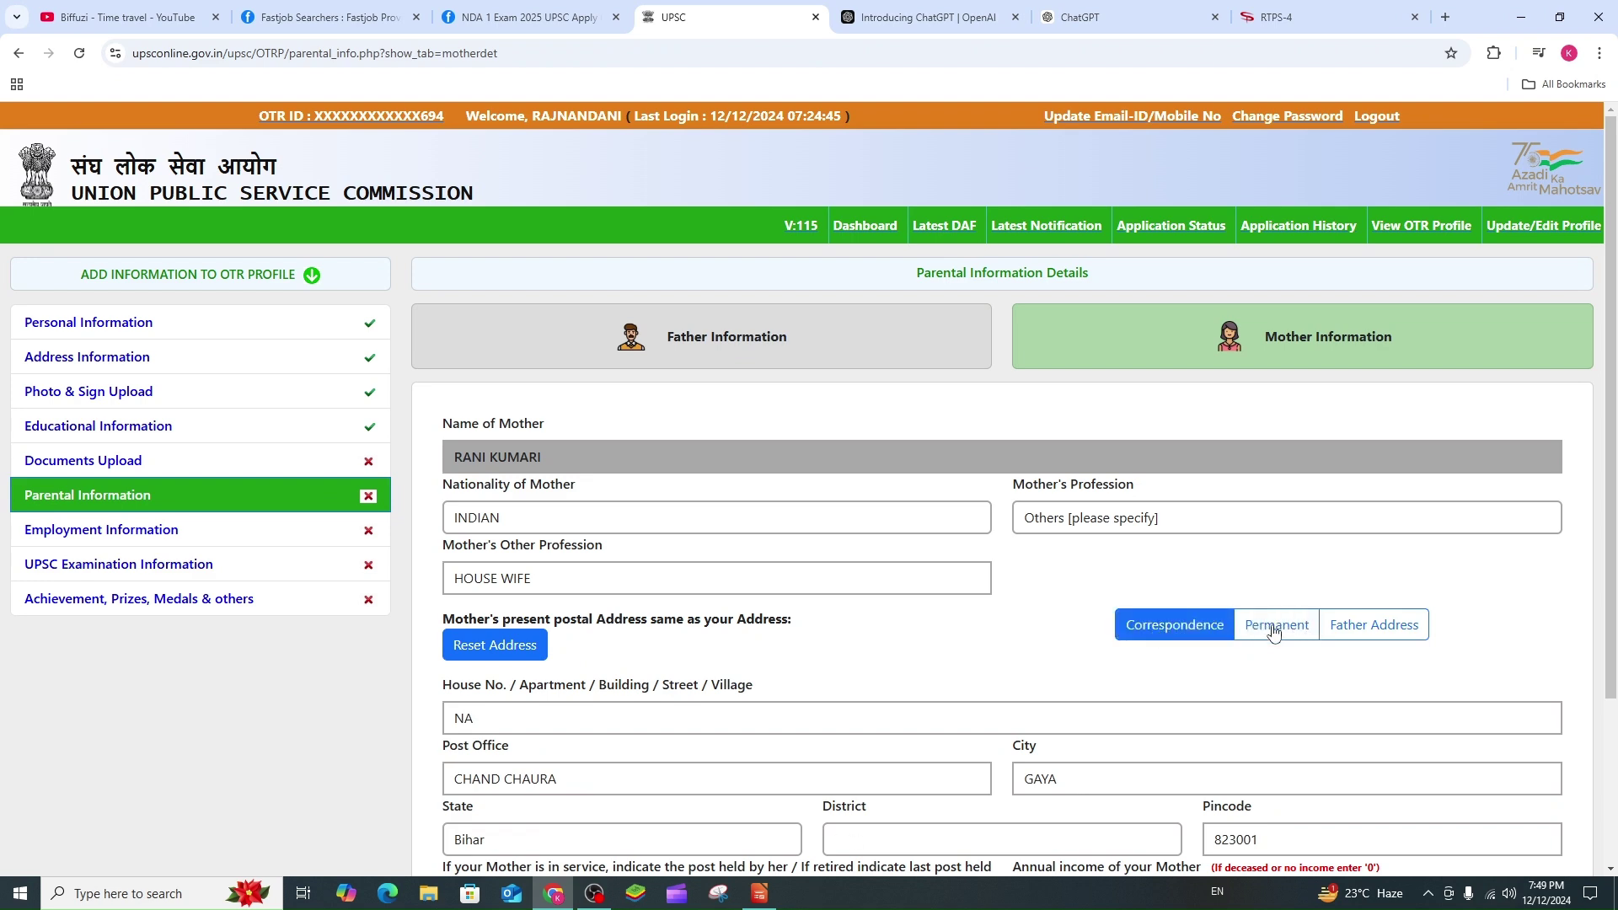
left_click(1277, 627)
- Enter the mother's post held as NOT APPLICABLE, choose Bihar and Gaya, and save
scroll(1322, 539, "down", 2)
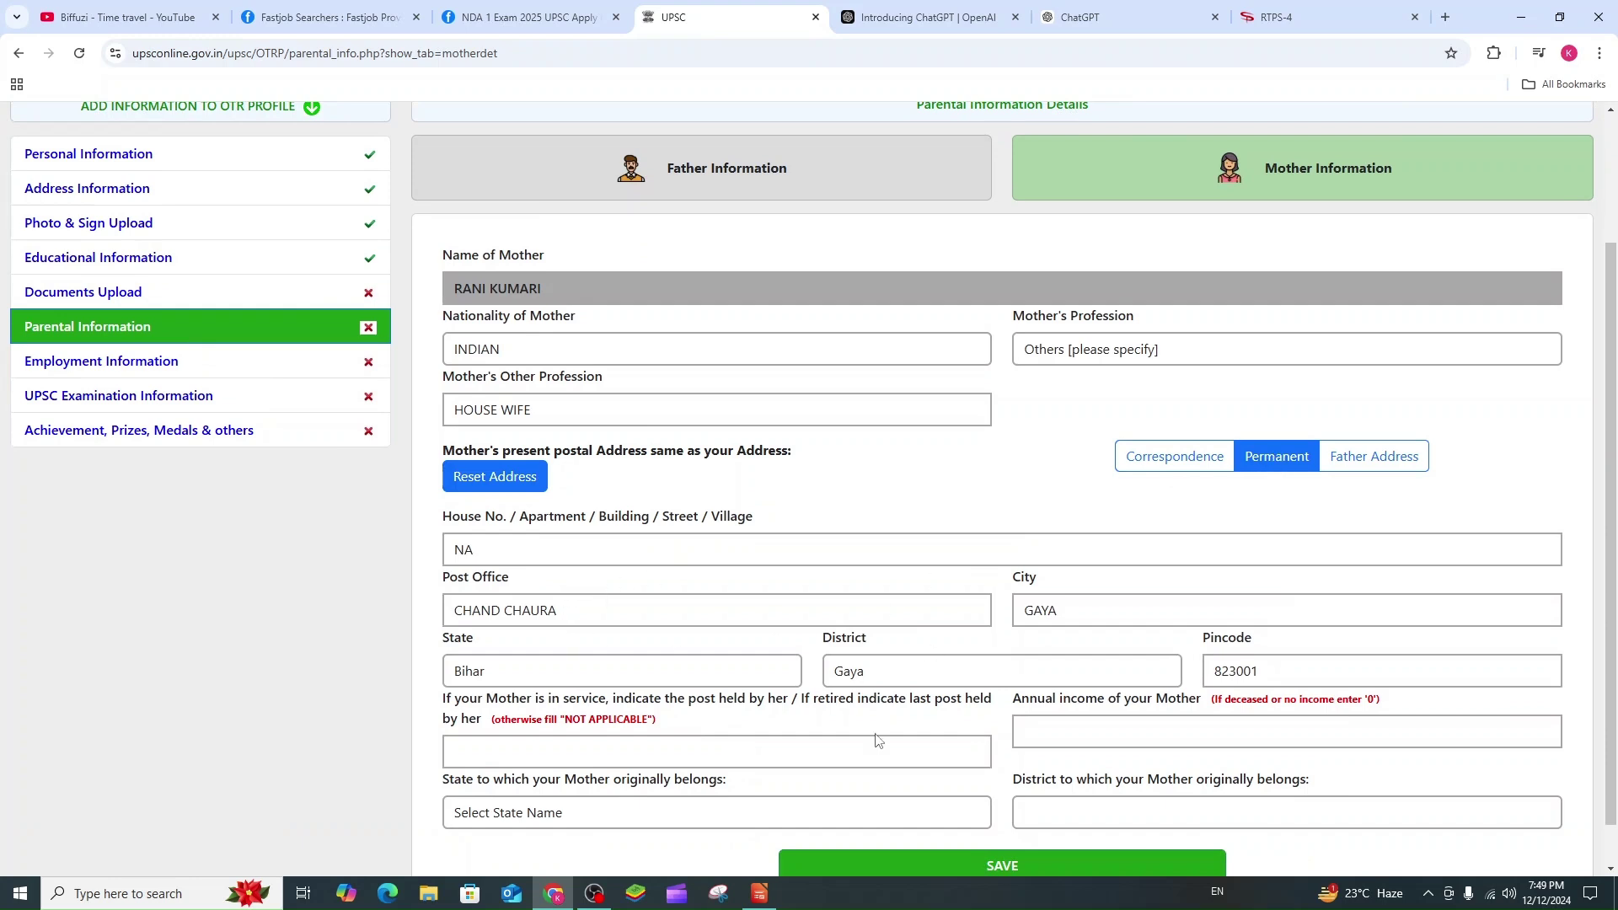
scroll(728, 626, "down", 1)
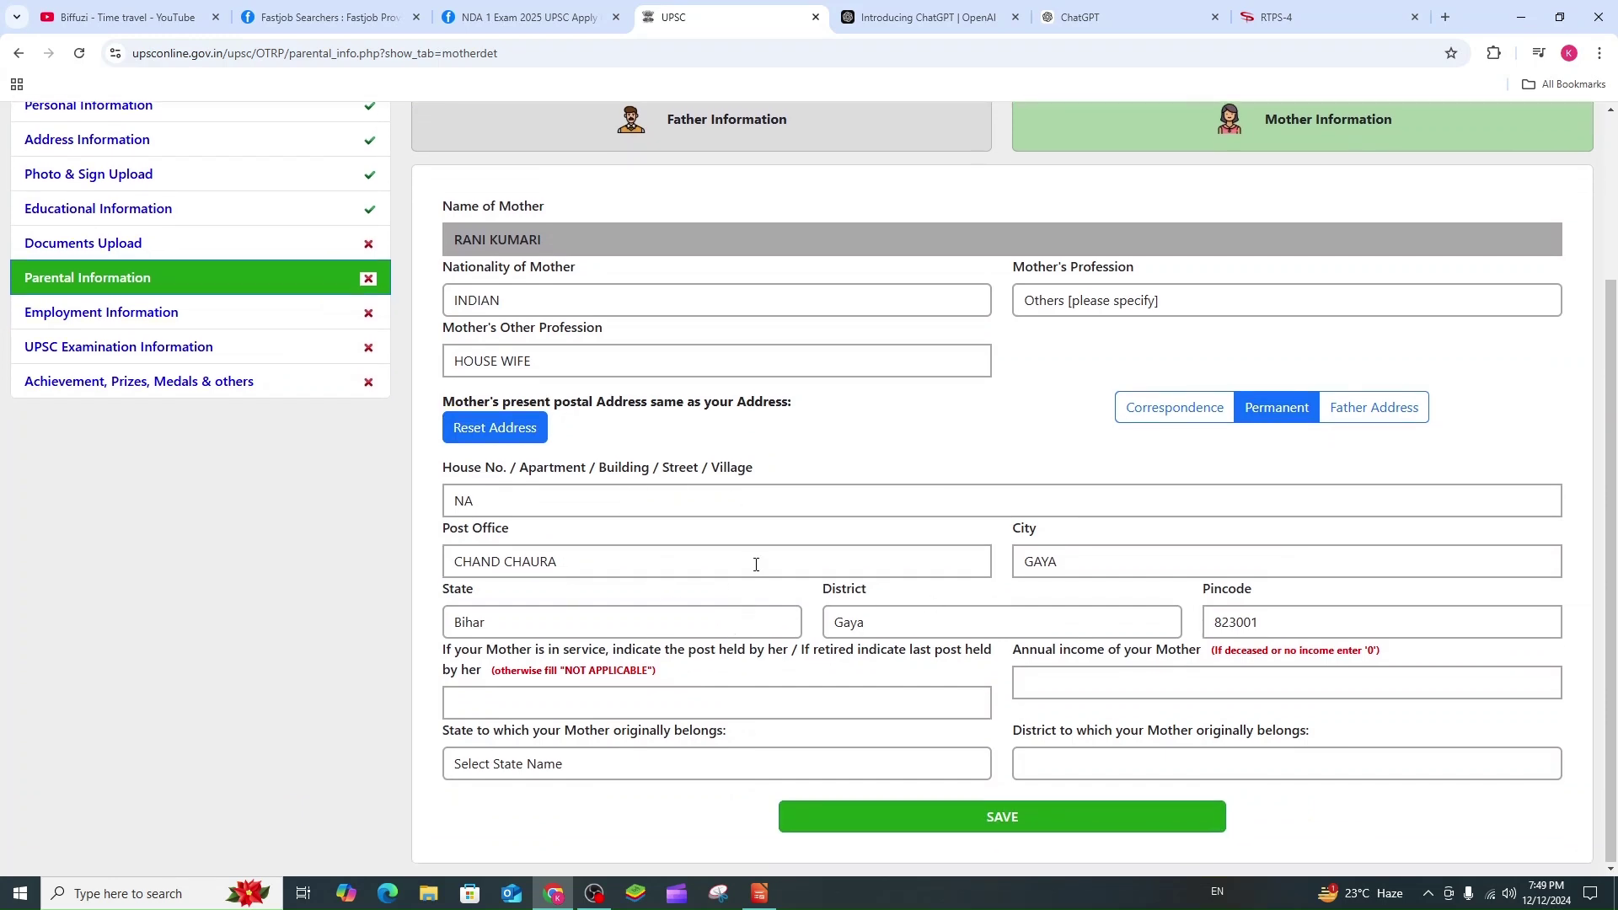
left_click(535, 712)
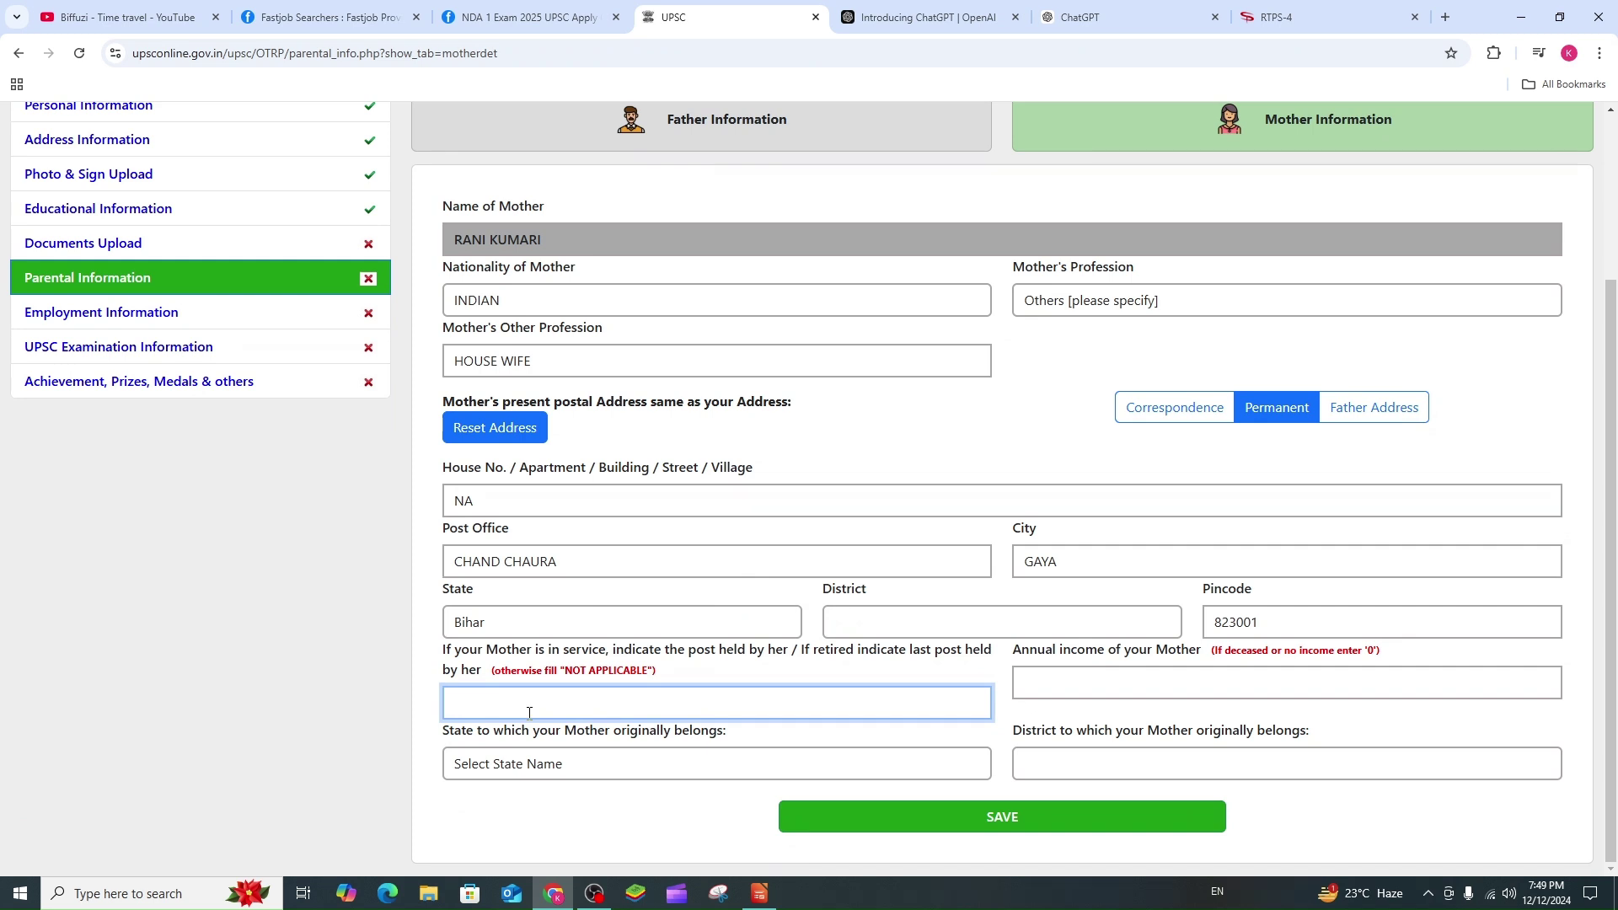
type("NOT APPLICABLE")
key("Tab")
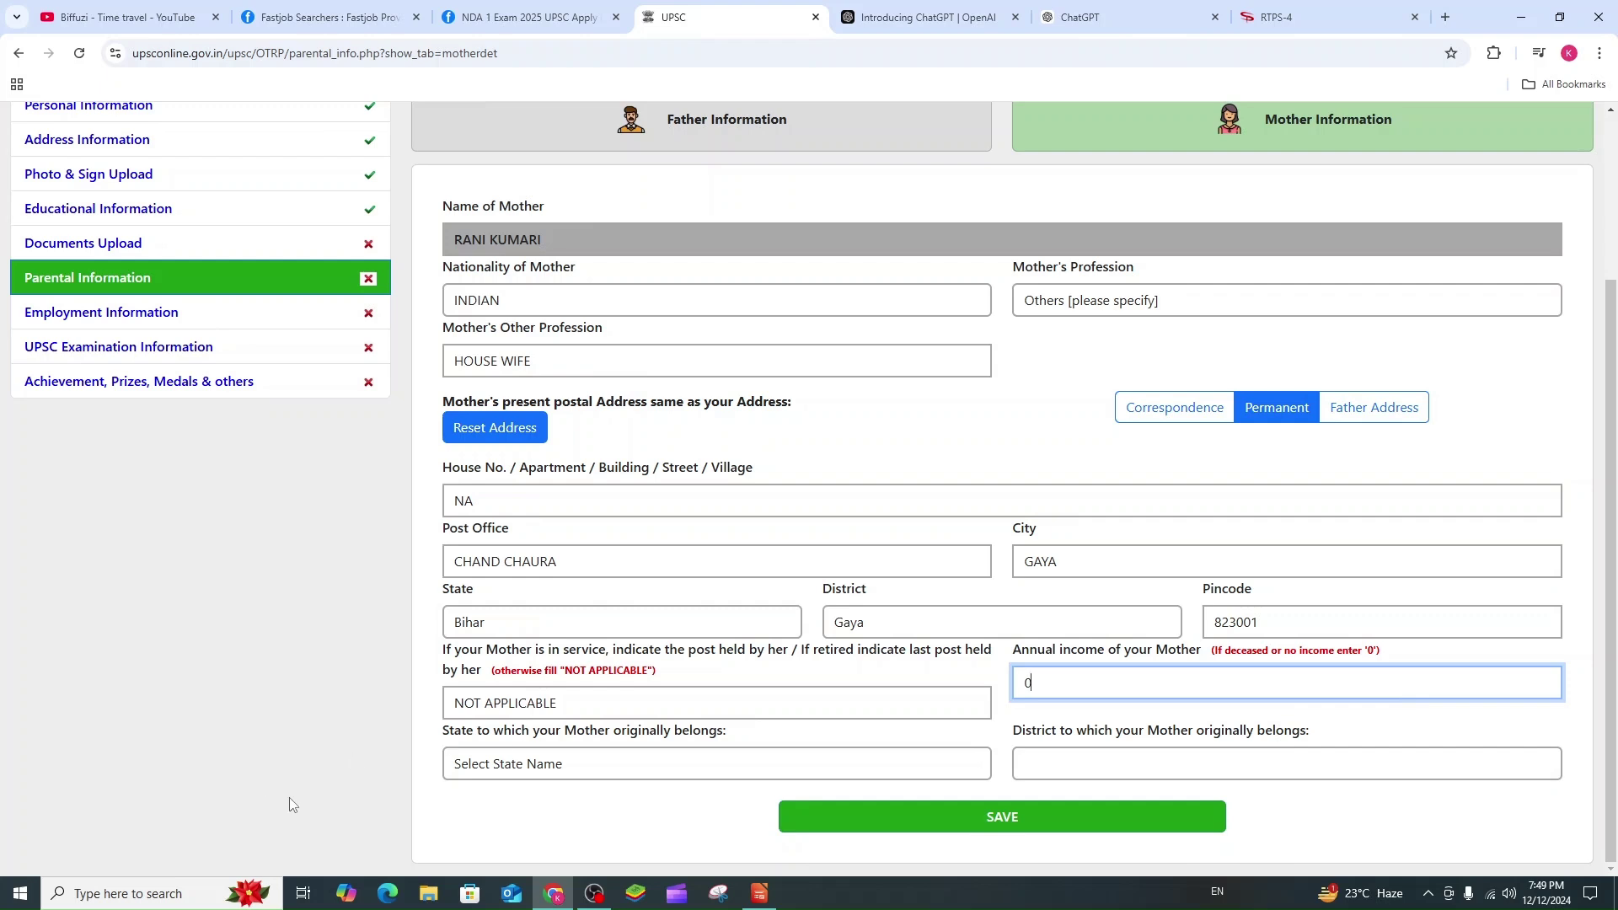
left_click(463, 768)
left_click(492, 392)
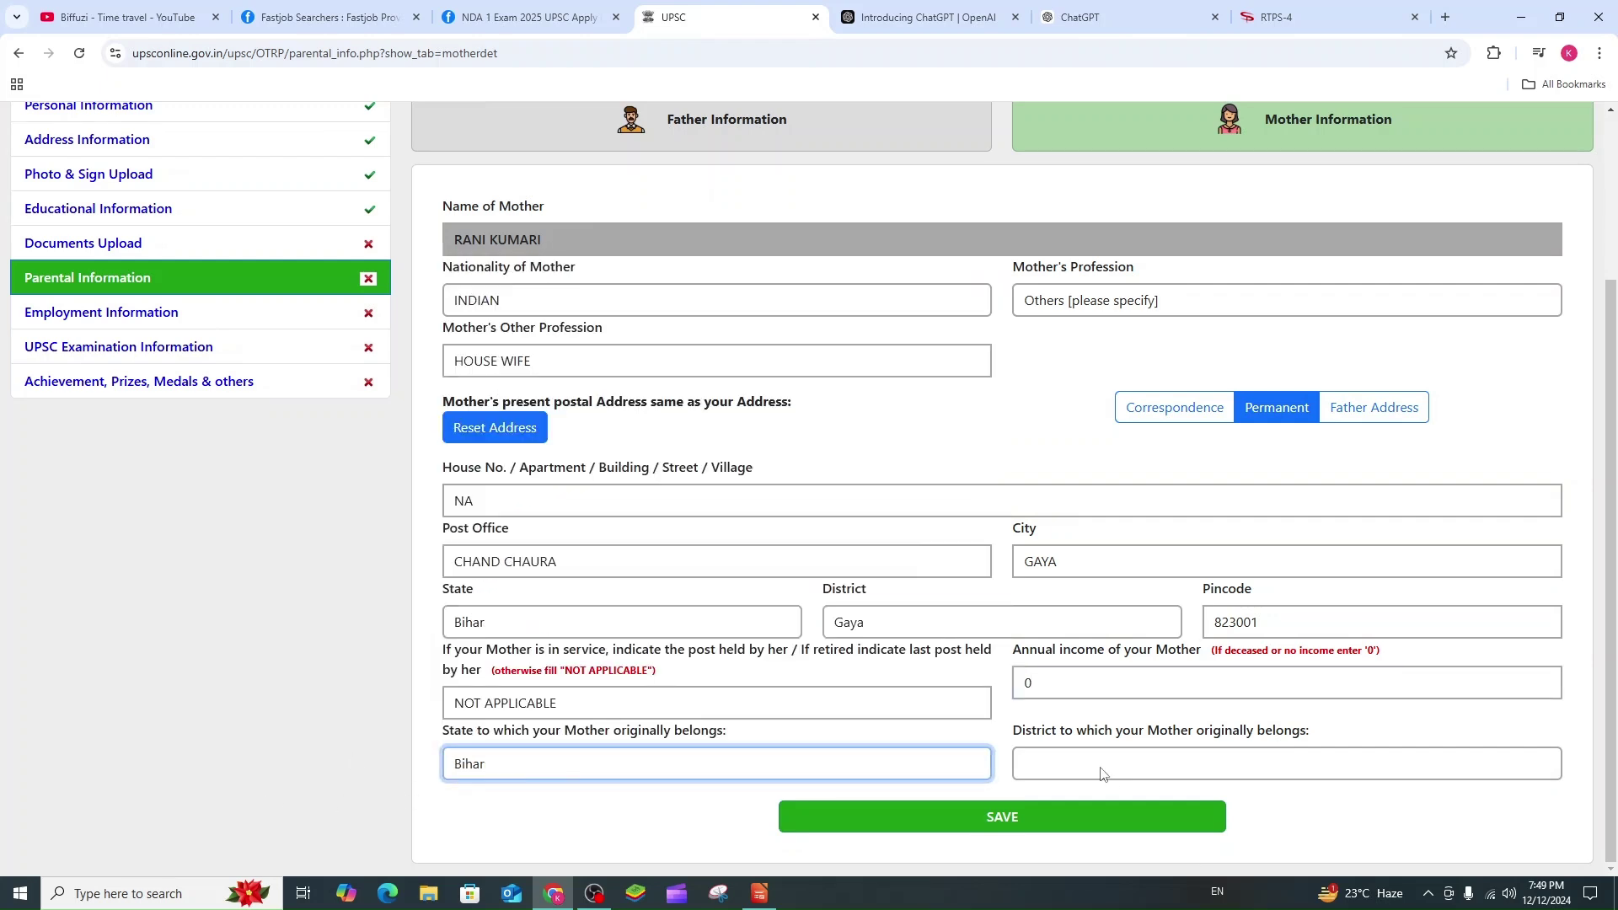
left_click(1104, 768)
left_click(1105, 544)
left_click(1007, 822)
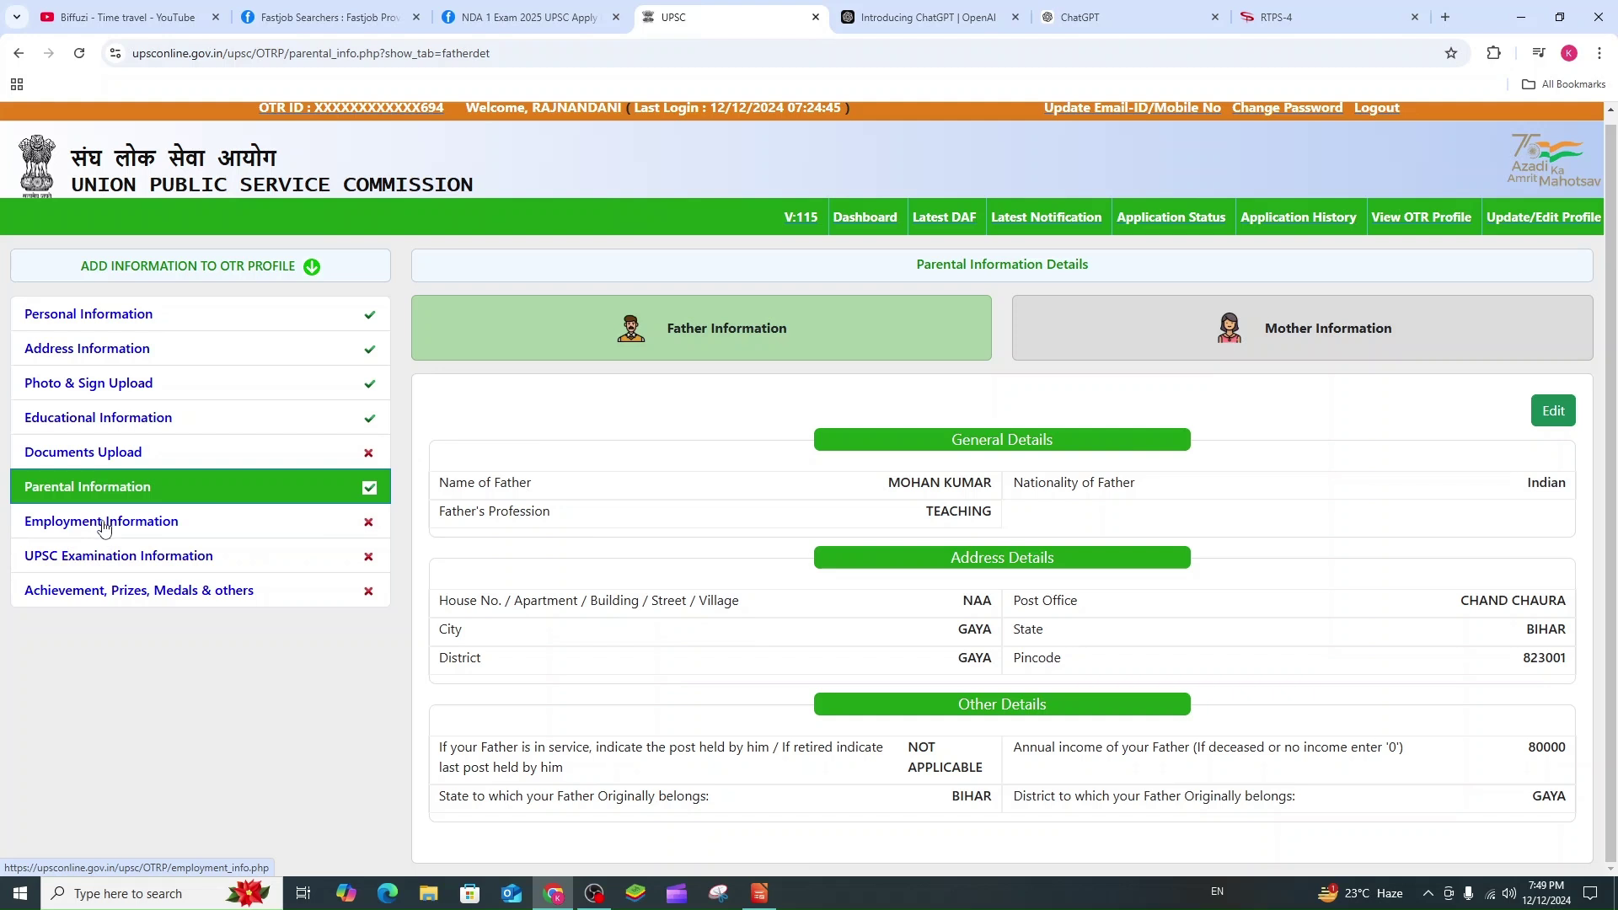
left_click(111, 529)
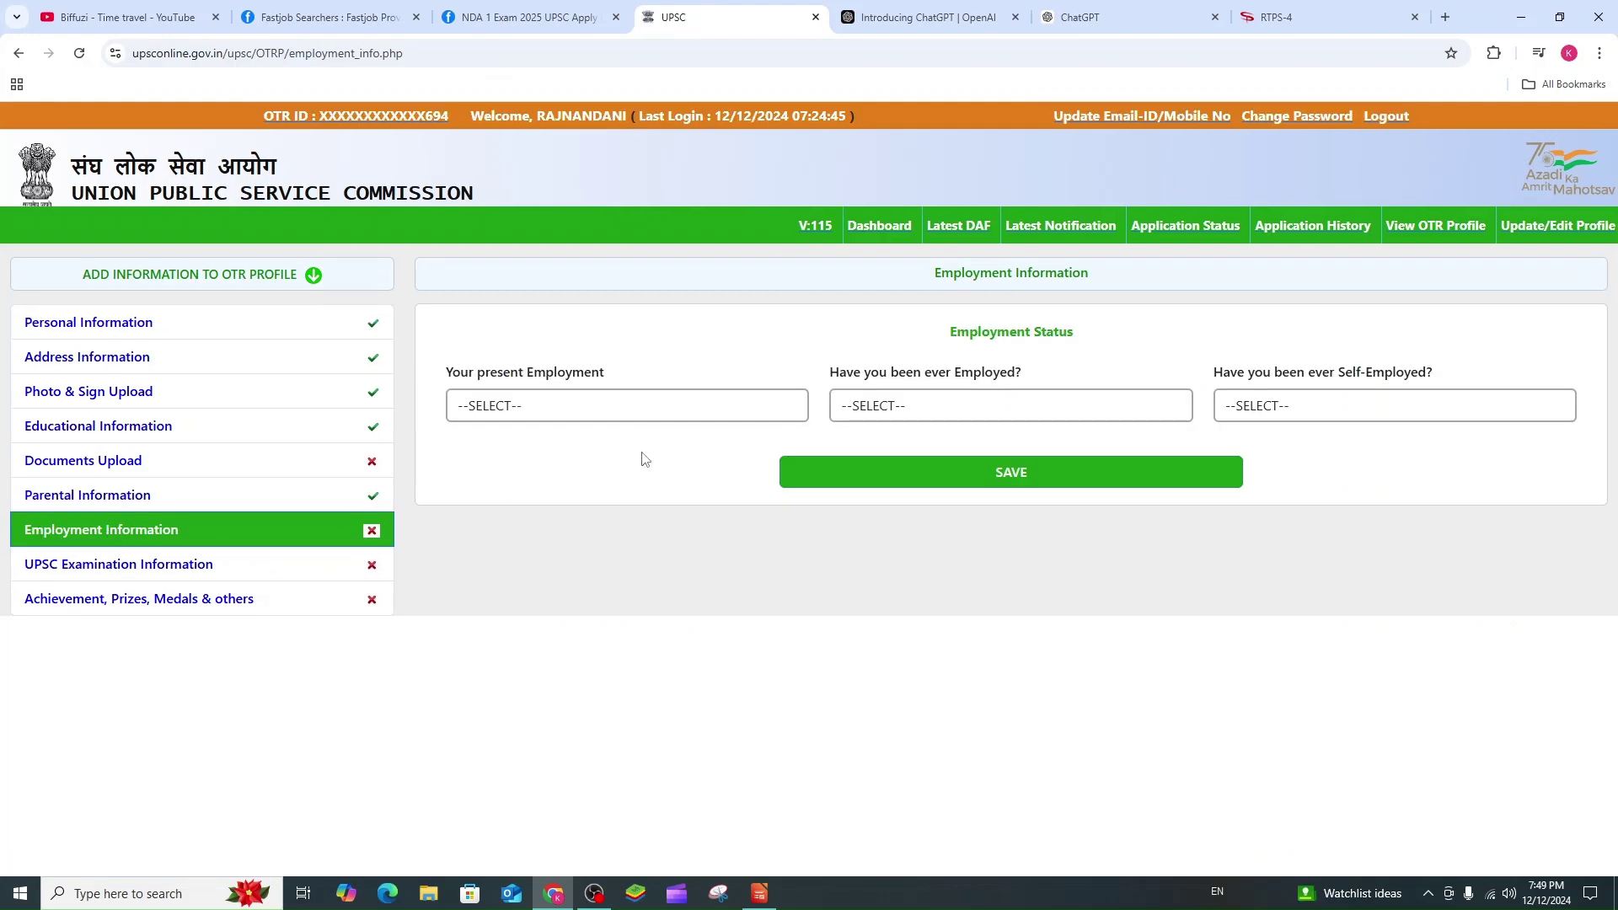
- Set present employment to Not Employed, ever employed NO, ever self-employed NO, save, and go to UPSC Examination Information
left_click(560, 406)
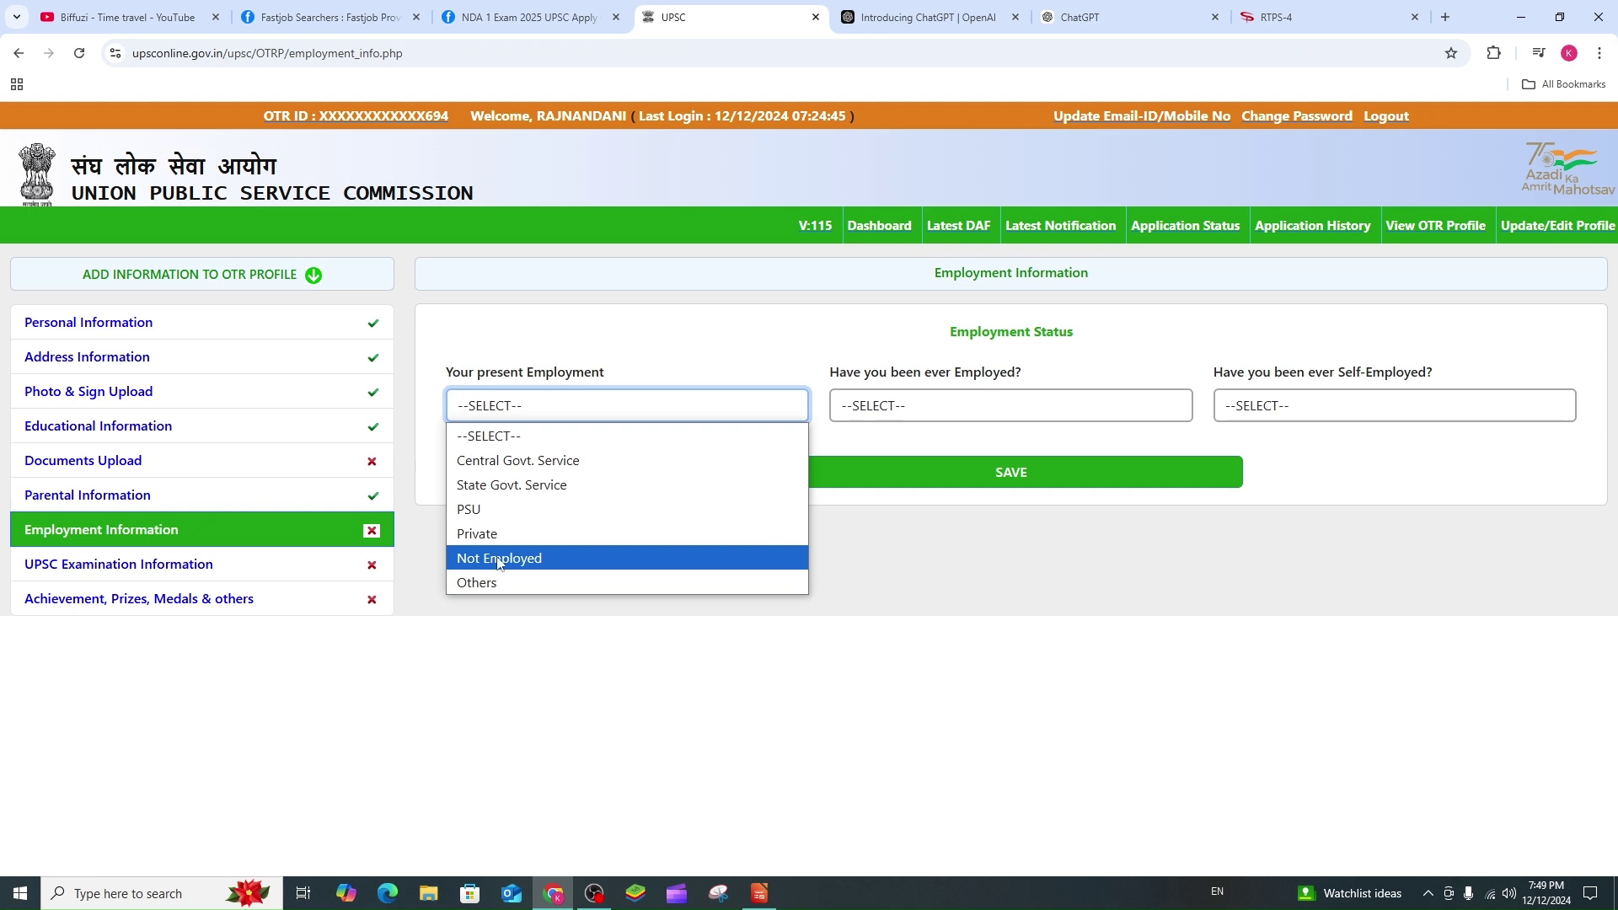
left_click(504, 560)
left_click(890, 402)
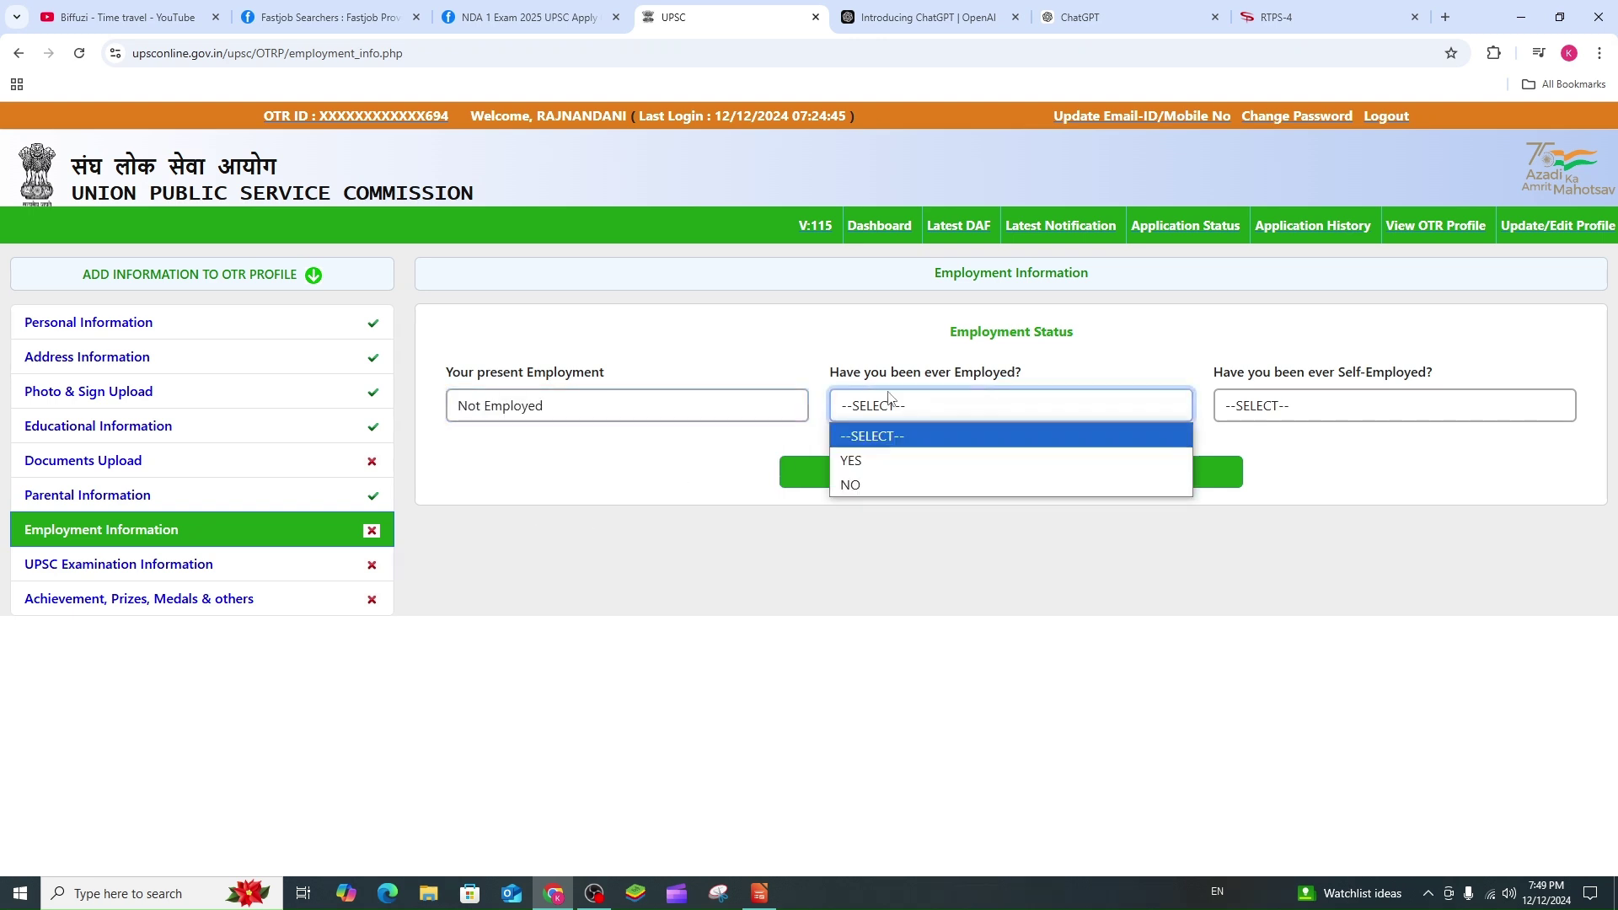
left_click(872, 484)
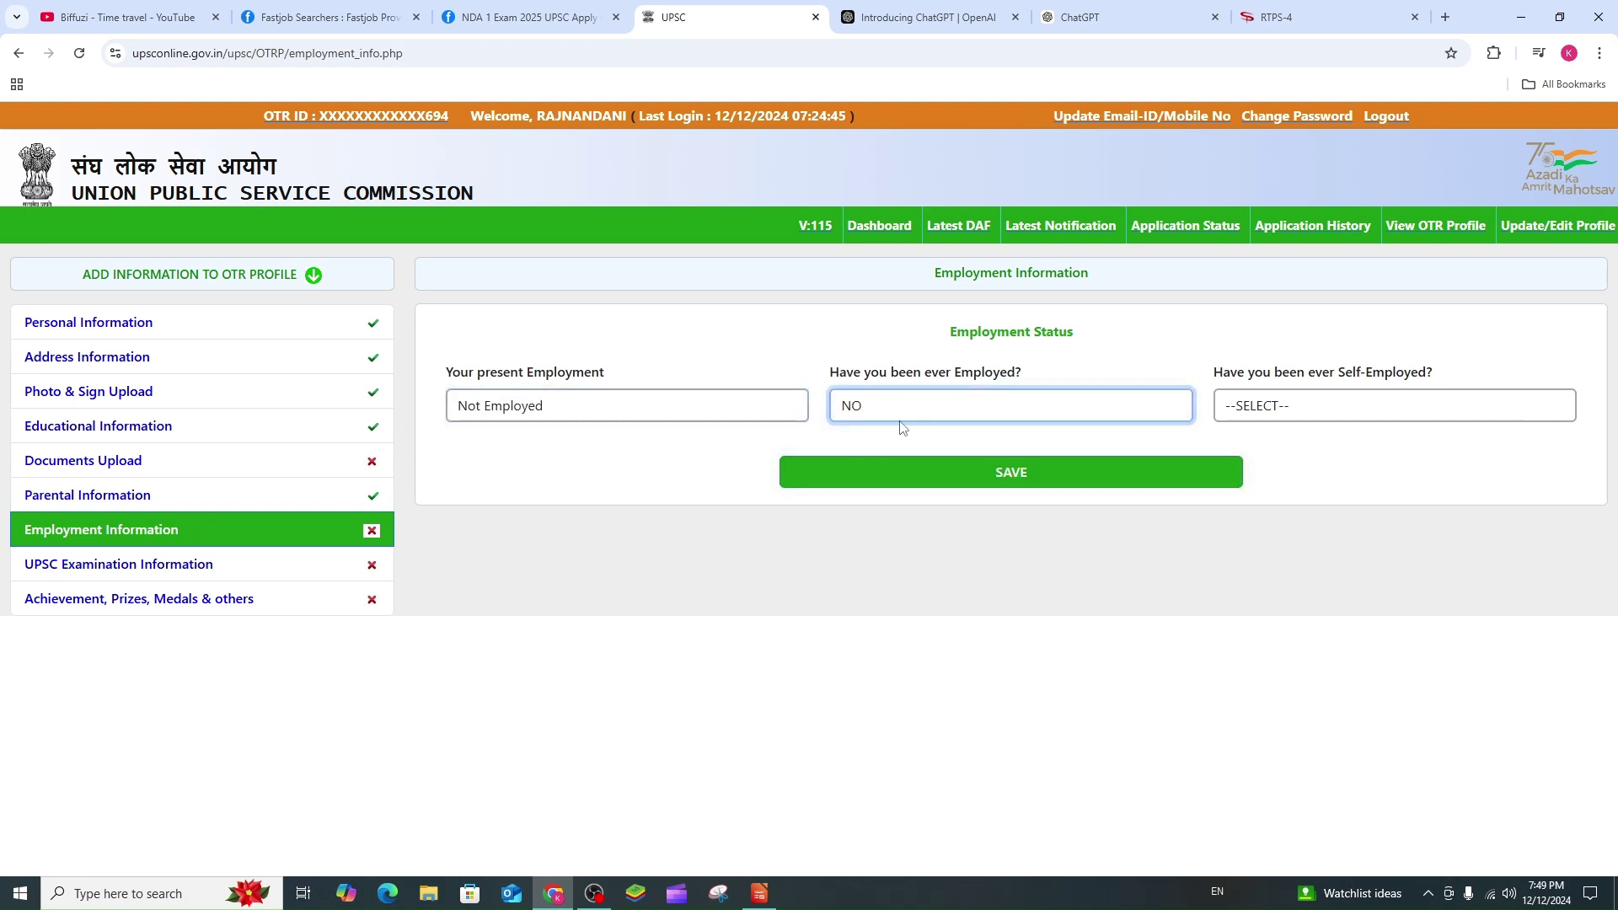
left_click(1252, 408)
left_click(1236, 486)
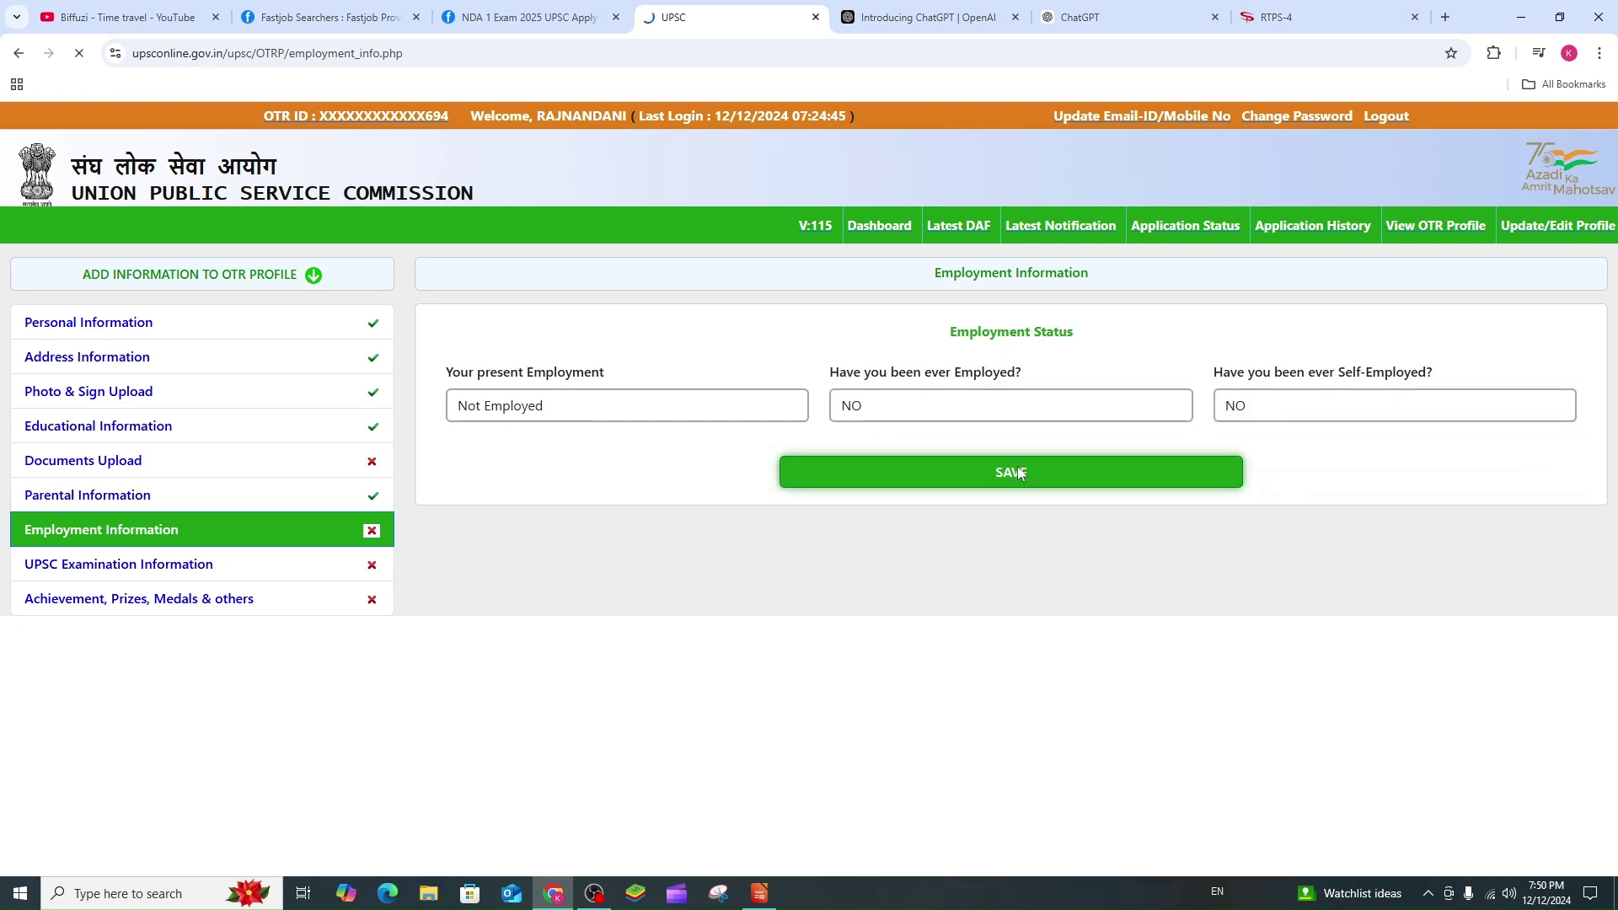
left_click(1020, 473)
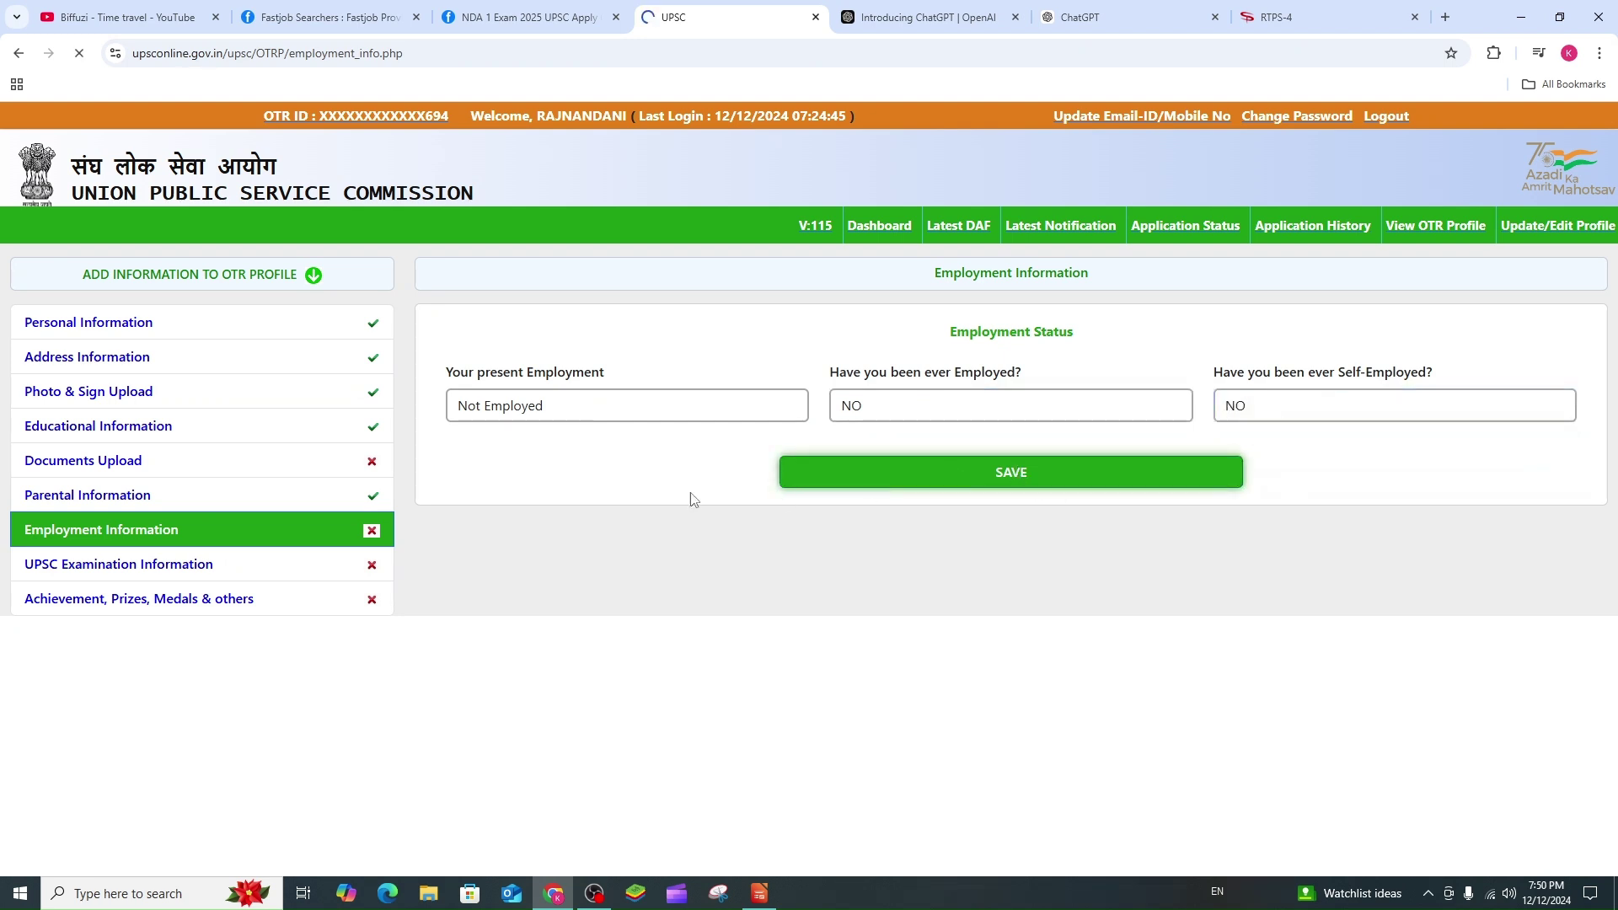
left_click(172, 574)
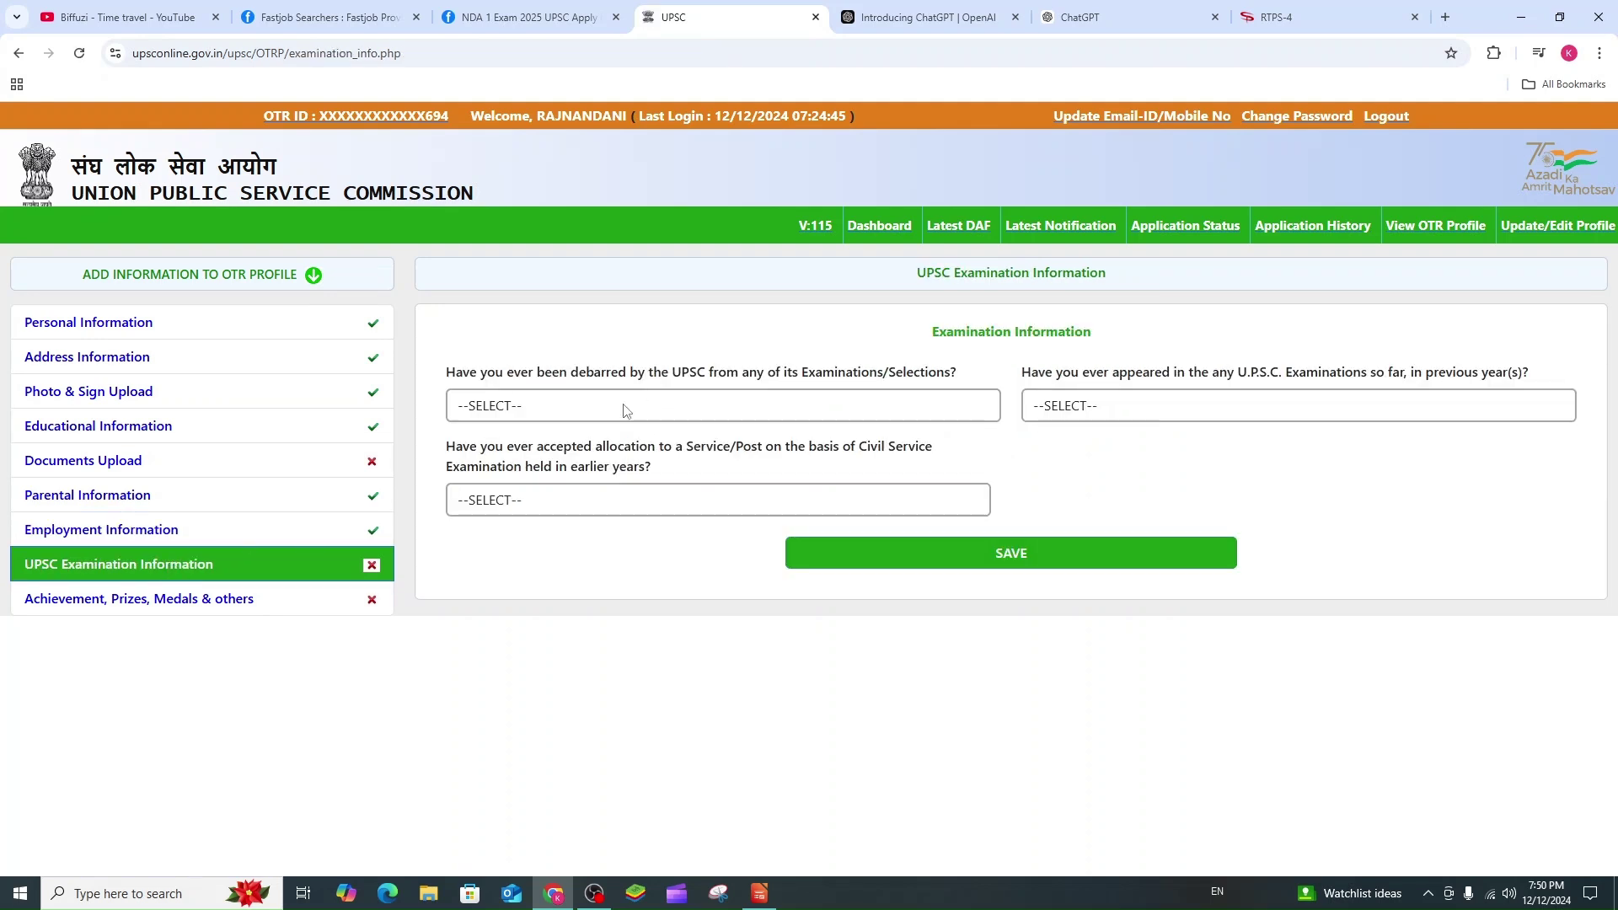
- Answer NO to debarment, previous UPSC appearance and service allocation, save, then go to Achievement, Prizes, Medals & others
left_click(621, 411)
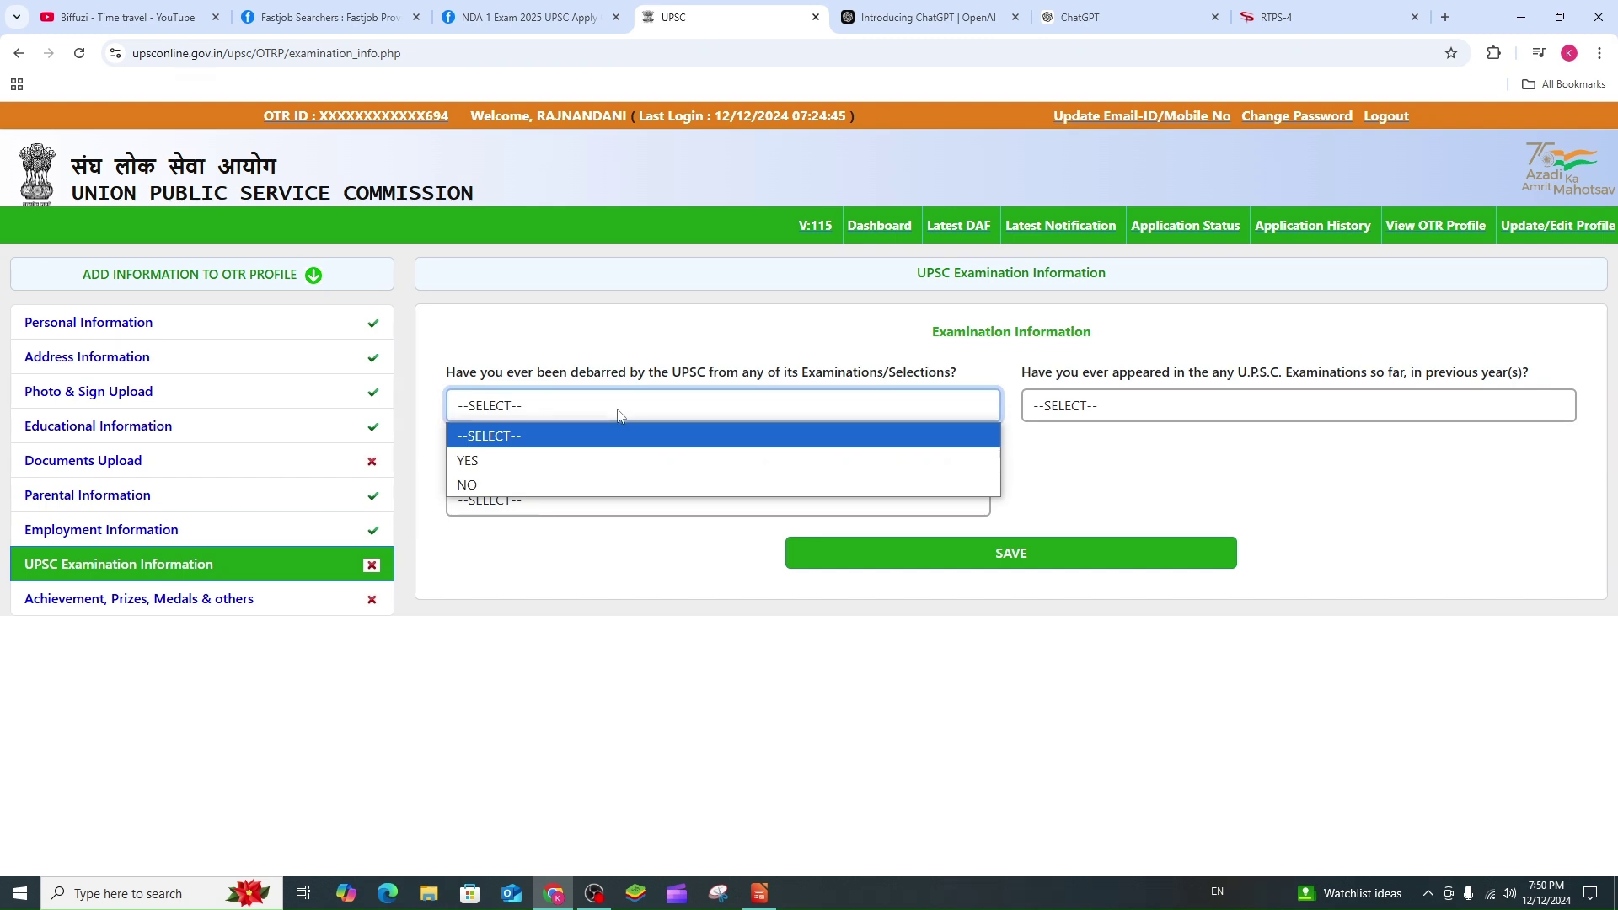
left_click(549, 483)
left_click(1070, 414)
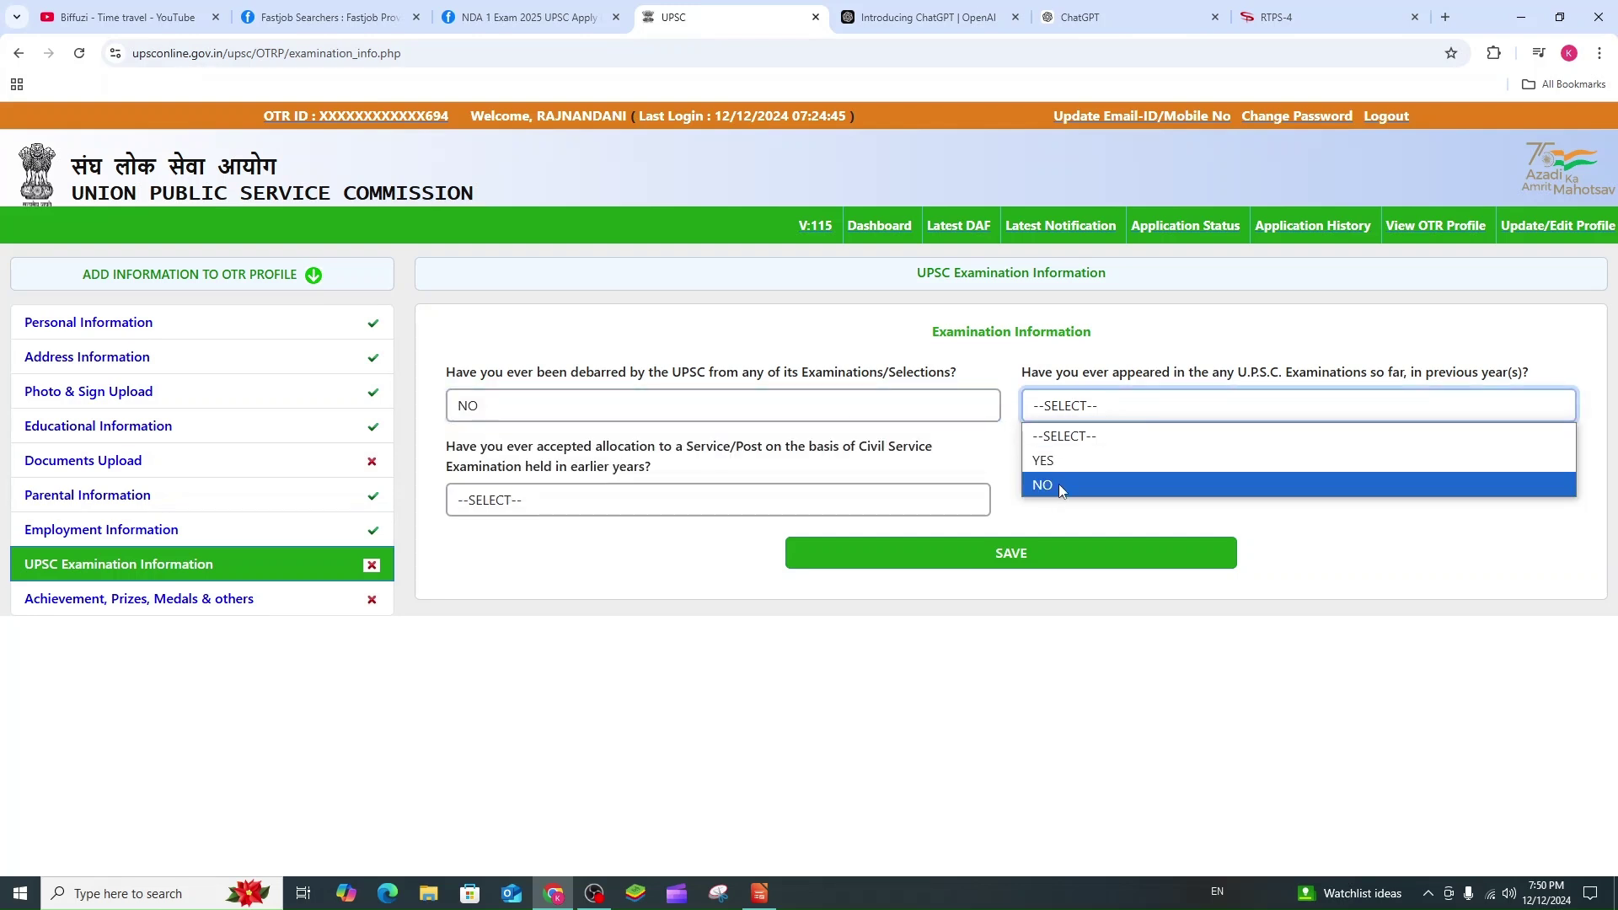
left_click(1058, 483)
left_click(666, 500)
left_click(616, 580)
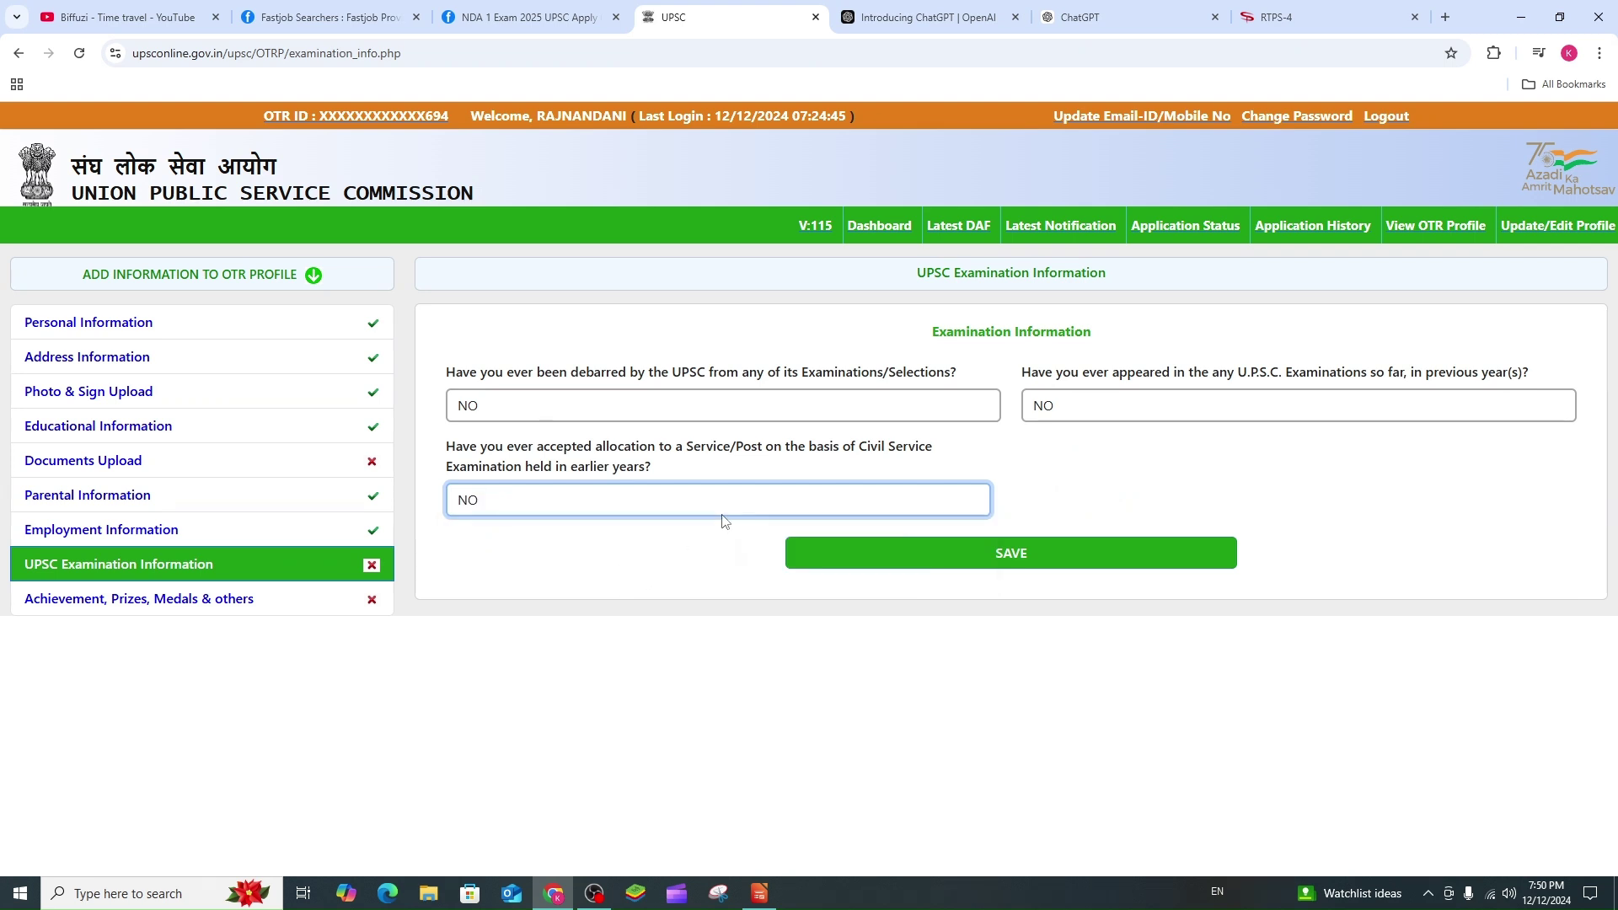
left_click(966, 554)
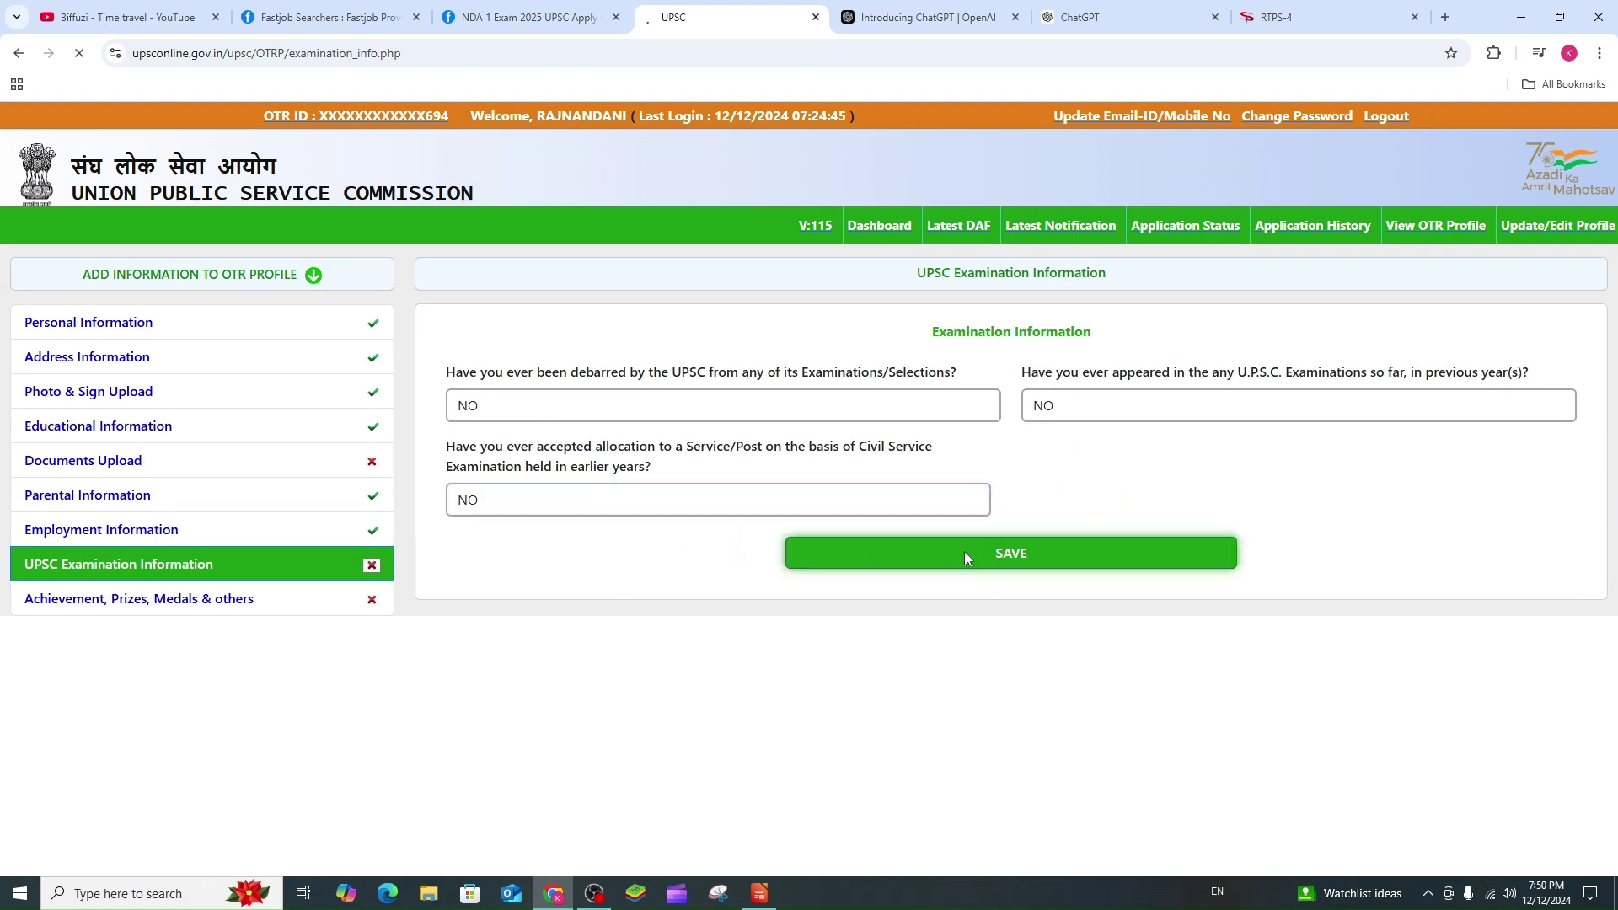
left_click(159, 605)
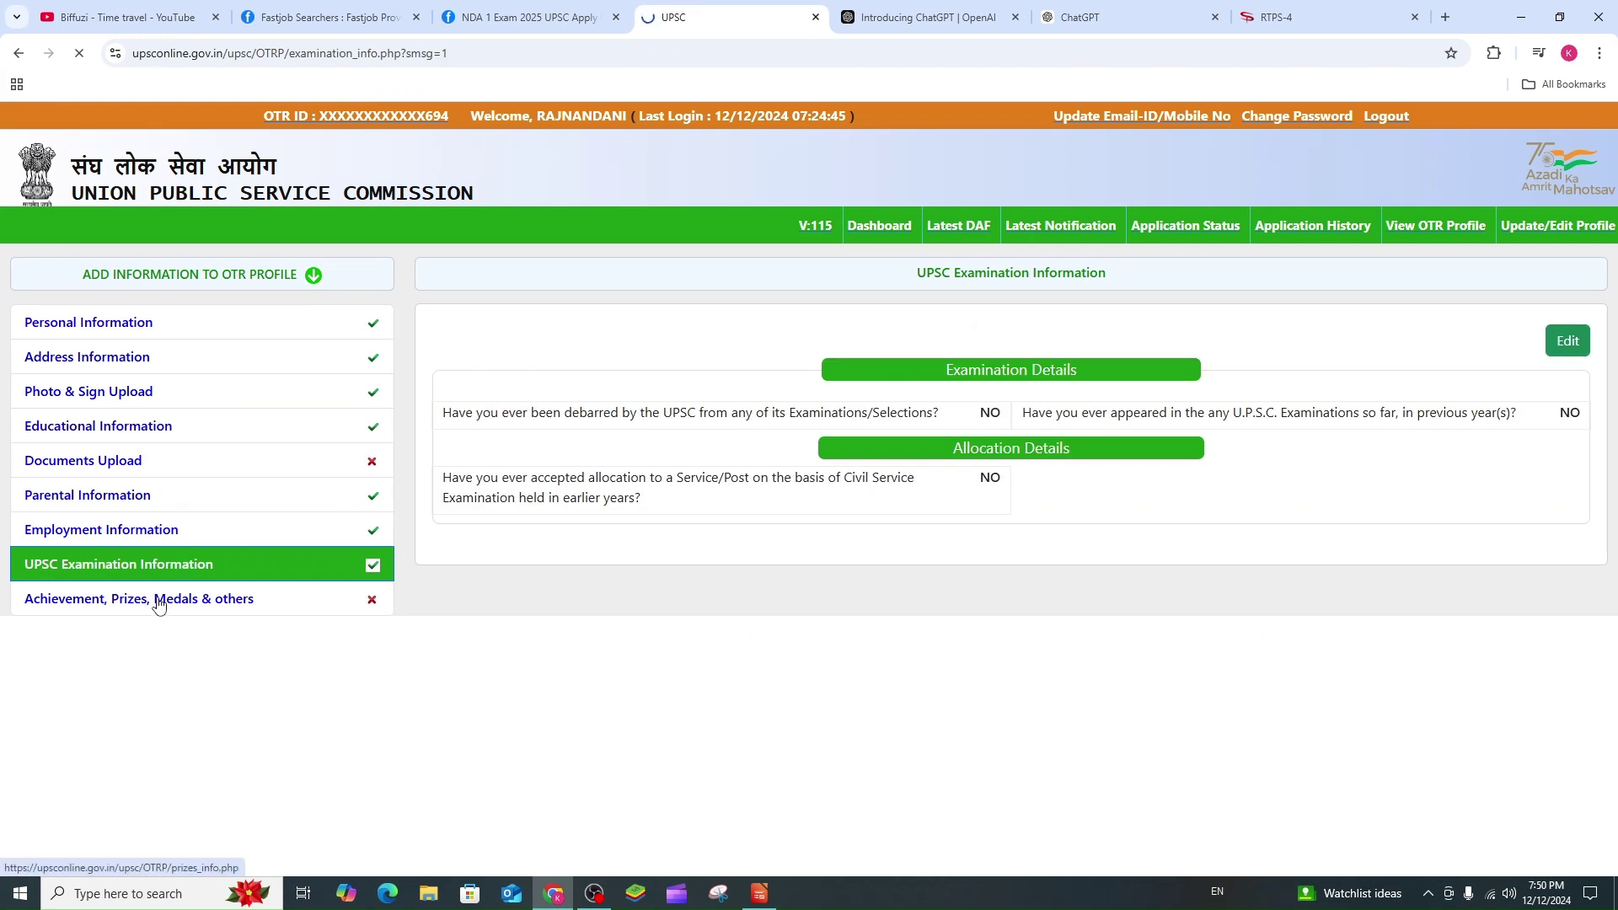
- Start on the Sports/N.C.C. field, then open the YES/NO choices for the family assets question
scroll(471, 530, "down", 3)
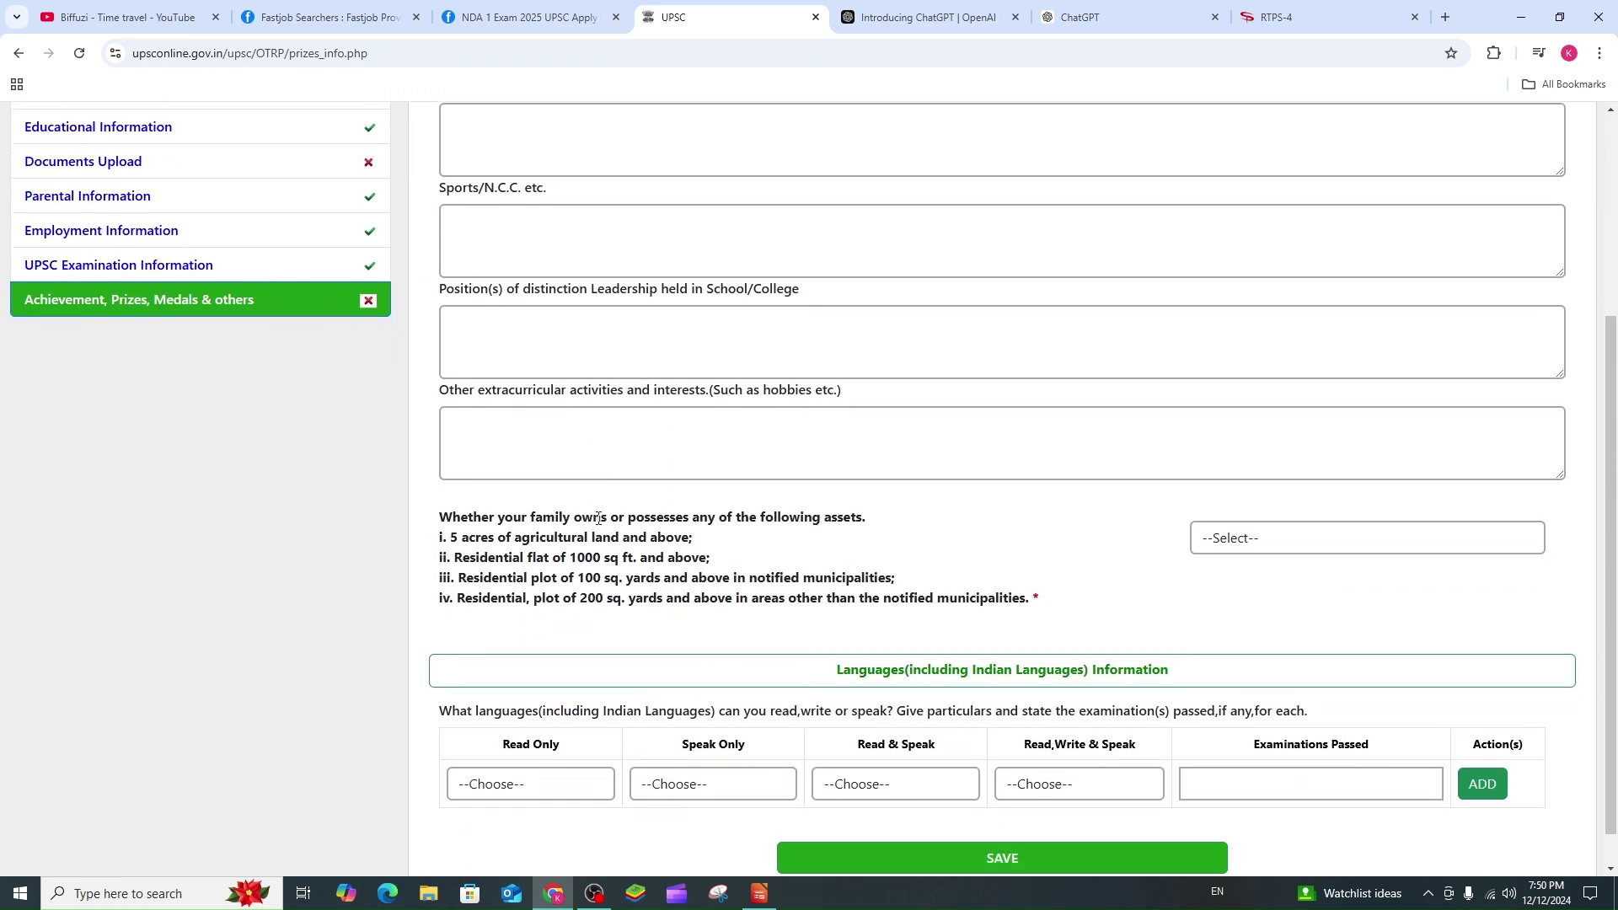
scroll(598, 518, "up", 3)
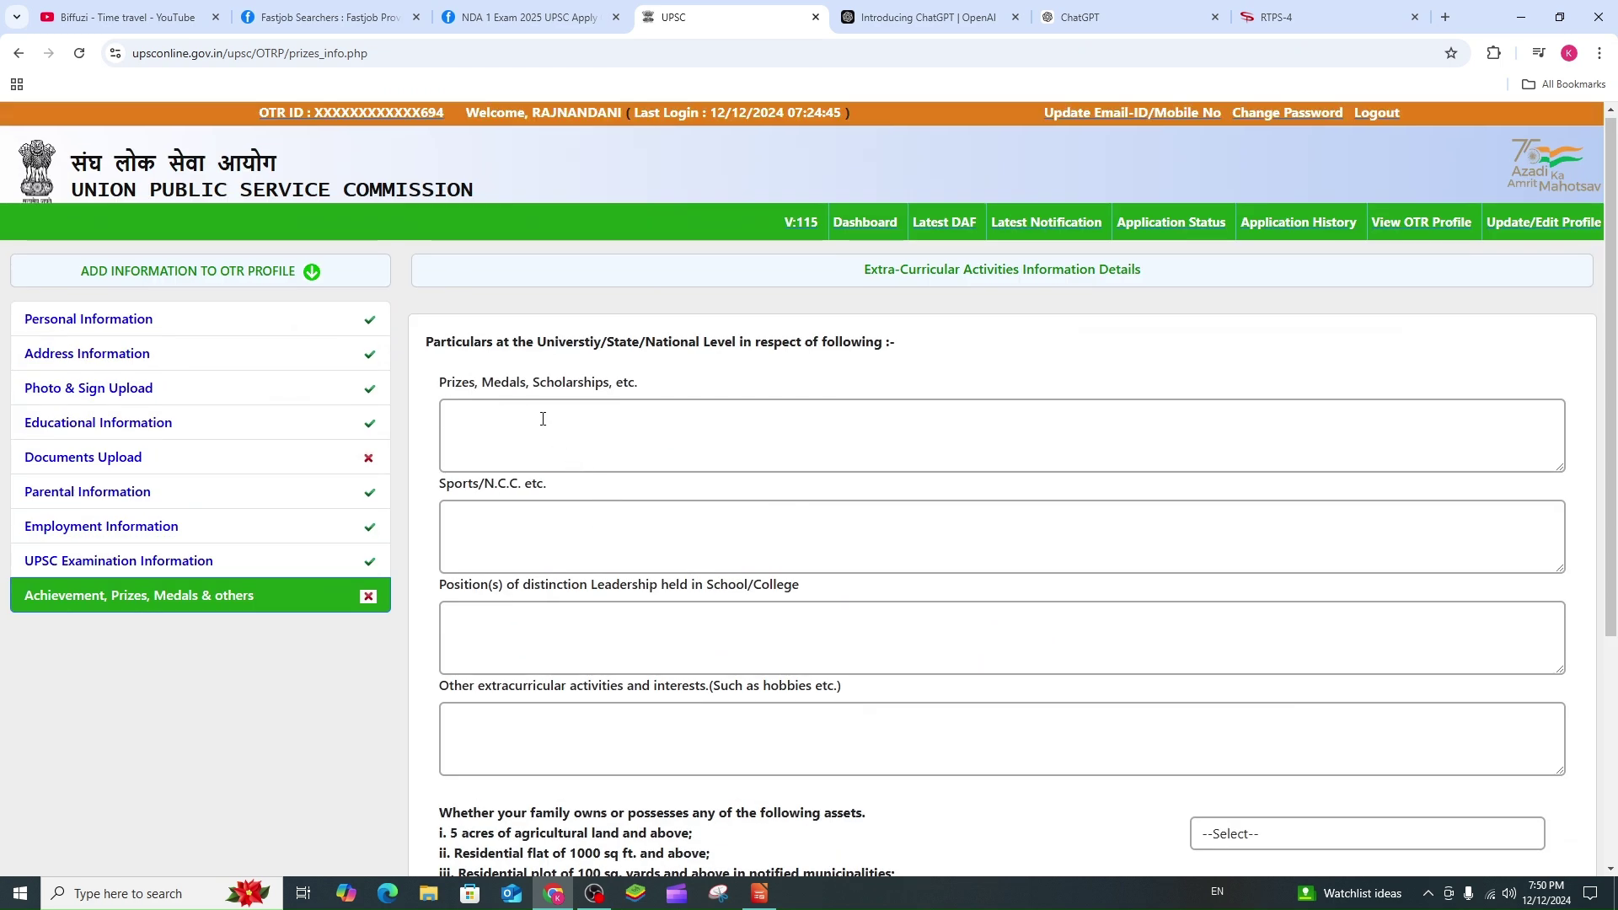
left_click(535, 536)
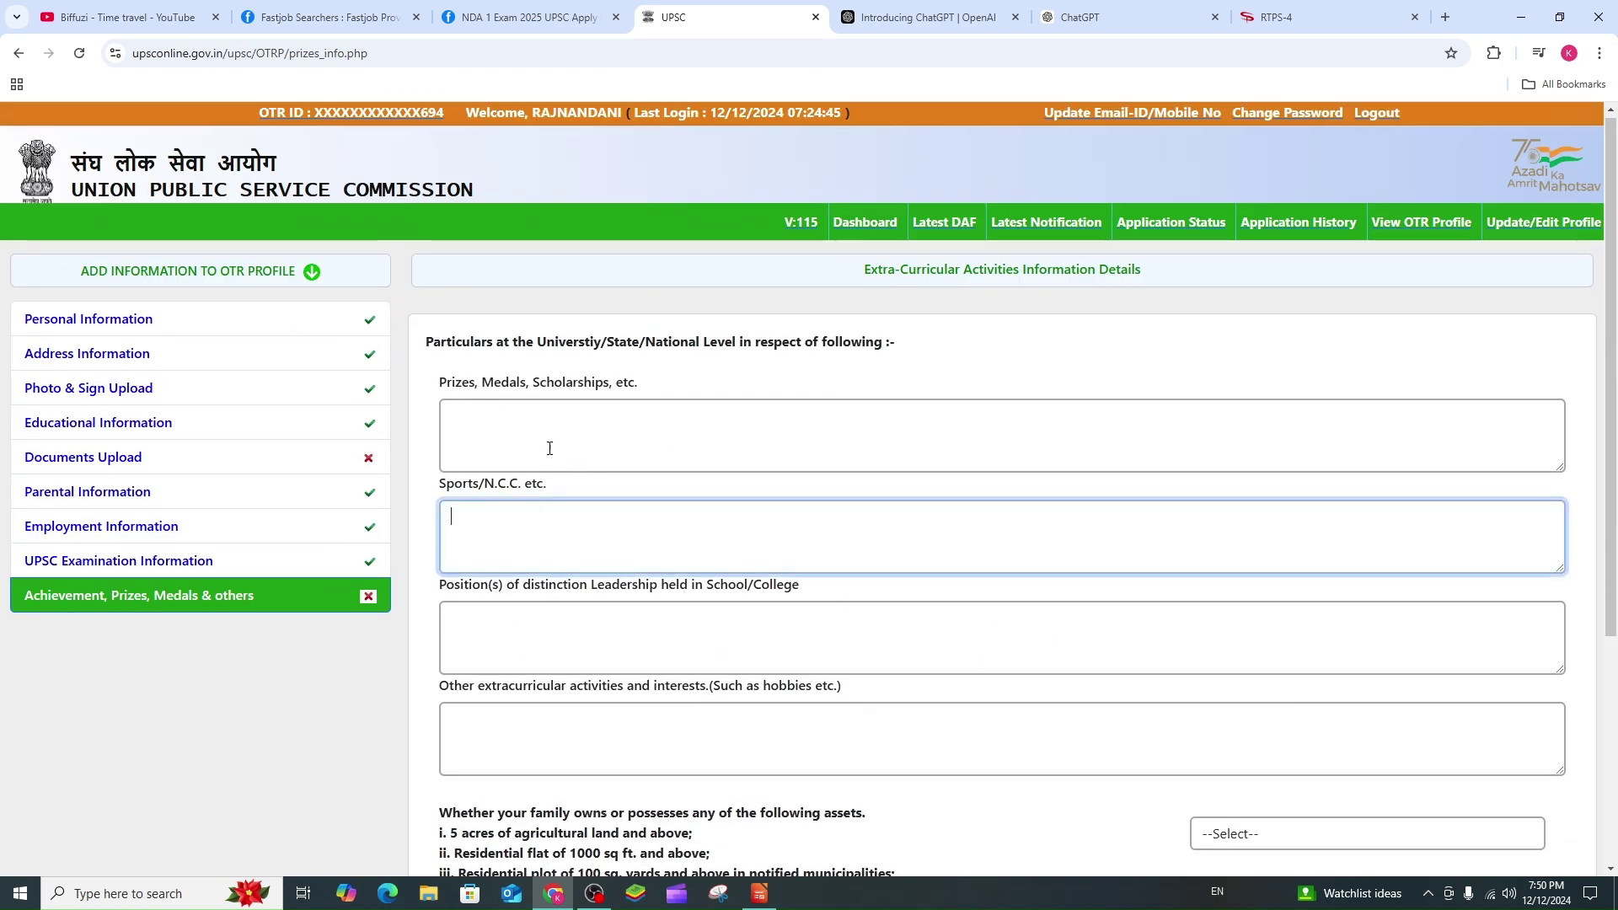
scroll(539, 540, "down", 4)
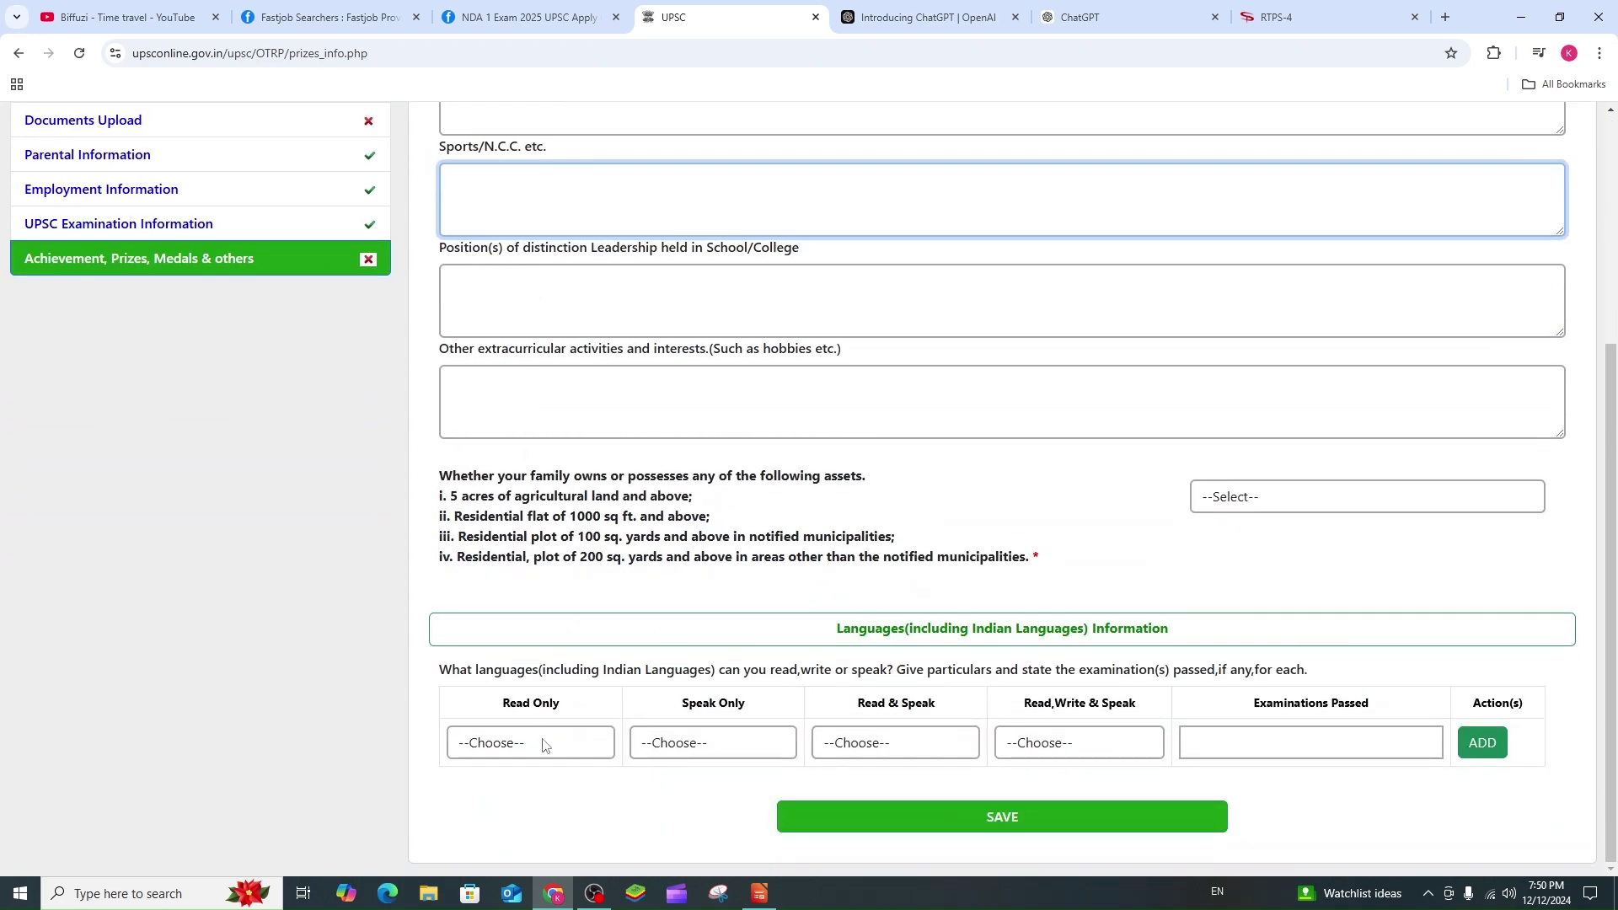
left_click(1240, 511)
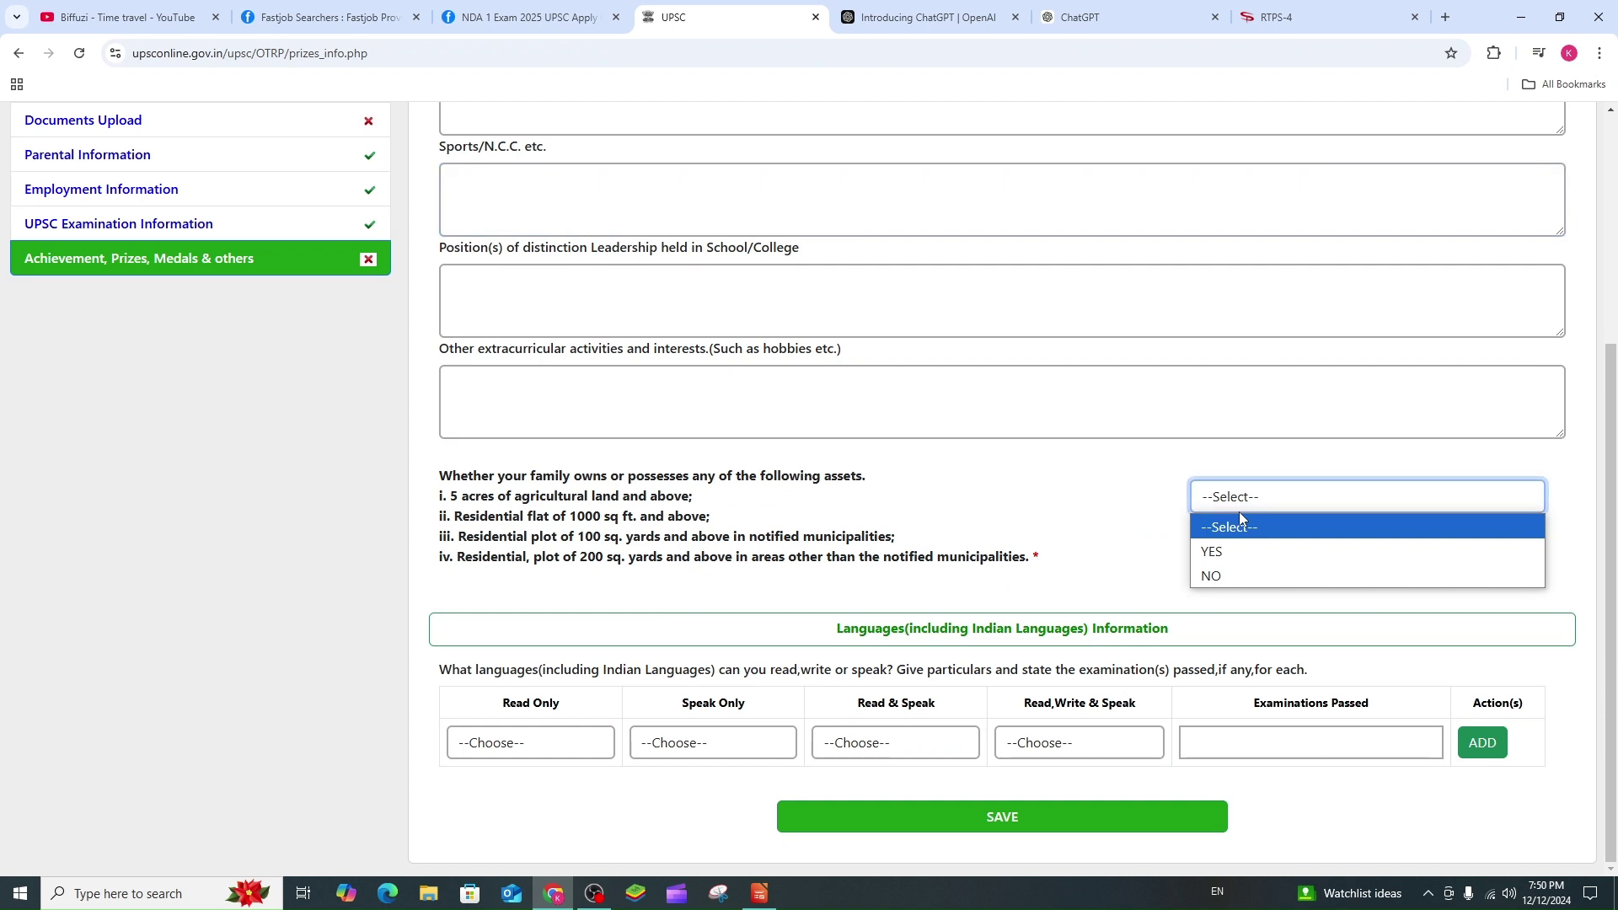
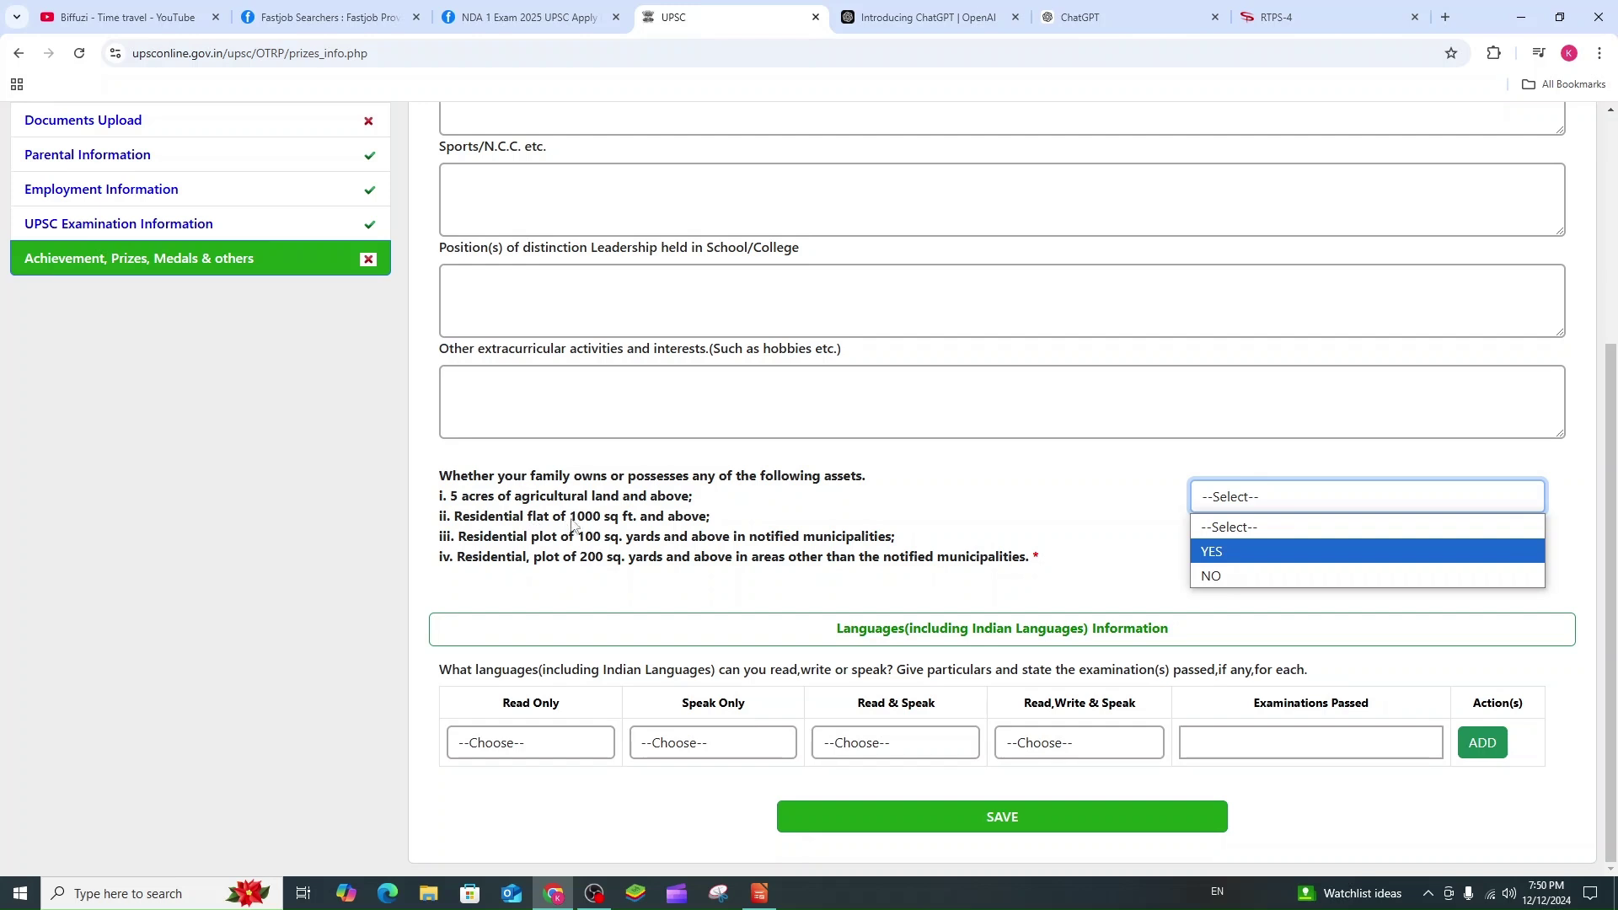
- Answer NO to the family assets question
left_click(1252, 580)
left_click(1260, 508)
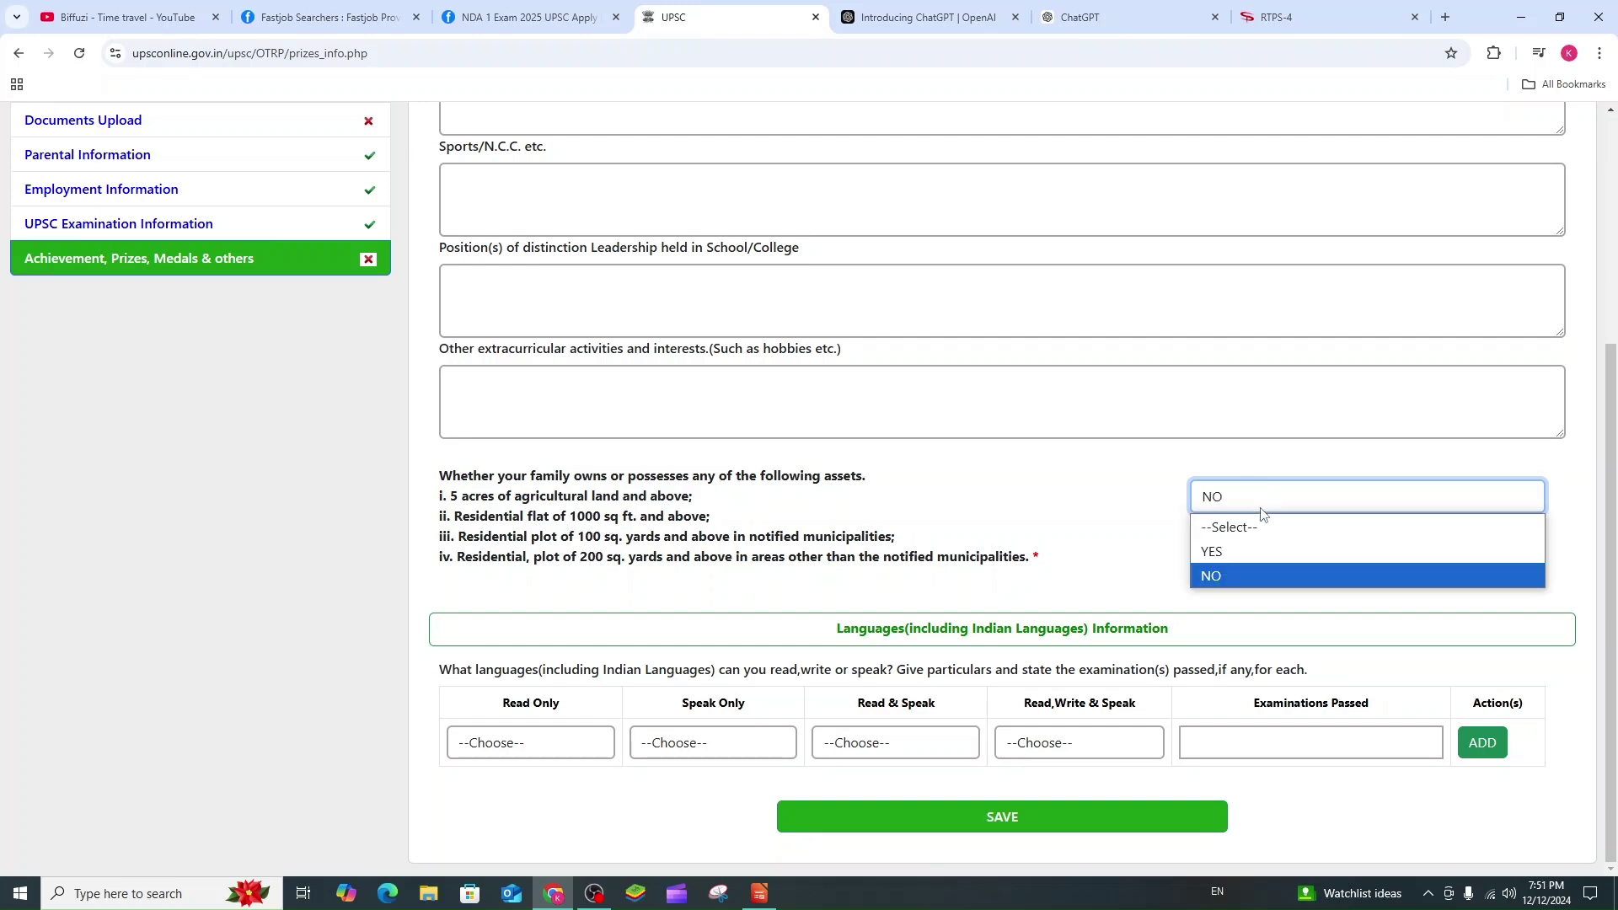
left_click(1238, 581)
- Choose Hindi as the Read Only and Speak Only language
left_click(519, 744)
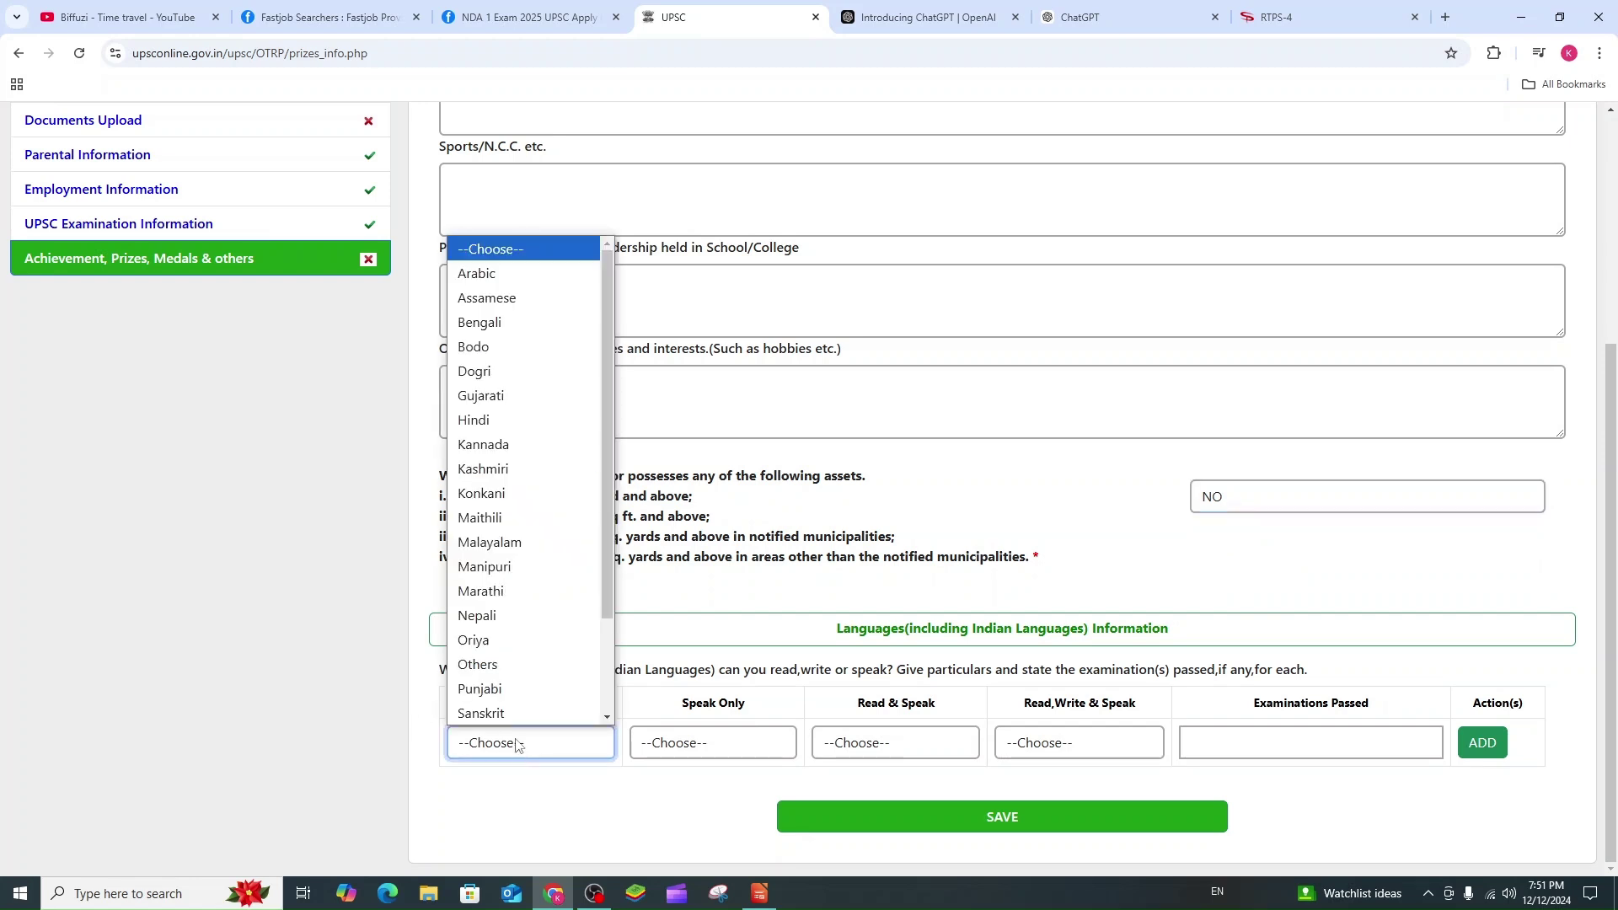
left_click(502, 746)
left_click(501, 748)
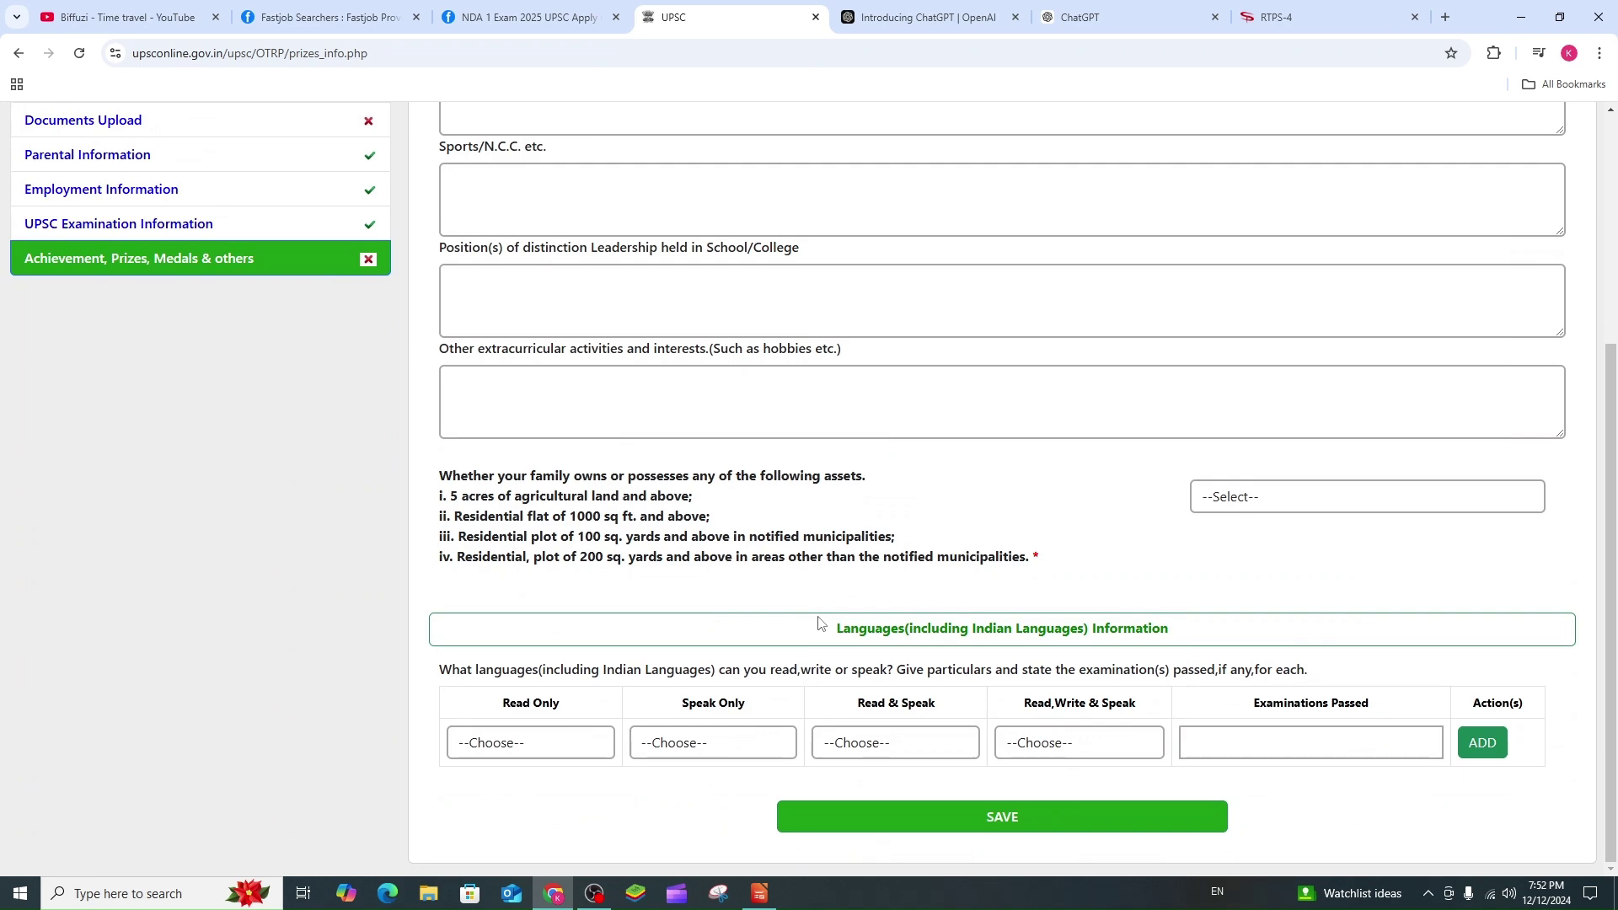
scroll(502, 750, "up", 3)
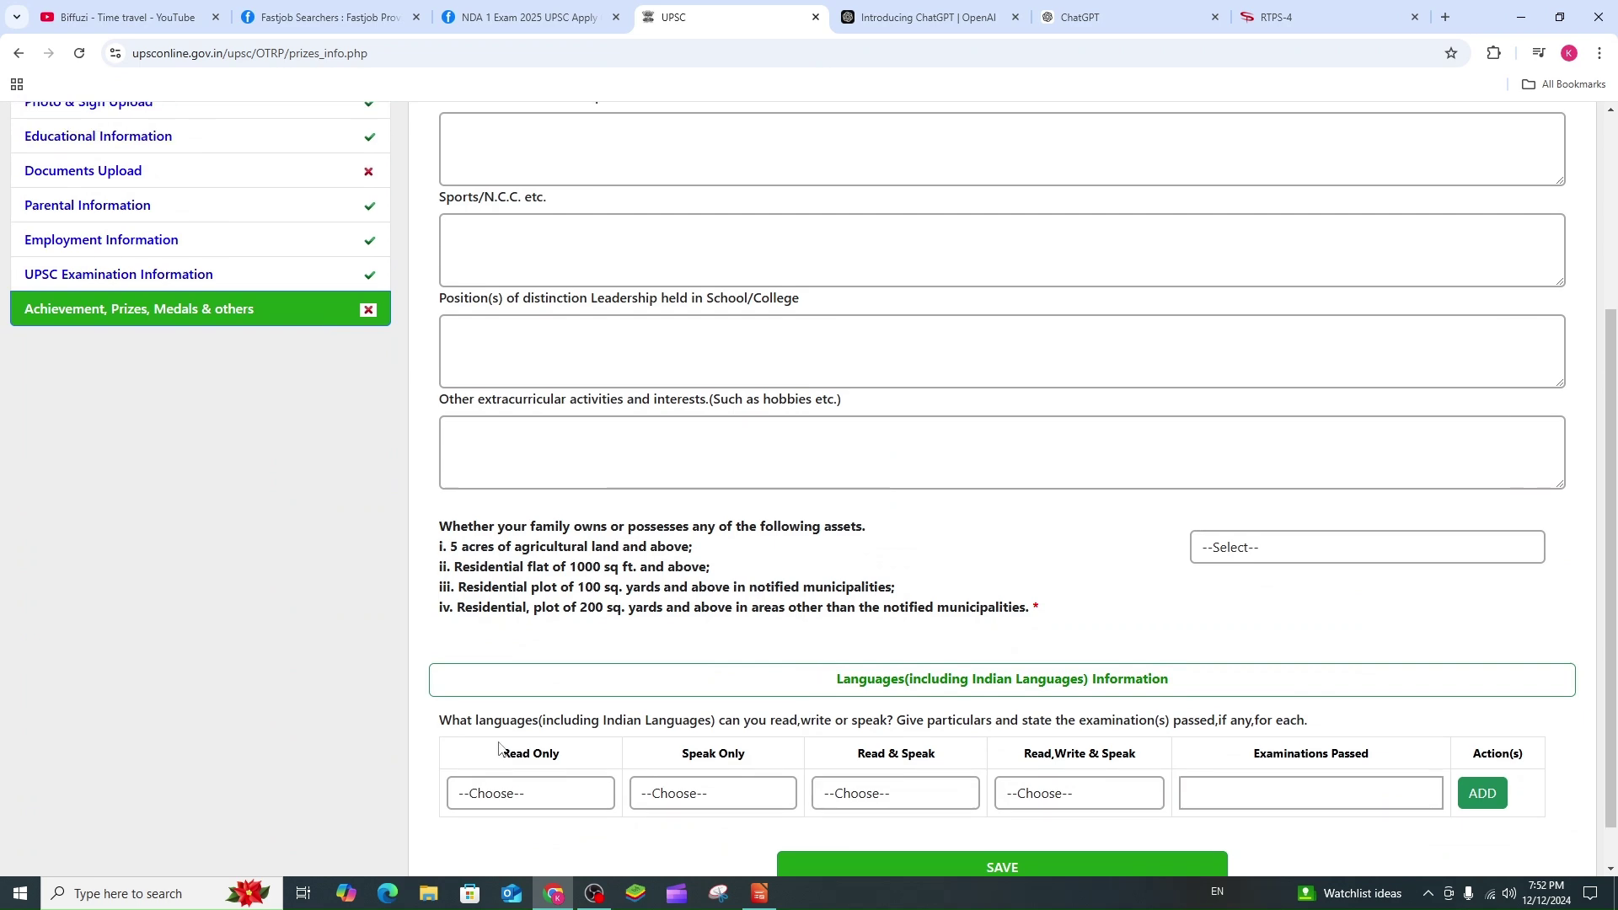
scroll(502, 750, "down", 3)
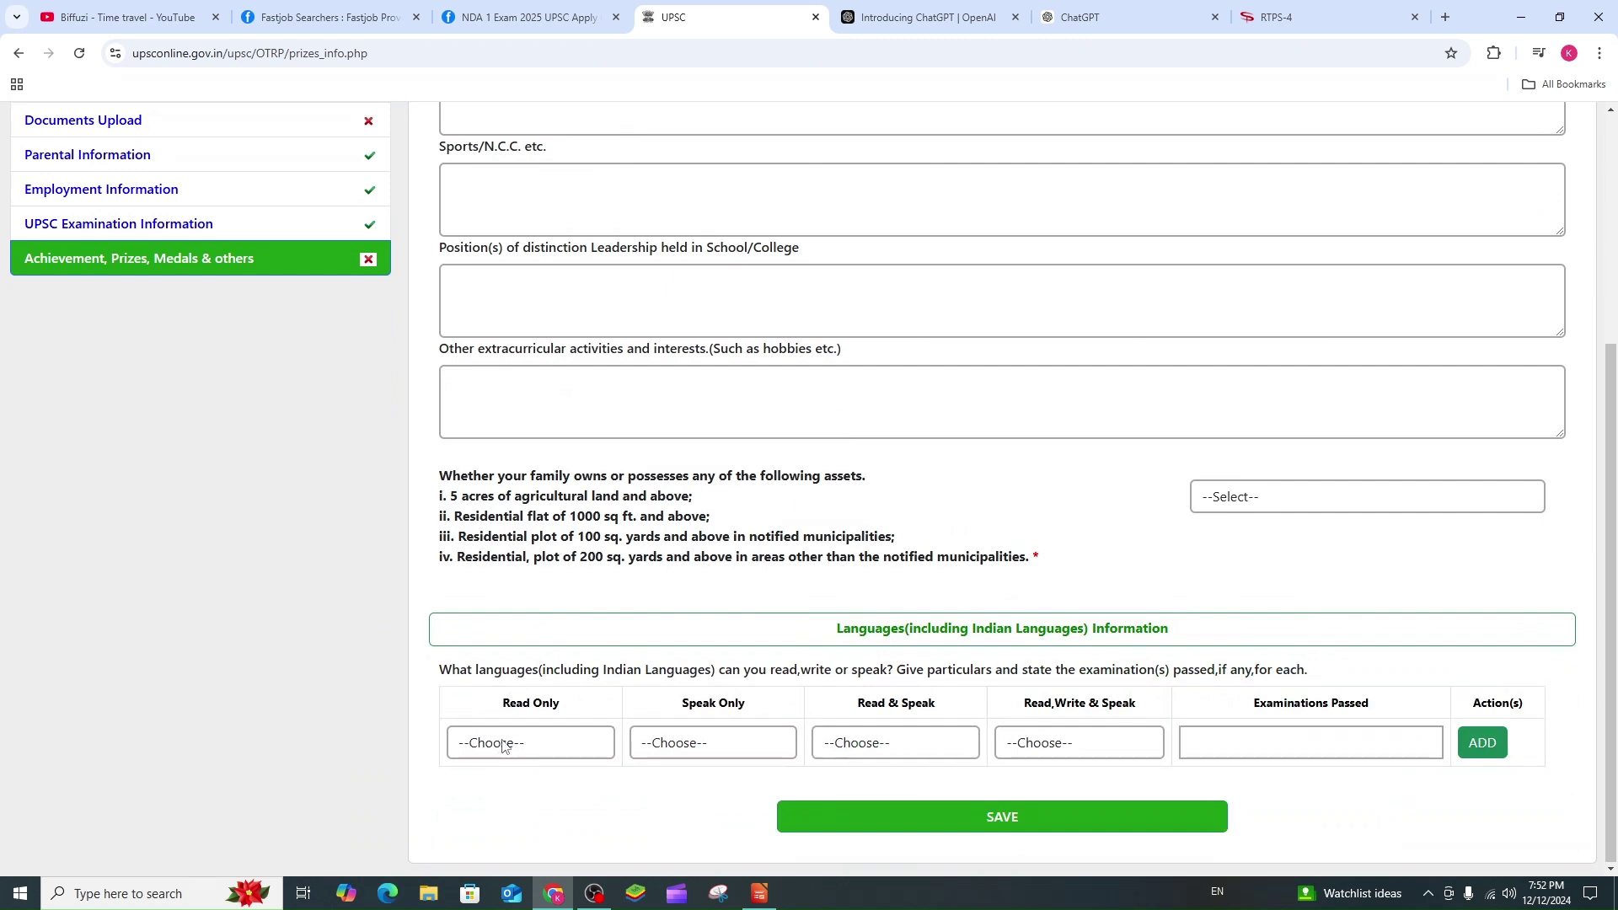
left_click(502, 746)
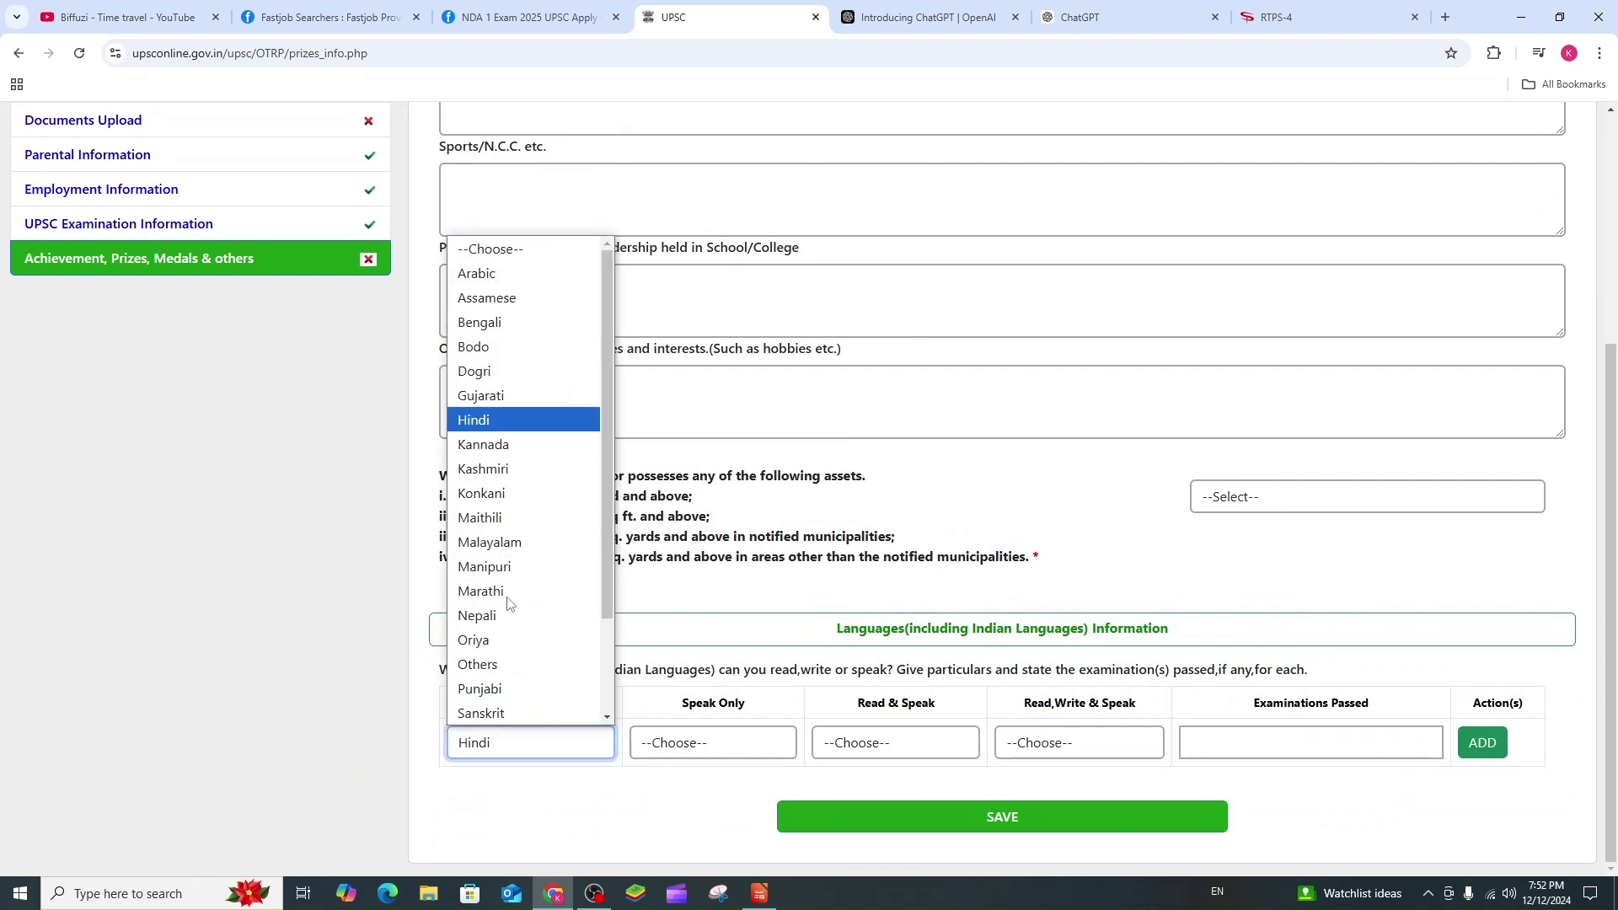
left_click(476, 419)
left_click(686, 756)
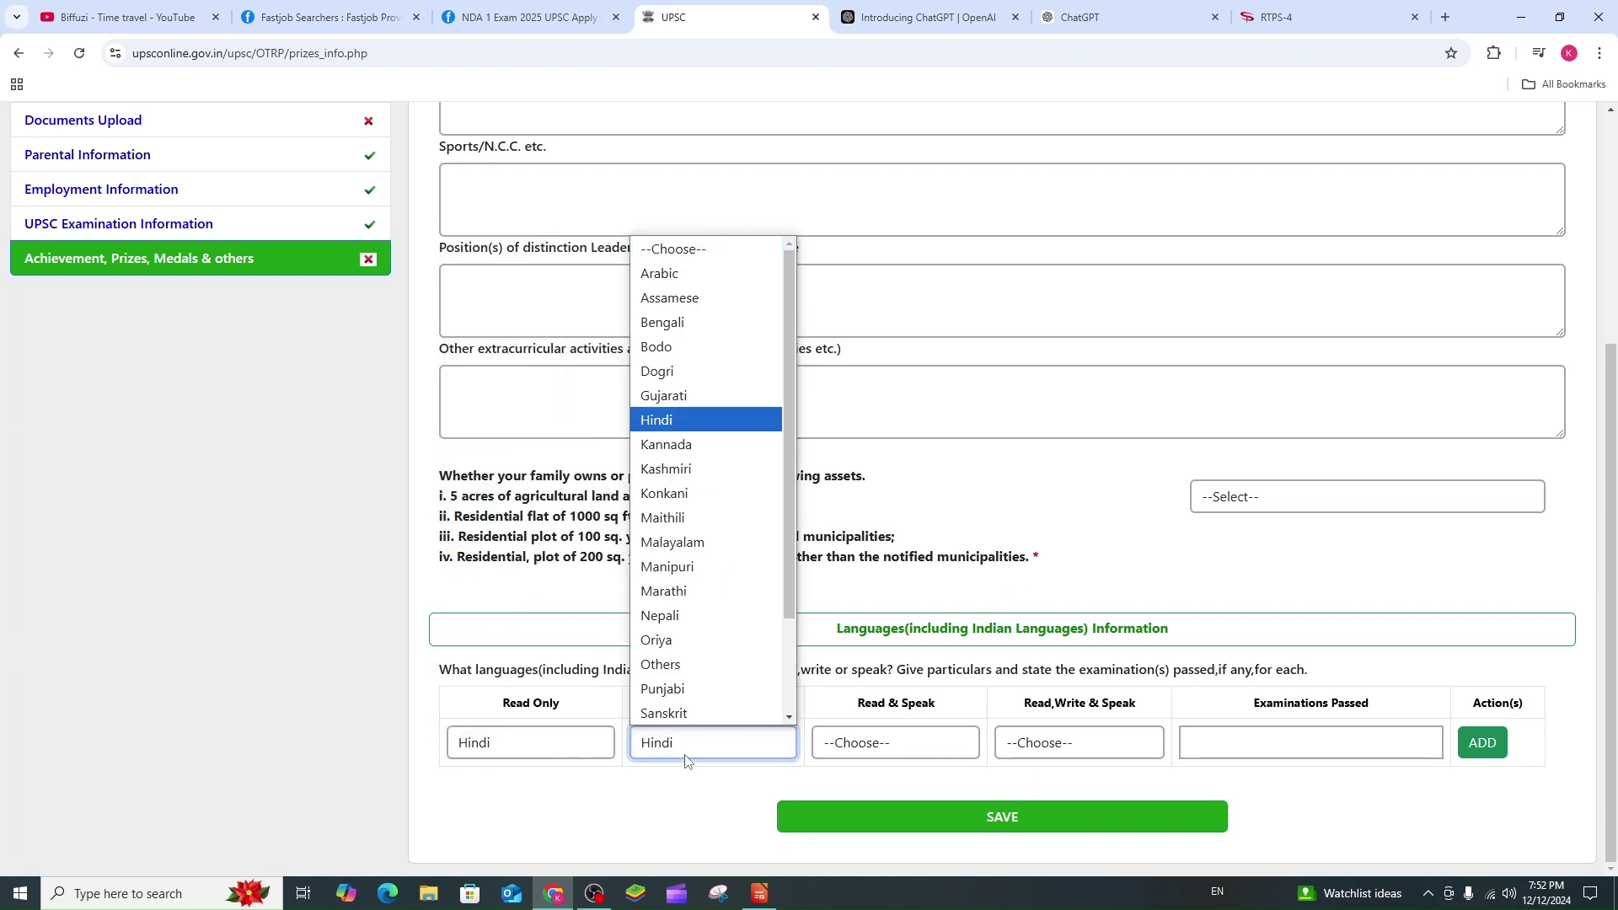
left_click(674, 420)
- Choose Hindi for Read & Speak and Read, Write & Speak
left_click(847, 746)
key("h")
key("Return")
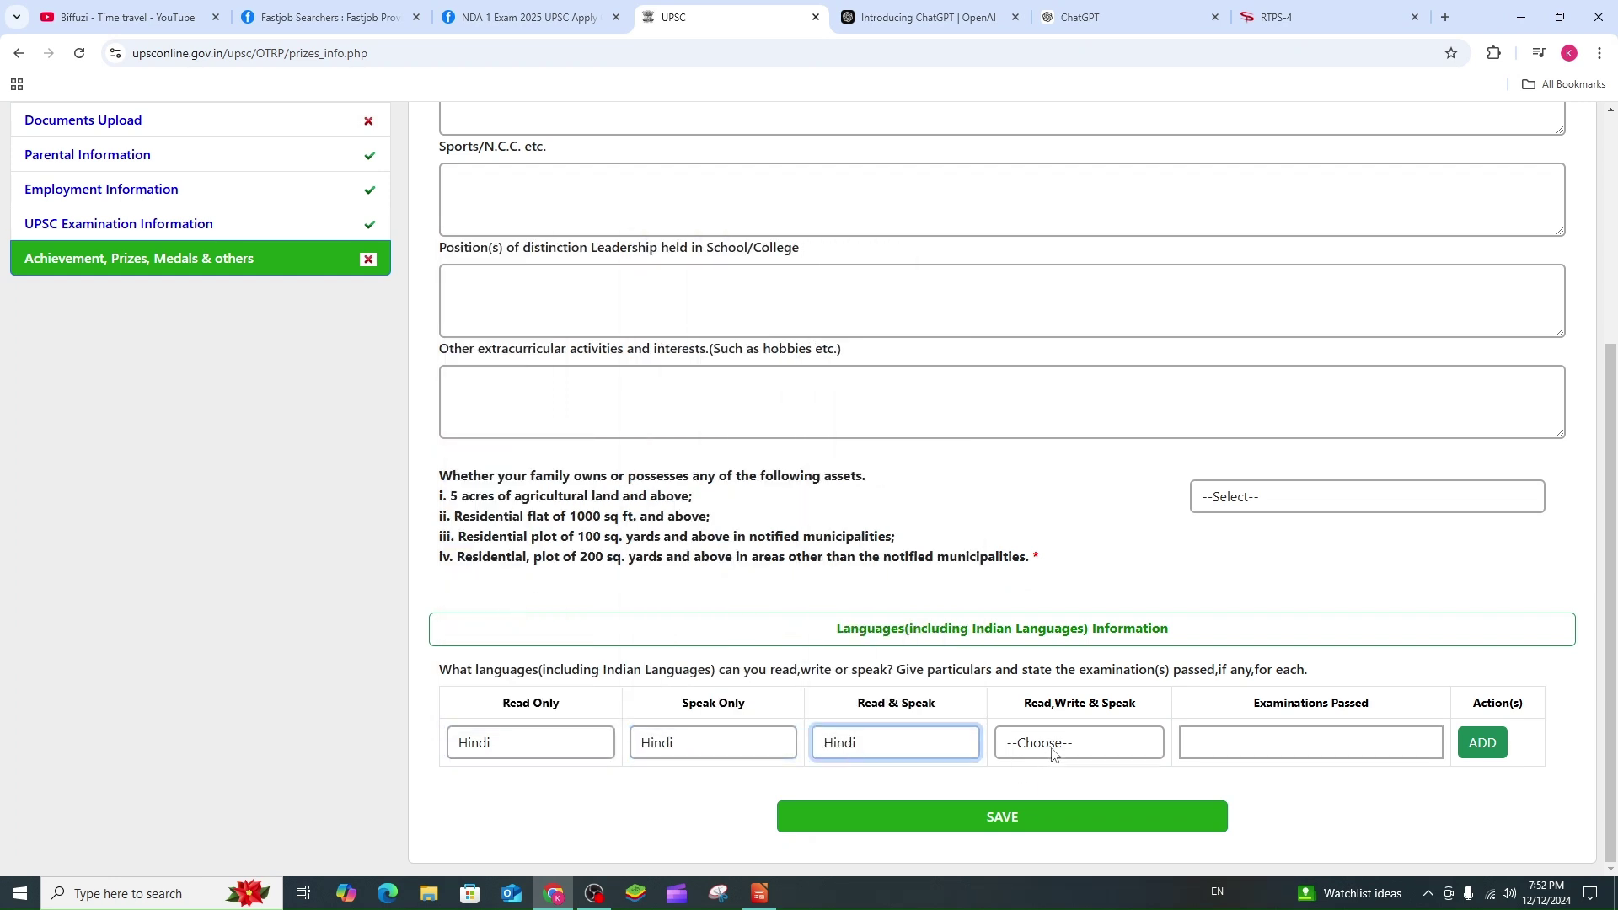
left_click(1055, 747)
key("h")
key("Return")
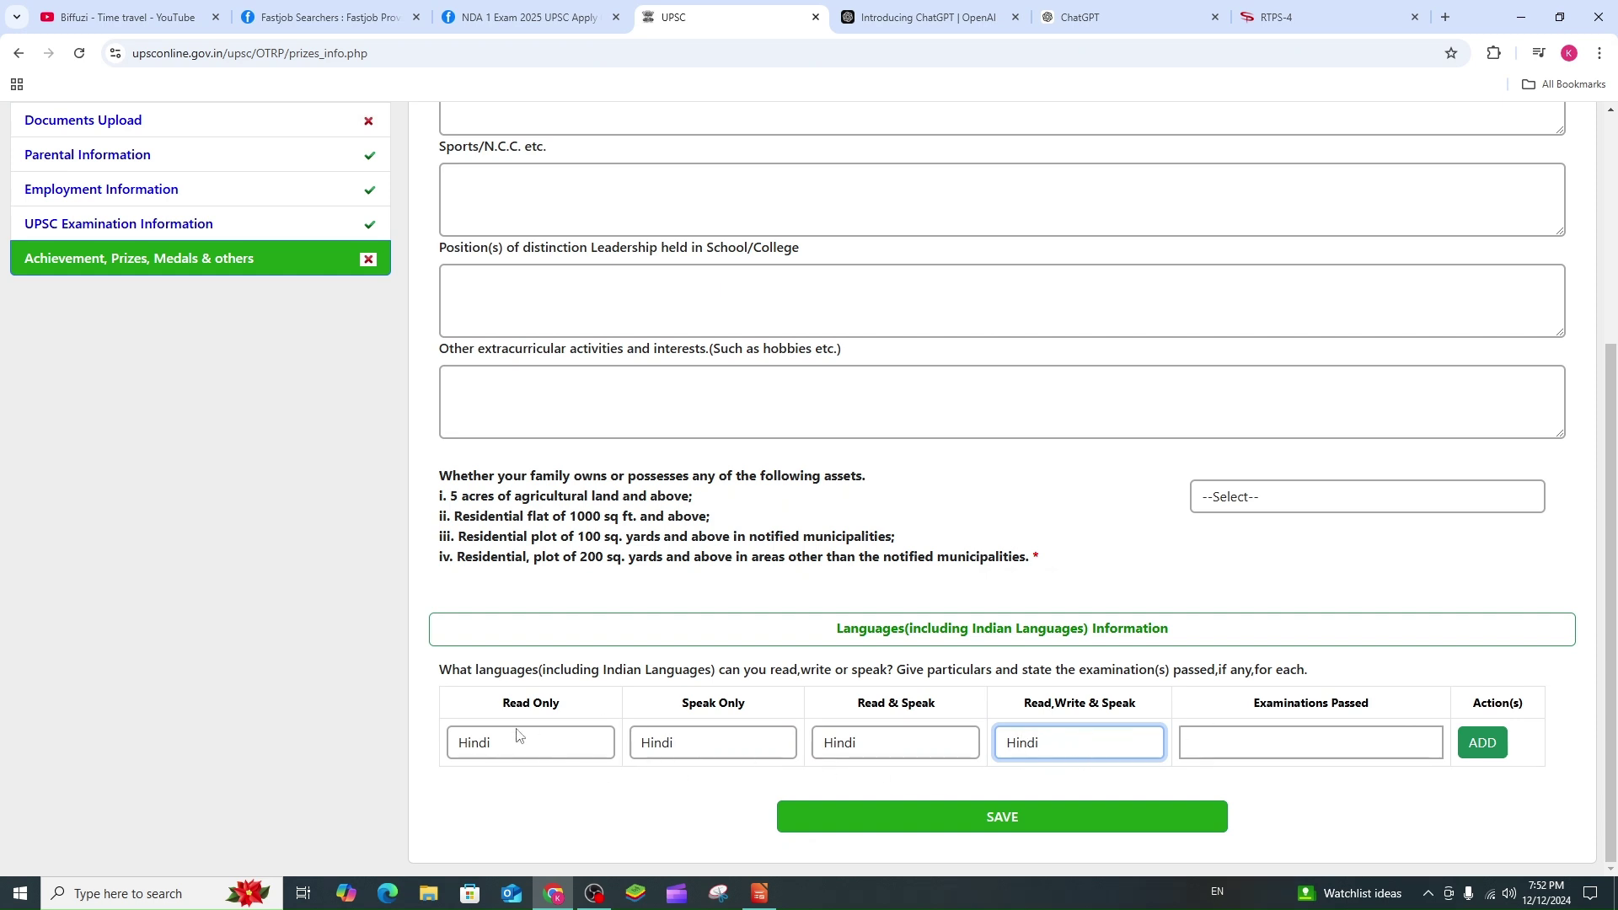
- Enter MATRICULATION as the examination passed and add the Hindi language row
left_click(1294, 747)
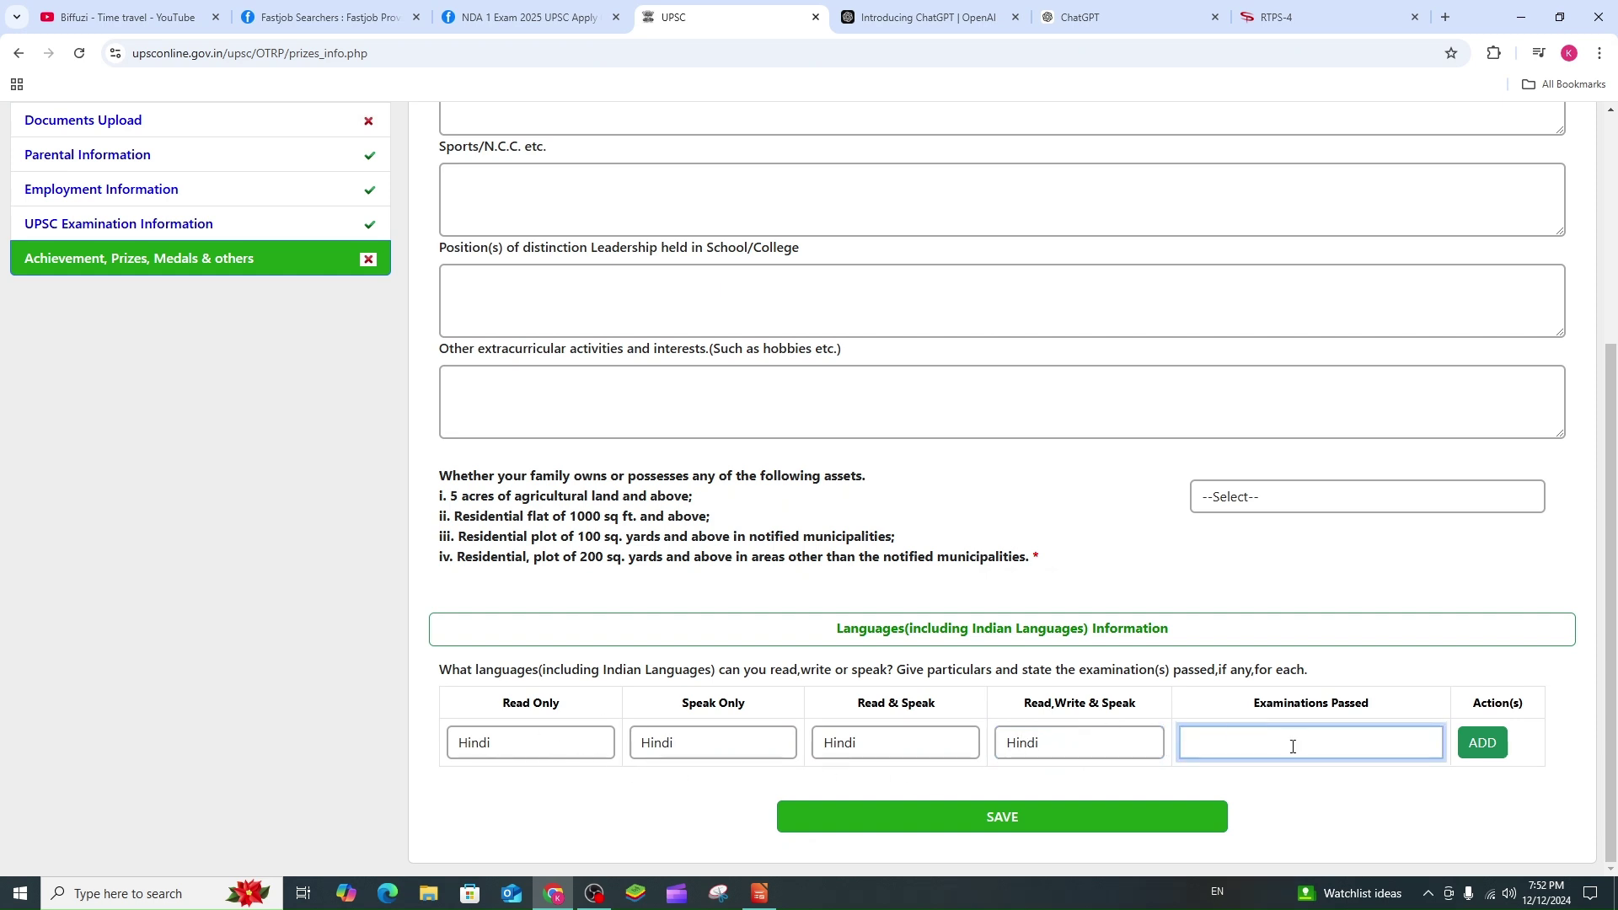
type("MAT")
key("BackSpace")
left_click(1505, 746)
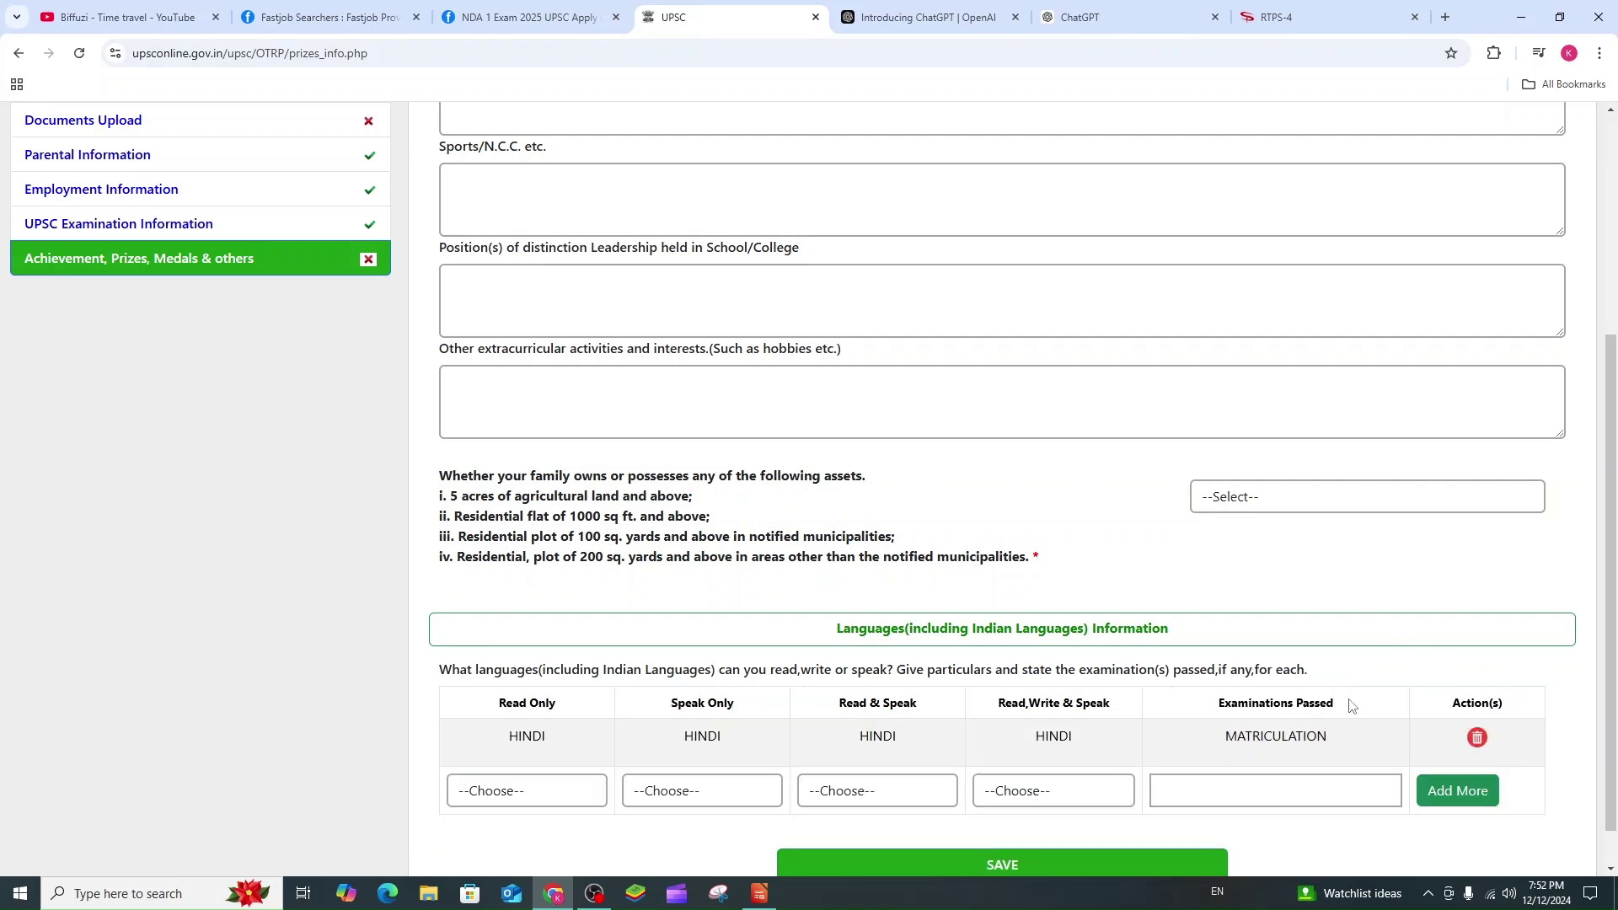
- Set the family assets answer to NO and save the Achievement section
scroll(1353, 706, "down", 1)
left_click(999, 822)
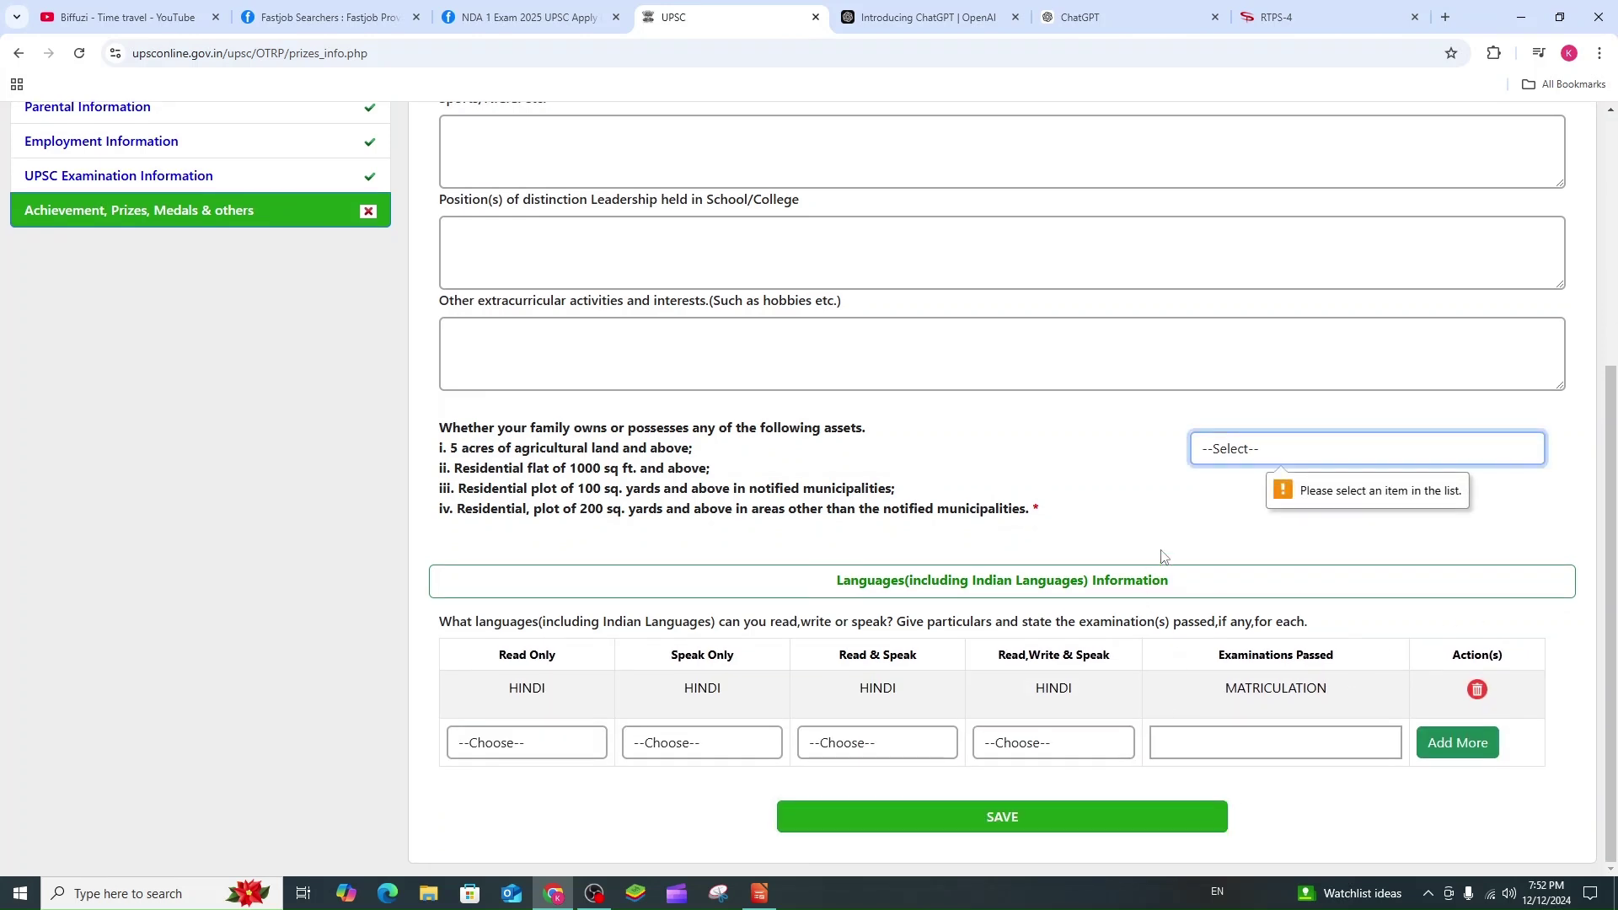
left_click(1222, 455)
left_click(1227, 523)
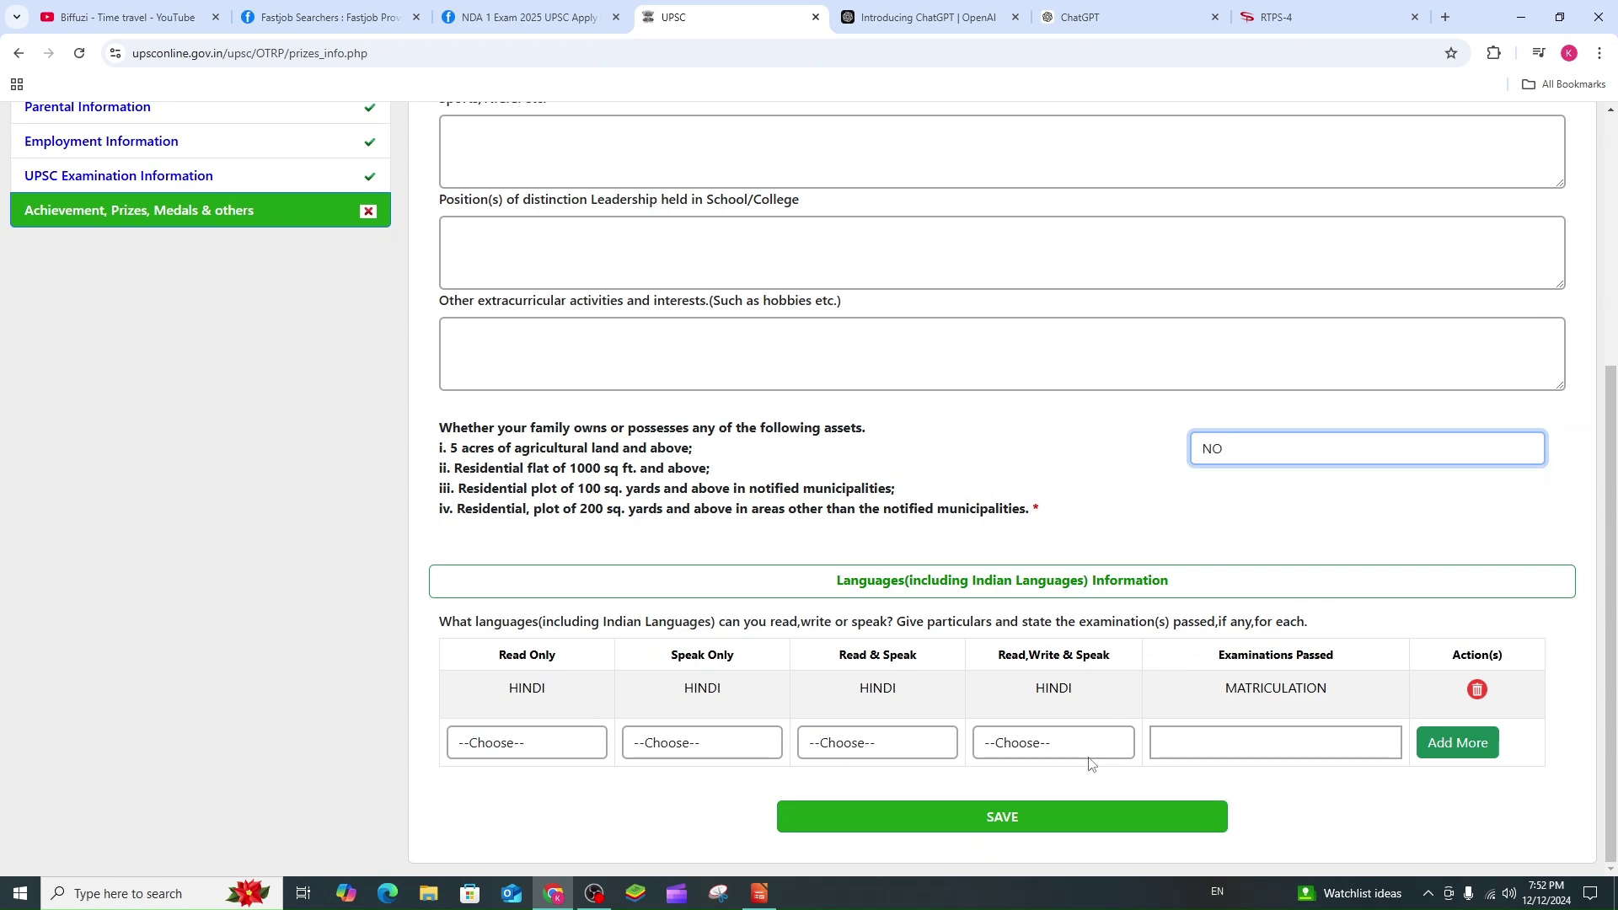
left_click(1030, 817)
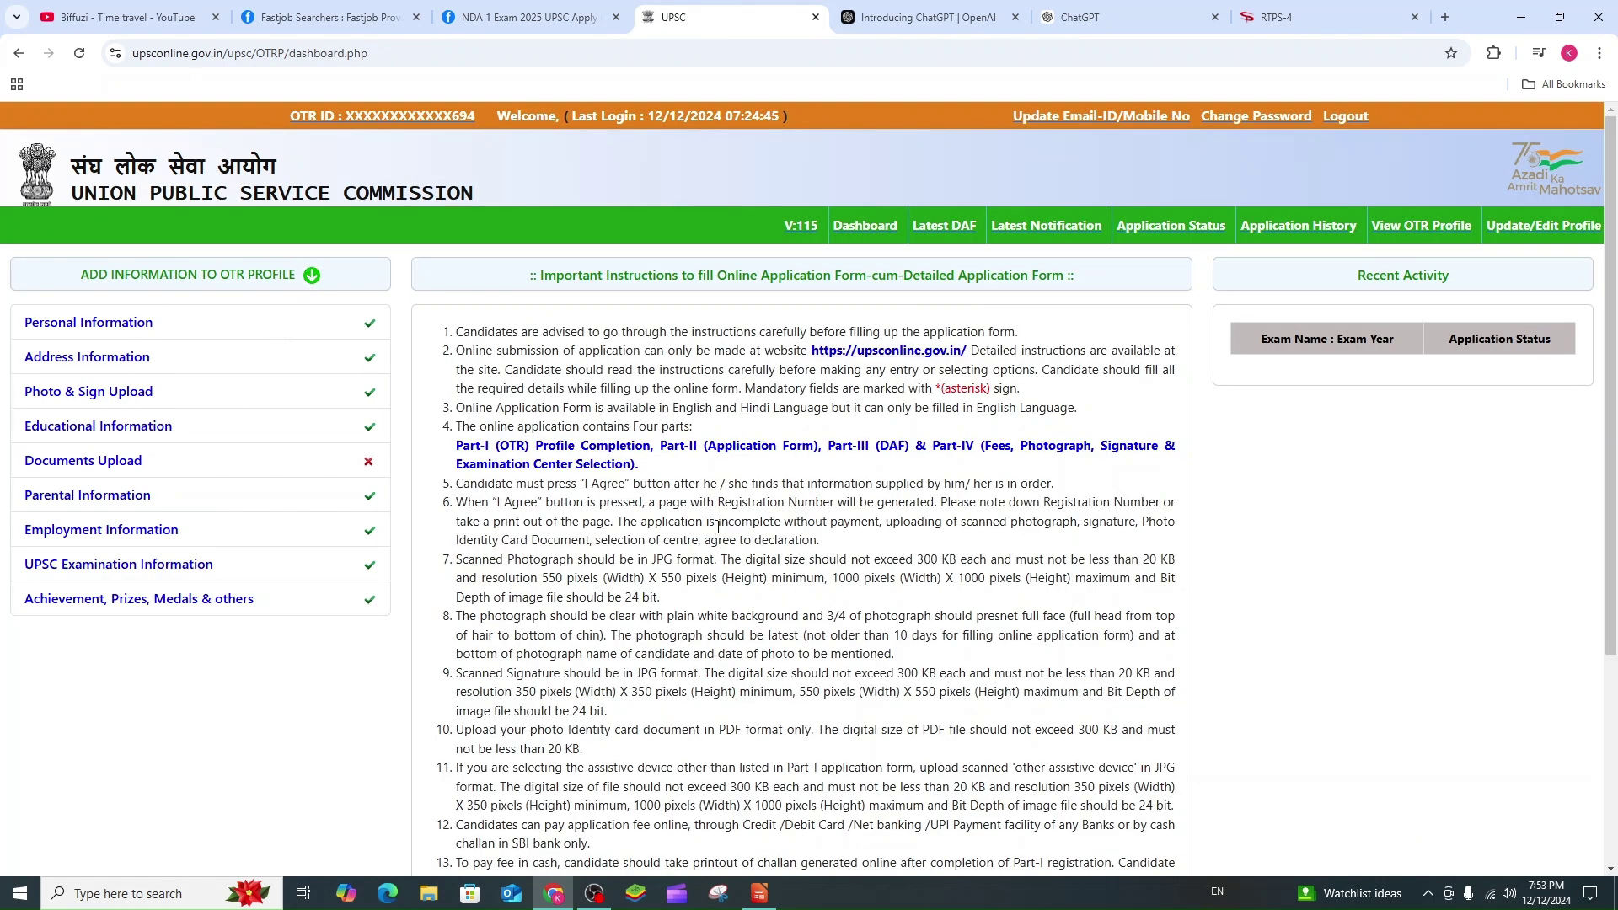
- Open Latest Notification to list NDA (I) 2025 and CDS (I) 2025
left_click(1026, 233)
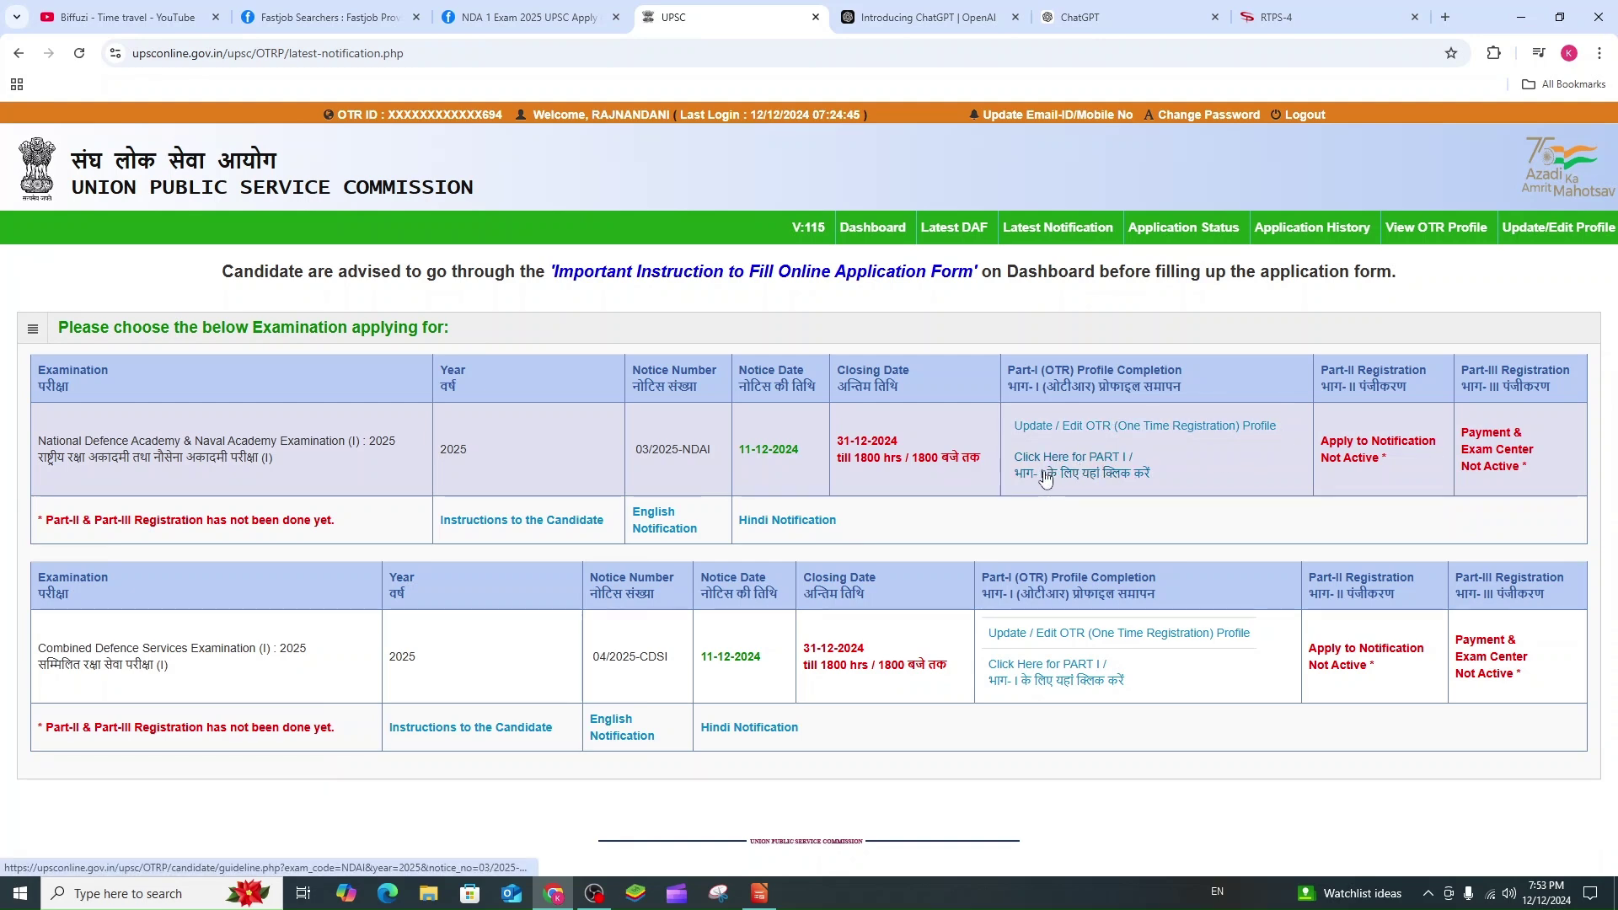
- Accept the NDA (I) 2025 Part I instructions and declaration with I Agree
left_click(1066, 473)
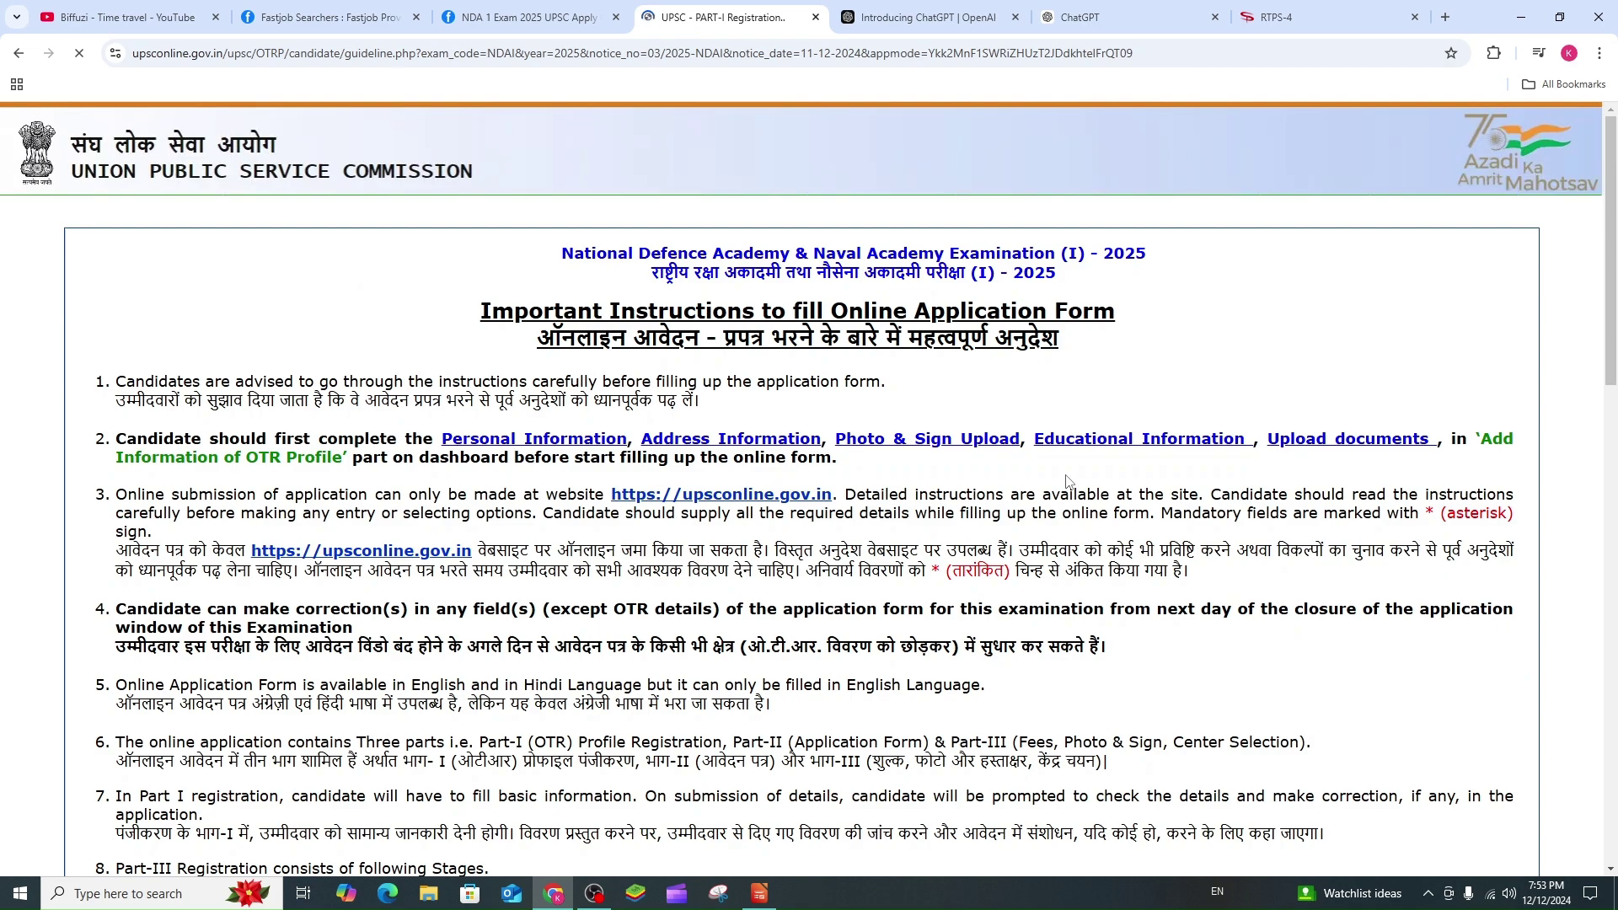
scroll(367, 480, "down", 20)
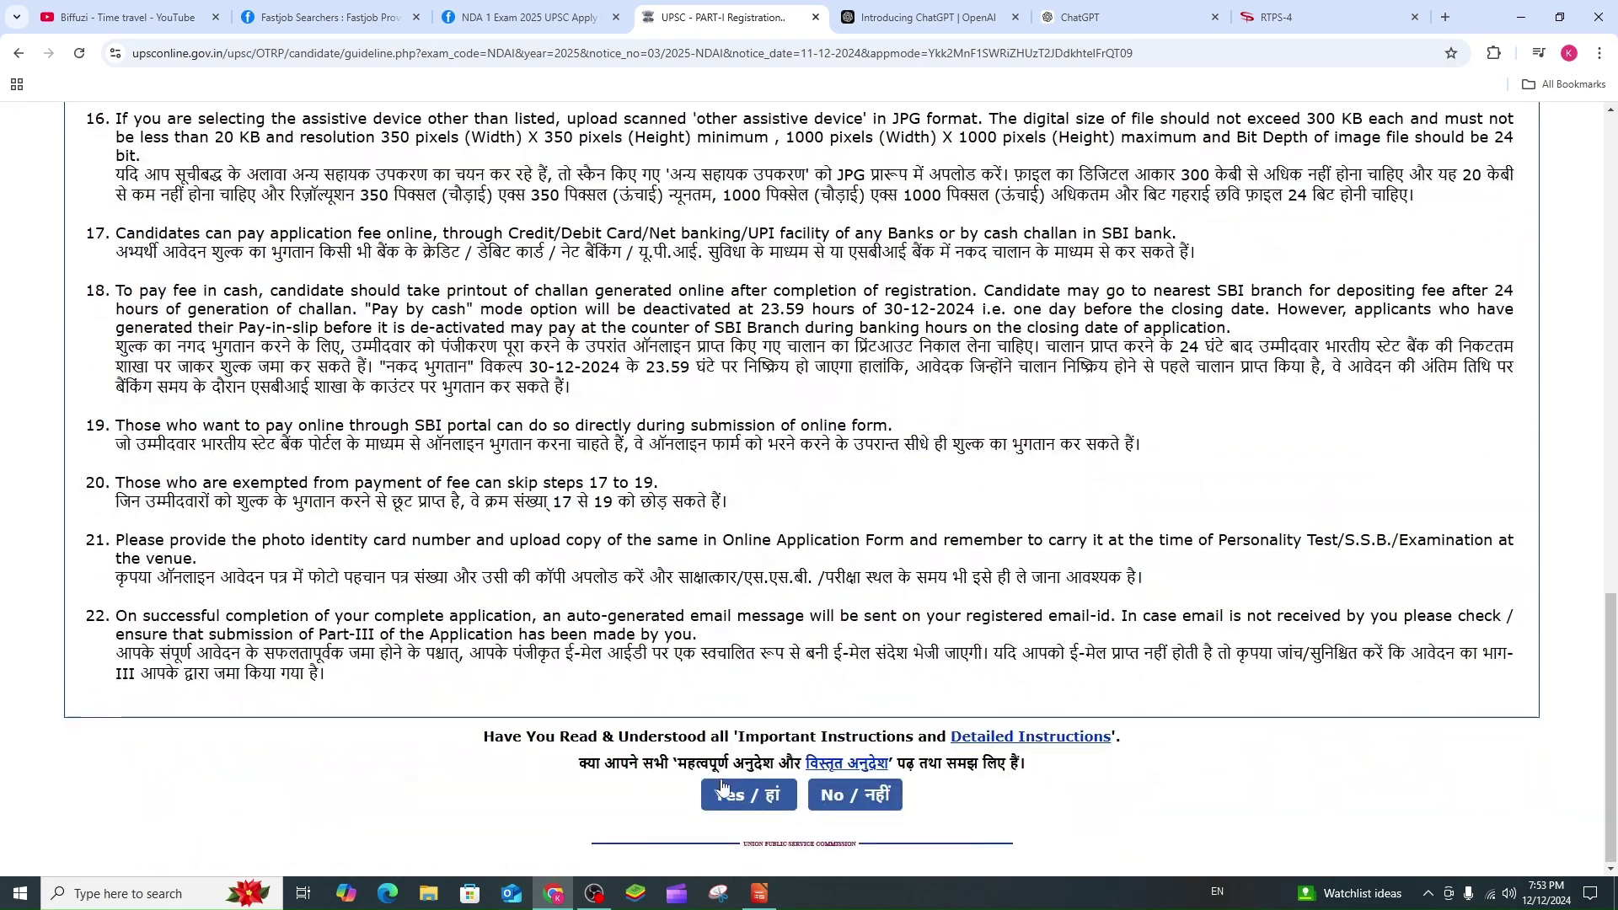
left_click(729, 797)
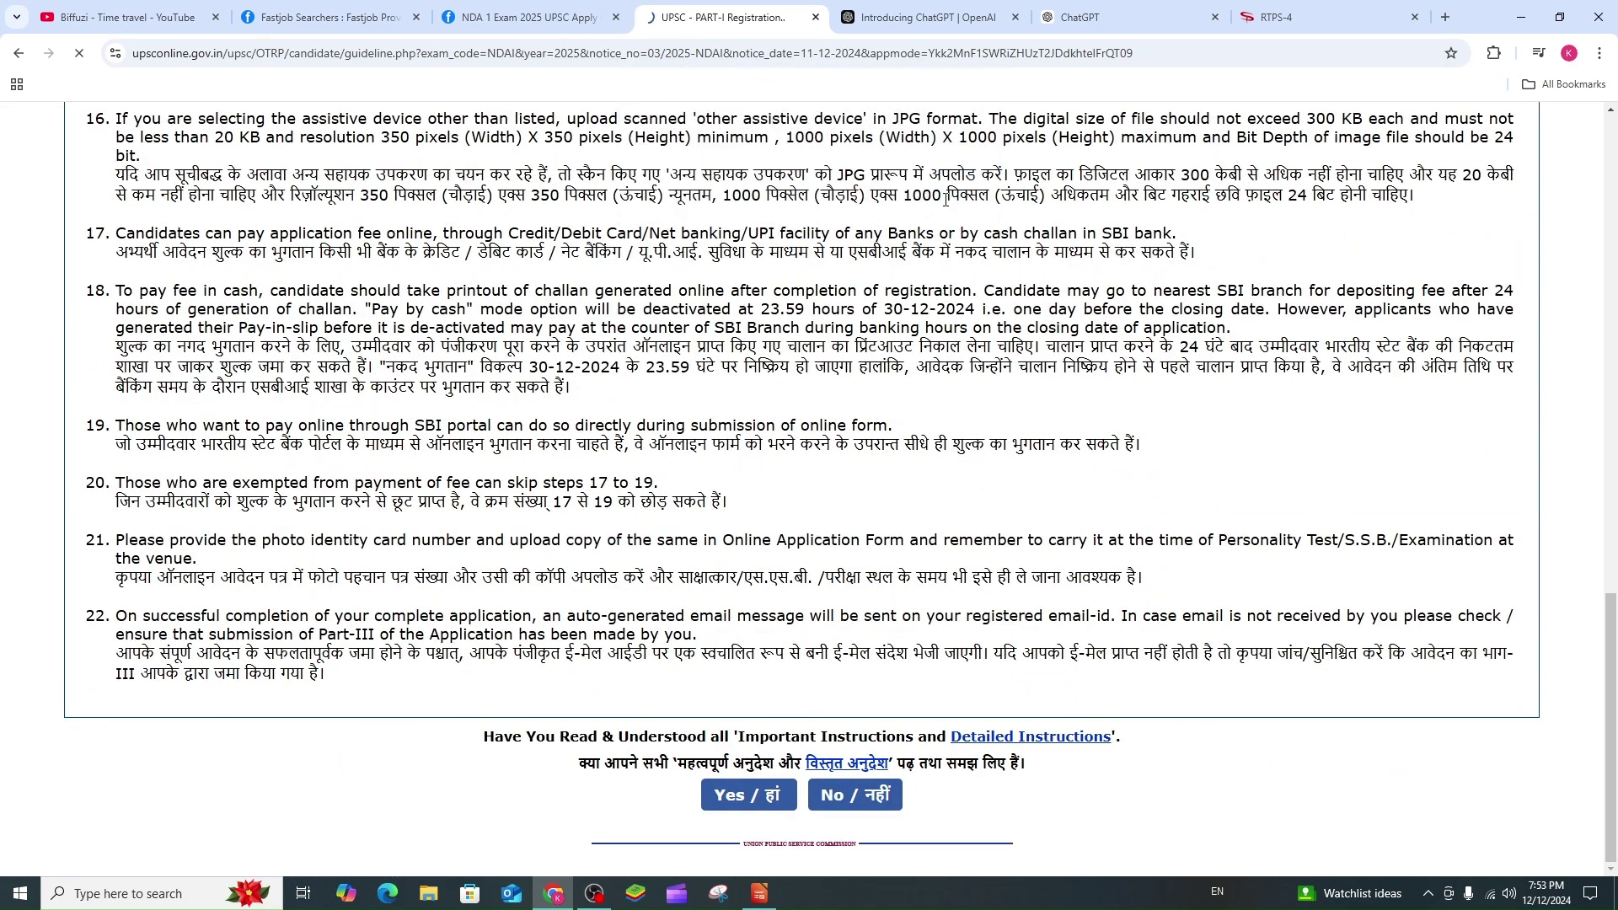
left_click(350, 613)
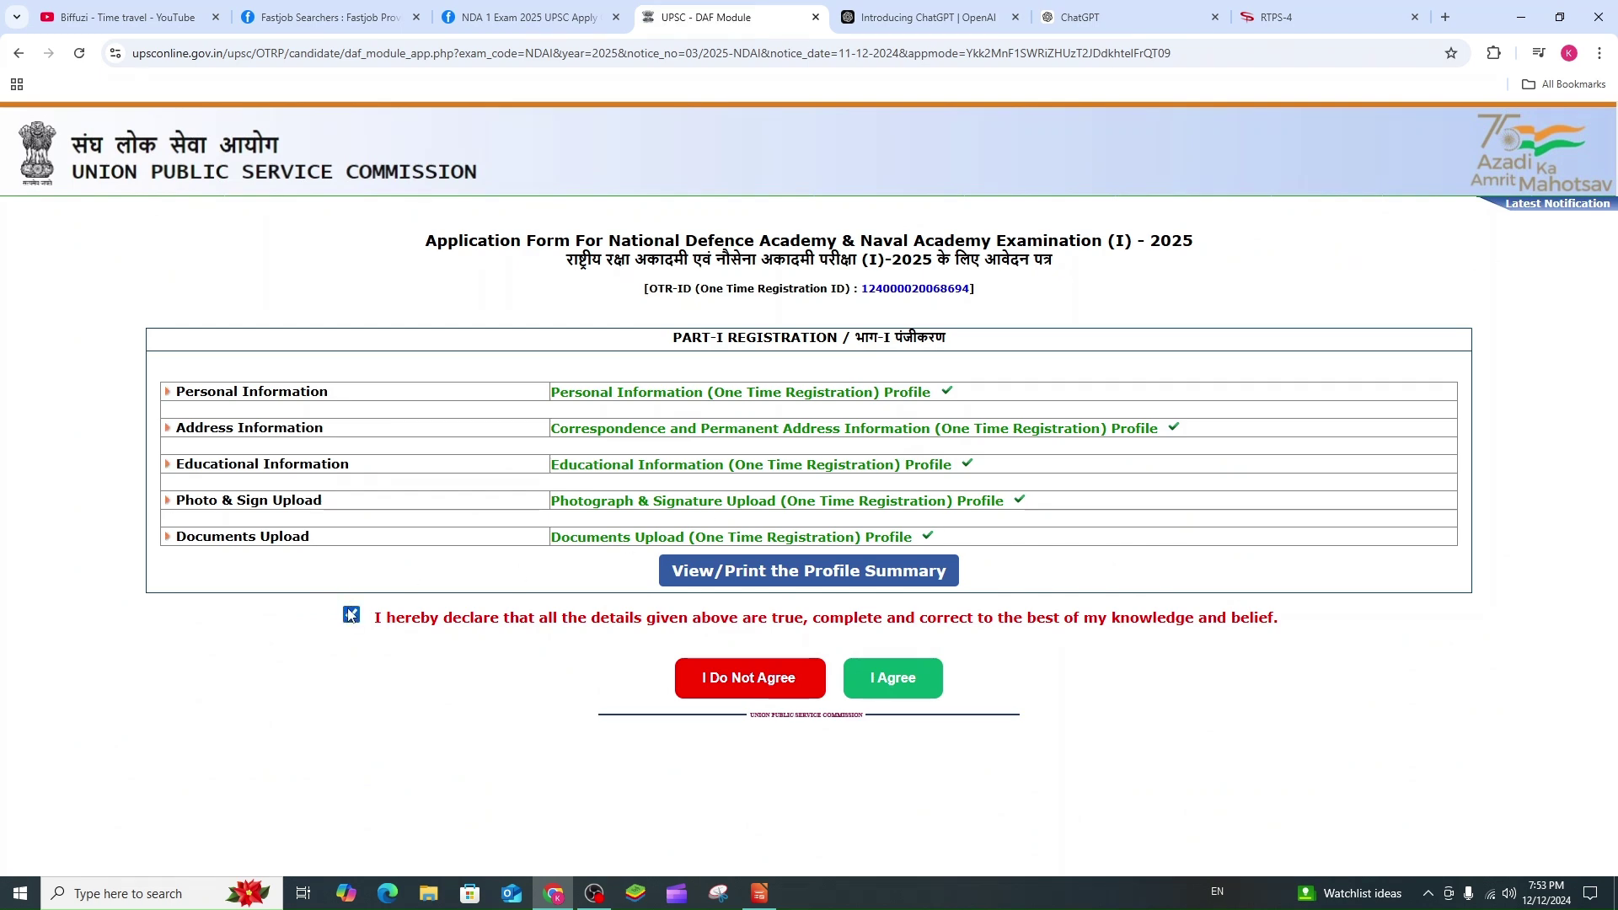
left_click(909, 684)
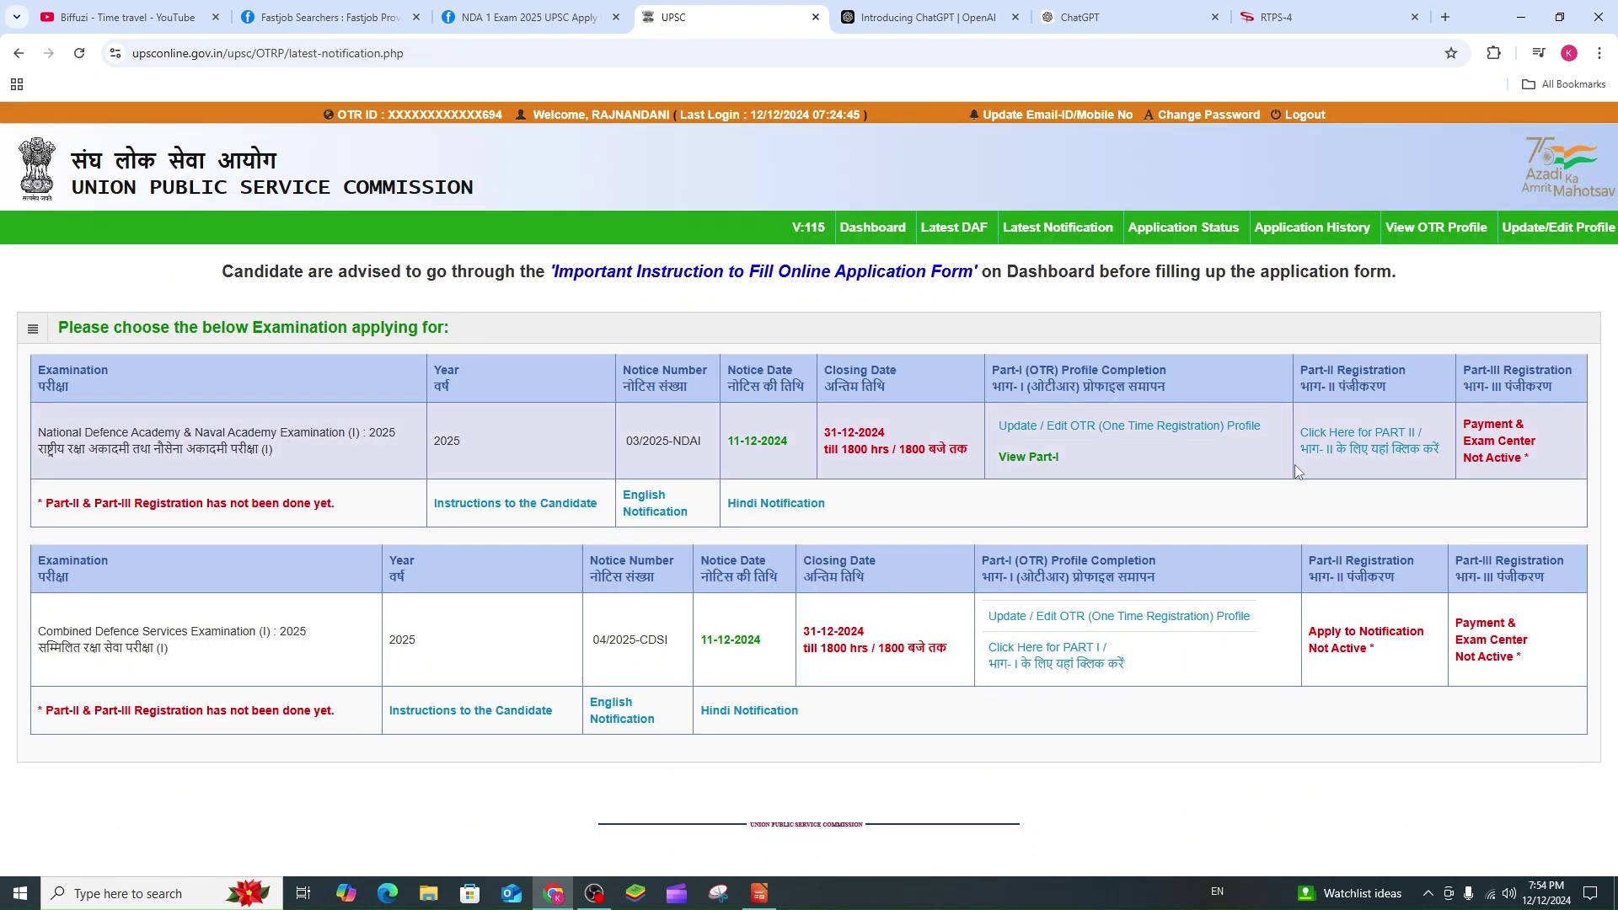
- Start NDA Part II registration and dismiss the missing qualification warning
left_click(1363, 455)
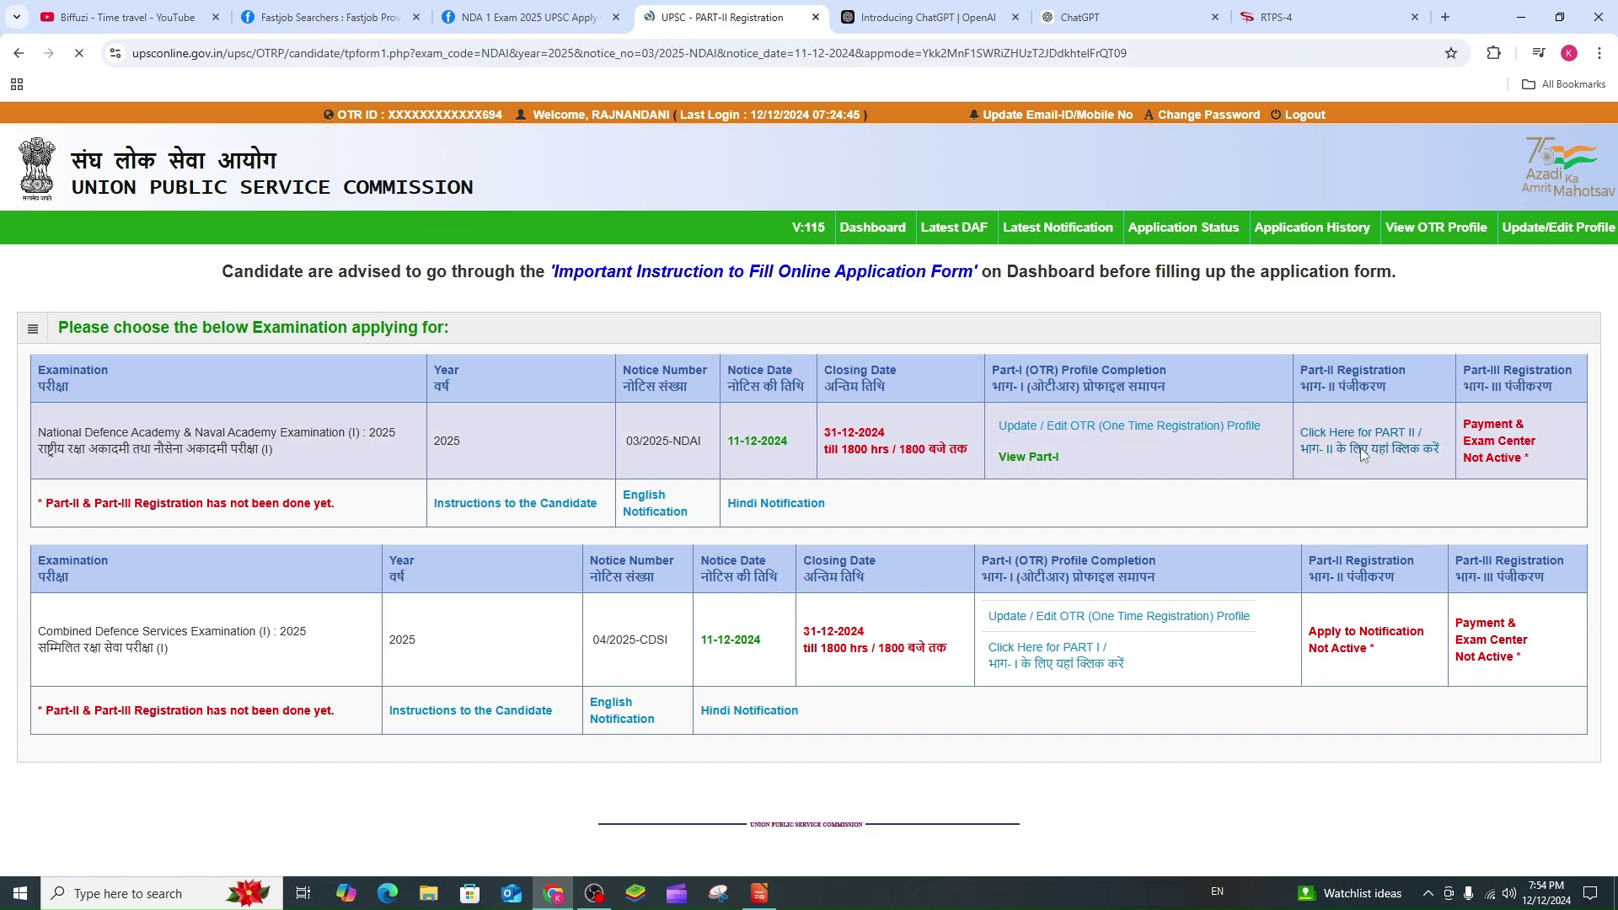
scroll(948, 560, "down", 3)
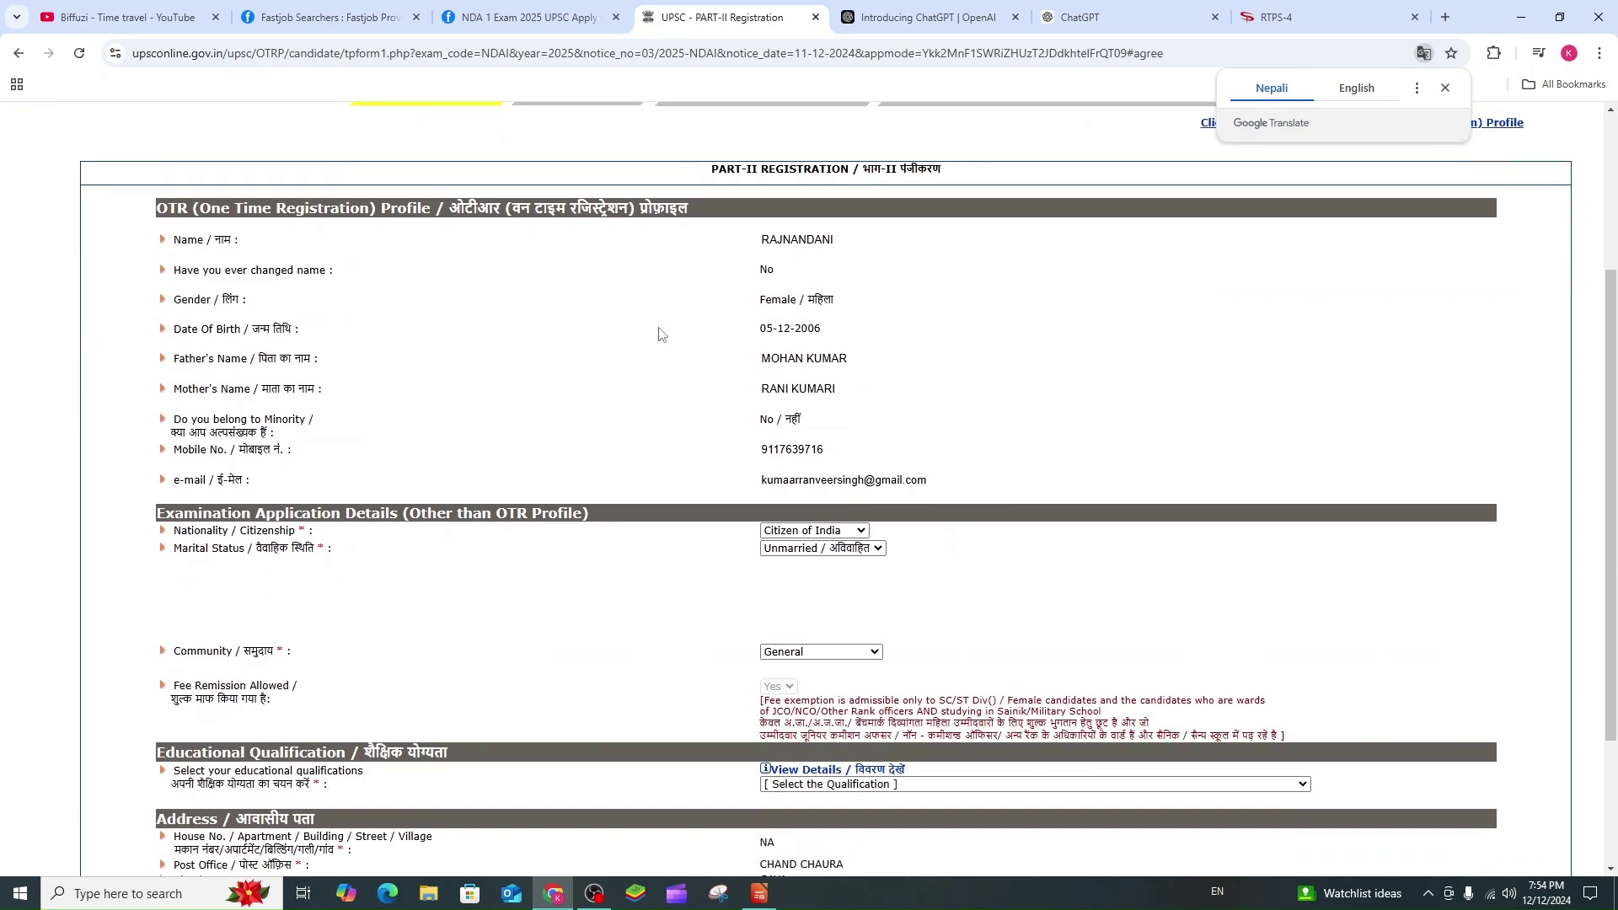
scroll(825, 474, "down", 2)
scroll(826, 476, "down", 1)
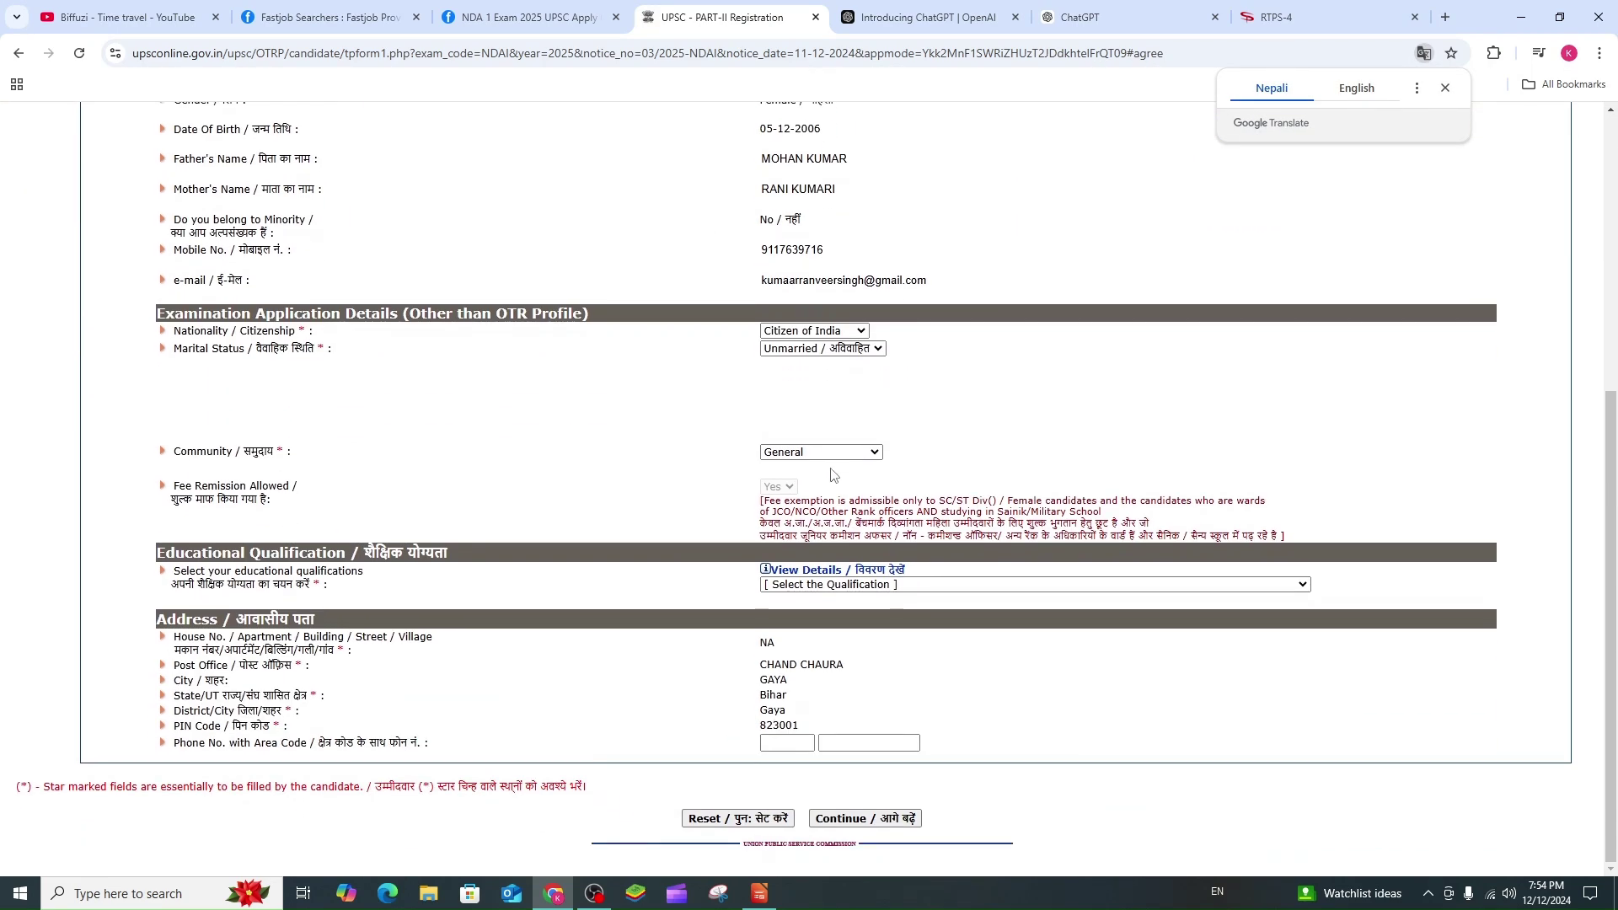
left_click(835, 823)
left_click(946, 159)
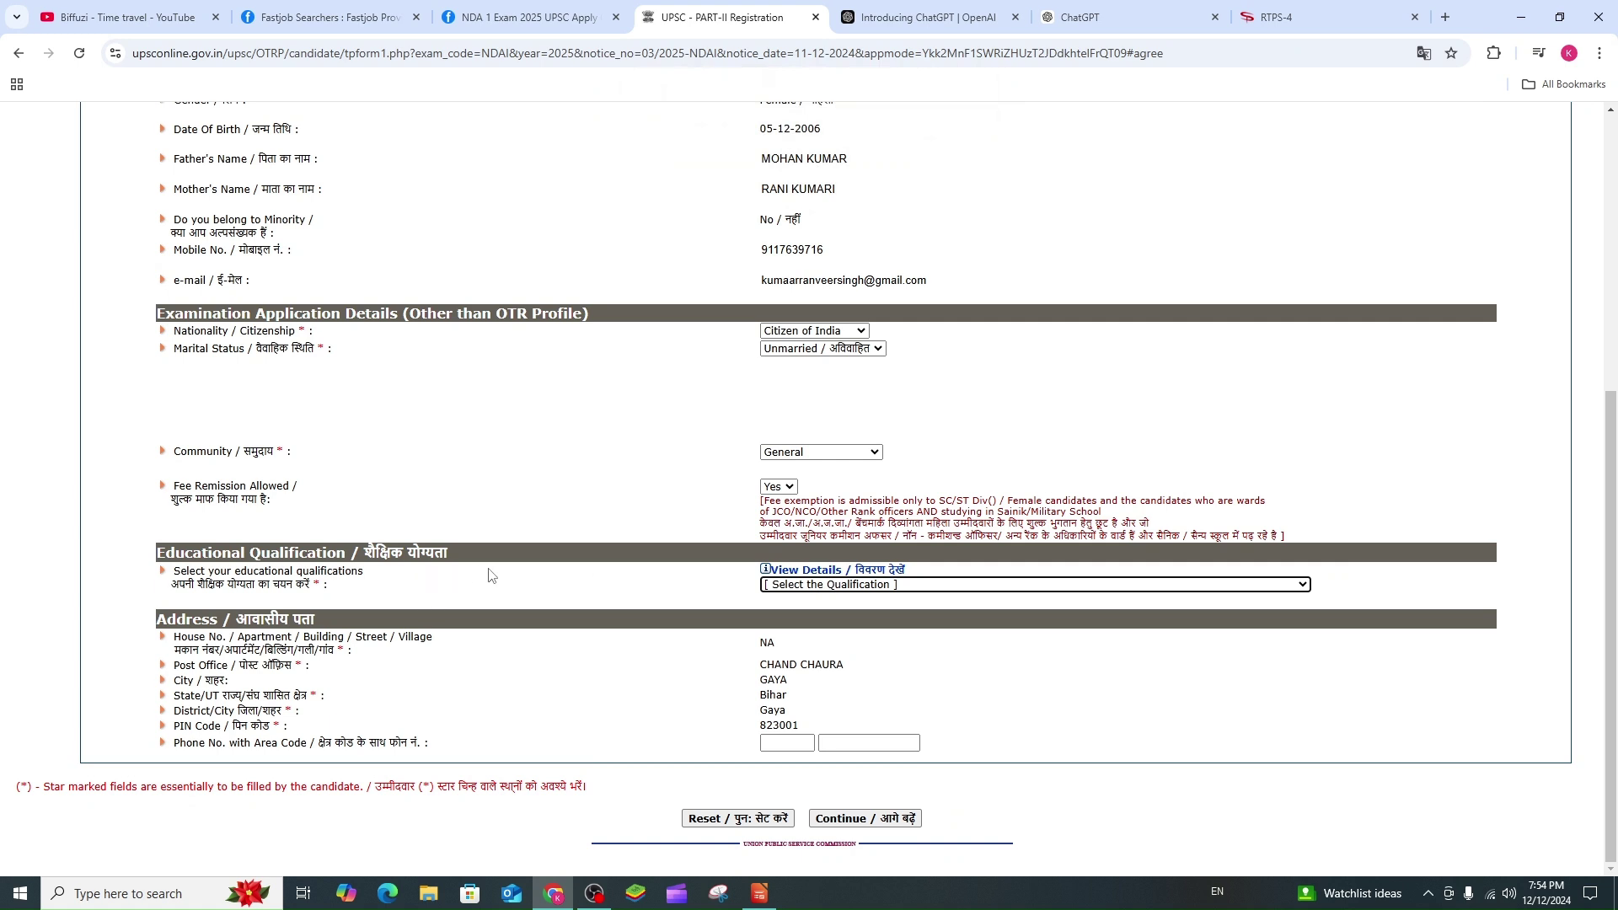
- Choose 'Appeared/Appearing at 12th class… not having Physics…' as qualification and continue
left_click(799, 586)
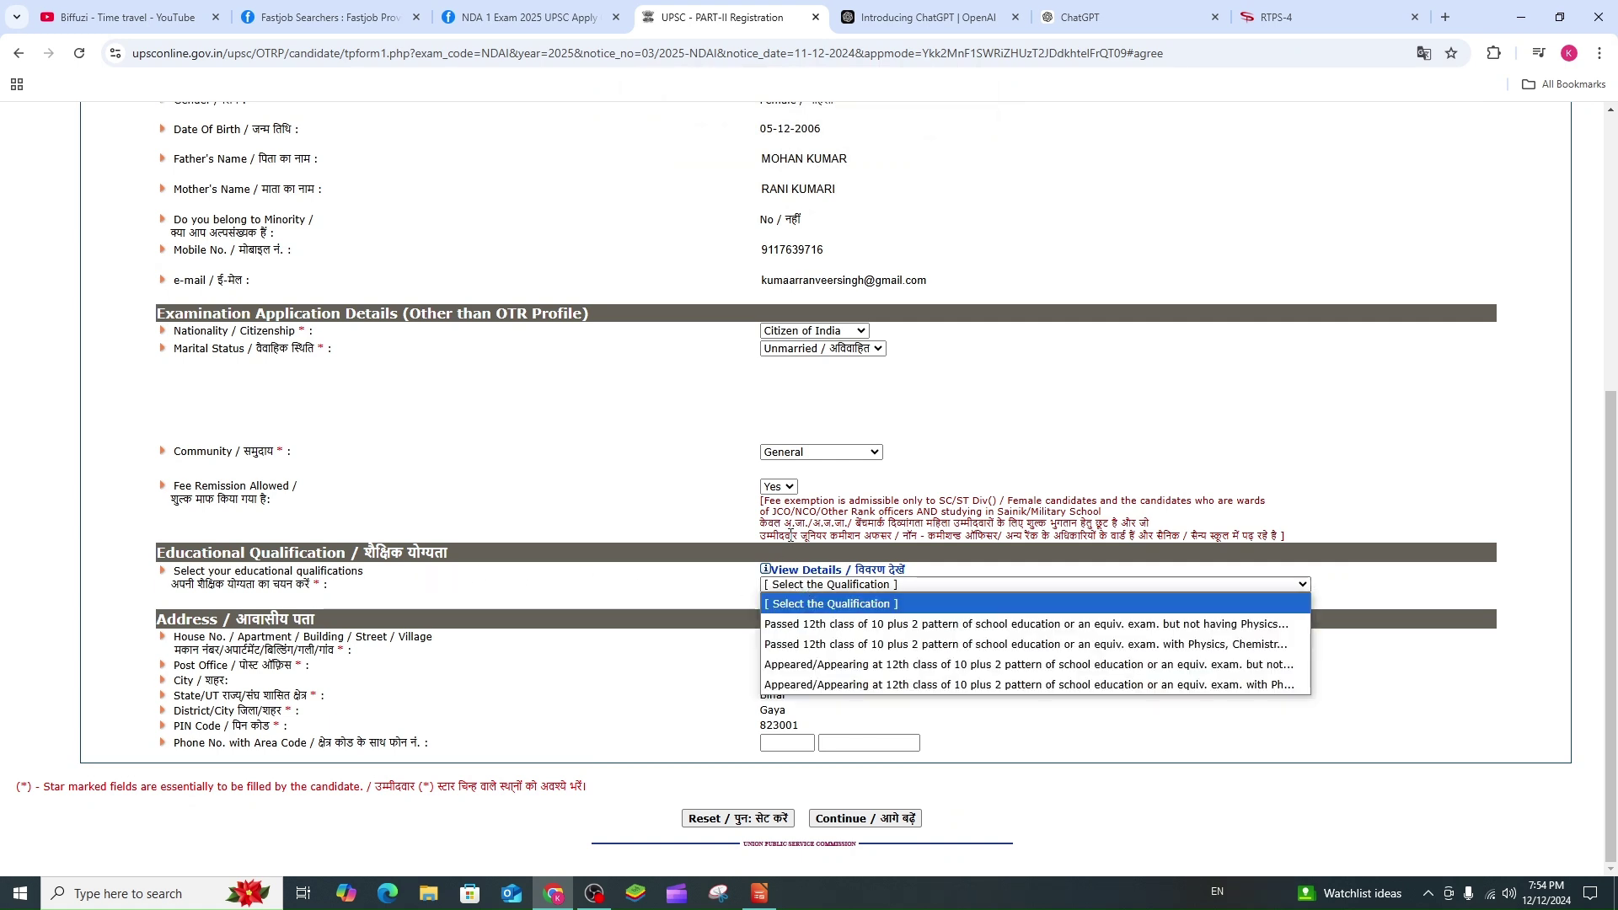
key("Down")
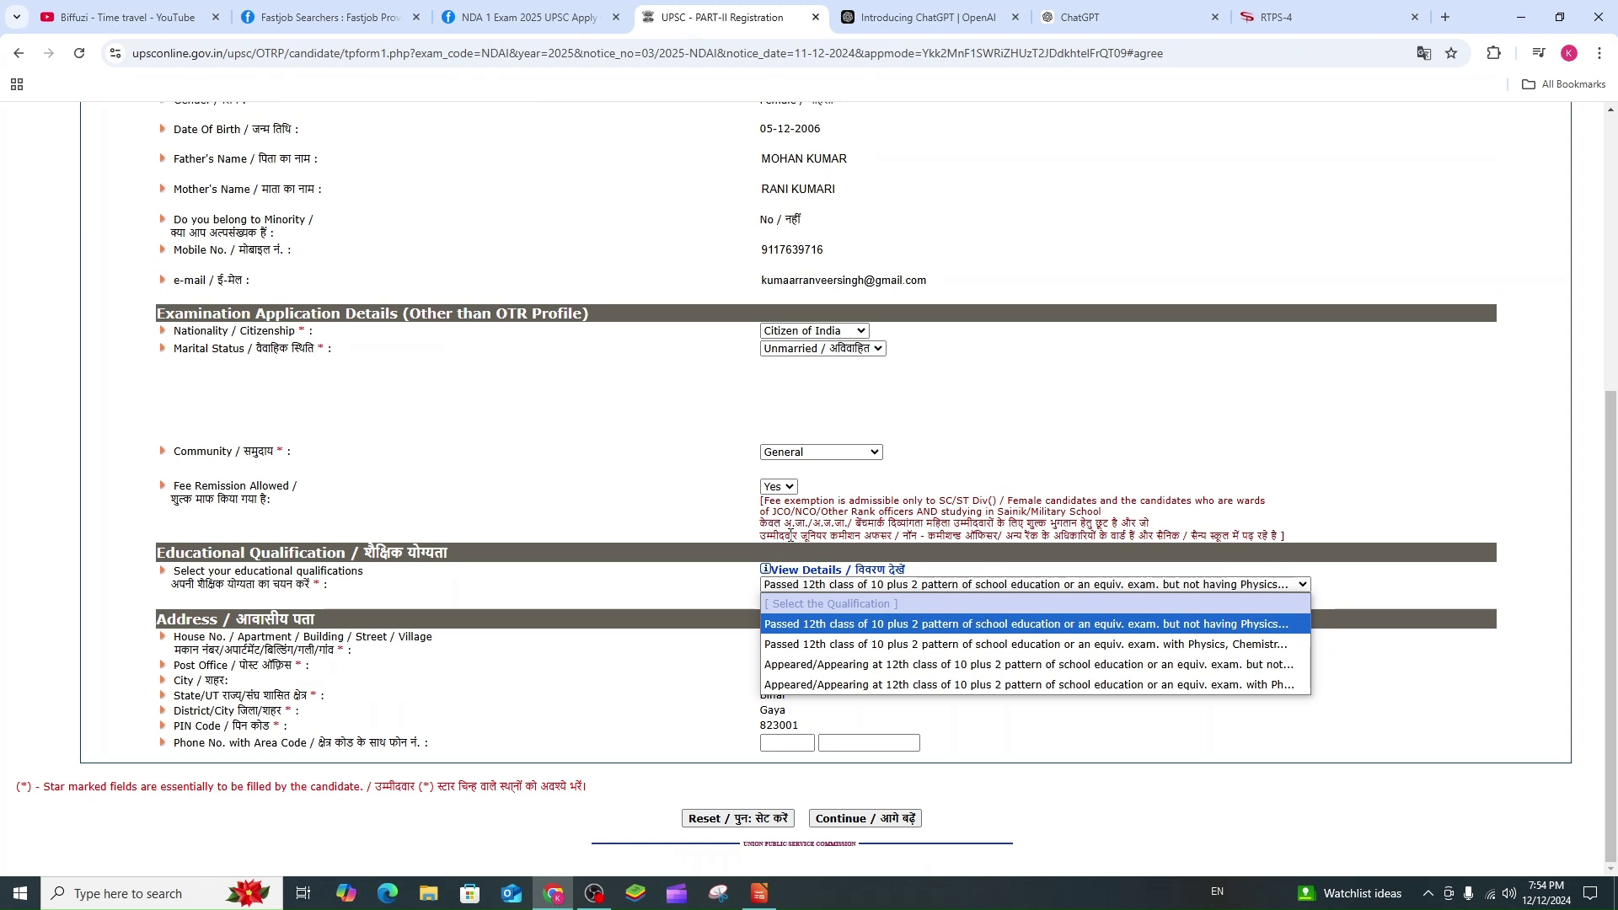
key("Down")
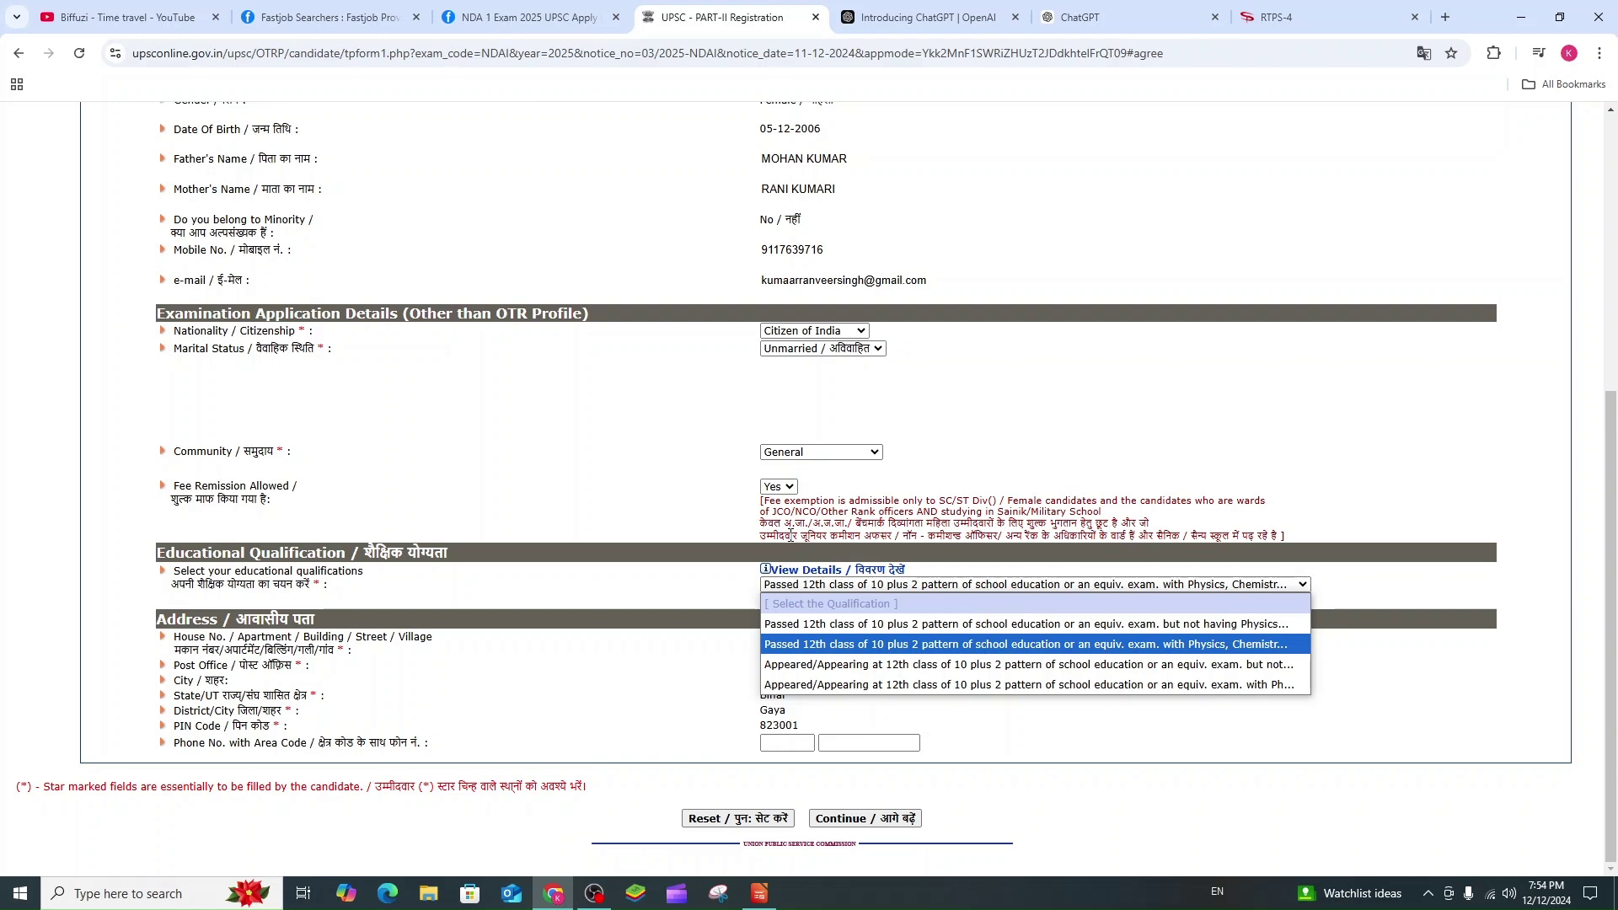
key("Down")
key("Down")
key("Up")
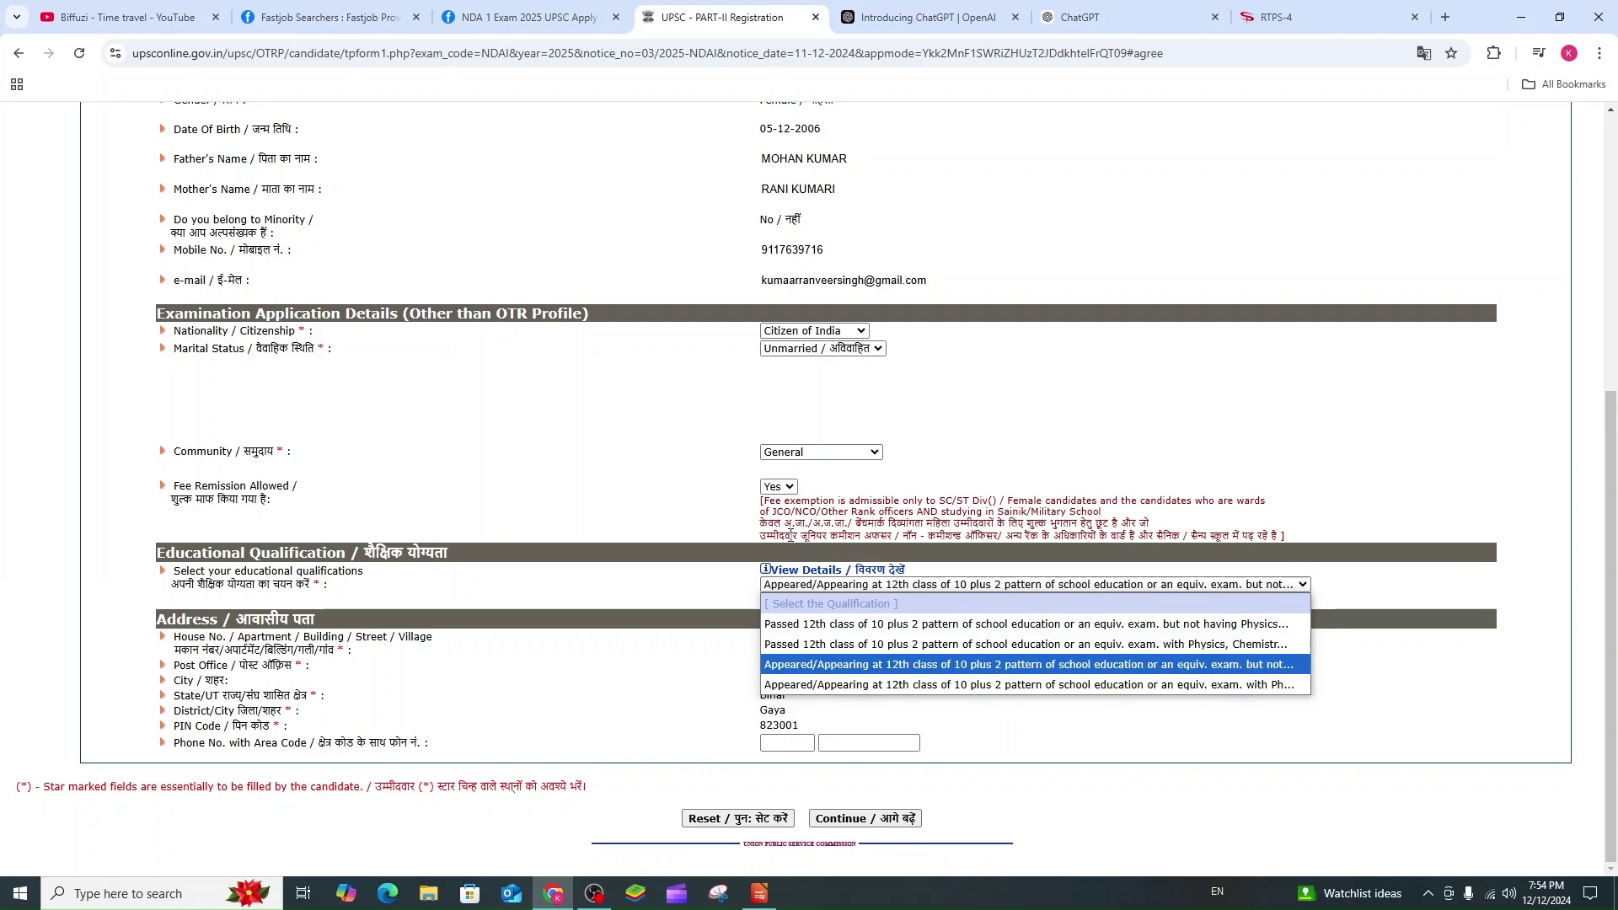
key("Up")
key("Up")
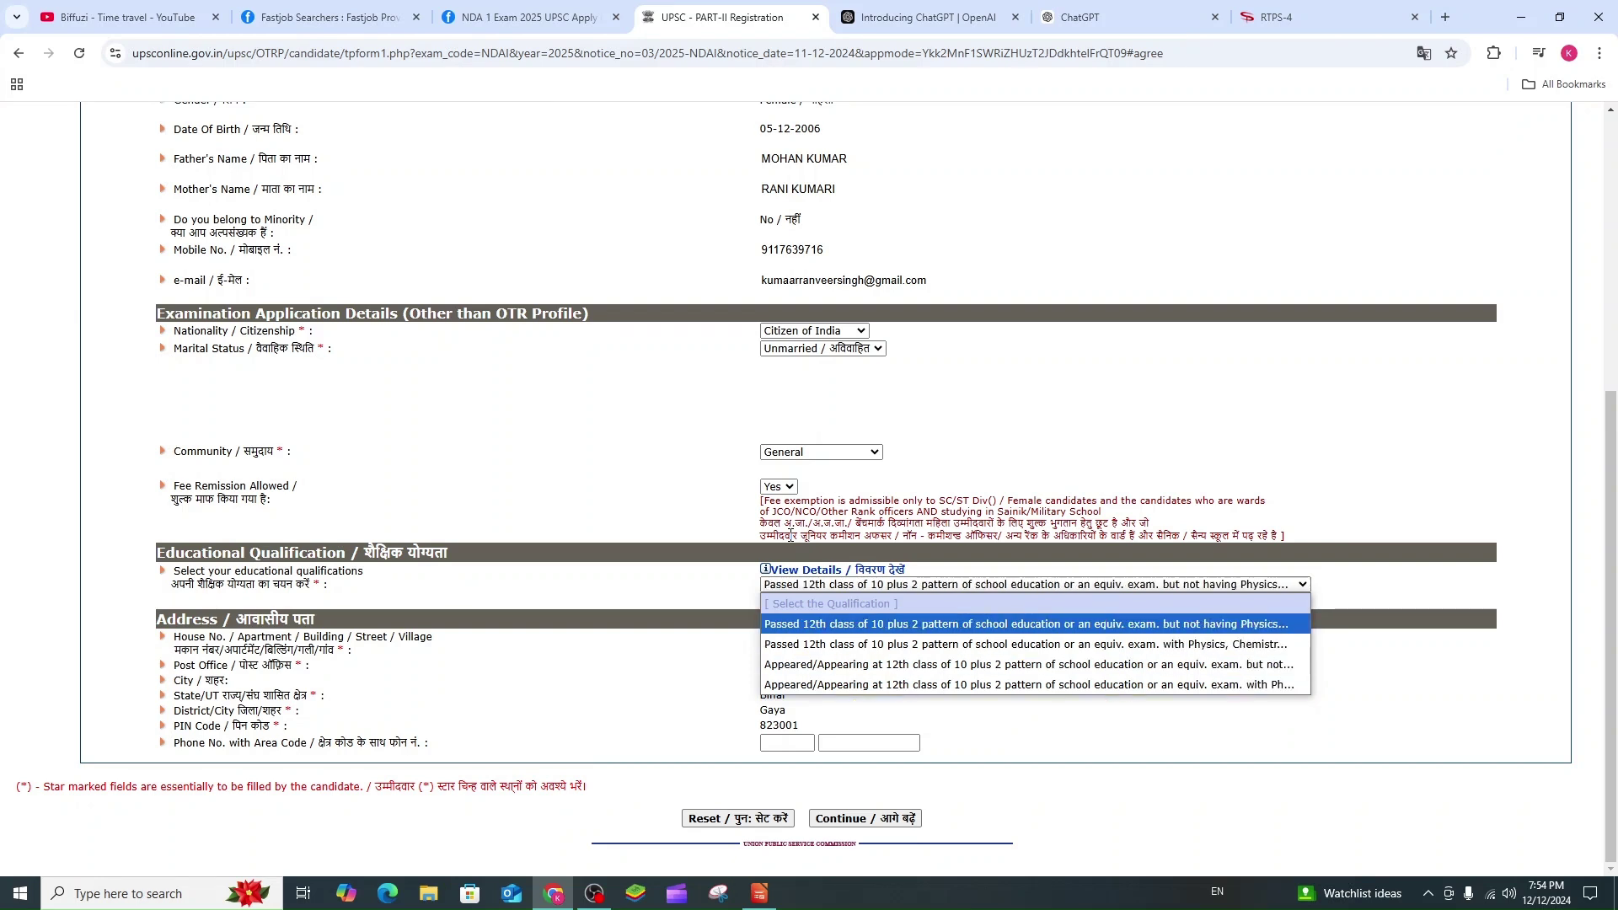
key("Down")
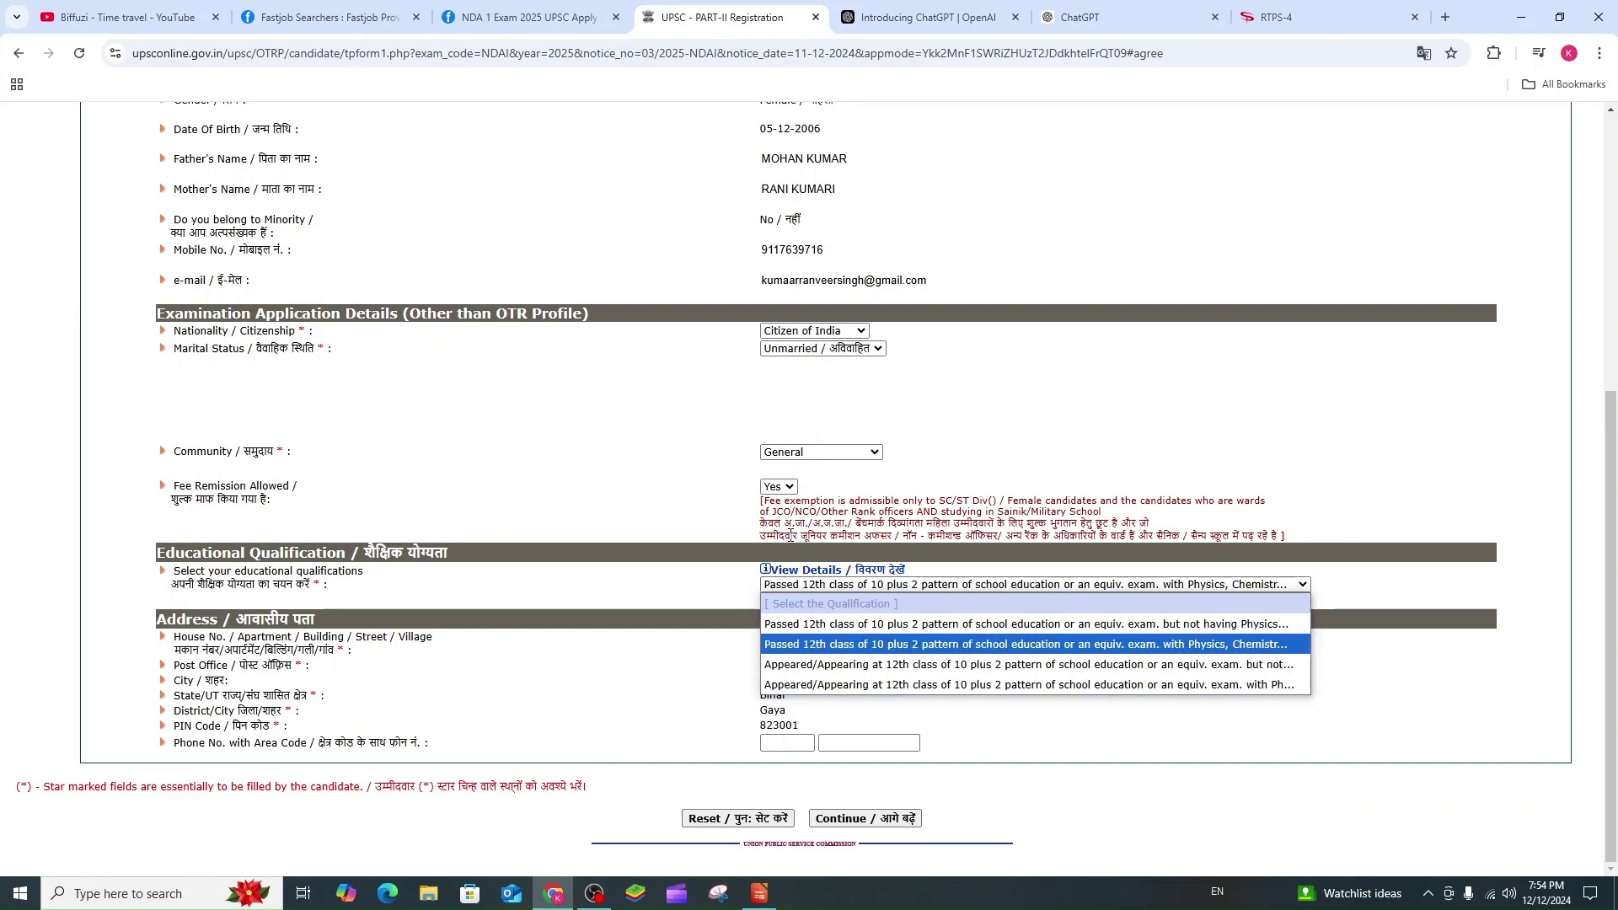
key("Down")
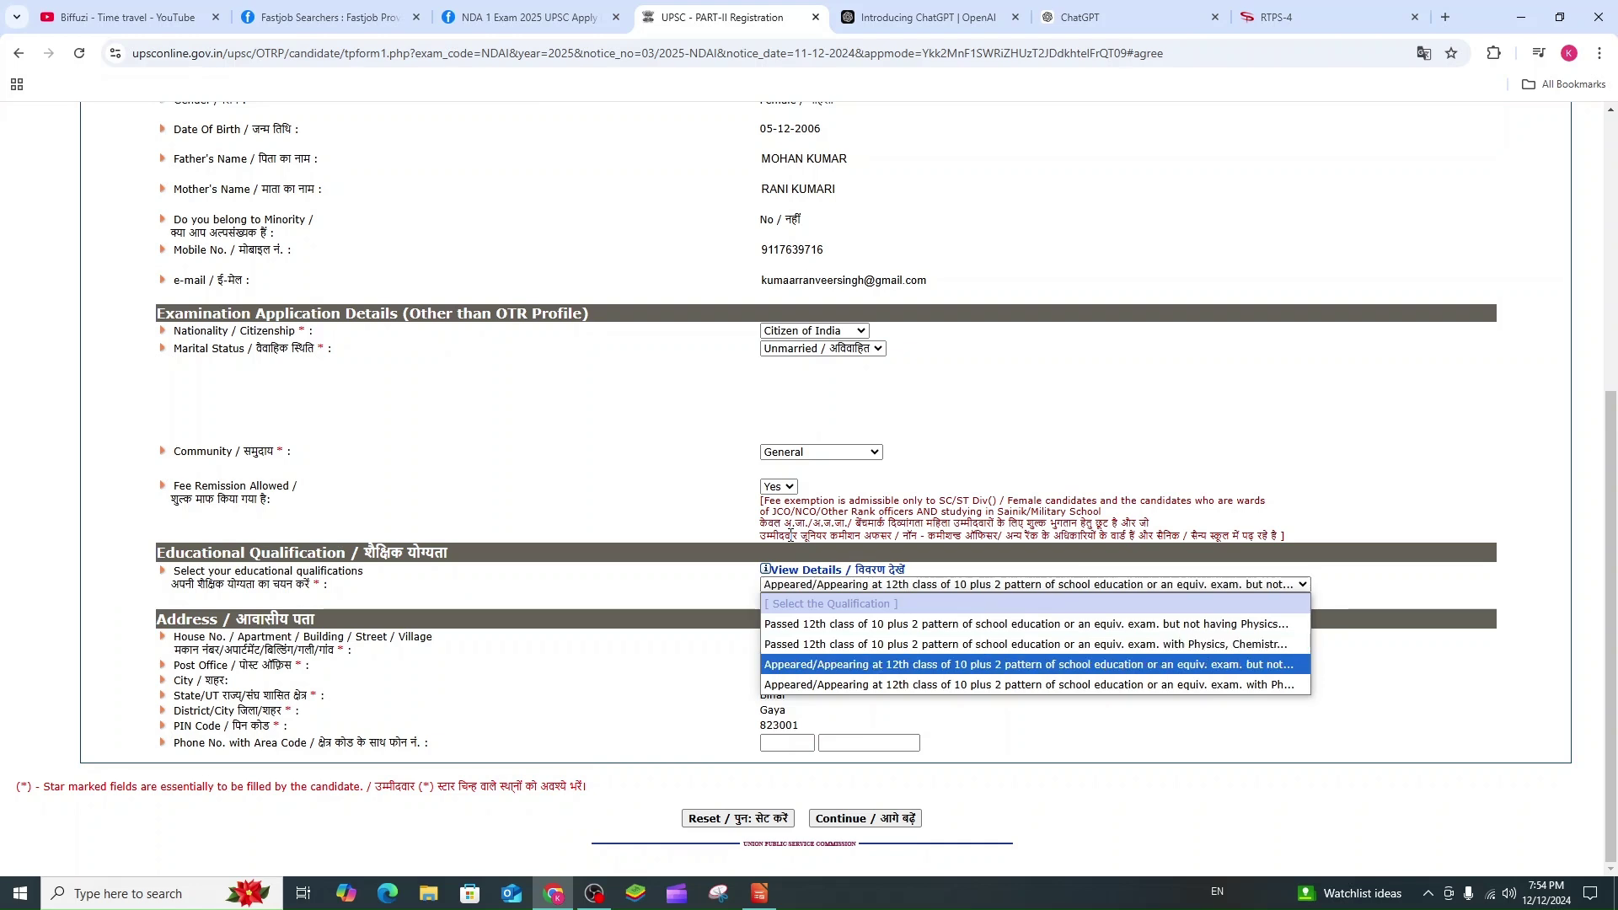
key("Return")
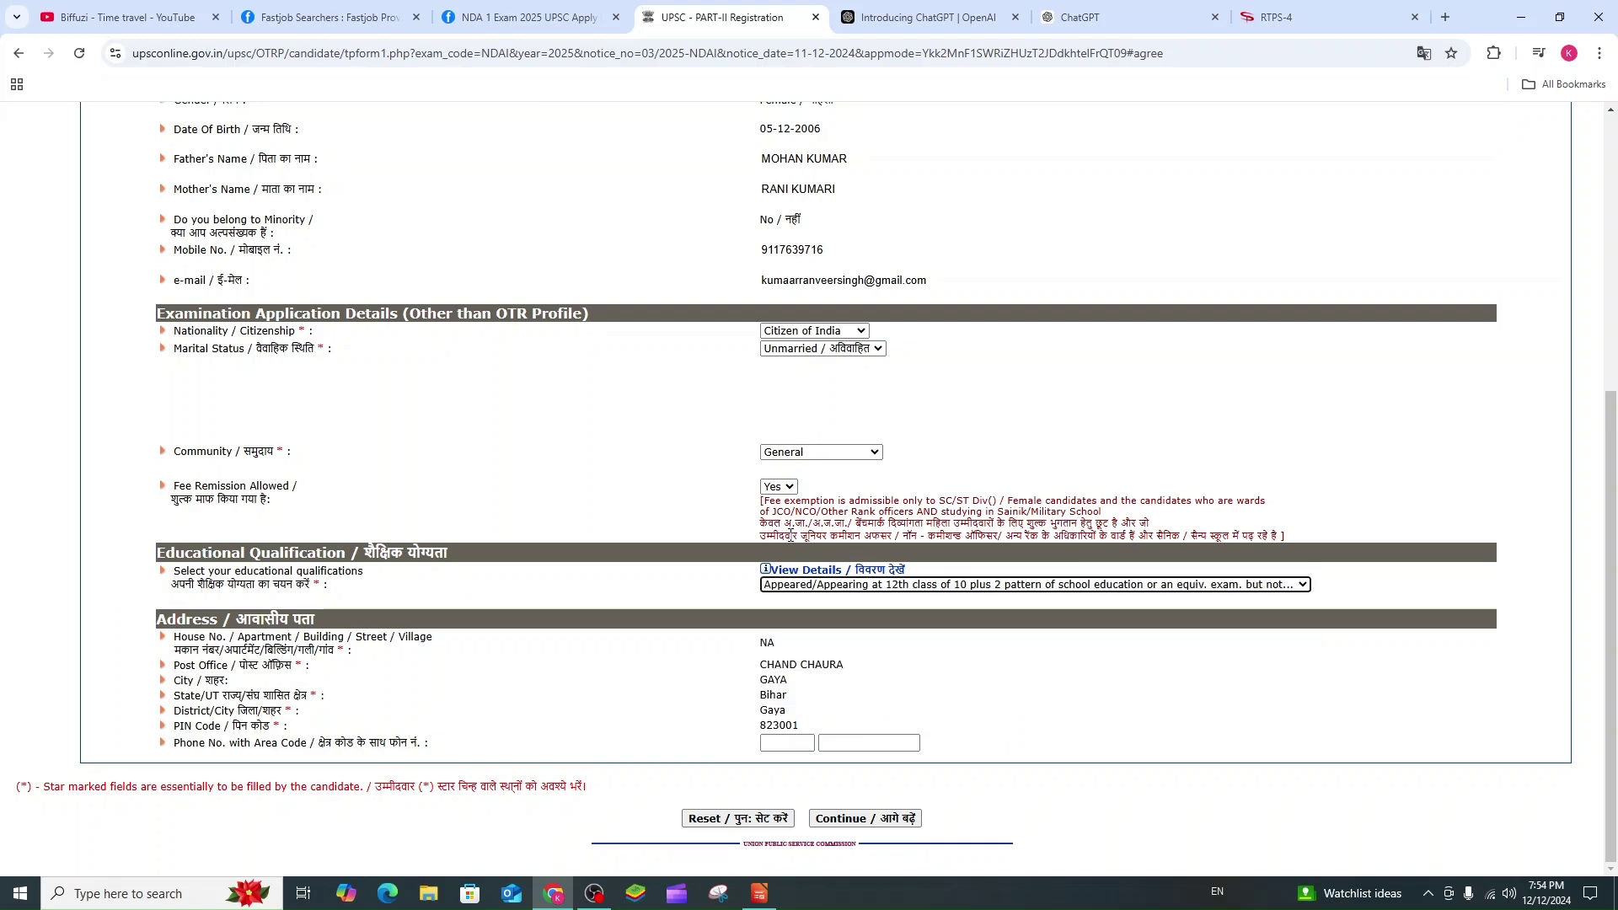
left_click(880, 817)
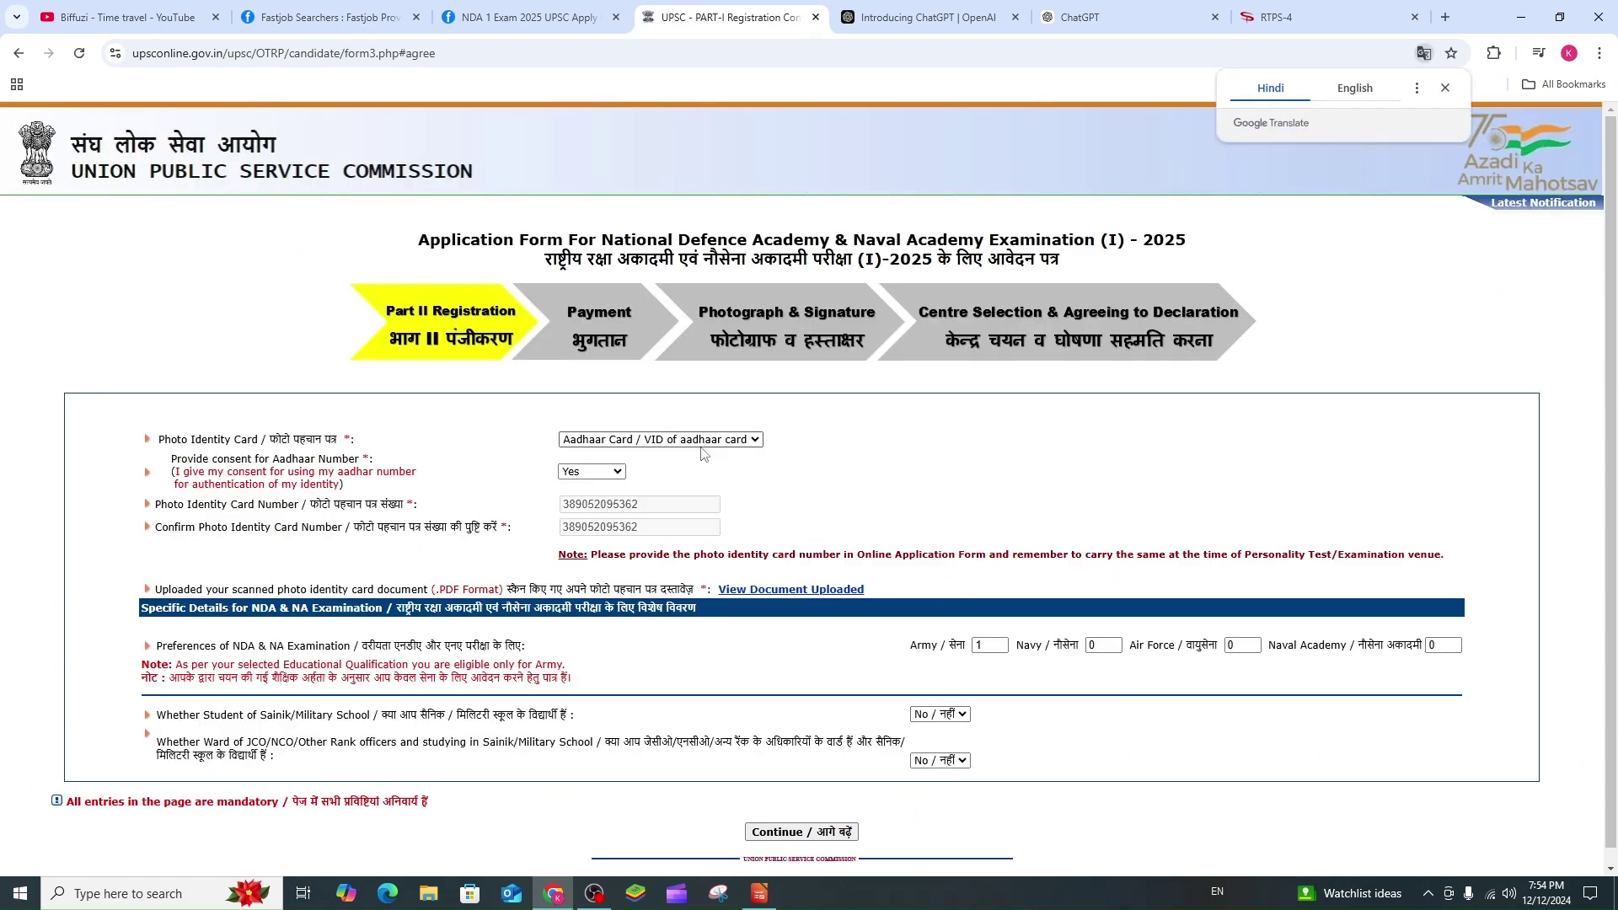
- Check the preferences: Army 1, with Navy, Air Force and Naval Academy 0
scroll(706, 499, "down", 1)
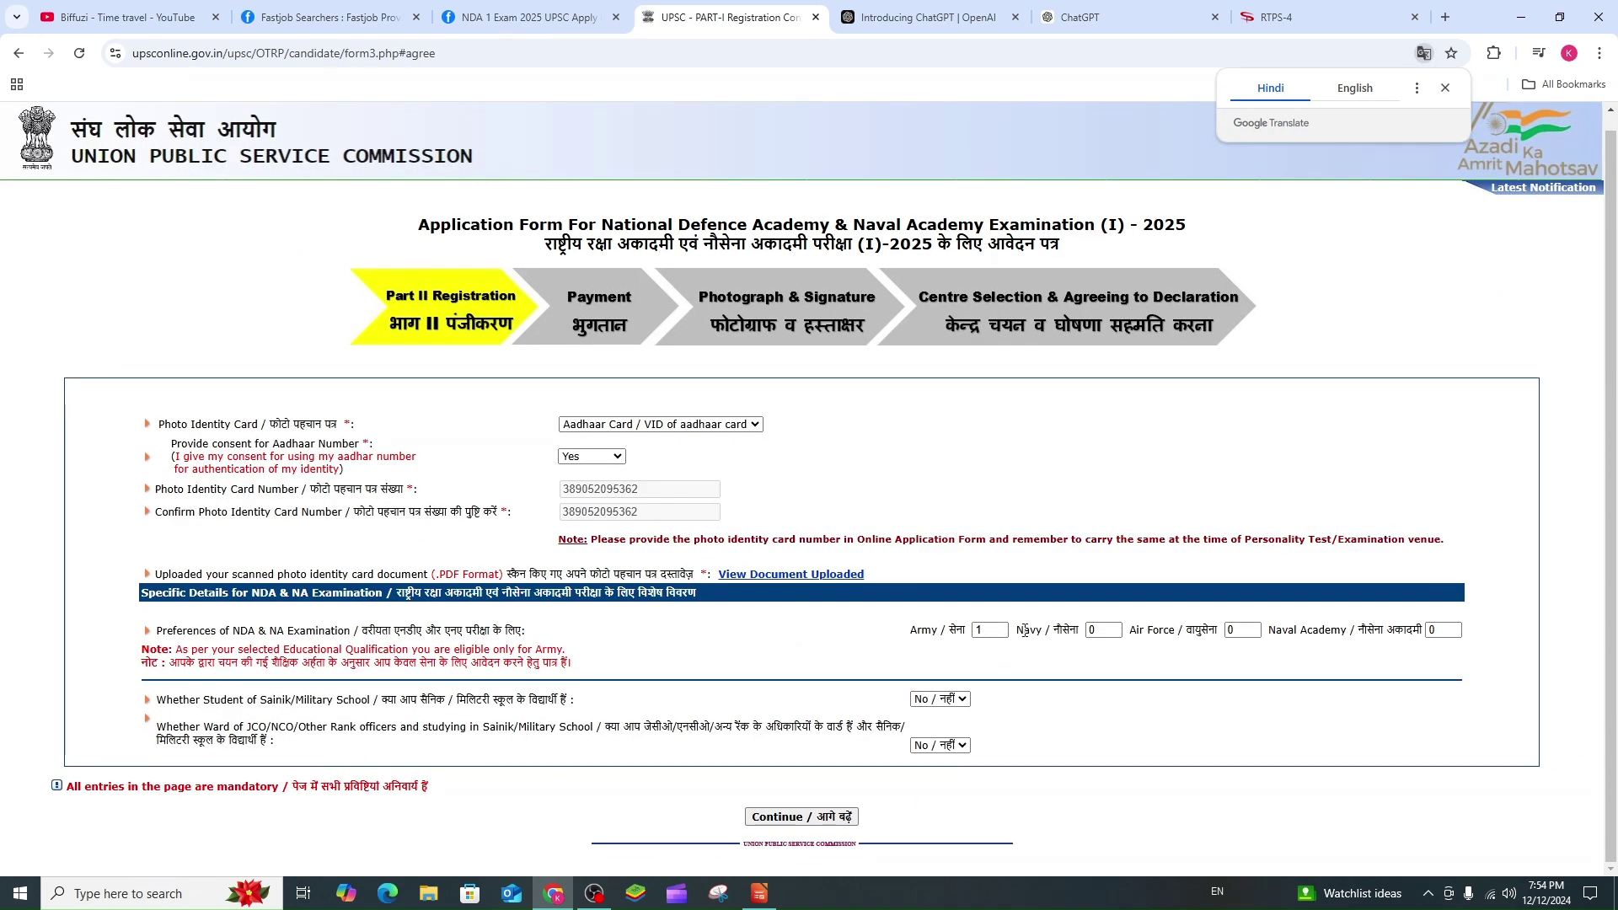
left_click(990, 630)
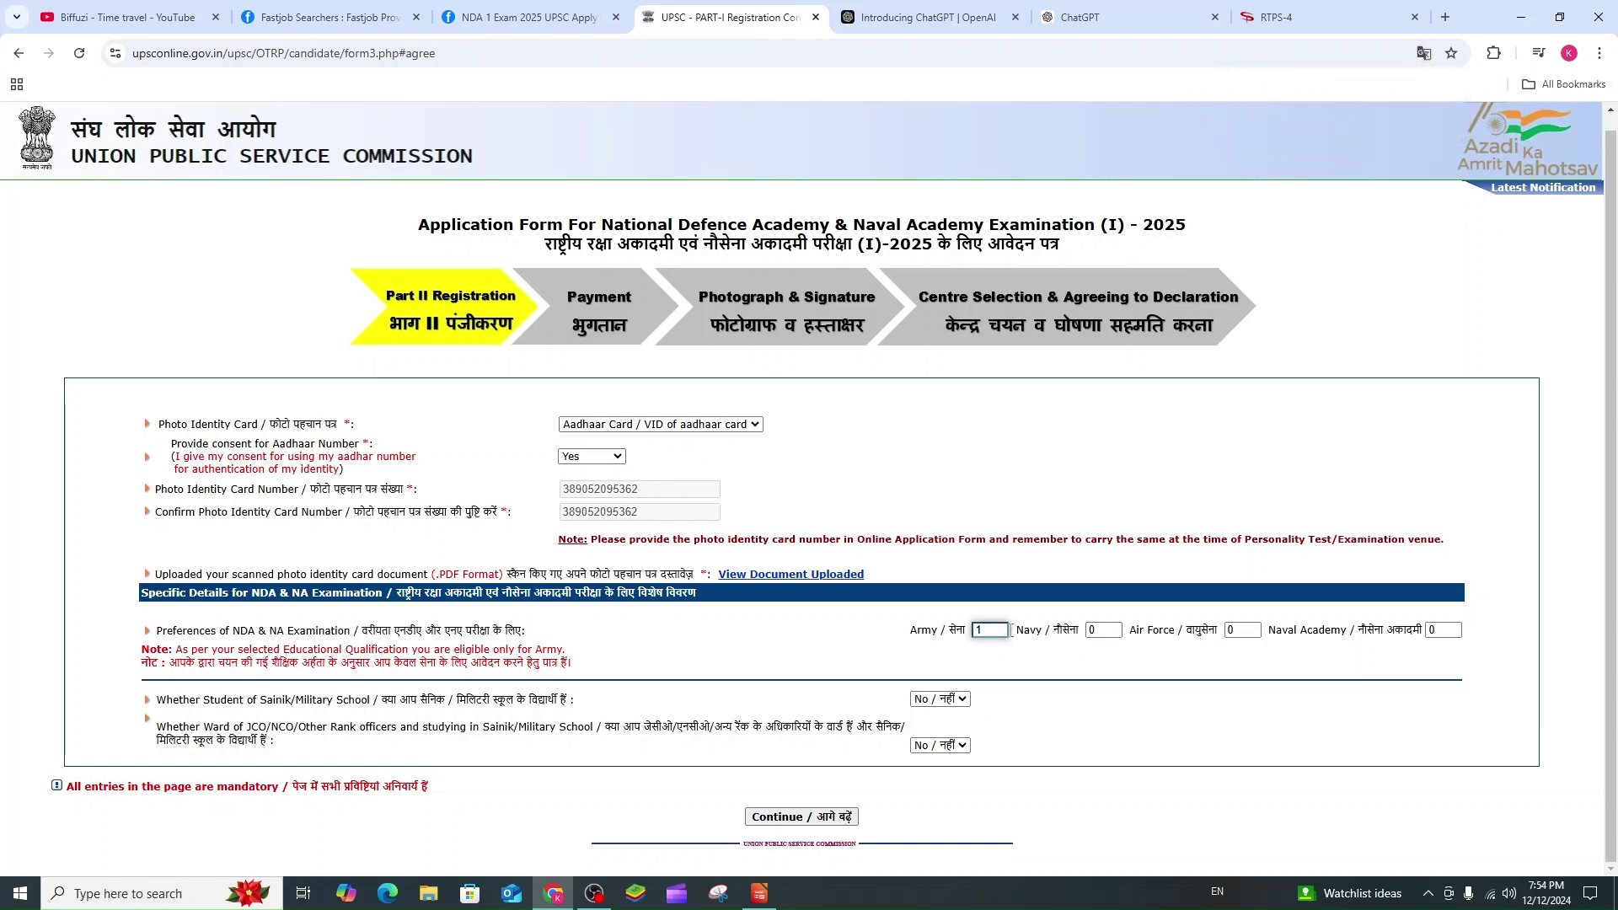
left_click(1119, 630)
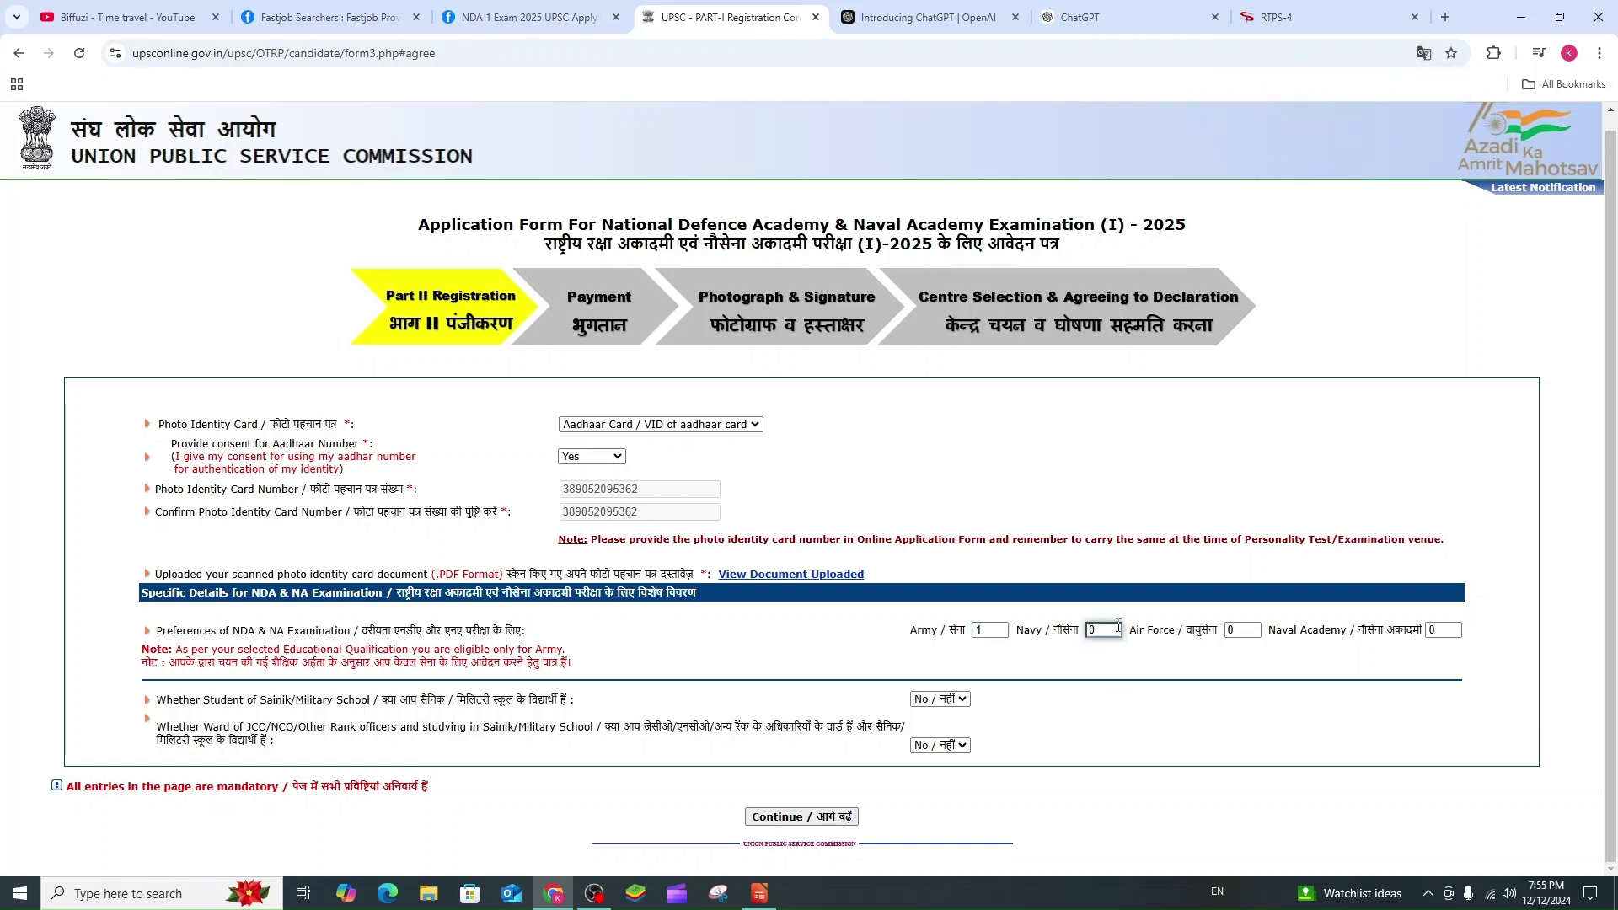
double_click(1251, 631)
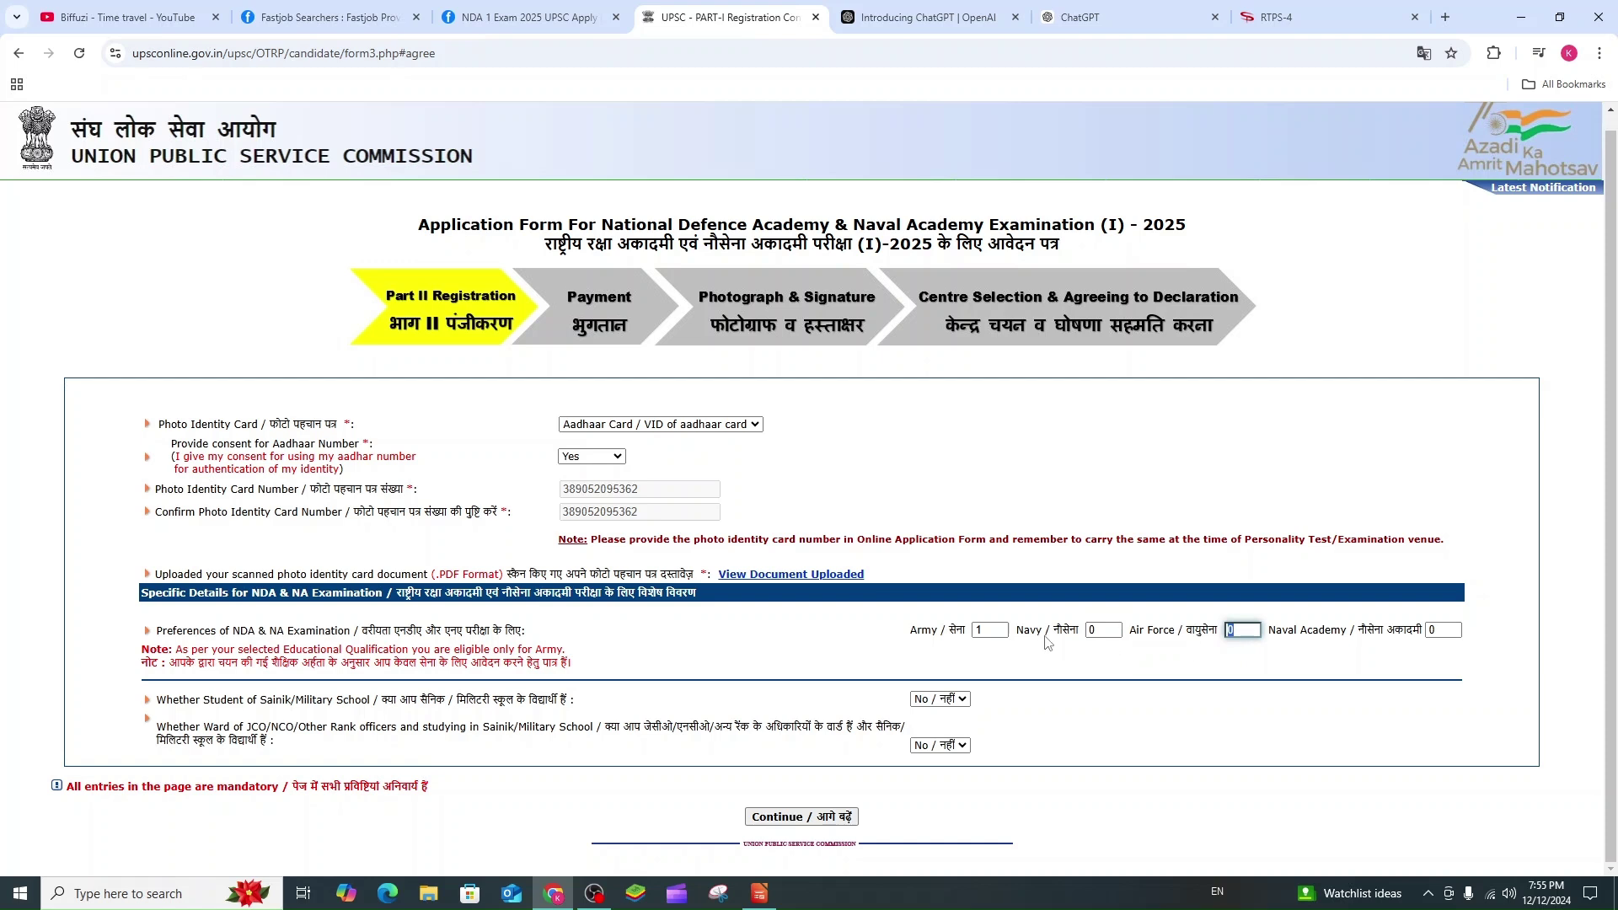
left_click(1108, 631)
left_click(1245, 630)
left_click(1159, 644)
- Submit the Aadhaar photo ID and service preference details
left_click(822, 817)
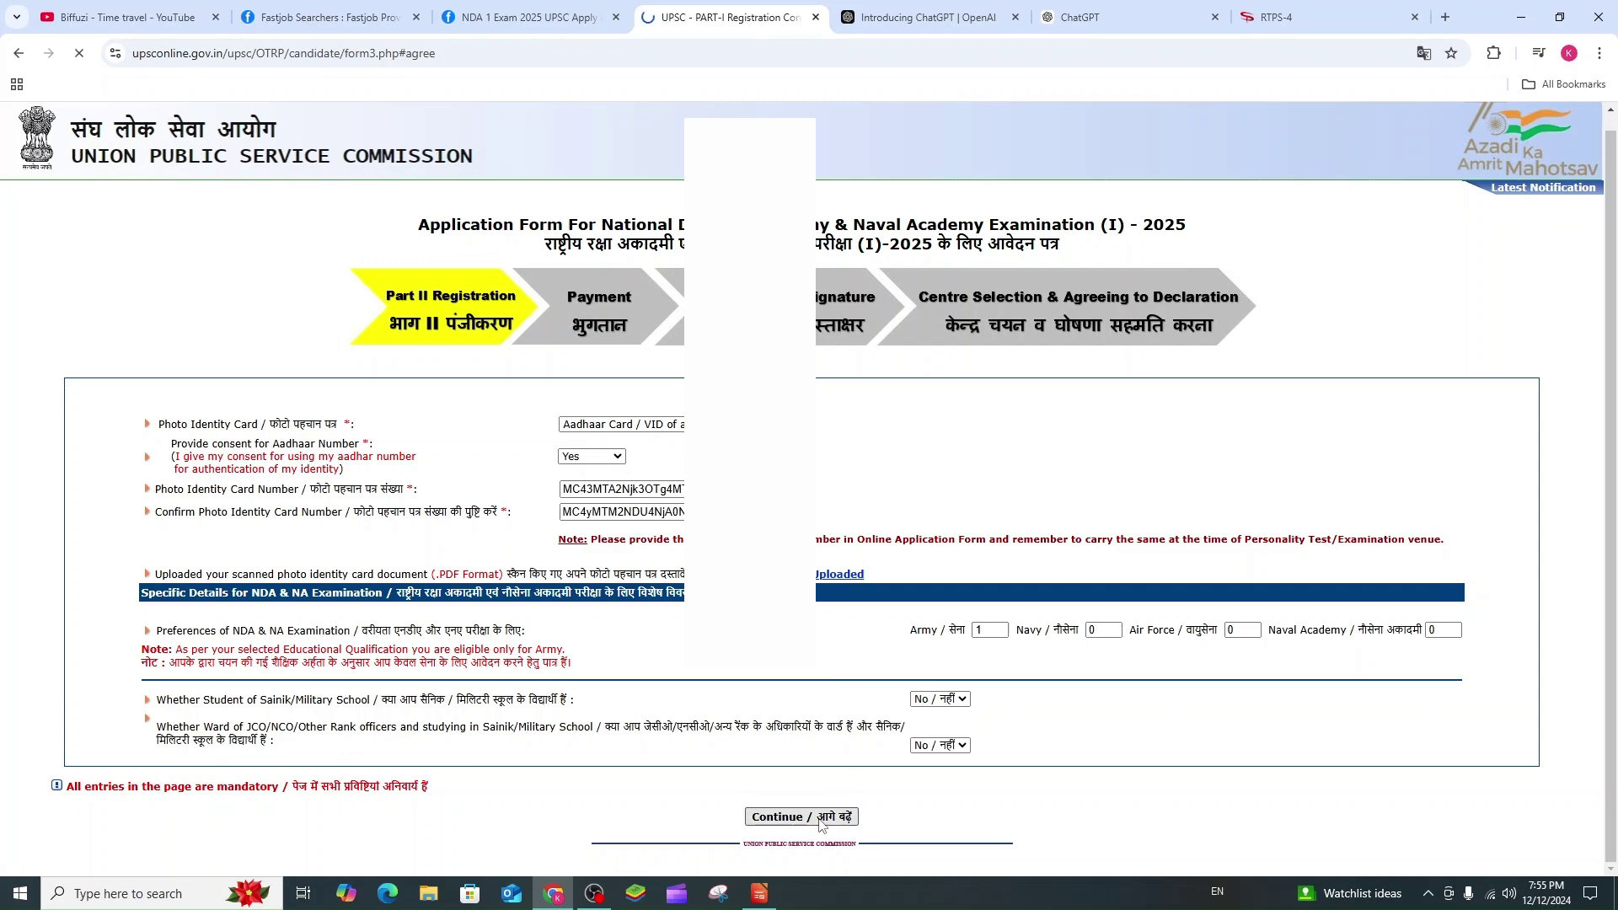
scroll(873, 550, "down", 3)
scroll(873, 549, "down", 3)
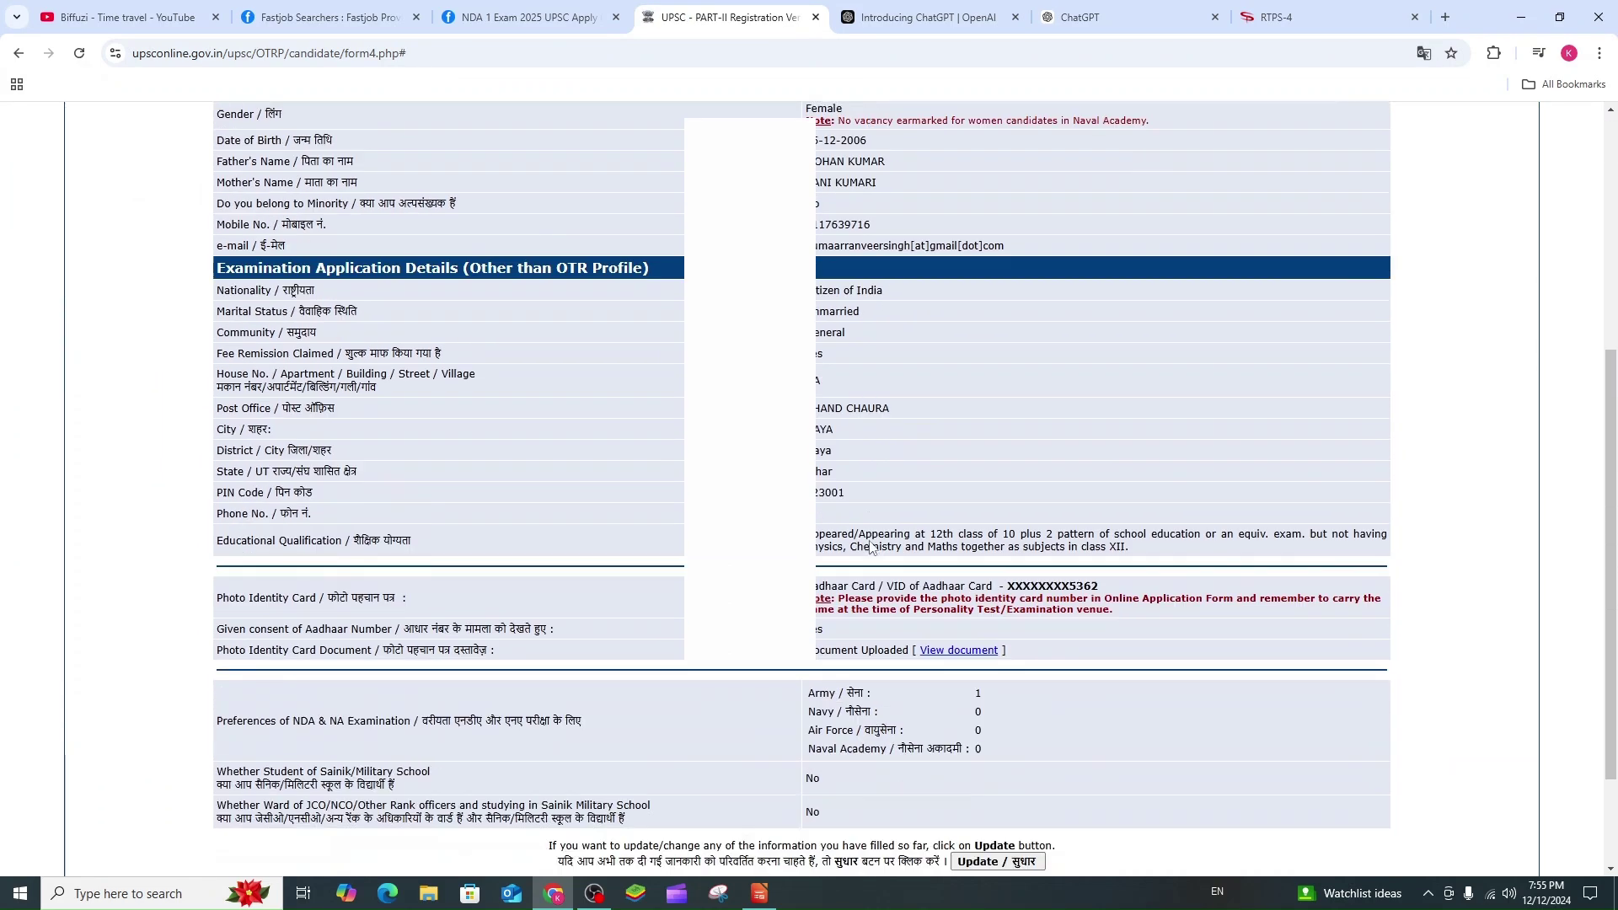
- Enter the captcha, agree to the Part-II details, and proceed past the registration slip to centre selection
left_click(1076, 801)
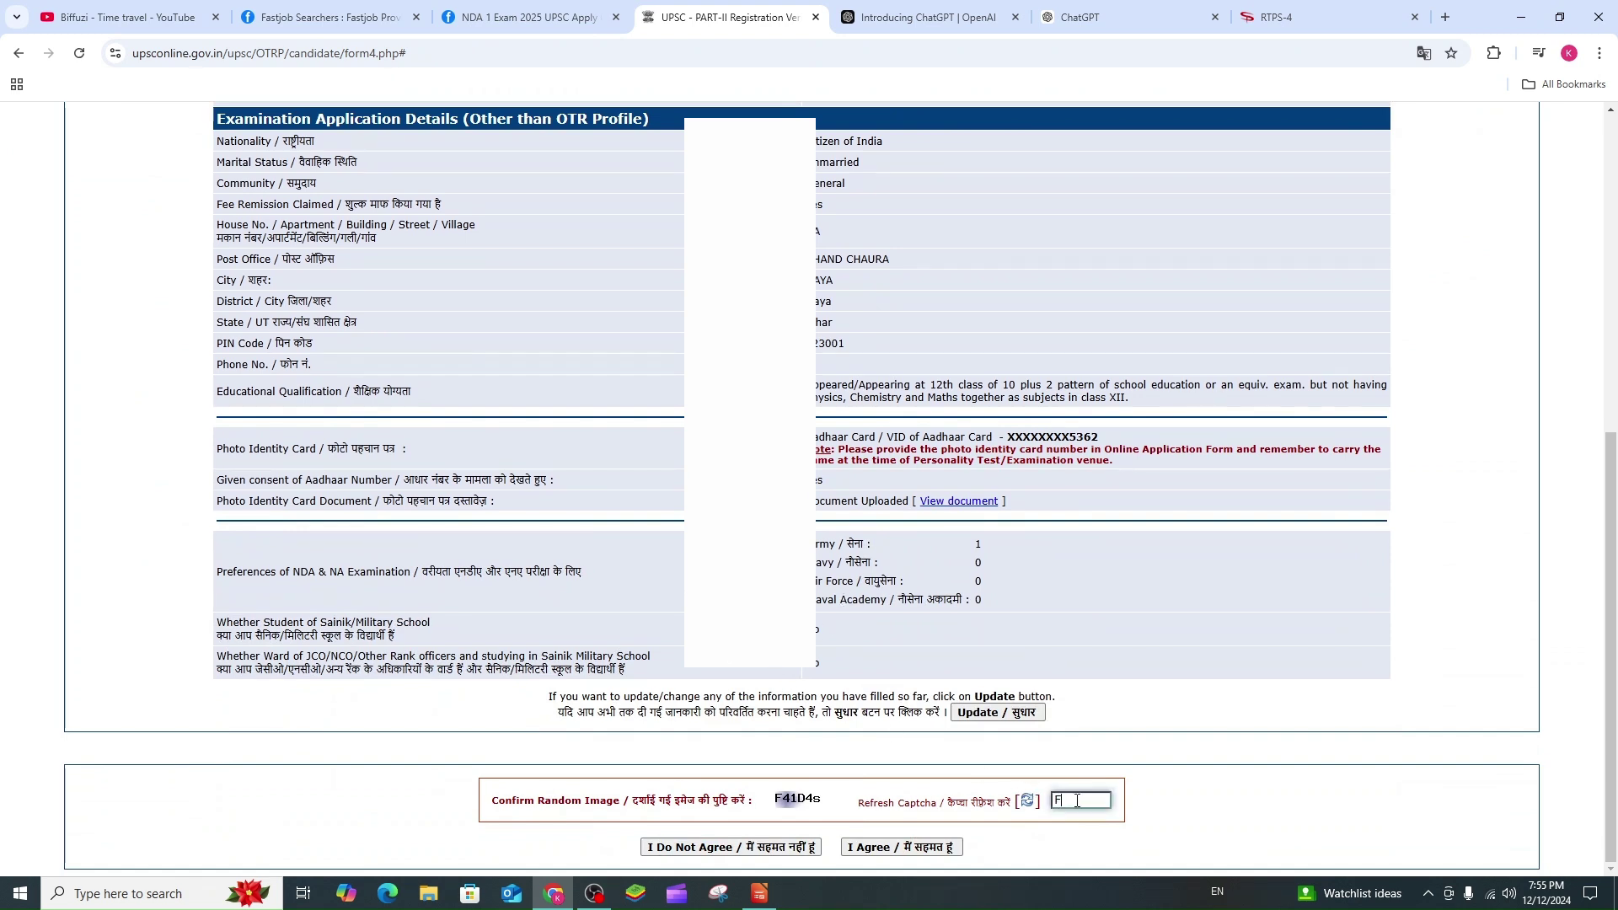
type("F41D4s")
left_click(911, 849)
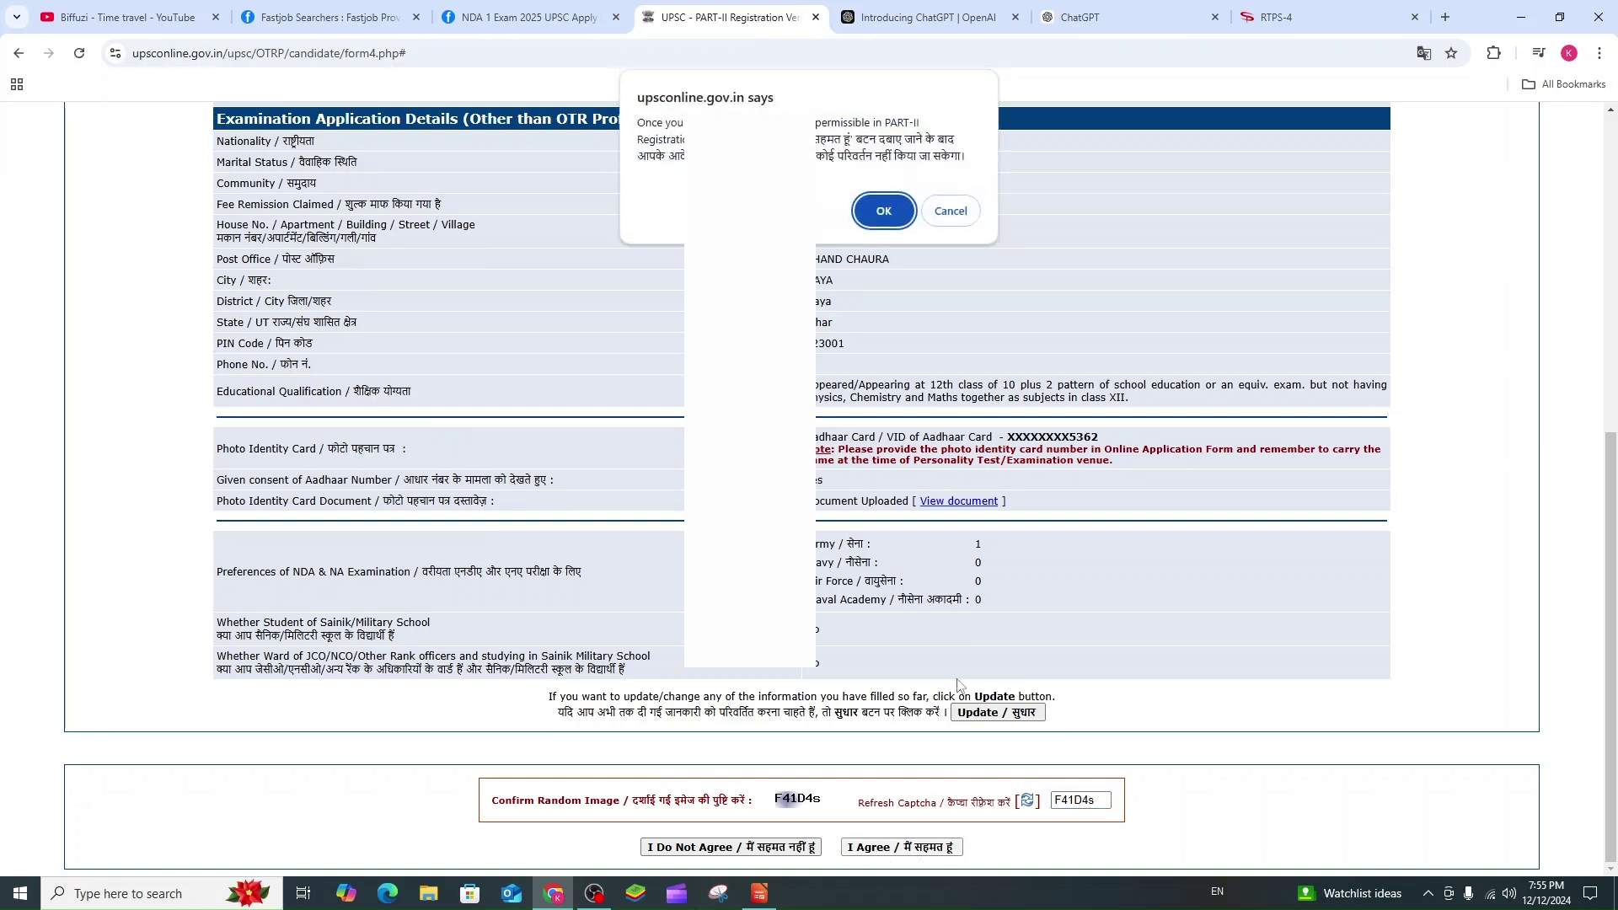
left_click(902, 210)
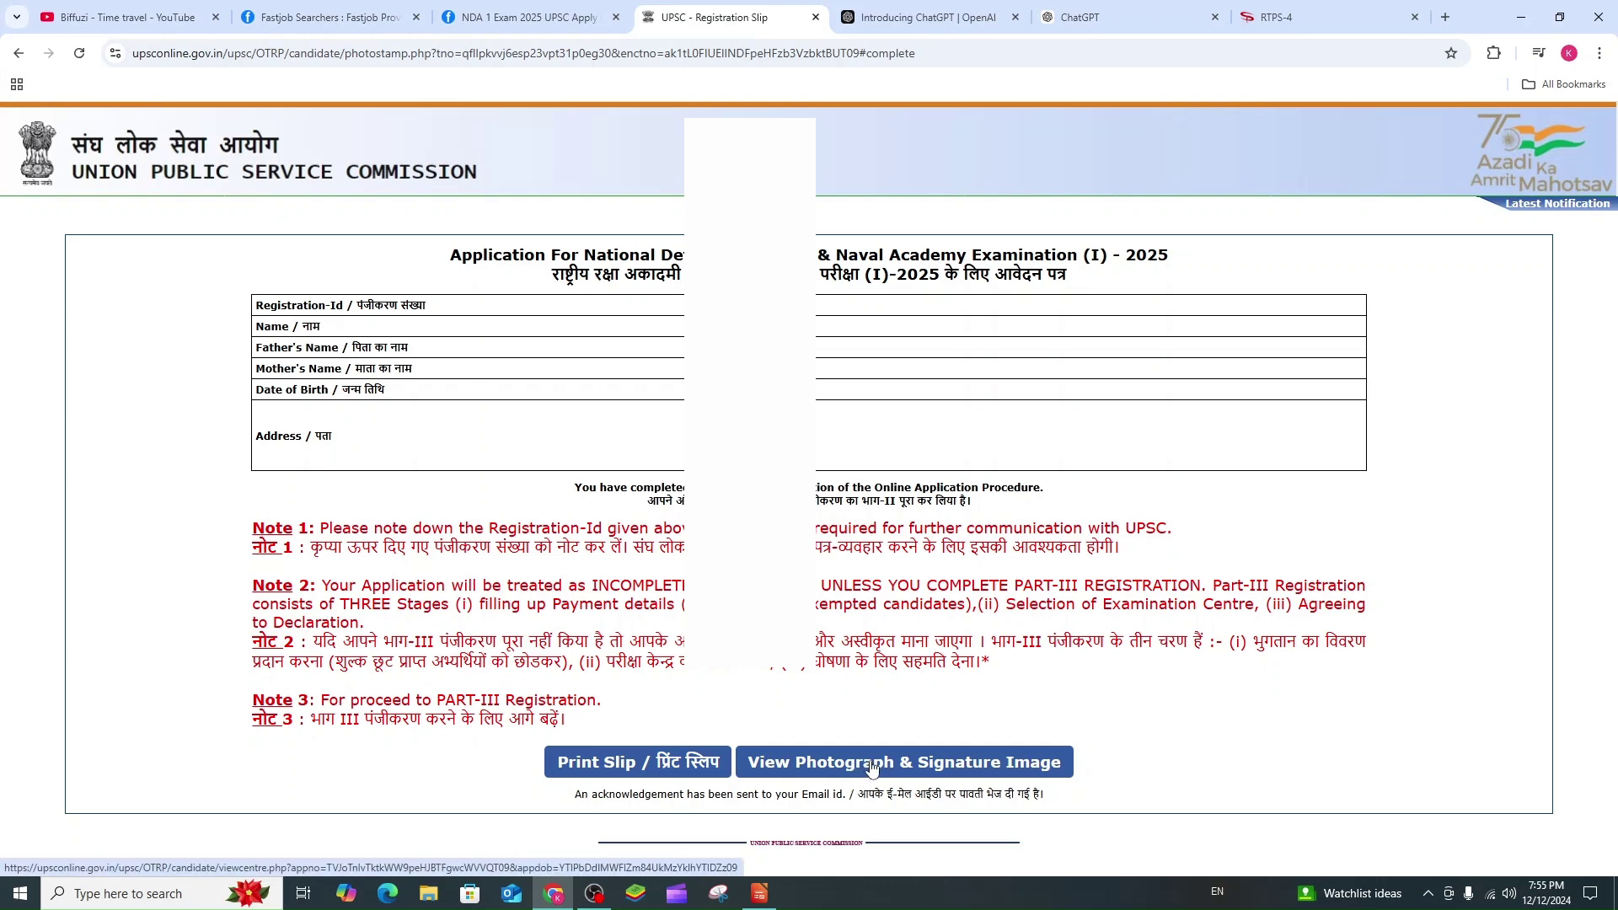
left_click(885, 766)
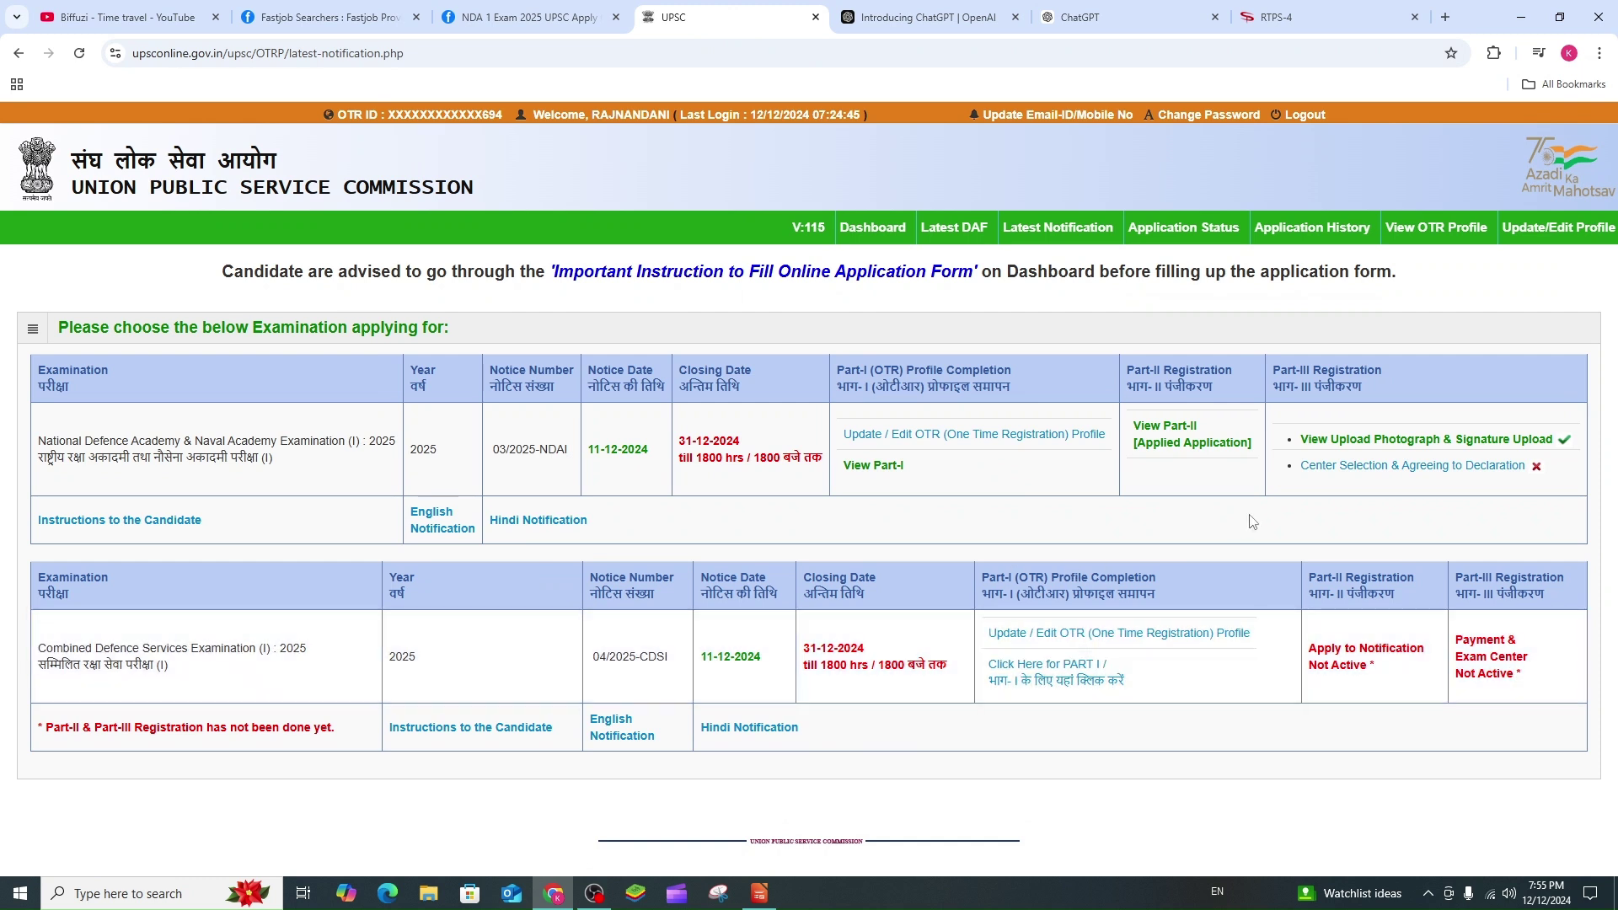
left_click(1356, 465)
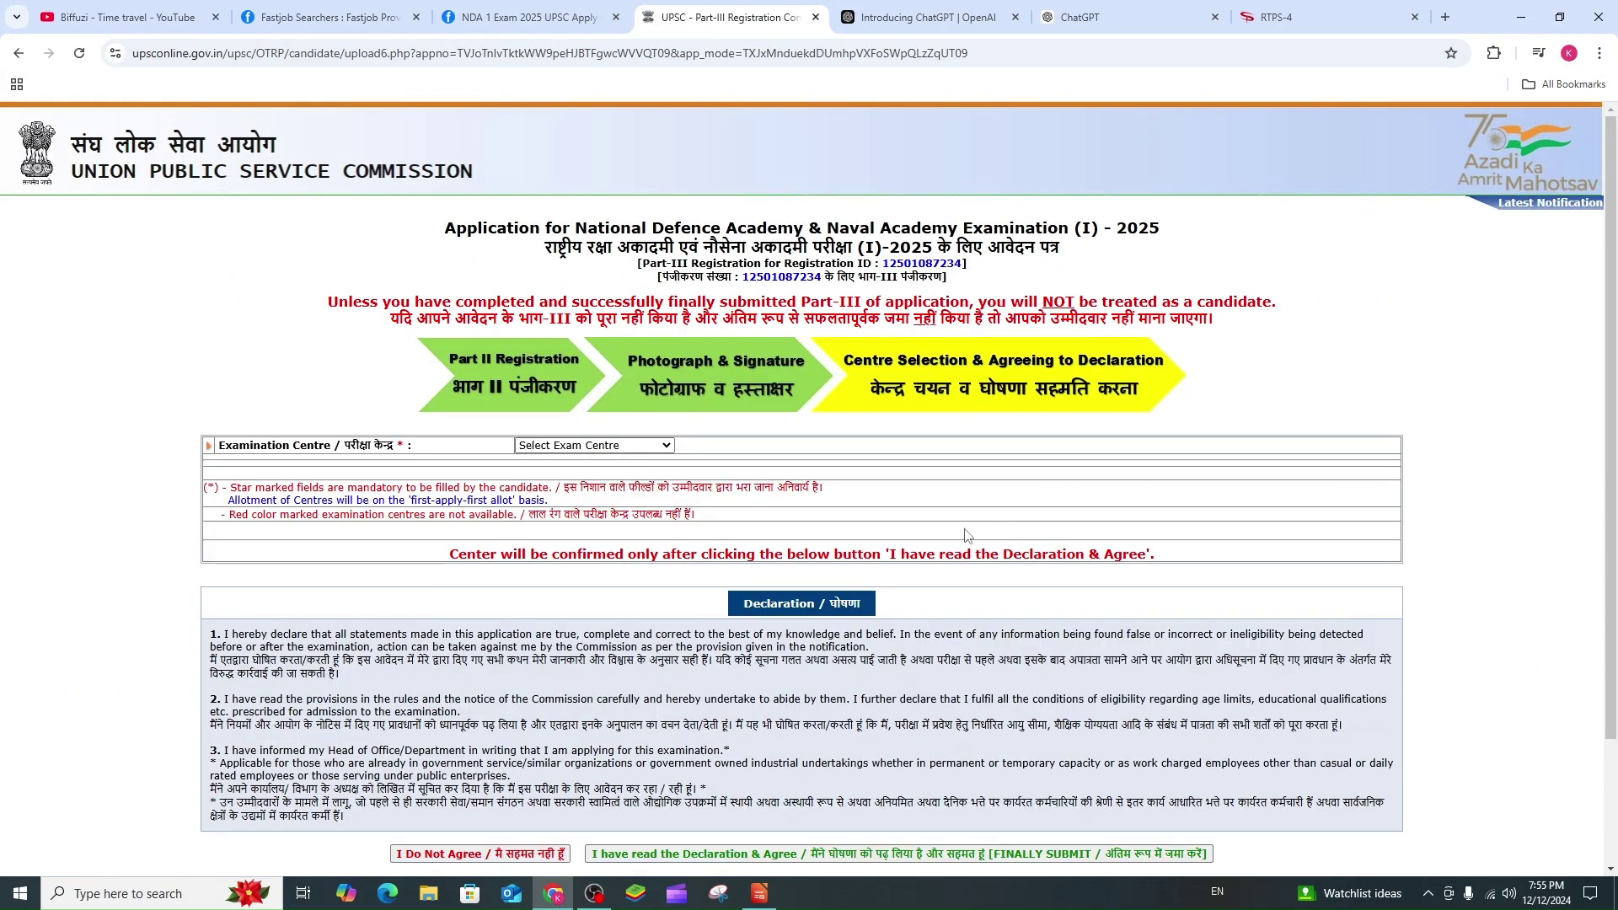
- Pick Gaya as the examination centre and finally submit the NDA (I) 2025 application
left_click(594, 445)
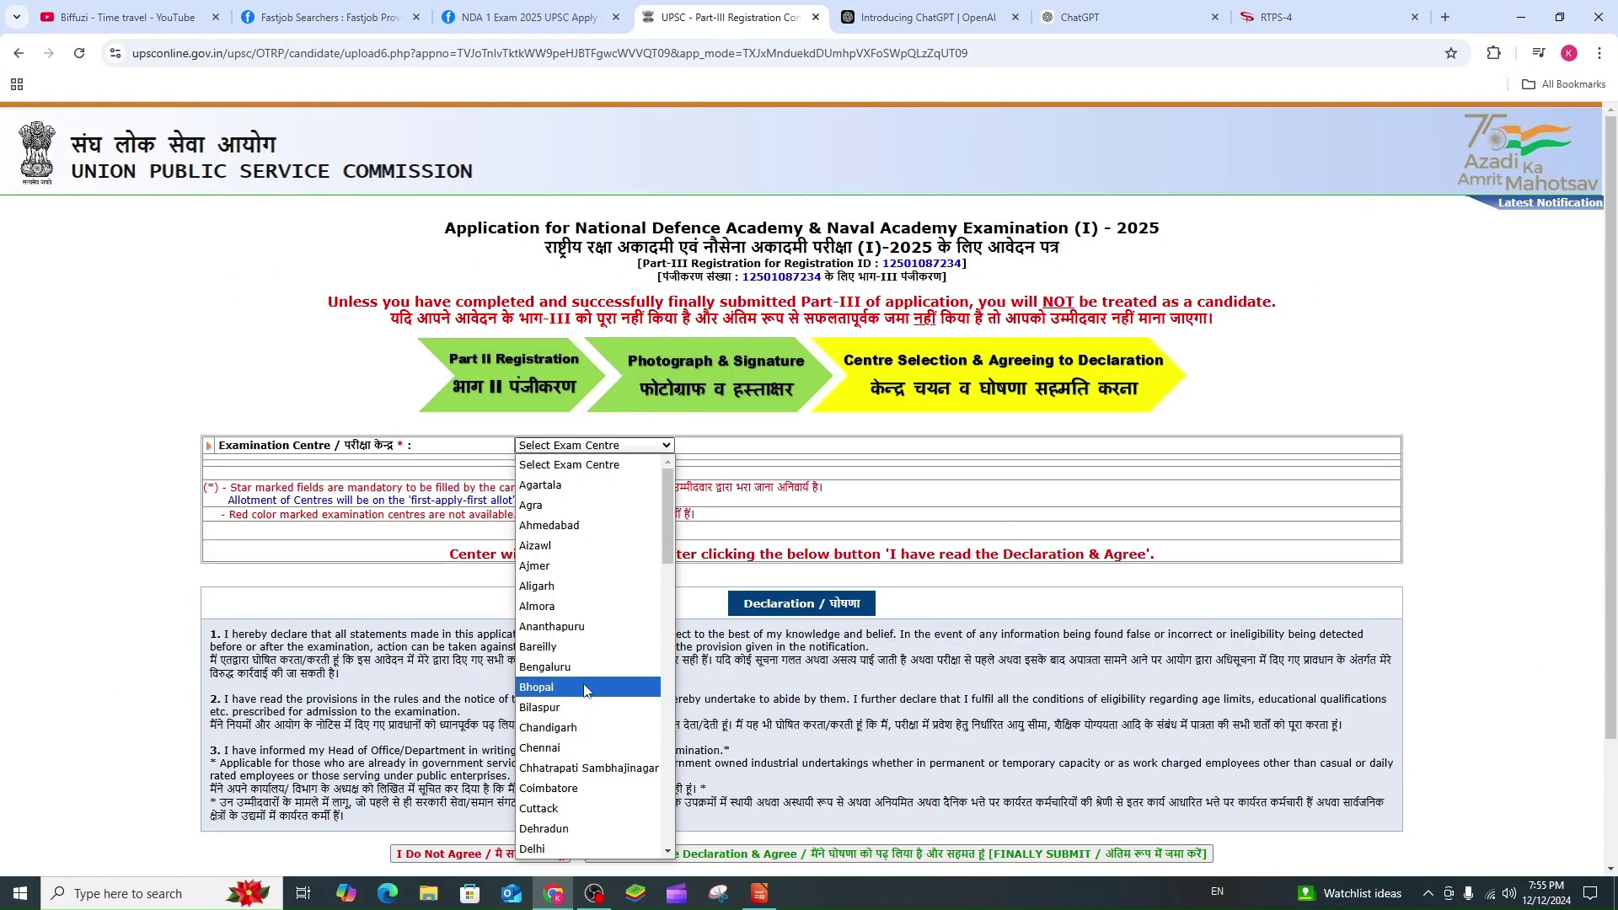
scroll(584, 691, "down", 4)
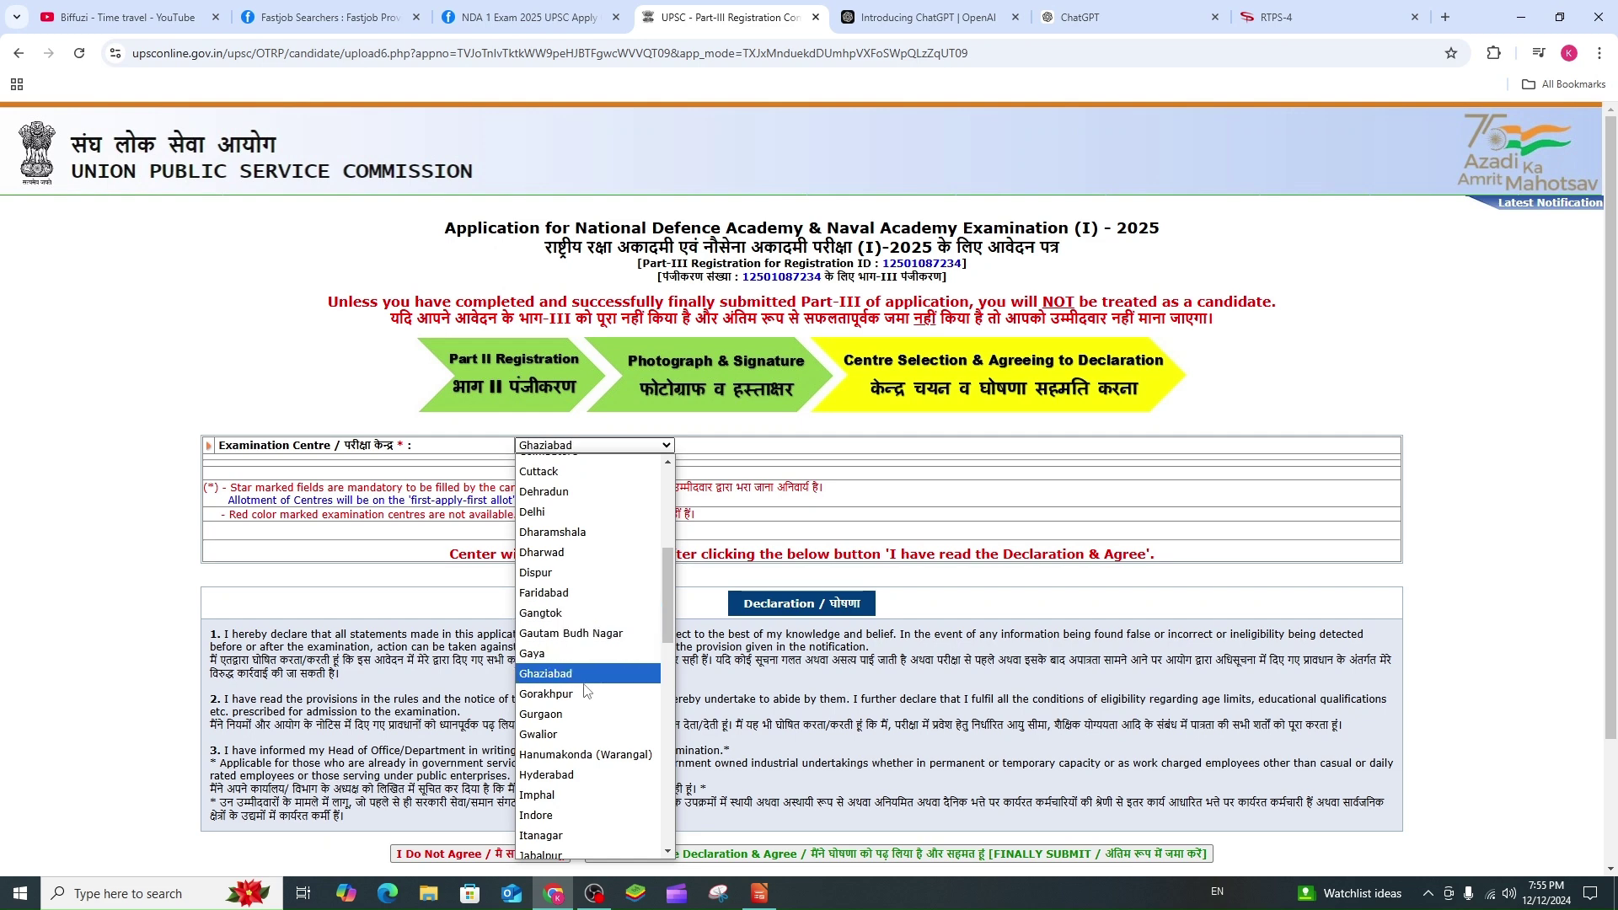
left_click(582, 654)
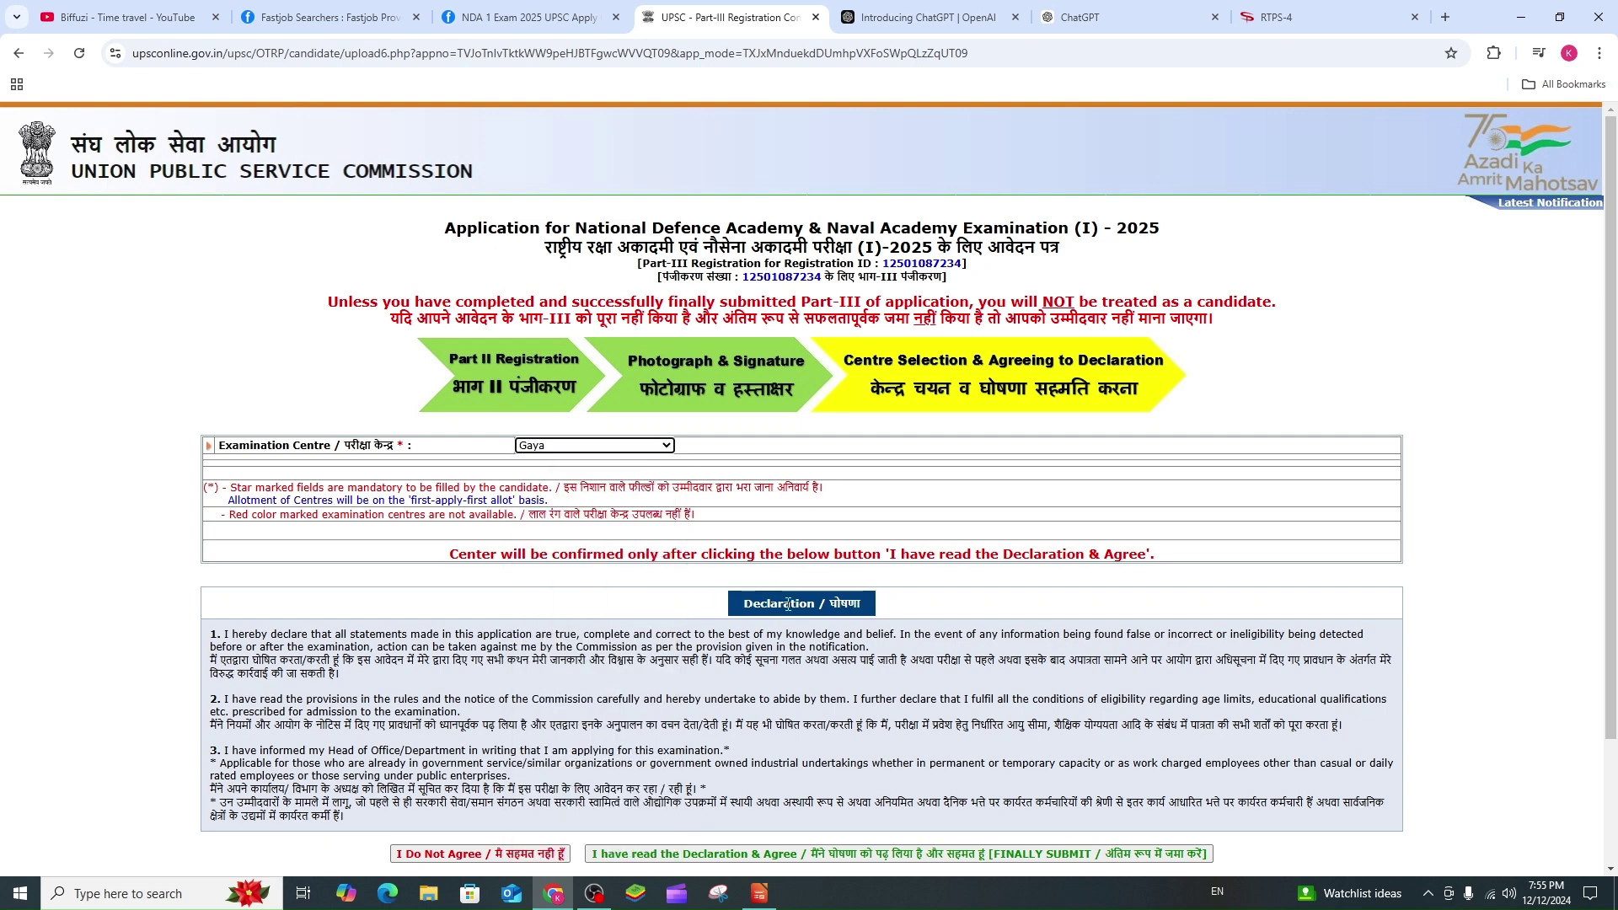
scroll(763, 569, "down", 2)
left_click(689, 708)
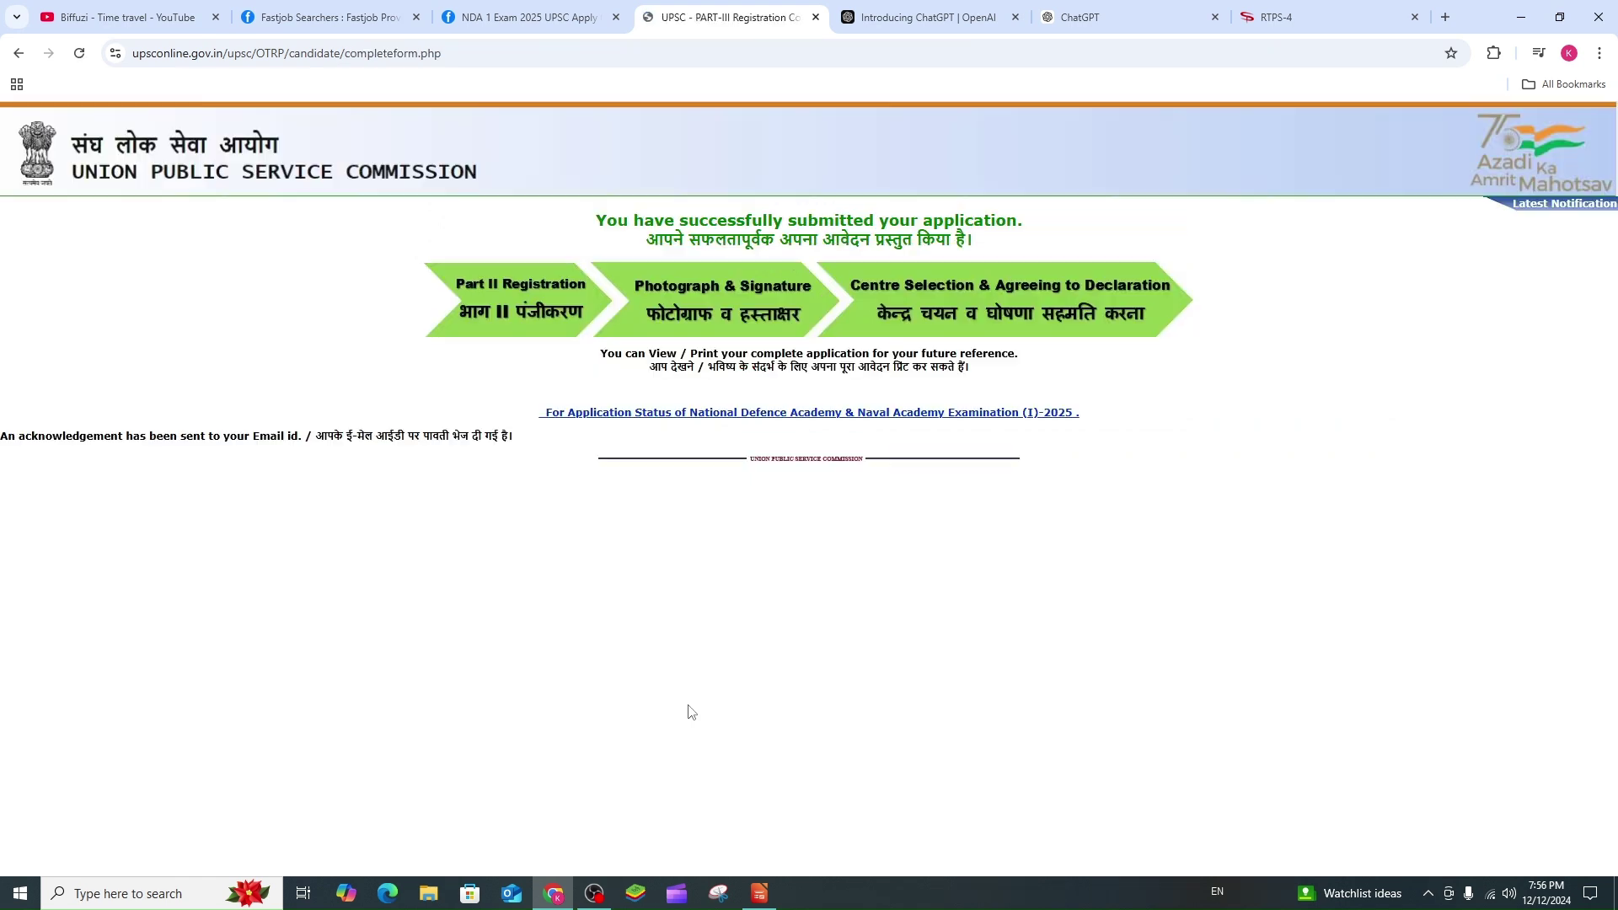
- Open Application Status showing Parts I–III completed and scroll through the full application
left_click(811, 413)
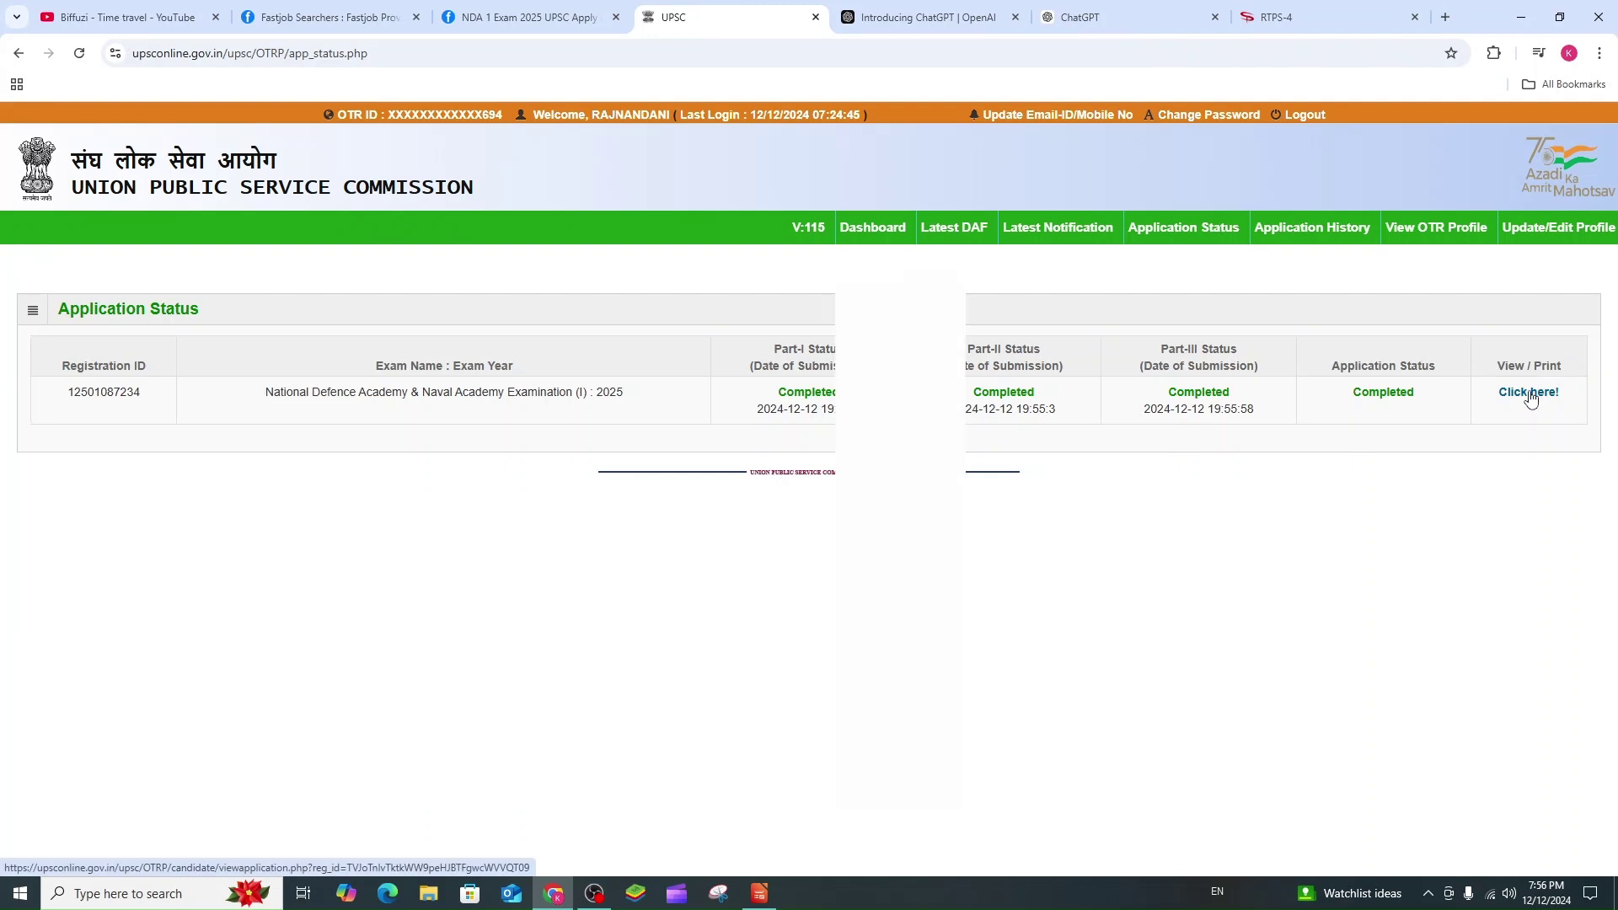
left_click(1530, 393)
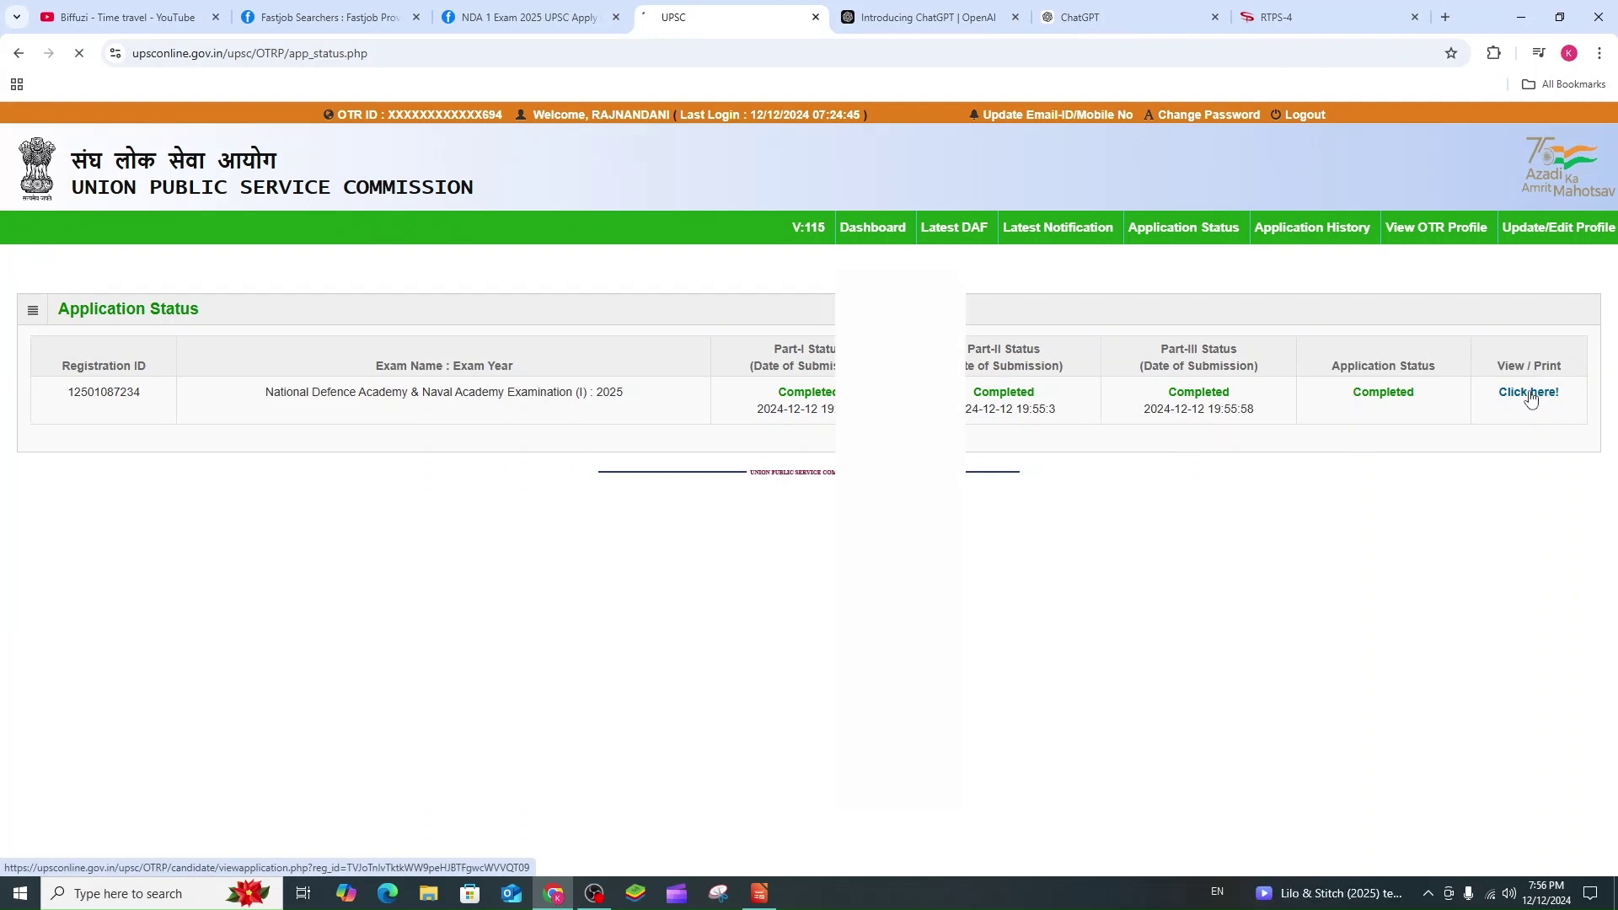
scroll(1043, 372, "down", 8)
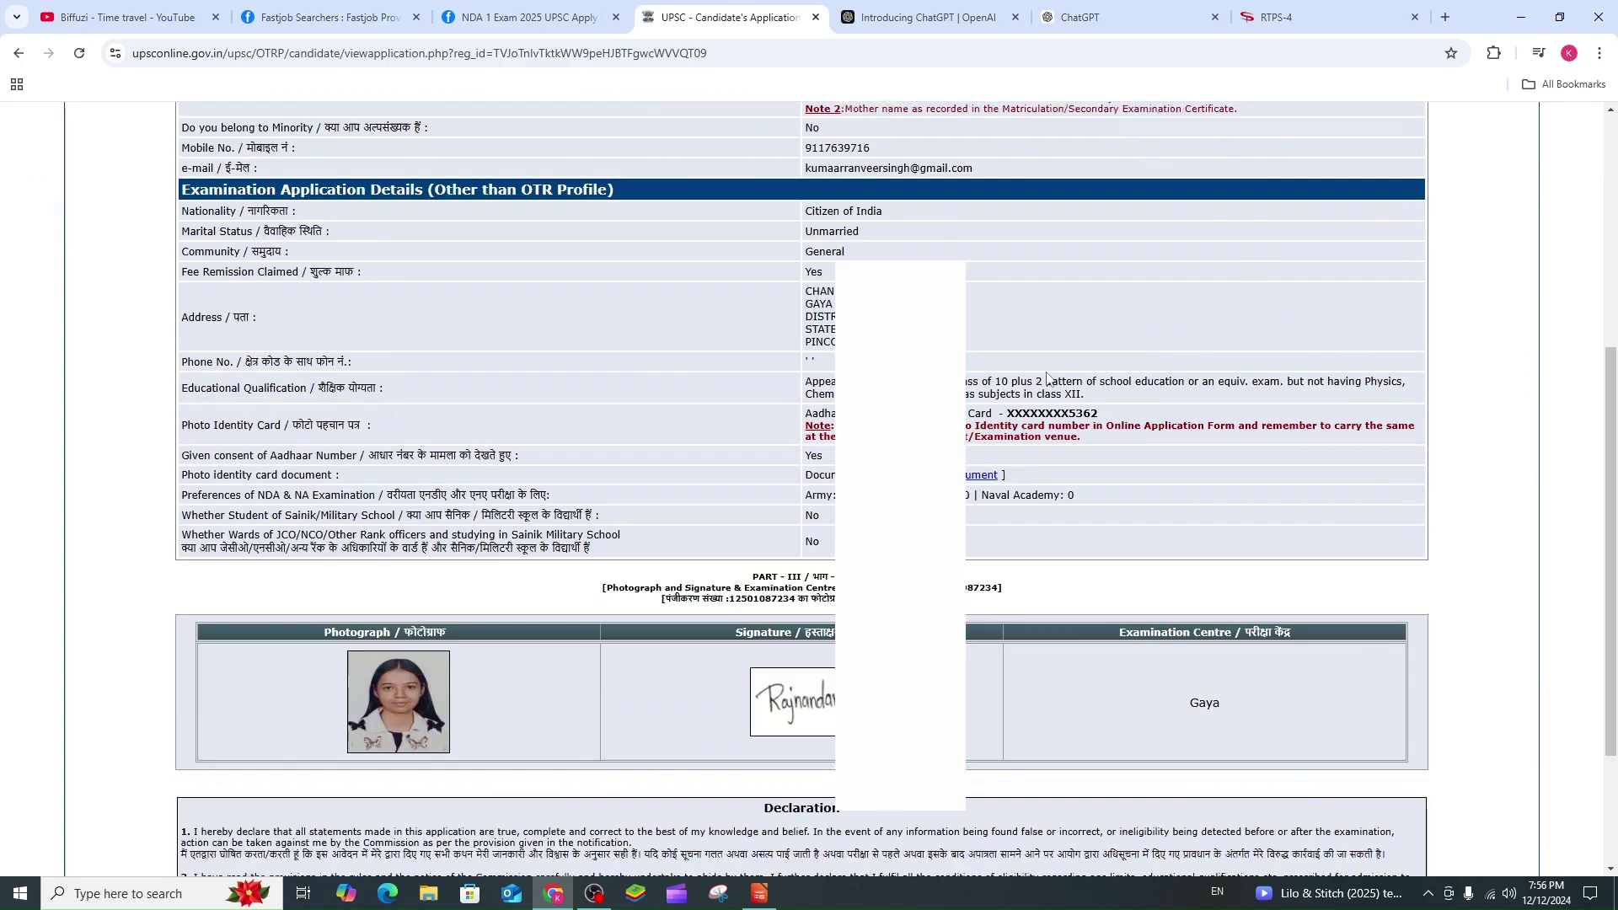
scroll(1045, 371, "up", 8)
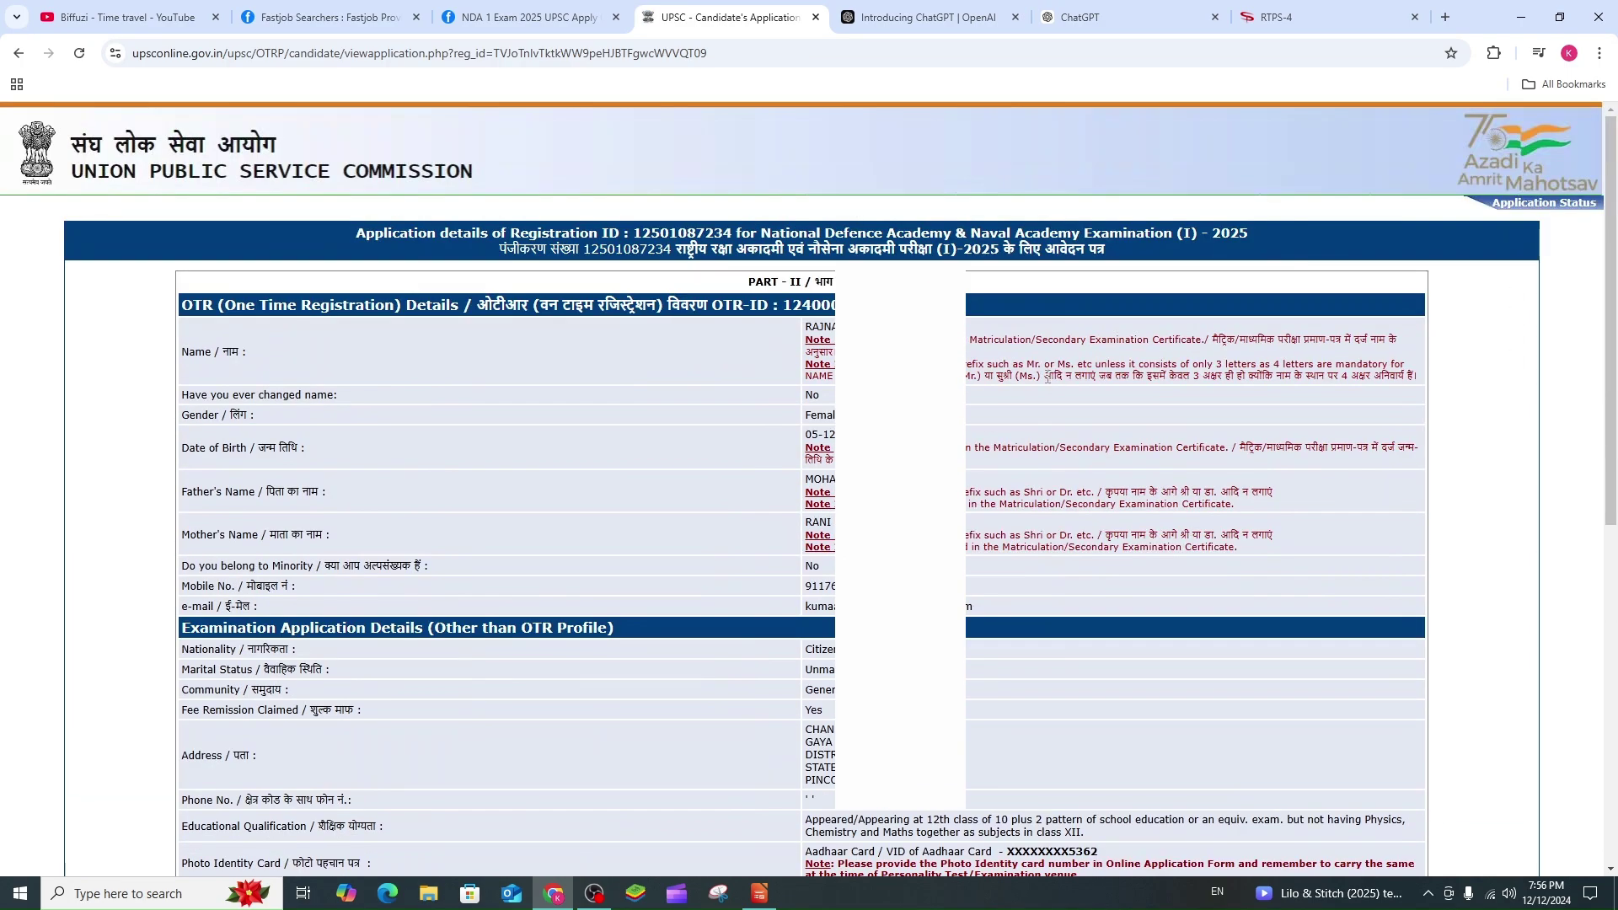
scroll(1047, 378, "down", 8)
scroll(1048, 378, "up", 8)
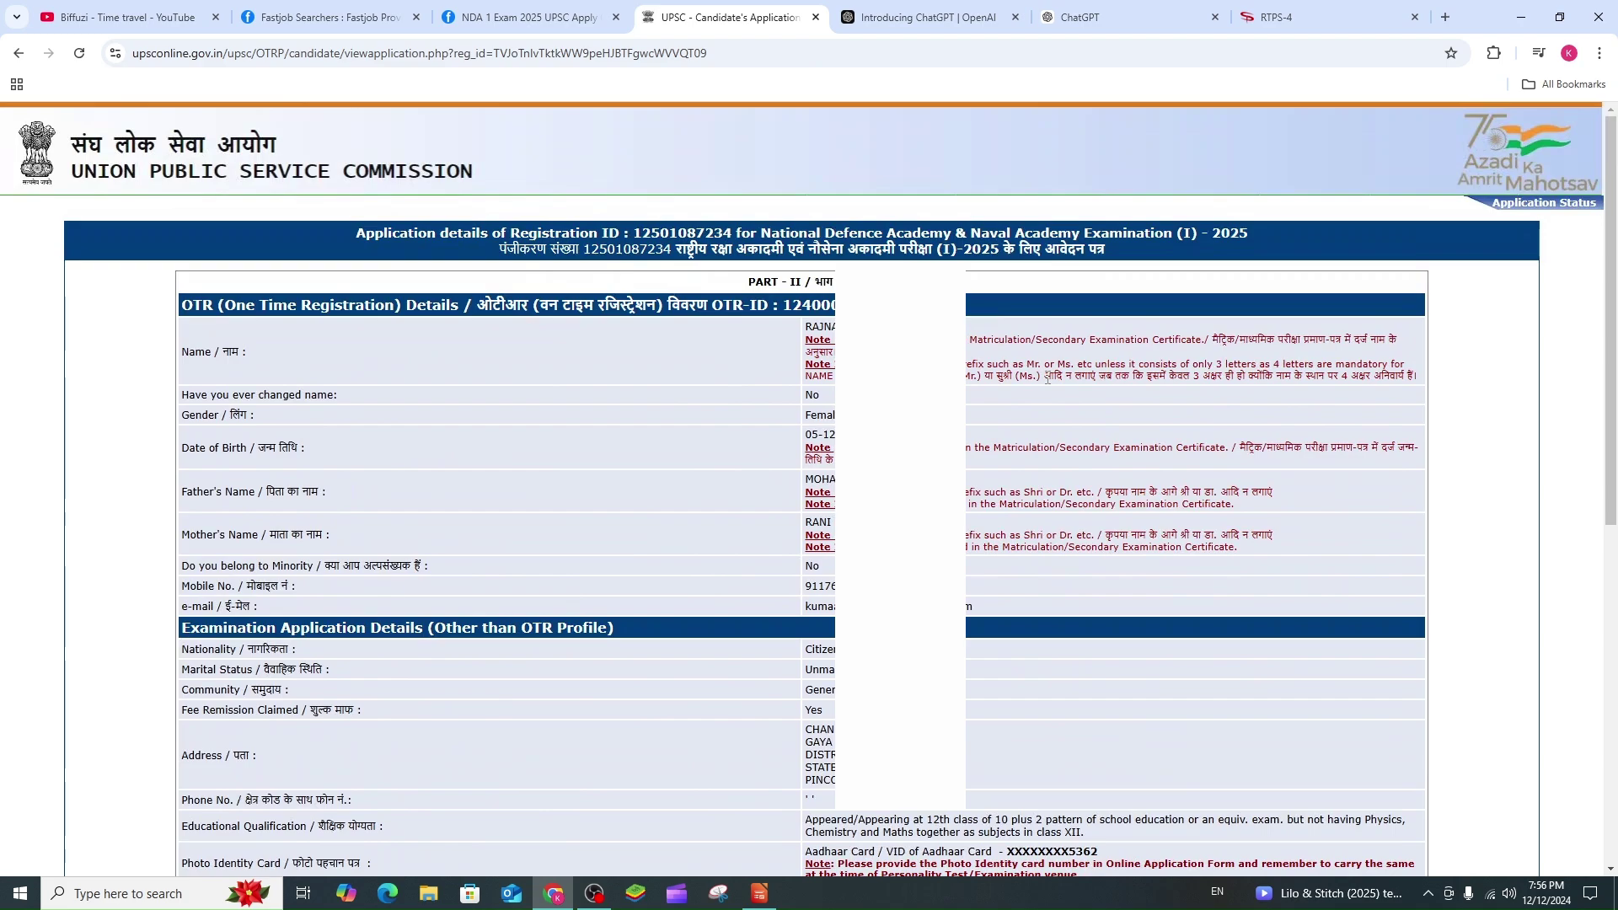